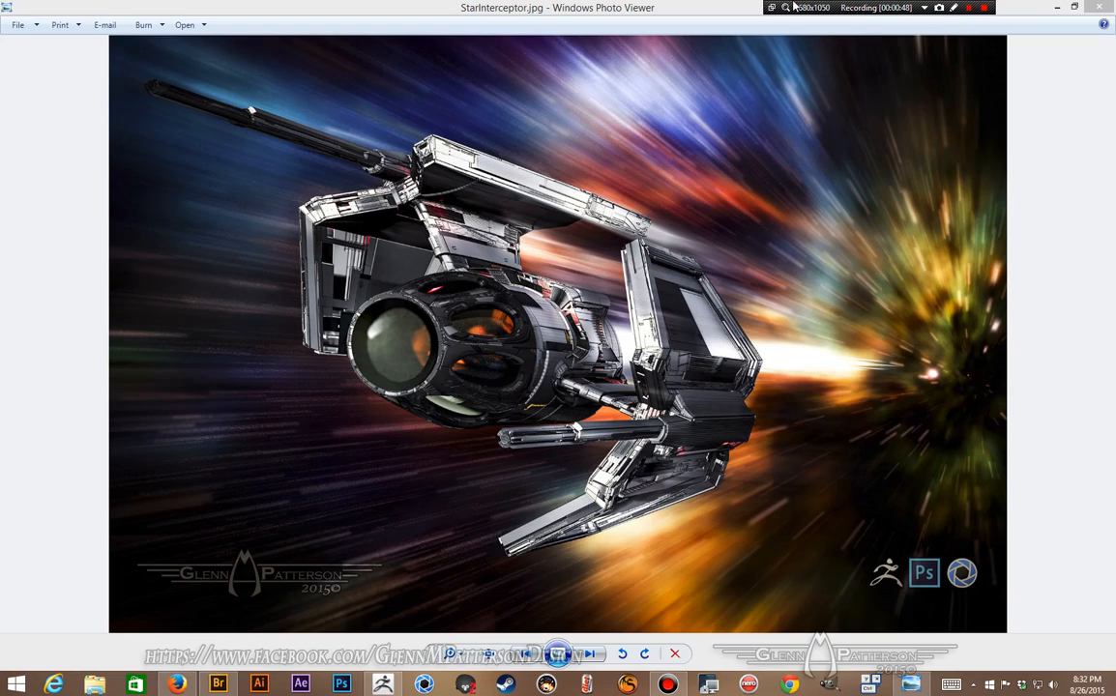
- Show the StarFighter image, and switch to Firefox to examine the Star Fighter model on Sketchfab from several angles
left_click(638, 10)
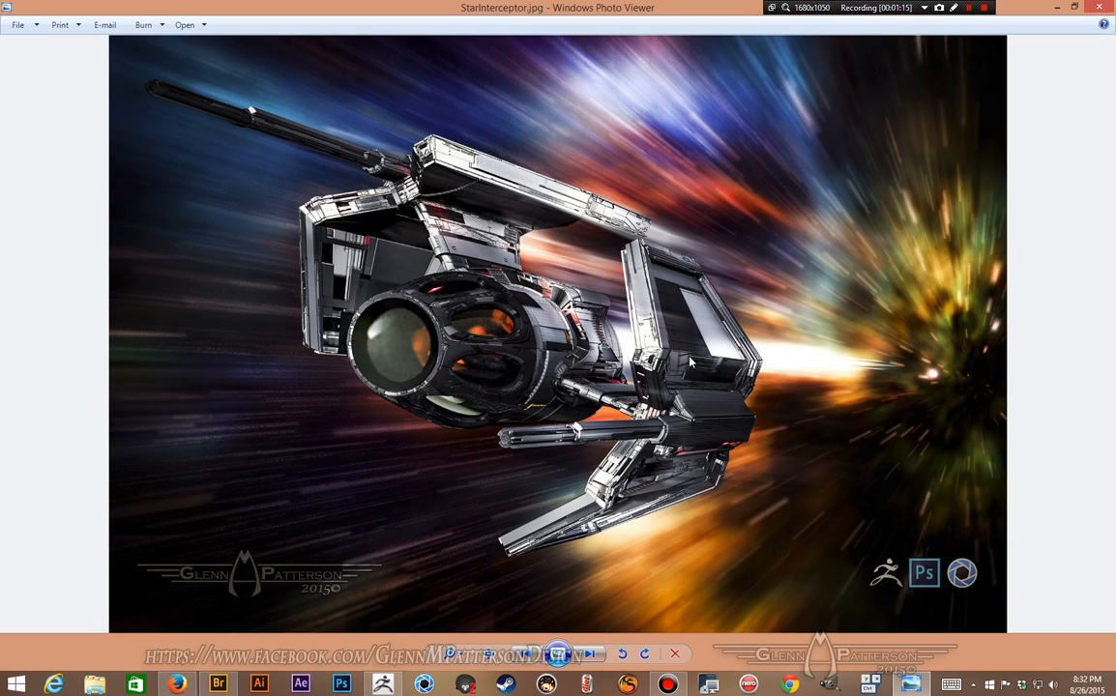
key("Right")
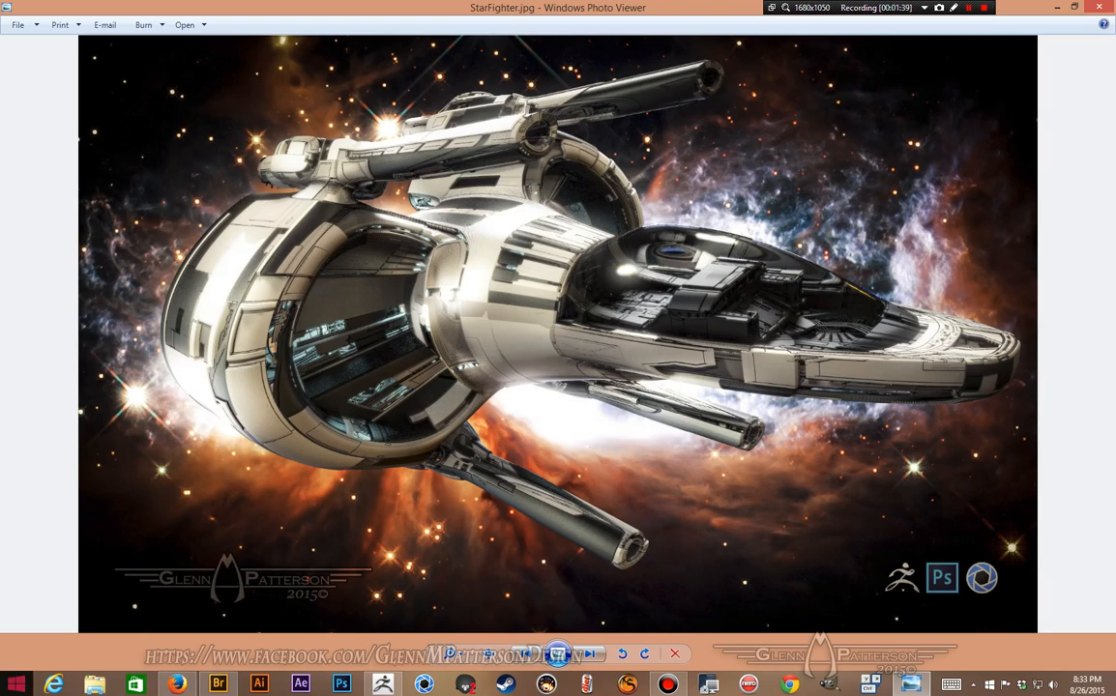
mouse_move(174, 687)
left_click(158, 614)
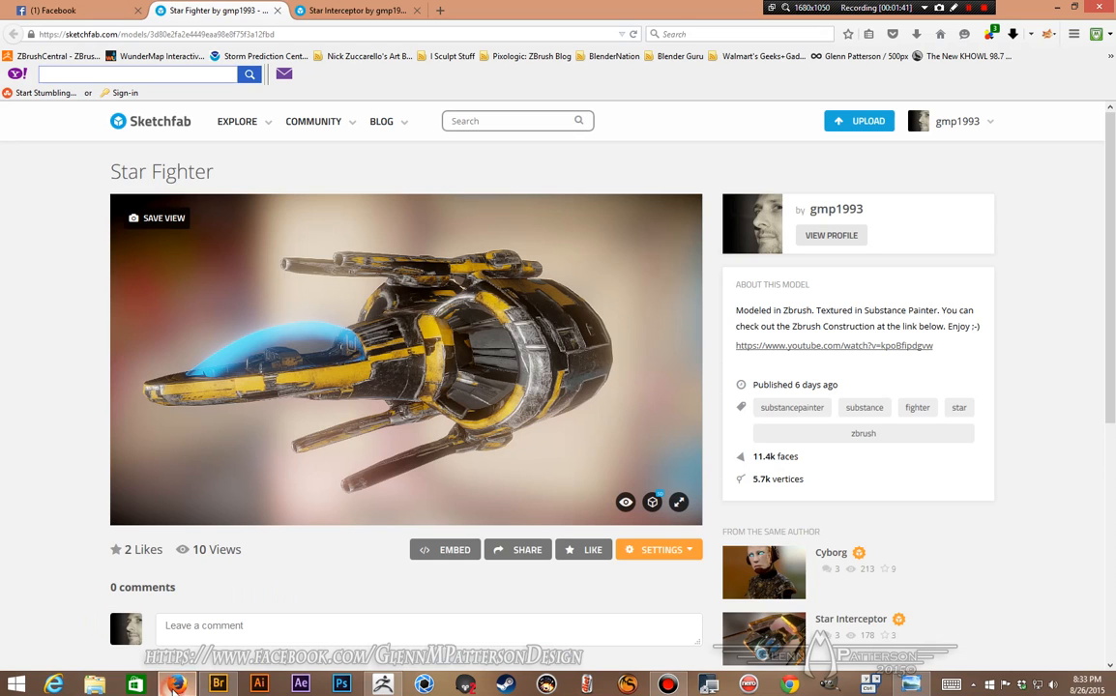
left_click(228, 455)
left_click_drag(253, 462, 575, 449)
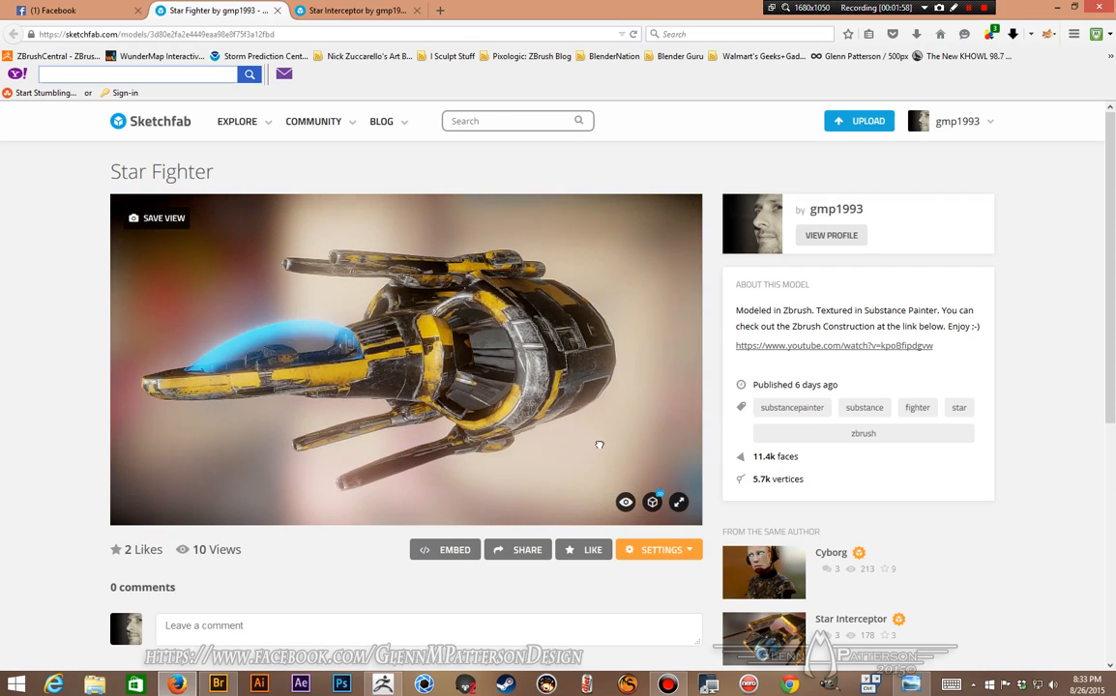
left_click_drag(299, 453, 355, 463)
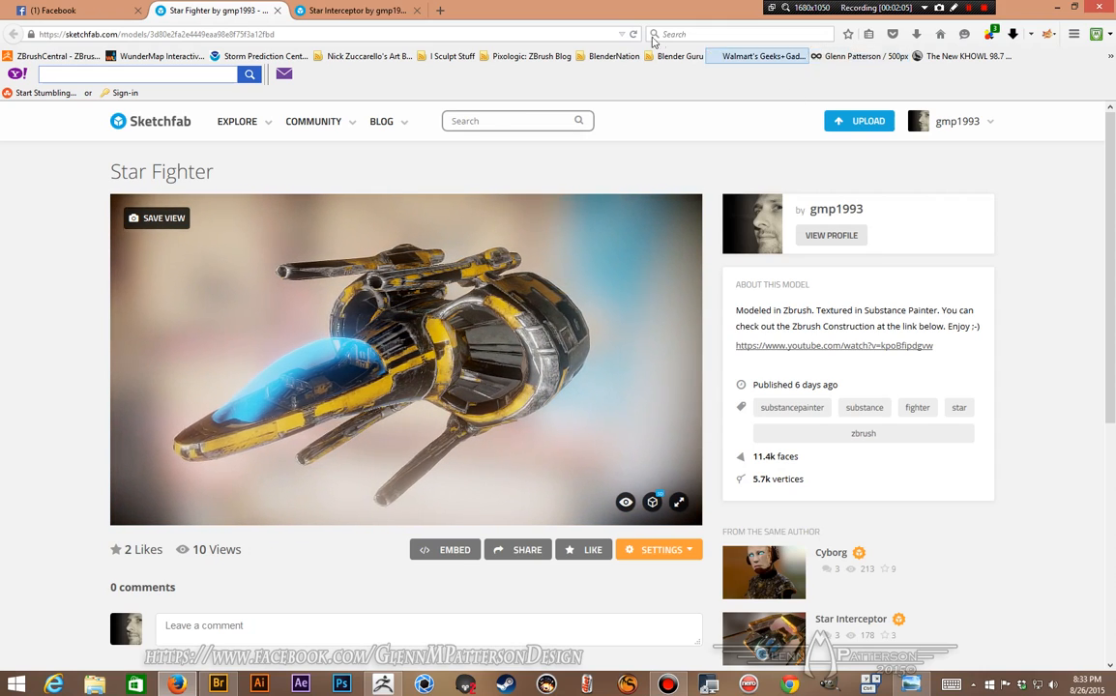
- Open the Star Interceptor model page on Sketchfab and examine the ship from several angles
left_click(380, 11)
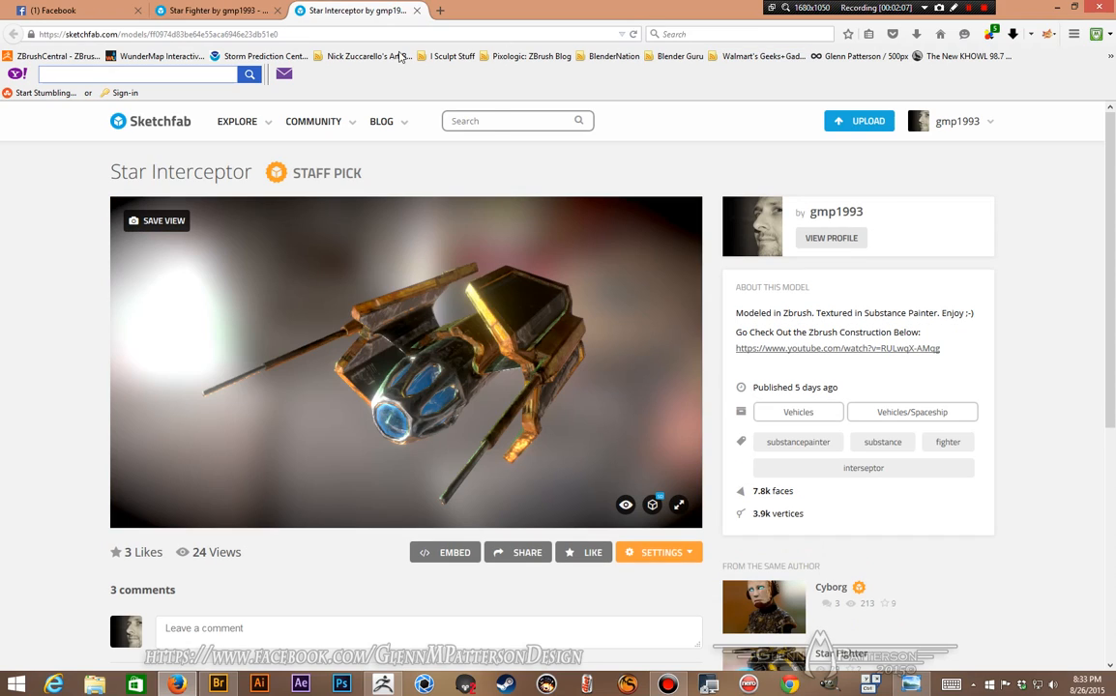
mouse_move(570, 378)
left_mouse_down()
mouse_move(554, 467)
mouse_move(522, 306)
mouse_move(491, 384)
left_mouse_up()
mouse_move(480, 428)
left_mouse_down()
mouse_move(442, 415)
mouse_move(489, 428)
mouse_move(491, 409)
left_mouse_up()
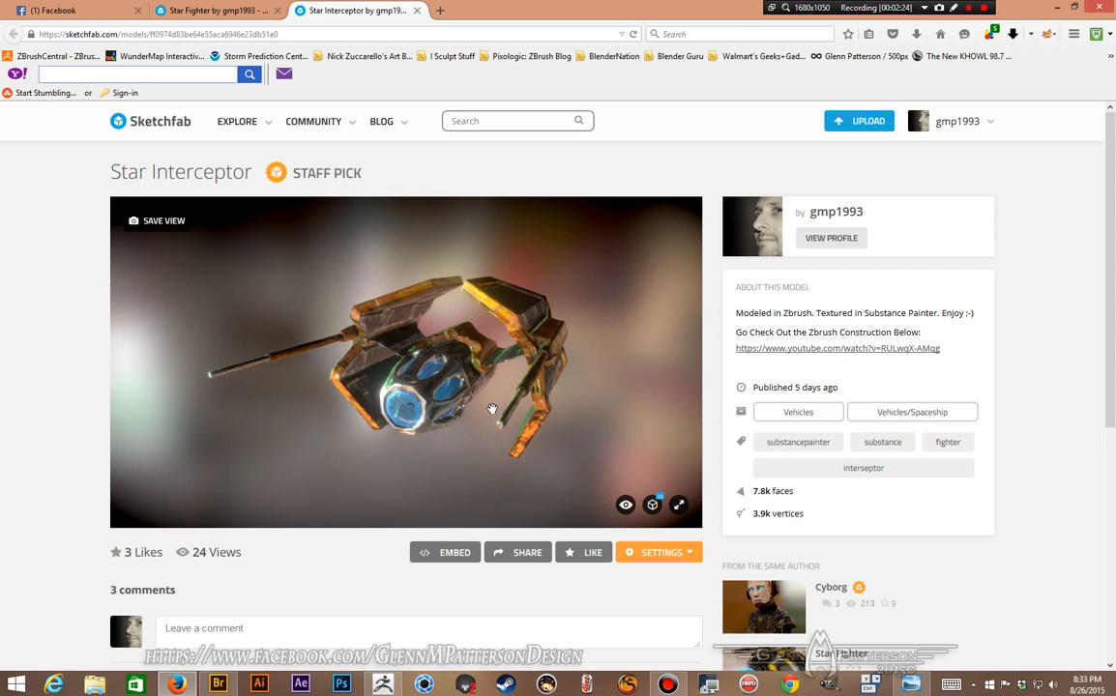
mouse_move(479, 463)
left_mouse_down()
mouse_move(447, 420)
mouse_move(453, 465)
mouse_move(541, 465)
mouse_move(481, 471)
mouse_move(404, 451)
mouse_move(453, 466)
mouse_move(455, 479)
mouse_move(309, 437)
left_mouse_up()
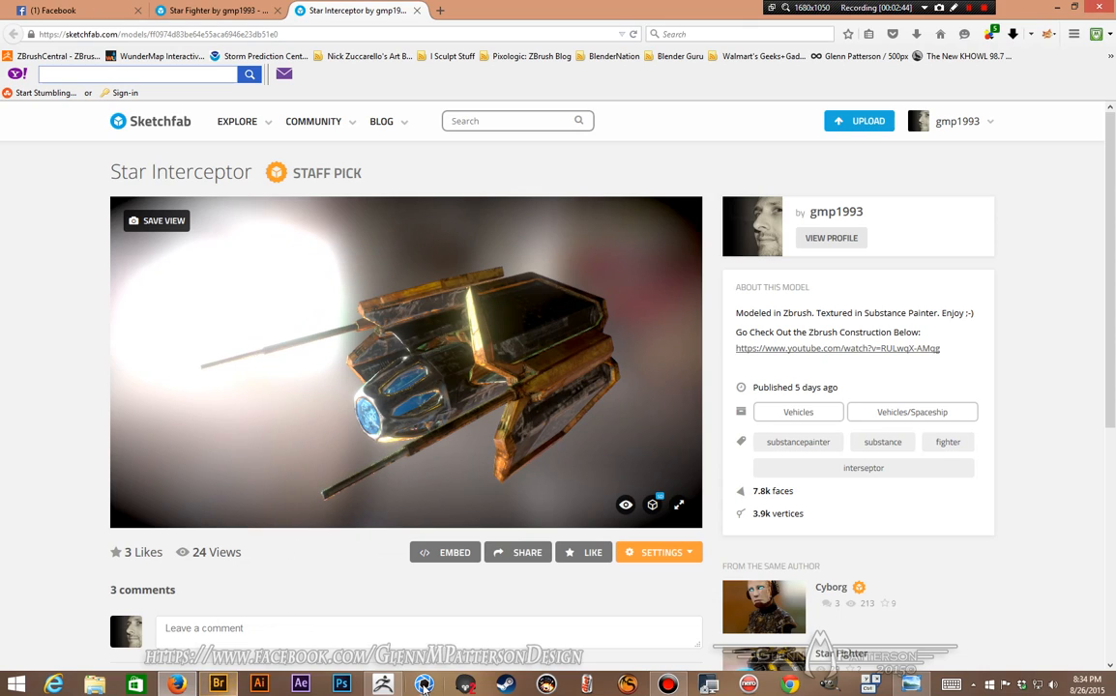
- Switch to ZBrush, choose the Cylinder3D primitive, draw it large in the middle of the canvas and enter Edit mode
left_click(382, 685)
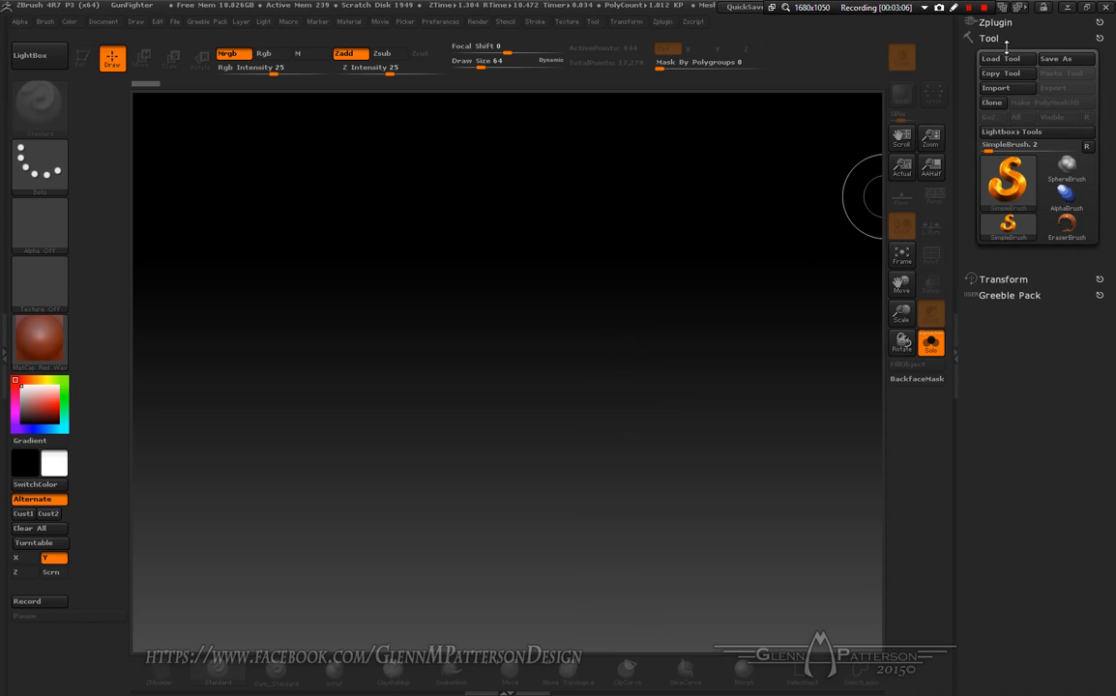
mouse_move(1009, 190)
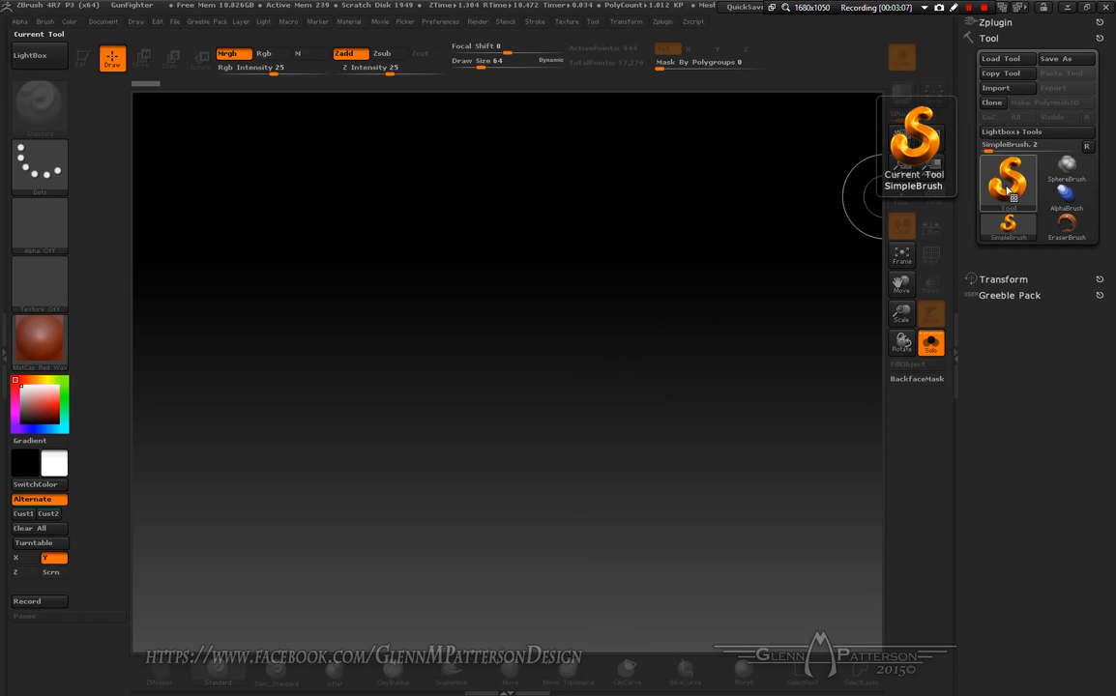
left_click(1009, 190)
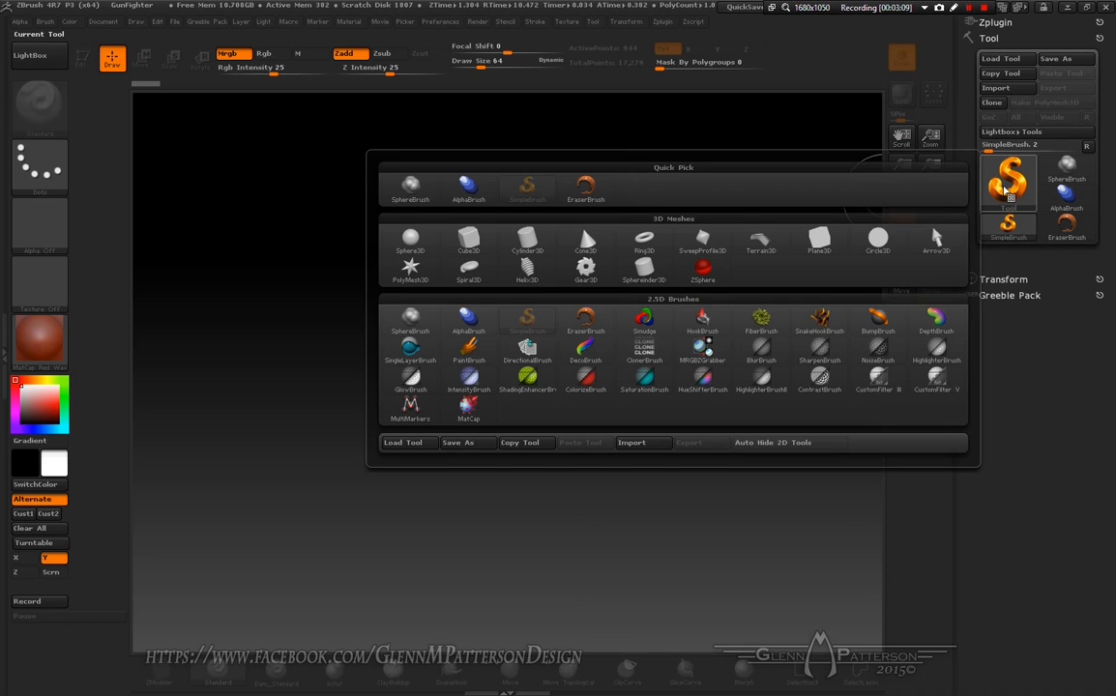
left_click(527, 244)
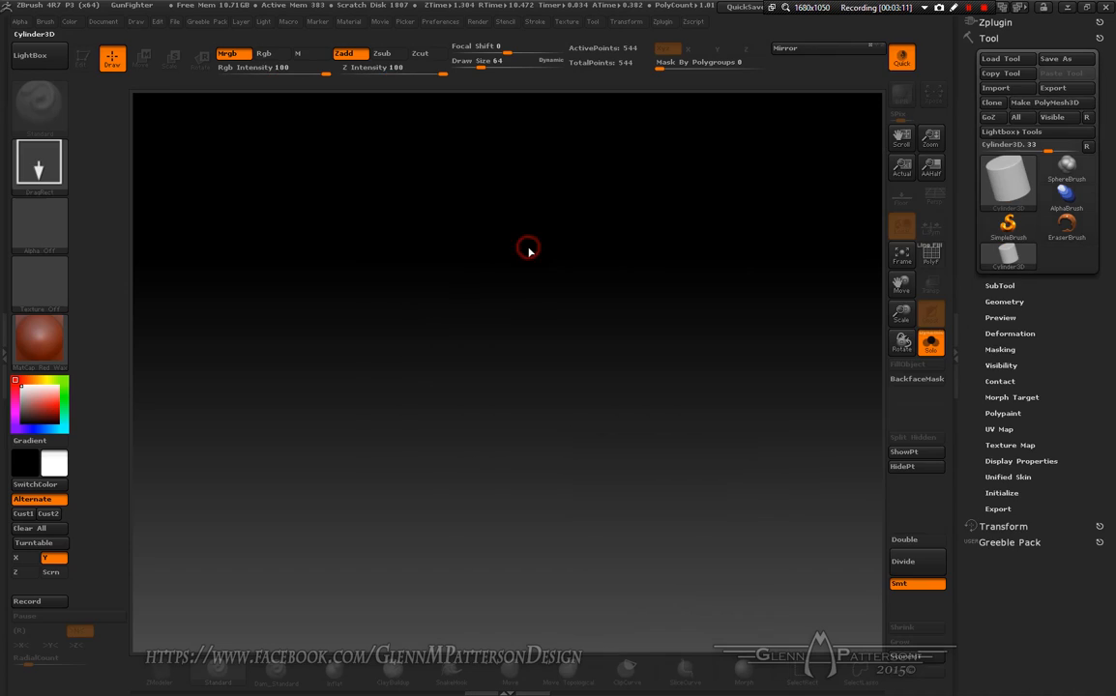
mouse_move(512, 364)
left_mouse_down()
mouse_move(511, 559)
mouse_move(498, 567)
left_mouse_up()
key("t")
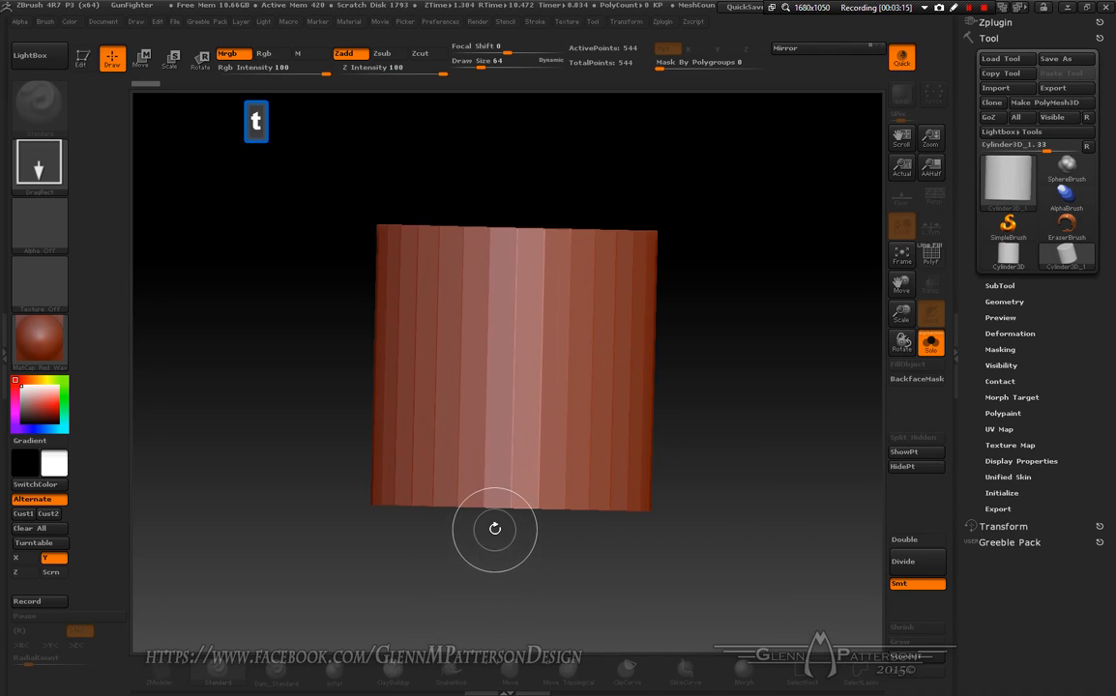
left_click_drag(710, 411, 695, 531)
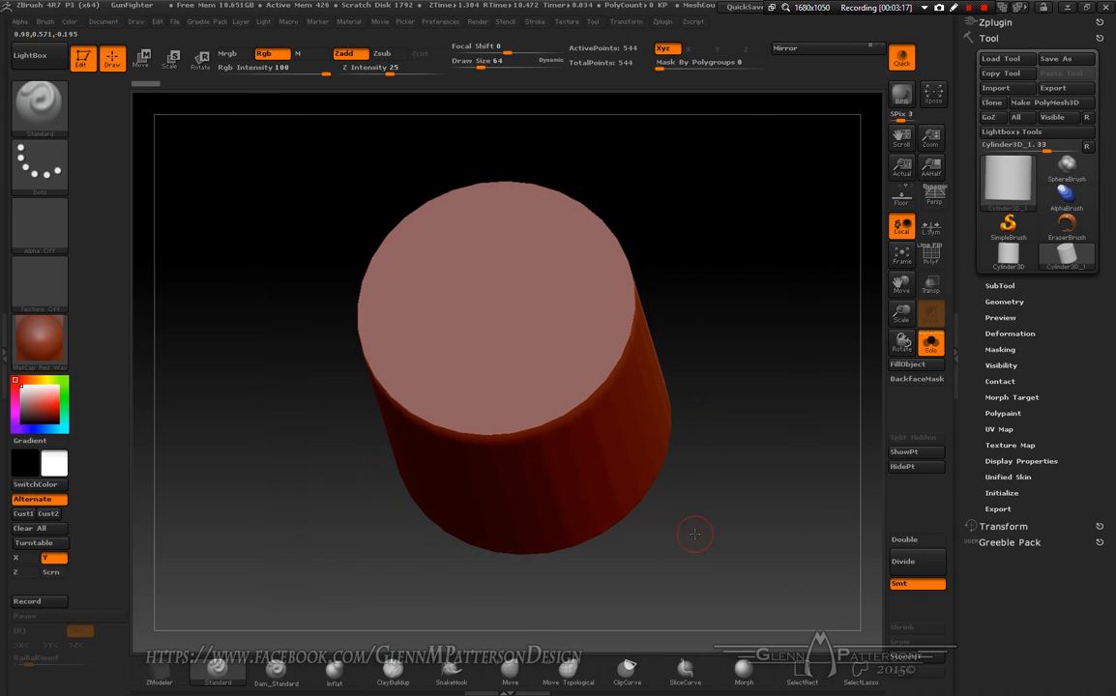
- Turn on the PolyFrame wireframe display and apply BasicMaterial to the cylinder
left_click(932, 257)
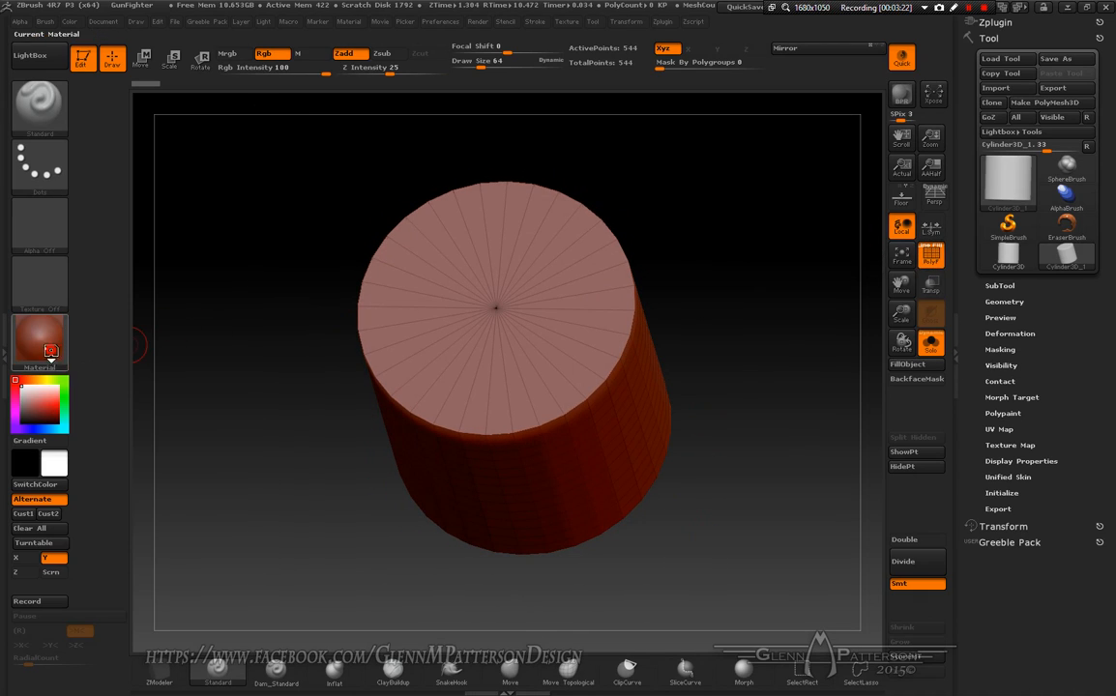
left_click(52, 354)
left_click(170, 548)
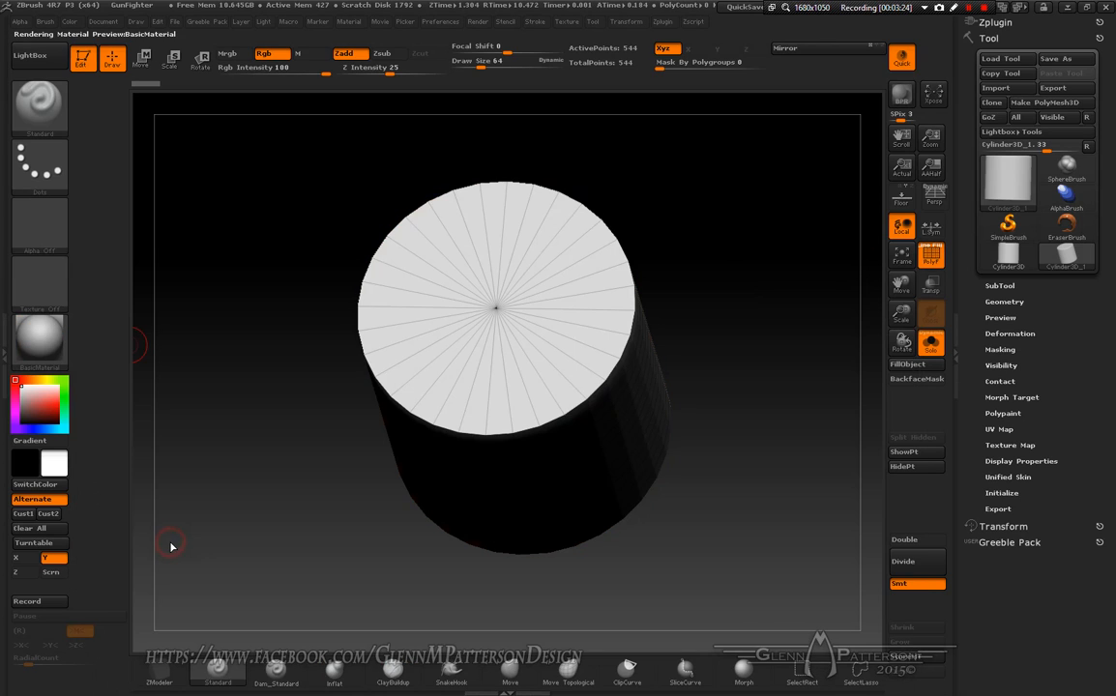
left_click_drag(710, 530, 706, 570)
left_click_drag(705, 571, 871, 420)
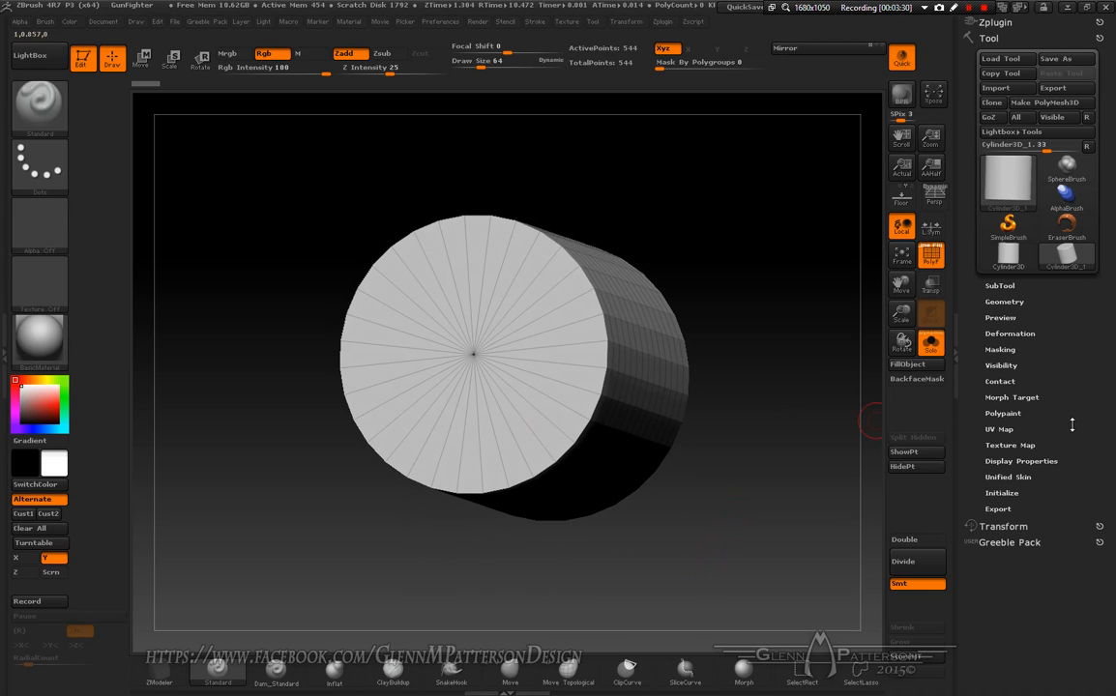
- Initialize the cylinder with 16 horizontal and 4 vertical subdivisions
left_click(999, 493)
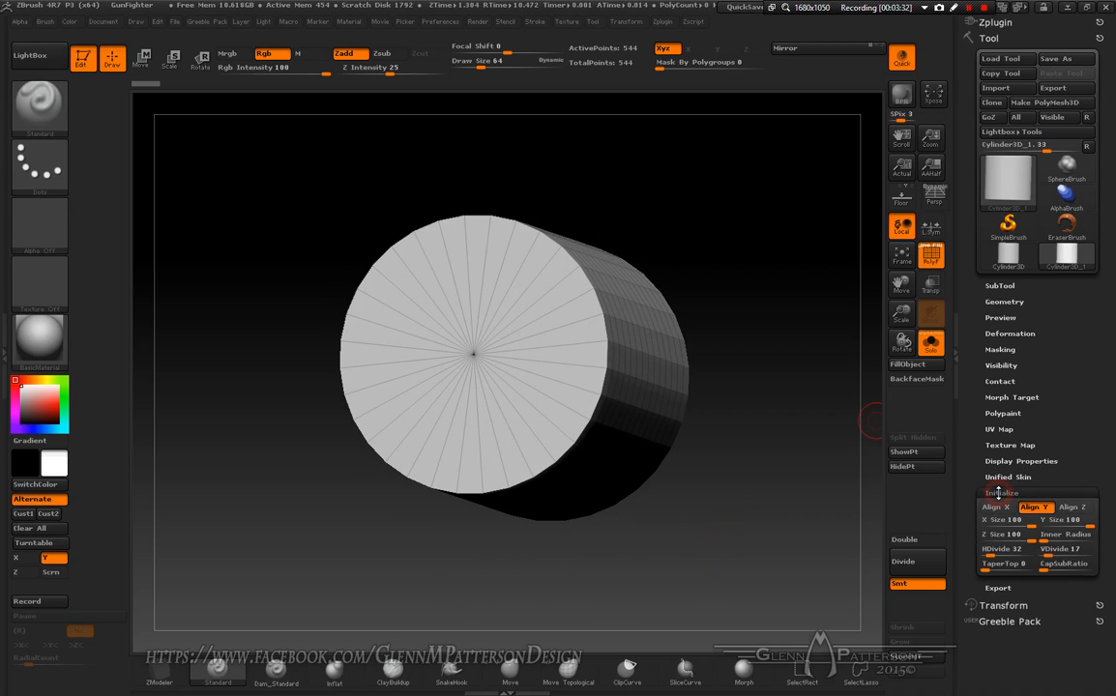
scroll(1088, 438, "down", 3)
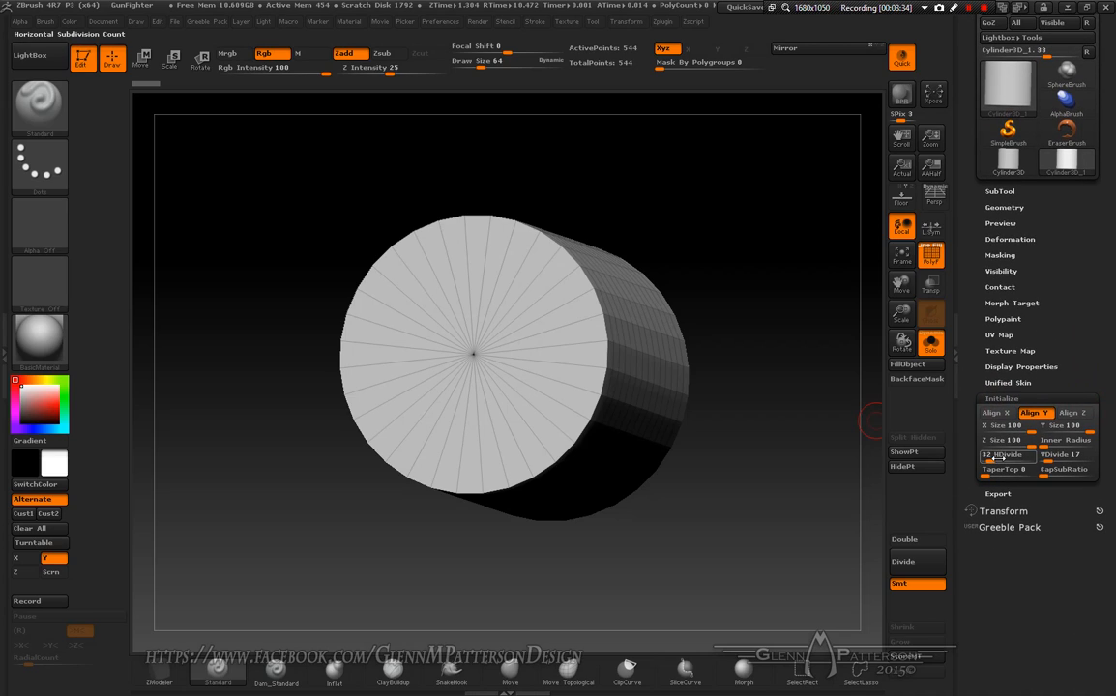
left_click(993, 461)
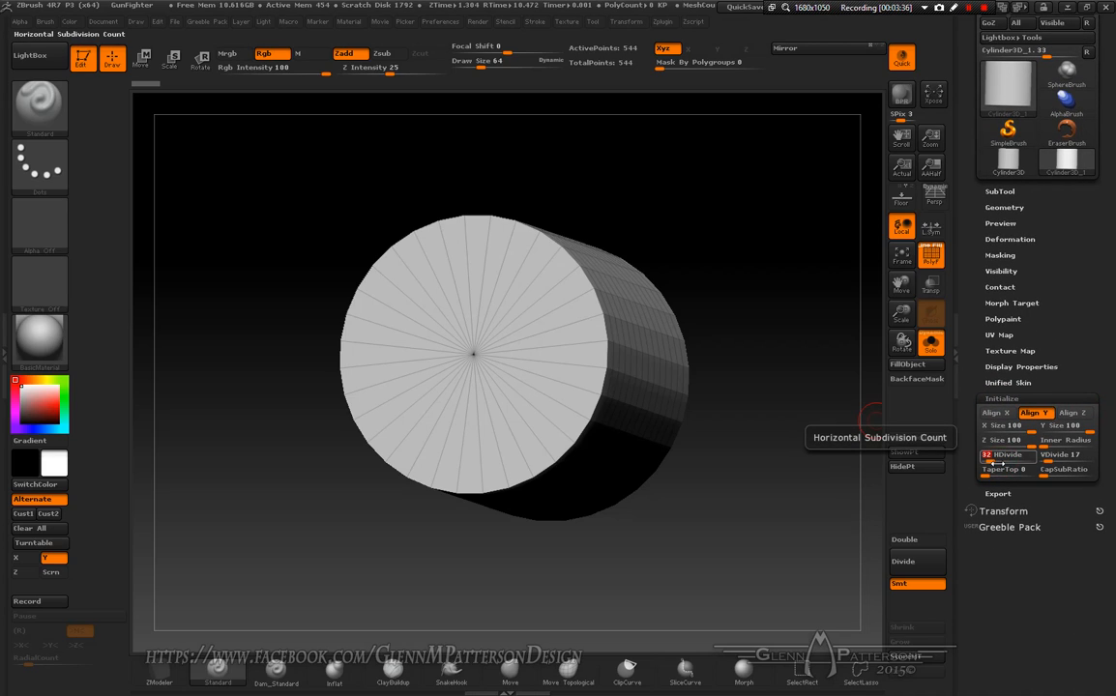
type("16")
key("Return")
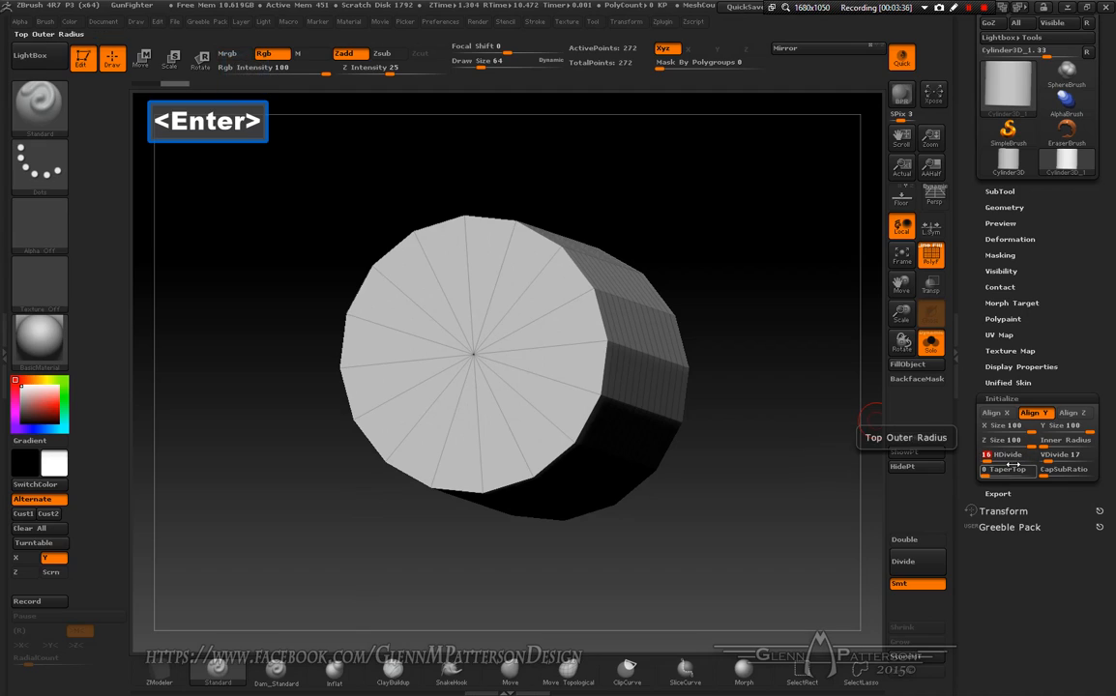
left_click_drag(1047, 459, 1033, 462)
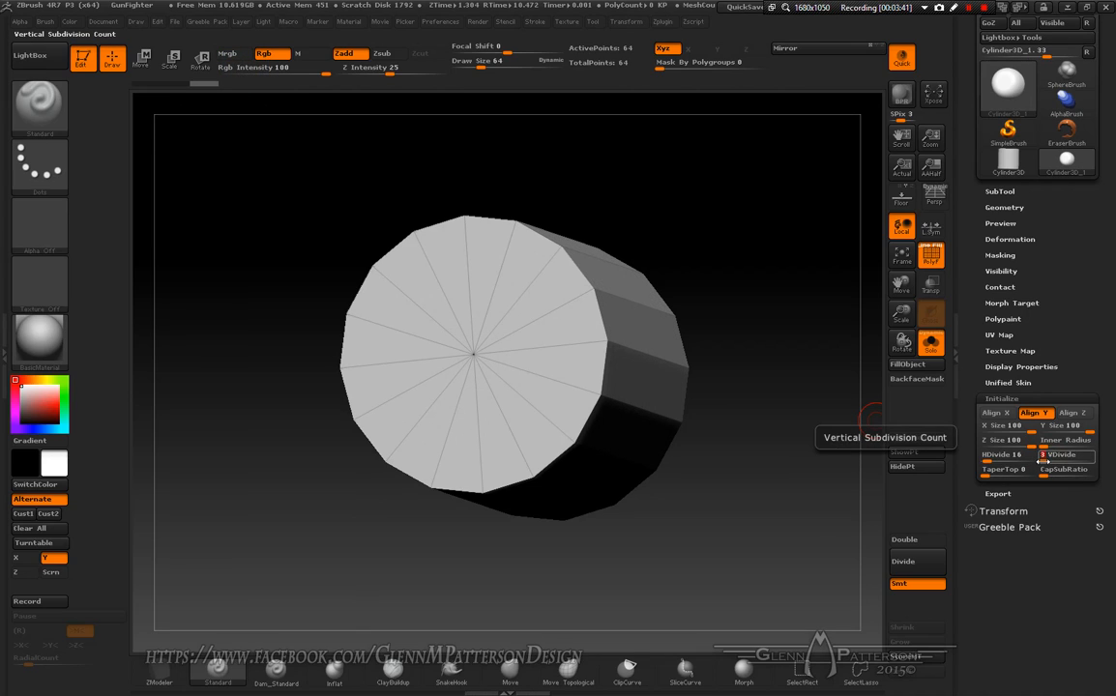
- Convert the cylinder primitive into an editable PolyMesh3D
left_click_drag(677, 500, 694, 525)
left_click_drag(1114, 278, 1112, 366)
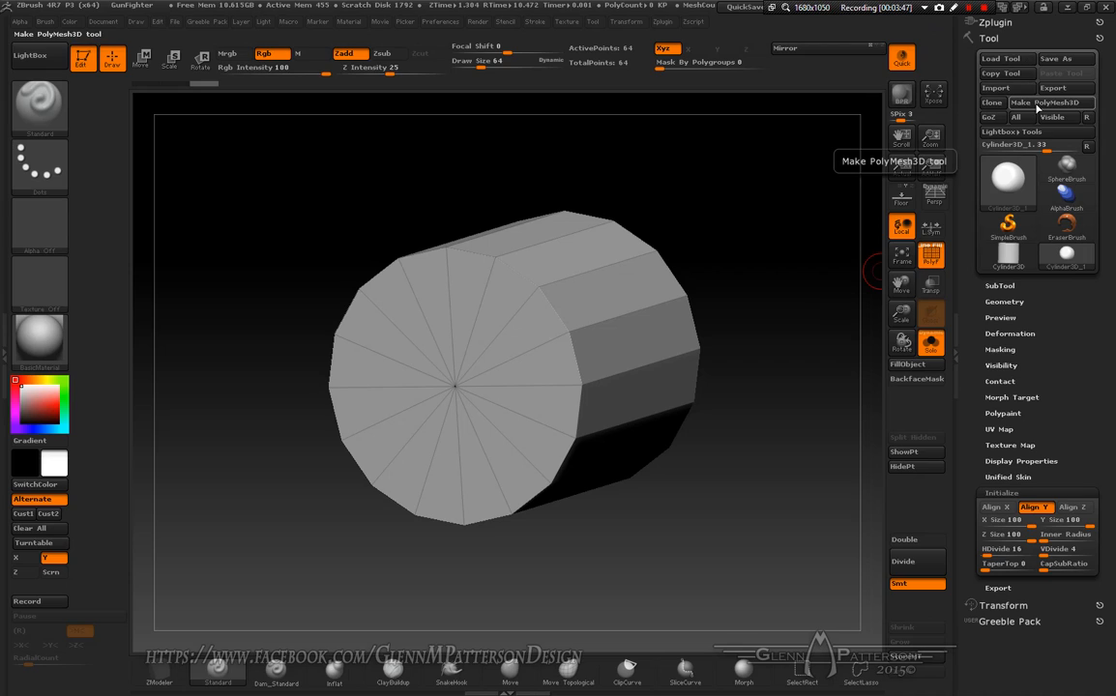
left_click(1037, 104)
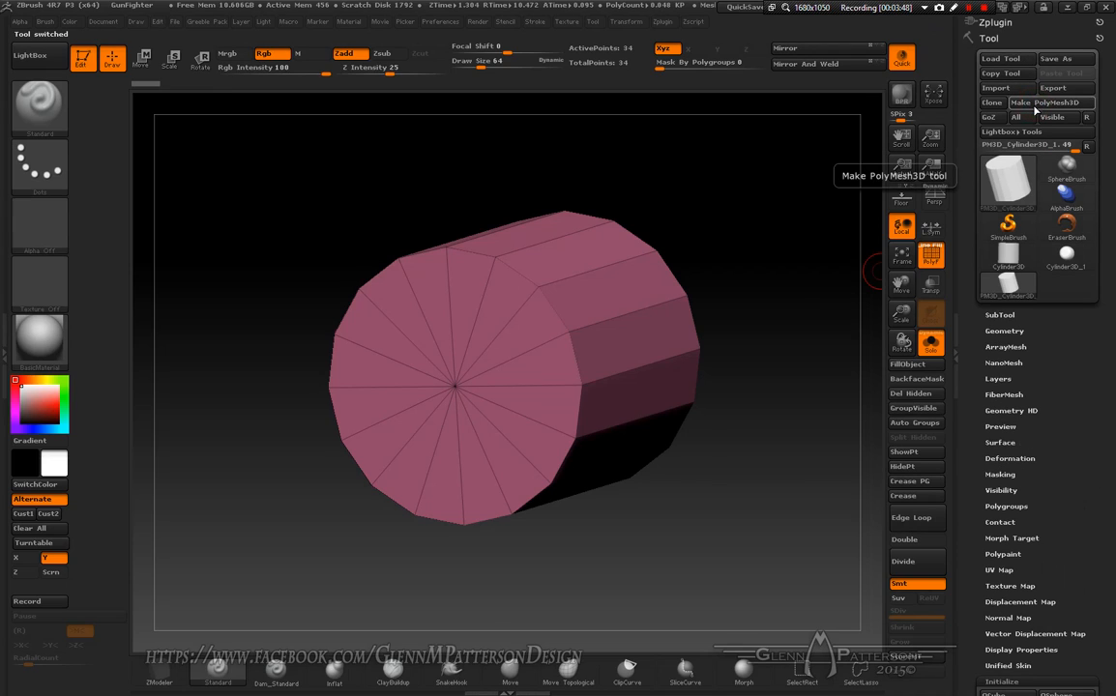
- Select the ZModeler brush for editing the cylinder mesh
left_click_drag(903, 318, 918, 257)
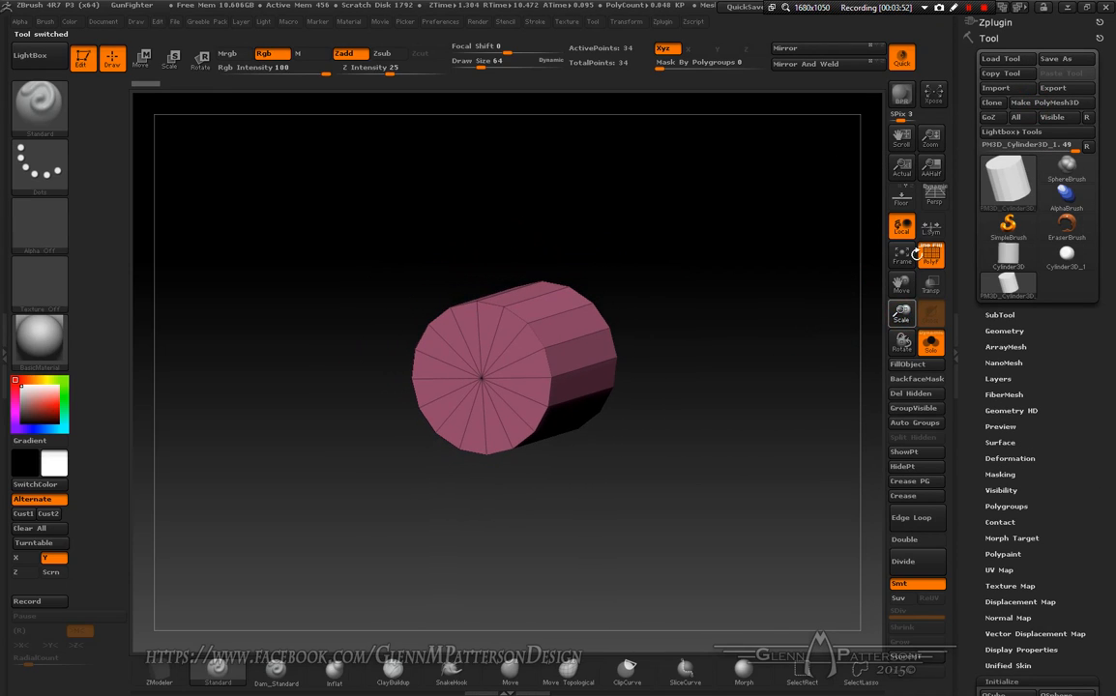
left_click_drag(606, 514, 602, 540)
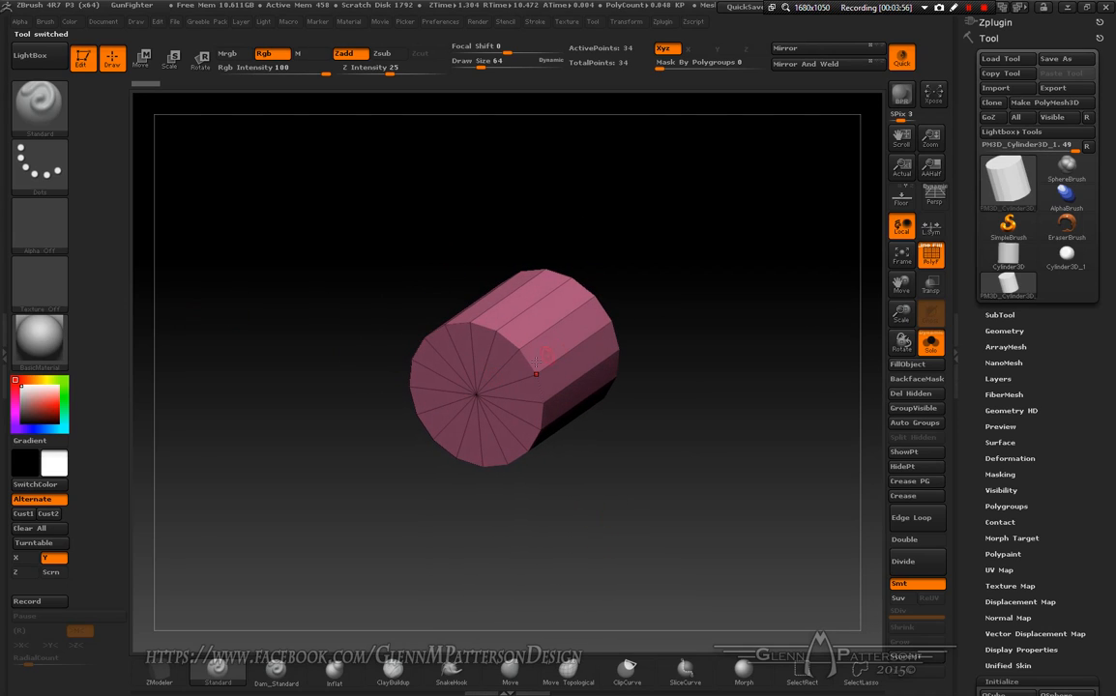
left_click(161, 671)
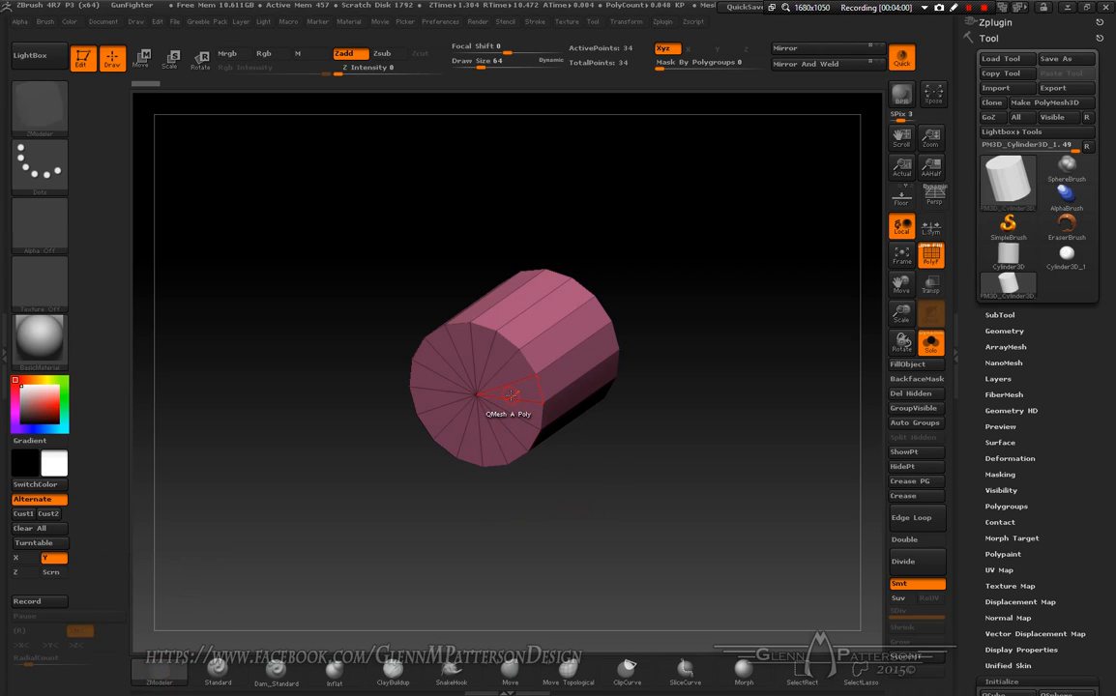
key("b")
key("z")
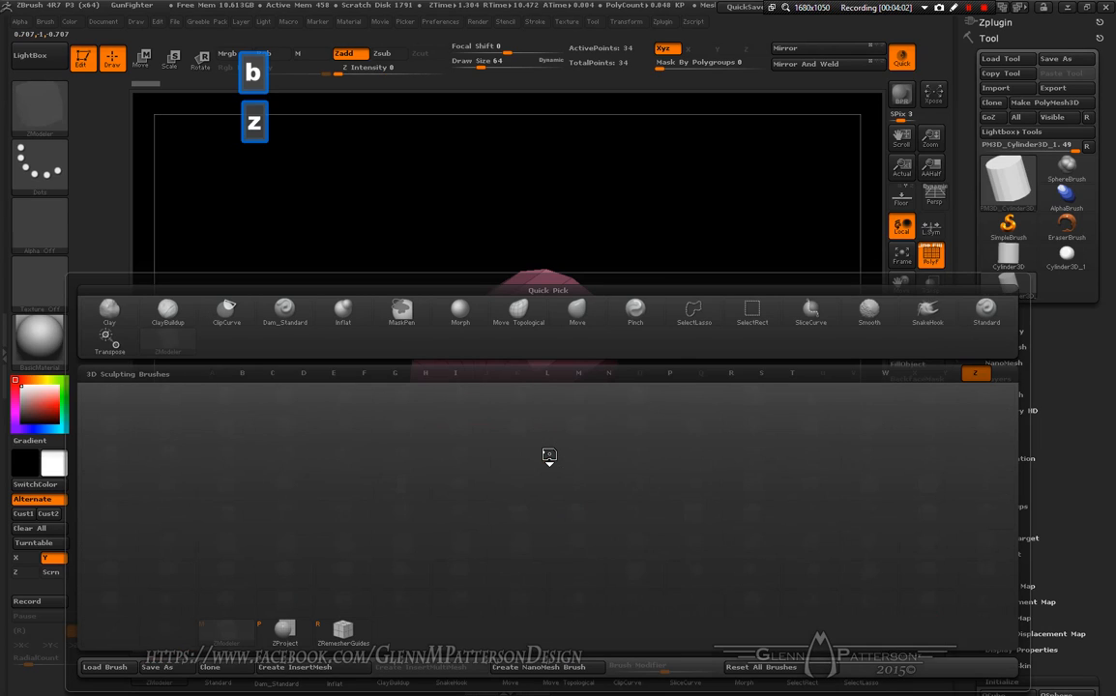
key("m")
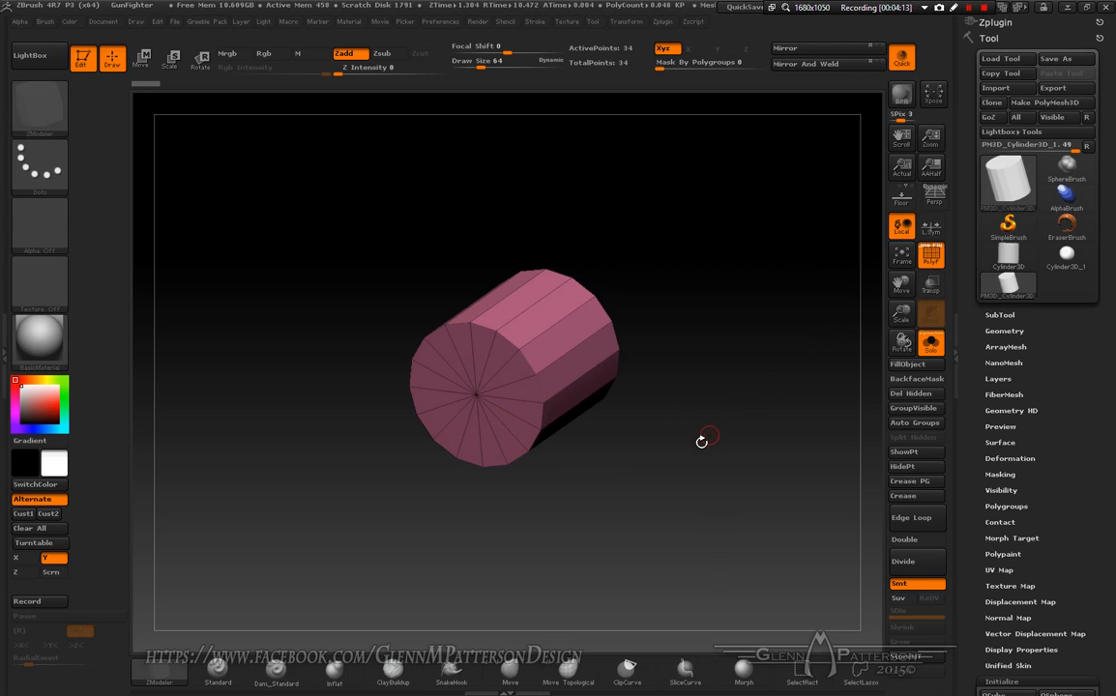
- Delete the cylinder's front end cap using the ZModeler polygon action Delete with the Flat Island target
mouse_move(635, 512)
left_mouse_down()
mouse_move(633, 496)
mouse_move(629, 504)
left_mouse_up()
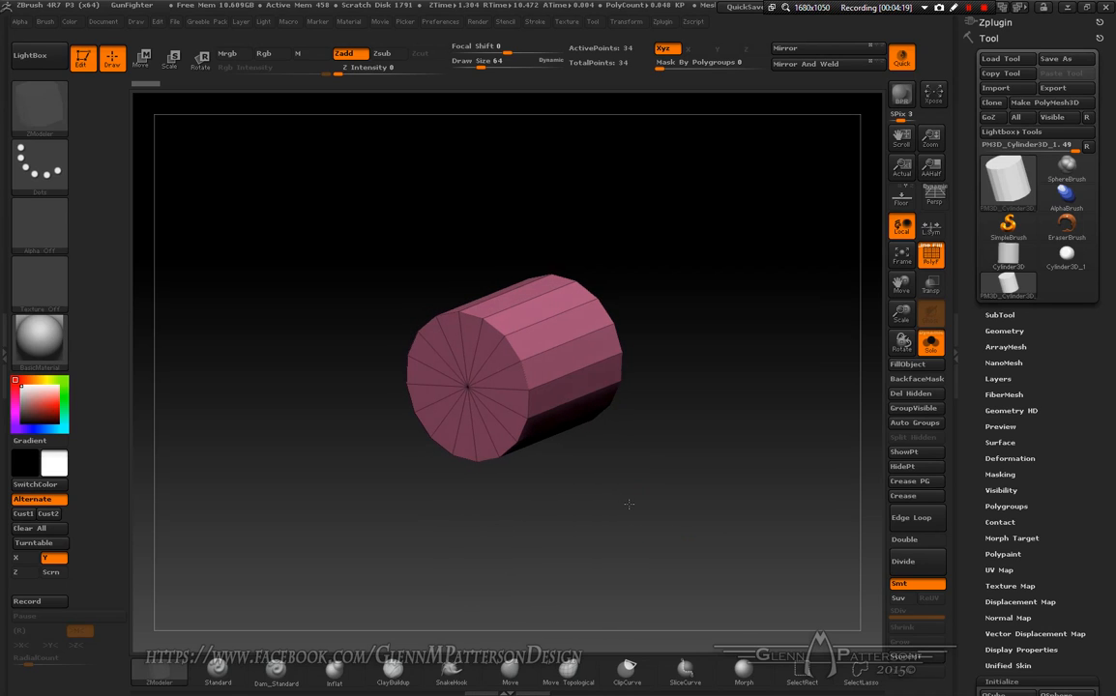
left_click_drag(803, 285, 793, 312, "alt")
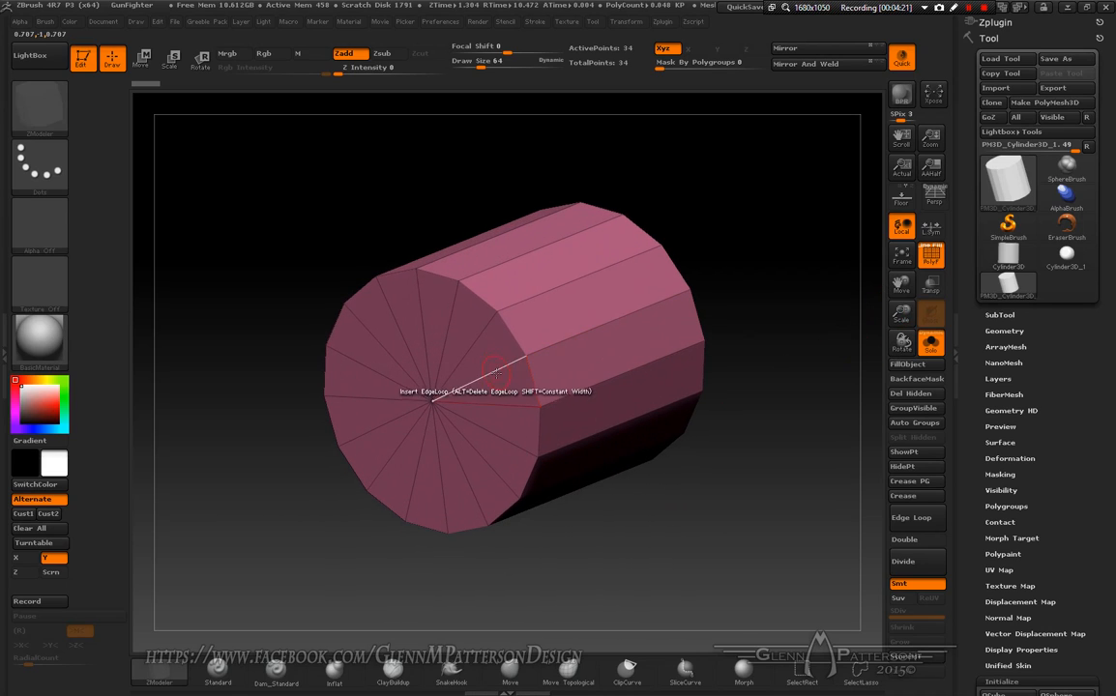
key("space")
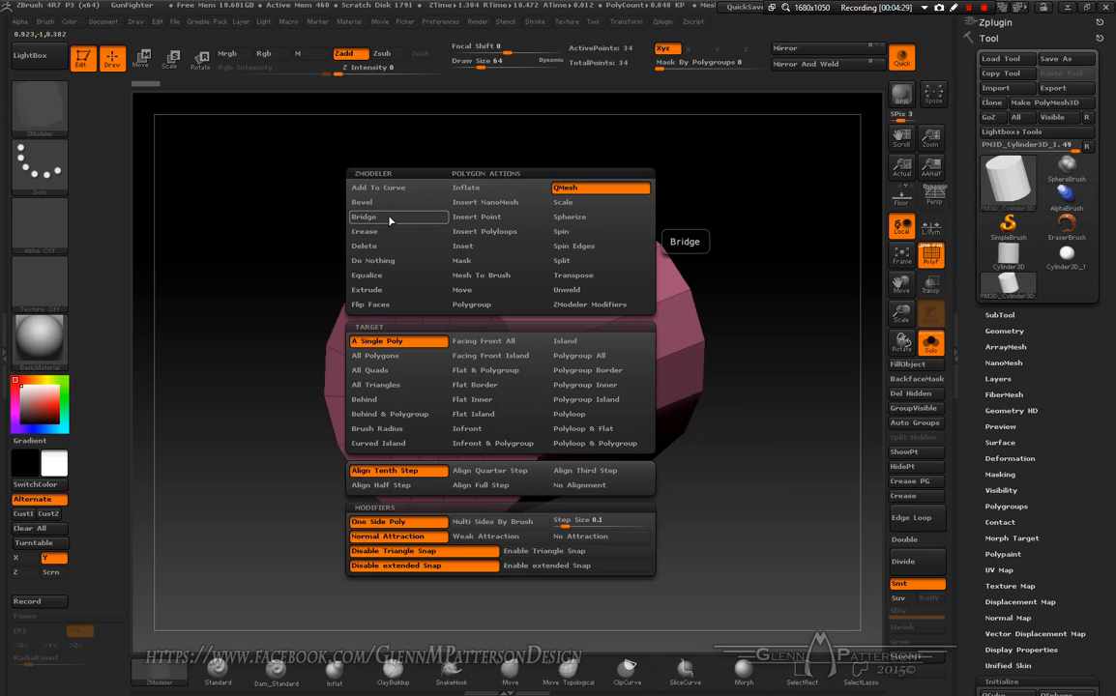
left_click(380, 248)
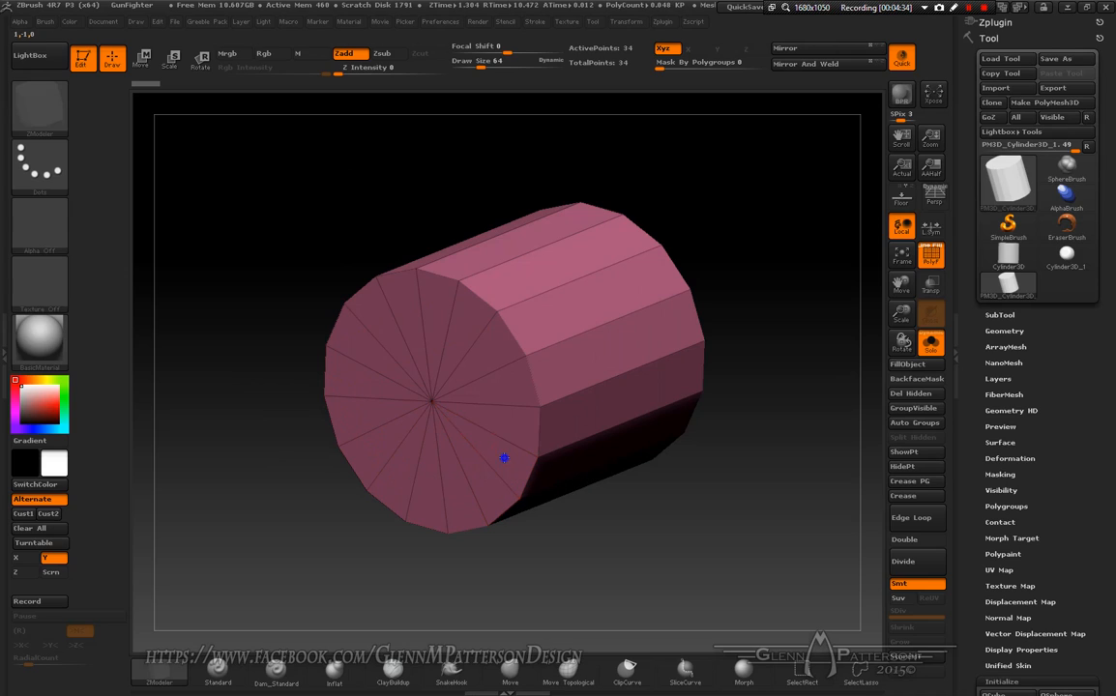
key("space")
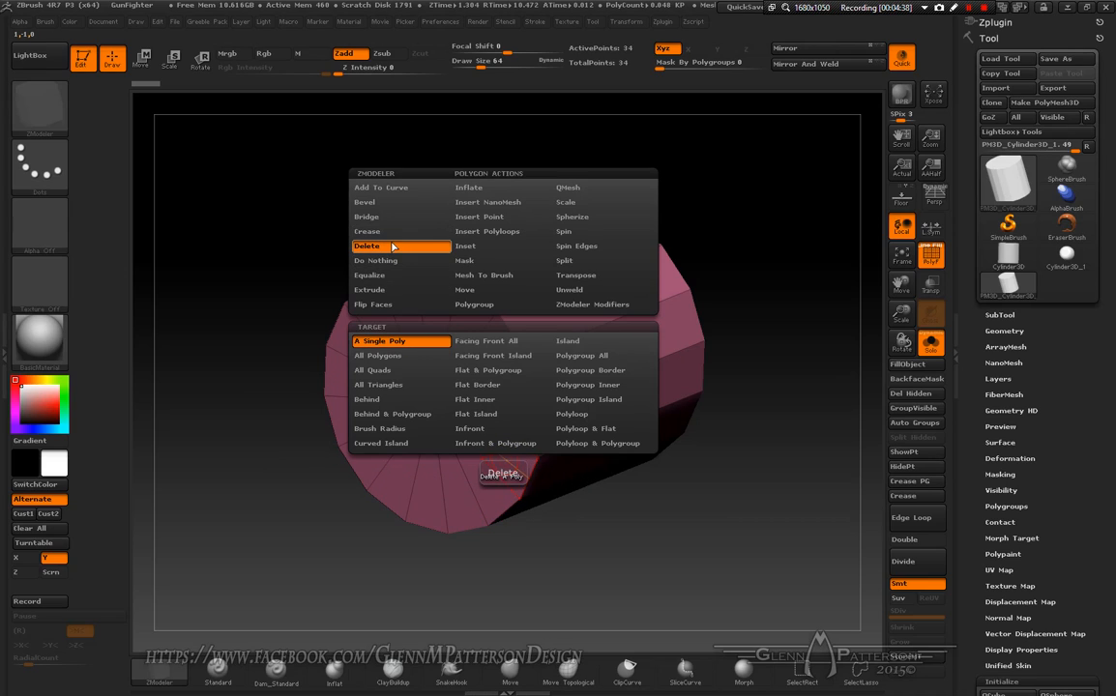
left_click(477, 414)
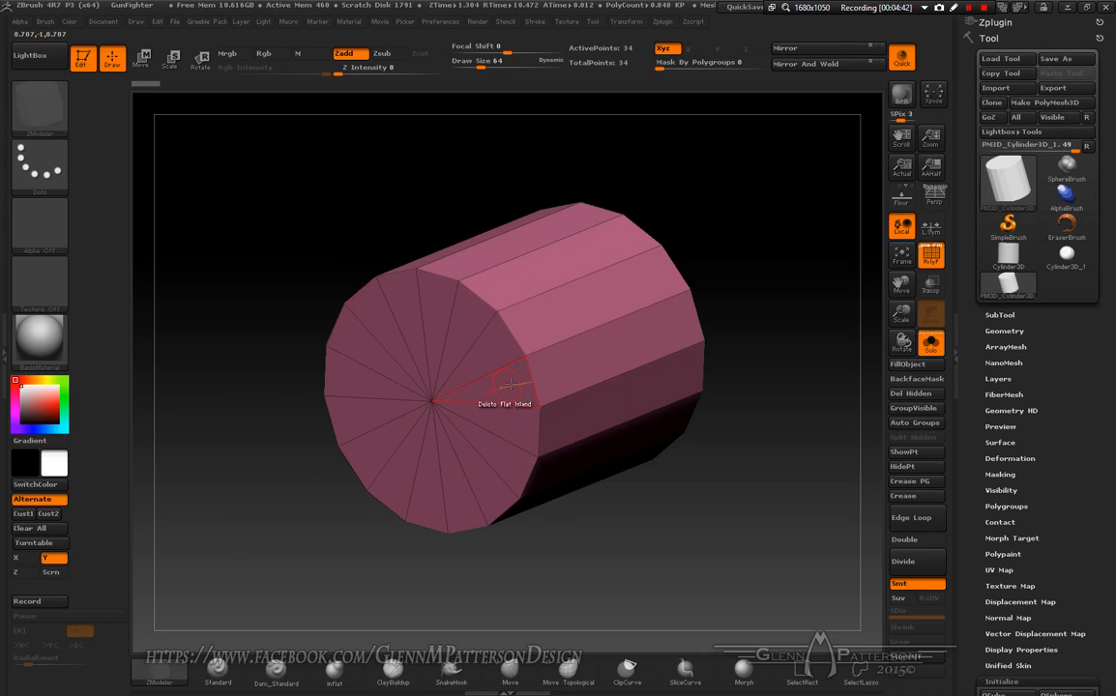
left_click(511, 385)
- Turn on double-sided display for the open cylinder in its display properties
mouse_move(628, 527)
left_mouse_down()
mouse_move(682, 514)
mouse_move(632, 525)
left_mouse_up()
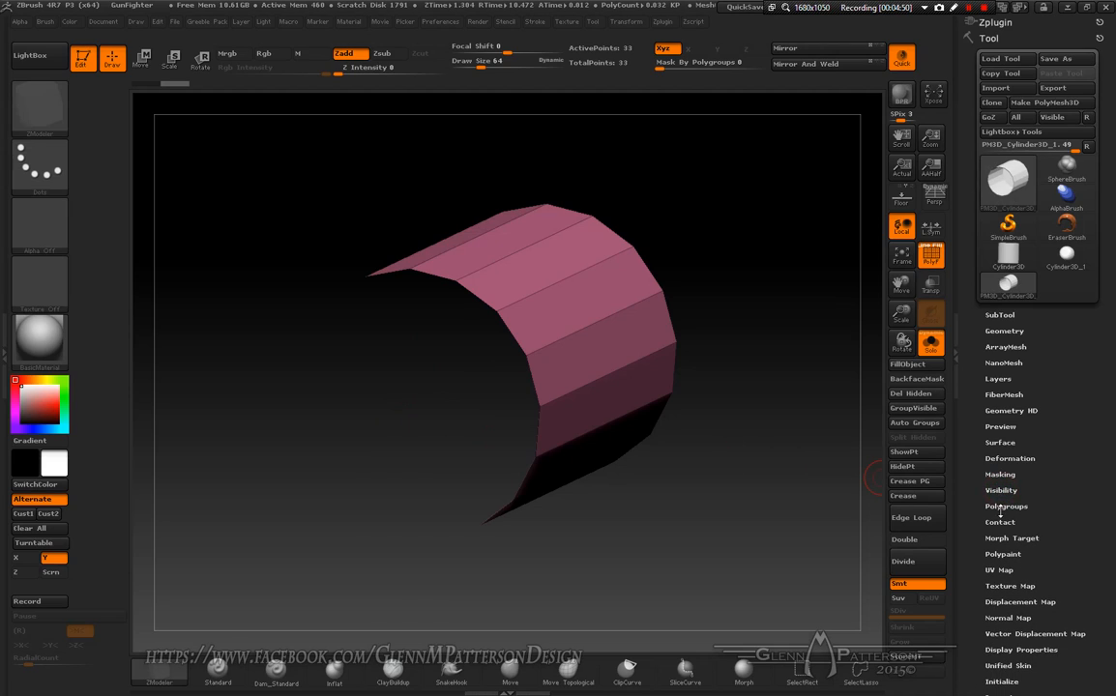
left_click_drag(1026, 571, 1006, 502)
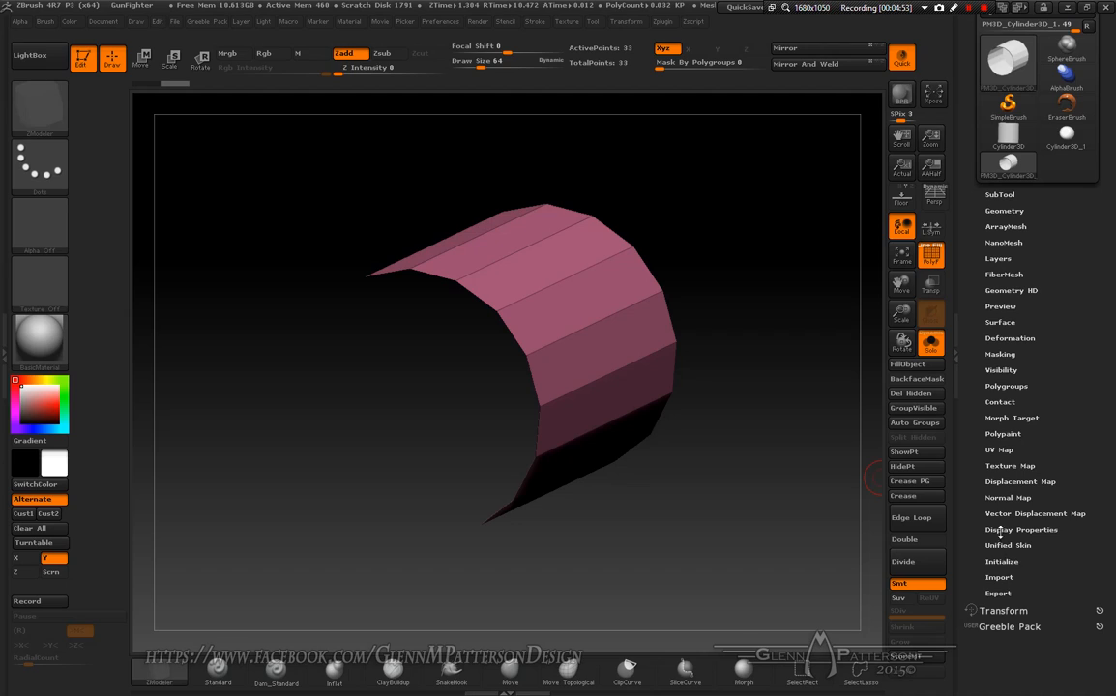
left_click(999, 529)
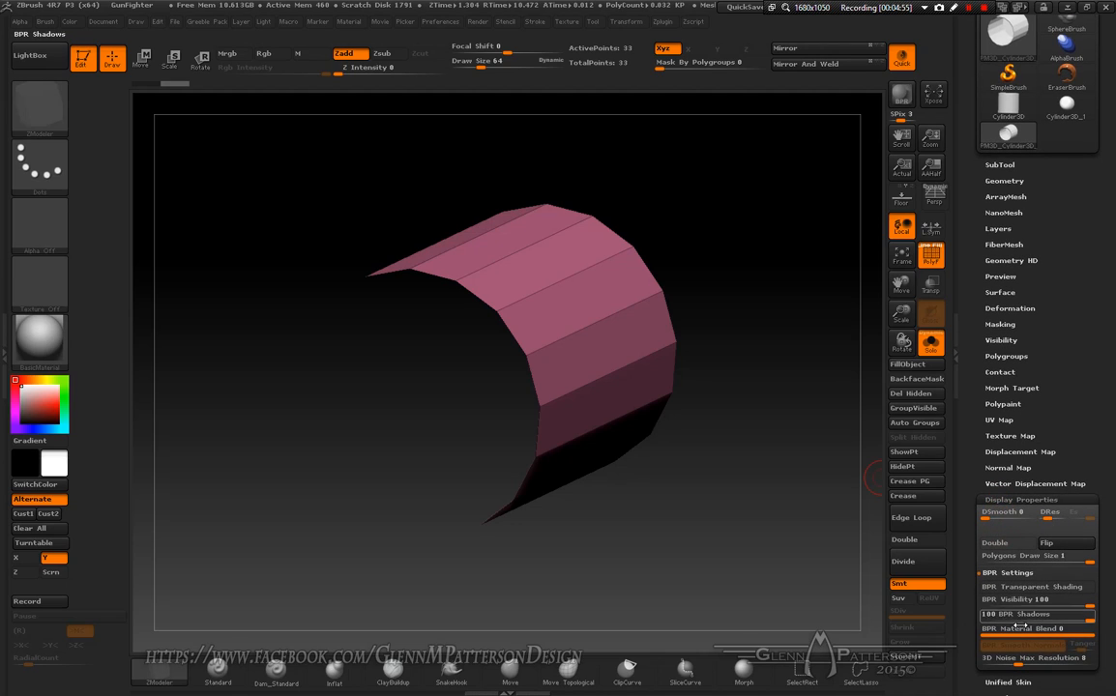
left_click(1001, 544)
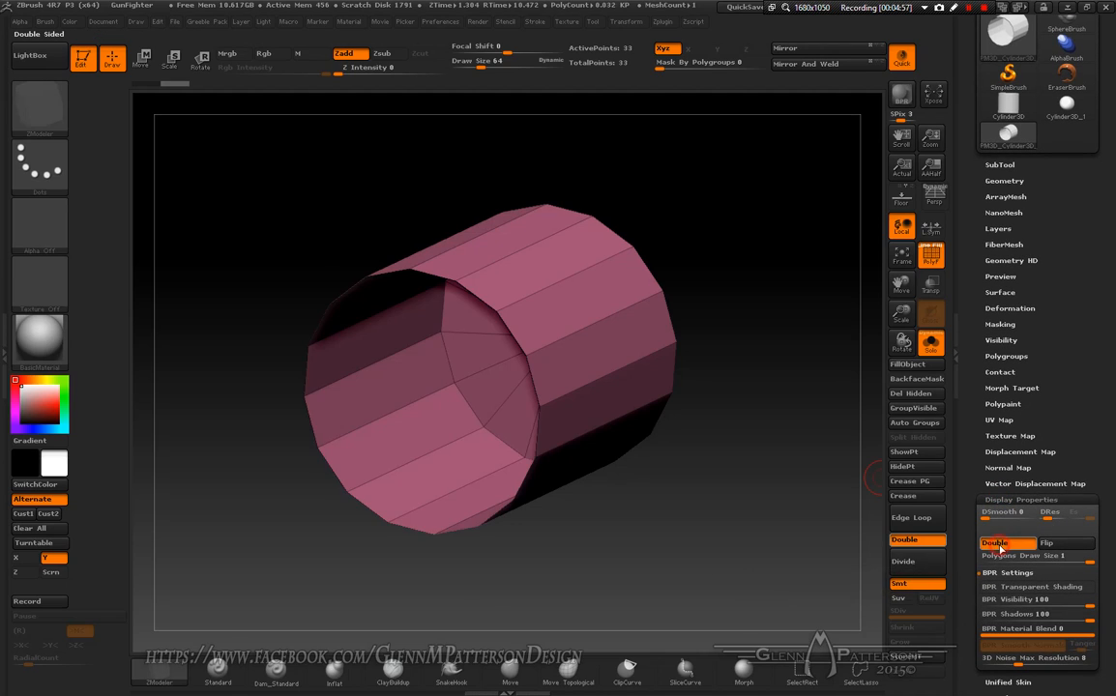
- Set the ZModeler edge action to Bridge with the Edges target and activate symmetry across the X axis
left_click_drag(576, 525, 643, 527)
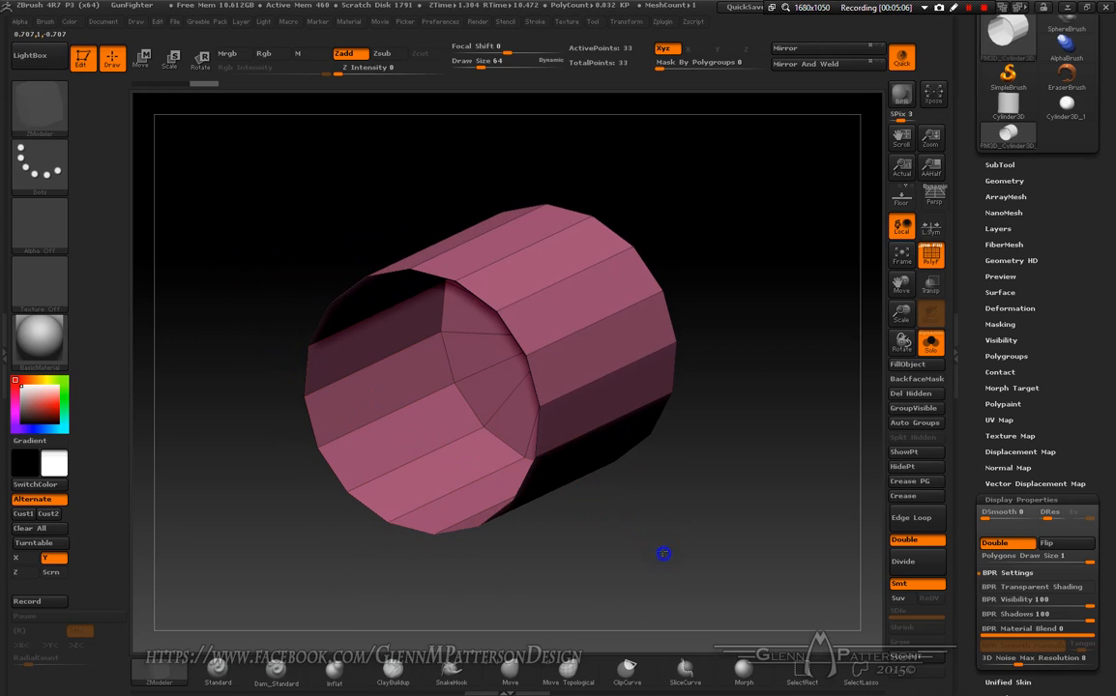
left_click_drag(663, 553, 643, 528)
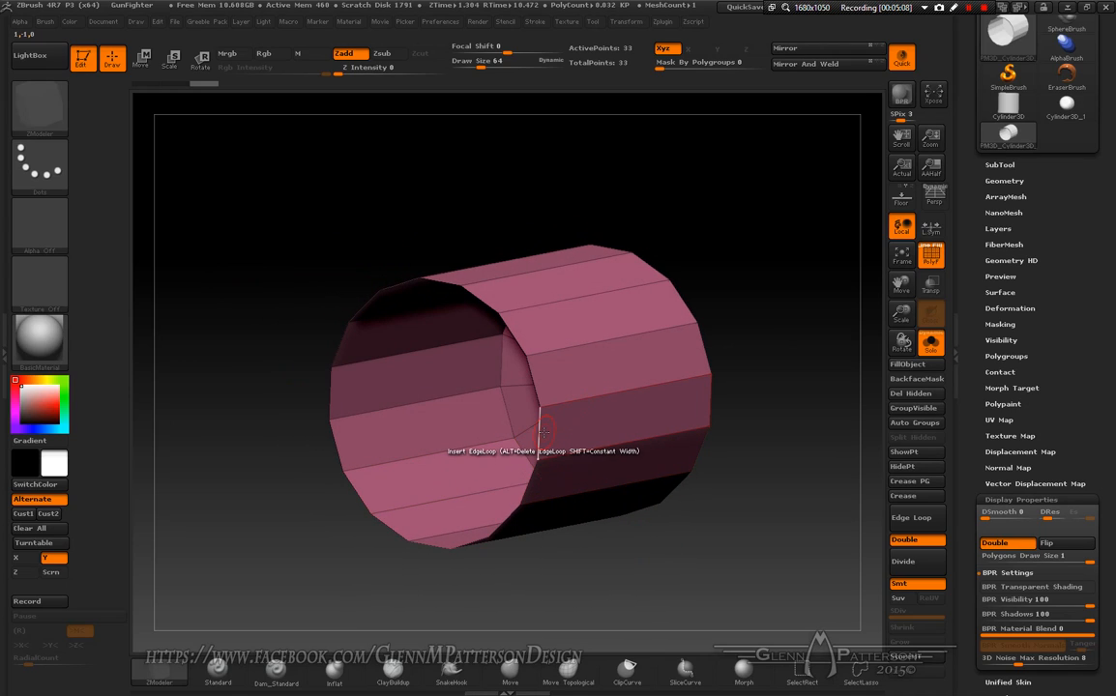
key("space")
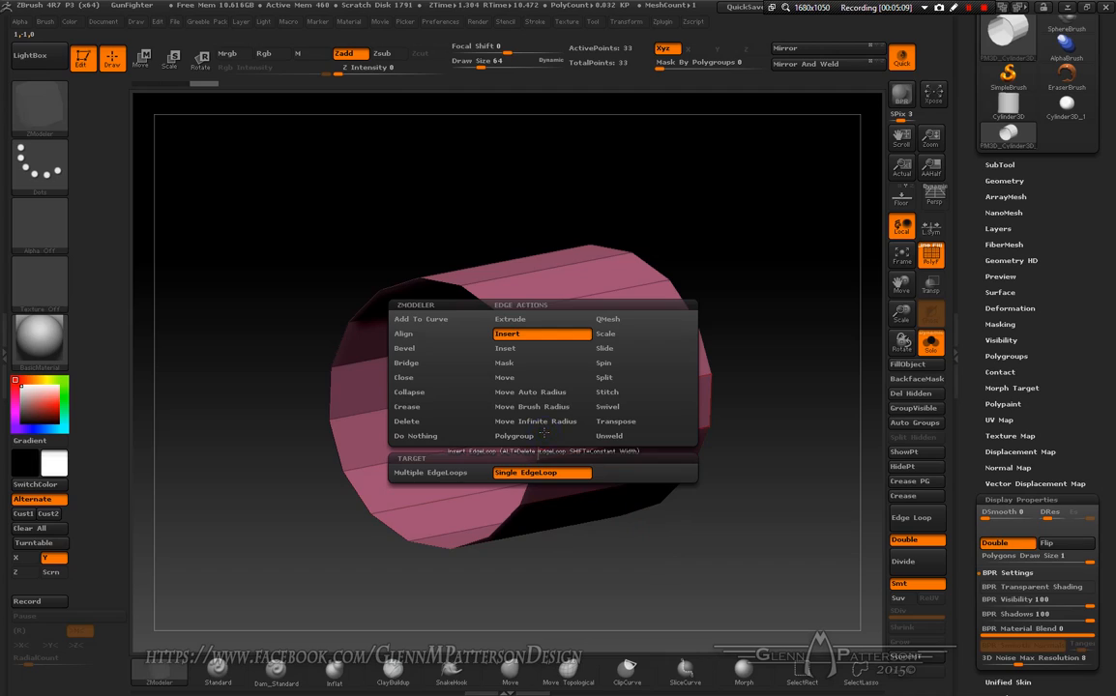
left_click(426, 365)
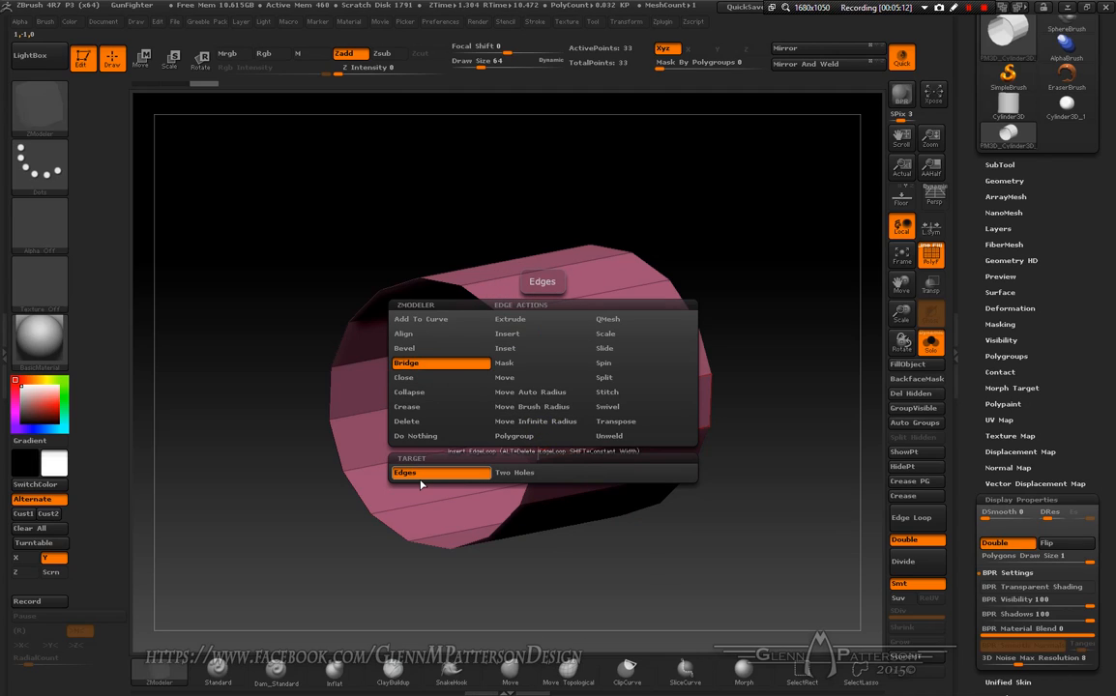
left_click_drag(788, 567, 667, 542)
left_click_drag(693, 623, 465, 464)
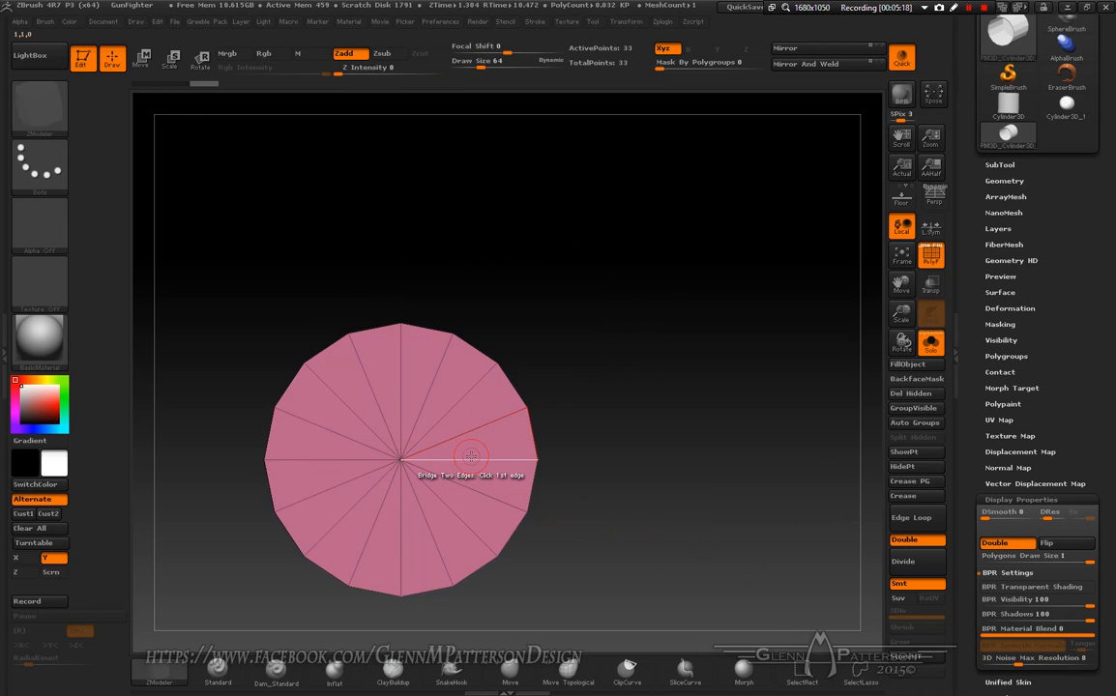
key("x")
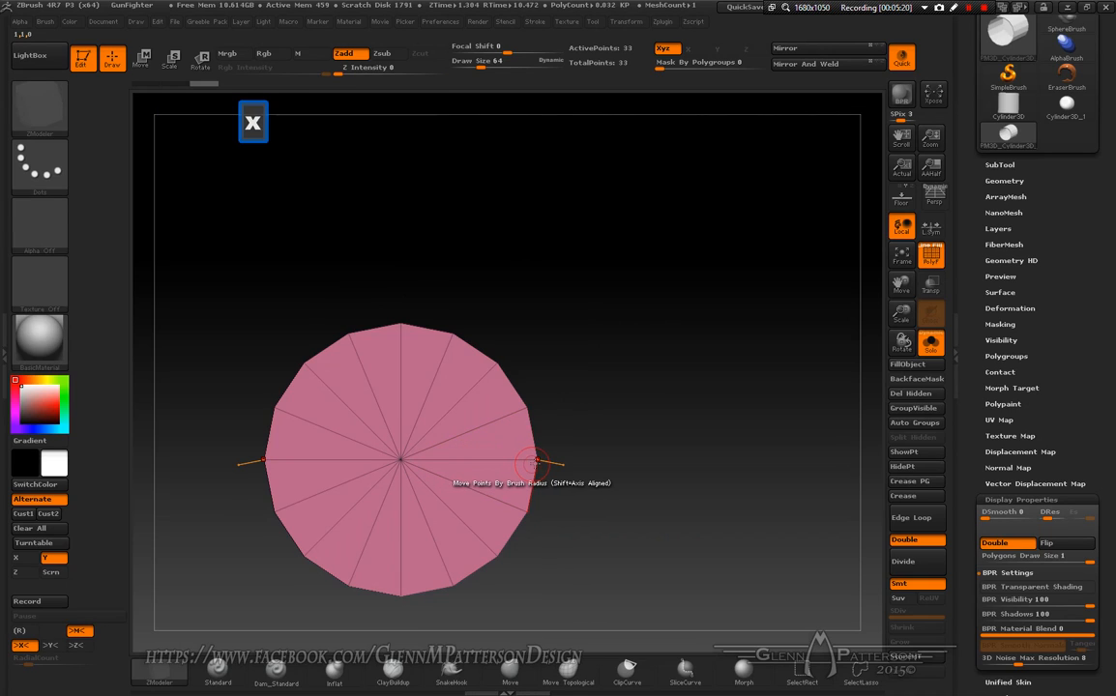
- Bridge the opposite side edges just below mid-height on the cylinder's open rim with a single polygon strip
left_click_drag(575, 487, 620, 563)
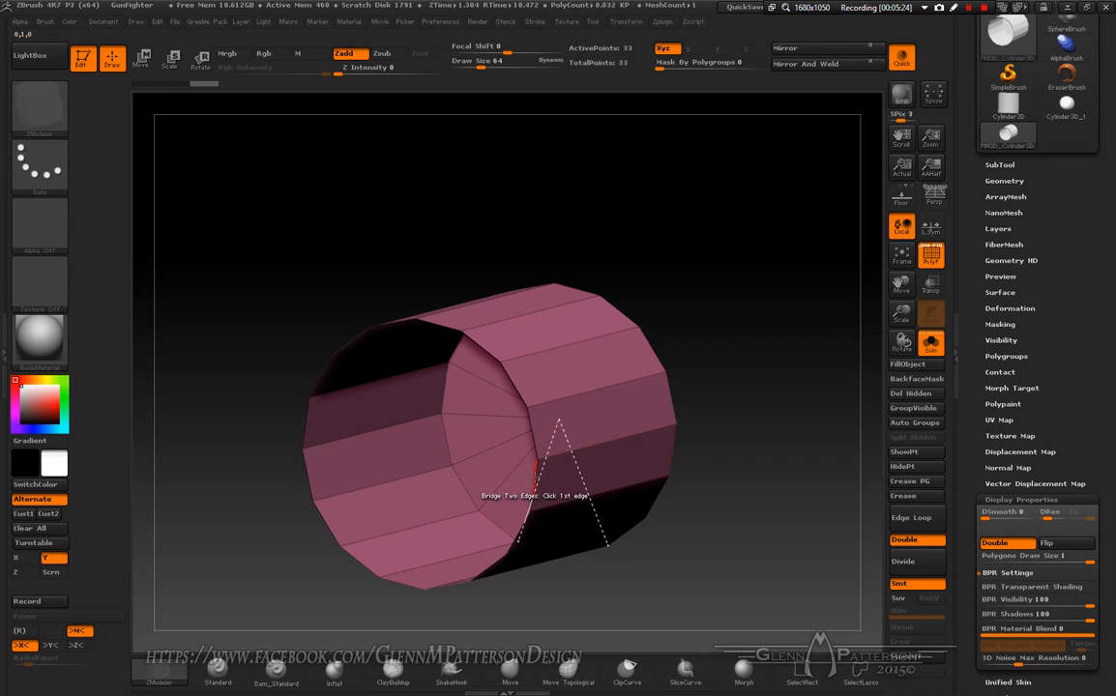
left_click_drag(726, 632, 696, 527)
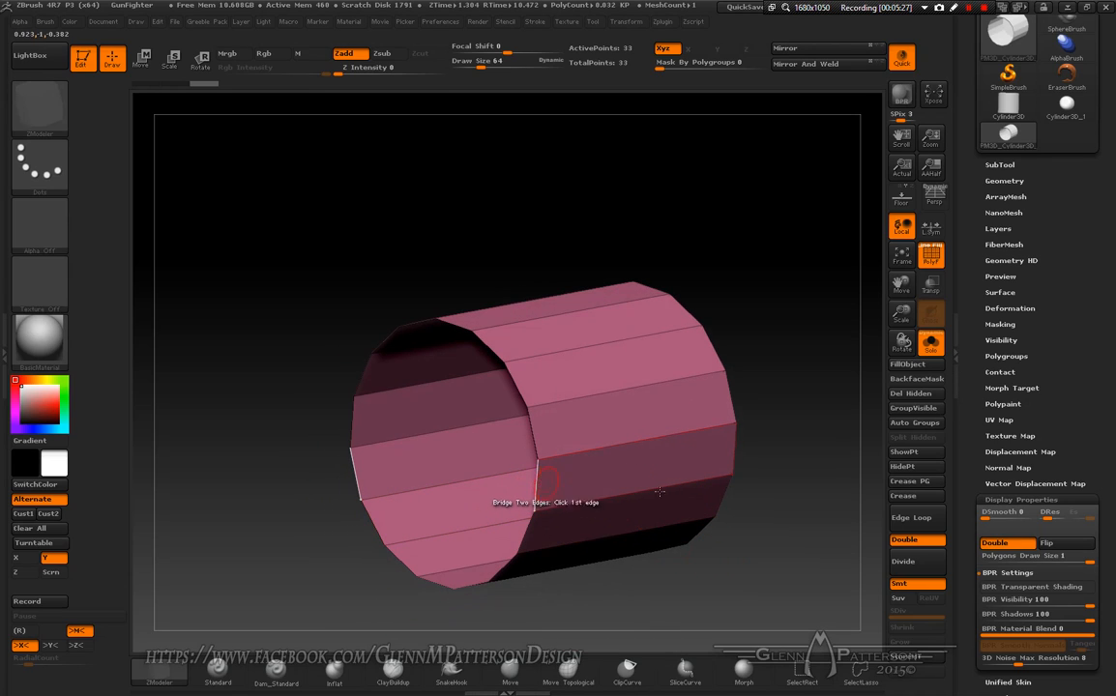
left_click_drag(791, 437, 784, 436)
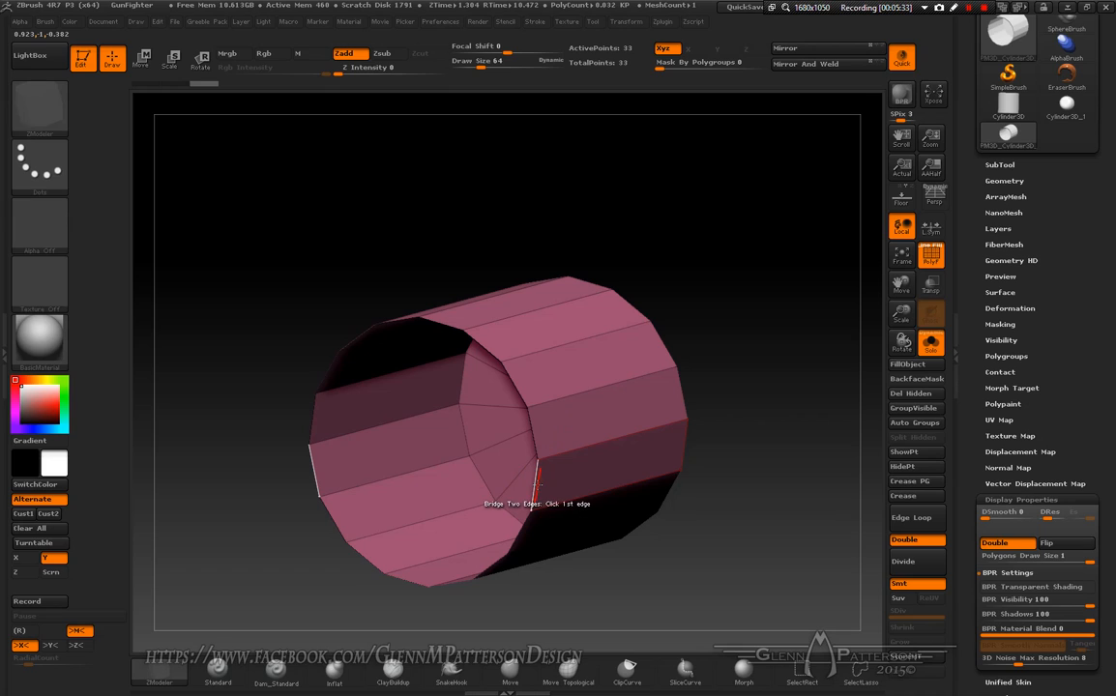
left_click(537, 483)
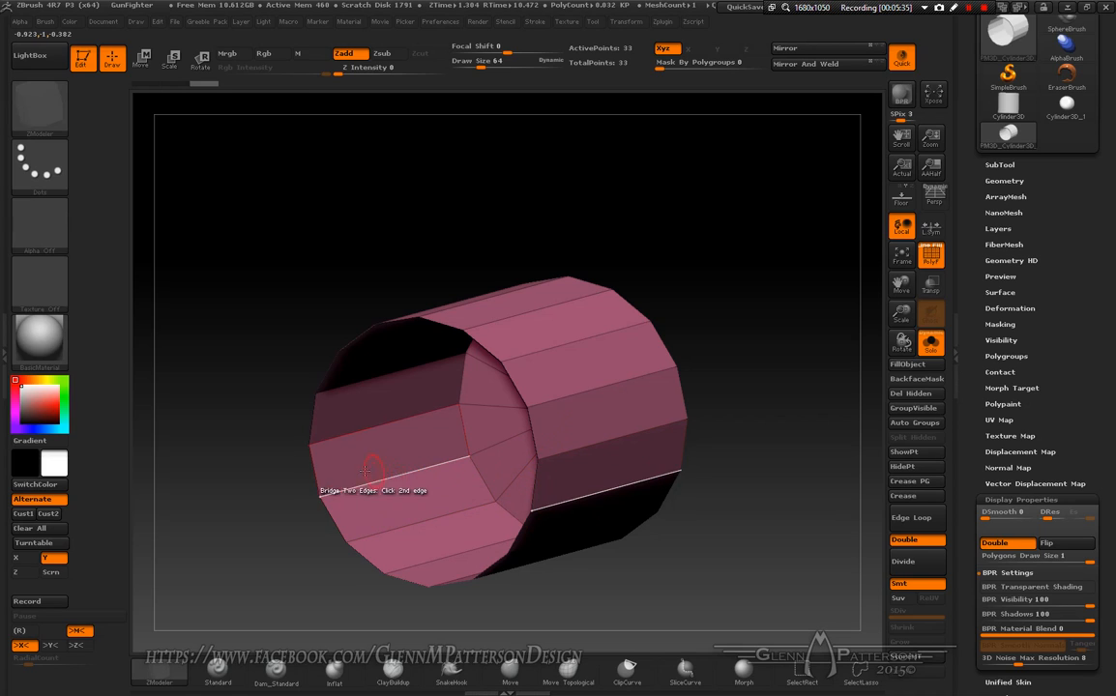
right_click_drag(458, 486, 460, 511)
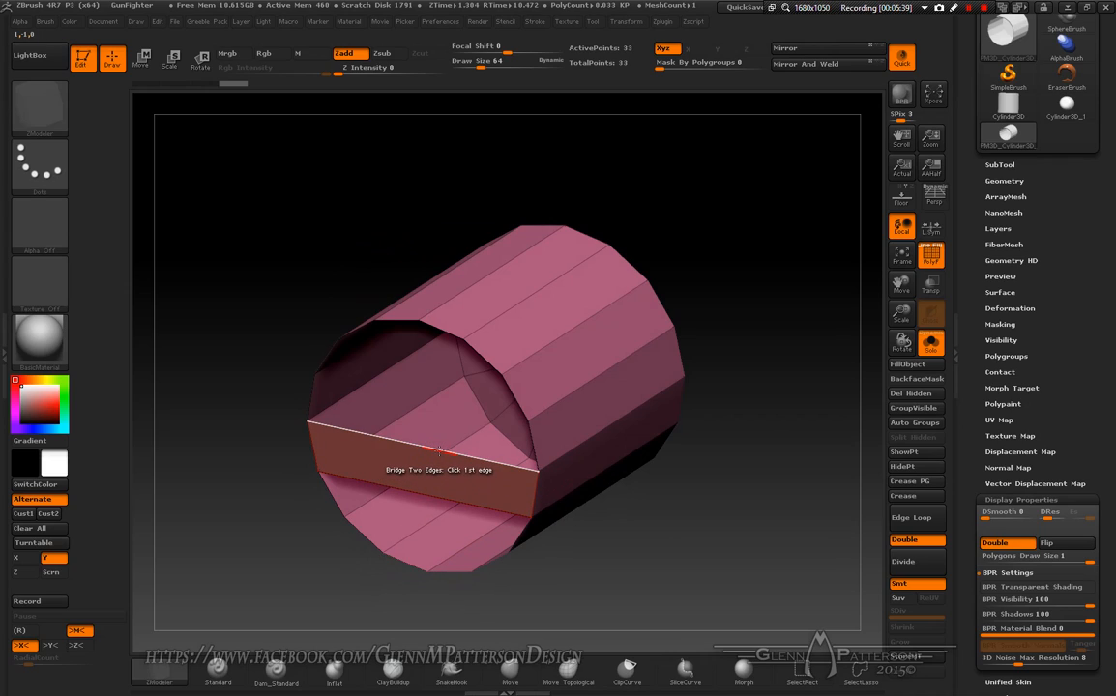
- Insert multiple edge loops across the bridge strip with a specified resolution of 2, dividing it into three polygons
key("space")
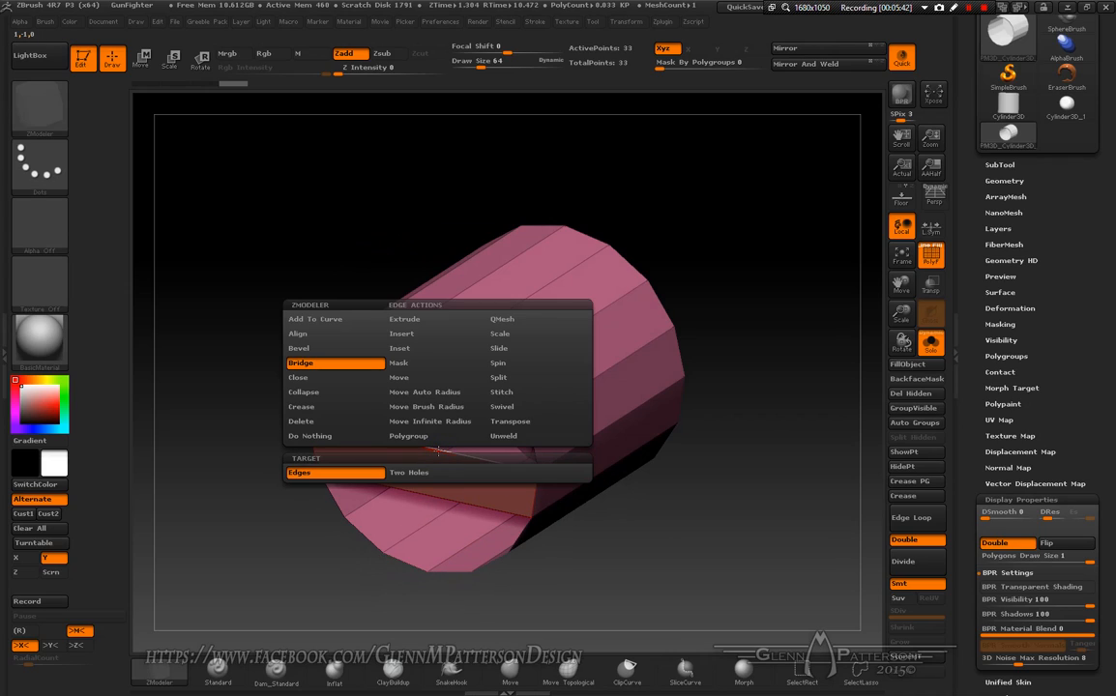
left_click(425, 335)
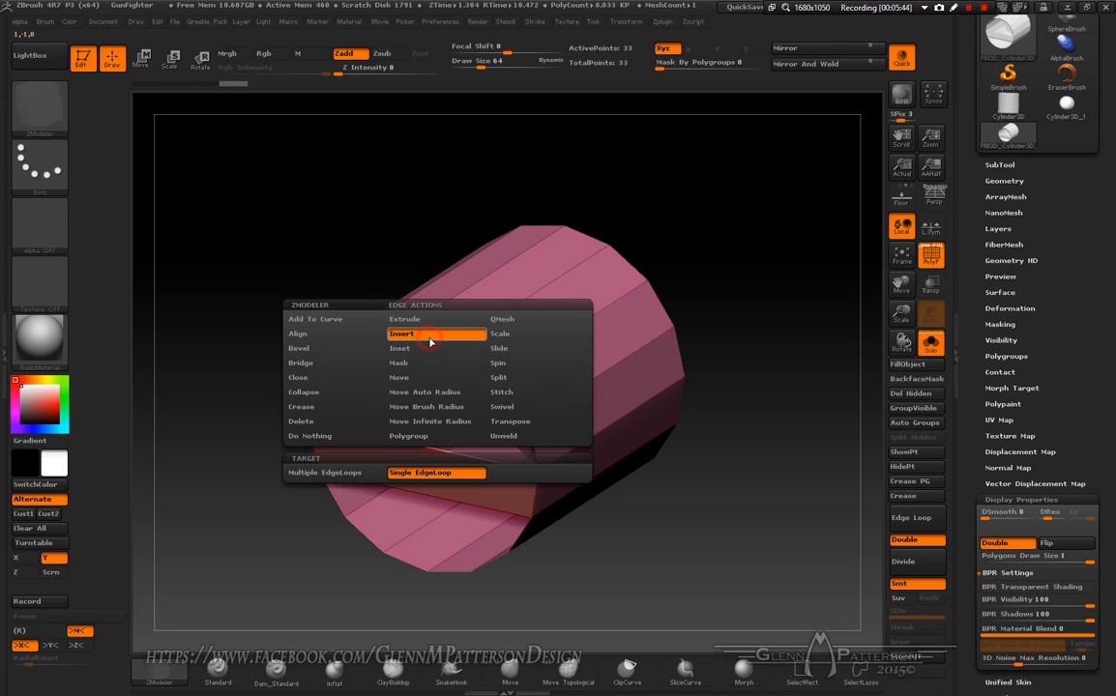
left_click(354, 473)
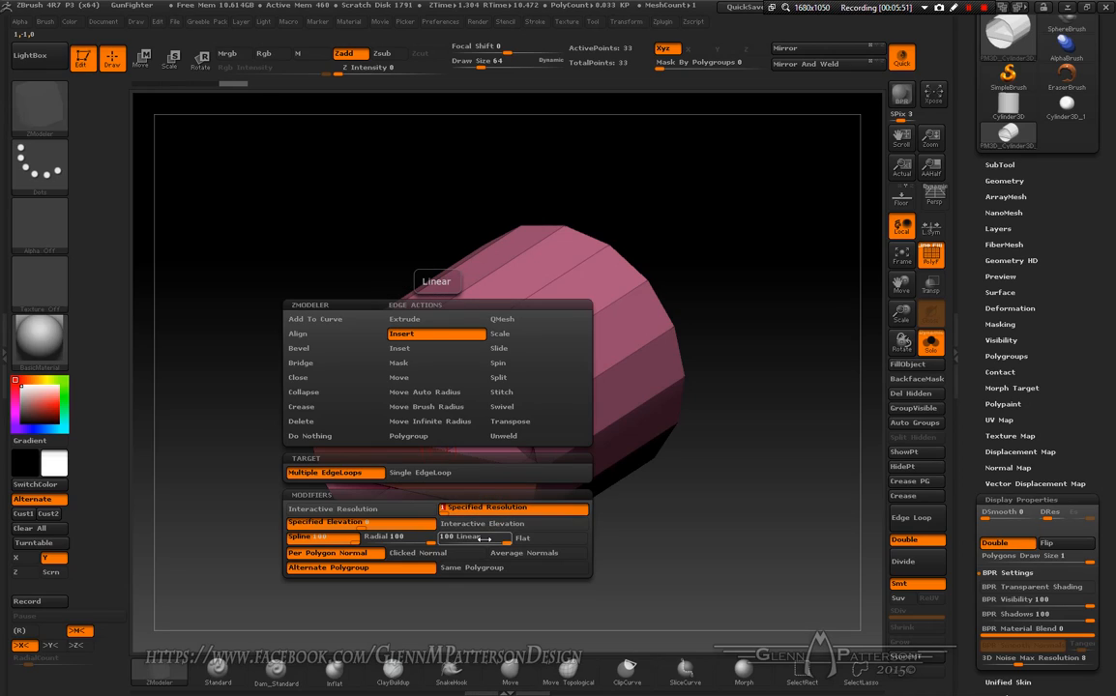
type("2")
key("Return")
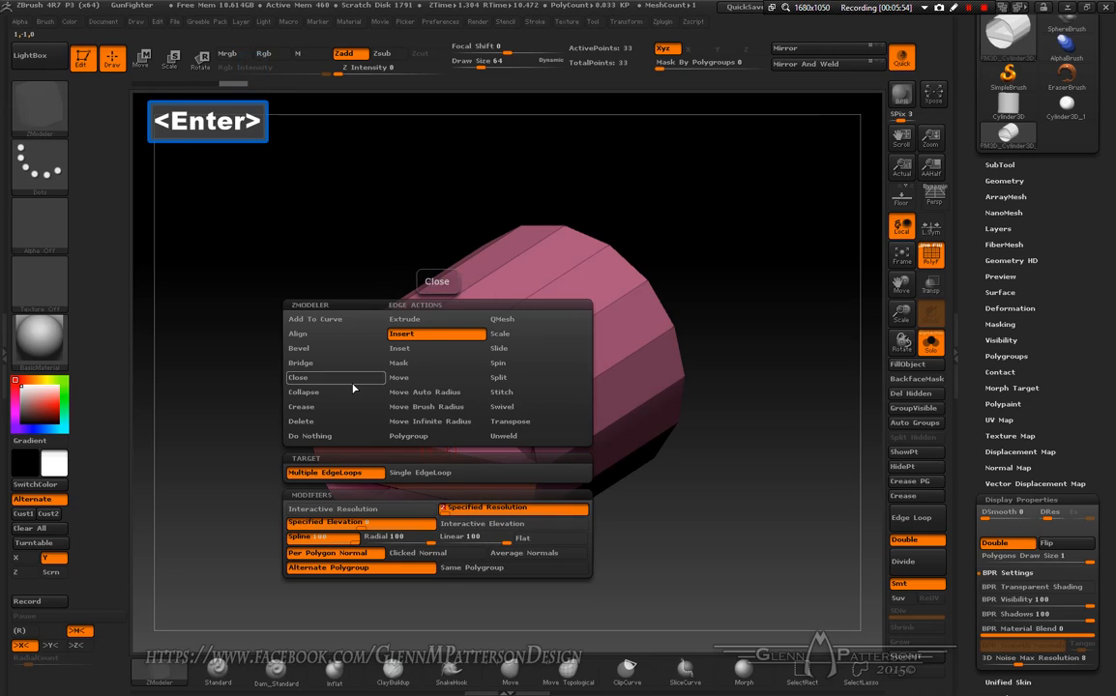
left_click(435, 452)
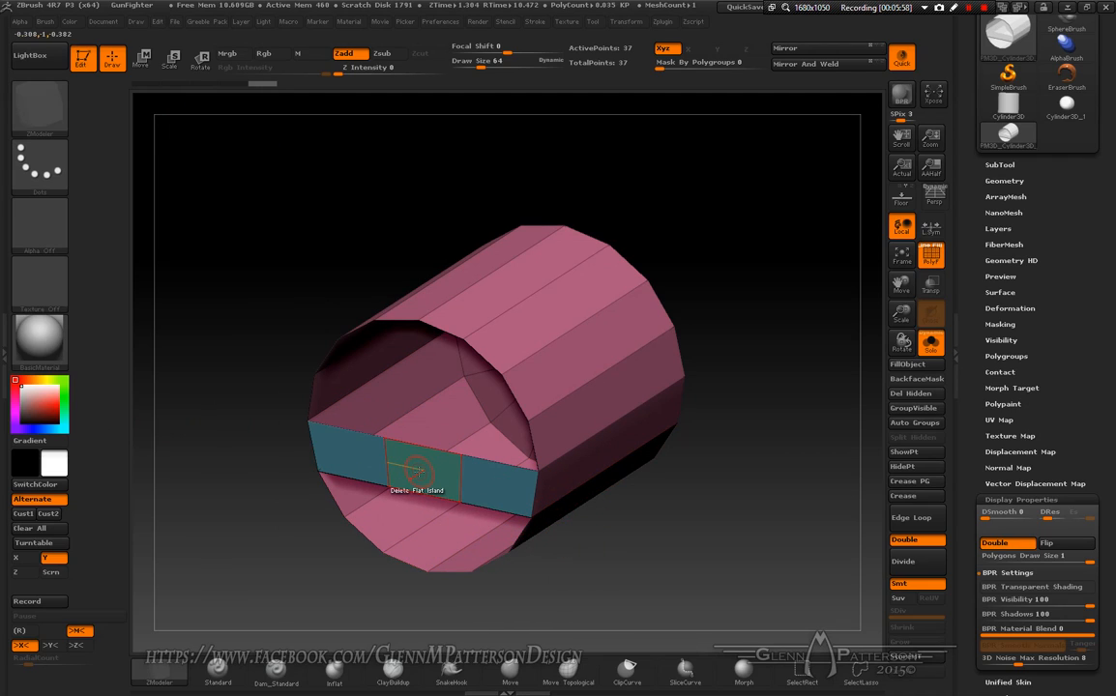
- Set the ZModeler polygon action to Move with the Align To Axis modifier
key("space")
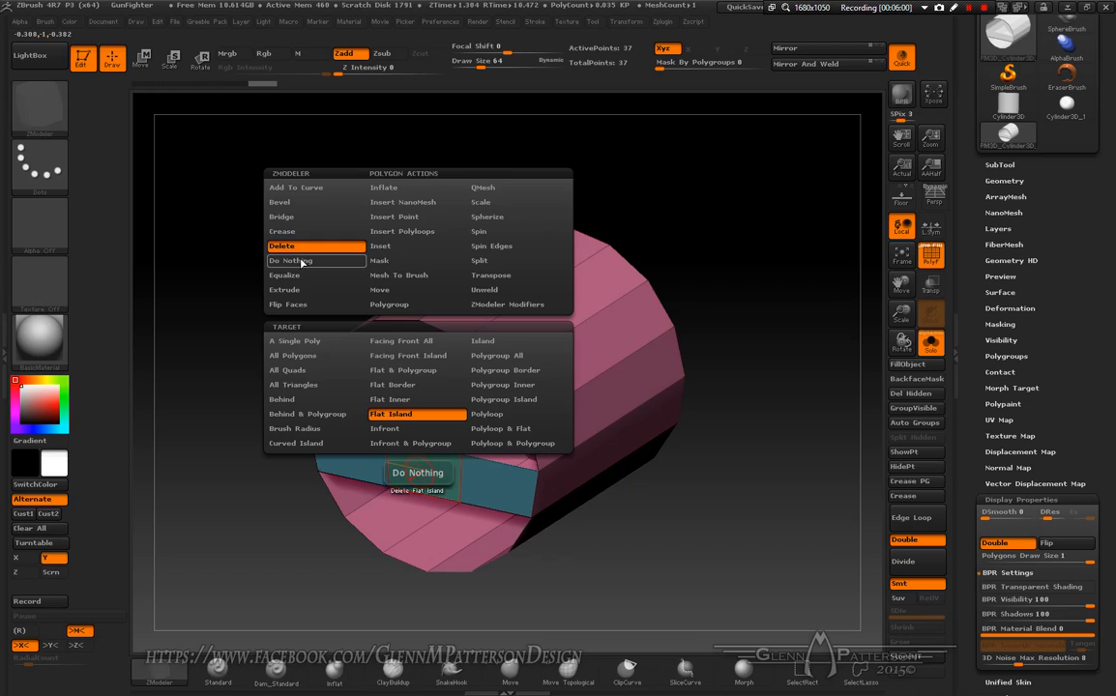
left_click(392, 292)
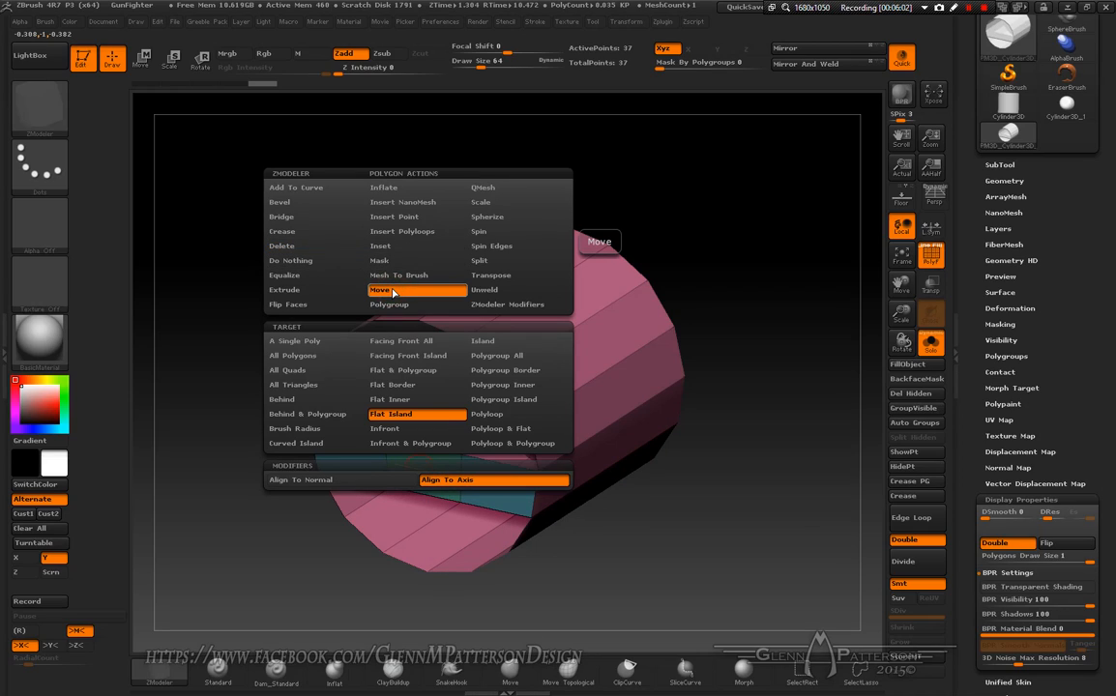
left_click(472, 485)
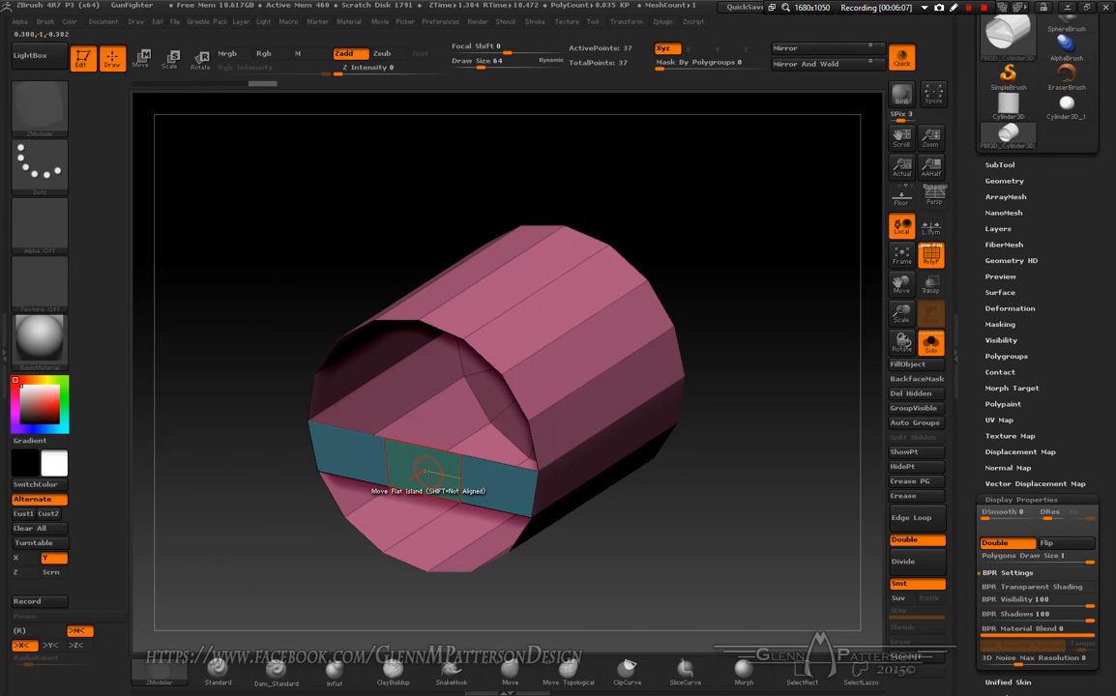
- Try moving the whole bridge strip outward as a flat island, and undo the move
left_click_drag(426, 472, 364, 504)
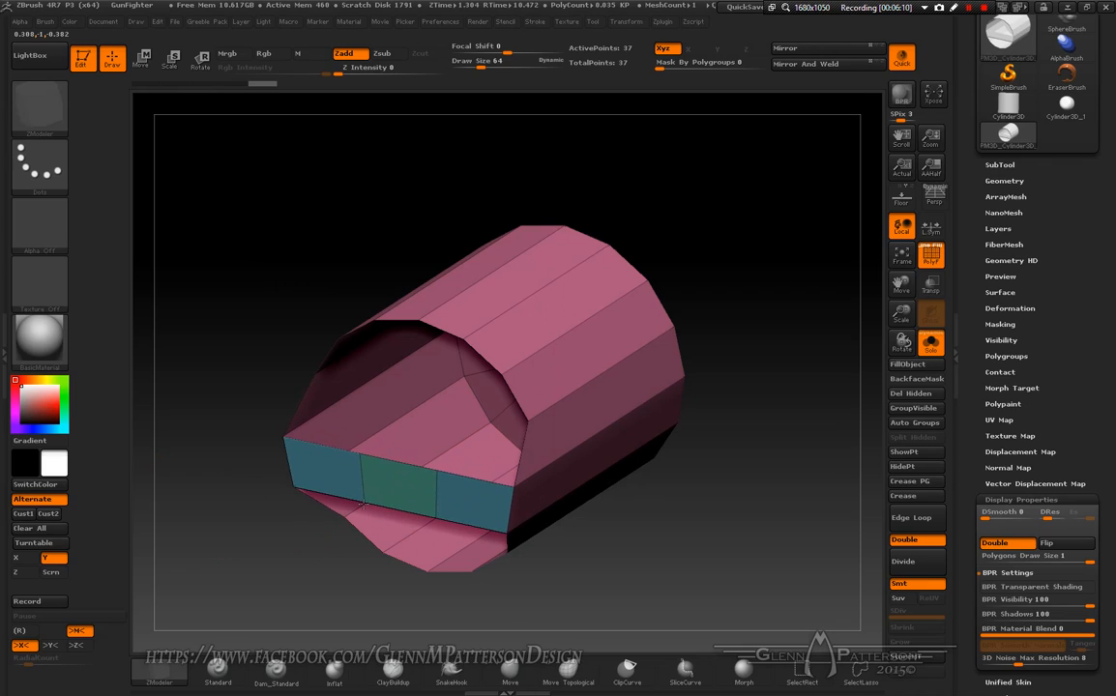
key("ctrl+z")
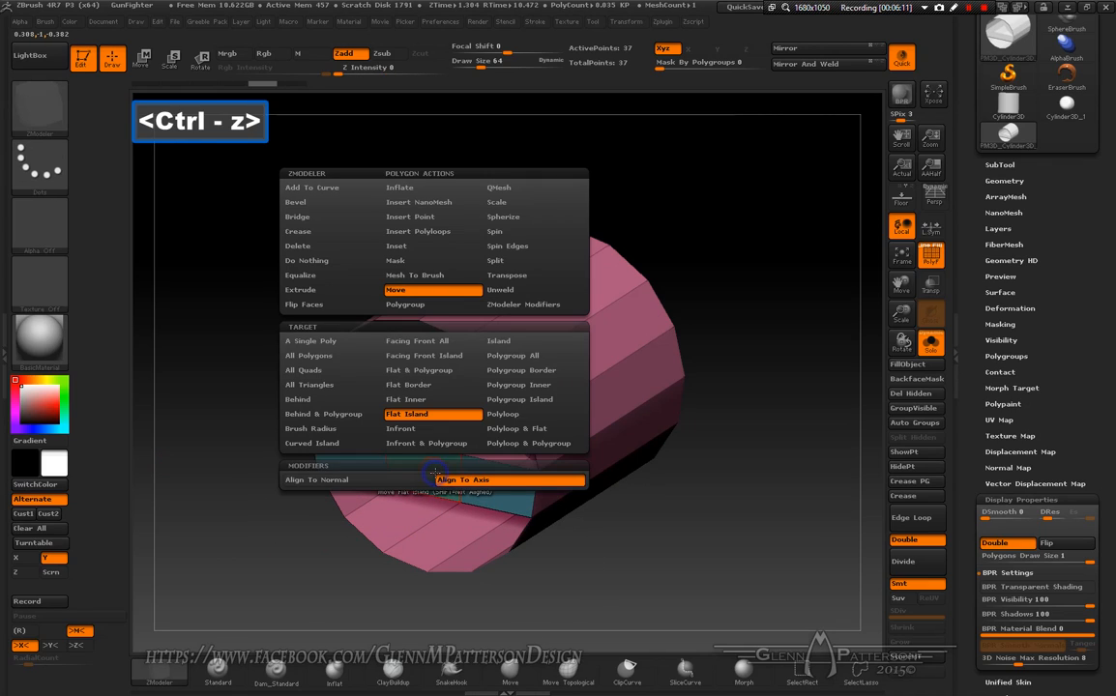
- Set the Move target to A Single Poly and pull the strip's middle polygon far forward to form a tapered nose frame
key("space")
left_click(313, 340)
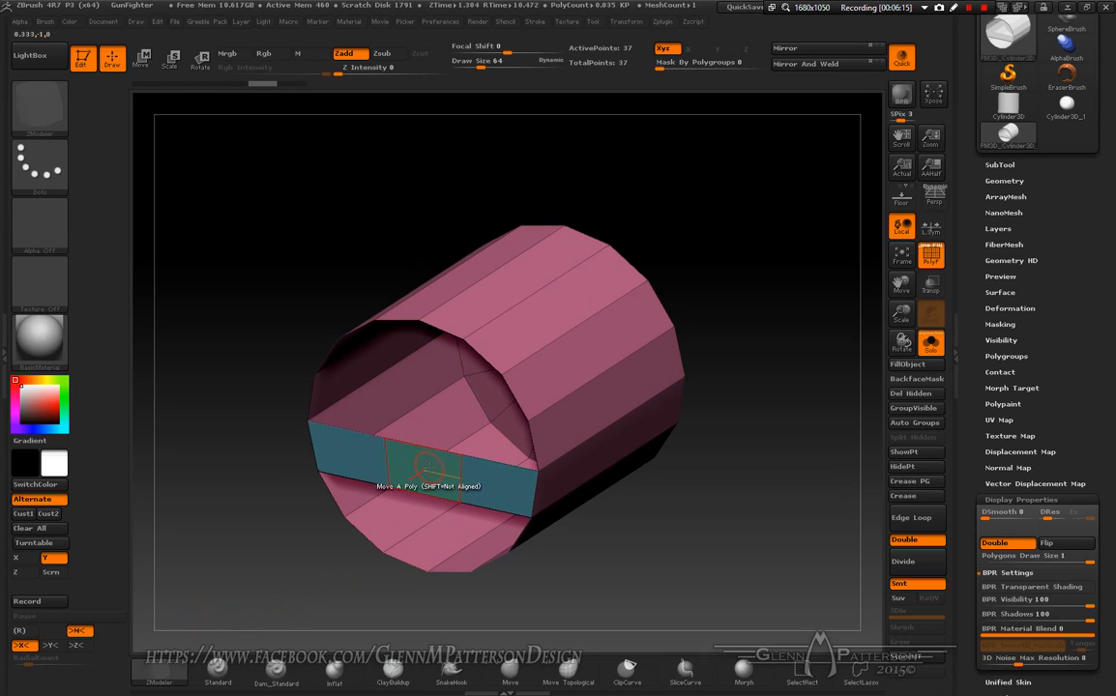
left_click_drag(424, 466, 695, 393)
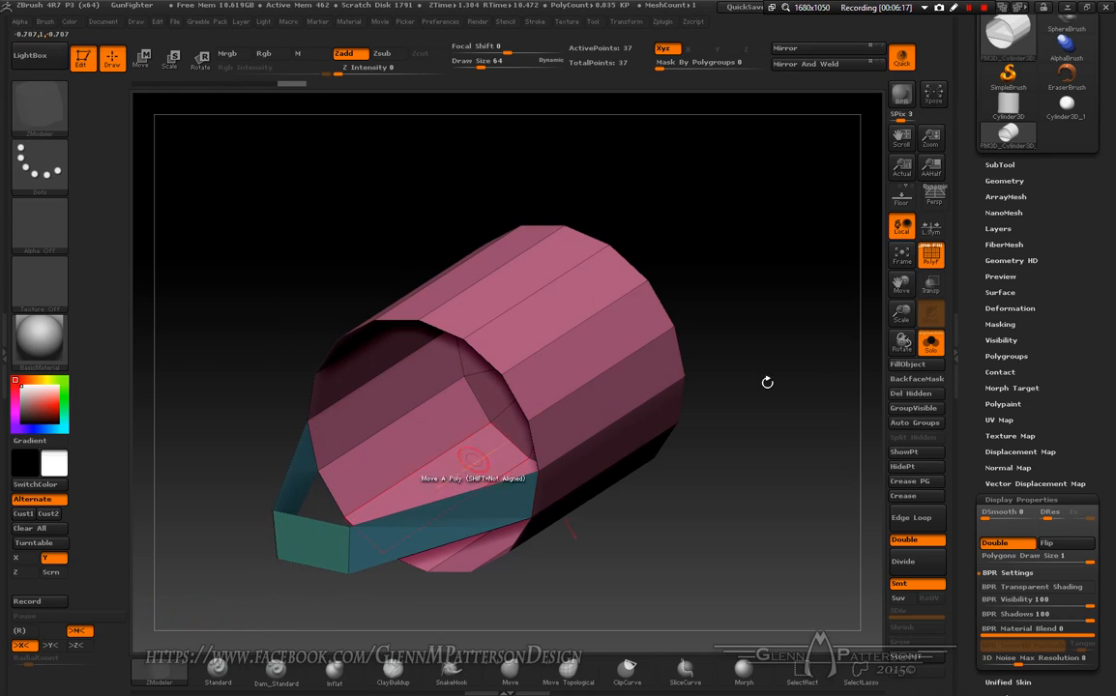
left_click_drag(901, 312, 902, 285)
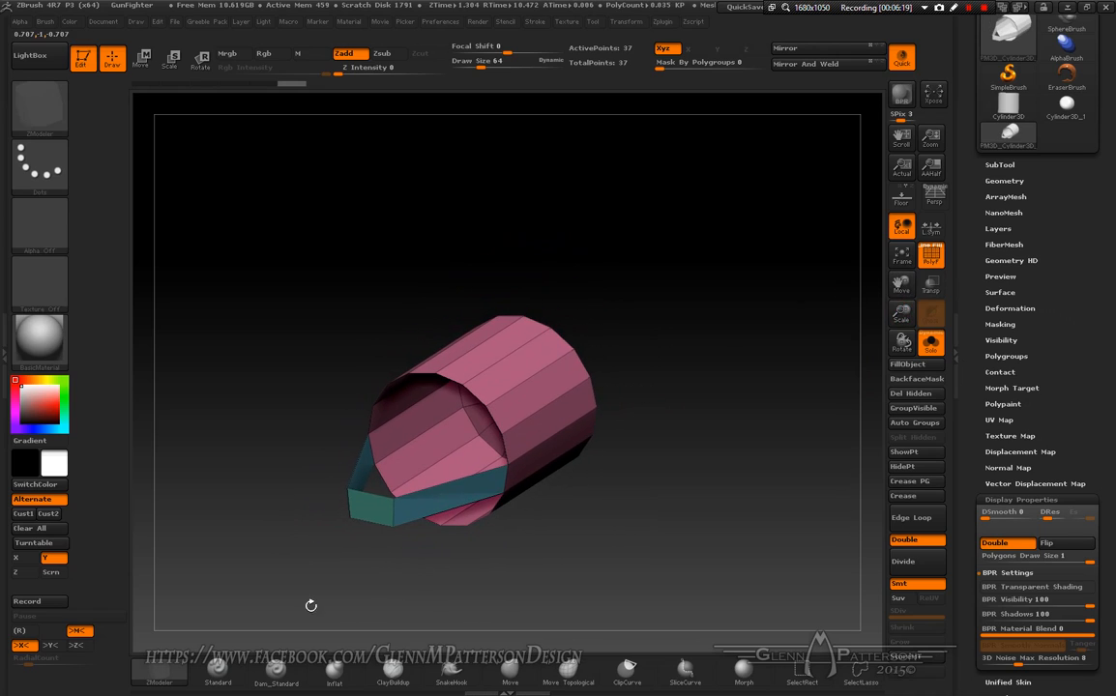
left_click_drag(381, 512, 378, 573)
left_click_drag(622, 567, 600, 563)
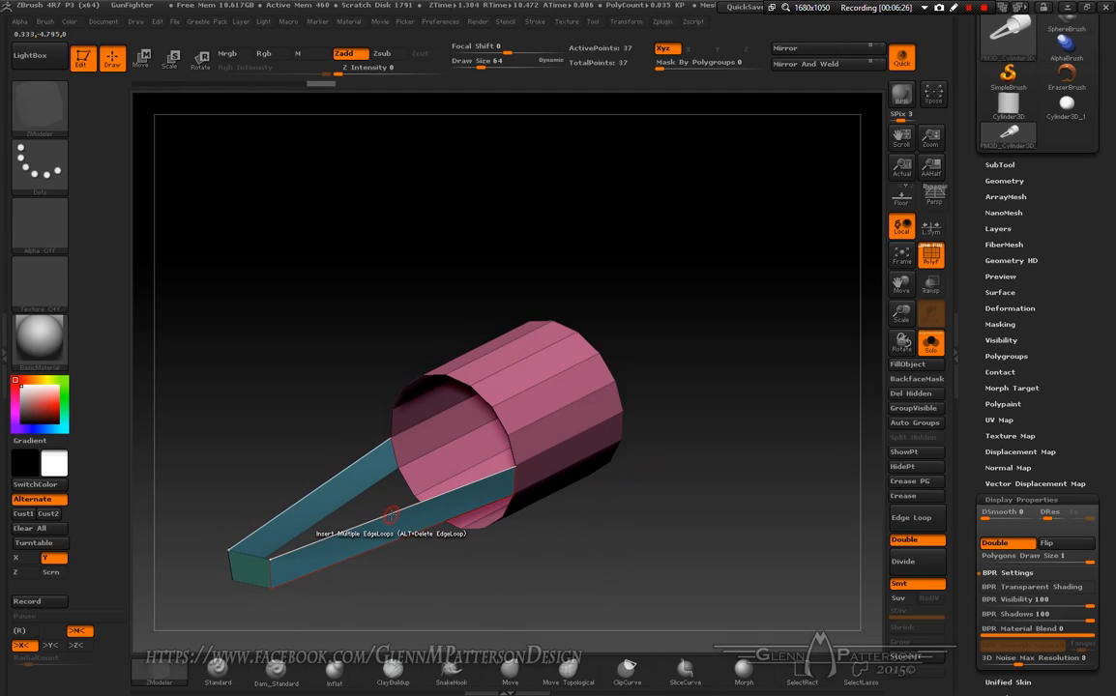
- Insert multiple edge loops dividing each side arm of the nose frame into three polygons, and move the middle side polygons outward
left_click_drag(390, 514, 468, 636)
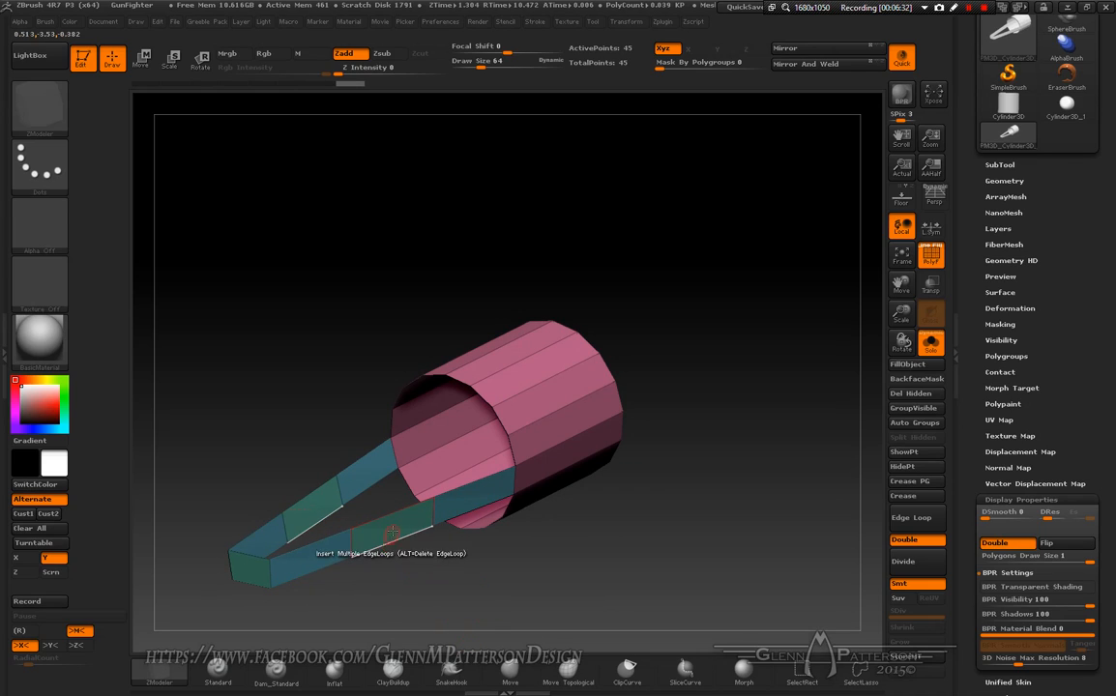
left_click_drag(393, 530, 600, 529)
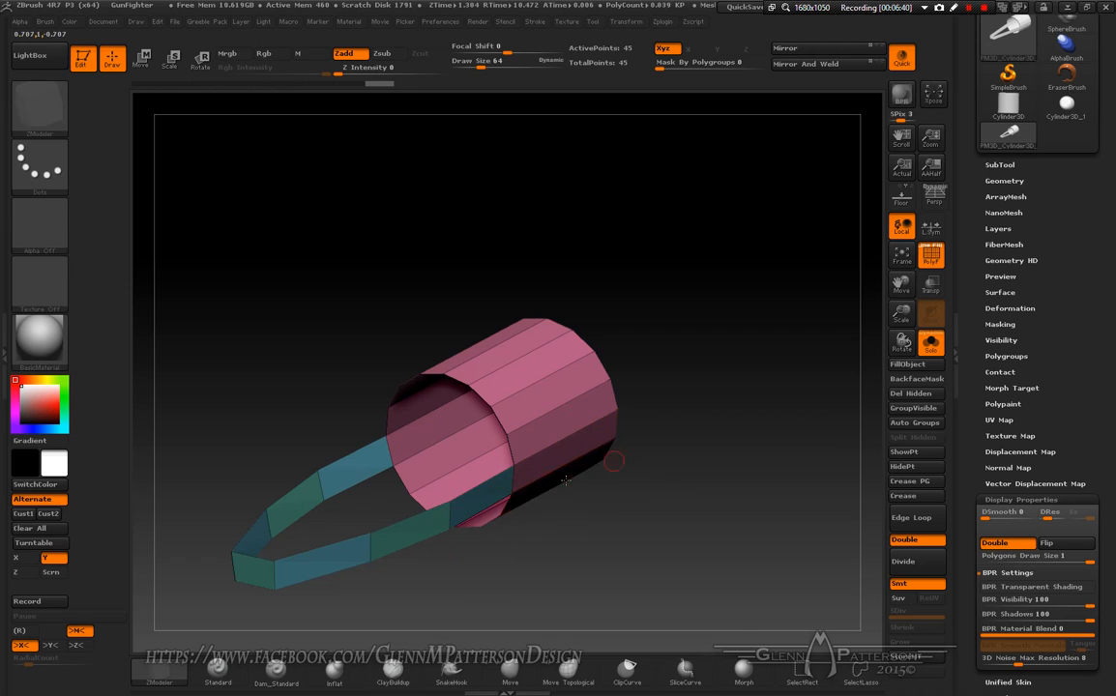
- Set the edge action to Bridge and bridge the opposing upper edges of the side arms with three deck polygons
left_click_drag(554, 562, 588, 593)
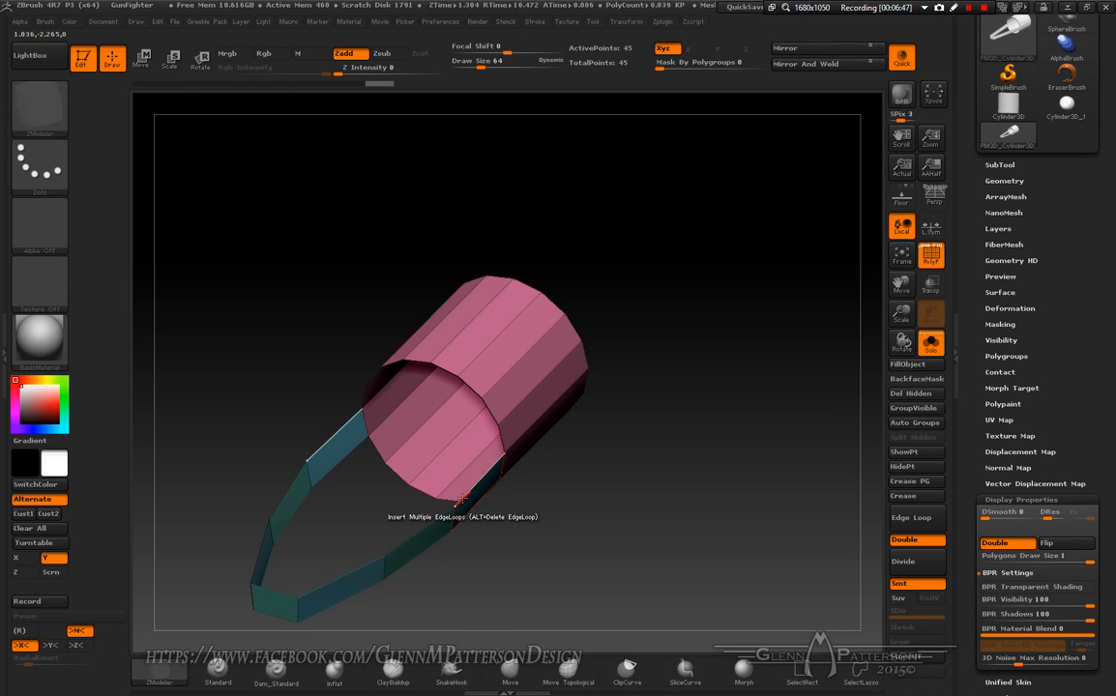
key("space")
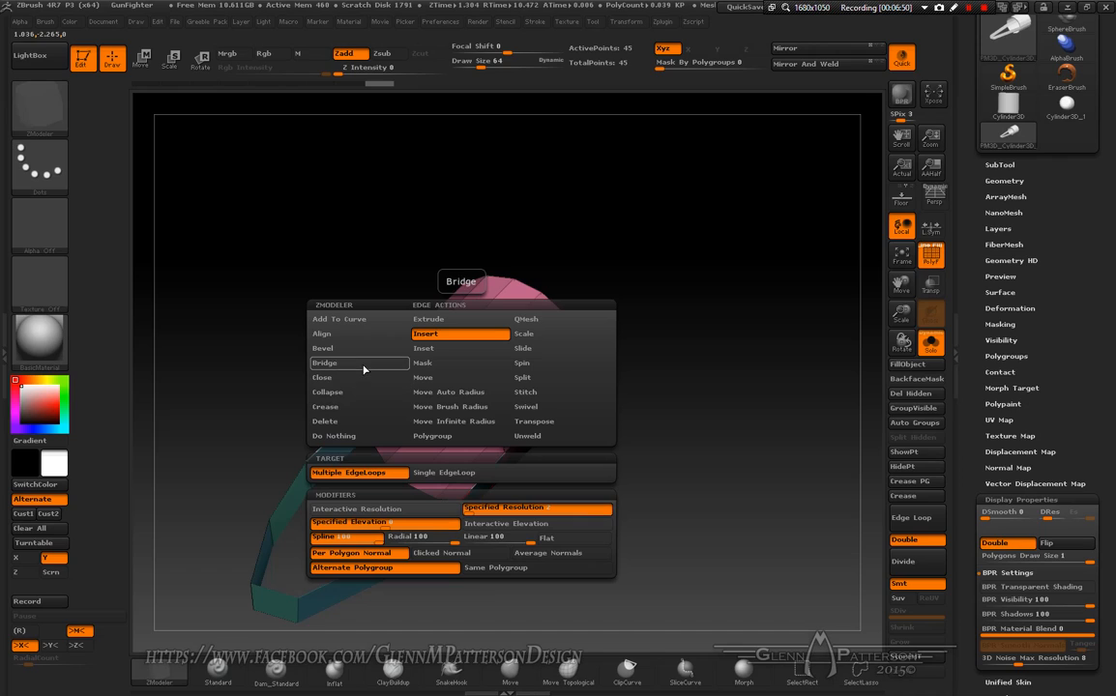
left_click(334, 363)
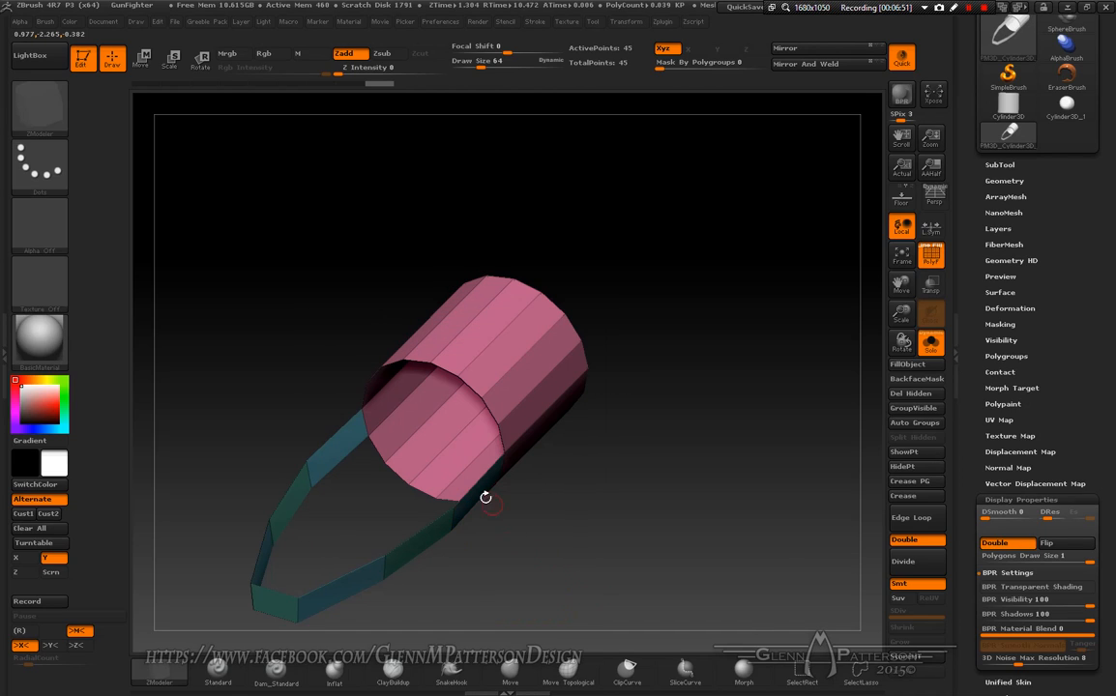
right_click_drag(466, 493, 466, 506)
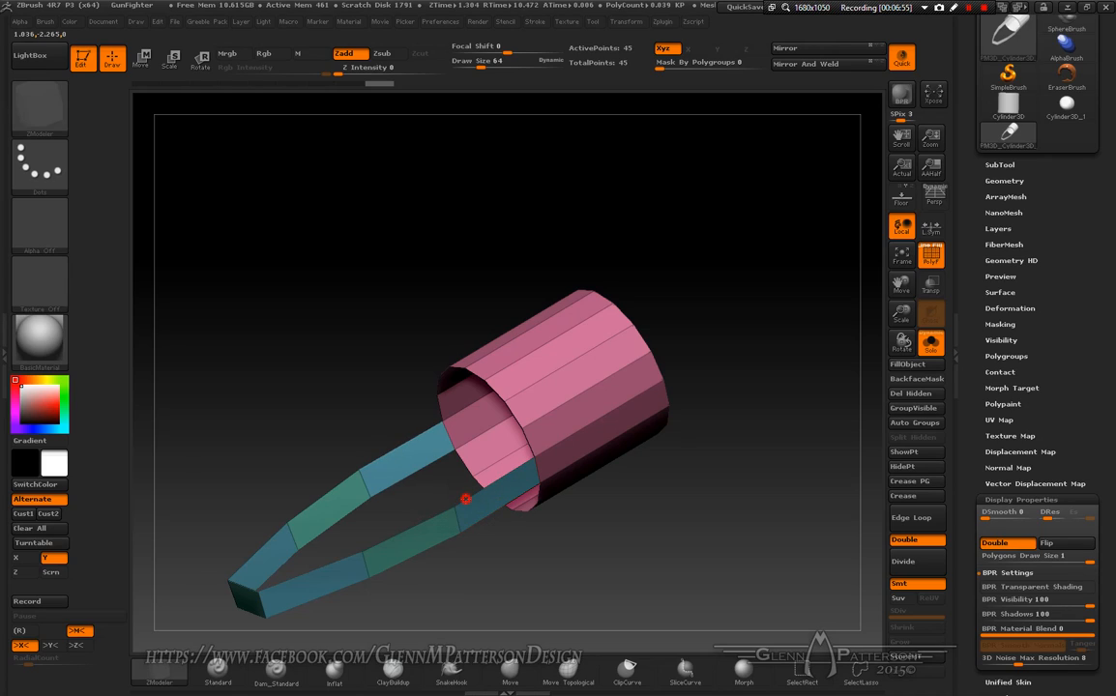
left_click(370, 457)
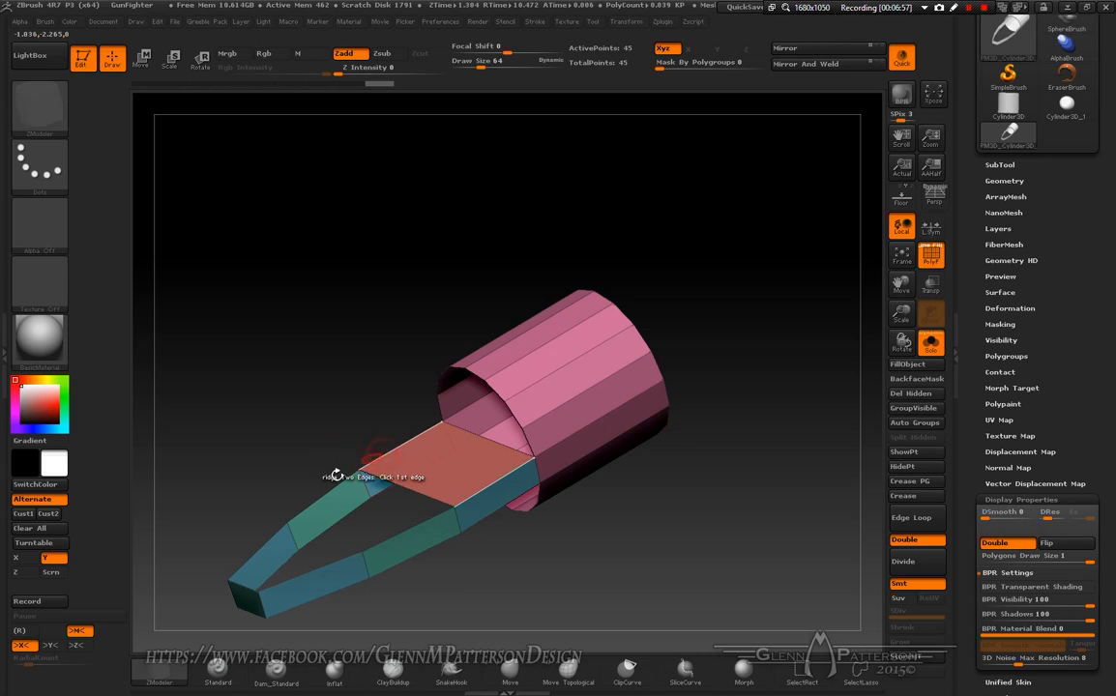
left_click(407, 531)
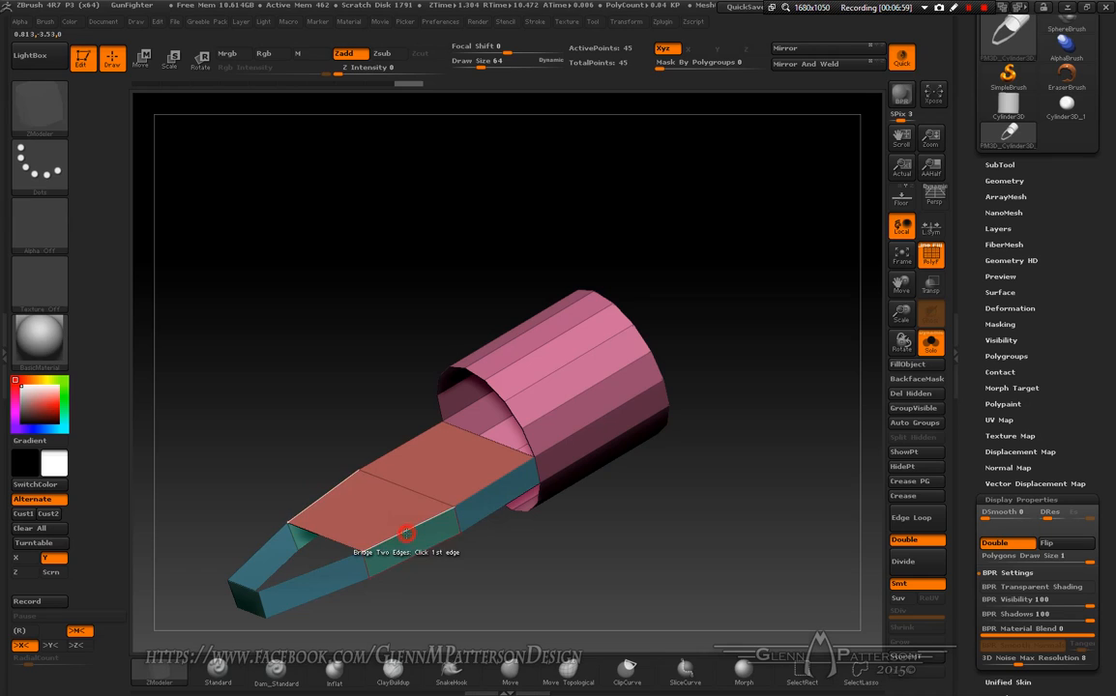
left_click(275, 559)
left_click(294, 577)
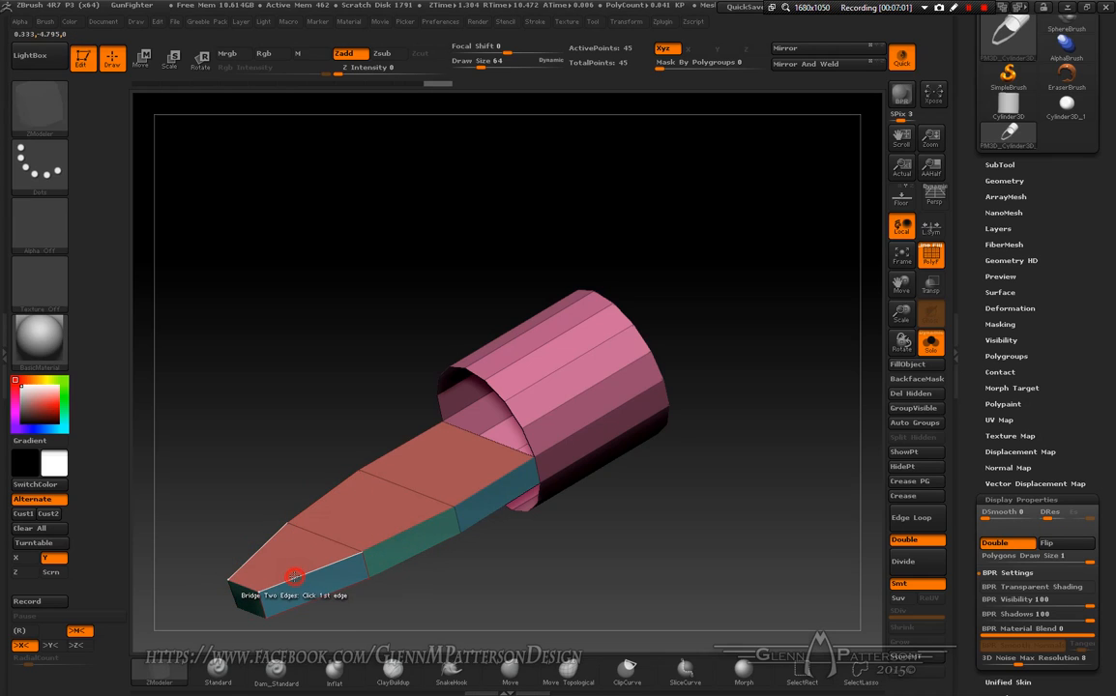
- Set the ZModeler edge action to Close on an edge of the nose's open underside
left_click_drag(511, 587, 571, 353)
left_click_drag(909, 293, 923, 145)
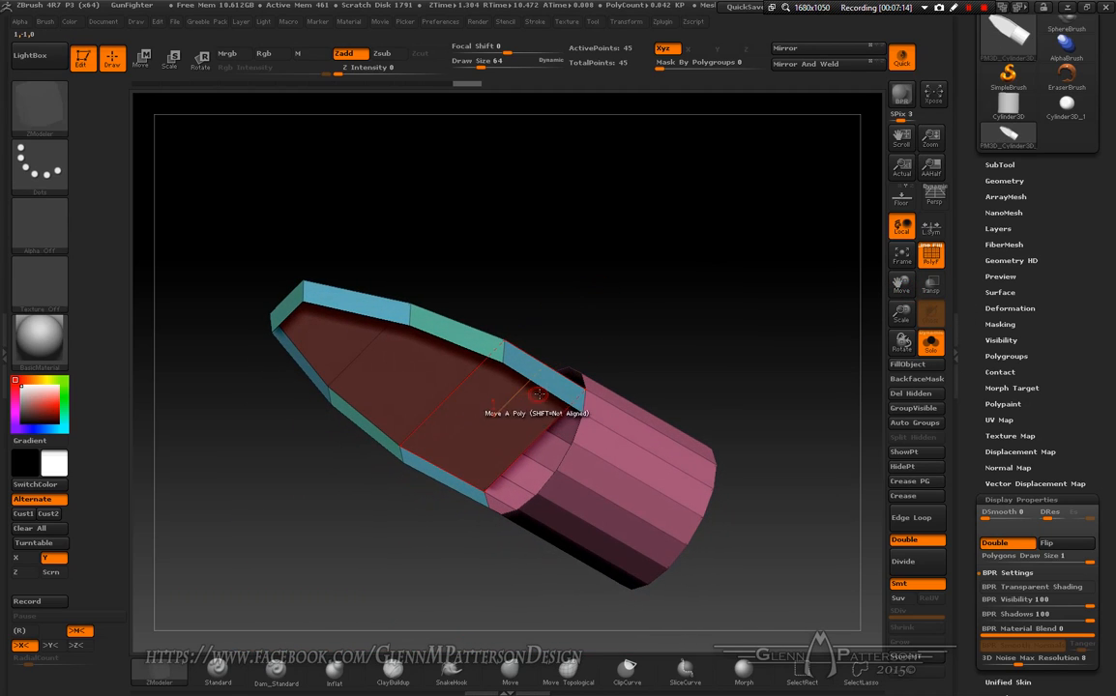
key("space")
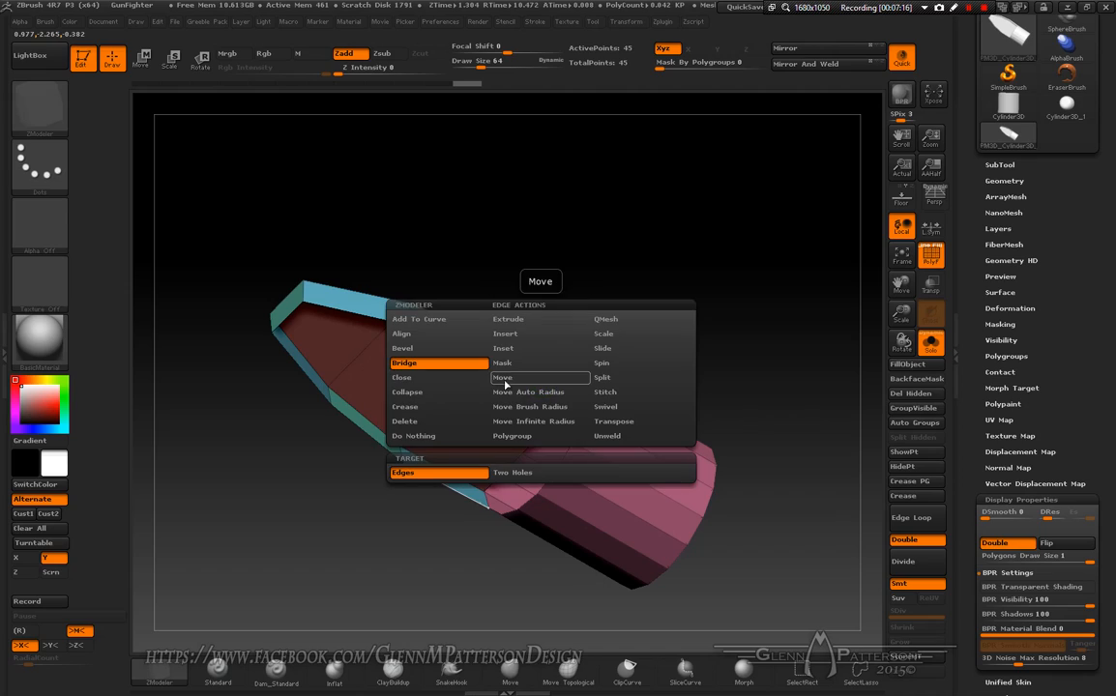
left_click(427, 378)
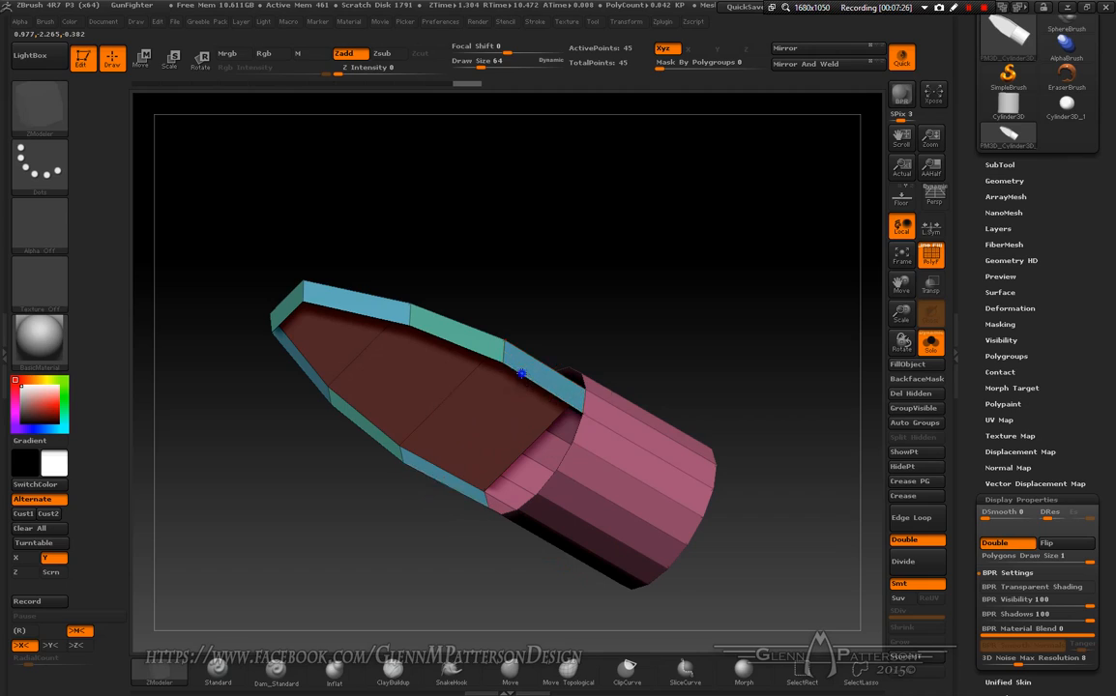
- Try closing the nose's underside as a convex hole with a dense, rounded surface, and undo it
key("space")
left_click(520, 374)
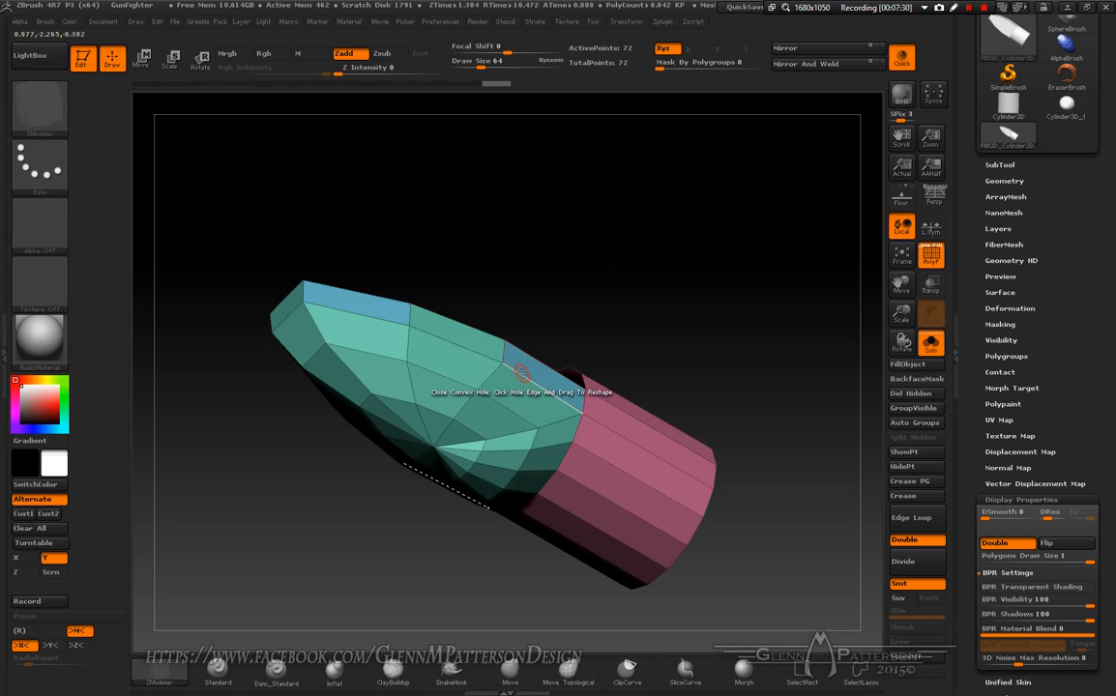
left_click_drag(598, 251, 580, 279)
key("ctrl+z")
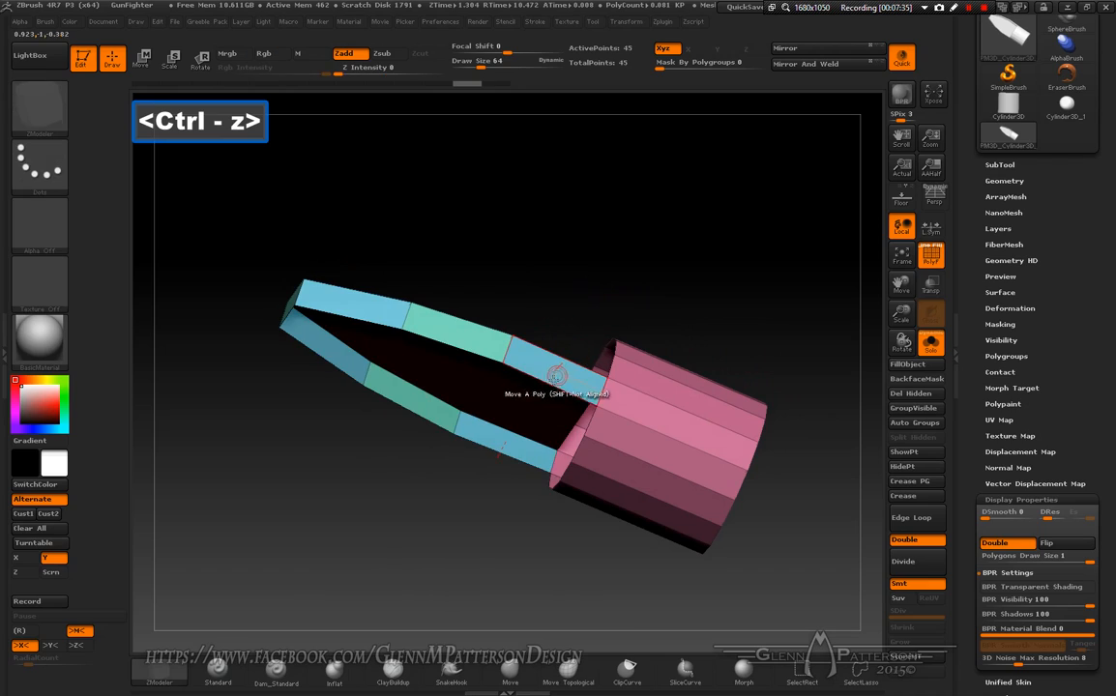
- Close the nose's open underside as a convex hole with a coarser faceted surface
key("space")
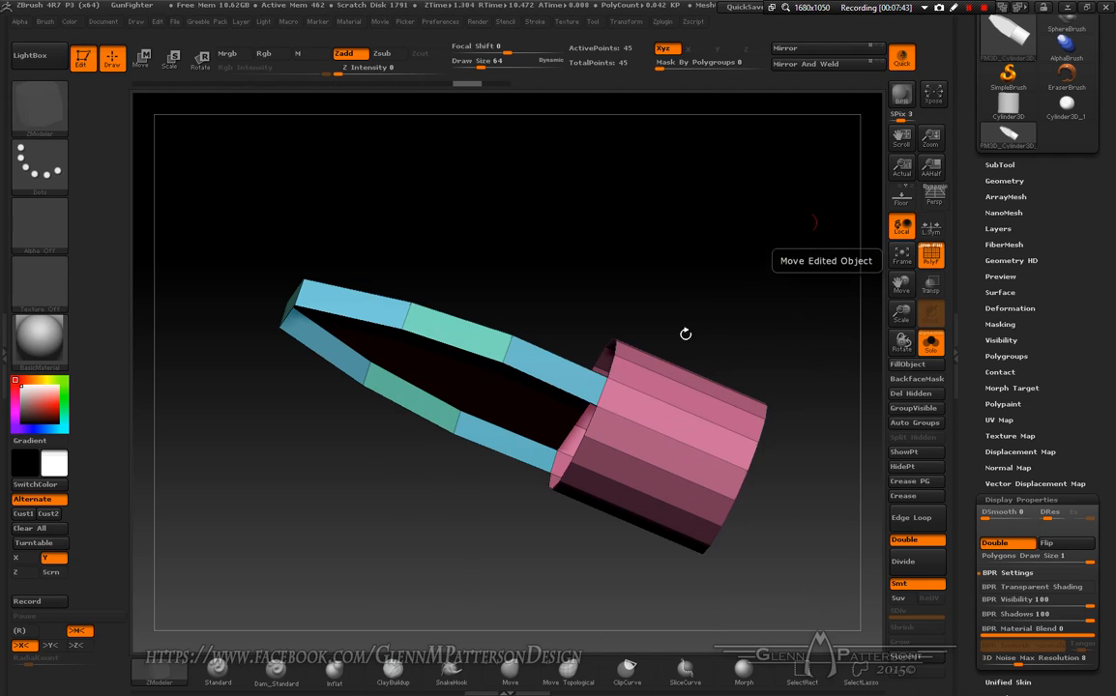
left_click(548, 377)
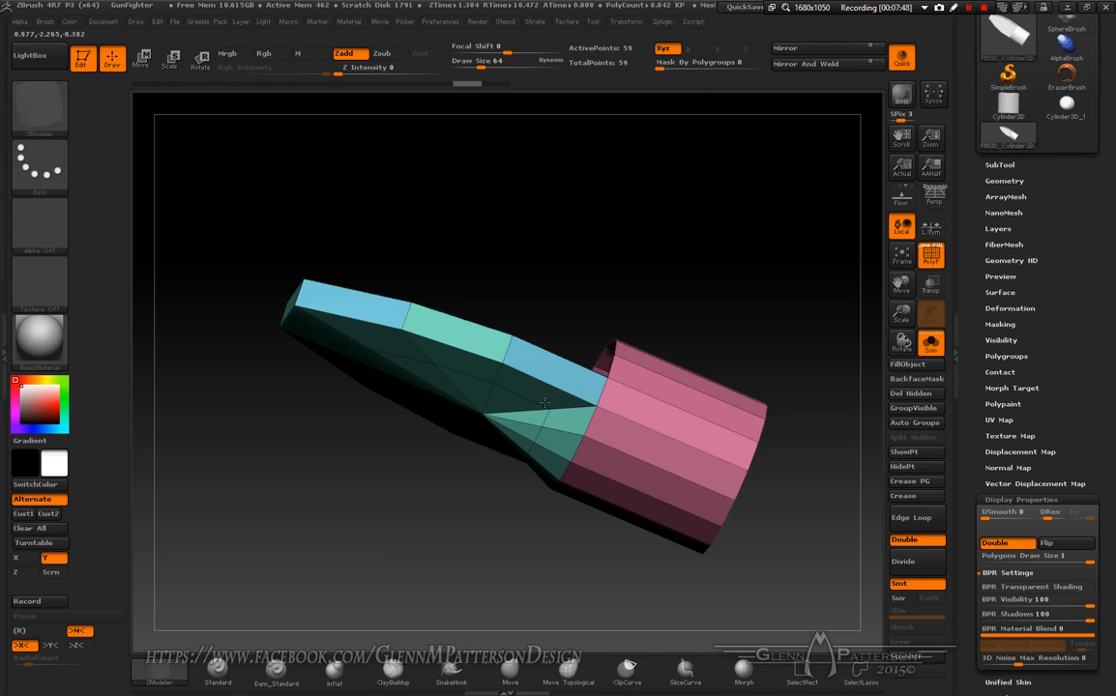
right_click_drag(548, 401, 574, 515)
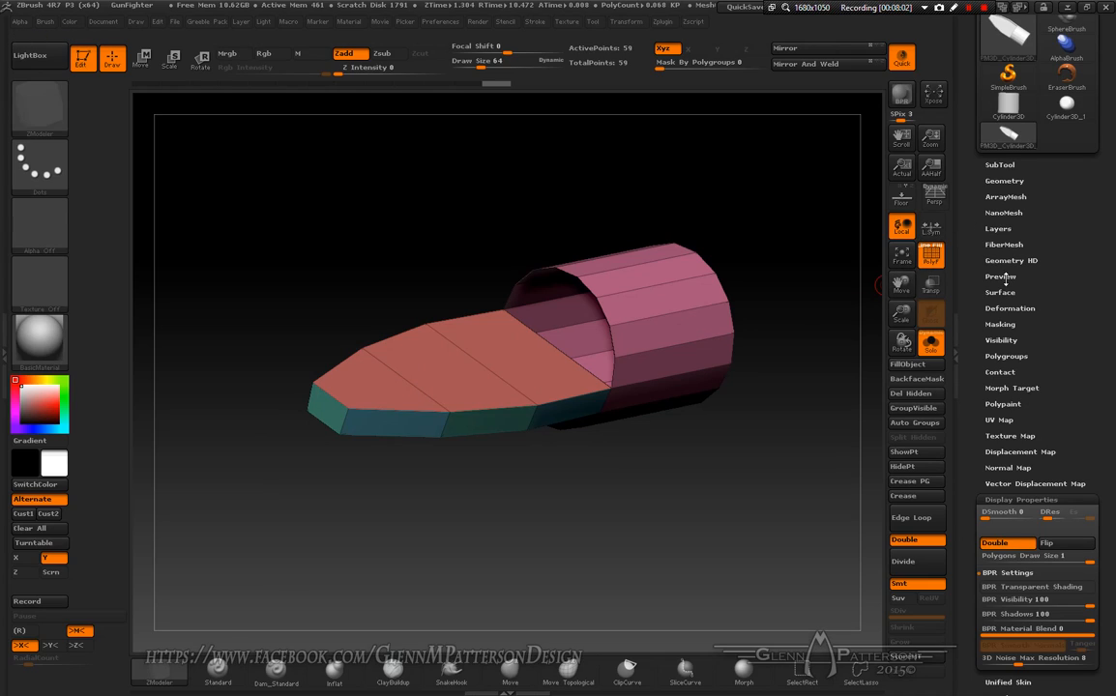
- Apply Mirror And Weld from the Modify Topology settings to make the ship symmetrical
left_click(1005, 181)
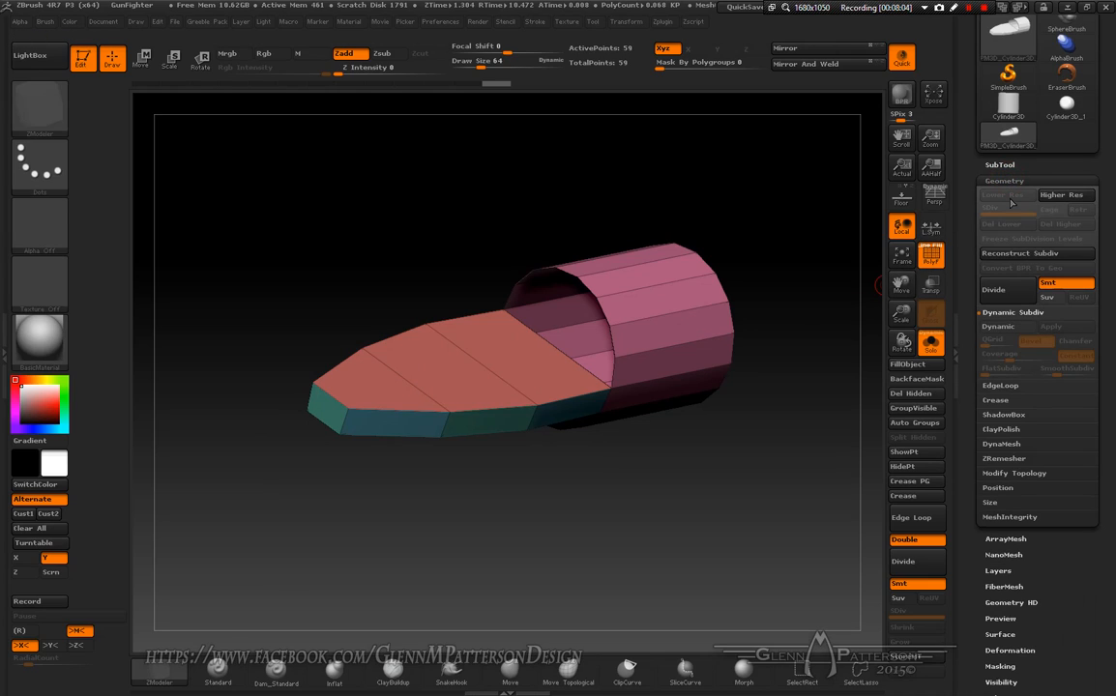
left_click(1005, 473)
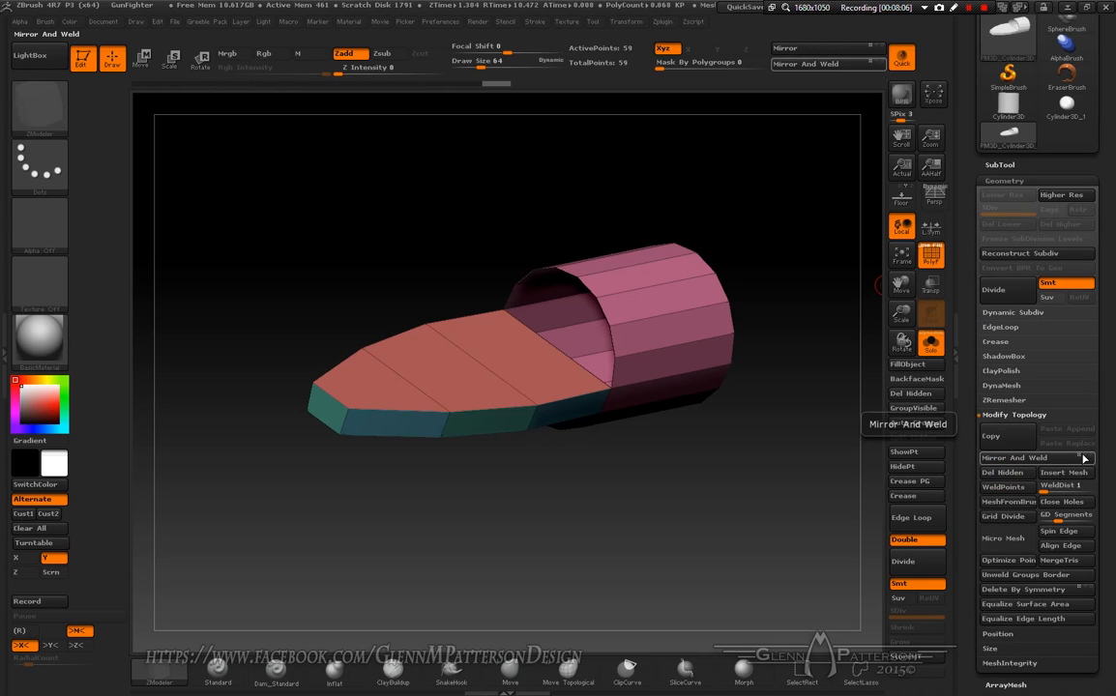
left_click(1045, 458)
- Set the Close action to Converge To Point on the deck edge at the cylinder's open front
left_click_drag(688, 535, 599, 436)
left_click_drag(905, 315, 902, 394)
left_click_drag(901, 282, 857, 434)
right_click_drag(634, 371, 635, 346)
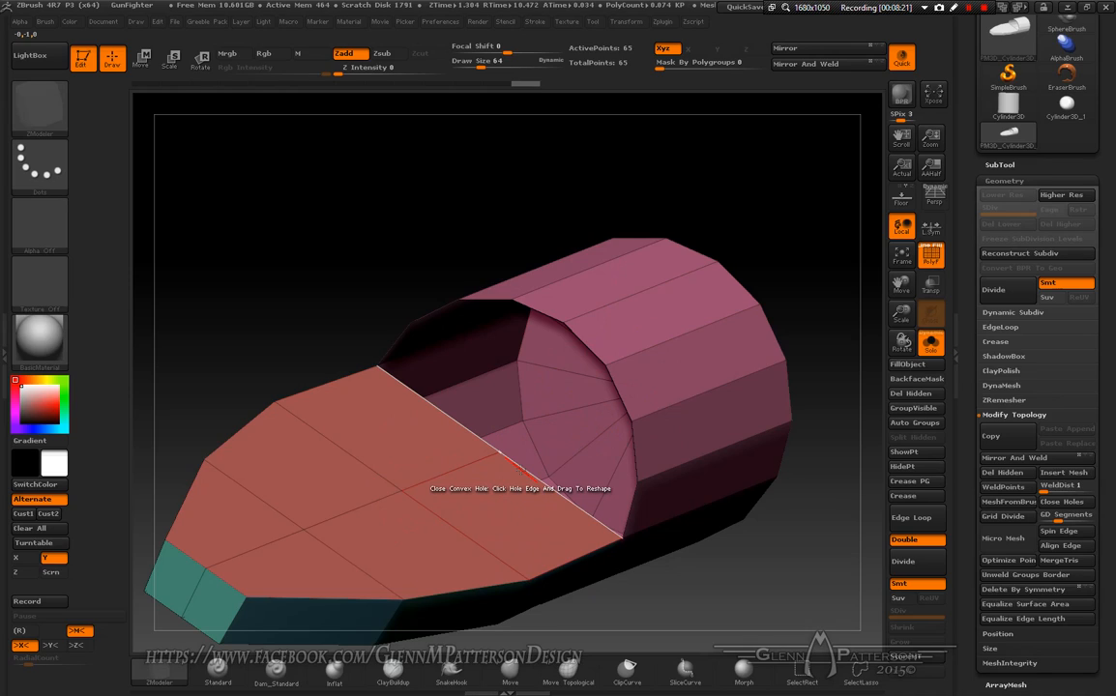
key("space")
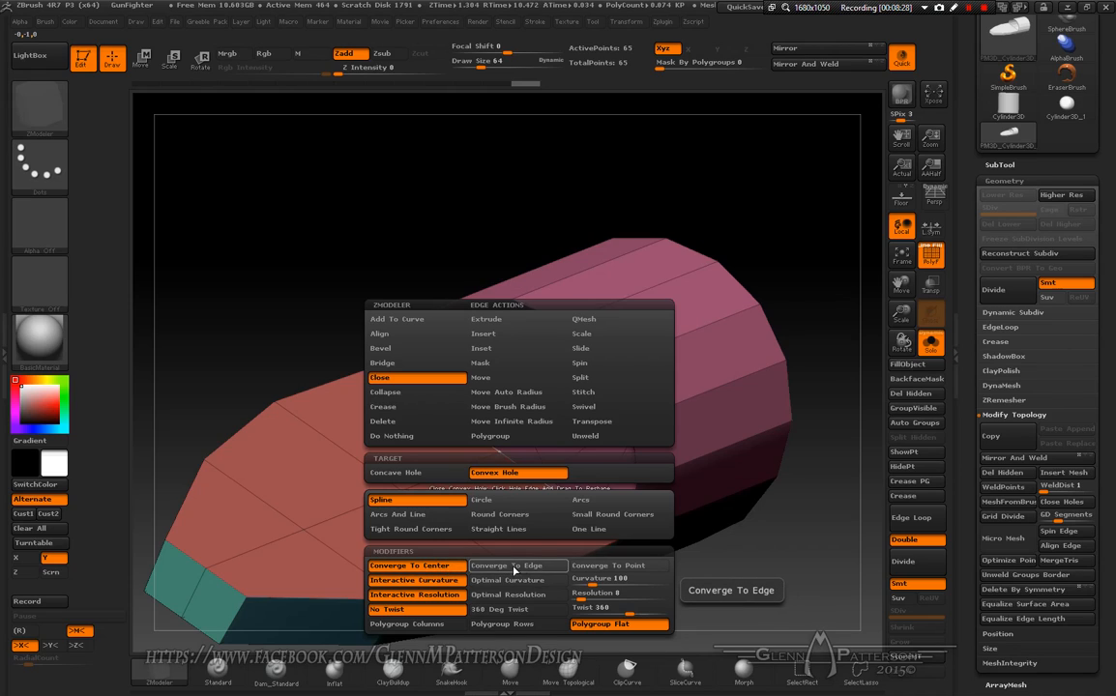
left_click(592, 570)
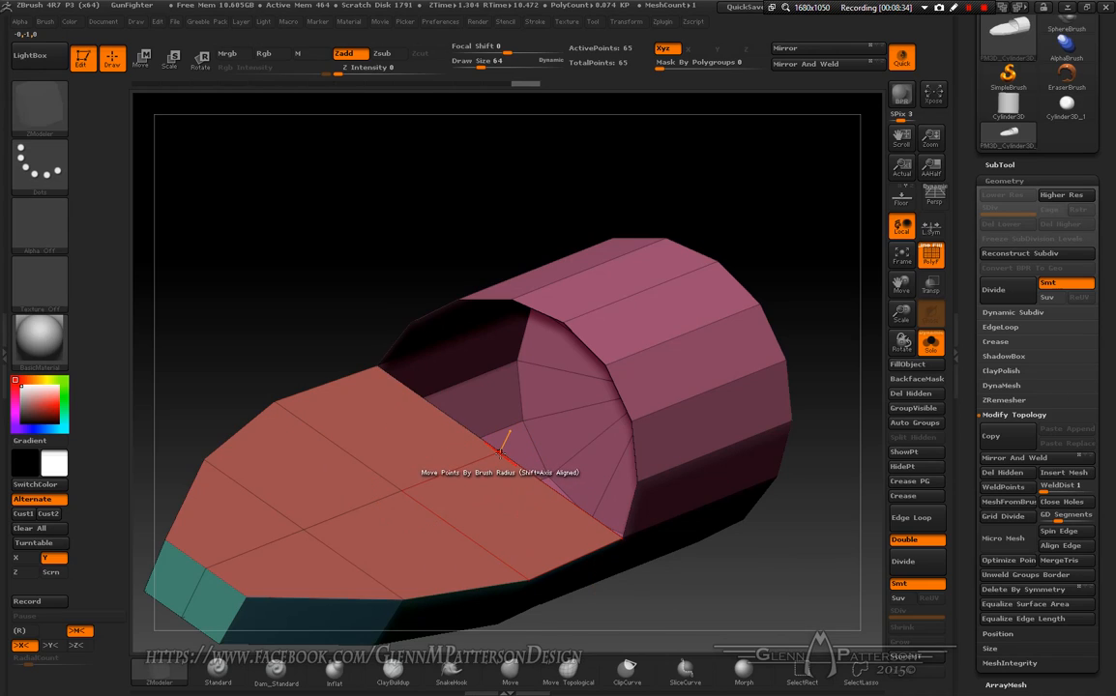
- Try closing the cylinder's front opening above the deck with a subdivided fan, and undo the attempts
left_click(510, 462)
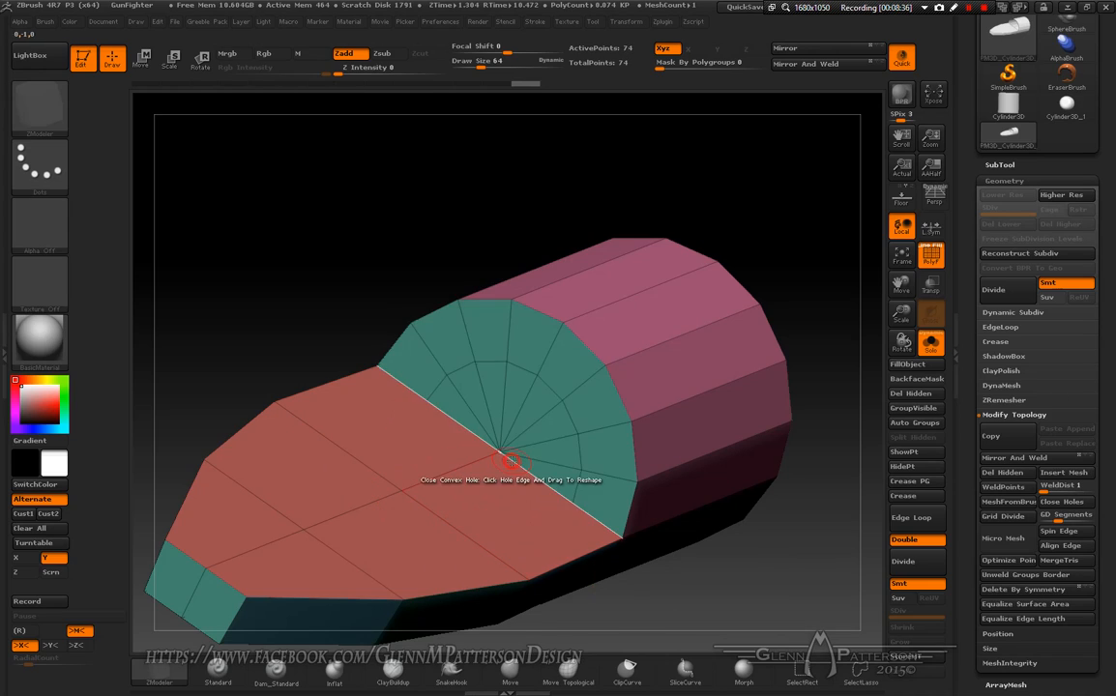
mouse_move(467, 493)
right_mouse_down()
mouse_move(434, 469)
mouse_move(477, 516)
mouse_move(447, 503)
right_mouse_up()
key("ctrl+z")
key("ctrl+z")
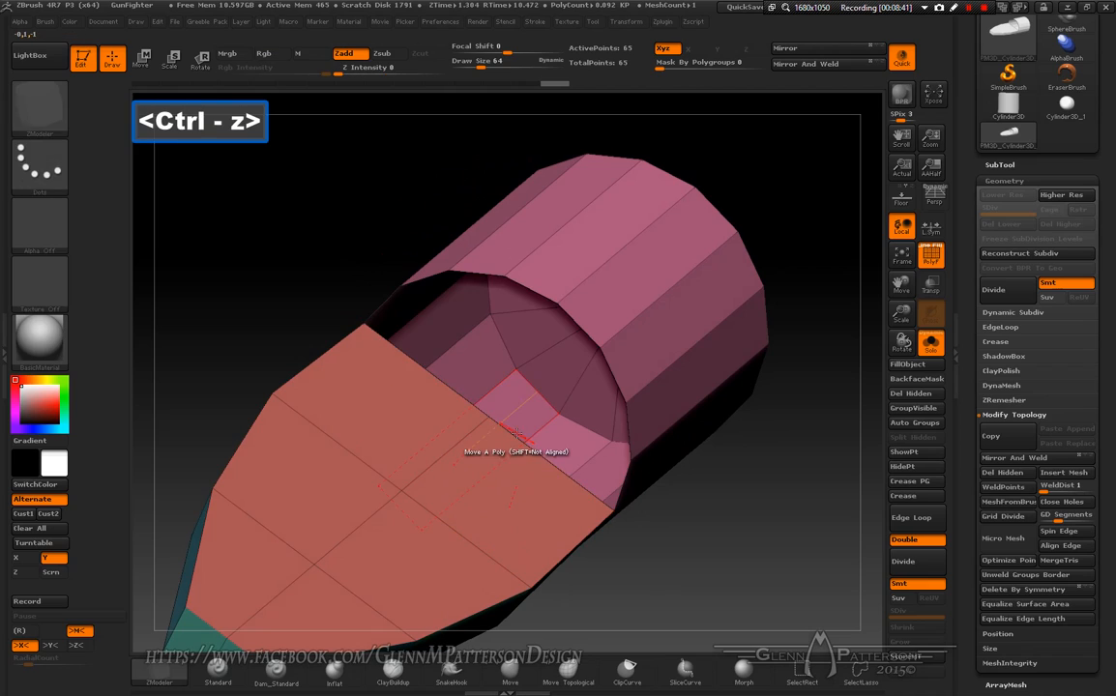
left_click(511, 434)
left_click(511, 433)
key("ctrl+z")
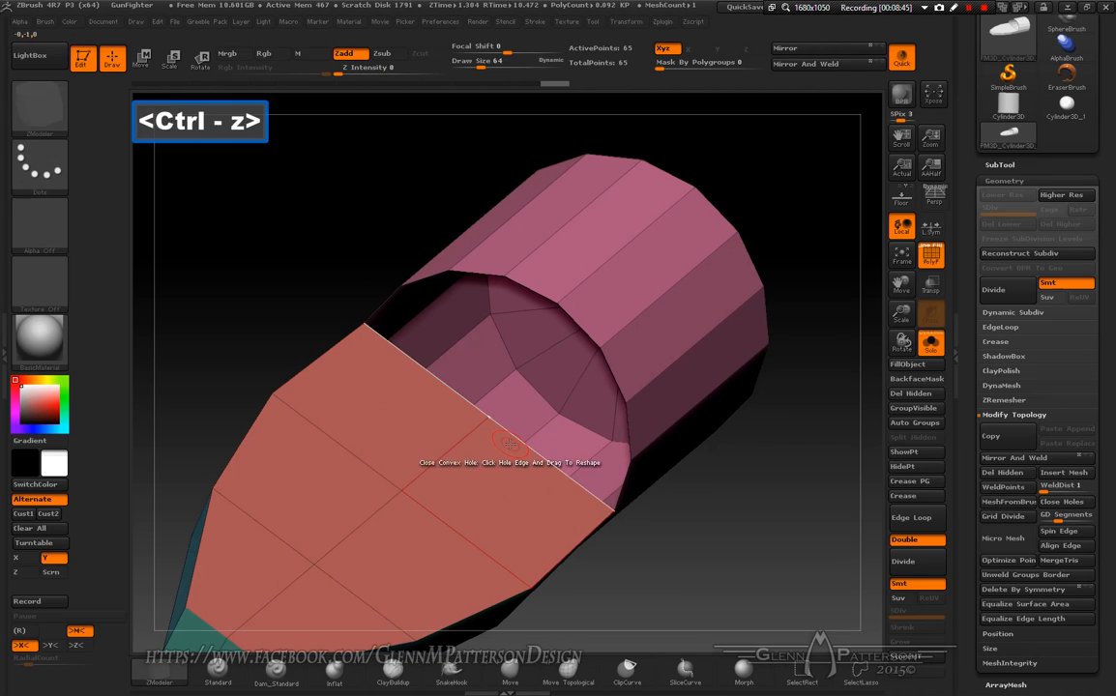
- Close the cylinder's front opening with a single fan of triangles converging on the midpoint of the deck's rear edge
left_click(511, 436)
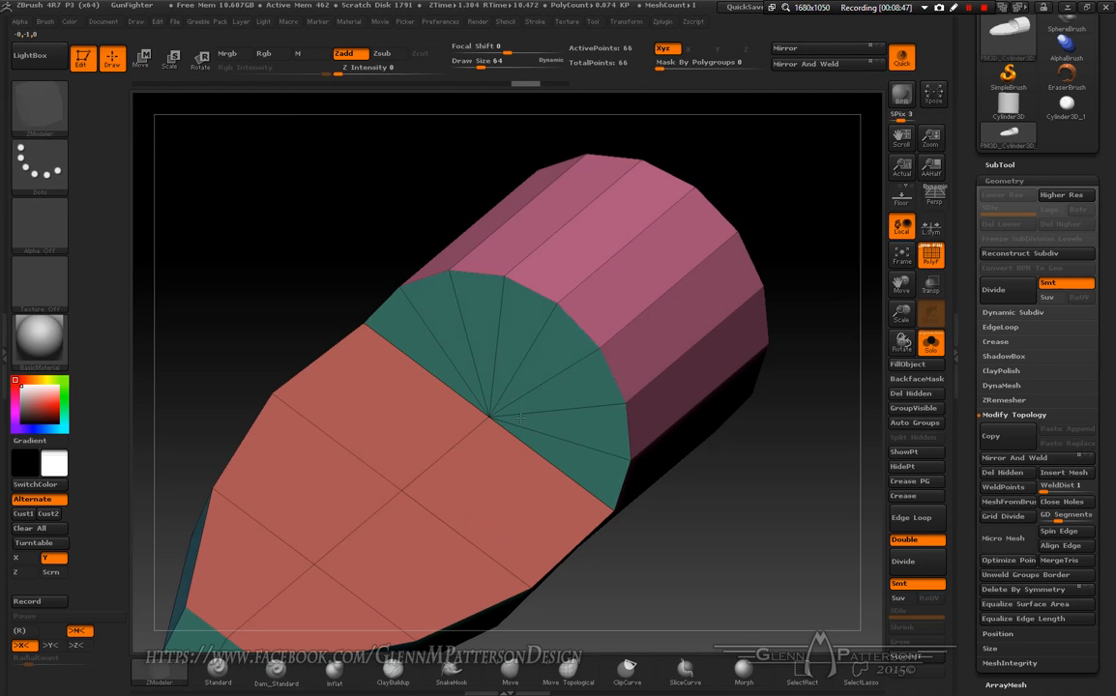
left_click_drag(455, 474, 416, 450)
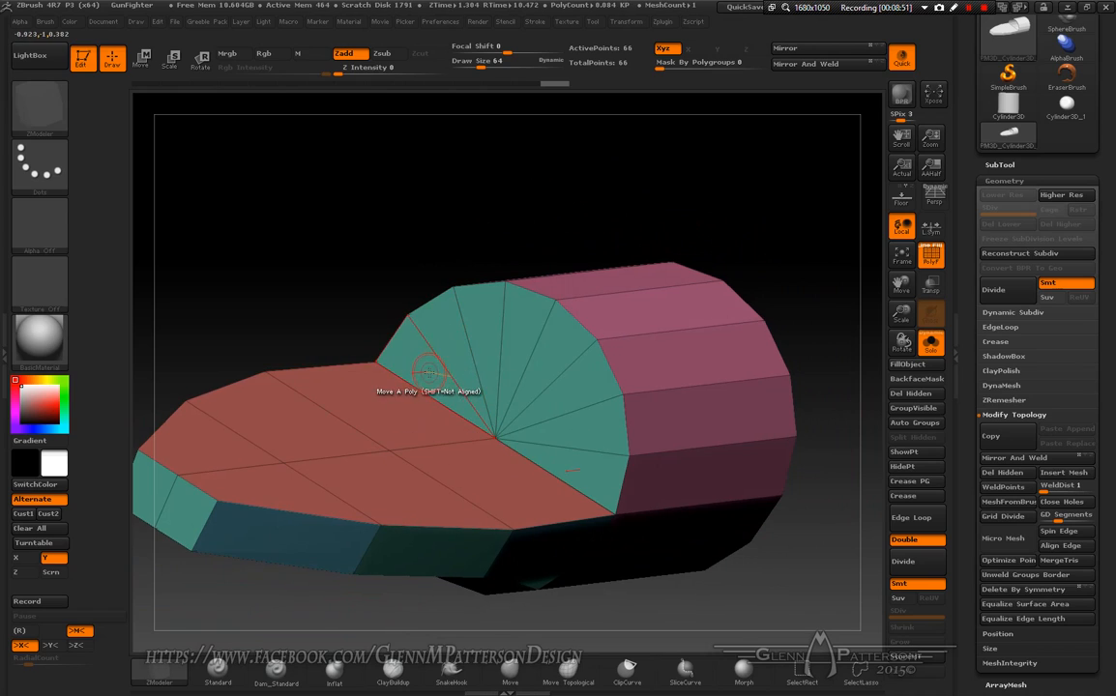
right_click_drag(461, 466, 404, 505)
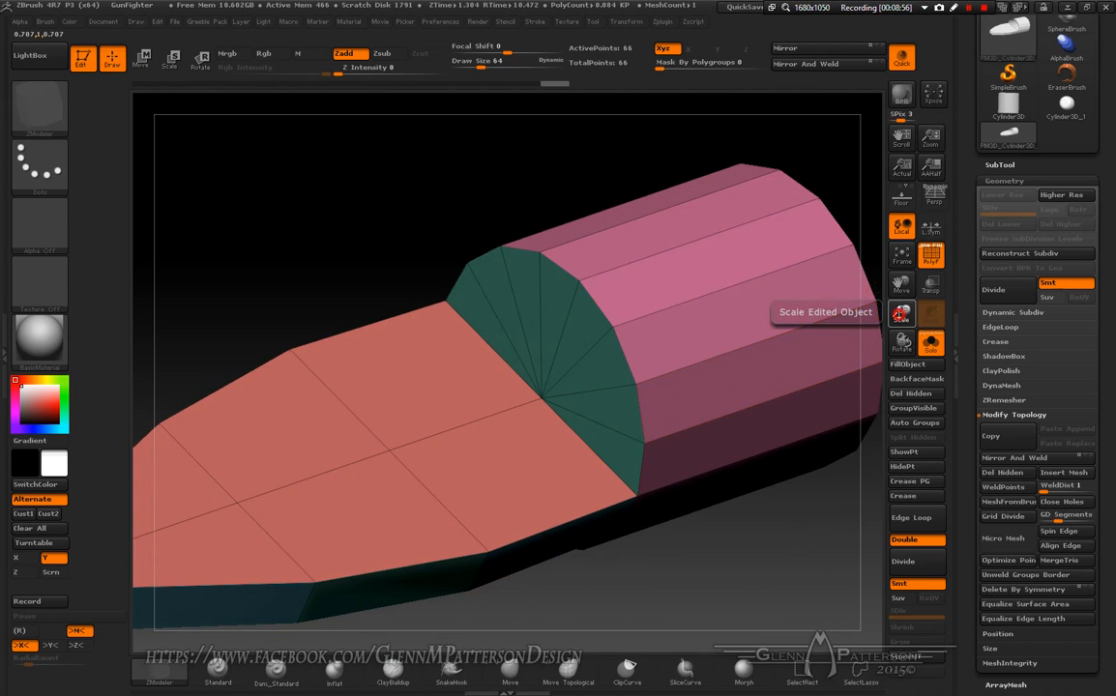
- Set the polygon action to Inset with the target A Single Poly and the Inset Region modifier
left_click_drag(897, 314, 902, 286)
mouse_move(377, 478)
right_mouse_down()
mouse_move(407, 473)
mouse_move(369, 460)
right_mouse_up()
key("space")
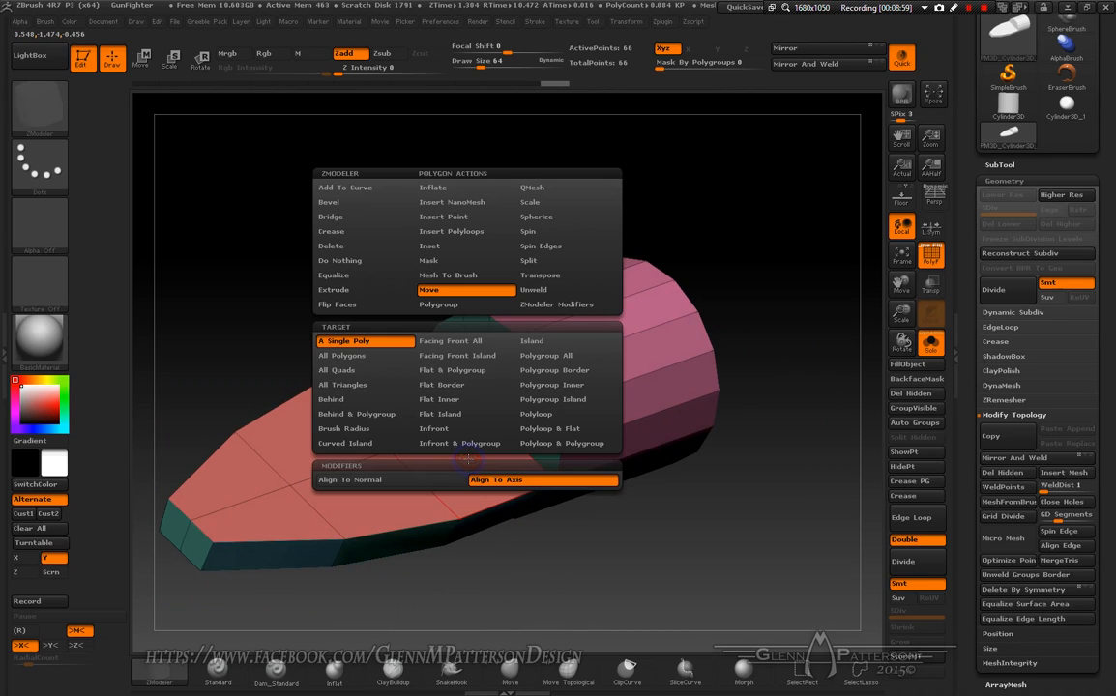
left_click(431, 247)
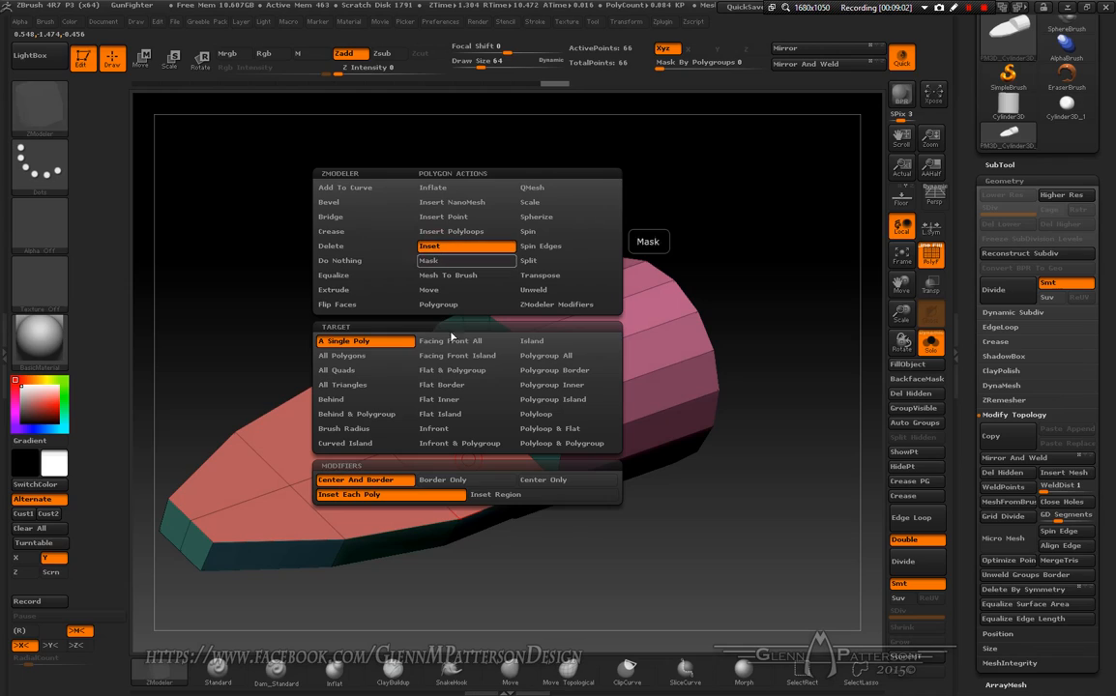
left_click(496, 494)
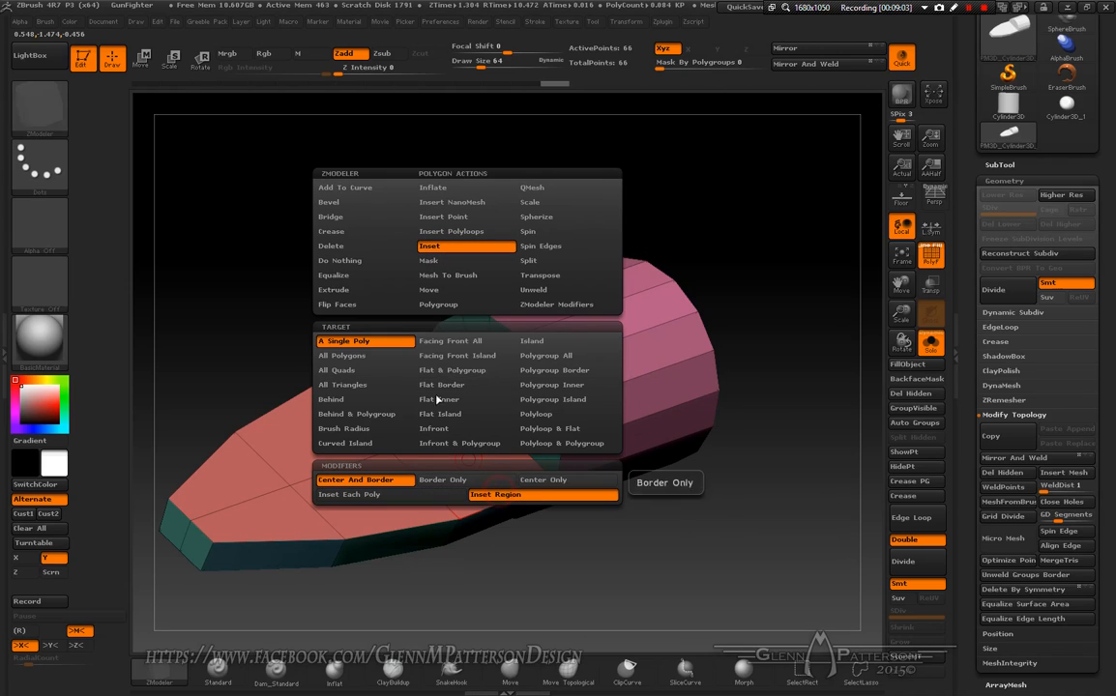
left_click(387, 346)
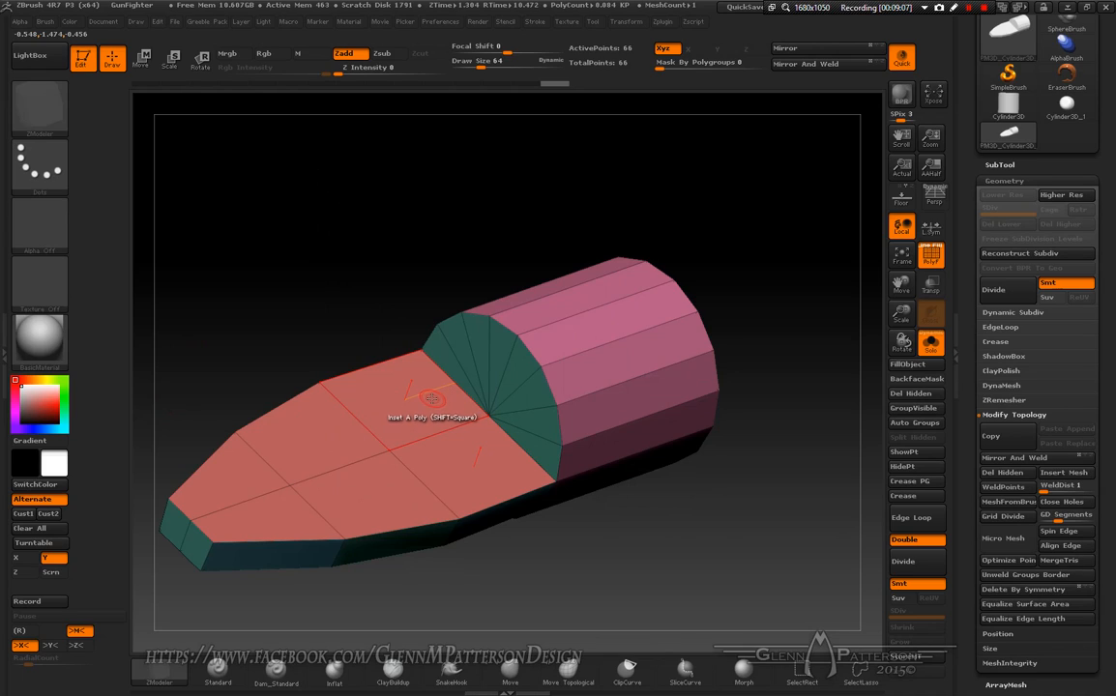
- Mark all deck polygons and the front wall's fan as a temporary polygroup, and inset them together to form a narrow border
key("alt")
left_click(427, 404, "alt")
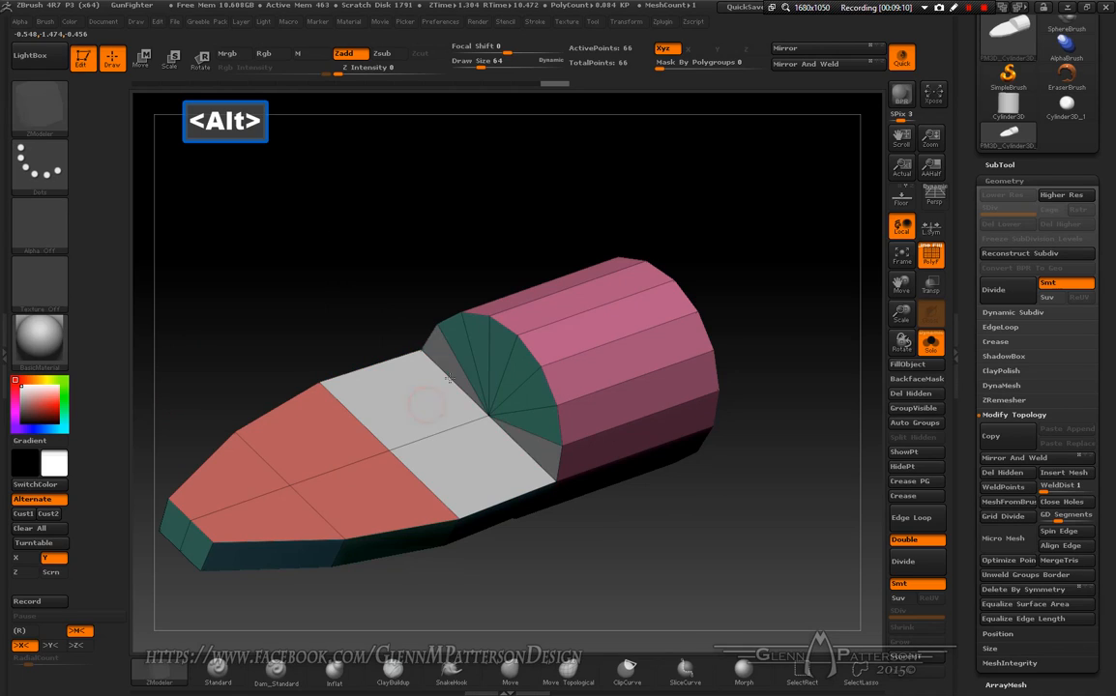
left_click_drag(395, 424, 251, 499, "alt")
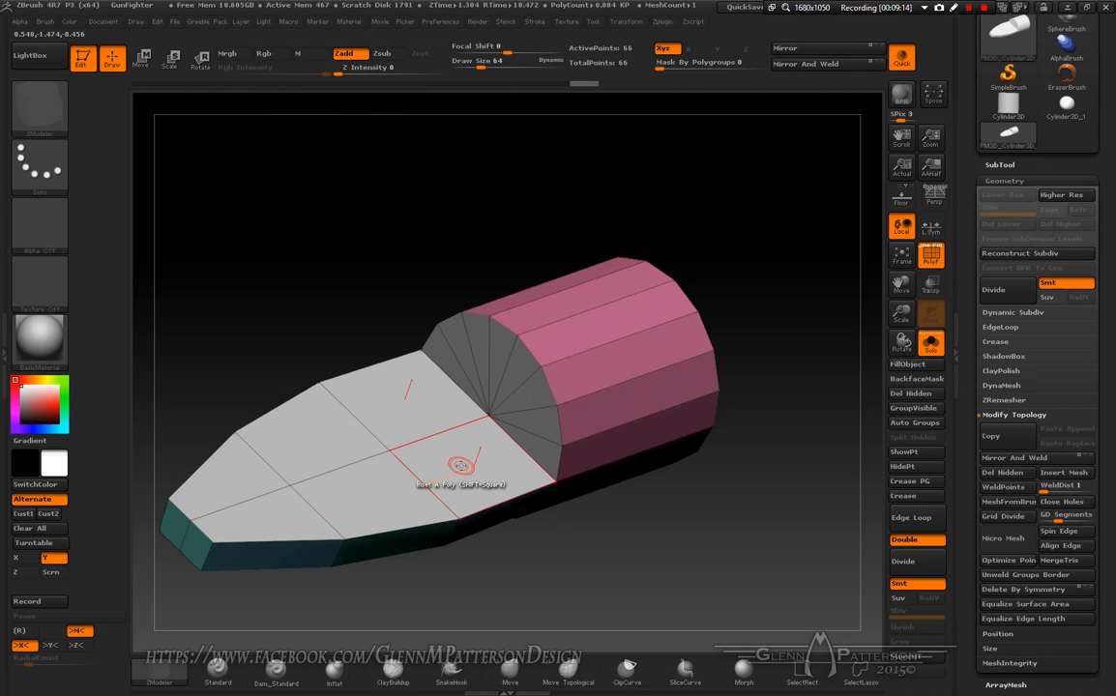
left_click_drag(461, 465, 443, 458)
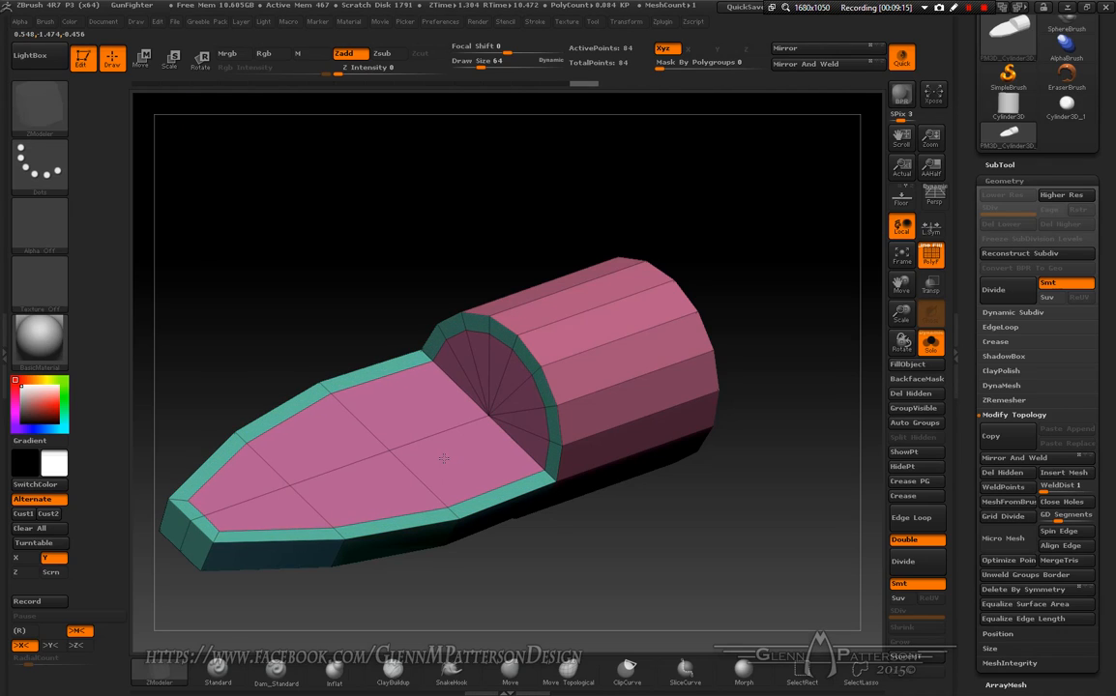
- Put the inset deck and front-wall polygons in their own polygroup and delete them with the Delete action targeting Polygroup All
key("alt")
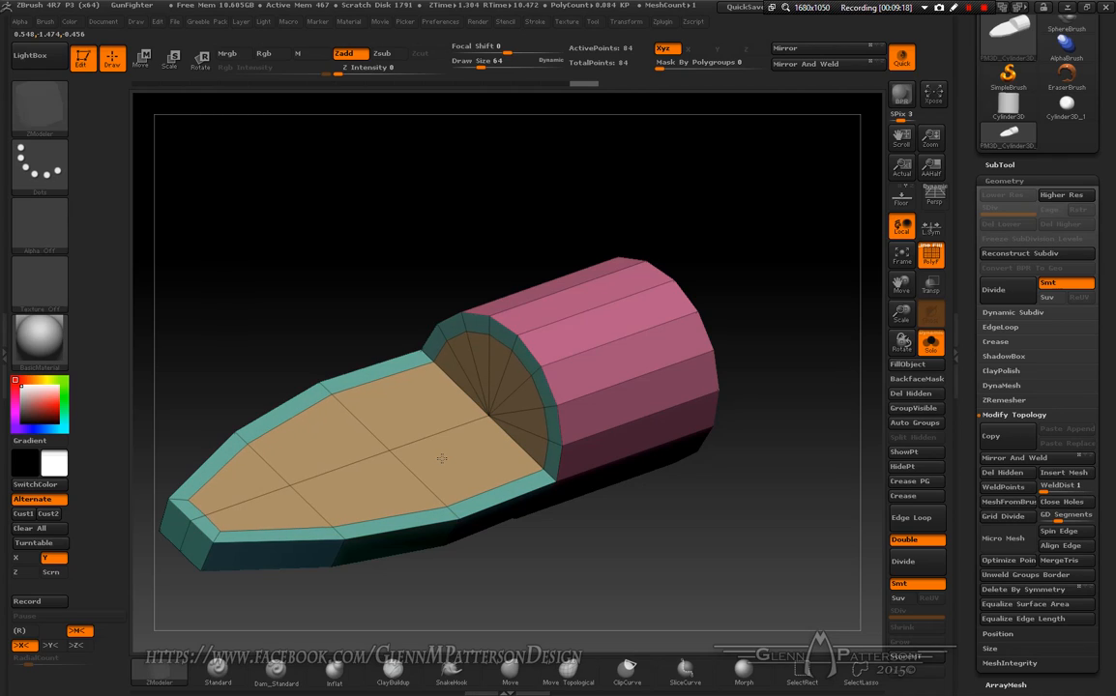
left_click_drag(411, 460, 483, 456)
right_click_drag(627, 438, 473, 424)
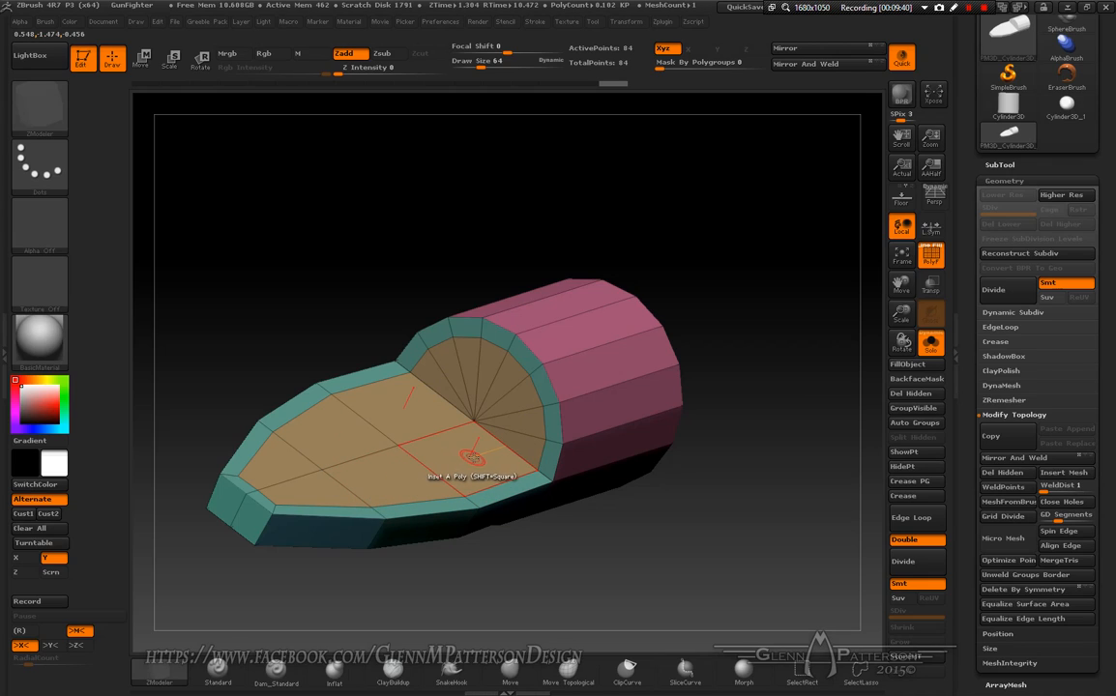
key("space")
left_click(334, 247)
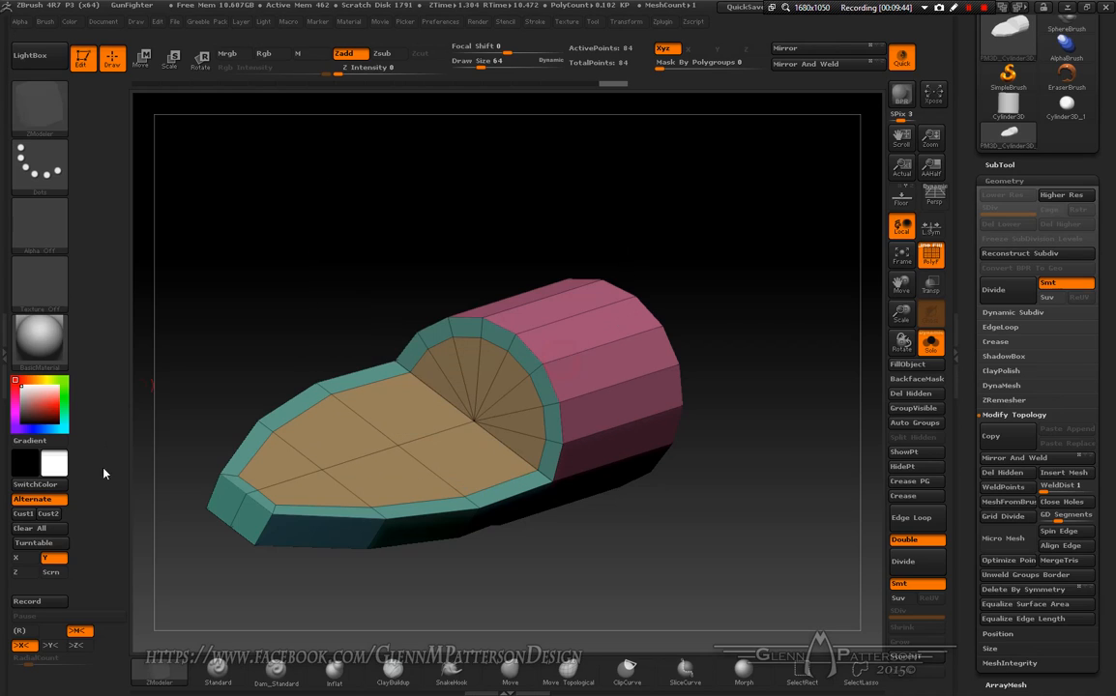
left_click(469, 465)
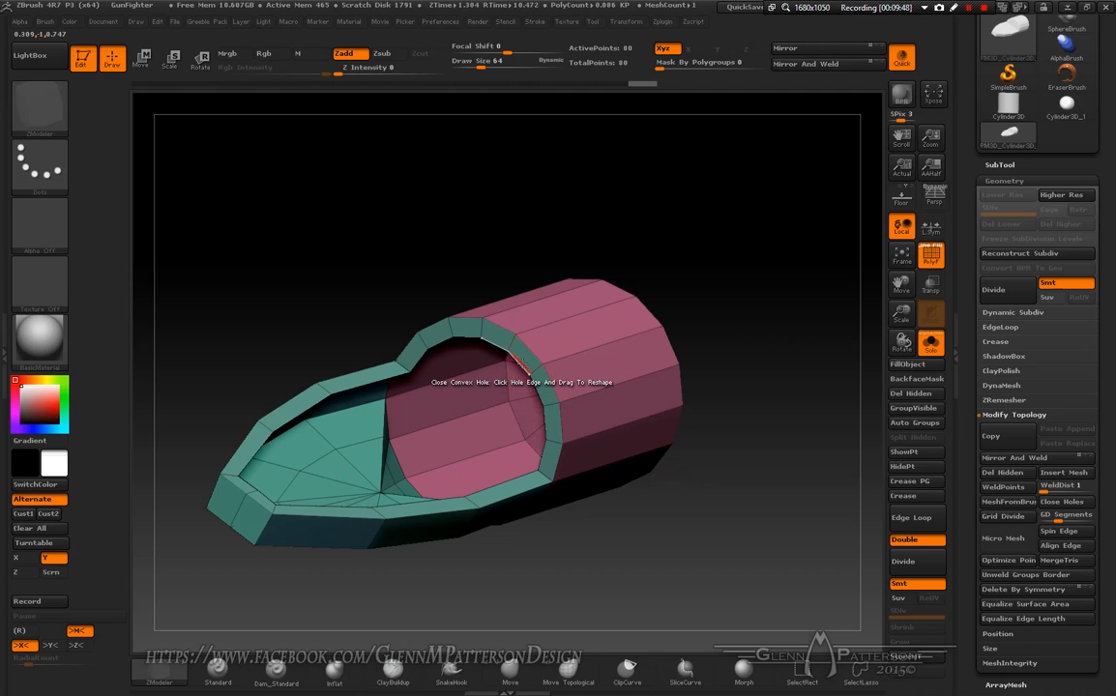
- Close the cockpit opening as a convex hole with the Converge To Center modifier, subdivided into concentric rings and assigned a new polygroup
key("space")
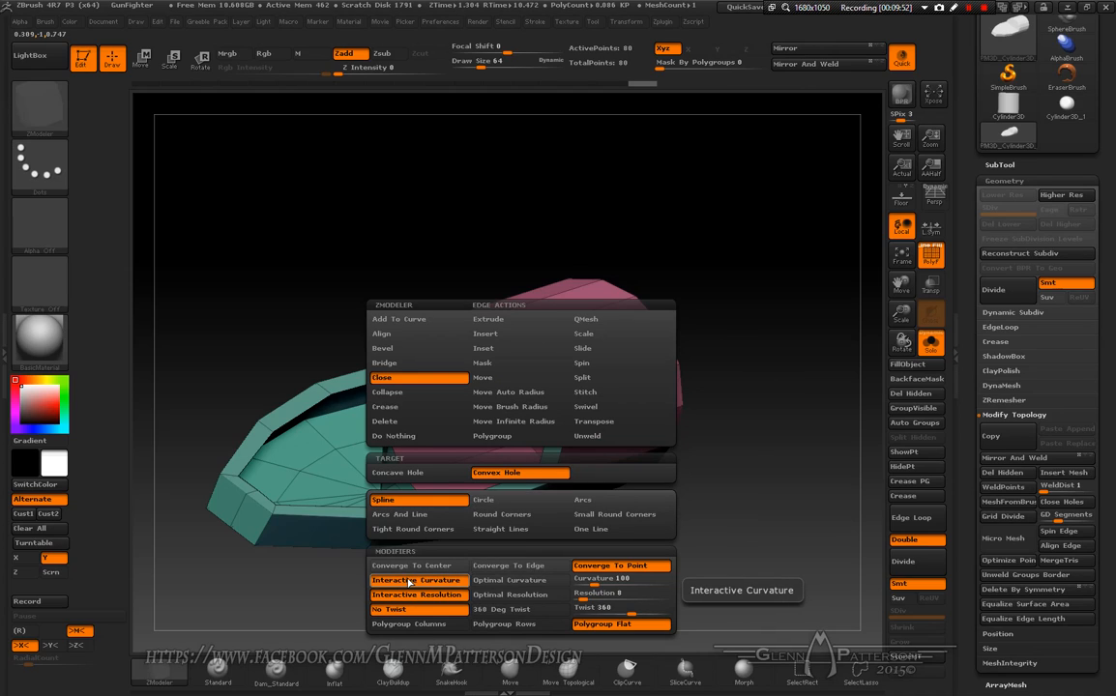
left_click(414, 566)
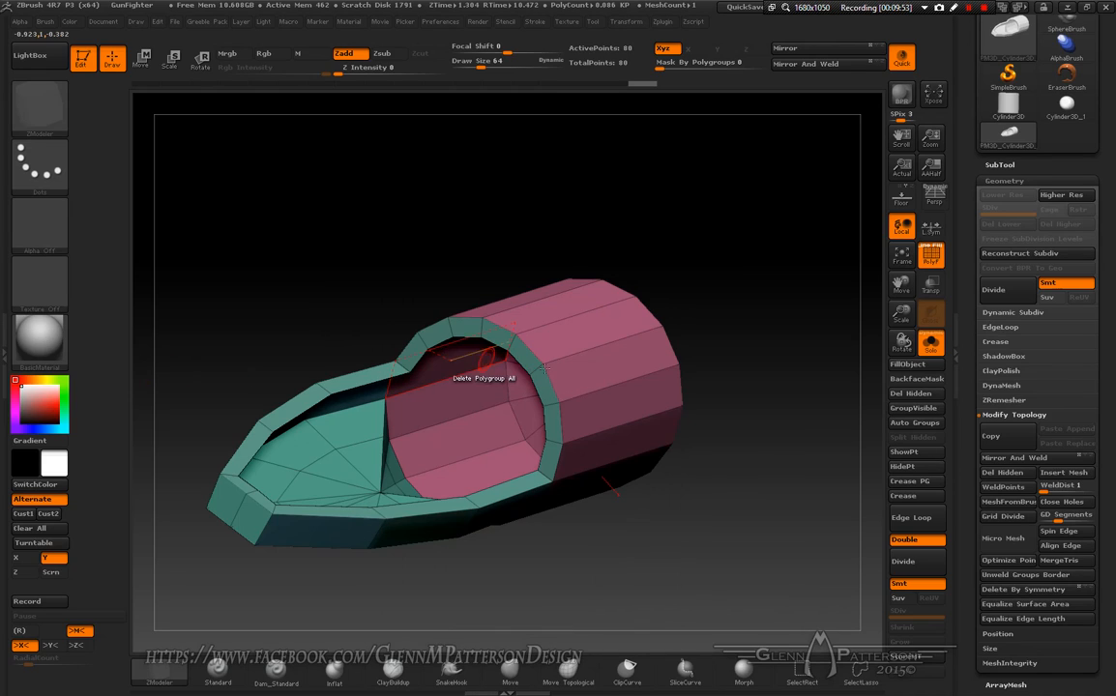
left_click(538, 394)
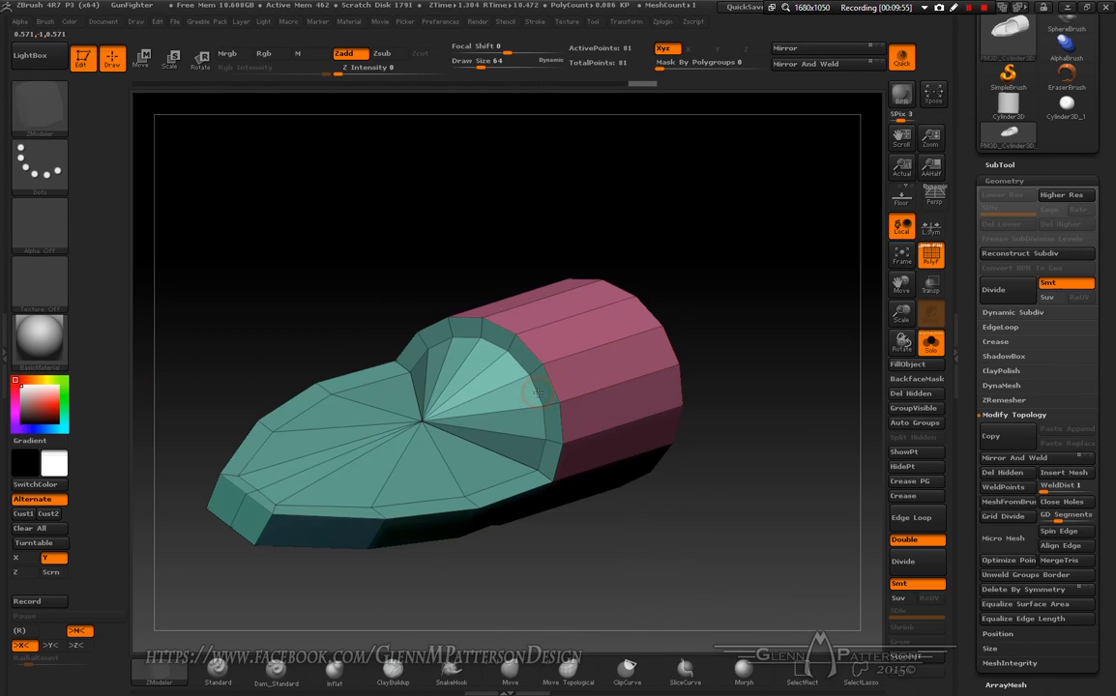
left_click(539, 370)
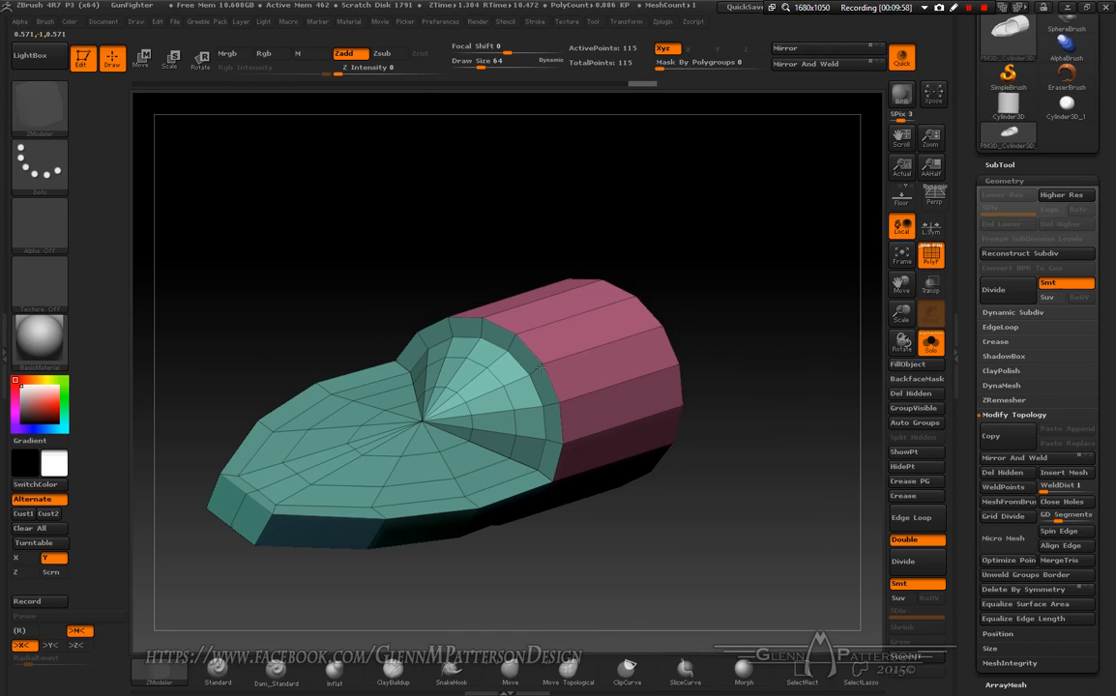
key("alt")
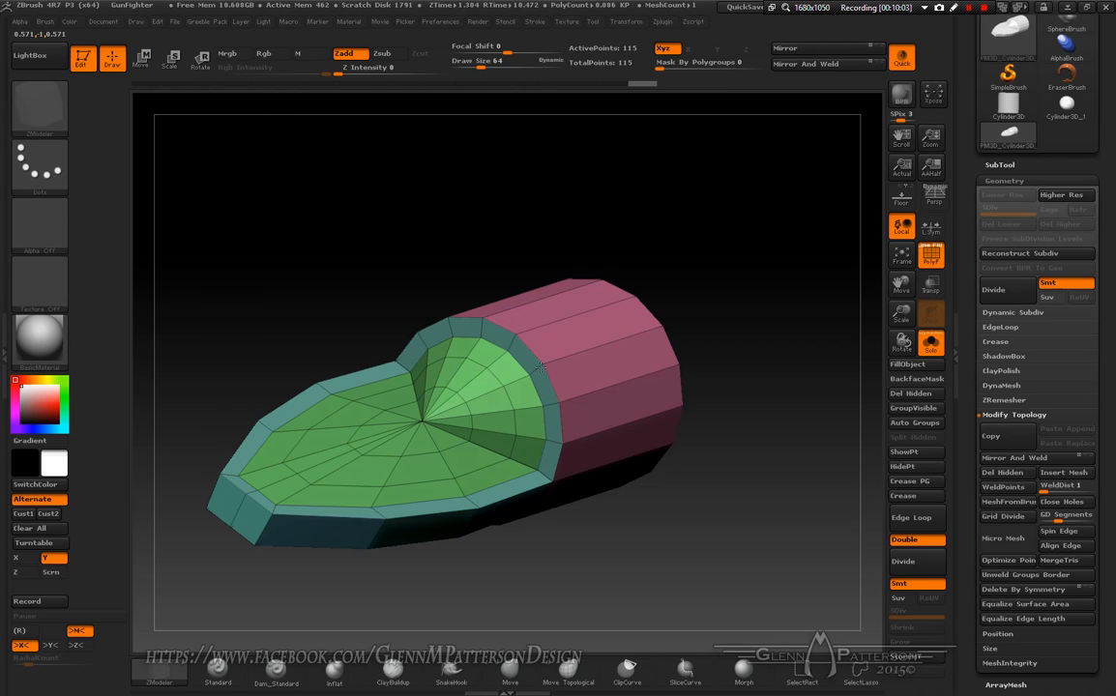
- Isolate the canopy polygroup, mask it, show the whole model again and invert the mask to protect everything except the canopy
right_click_drag(503, 468, 492, 438)
mouse_move(487, 439)
right_mouse_down()
mouse_move(487, 451)
mouse_move(489, 441)
right_mouse_up()
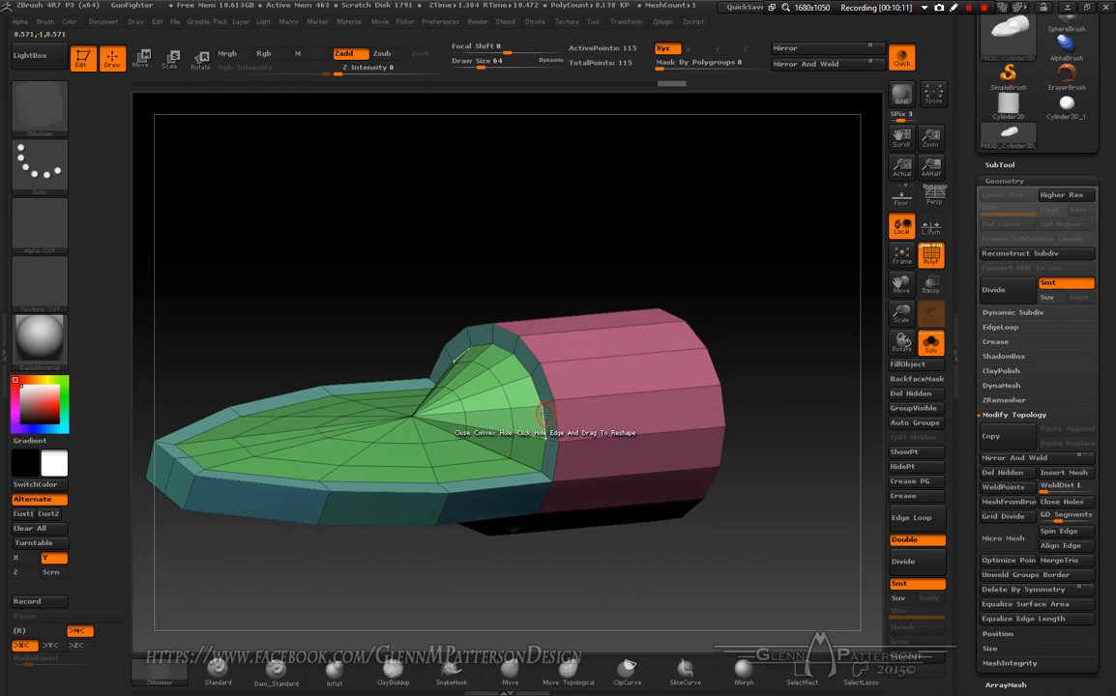
key("ctrl+shift")
left_click(509, 412, "ctrl+shift")
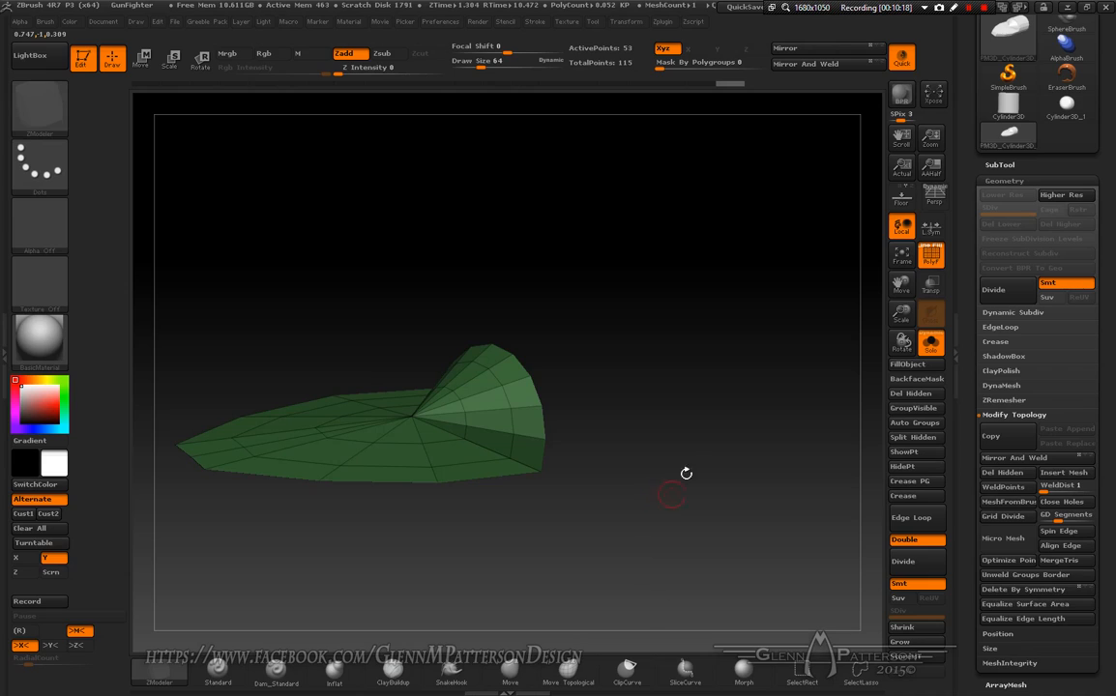
key("ctrl")
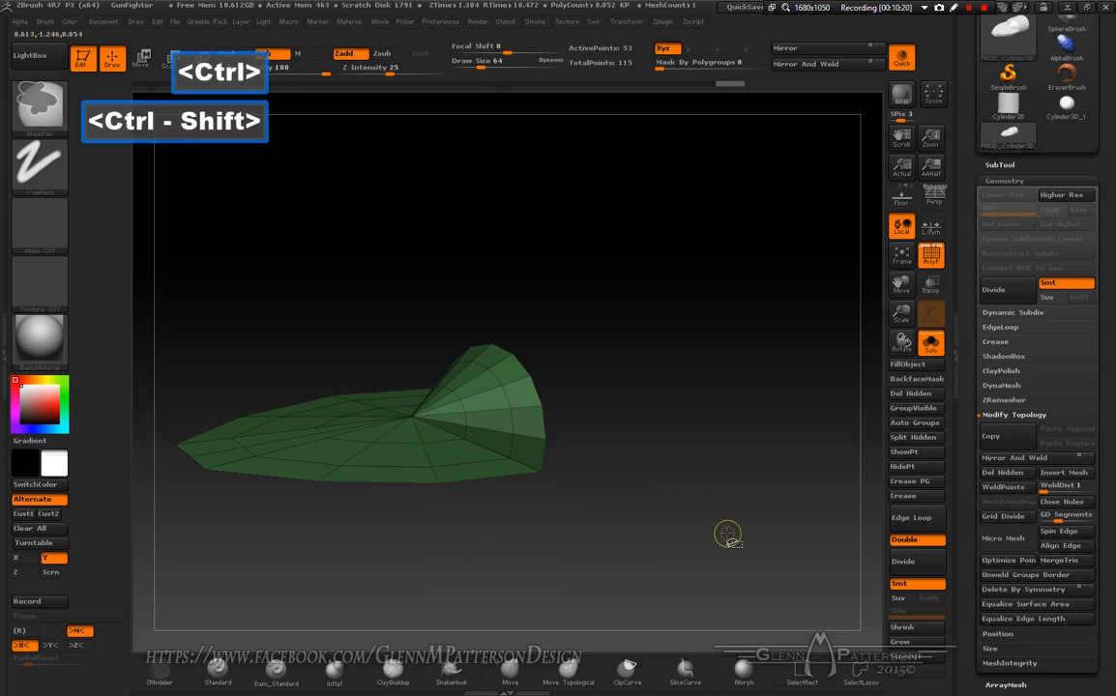
left_click(727, 533, "ctrl+shift")
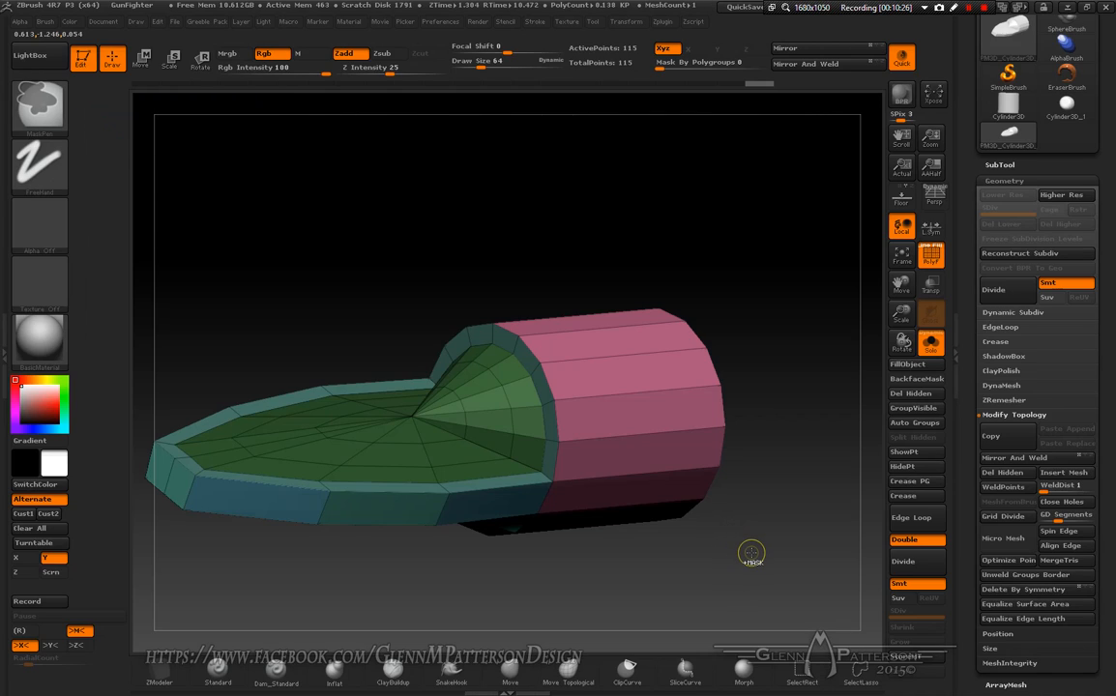
left_click(752, 553, "ctrl")
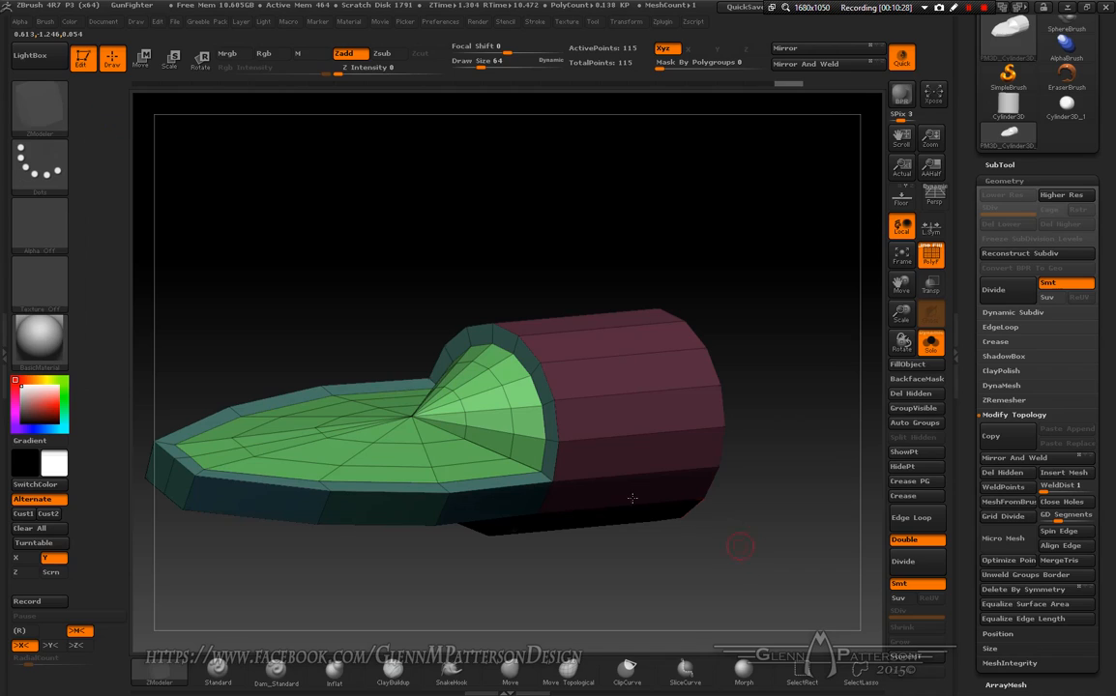
- Set the edge action to Mask with the target EdgeLoop Complete and mask the loop around the canopy's base
key("space")
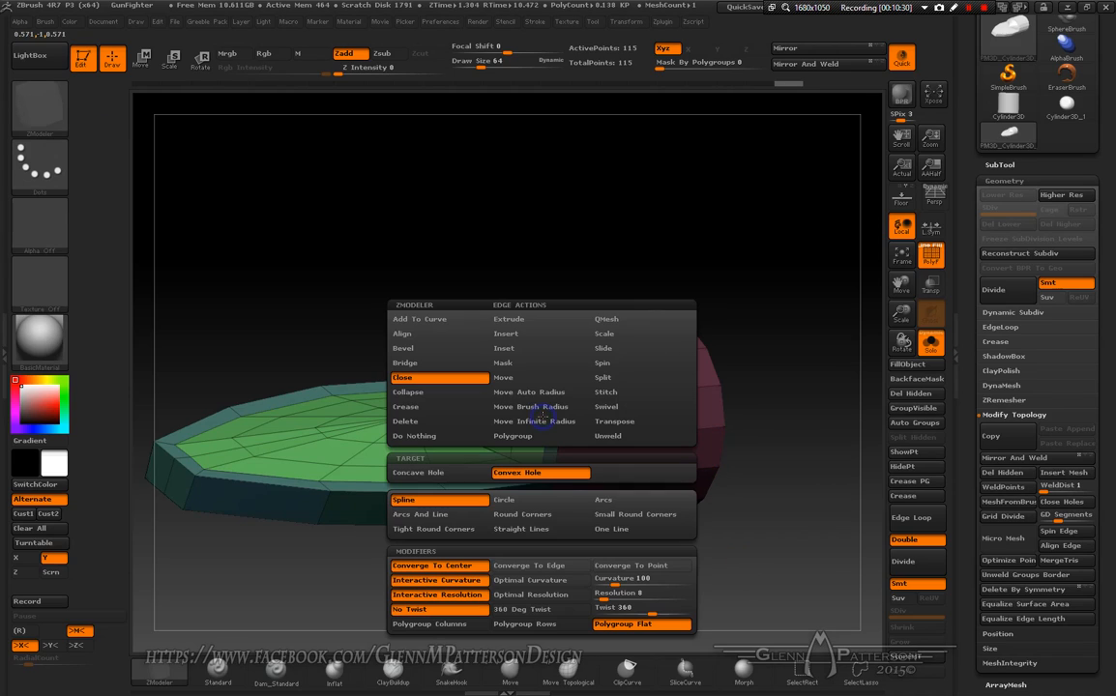
left_click(513, 364)
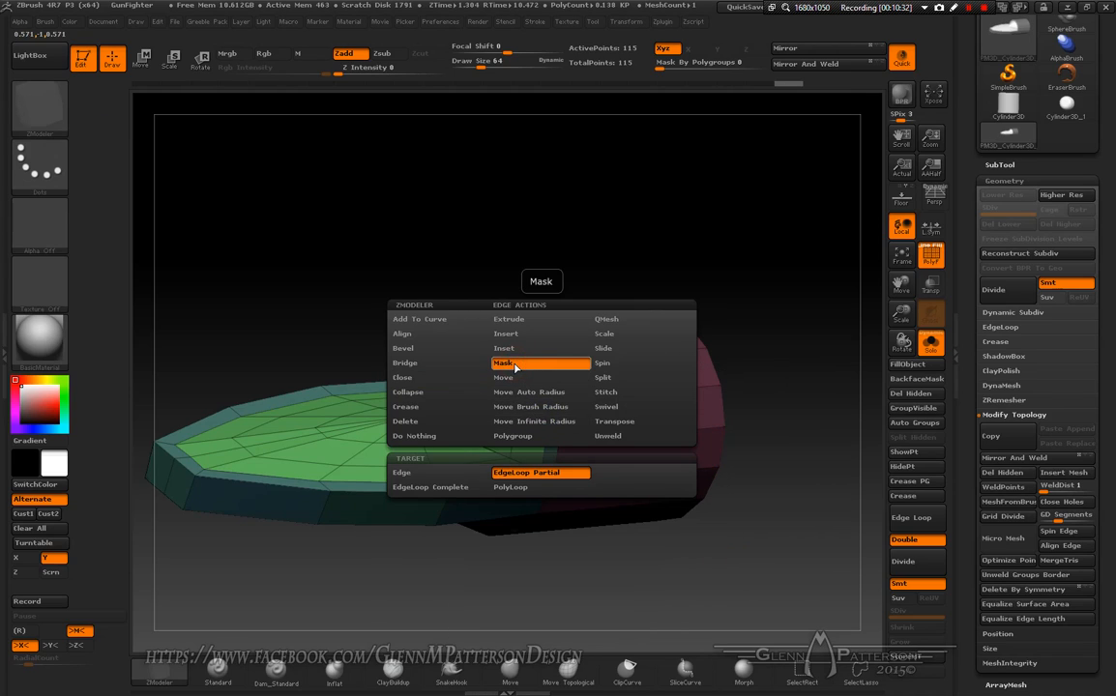
left_click(451, 491)
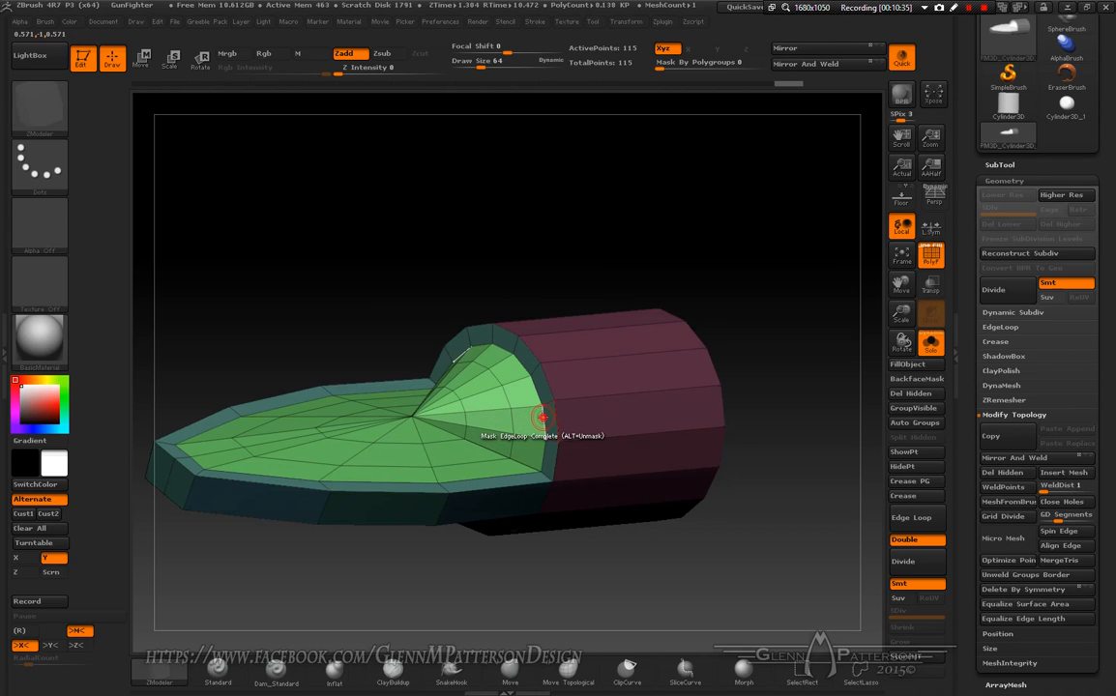
- Pull the canopy's middle and front upward in side view using the Move brush at draw size 741
left_click_drag(707, 577, 388, 440)
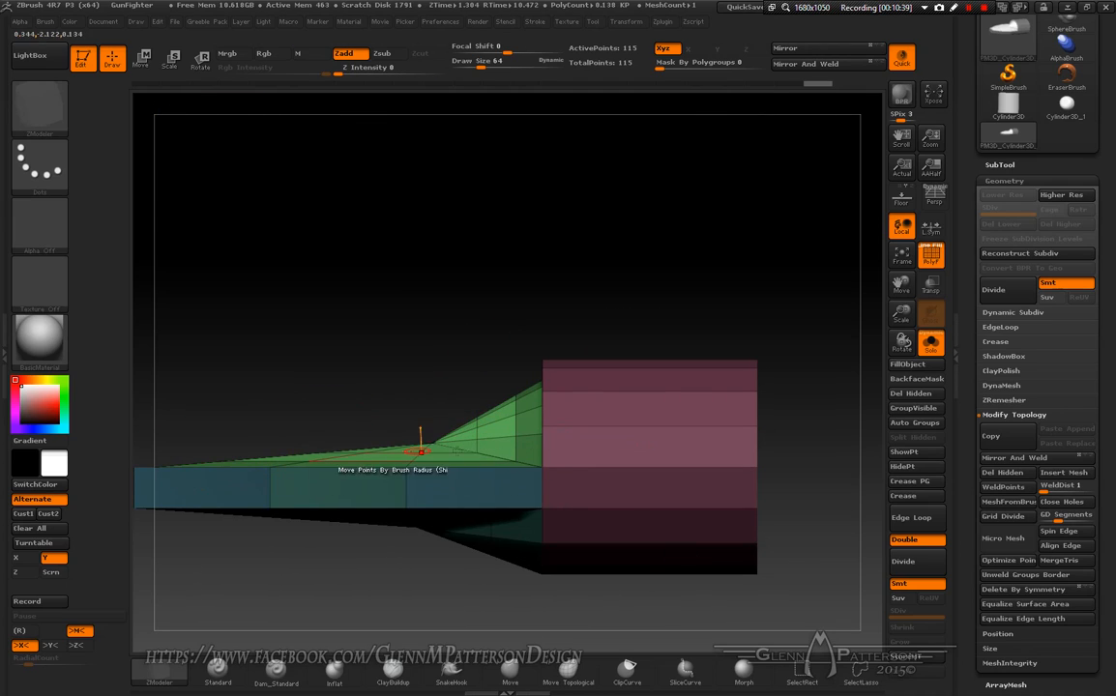
left_click(510, 667)
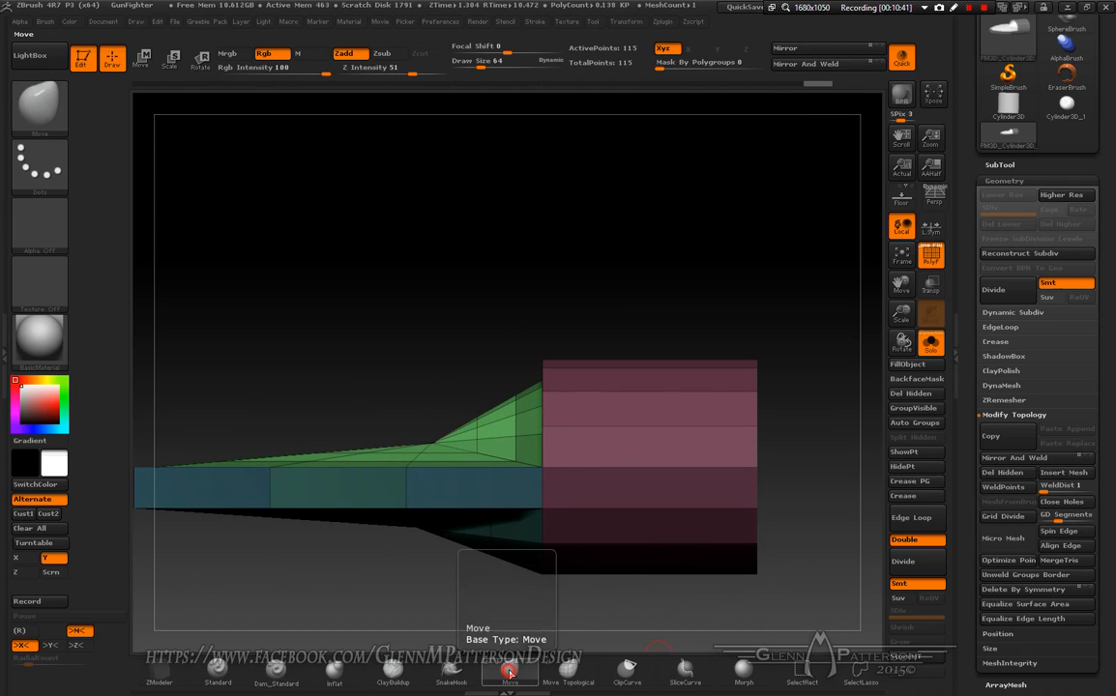
key("space")
left_click_drag(464, 436, 547, 437)
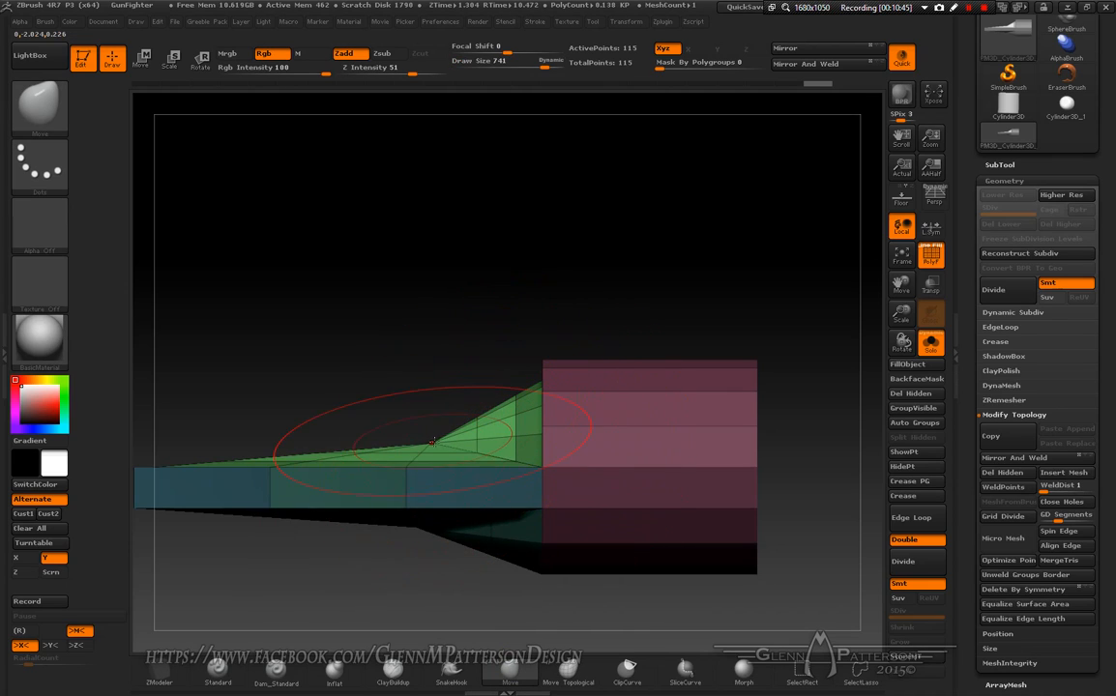
left_click_drag(421, 423, 423, 399)
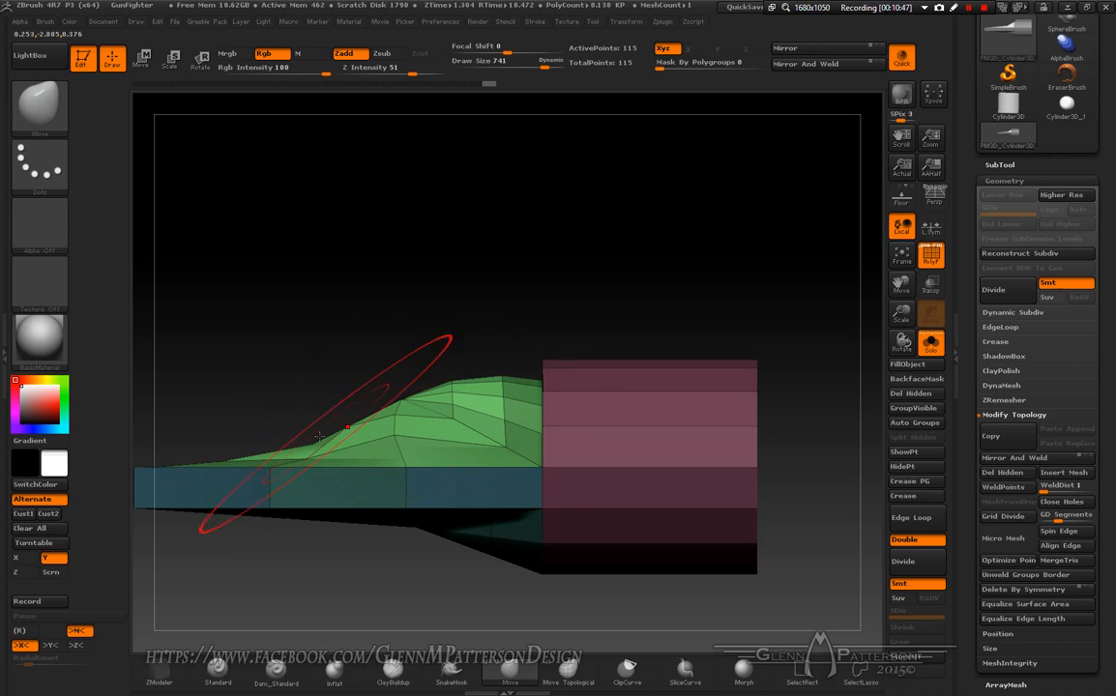
left_click_drag(311, 430, 291, 385)
- Bulge the canopy's sides outward and lift its front and peak with the Move brush to round out the dome
mouse_move(291, 386)
right_mouse_down()
mouse_move(324, 400)
mouse_move(399, 369)
mouse_move(451, 392)
right_mouse_up()
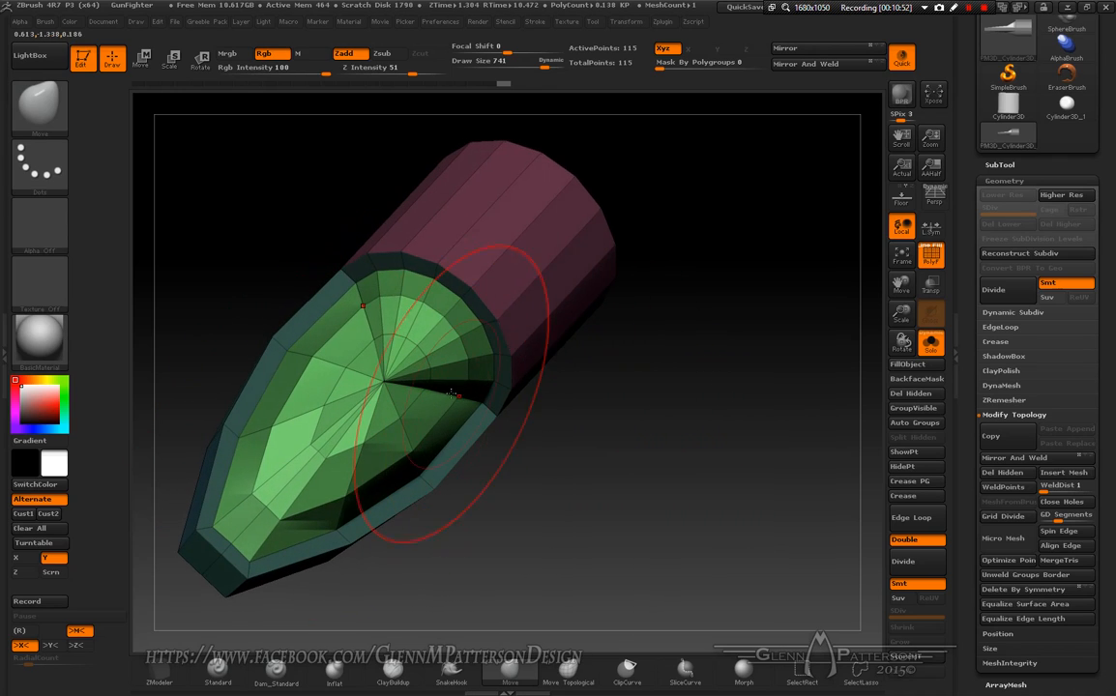
left_click_drag(434, 394, 472, 426)
mouse_move(438, 397)
right_mouse_down()
mouse_move(391, 304)
mouse_move(398, 432)
mouse_move(192, 450)
right_mouse_up()
left_click_drag(193, 448, 166, 430)
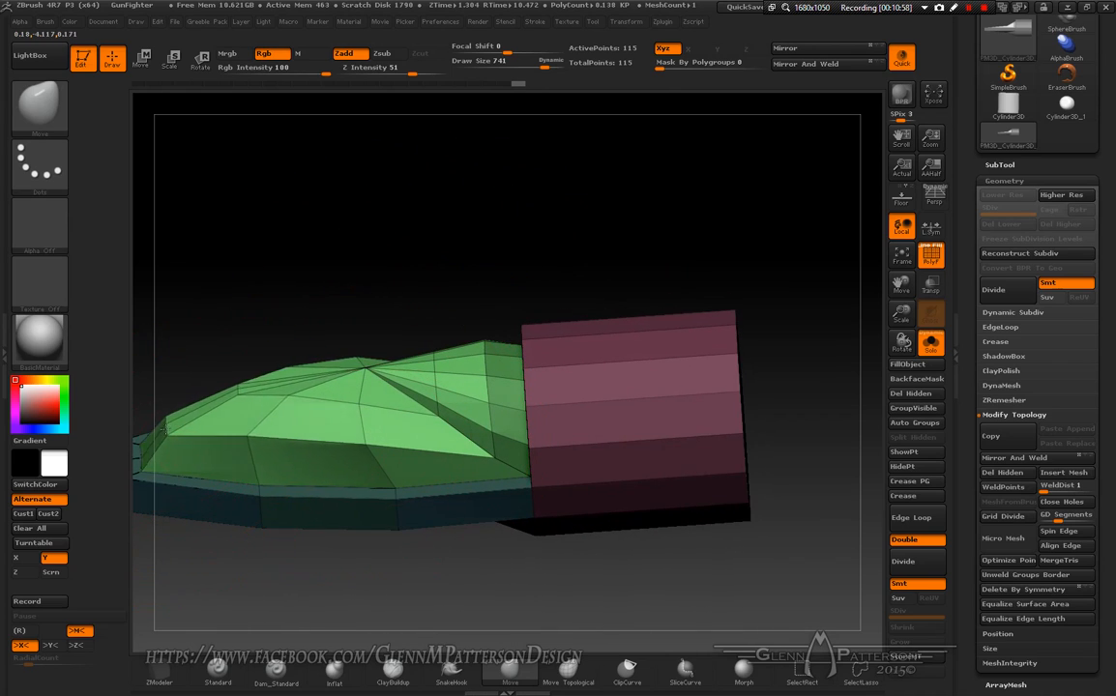
left_click_drag(380, 389, 418, 371)
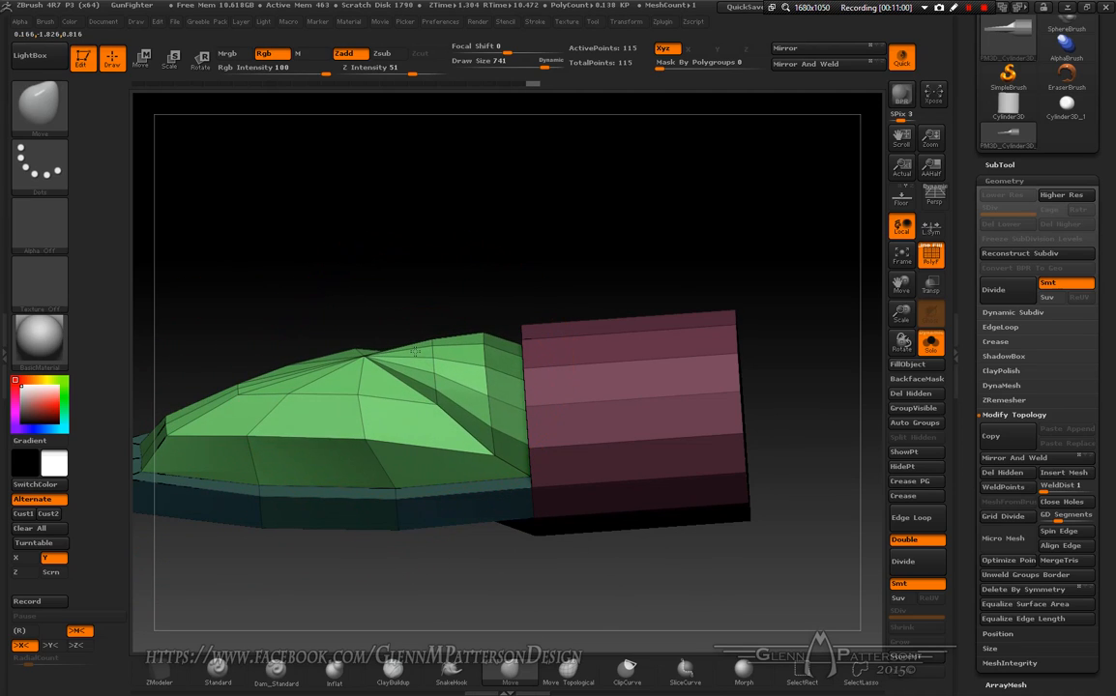
- Smooth the canopy surface and pull its front end forward and up to fill out the nose side
key("shift")
mouse_move(274, 432)
left_mouse_down("shift")
mouse_move(331, 406)
mouse_move(373, 407)
mouse_move(364, 398)
left_mouse_up("shift")
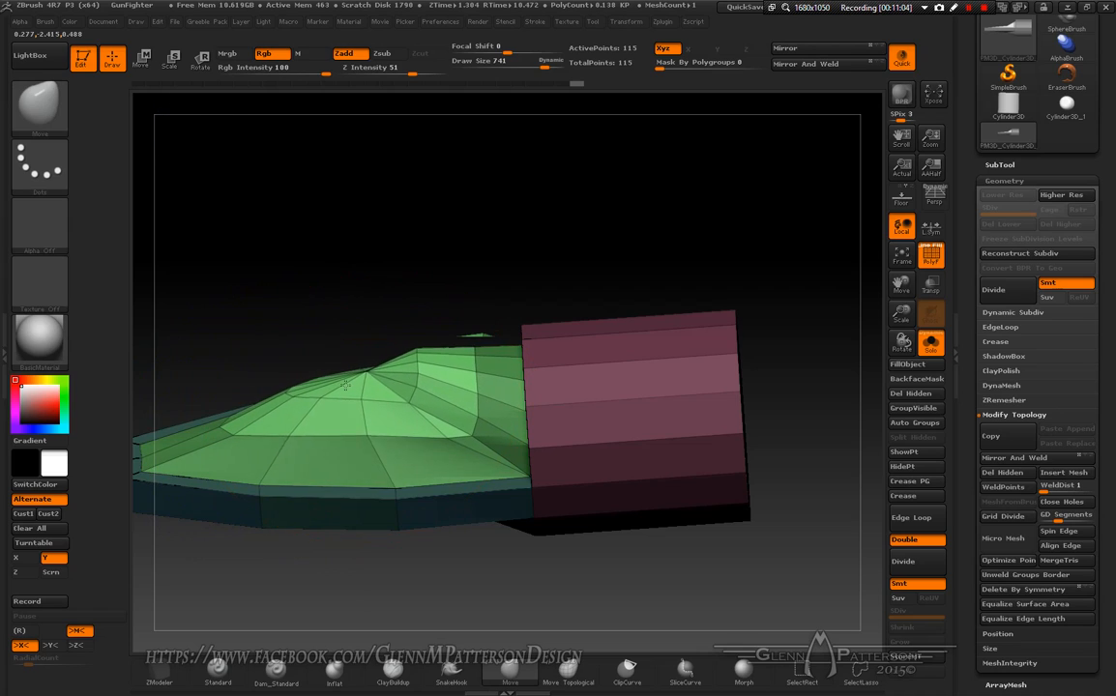
left_click_drag(207, 442, 174, 415)
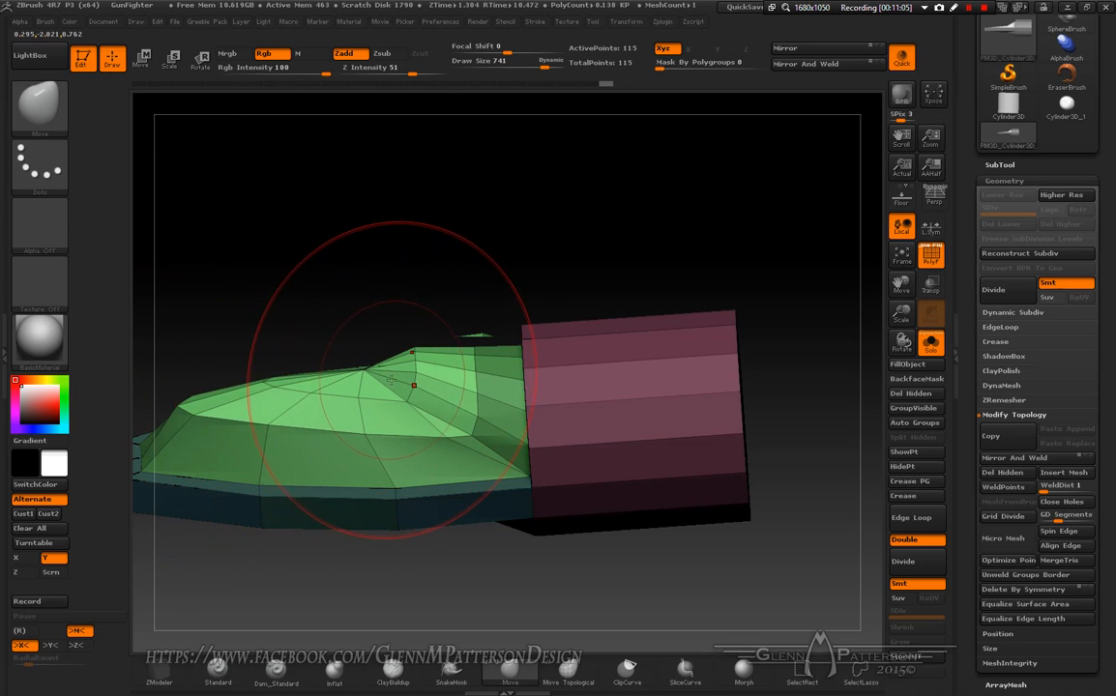
mouse_move(405, 324)
left_mouse_down()
mouse_move(367, 329)
mouse_move(406, 322)
mouse_move(462, 424)
left_mouse_up()
key("shift")
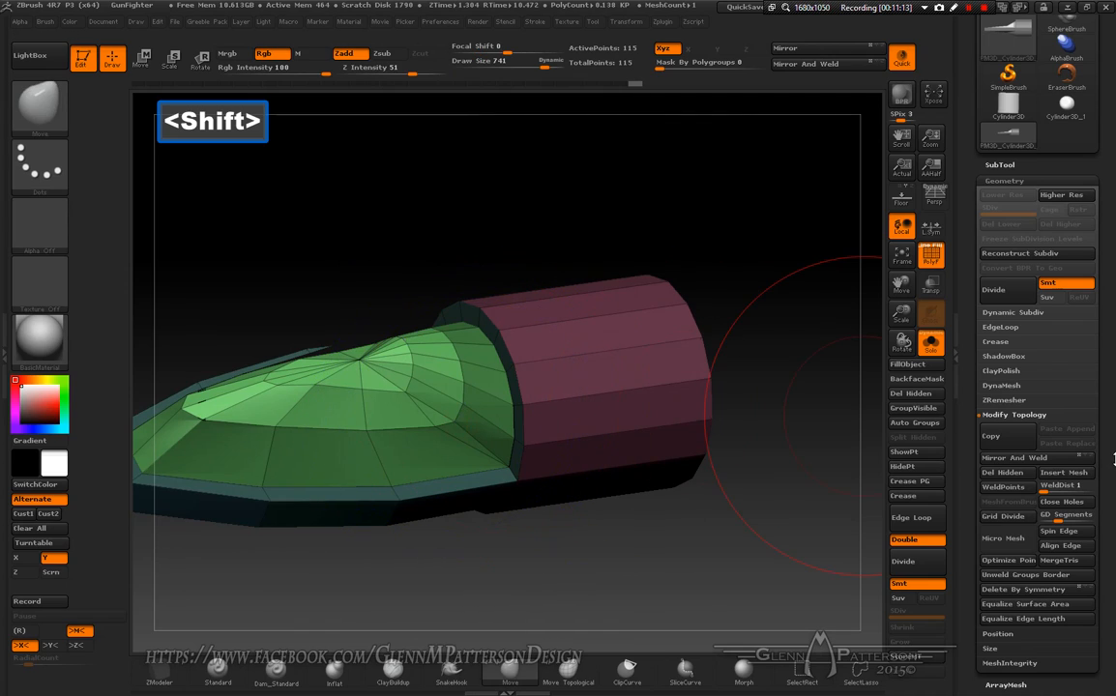
- Apply a slight Polish By Features deformation to the unmasked canopy
scroll(1091, 293, "down", 6)
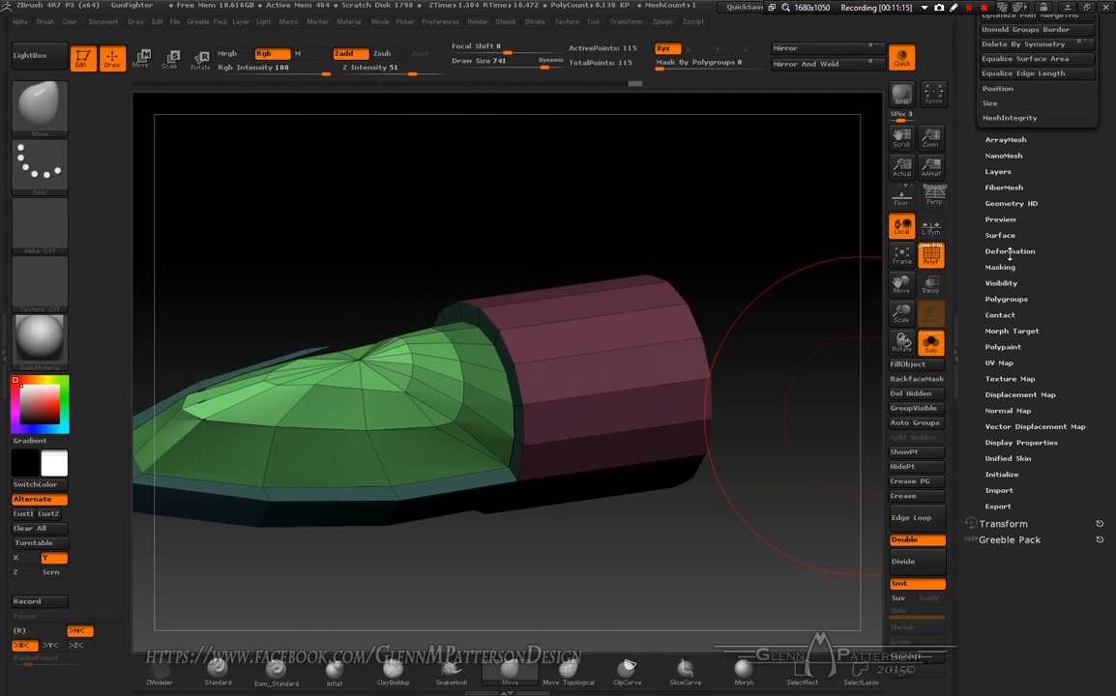
left_click(1012, 254)
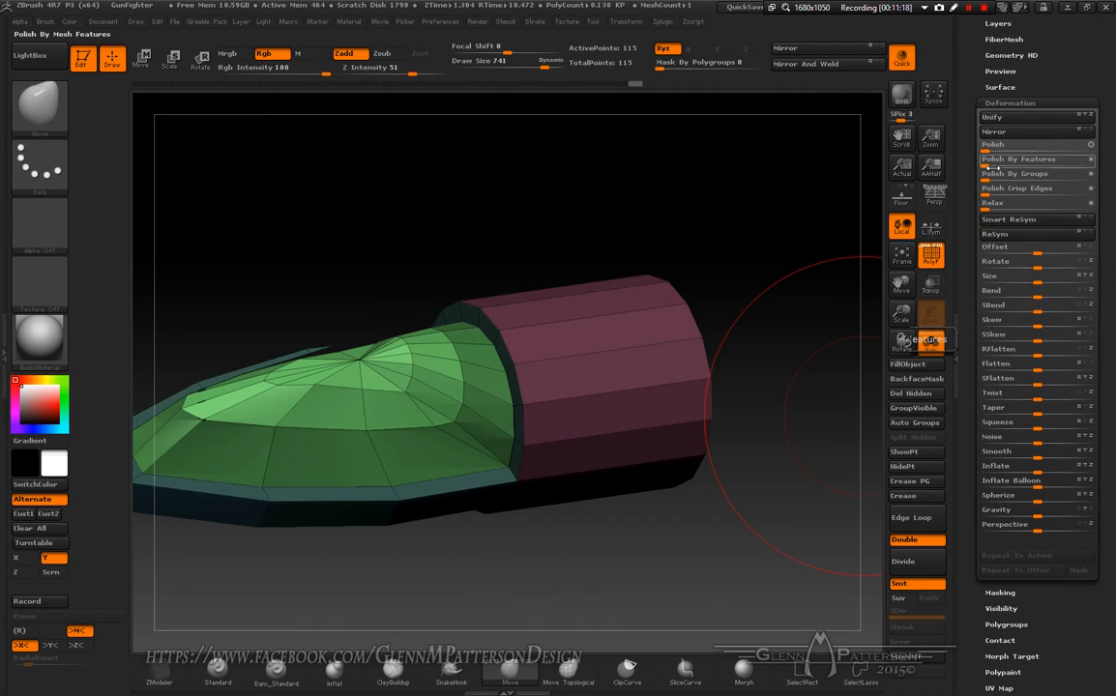
left_click_drag(994, 164, 995, 165)
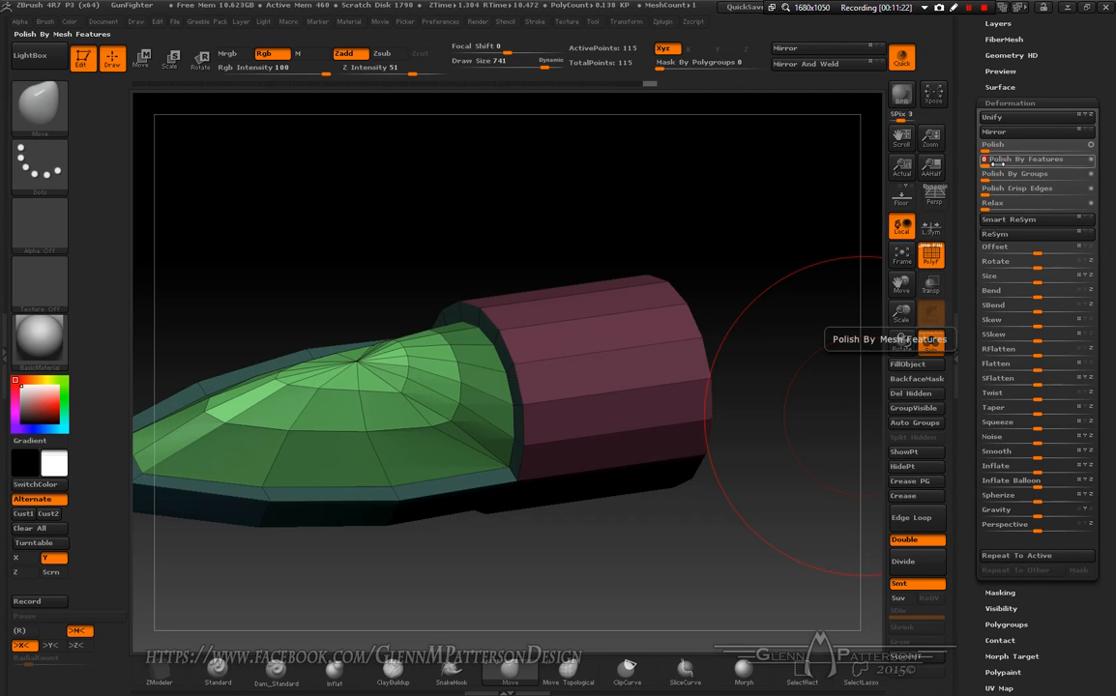
- Smooth the upper canopy around its peak to even out the polygon flow
mouse_move(373, 411)
left_mouse_down()
mouse_move(458, 414)
mouse_move(476, 440)
mouse_move(499, 431)
left_mouse_up()
left_click(400, 387, "shift")
mouse_move(406, 392)
left_mouse_down("shift")
mouse_move(414, 397)
mouse_move(390, 351)
mouse_move(372, 377)
left_mouse_up("shift")
right_click_drag(368, 407, 381, 438)
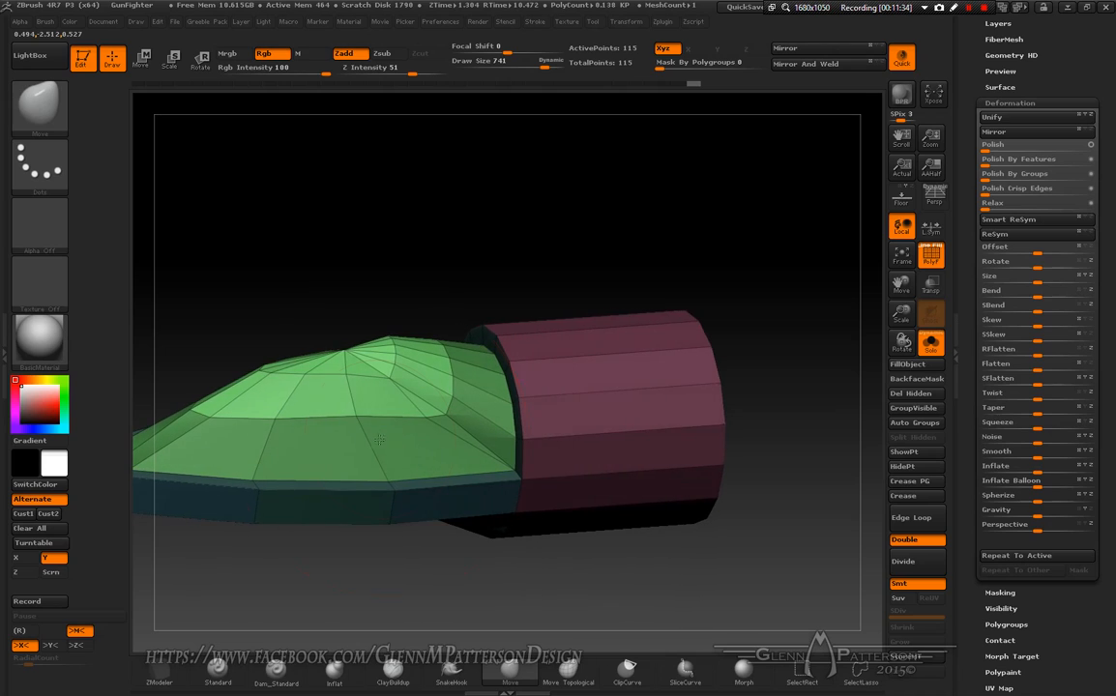
- Clear the mask from the whole model and check the canopy's shape from several angles
key("ctrl")
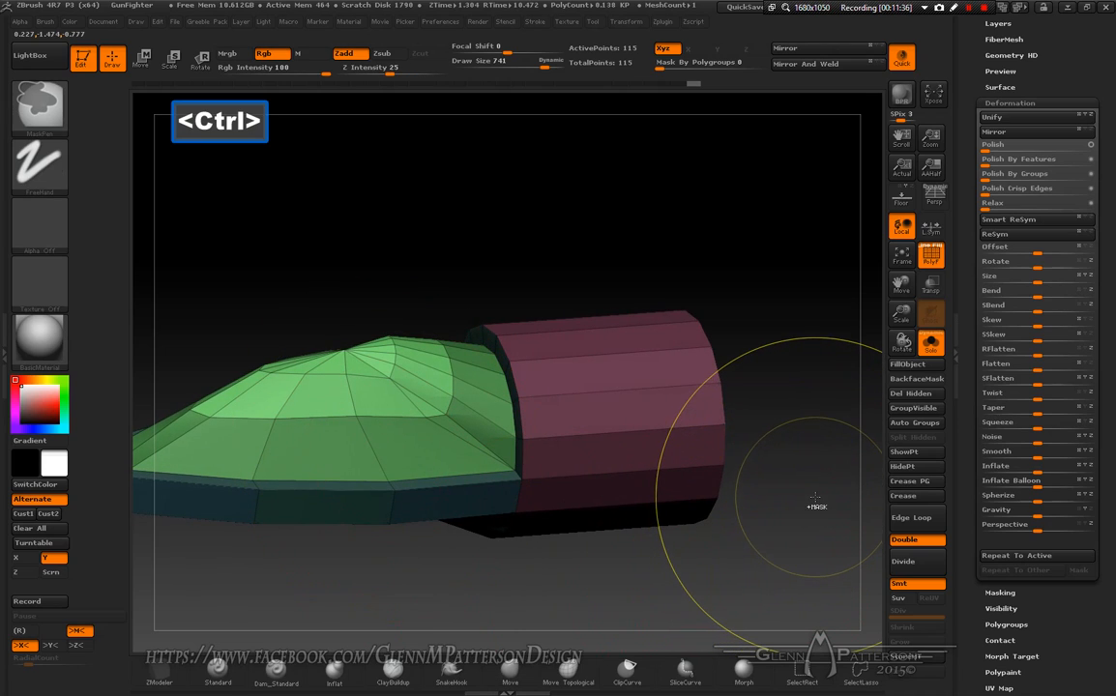
left_click_drag(771, 566, 769, 567, "ctrl")
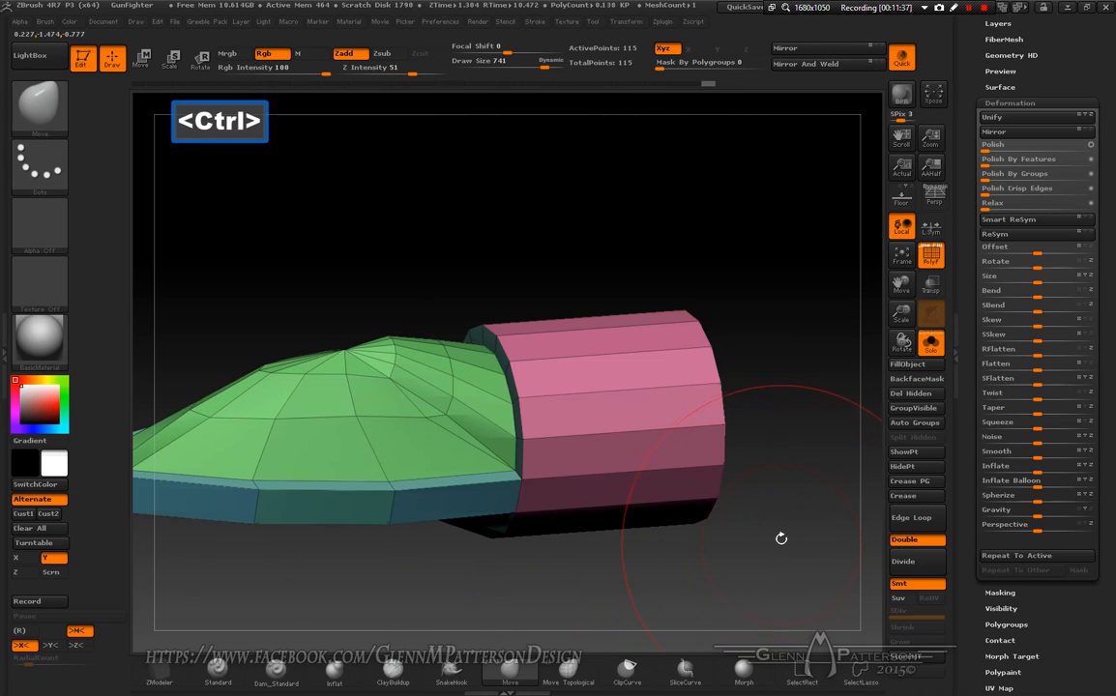
left_click_drag(776, 569, 798, 597)
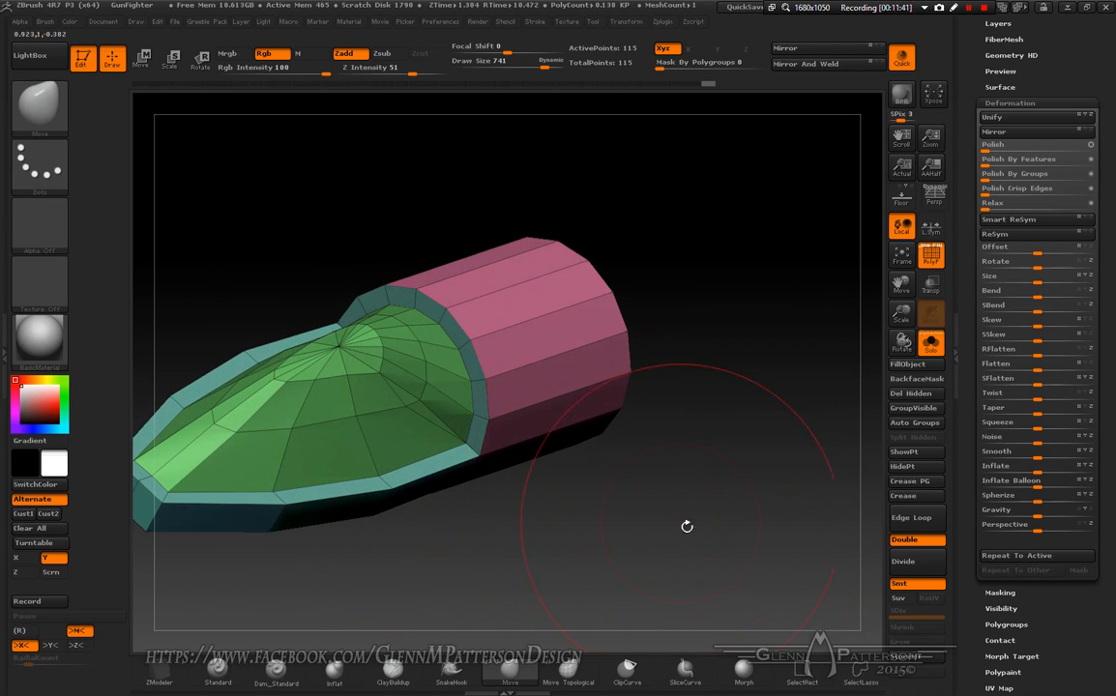
left_click_drag(684, 525, 693, 536)
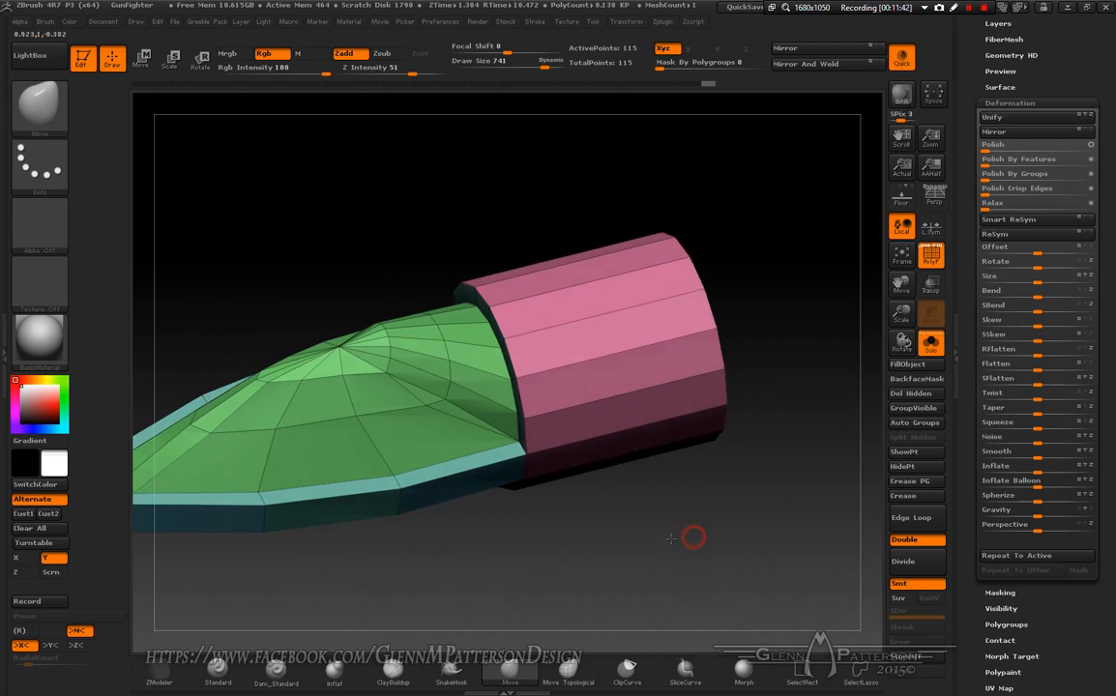
- Isolate the canopy polygroup, invert the visibility to the hull, and split the hidden canopy off into its own subtool
left_click(303, 376, "ctrl+shift")
mouse_move(592, 500)
left_mouse_down()
mouse_move(598, 509)
mouse_move(611, 493)
left_mouse_up()
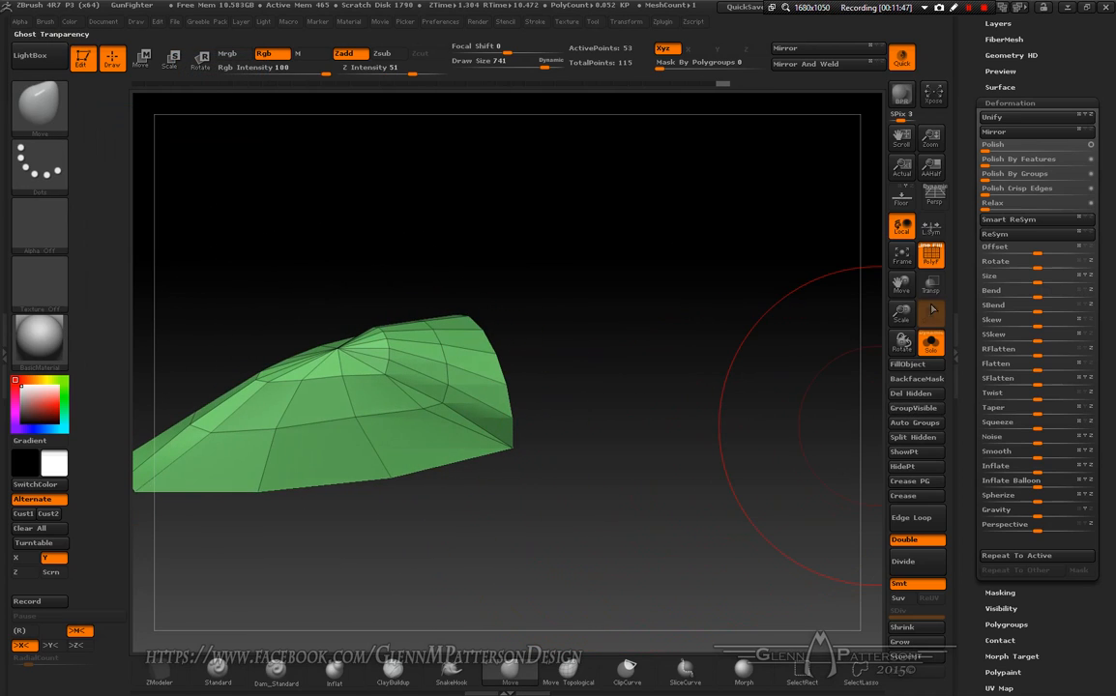
left_click_drag(1072, 60, 1081, 167)
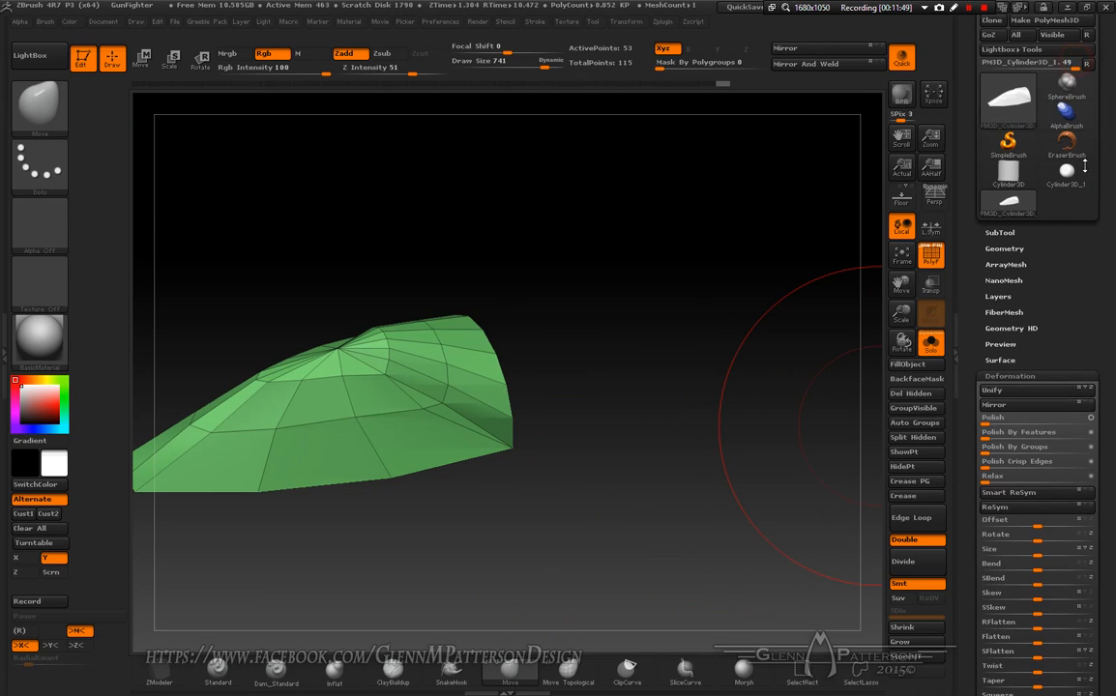
left_click(1003, 235)
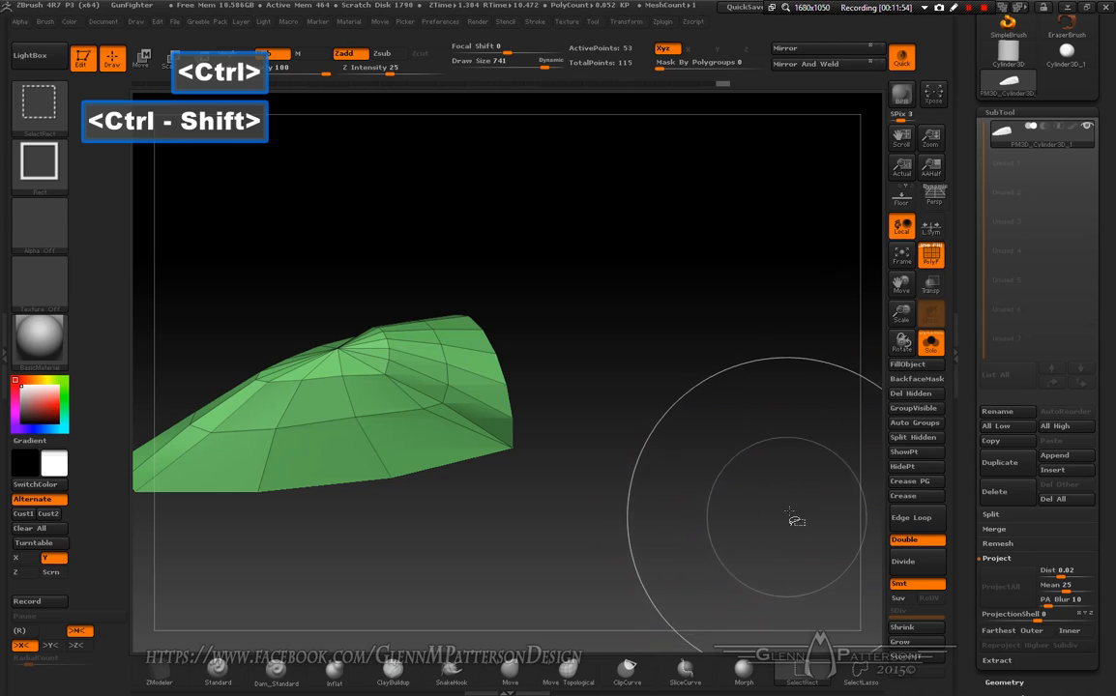
mouse_move(795, 511)
left_mouse_down("ctrl+shift")
mouse_move(725, 566)
mouse_move(668, 552)
left_mouse_up("ctrl+shift")
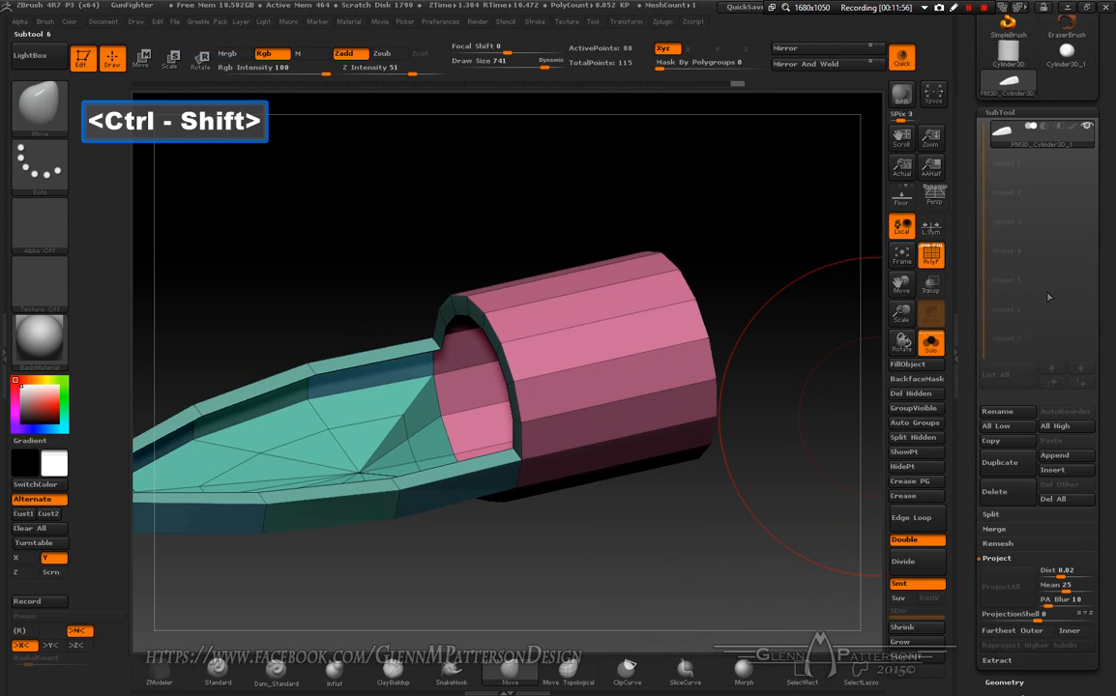
left_click(990, 515)
left_click(1005, 528)
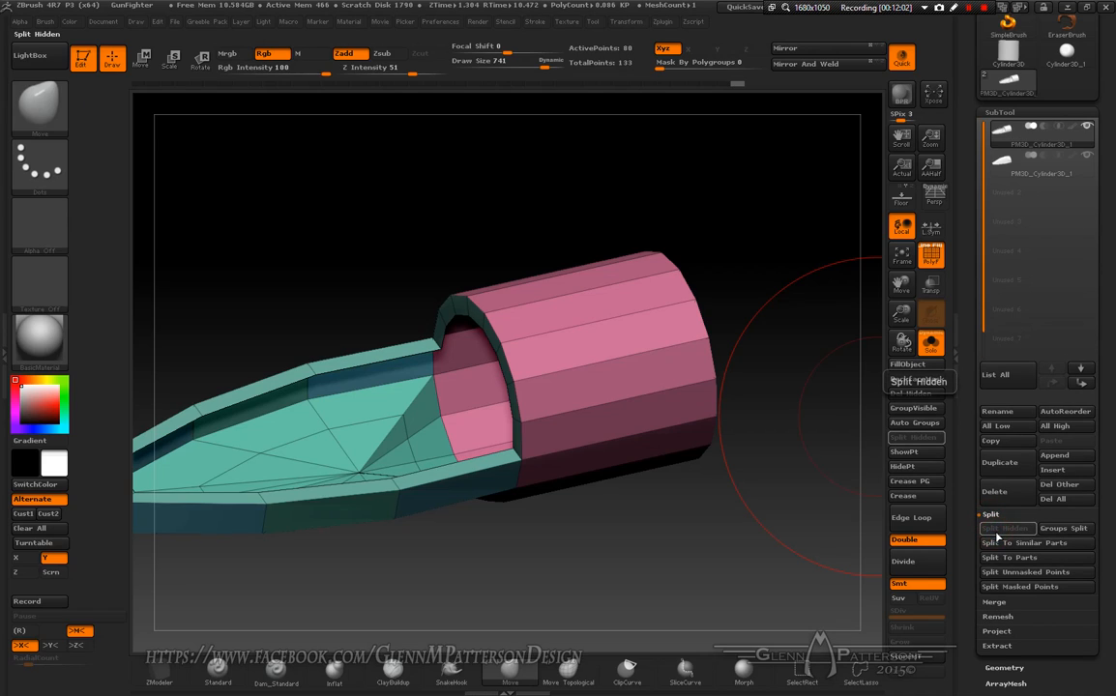
left_click(930, 343)
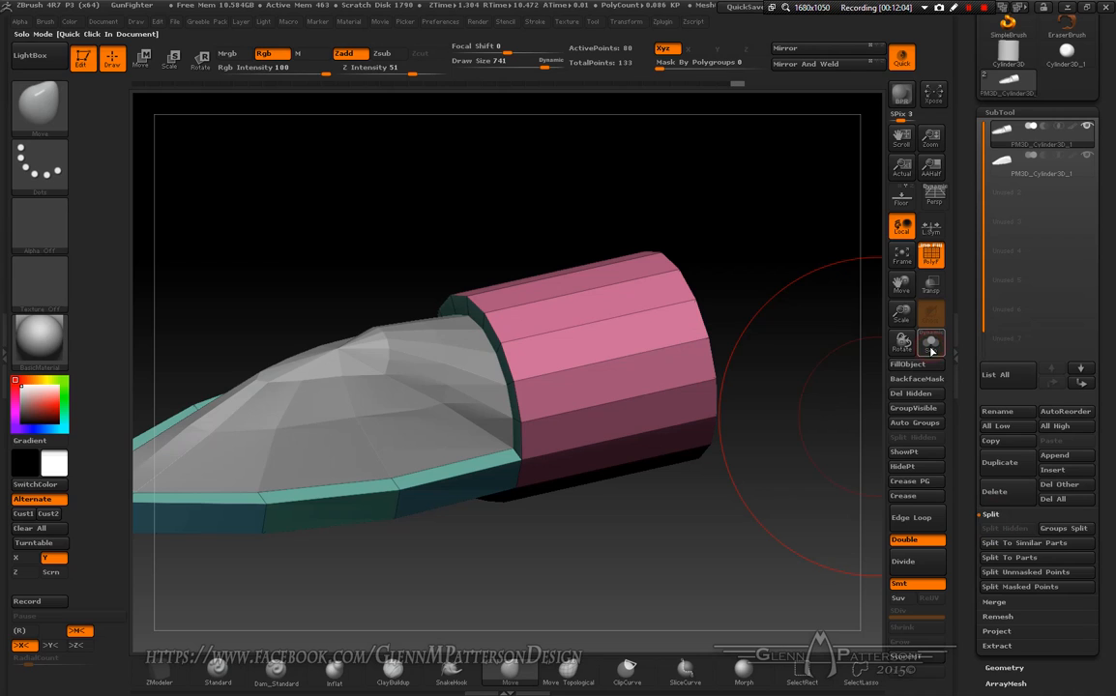
left_click_drag(754, 522, 719, 569)
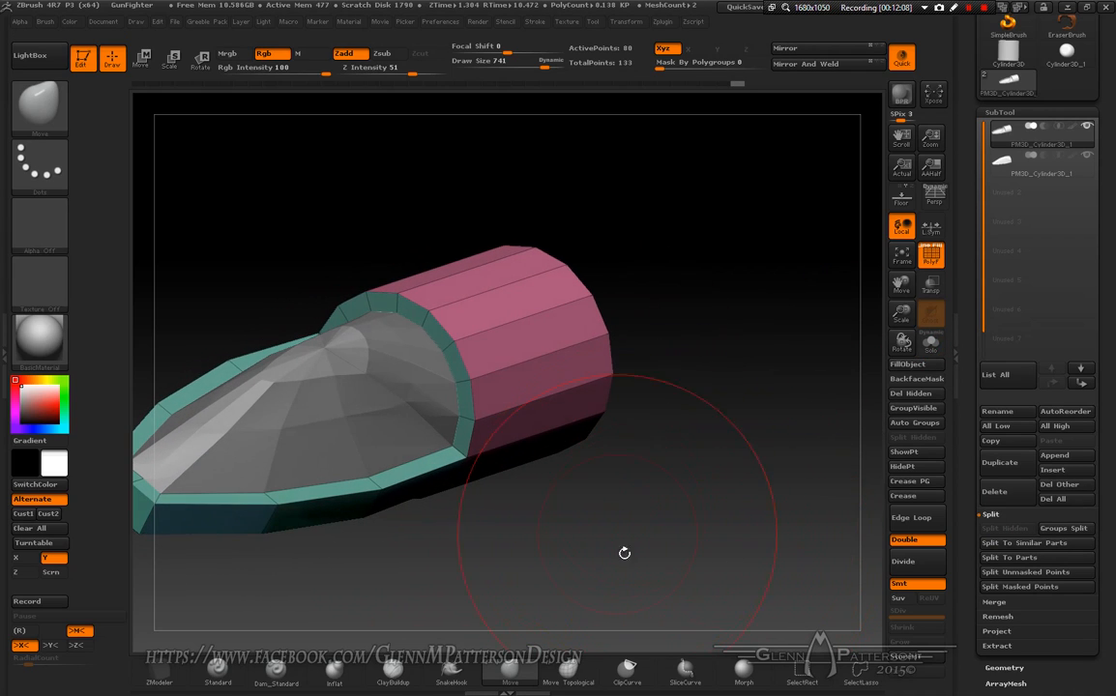
- Undo the hull subtool's edits back to the flat cockpit surface from before the canopy was raised, then show both subtools together
left_click(930, 344)
left_click_drag(697, 510, 708, 542)
key("ctrl")
key("ctrl")
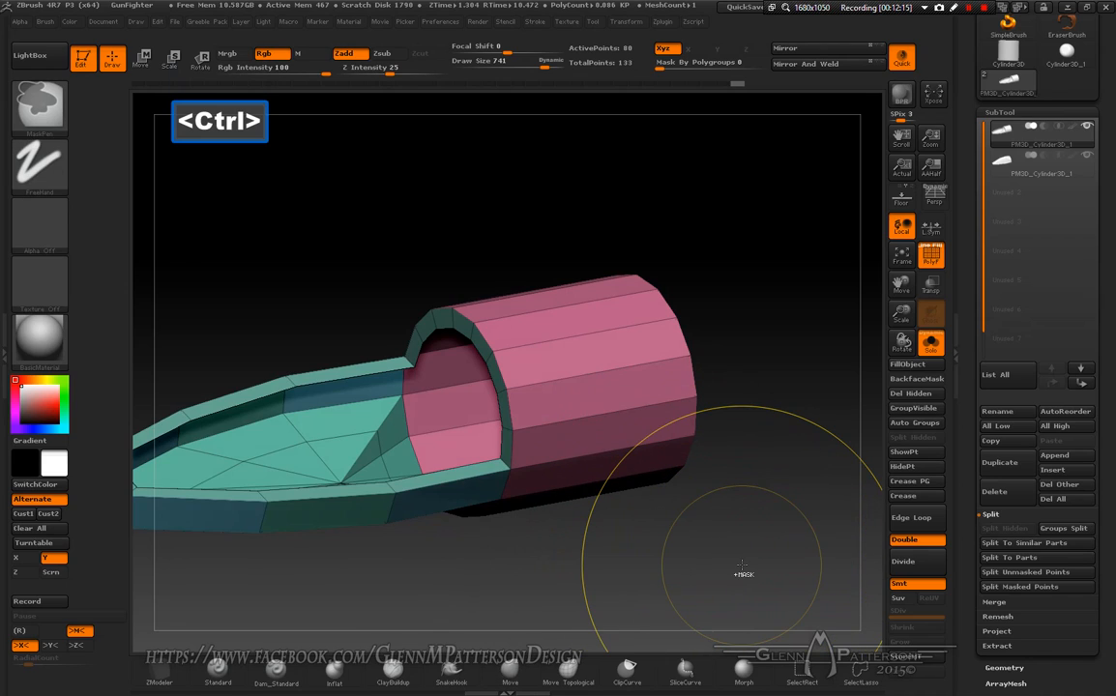
key("ctrl+z")
key("ctrl+z")
key("ctrl+z")
key("ctrl+z")
key("ctrl+z")
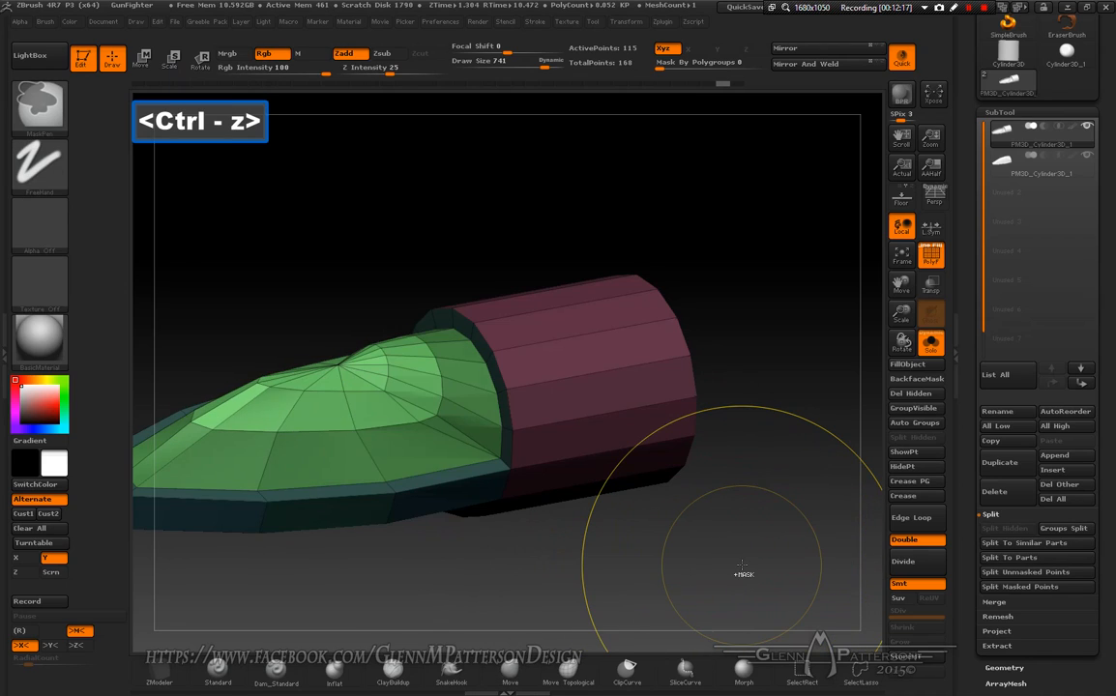
key("ctrl+z")
key("ctrl+z")
key("ctrl+z")
key("ctrl+z")
key("ctrl+z")
key("ctrl+z")
key("ctrl+z")
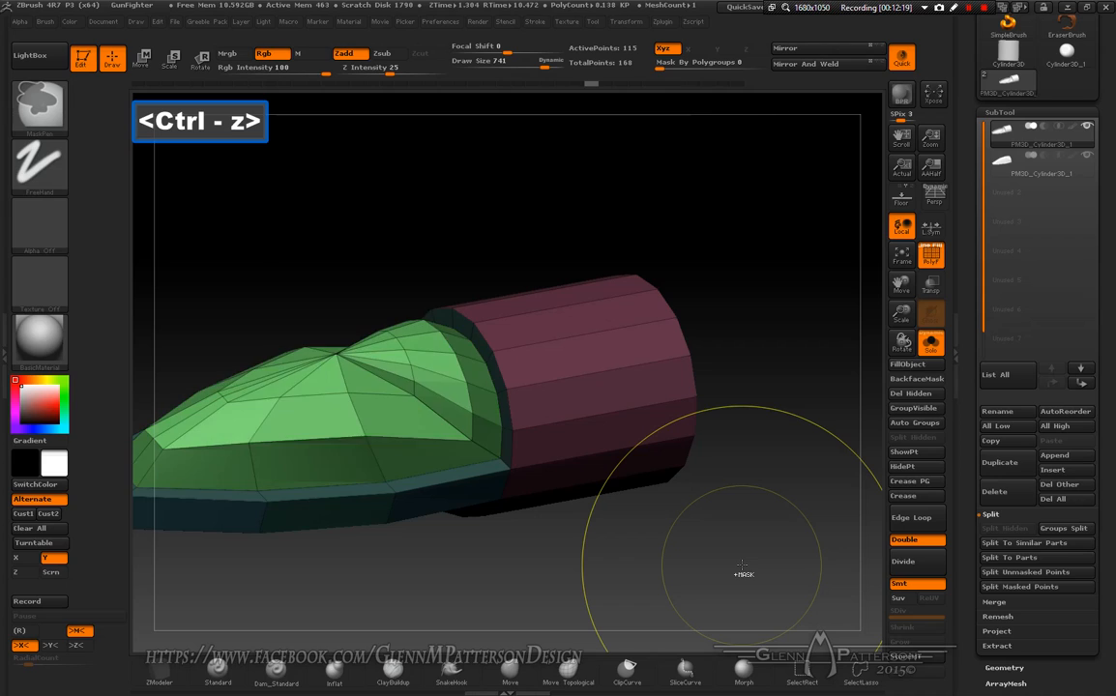
key("ctrl+z")
key("ctrl+z")
key("ctrl+z")
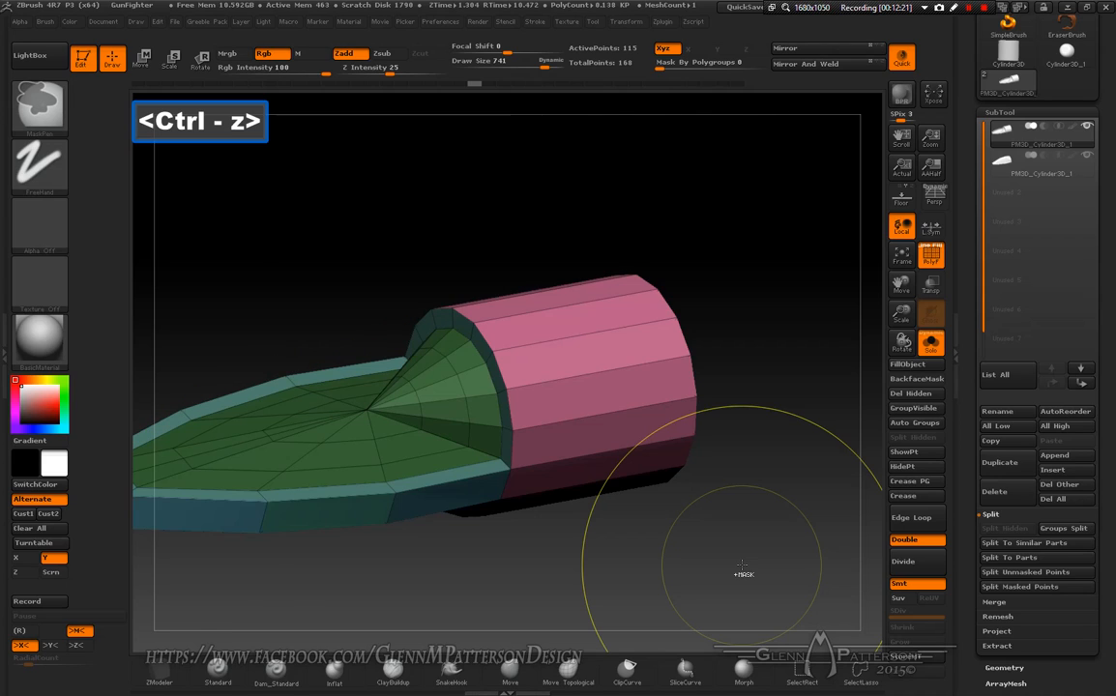
key("ctrl+z")
key("ctrl+z")
key("ctrl+z")
key("ctrl+z")
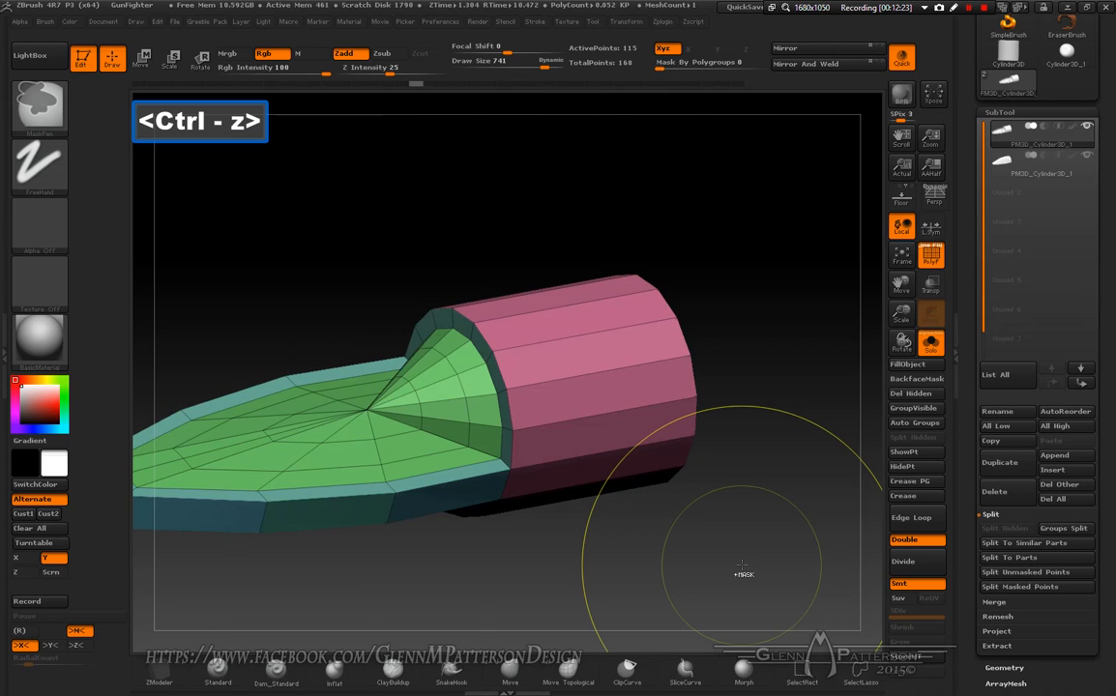
key("ctrl+z")
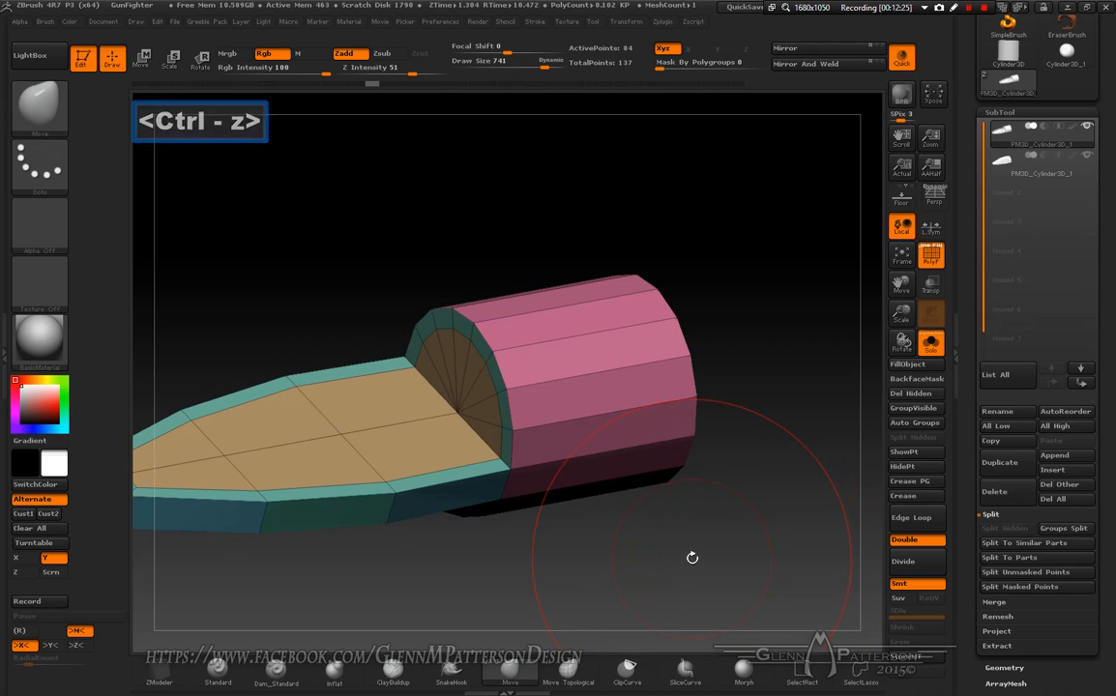
left_click_drag(691, 558, 789, 423)
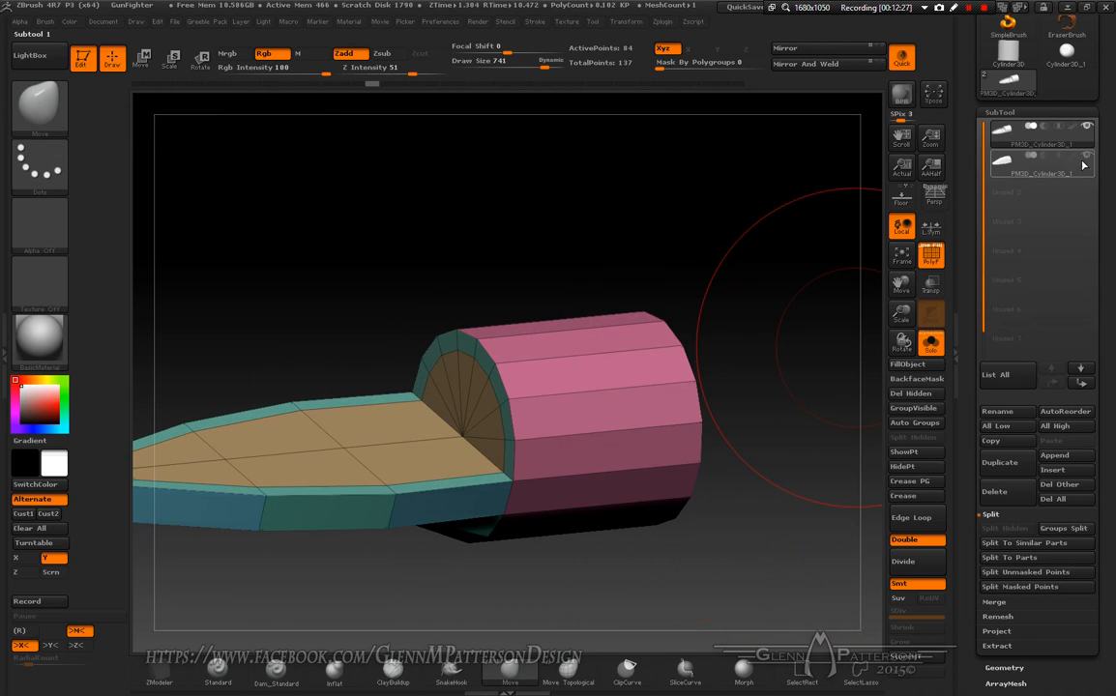
left_click(930, 344)
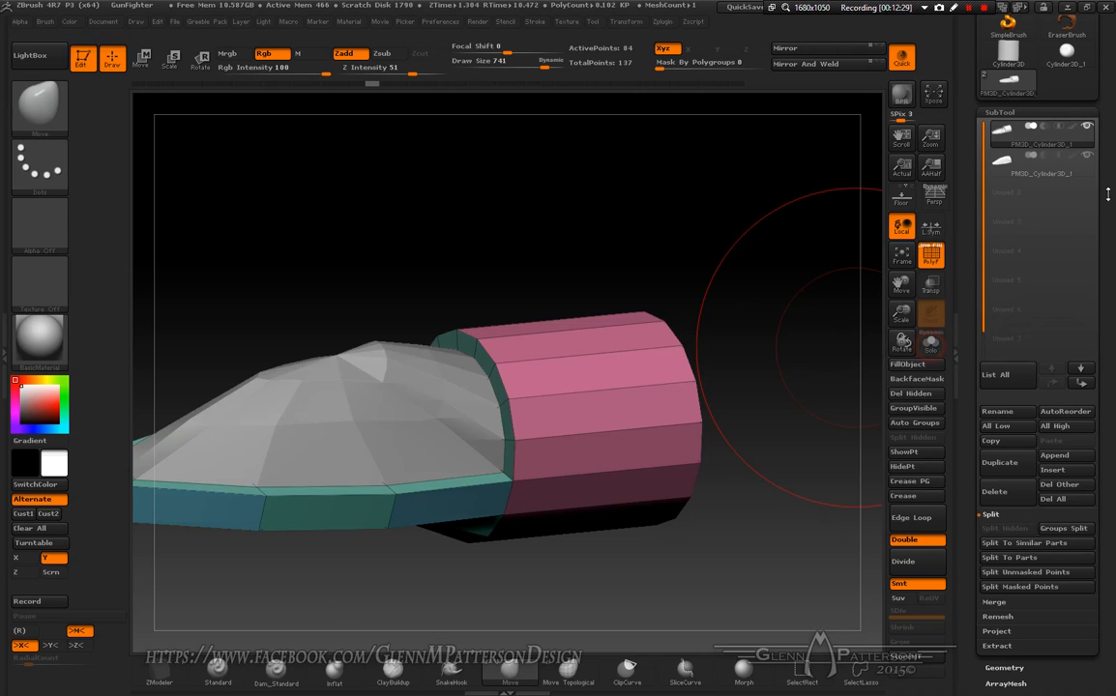
- Make the canopy the active subtool and inspect its profile against the hull from the side and at an angle
left_click(1085, 172)
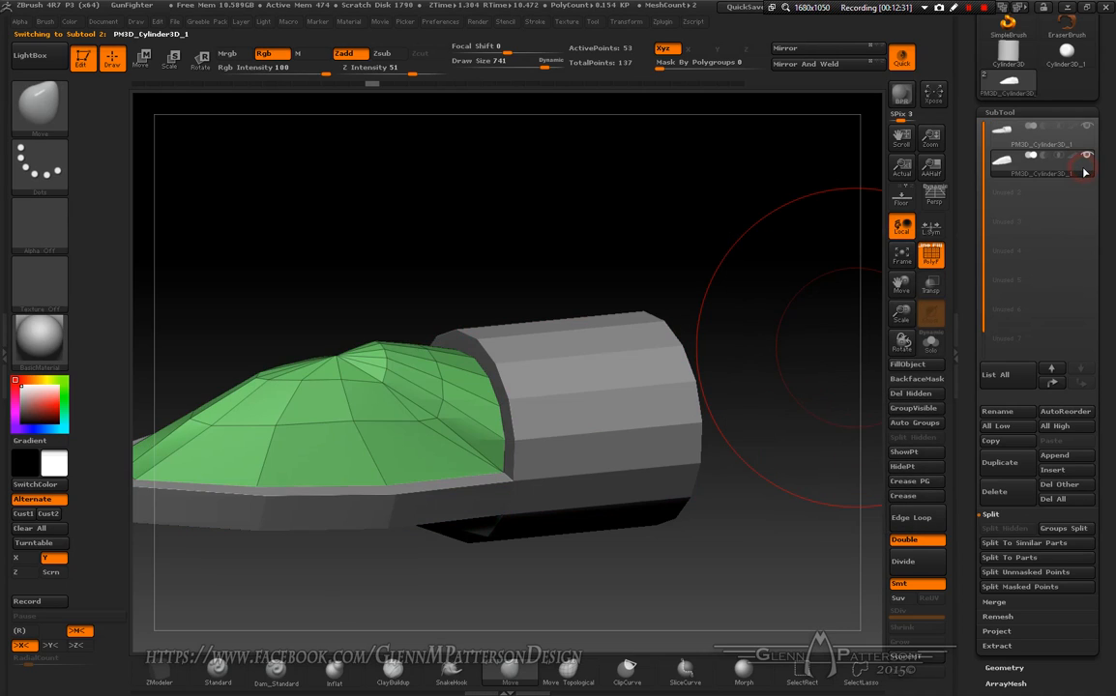
left_click_drag(775, 614, 750, 528, "shift")
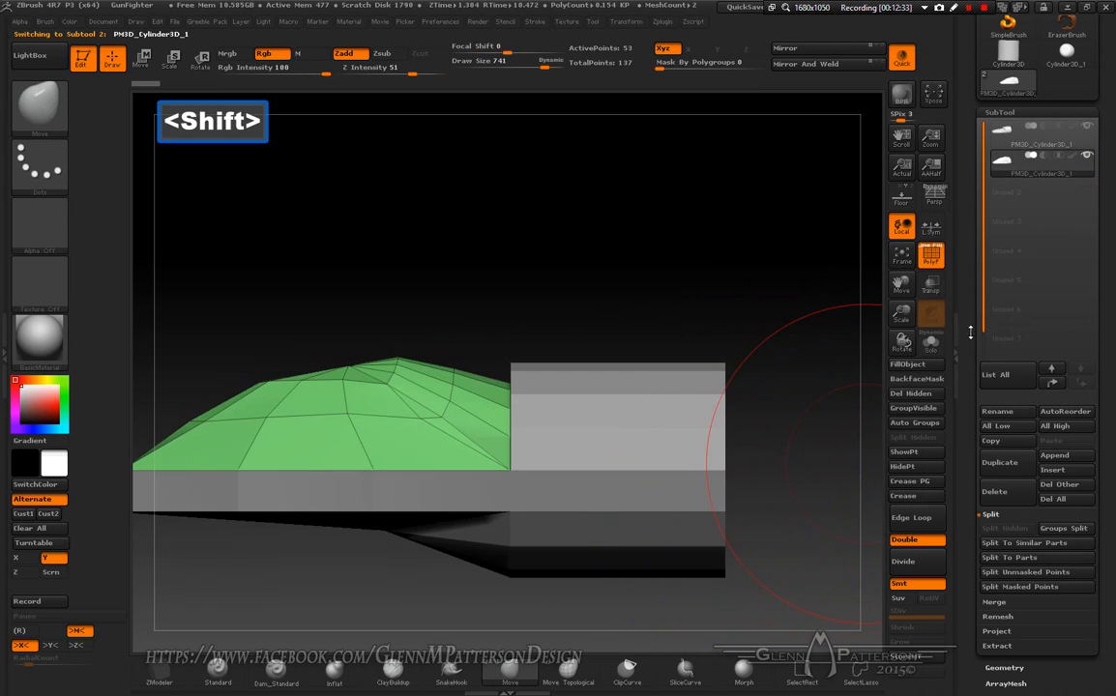
left_click_drag(902, 284, 964, 291)
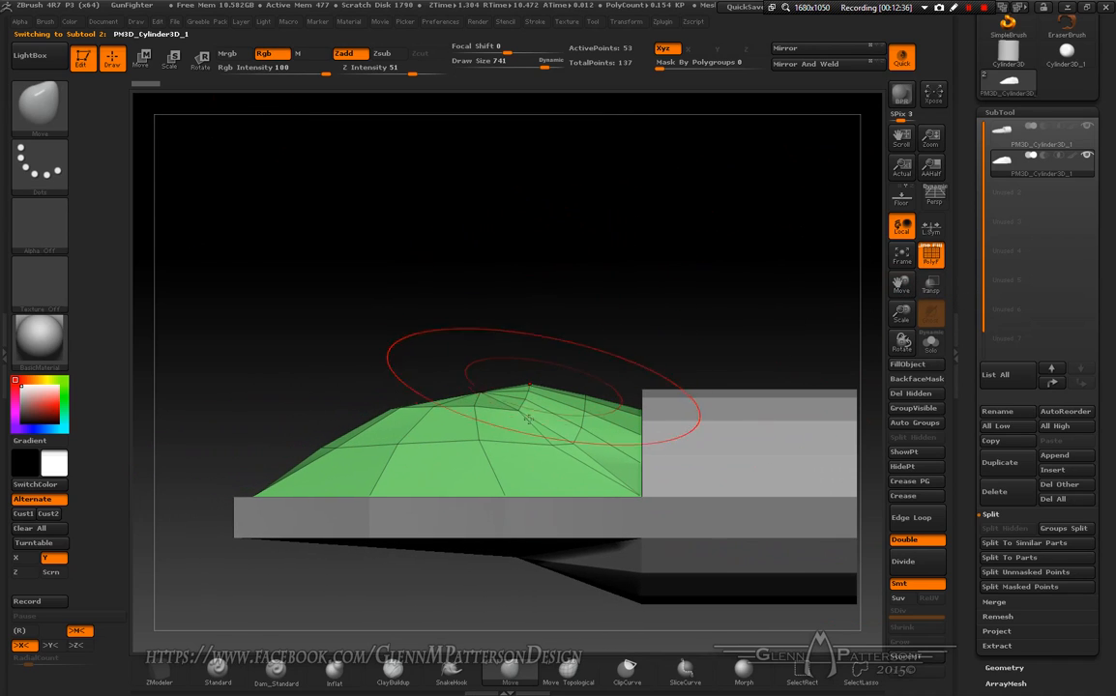
mouse_move(484, 407)
right_mouse_down()
mouse_move(588, 503)
mouse_move(564, 514)
mouse_move(554, 497)
mouse_move(585, 496)
mouse_move(519, 407)
right_mouse_up()
key("shift")
- Remesh the canopy with ZRemesher, using the Same polygon count and FreezeBorder, and inspect the new topology
left_click_drag(1113, 229, 1112, 169)
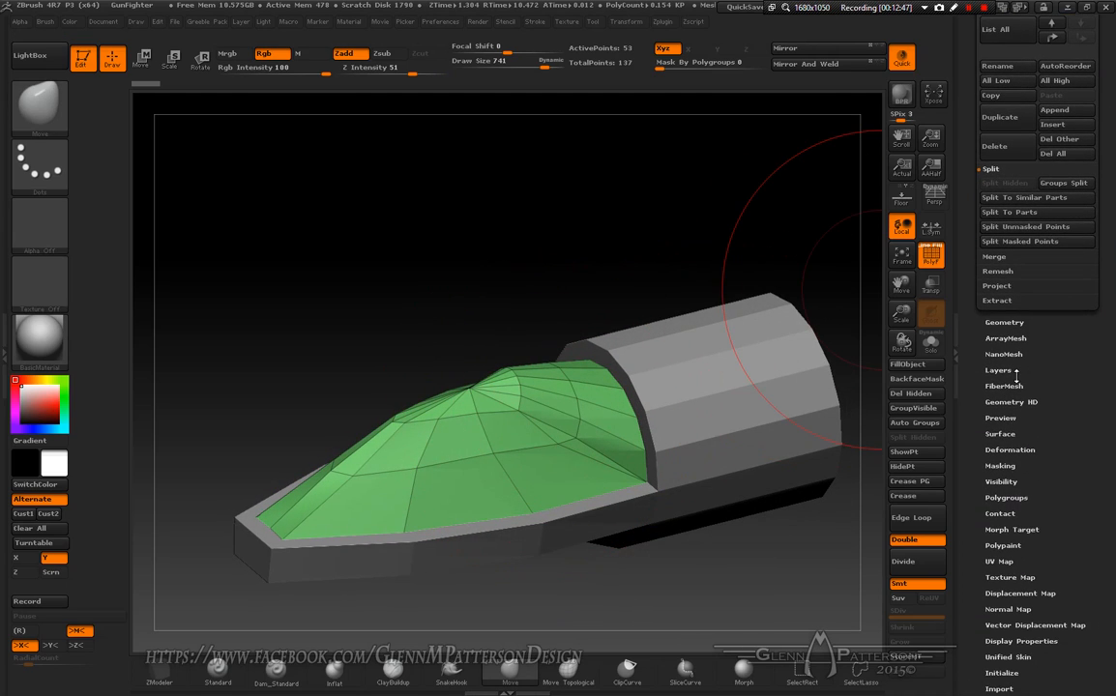
left_click(1004, 322)
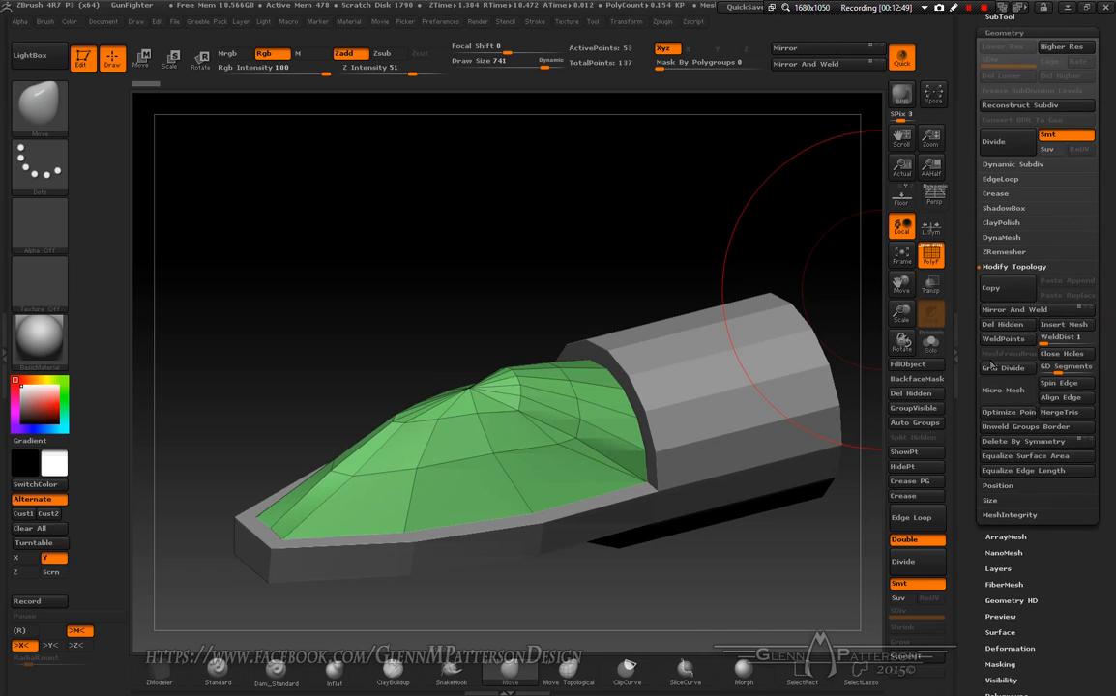
left_click(1004, 253)
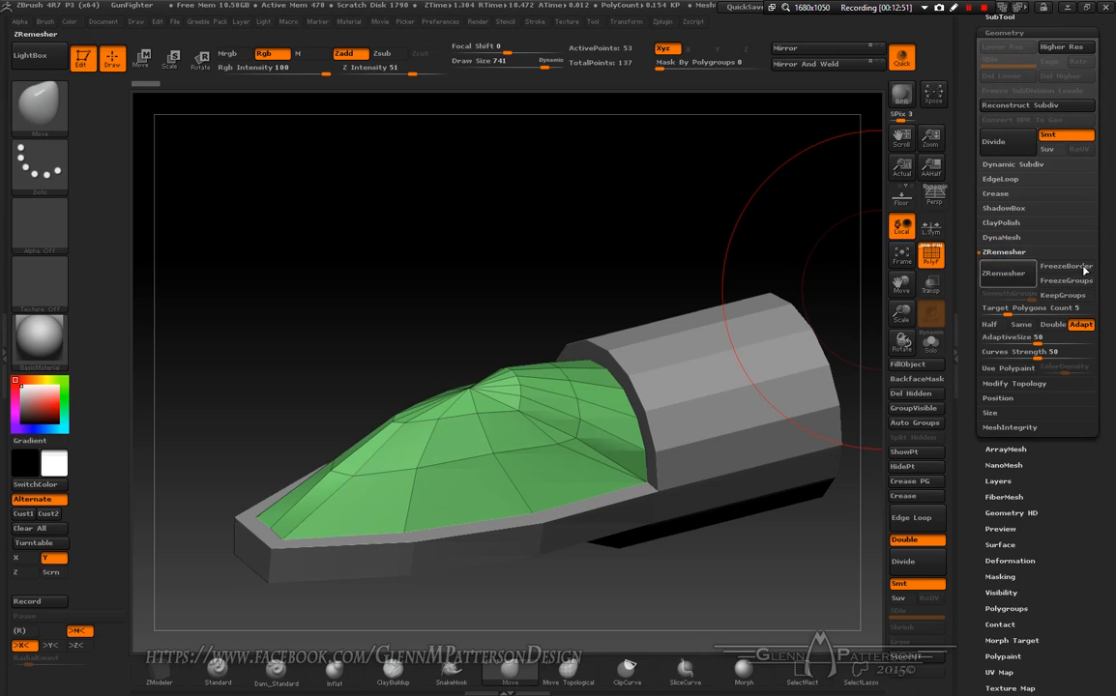
left_click(1021, 324)
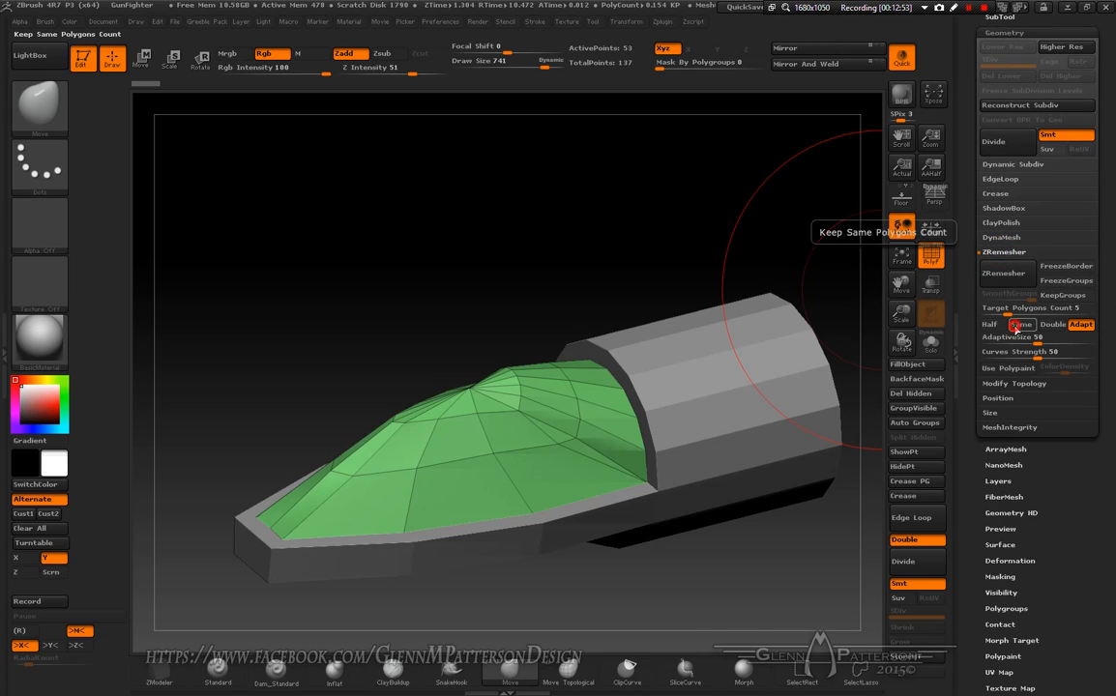
left_click(1070, 266)
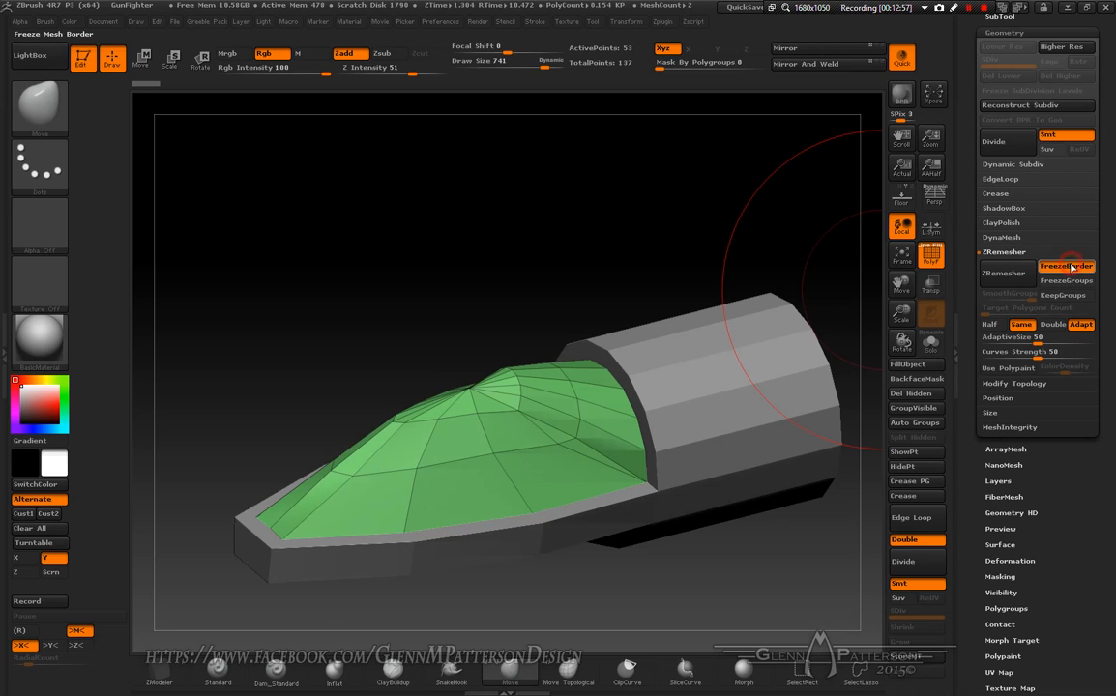
left_click(1012, 275)
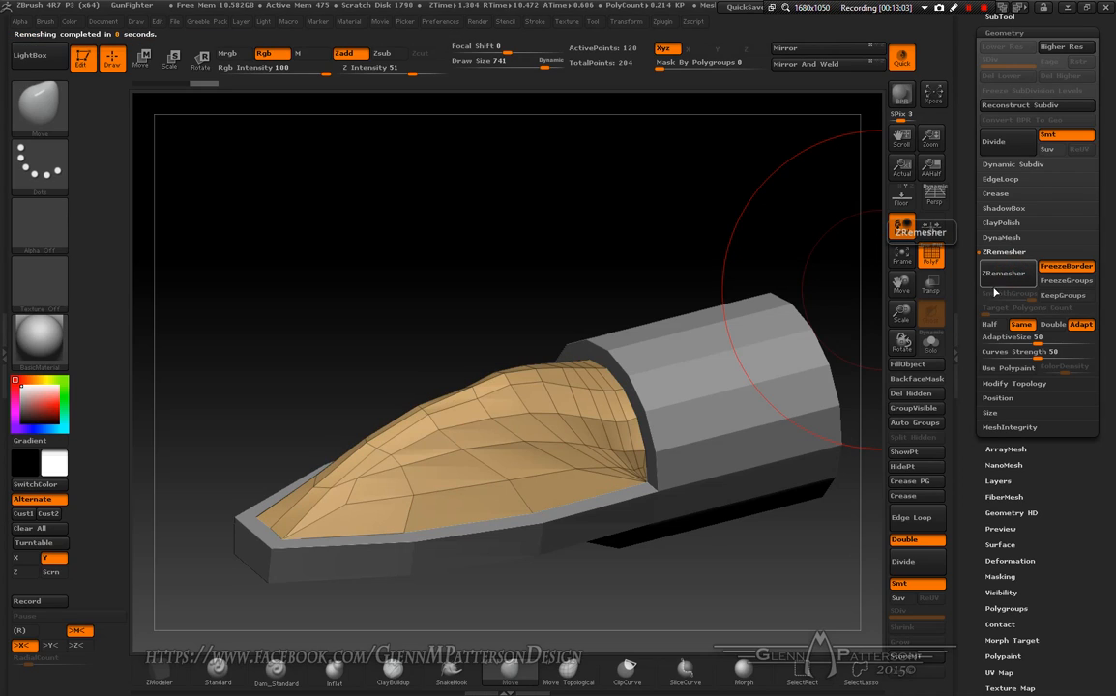
left_click_drag(778, 567, 871, 434)
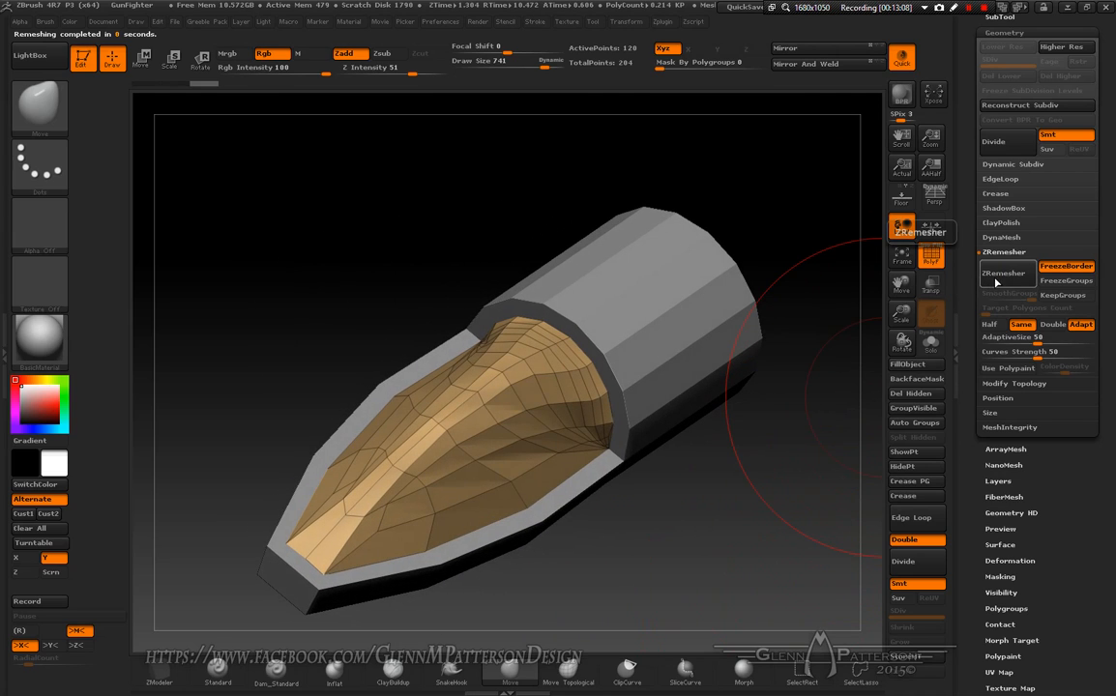
- Remesh the canopy again with ZRemesher set to Half and smooth its surface near the rear edge
left_click(990, 326)
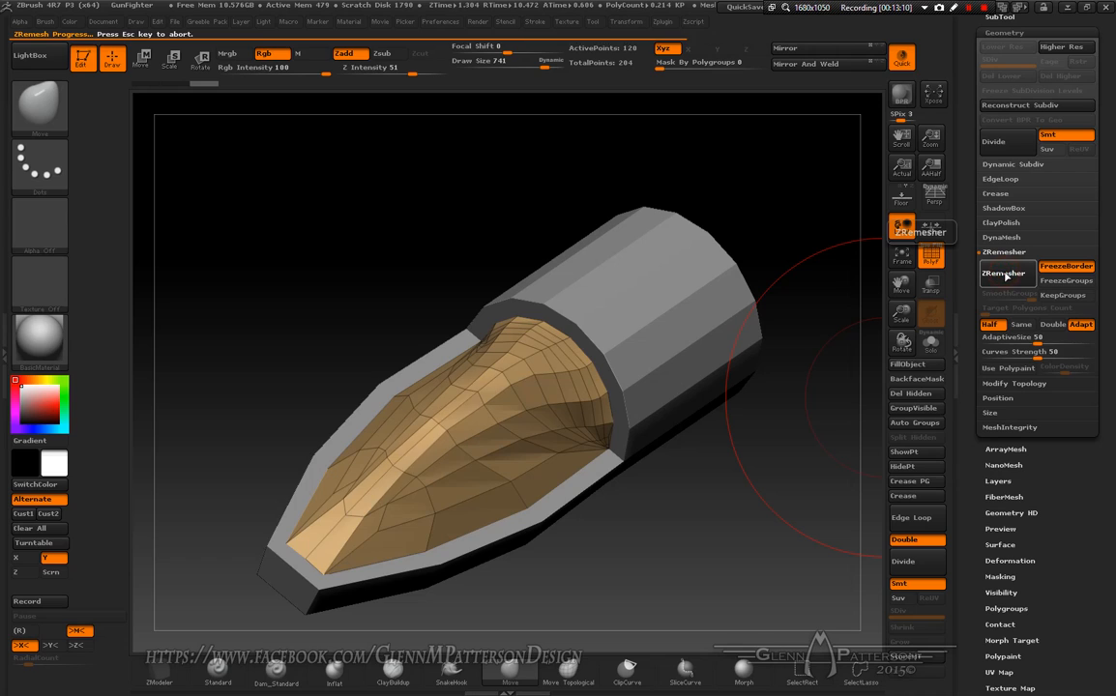
left_click_drag(640, 511, 686, 483)
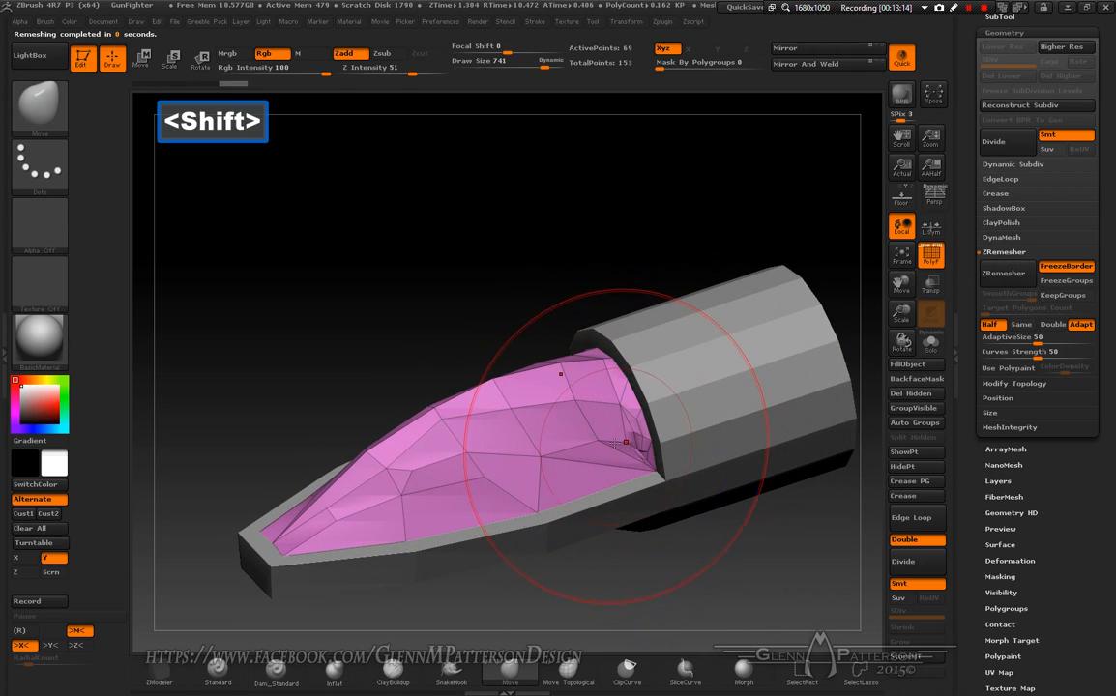
left_click_drag(607, 444, 618, 441, "shift")
- Undo the smoothing and both ZRemesher passes on the canopy, back to its original topology
key("ctrl+z")
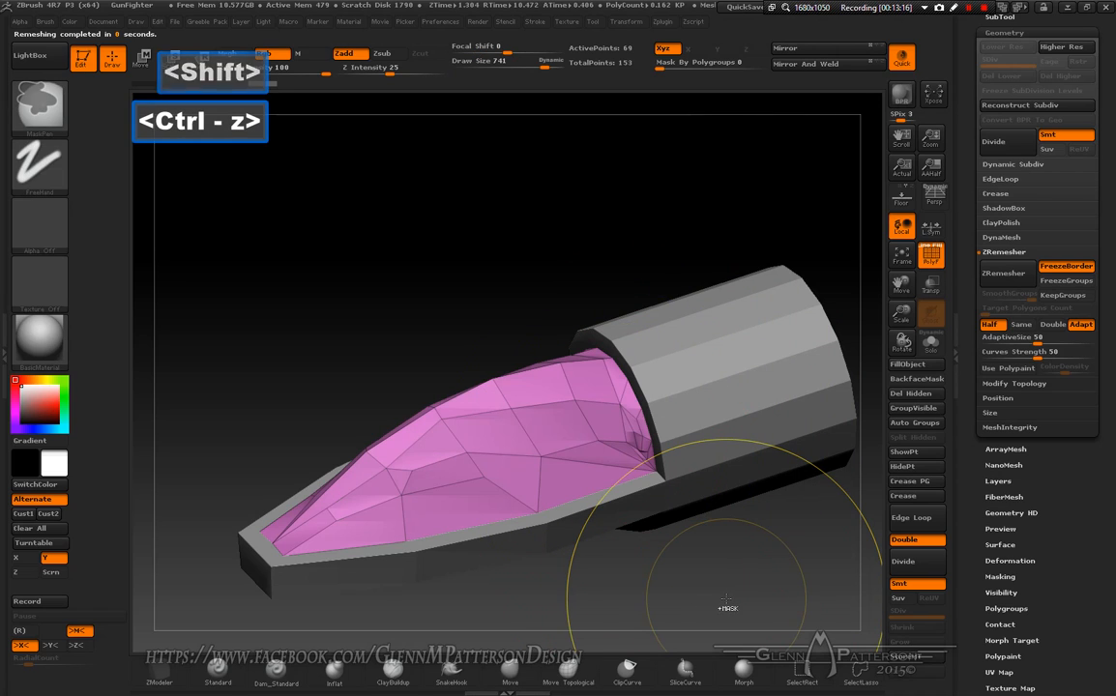
key("ctrl+z")
key("ctrl+z")
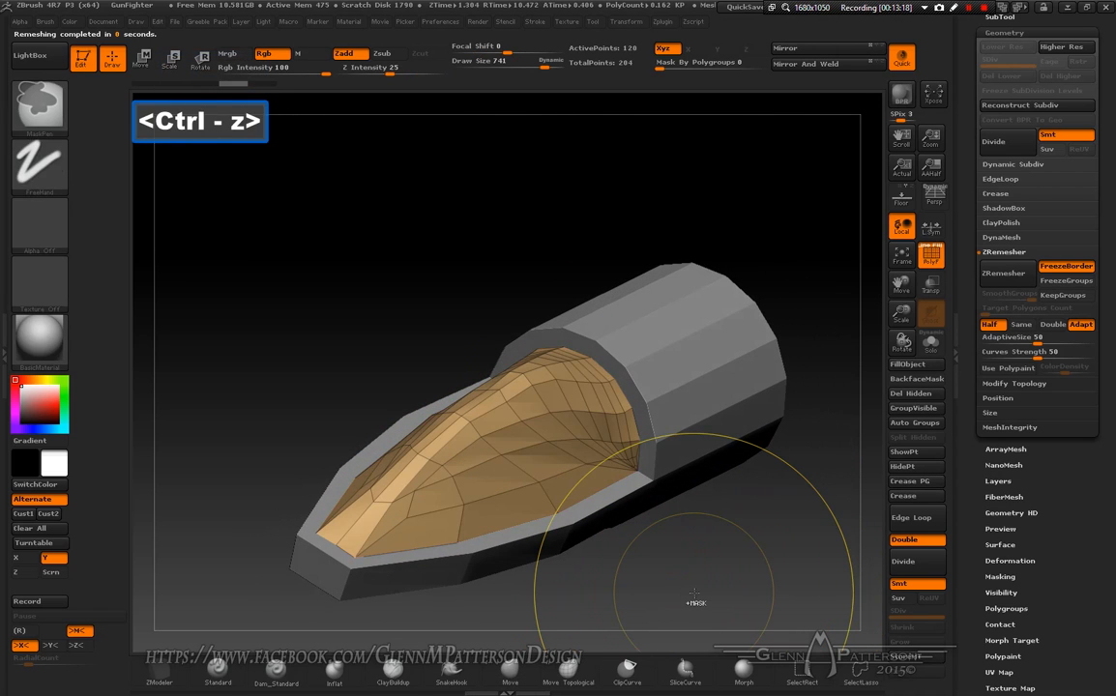
key("ctrl+z")
key("ctrl+z")
left_click_drag(691, 565, 740, 600)
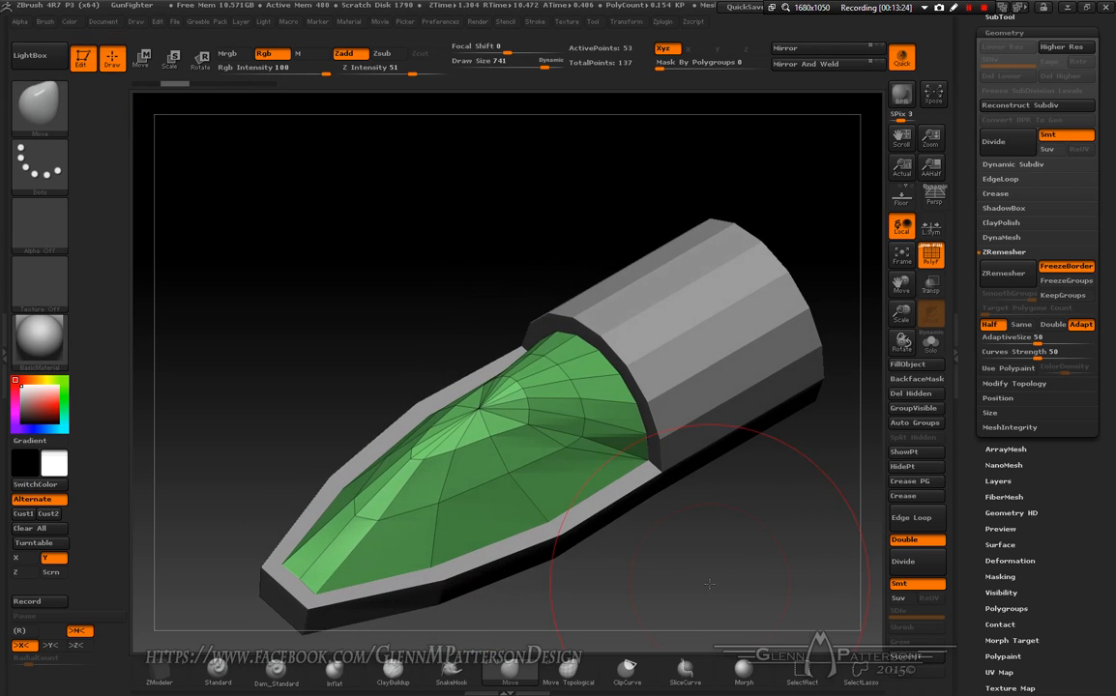
- Switch to the ZModeler brush and set its edge action to insert multiple edge loops
left_click(156, 671)
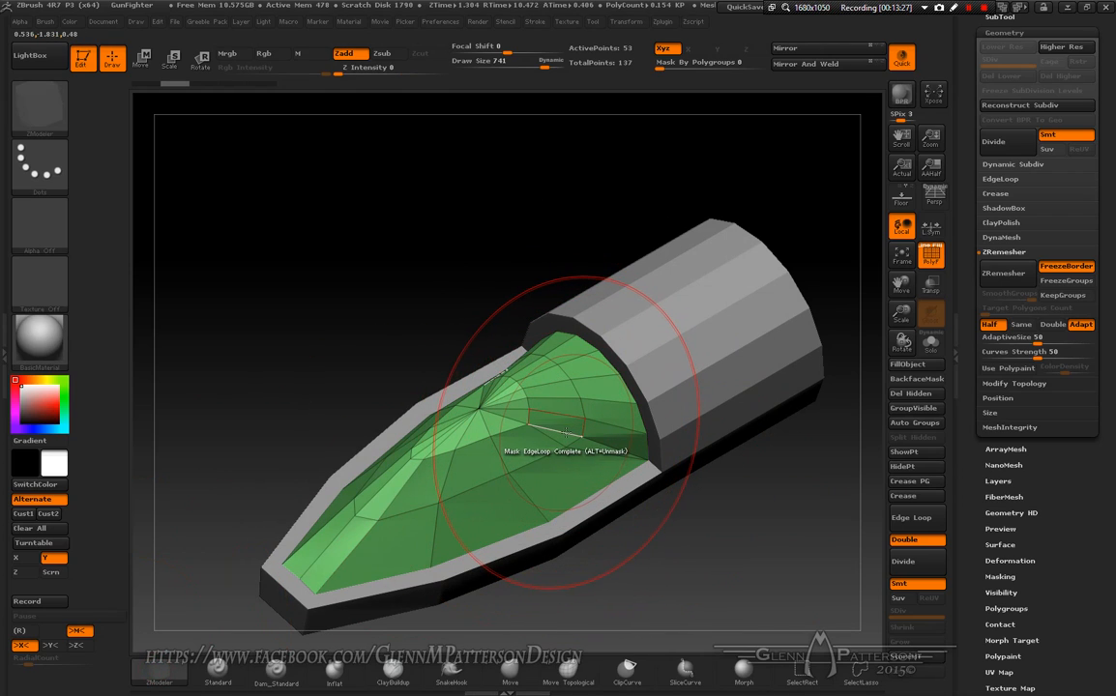
key("space")
left_click(565, 336)
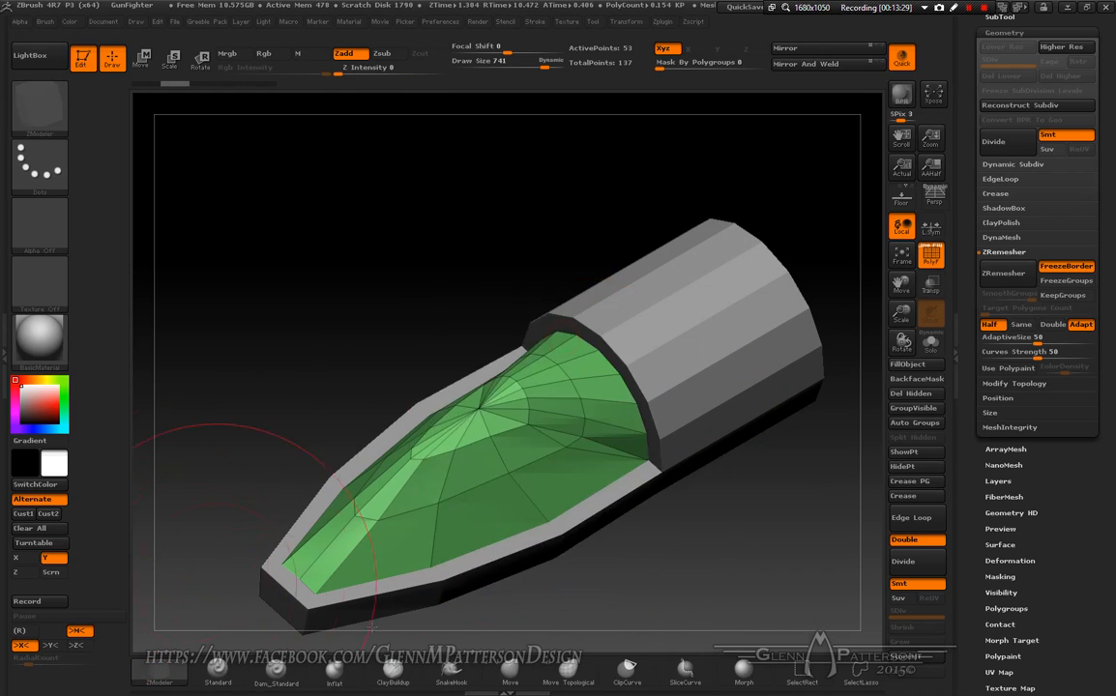
- Try deleting an edge loop just behind the canopy's peak, inspect the resulting shape, and undo the deletion
key("alt")
left_click(563, 432, "alt")
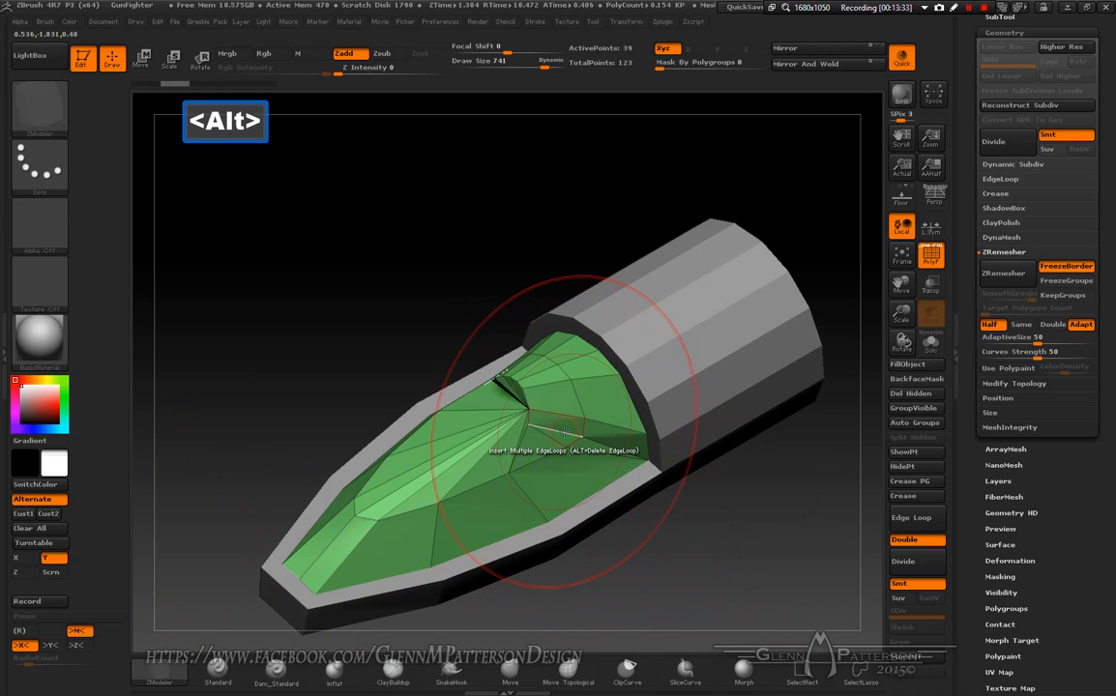
right_click_drag(563, 455, 587, 465)
key("ctrl+z")
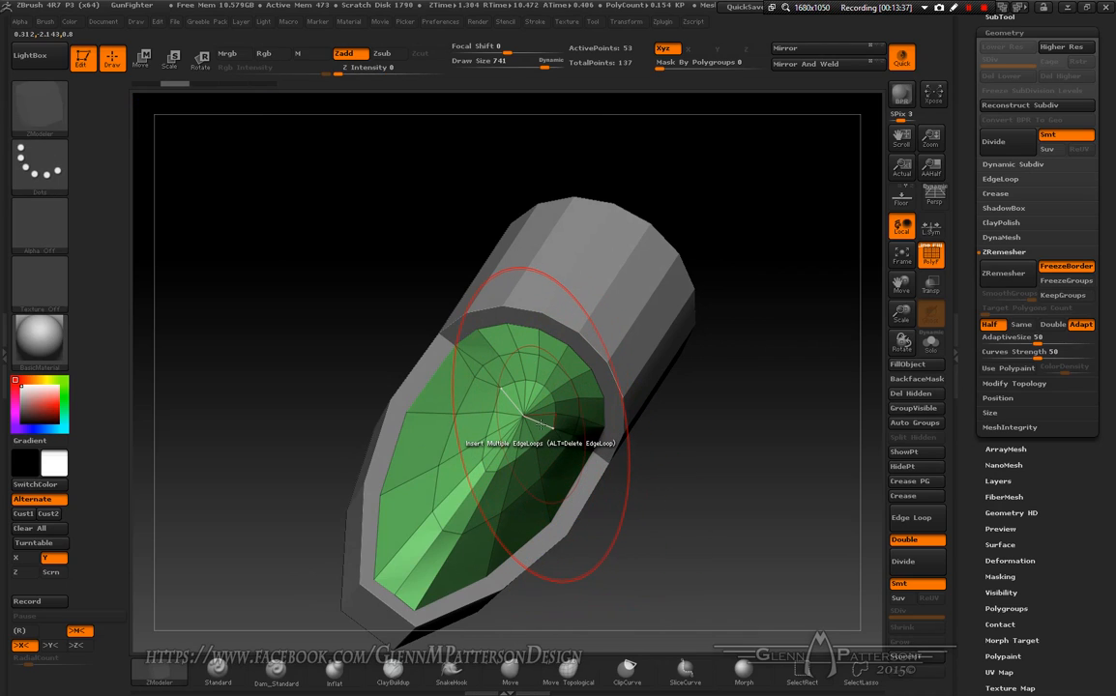
- Delete the edge loop through the edge directly beside the canopy's peak
left_click(537, 423, "alt")
mouse_move(537, 467)
right_mouse_down()
mouse_move(455, 469)
mouse_move(530, 447)
mouse_move(521, 497)
right_mouse_up()
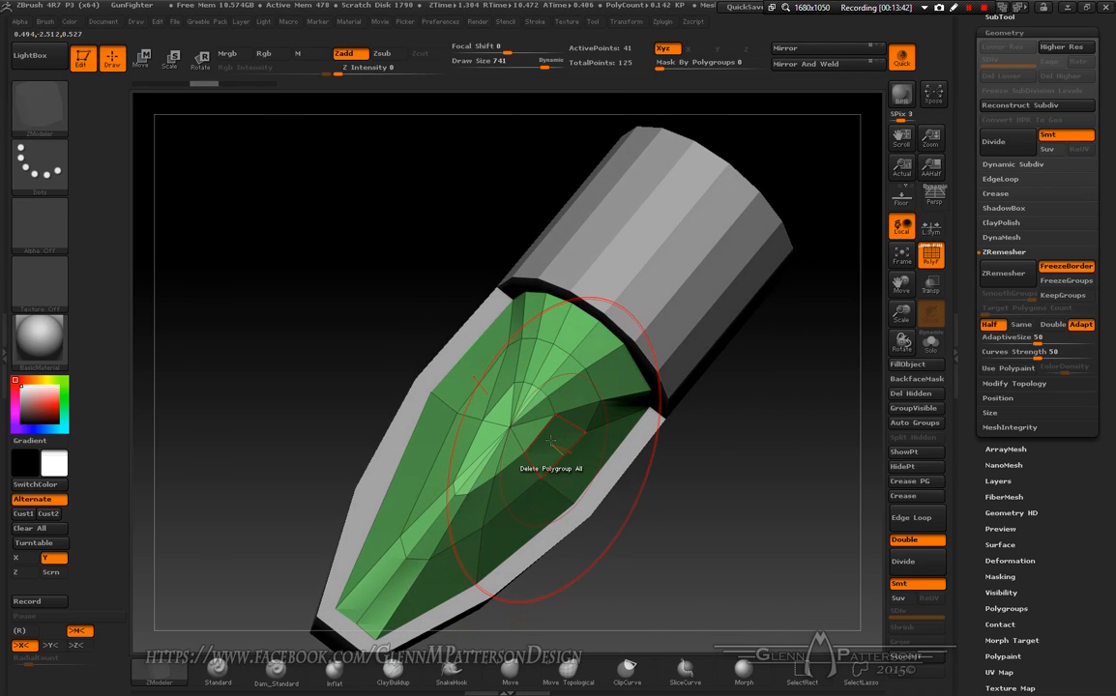
- Undo the edge loop deletions around the canopy's peak
key("ctrl+z")
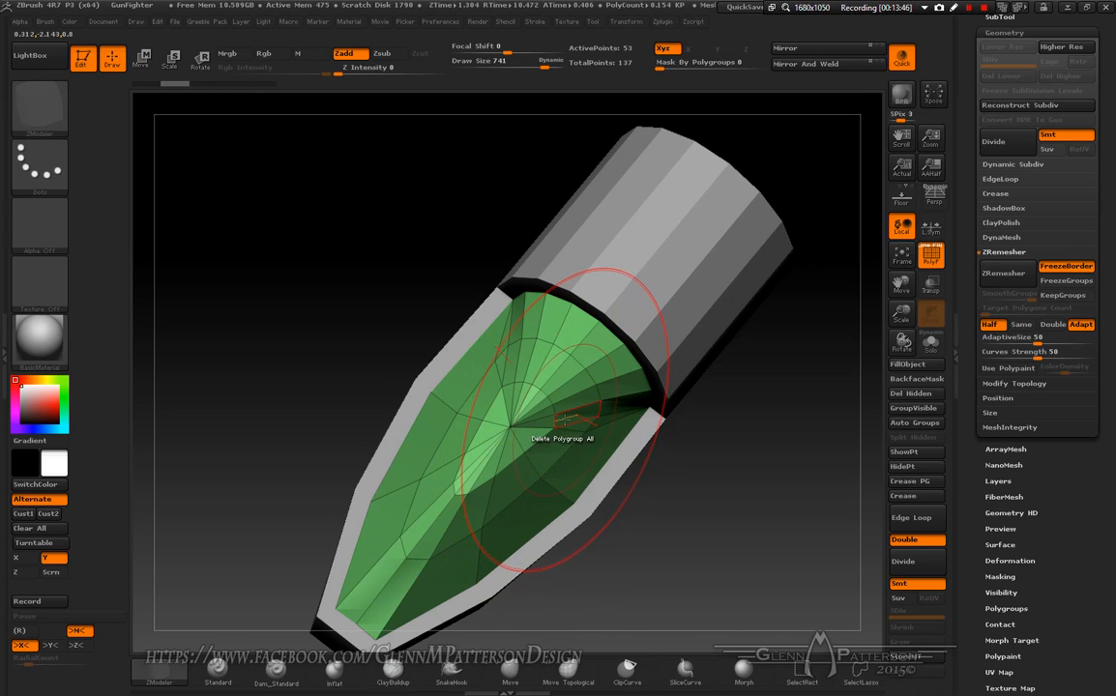
key("alt")
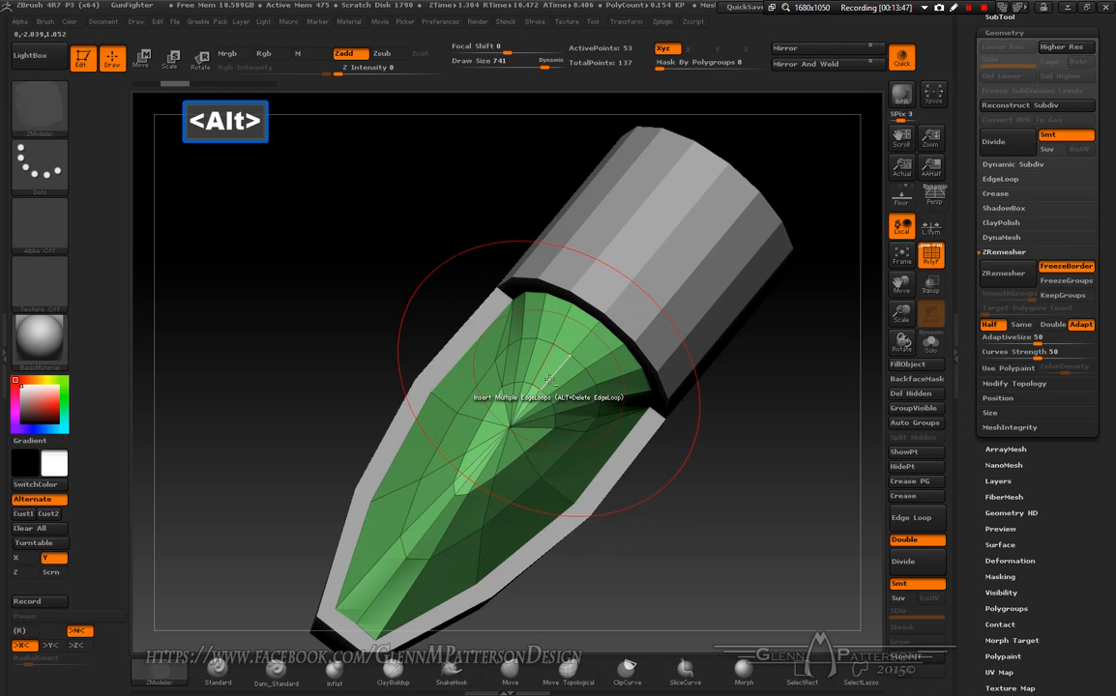
key("ctrl+z")
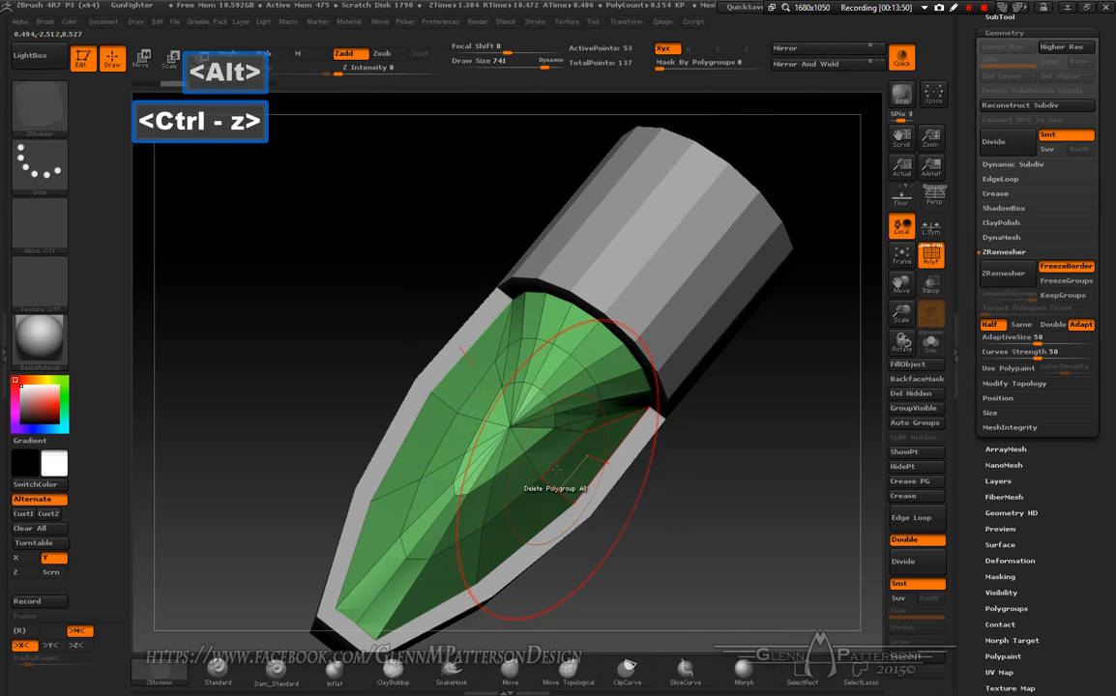
- Pull the canopy's peak forward and bulge its front section toward the nose with the Move brush
right_click_drag(520, 429, 469, 353)
mouse_move(581, 455)
right_mouse_down()
mouse_move(658, 512)
mouse_move(566, 469)
right_mouse_up()
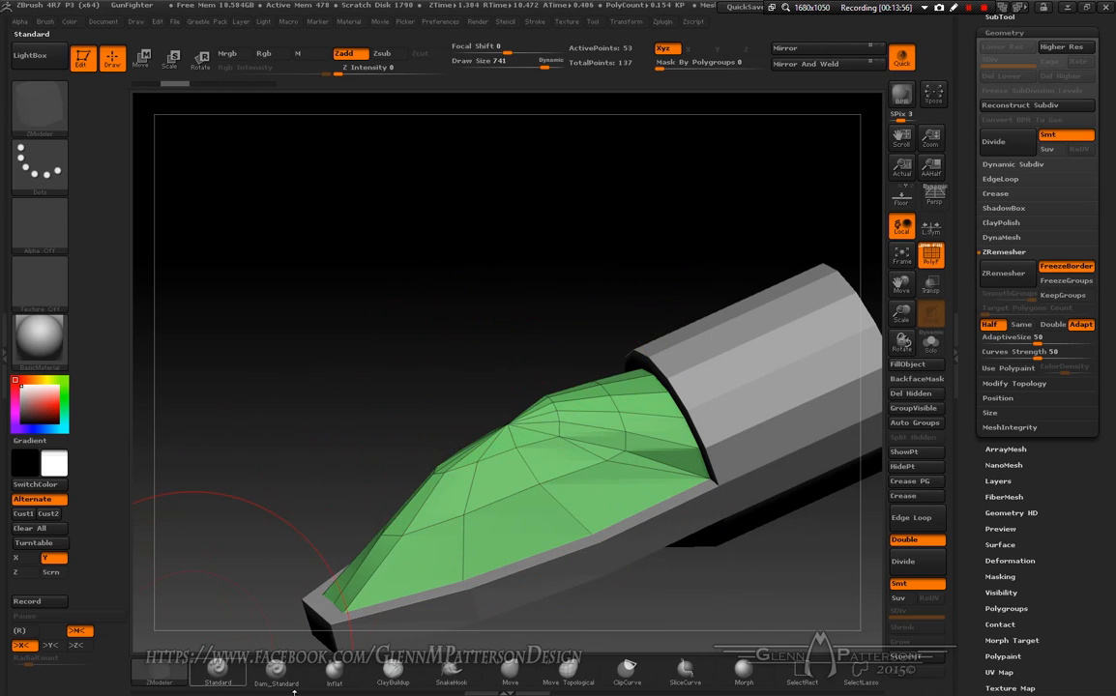
left_click(502, 677)
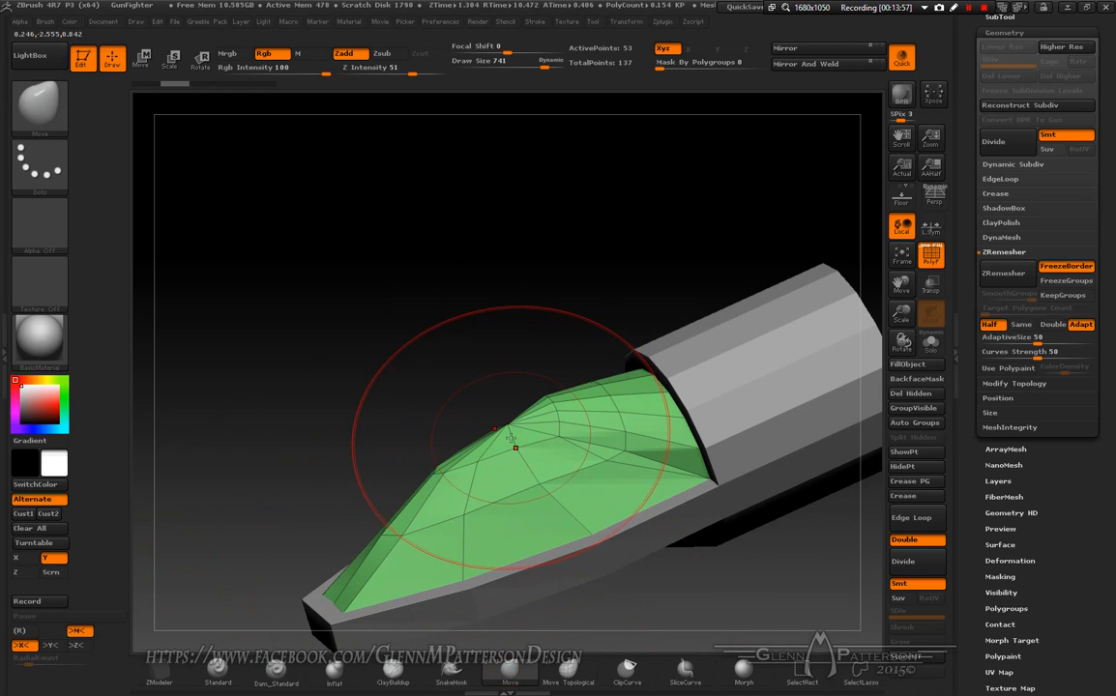
mouse_move(513, 425)
left_mouse_down()
mouse_move(471, 417)
mouse_move(469, 456)
left_mouse_up()
key("shift")
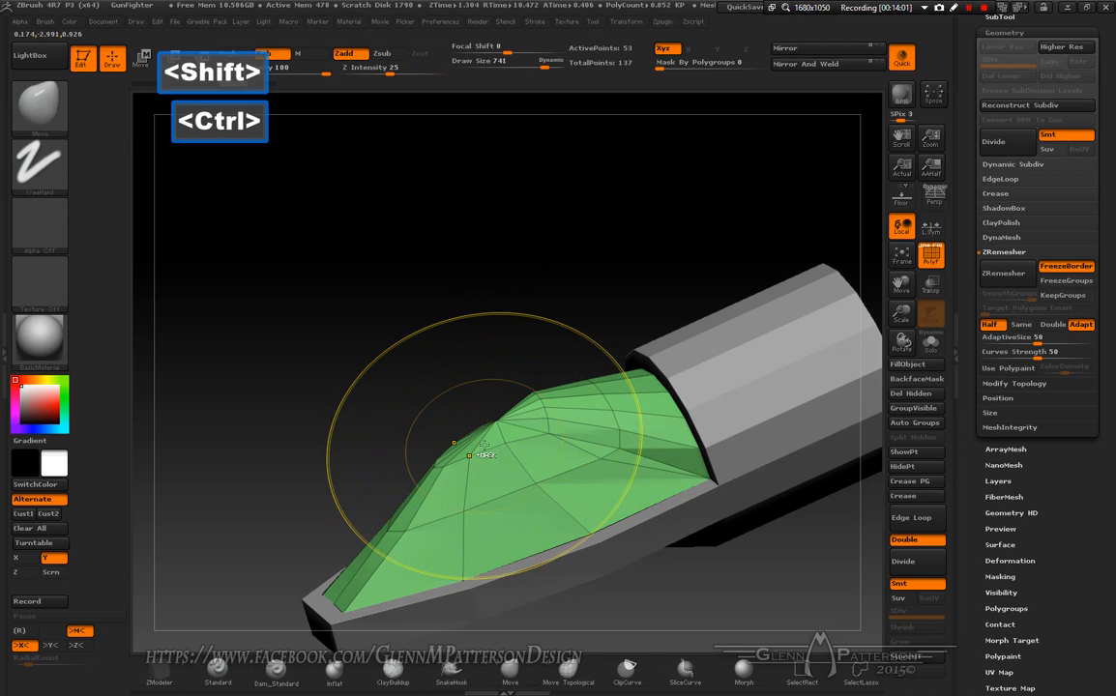
key("ctrl+z")
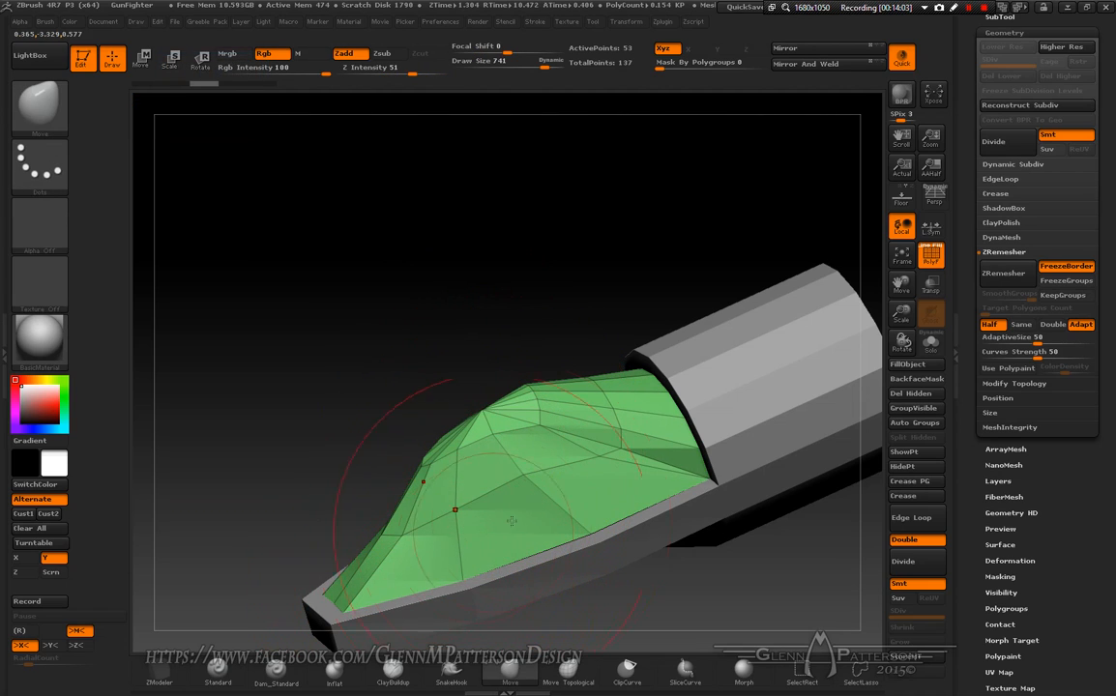
left_click_drag(574, 510, 591, 533)
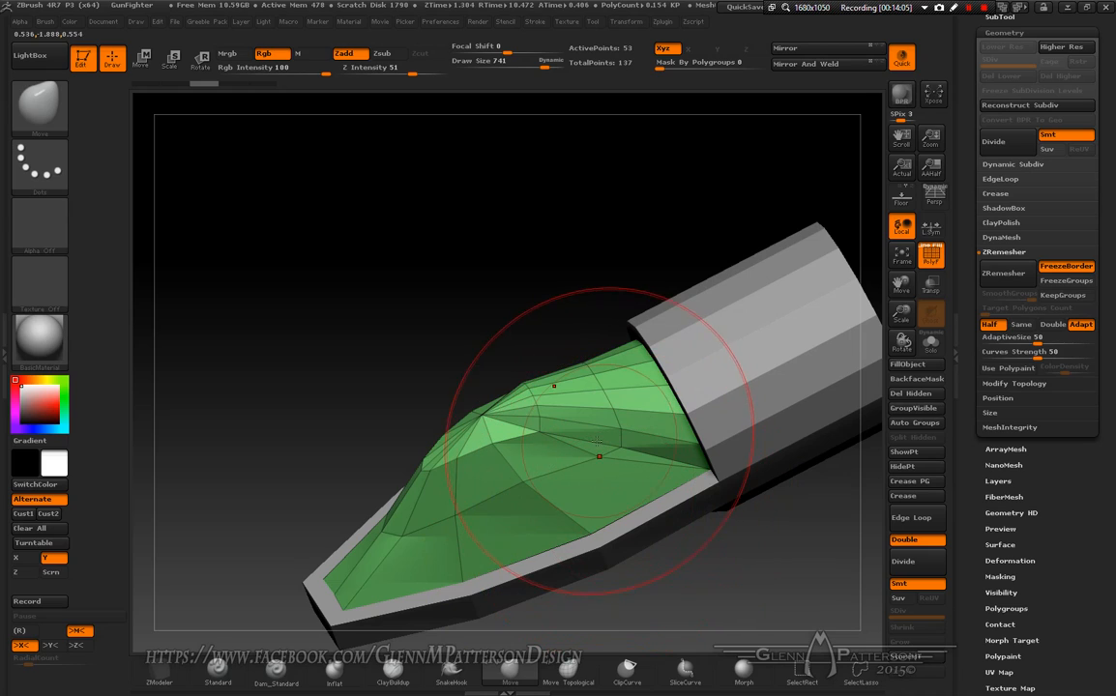
- Set the ZModeler edge action to mask complete edge loops and mask the loop along the canopy's lower border
left_click(157, 674)
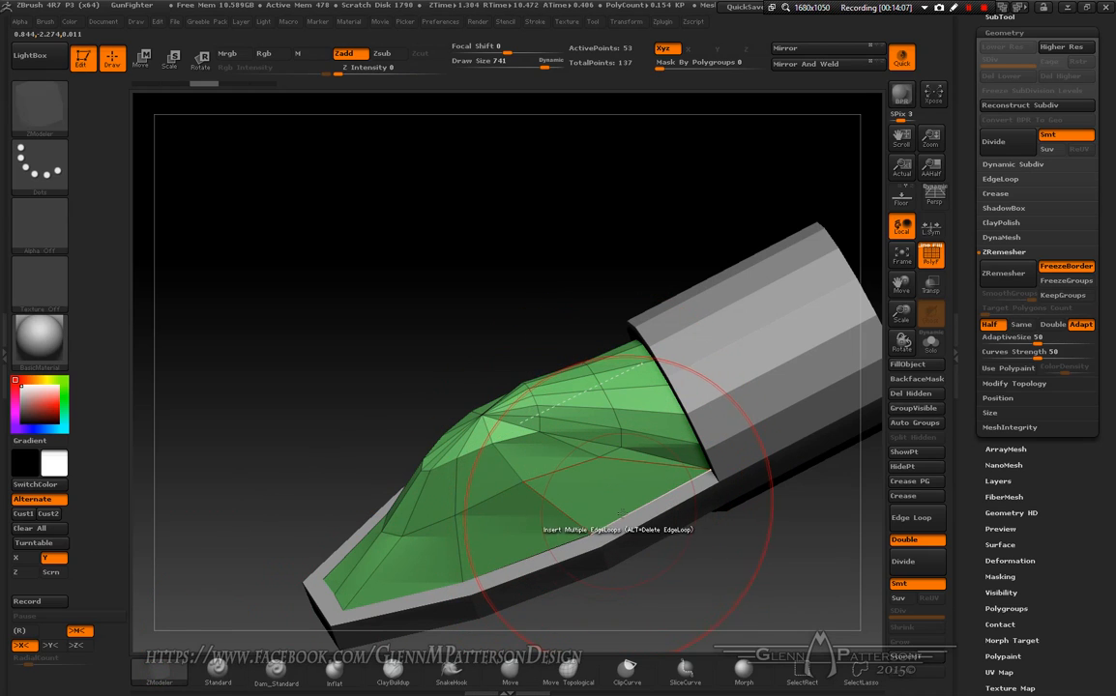
key("space")
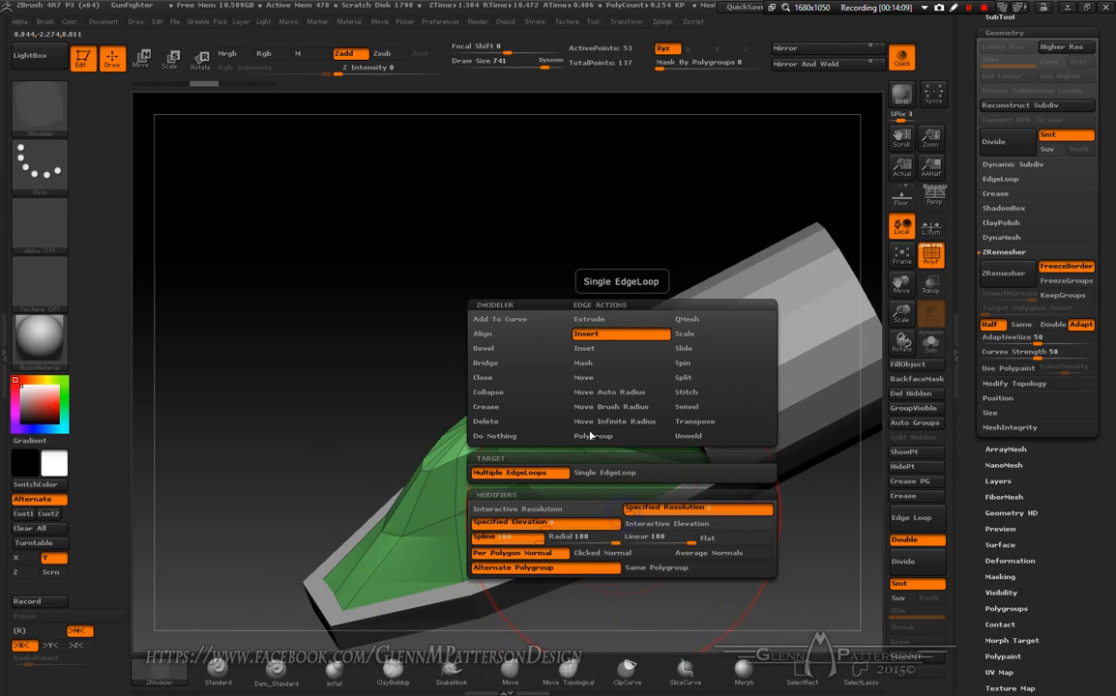
left_click(596, 364)
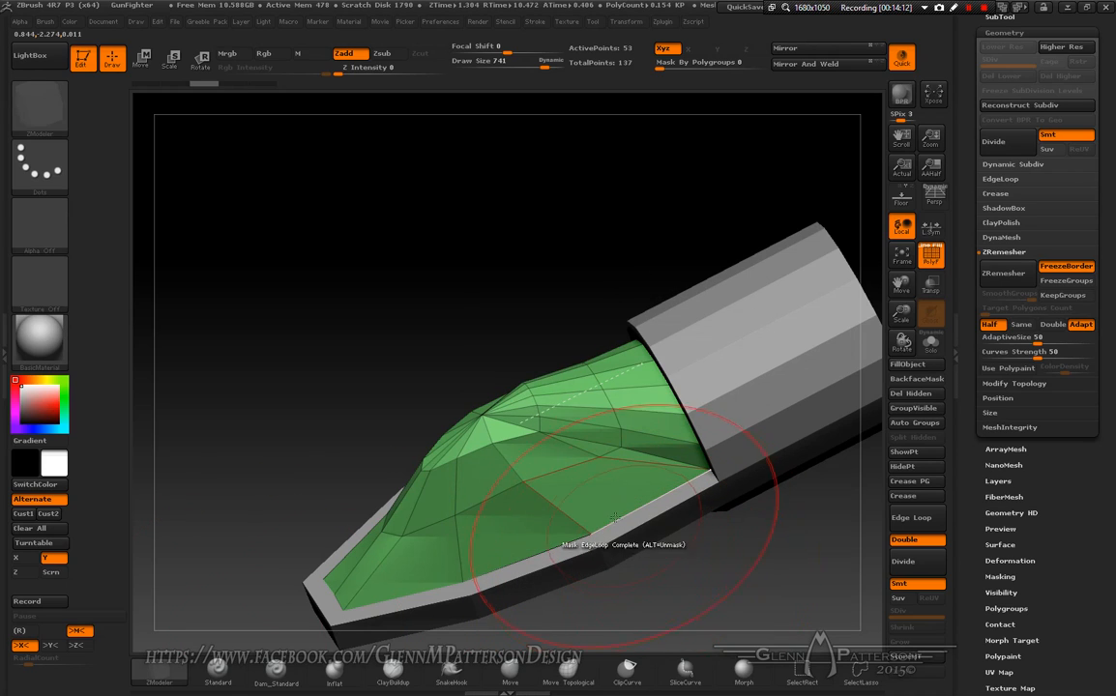
left_click(624, 514)
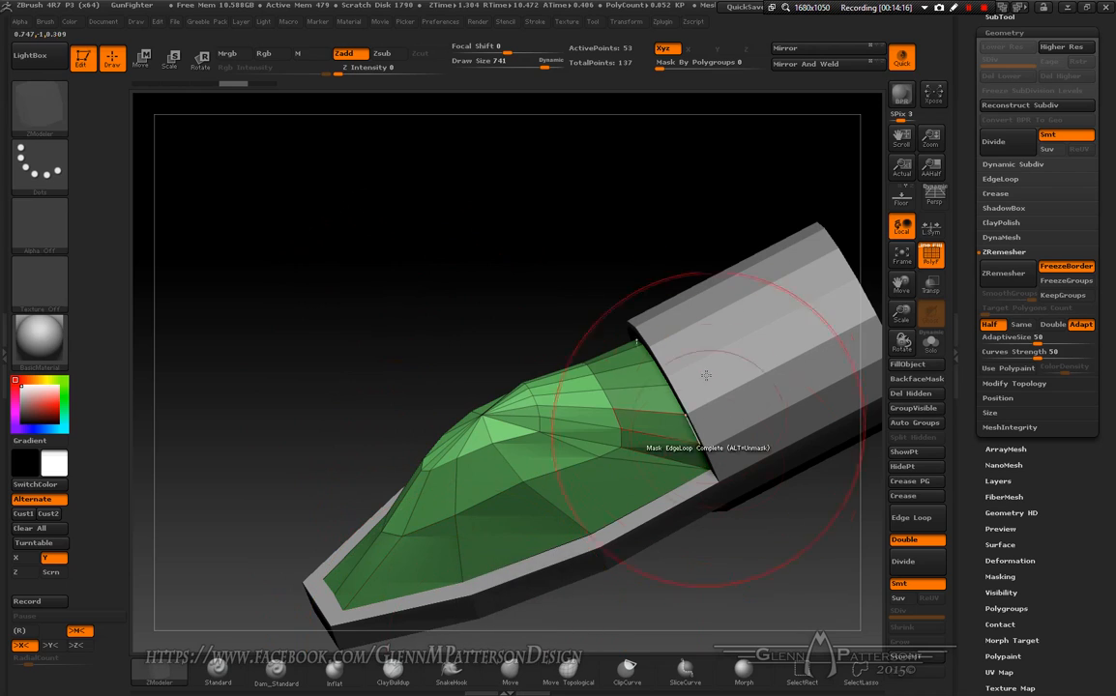
- Reshape the canopy's front and upper ridge into a fuller dome with the Move brush
left_click(527, 675)
mouse_move(411, 503)
left_mouse_down()
mouse_move(538, 394)
mouse_move(531, 381)
left_mouse_up()
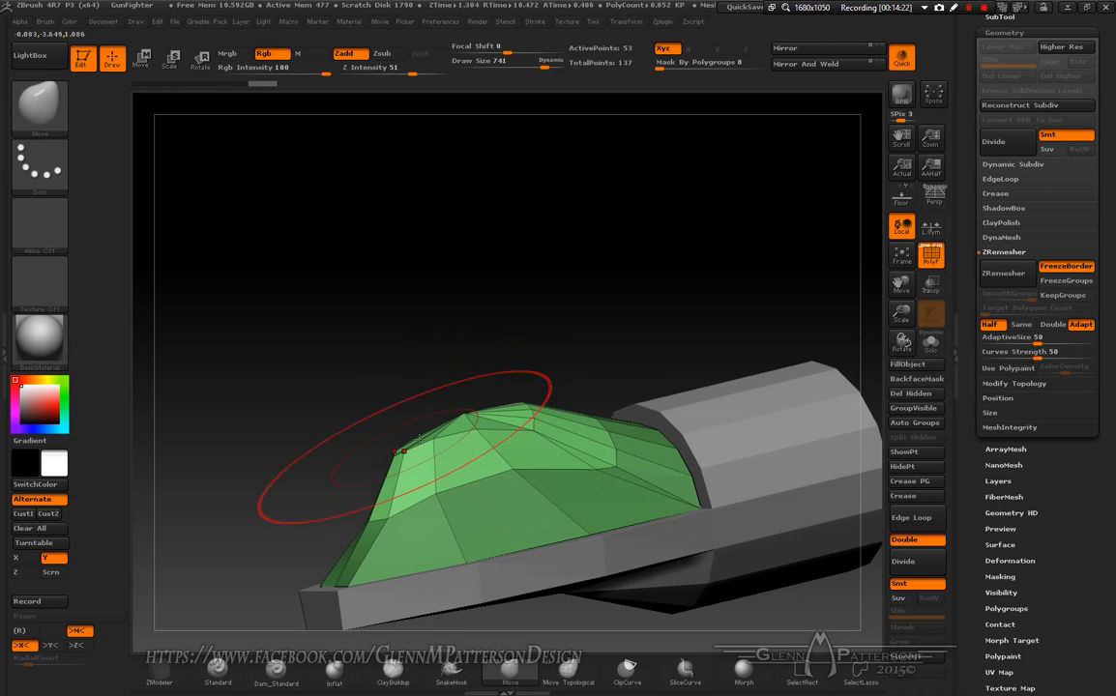
left_click_drag(354, 399, 550, 424)
left_click_drag(423, 467, 437, 473)
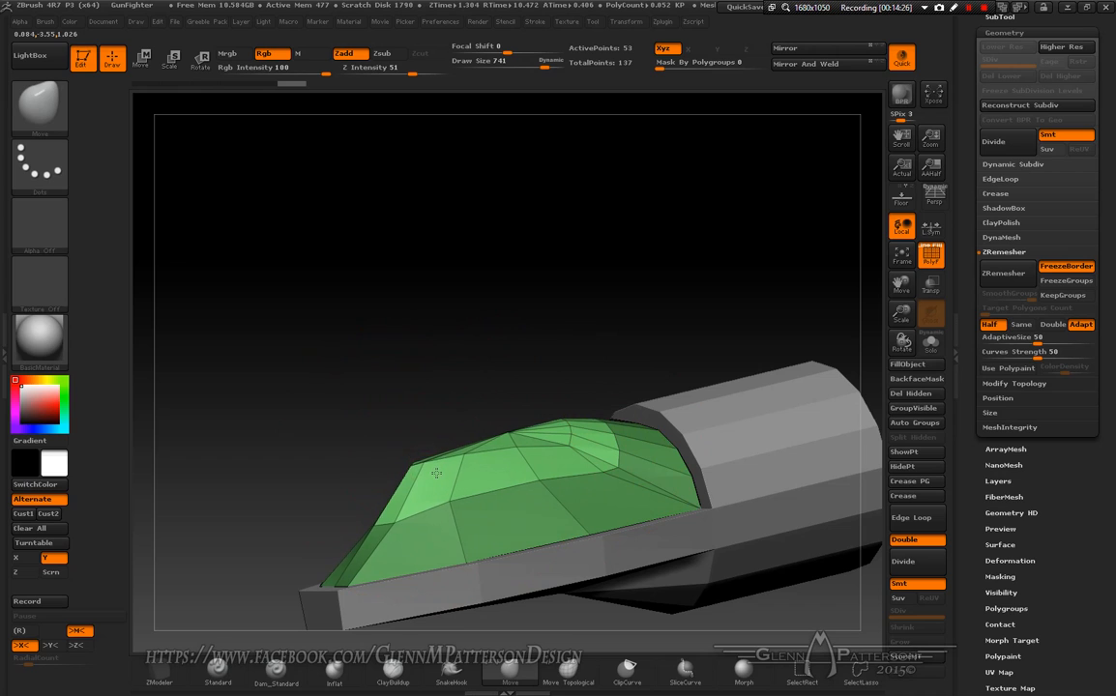
mouse_move(413, 412)
left_mouse_down()
mouse_move(408, 342)
mouse_move(451, 407)
mouse_move(473, 390)
mouse_move(408, 342)
mouse_move(435, 368)
mouse_move(256, 365)
mouse_move(312, 366)
mouse_move(272, 307)
mouse_move(232, 369)
mouse_move(237, 412)
left_mouse_up()
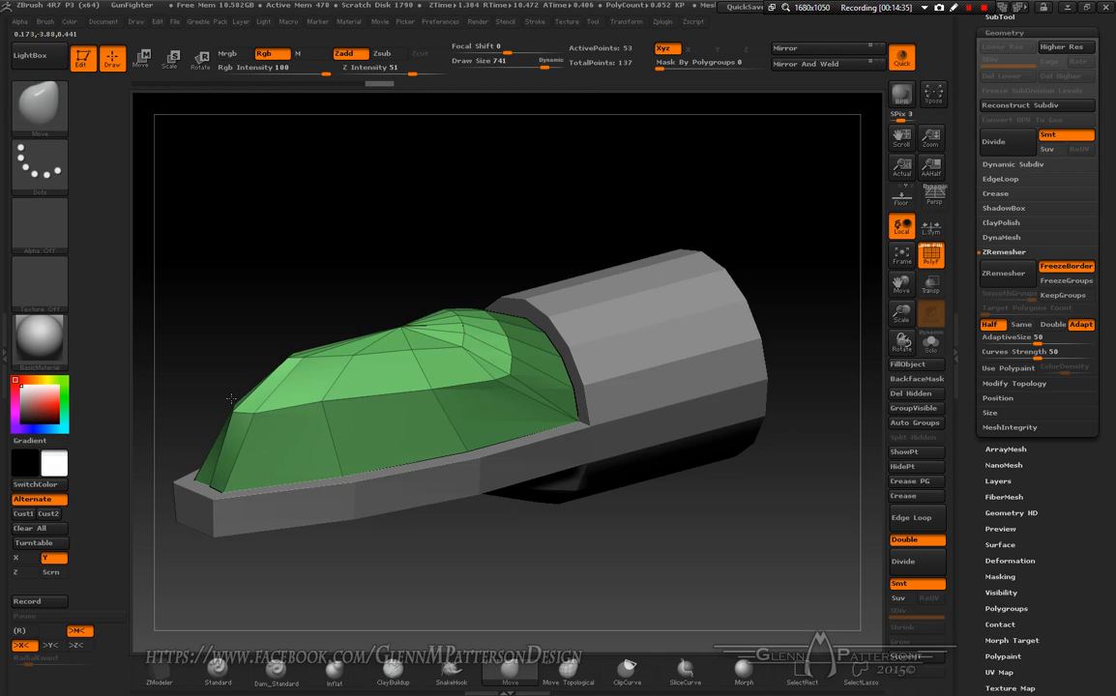
- Smooth the canopy's front and upper surface and refine its top profile with the Move brush
mouse_move(406, 391)
right_mouse_down()
mouse_move(523, 464)
mouse_move(570, 455)
mouse_move(405, 428)
mouse_move(503, 396)
mouse_move(447, 340)
right_mouse_up()
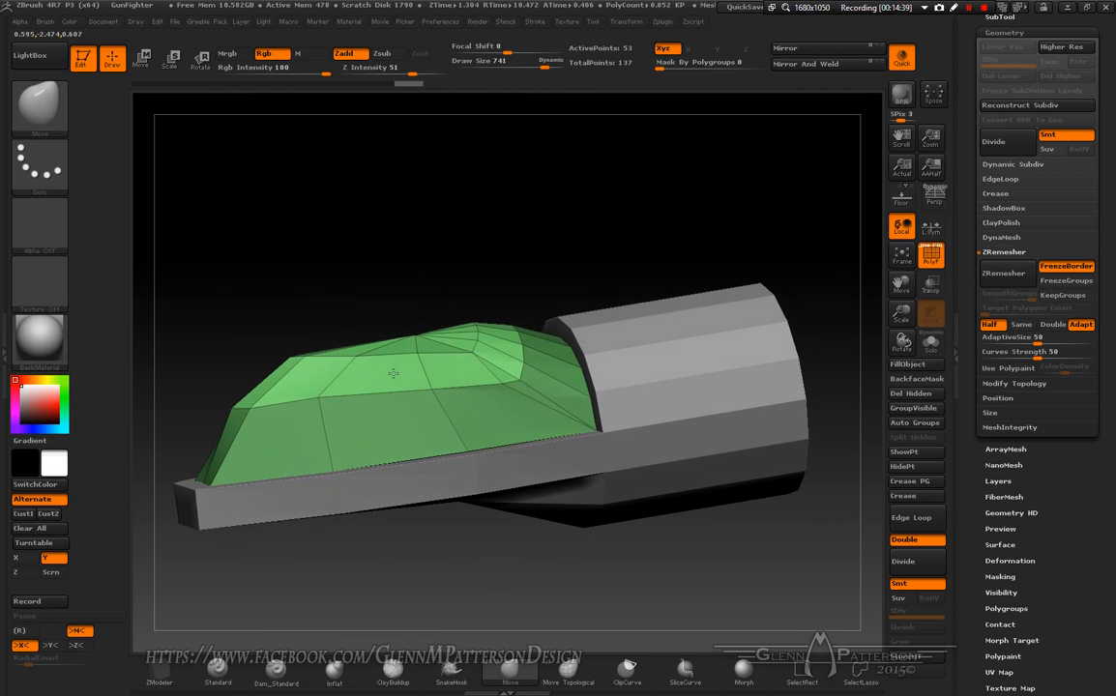
key("shift")
mouse_move(323, 363)
left_mouse_down("shift")
mouse_move(319, 396)
mouse_move(406, 348)
left_mouse_up("shift")
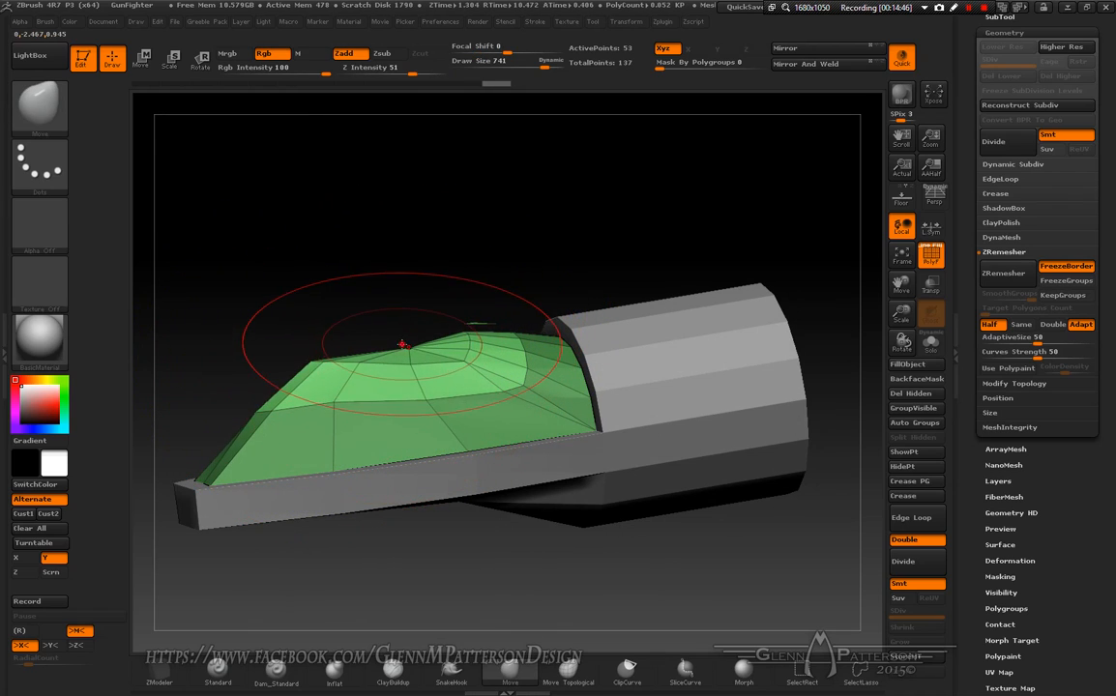
left_click_drag(324, 389, 393, 327)
left_click_drag(424, 182, 467, 269)
- Clear the mask and crease the canopy's edges by polygroup
key("ctrl")
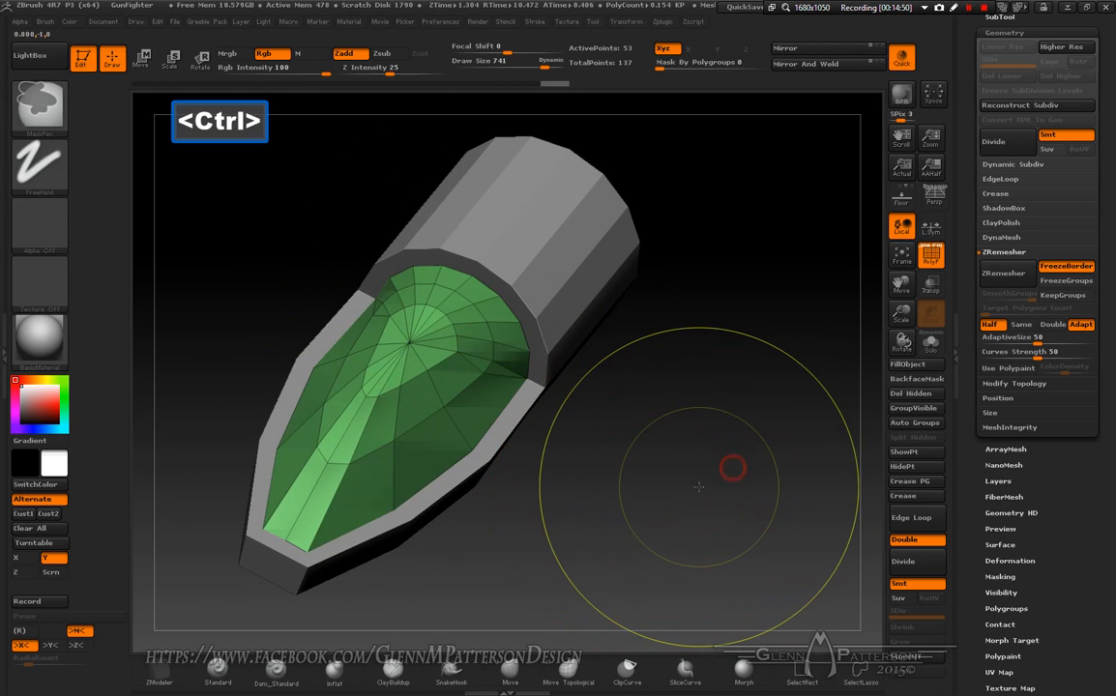
left_click_drag(773, 506, 851, 416)
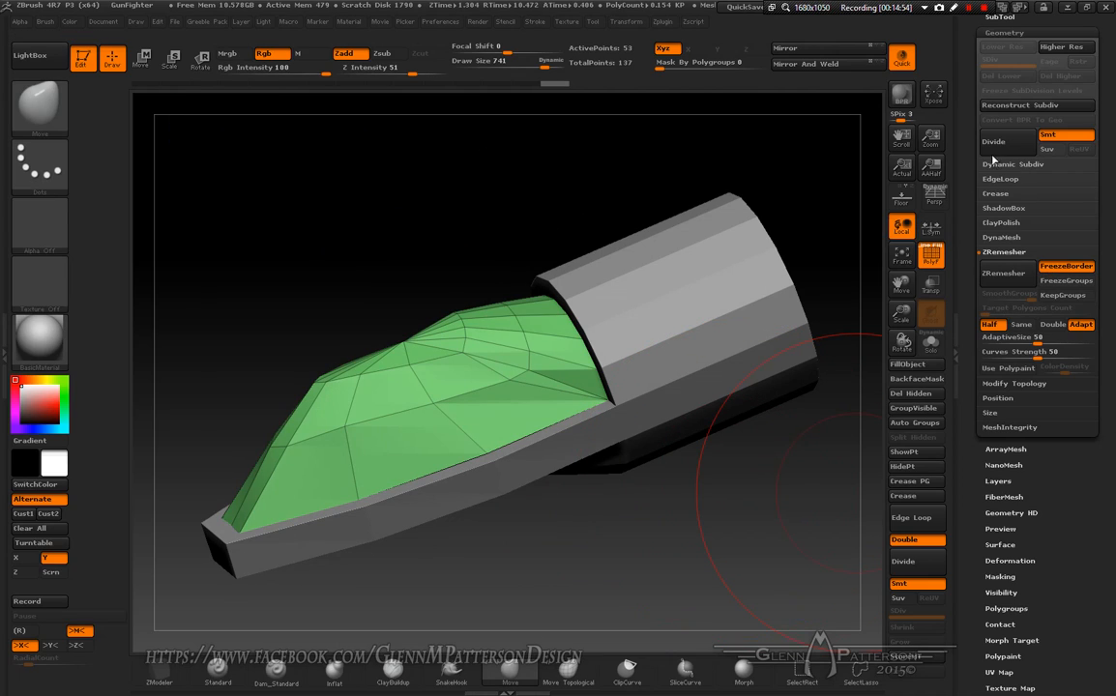
left_click(996, 193)
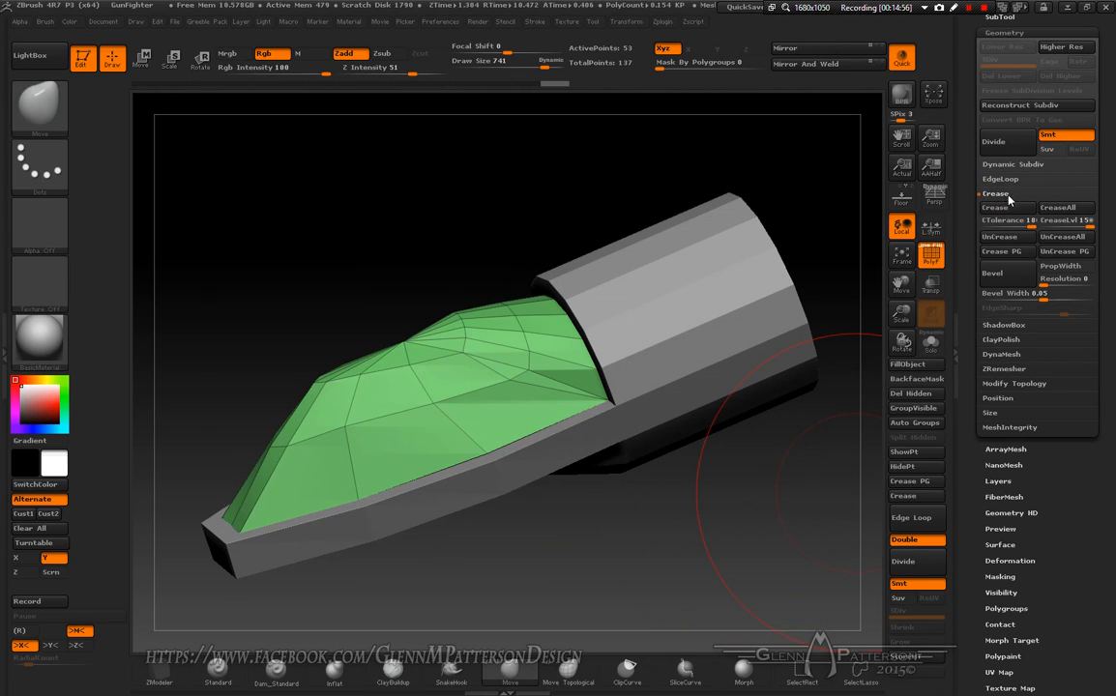
left_click(1027, 254)
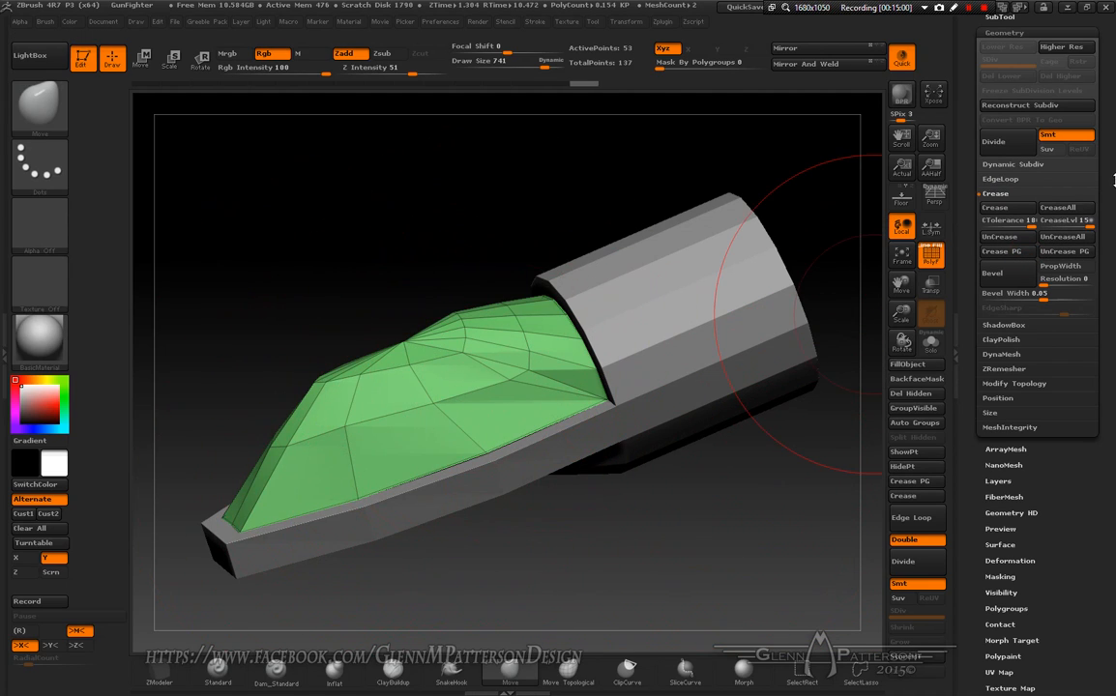
- Subdivide the canopy to subdivision level 4 and turn off the polyframe display to check its smooth surface
left_click(1006, 142)
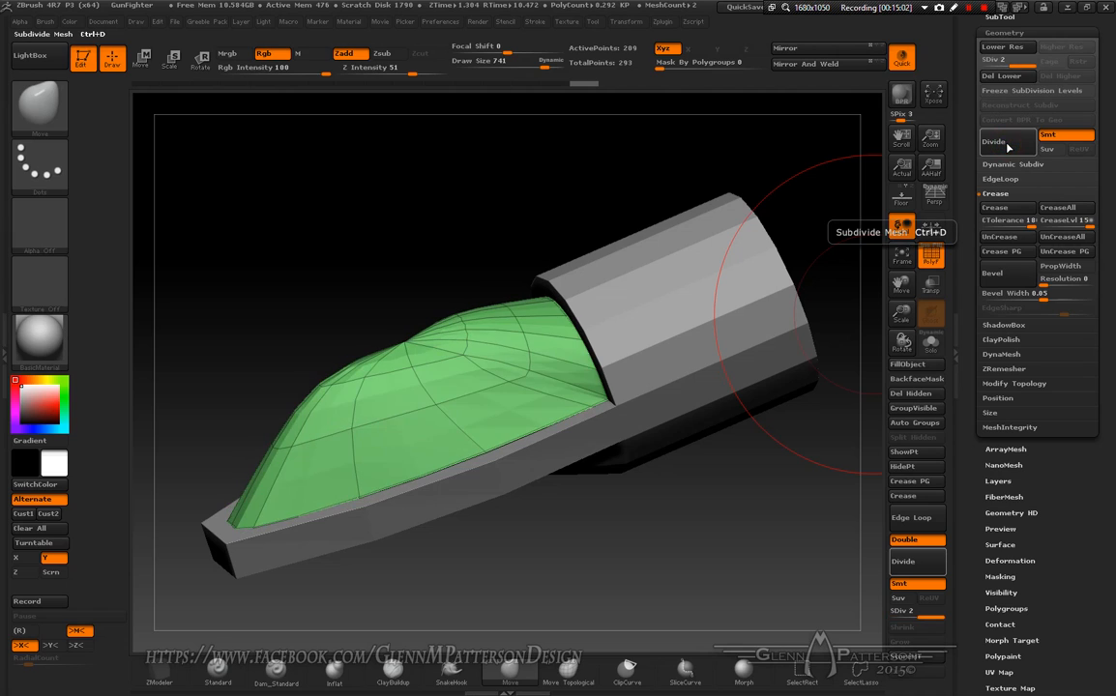
left_click(1006, 145)
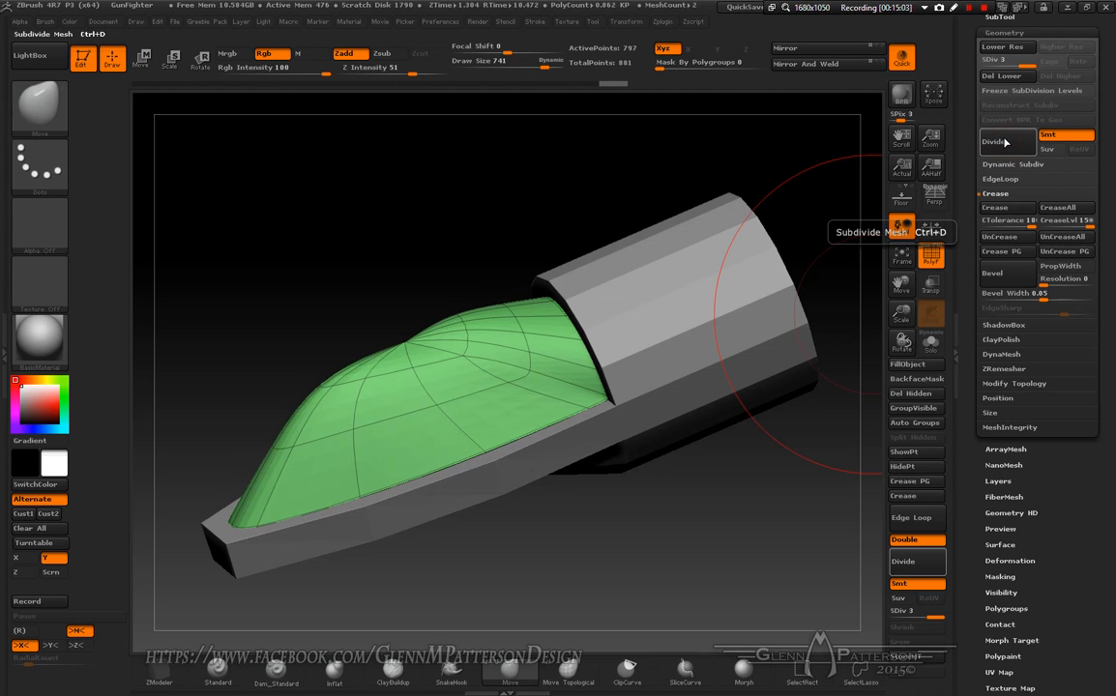
left_click_drag(677, 512, 720, 542)
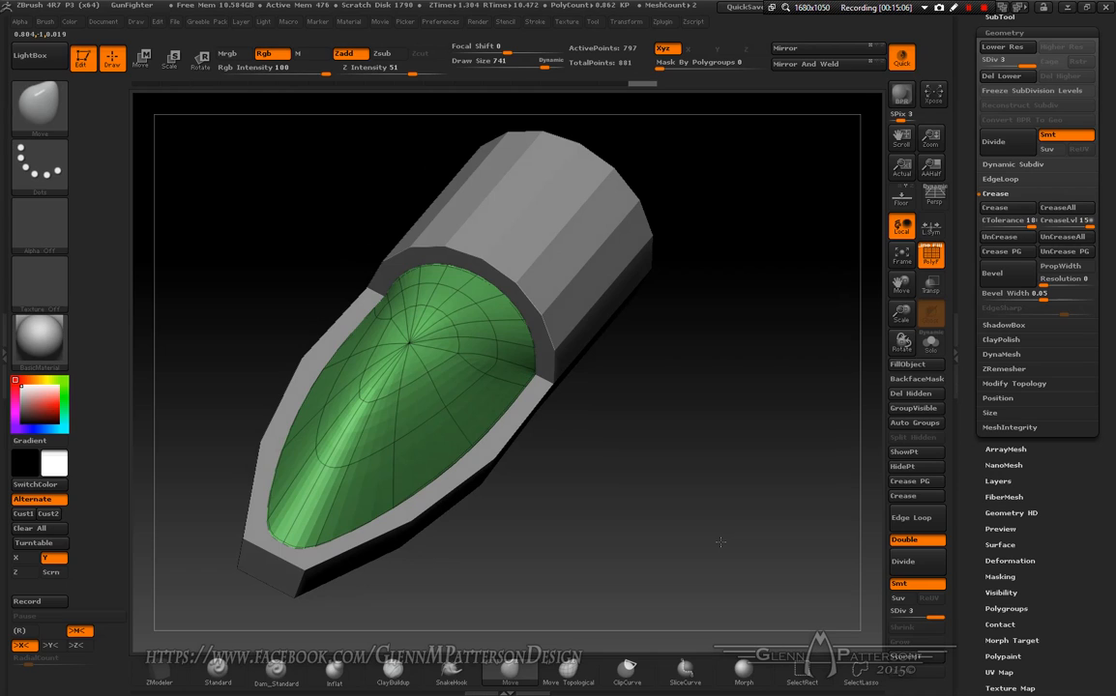
left_click(931, 259)
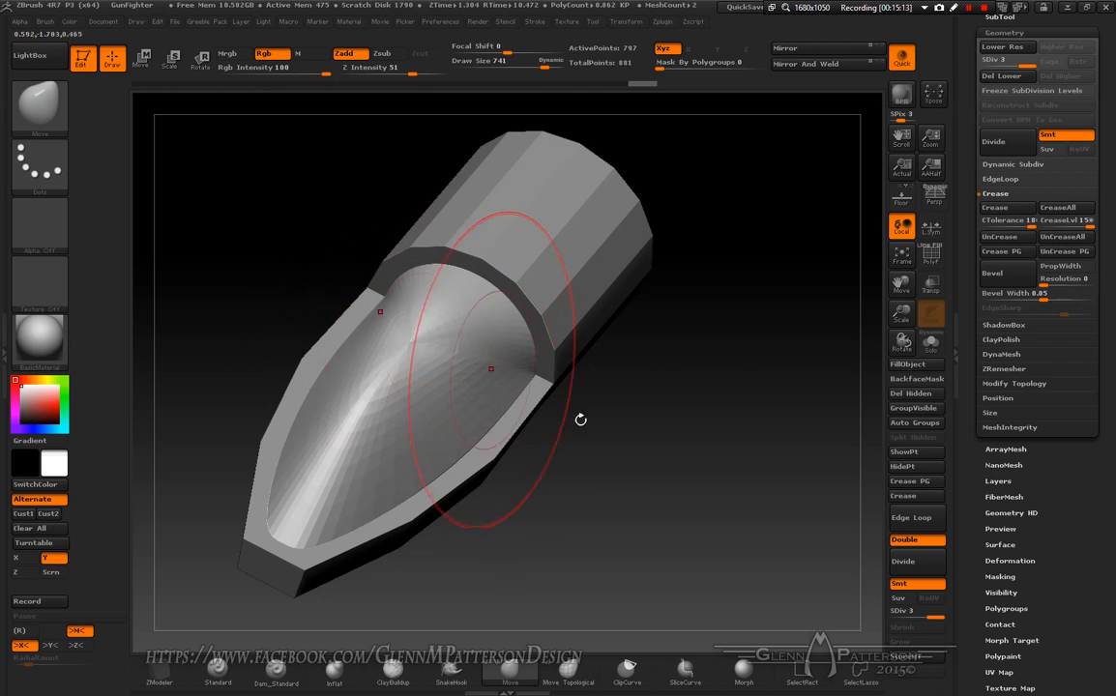
mouse_move(645, 496)
left_mouse_down()
mouse_move(625, 476)
mouse_move(641, 491)
mouse_move(629, 489)
left_mouse_up()
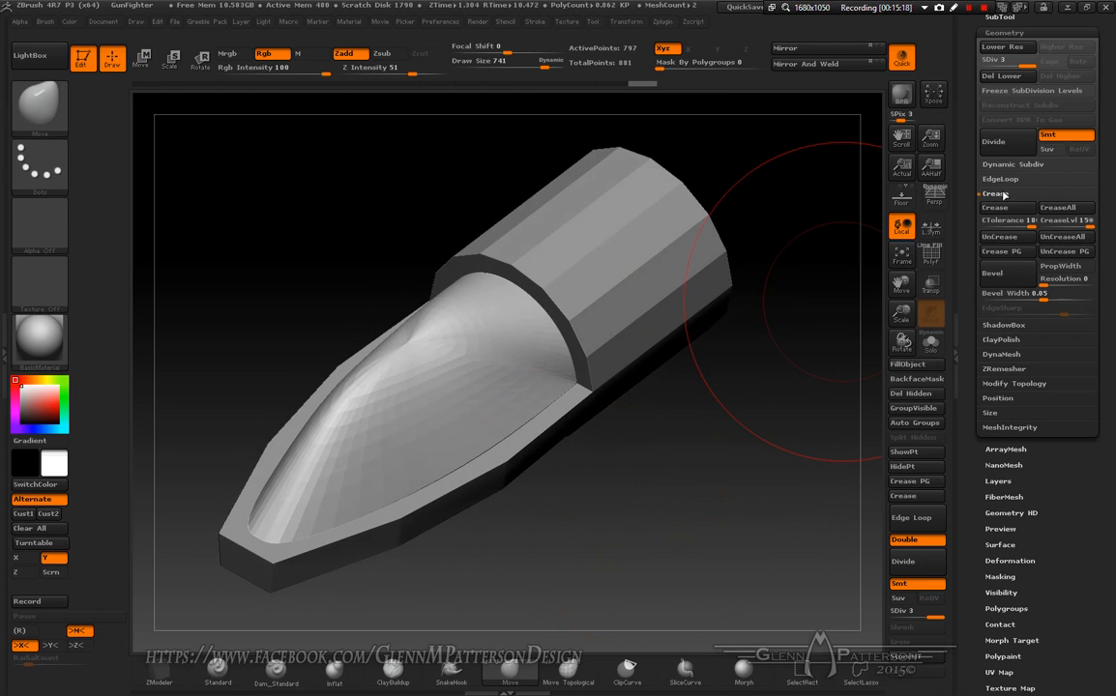
left_click(915, 564)
mouse_move(714, 528)
left_mouse_down()
mouse_move(667, 496)
mouse_move(727, 527)
left_mouse_up()
- Frame the canopy mesh with curves using the Border, Polygroups and Creased edges options
left_click(6, 355)
left_click(32, 53)
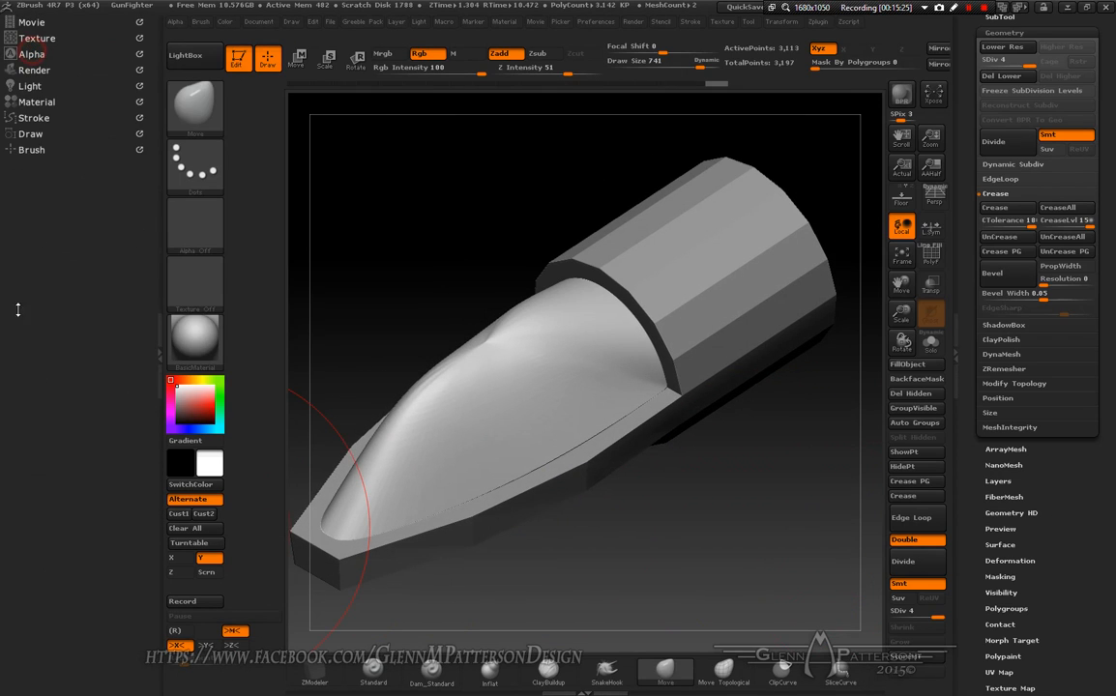
left_click(33, 118)
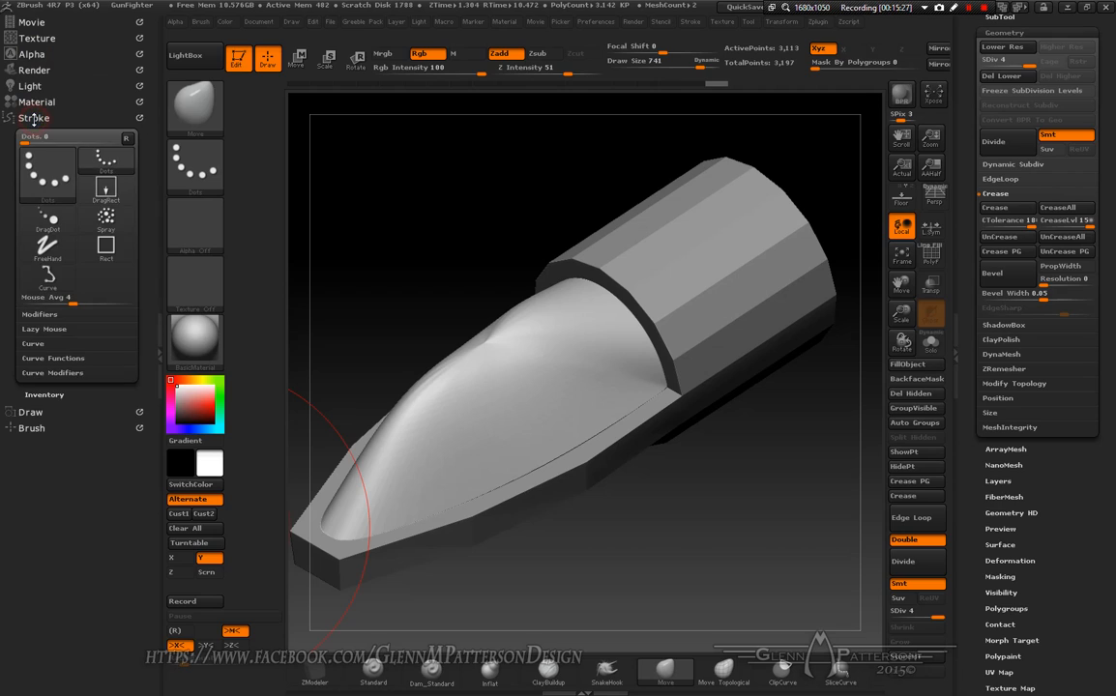
left_click(43, 359)
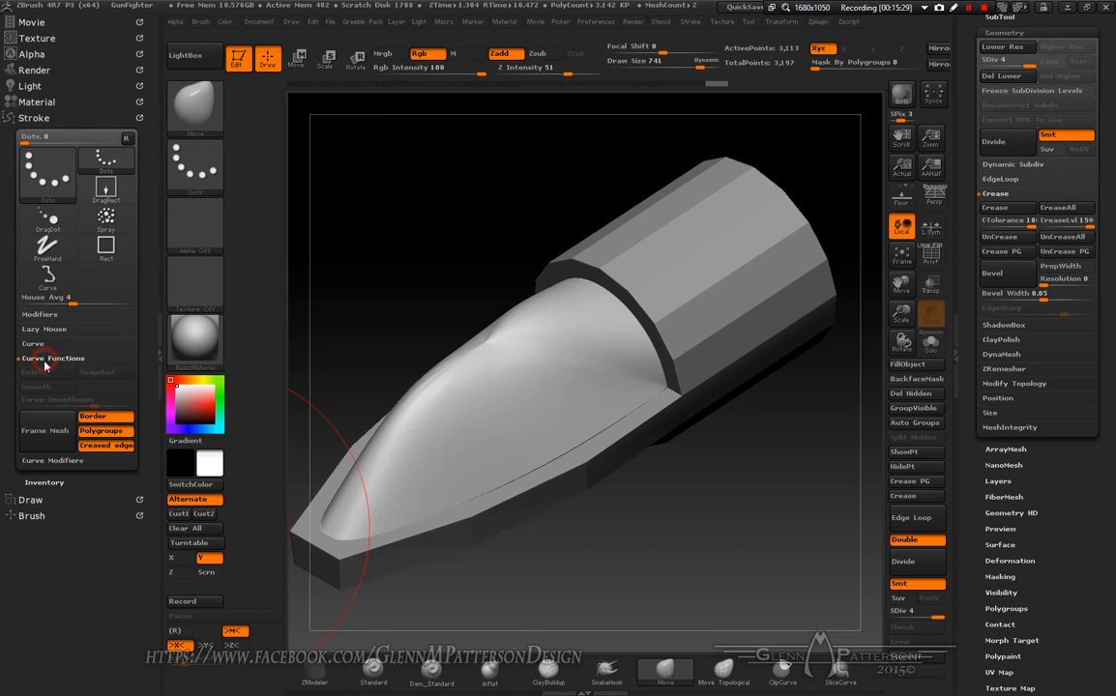
left_click(54, 434)
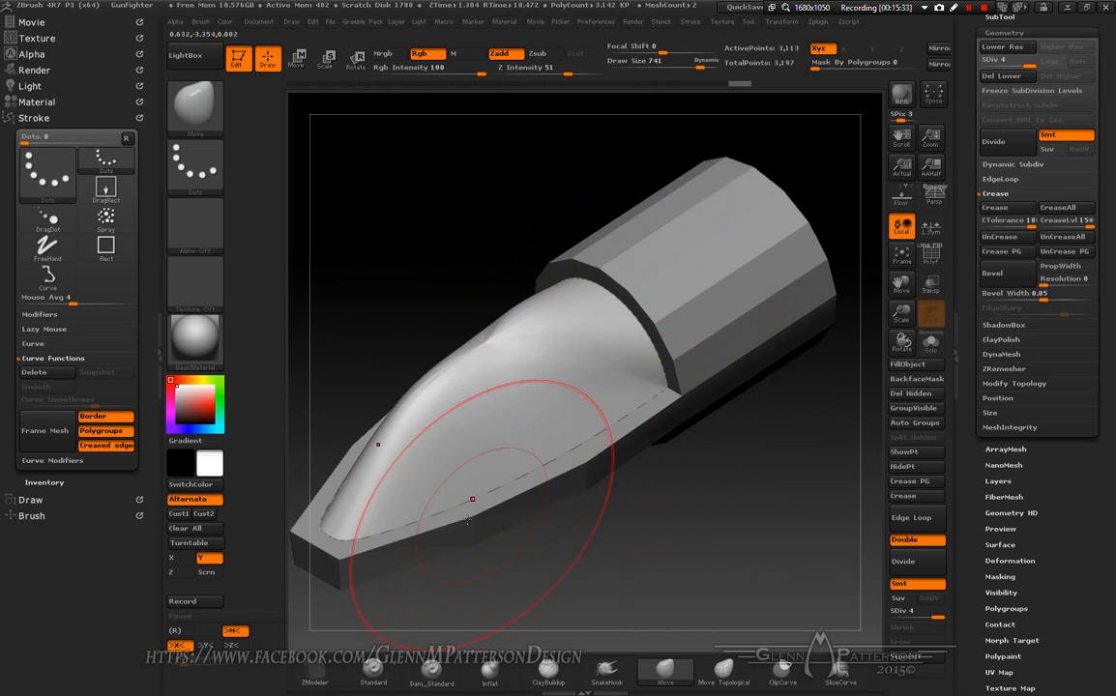
- Remesh the canopy with ZRemesher at a target polygon count of 0.1, with FreezeBorder off and Adapt on
left_click_drag(1114, 356, 1113, 437)
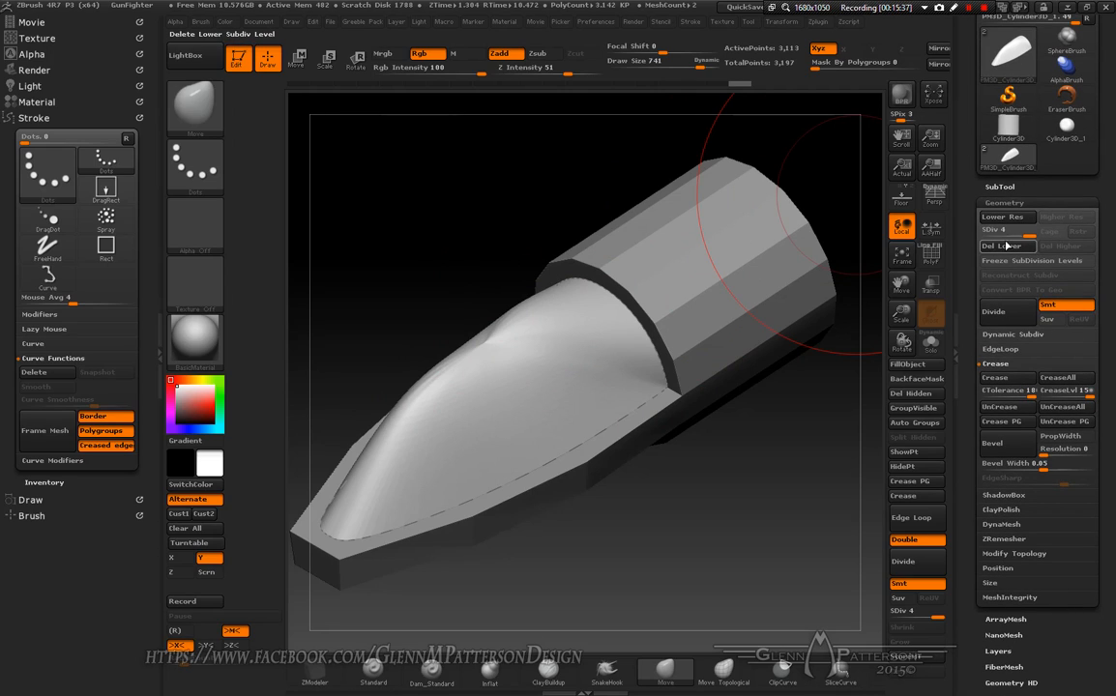
left_click(1001, 541)
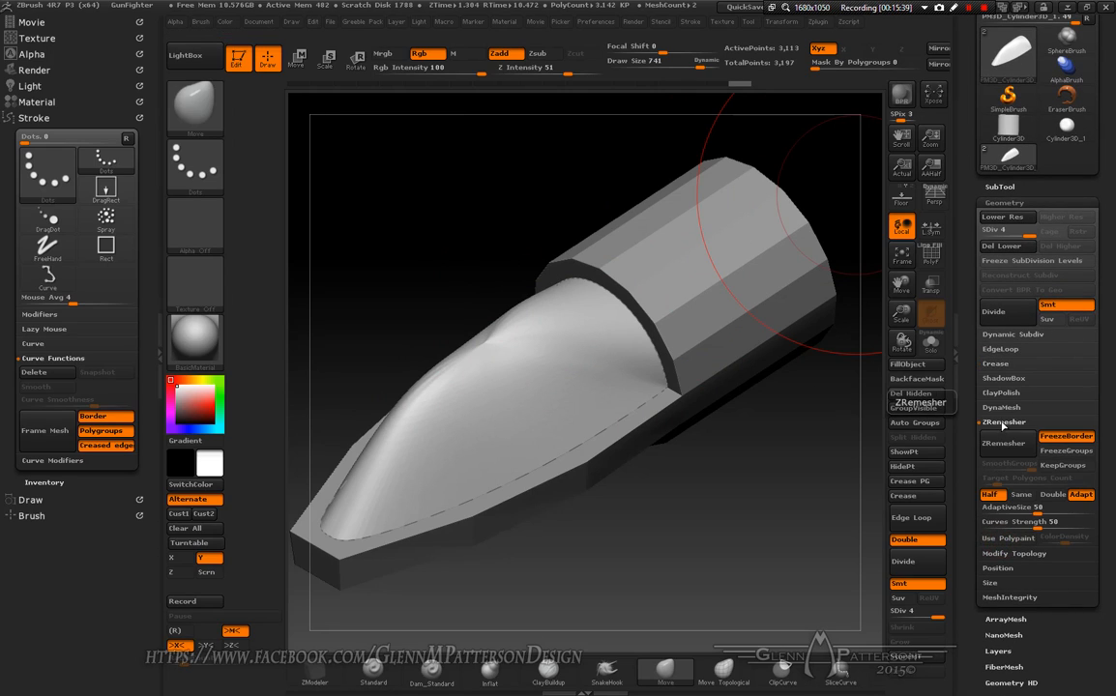
left_click_drag(994, 485, 972, 491)
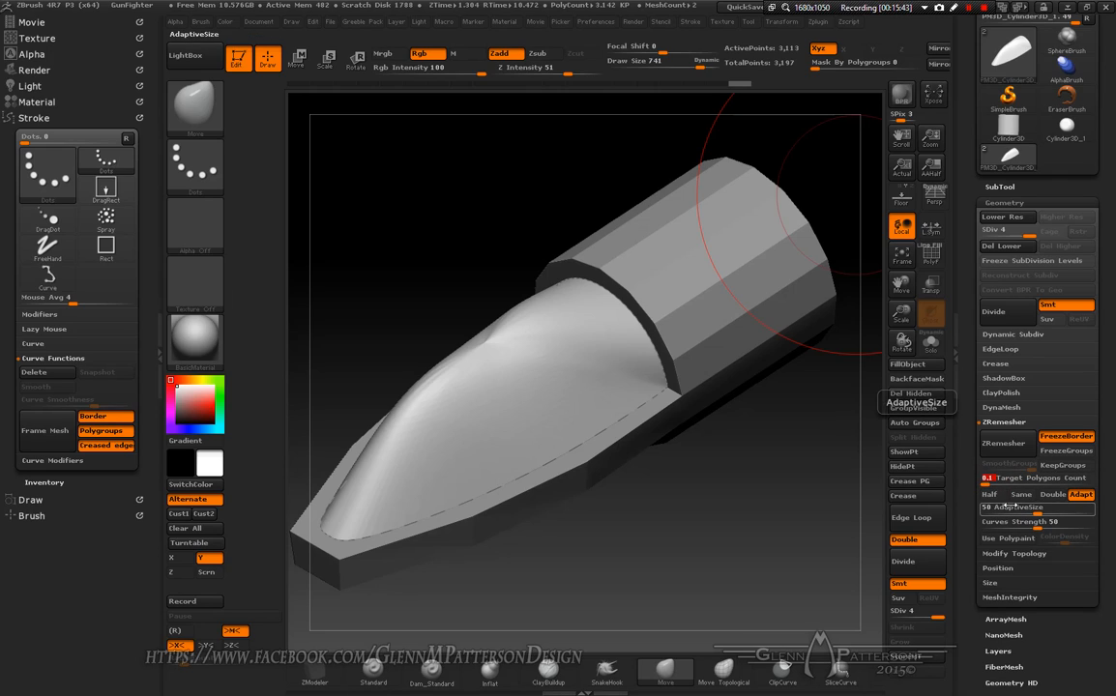
left_click(1058, 446)
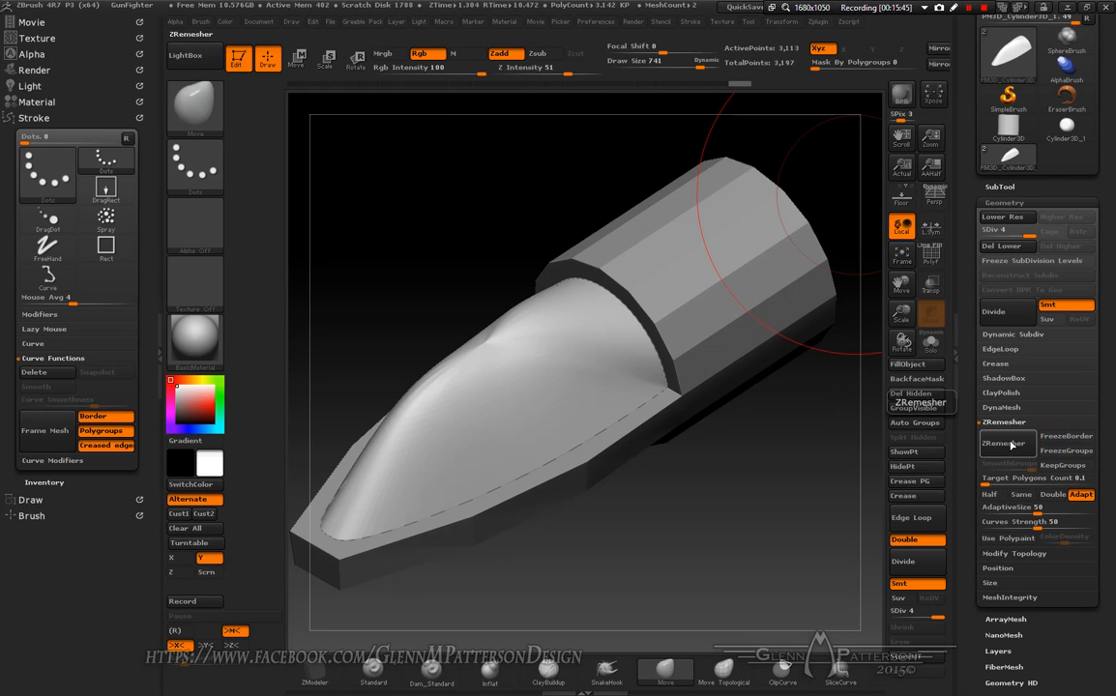
left_click(1010, 451)
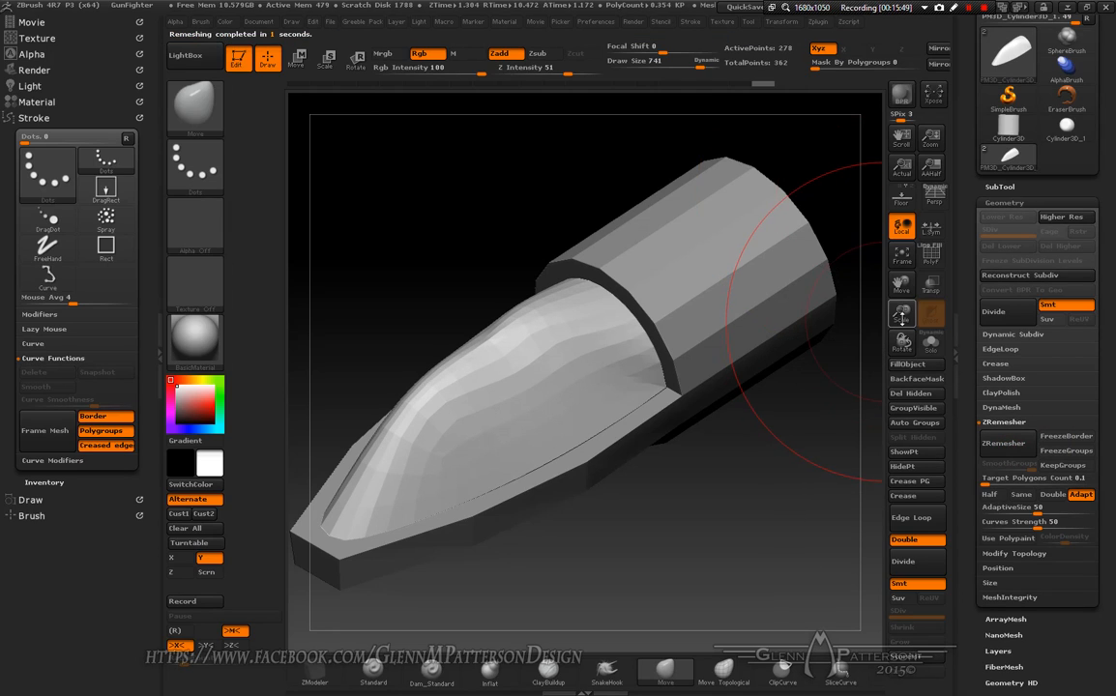
- Show the canopy's polyframe and remesh it again with ZRemesher at target polygon count 0.1 for more even topology
left_click(936, 266)
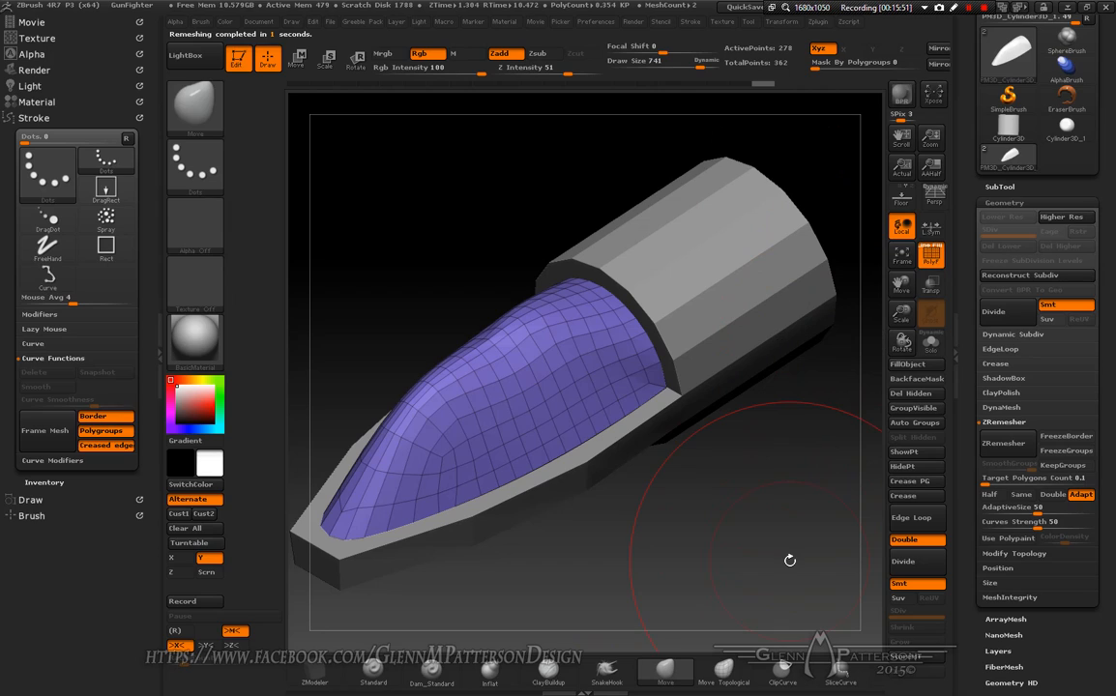
left_click_drag(784, 558, 773, 552)
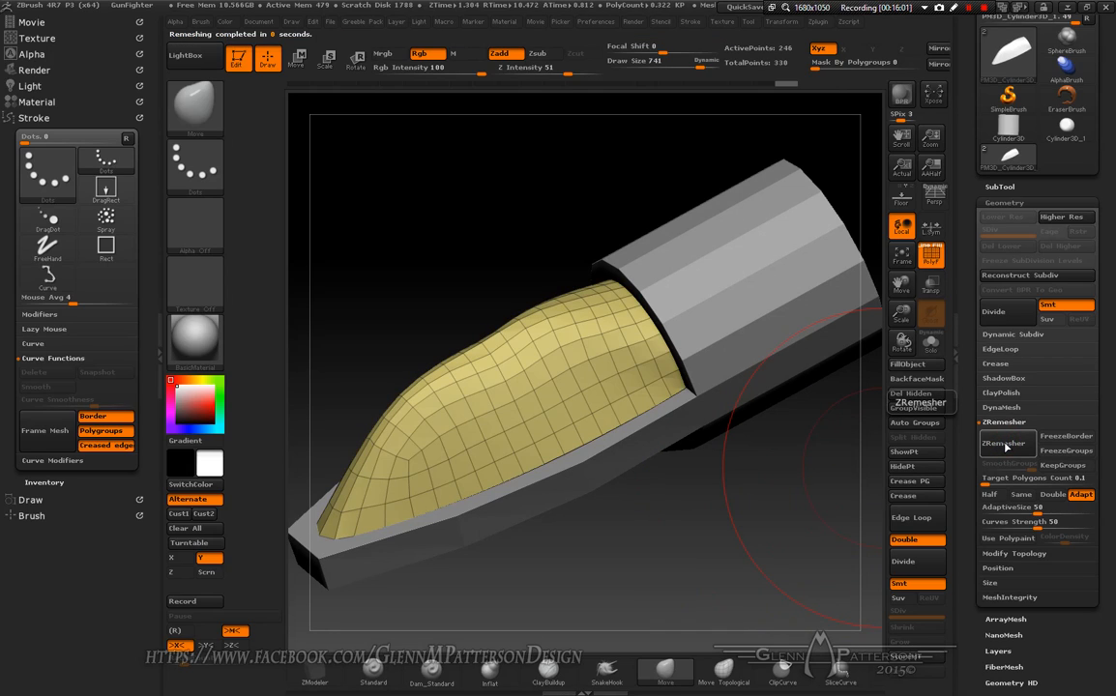
left_click_drag(785, 553, 726, 505)
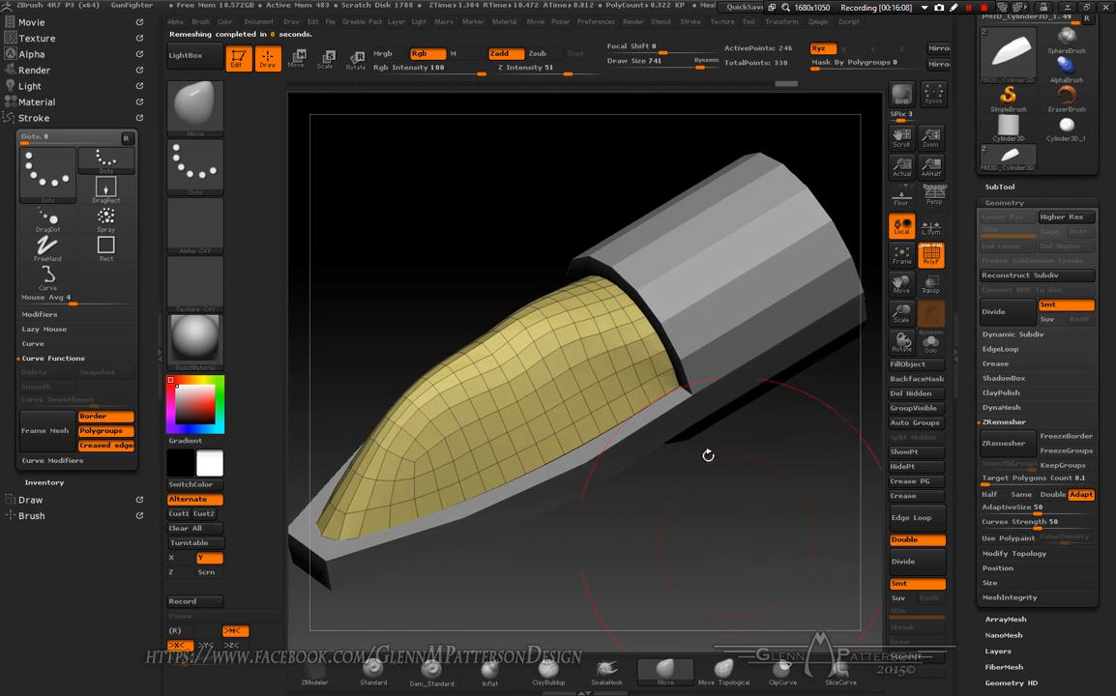
- Thin out the canopy by deleting surplus crosswise edge loops with ZModeler's edge action set to Insert, Multiple EdgeLoops
left_click(314, 671)
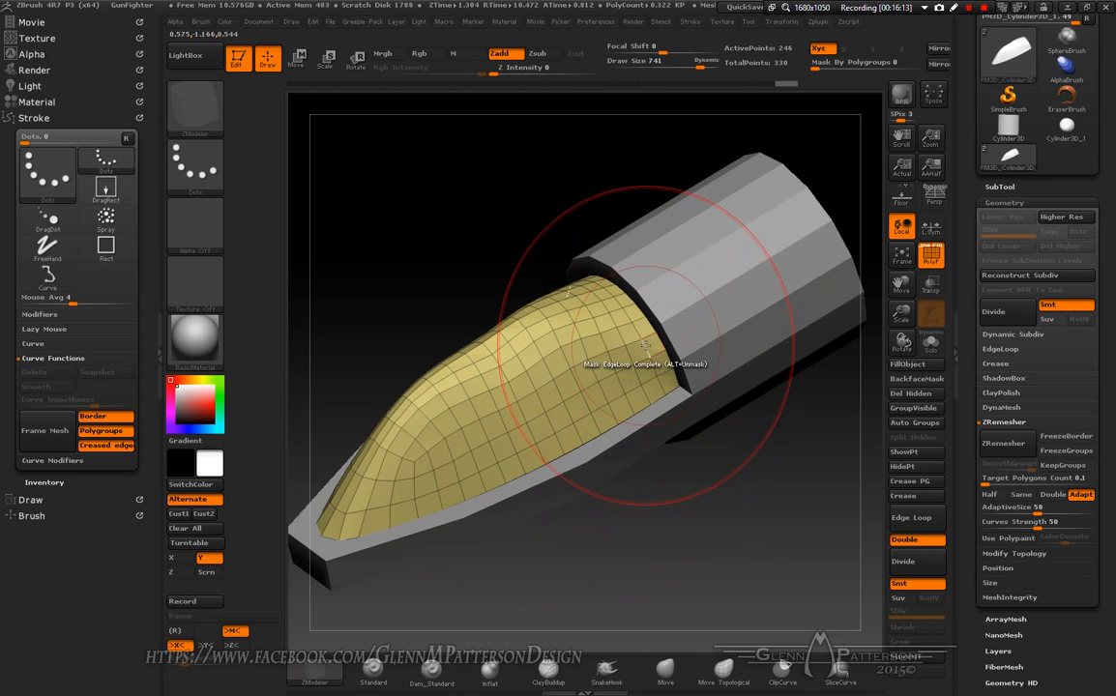
key("alt")
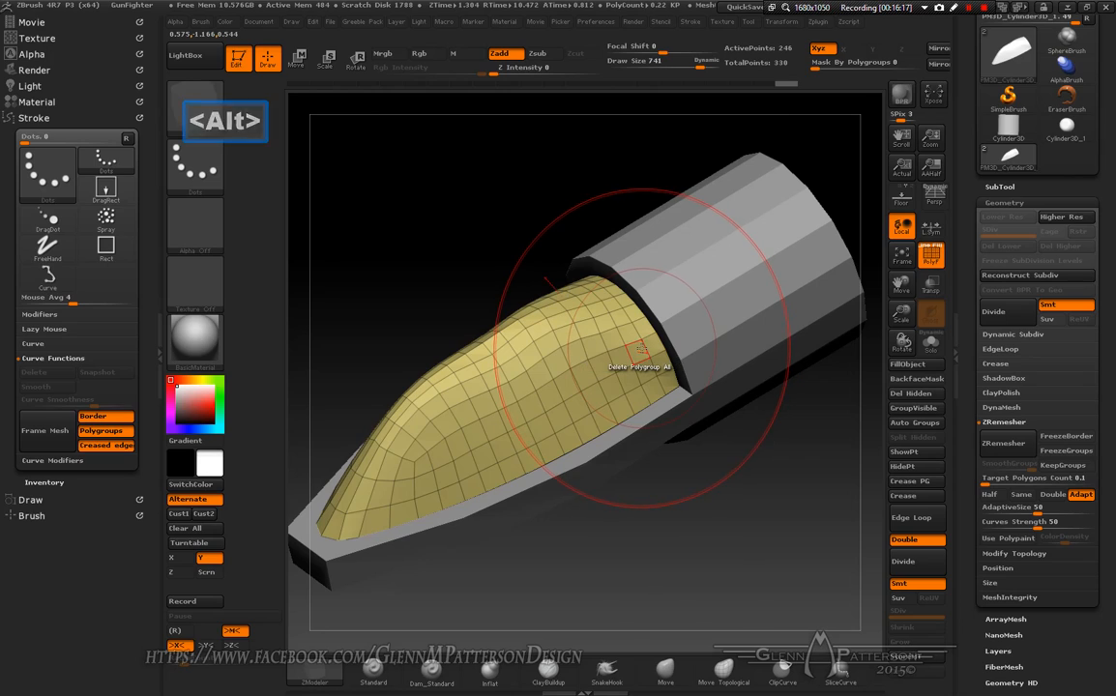
key("space")
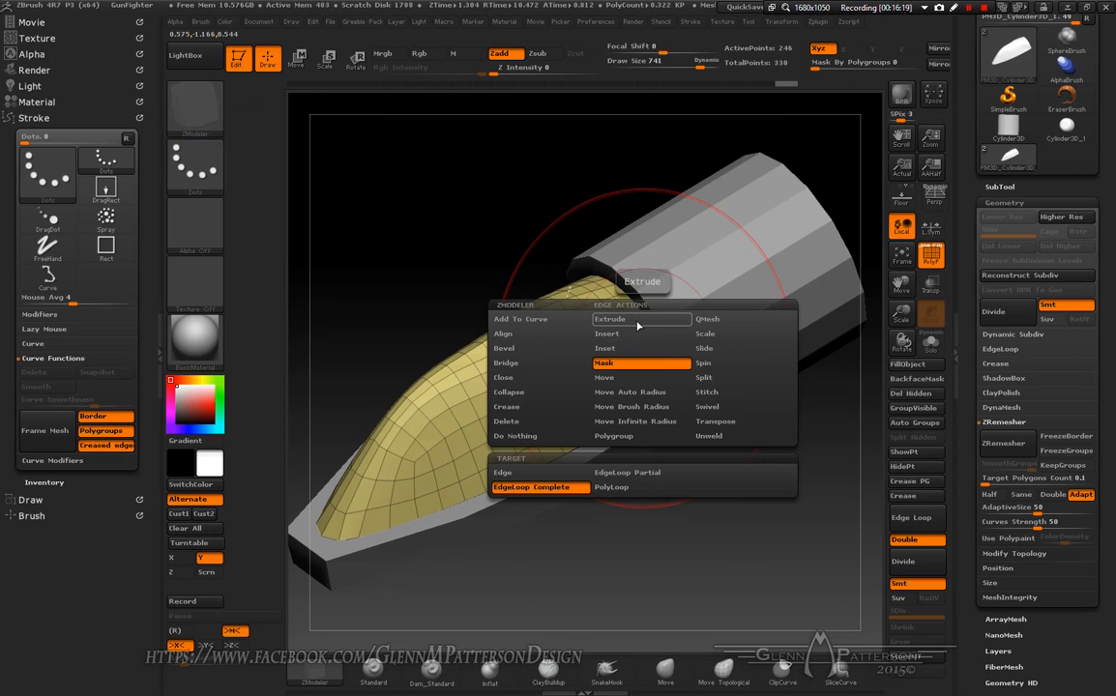
left_click(635, 336)
key("alt")
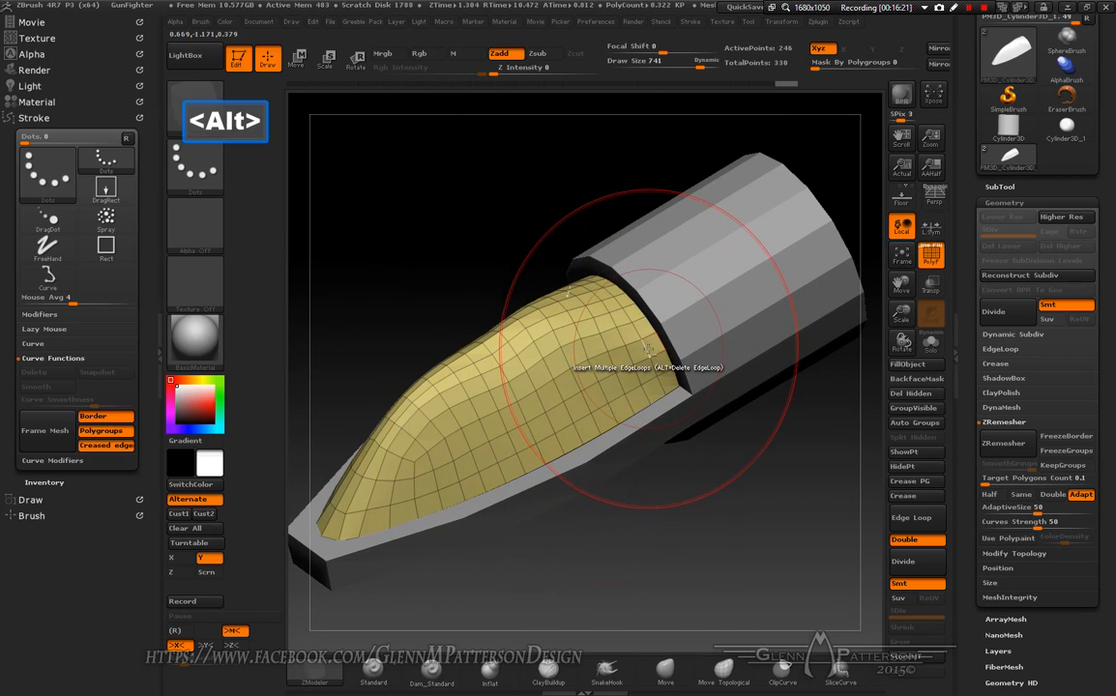
left_click(648, 350, "alt")
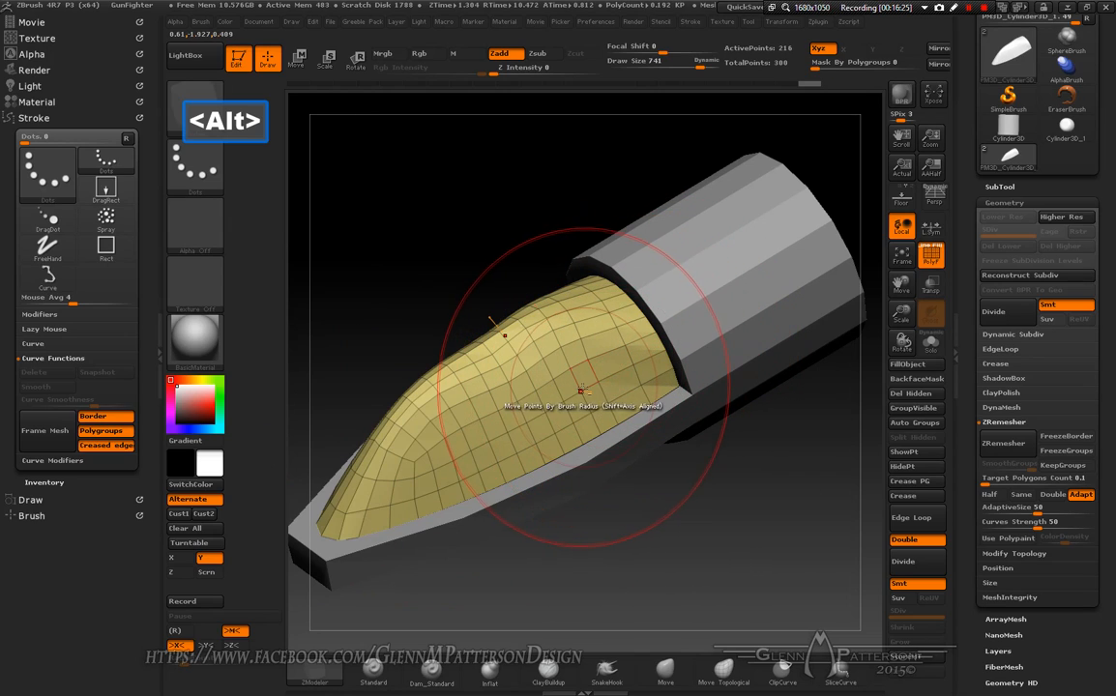
left_click(577, 391, "alt")
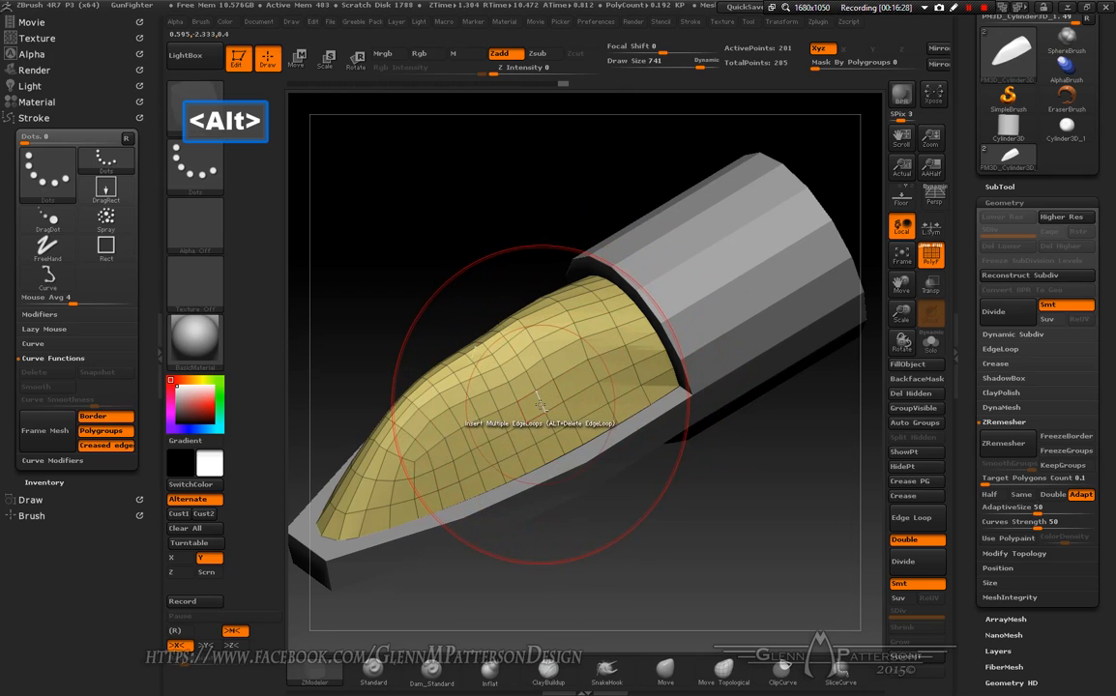
left_click(502, 422, "alt")
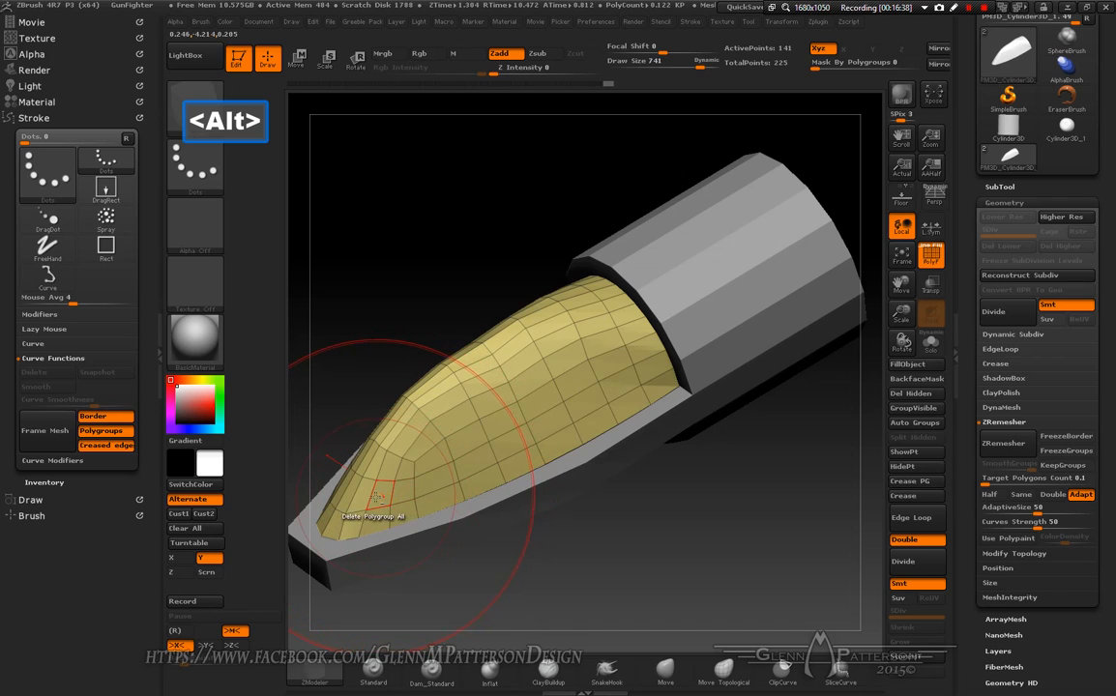
mouse_move(437, 499)
left_mouse_down()
mouse_move(481, 488)
mouse_move(461, 419)
mouse_move(472, 478)
left_mouse_up()
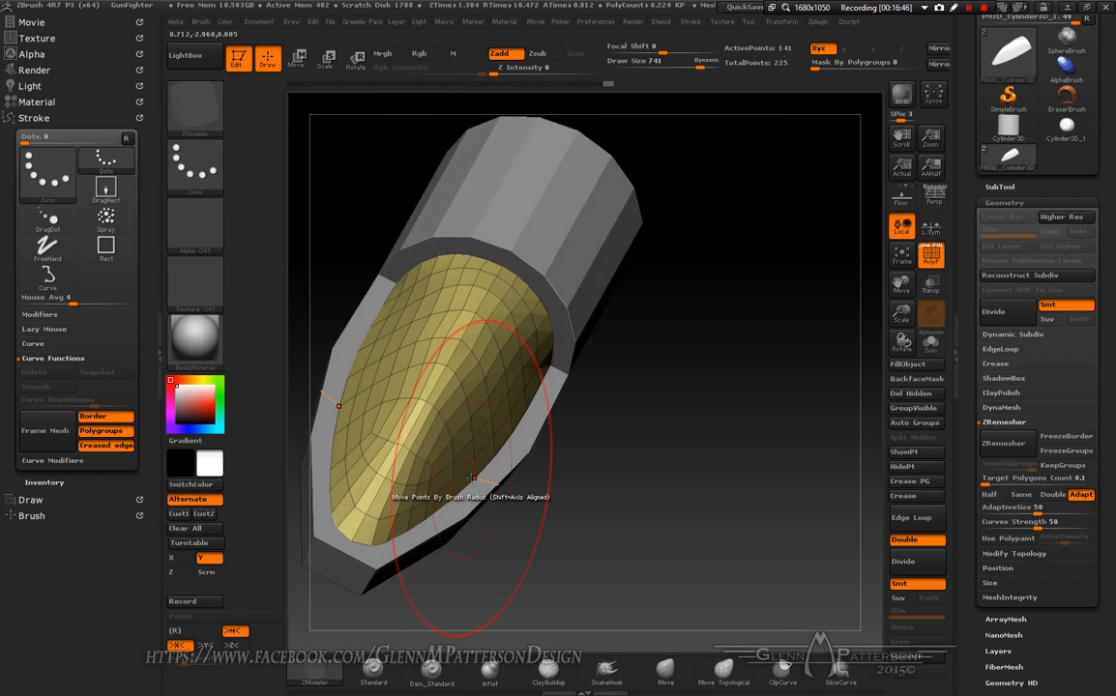
mouse_move(699, 518)
left_mouse_down()
mouse_move(669, 471)
mouse_move(673, 480)
left_mouse_up()
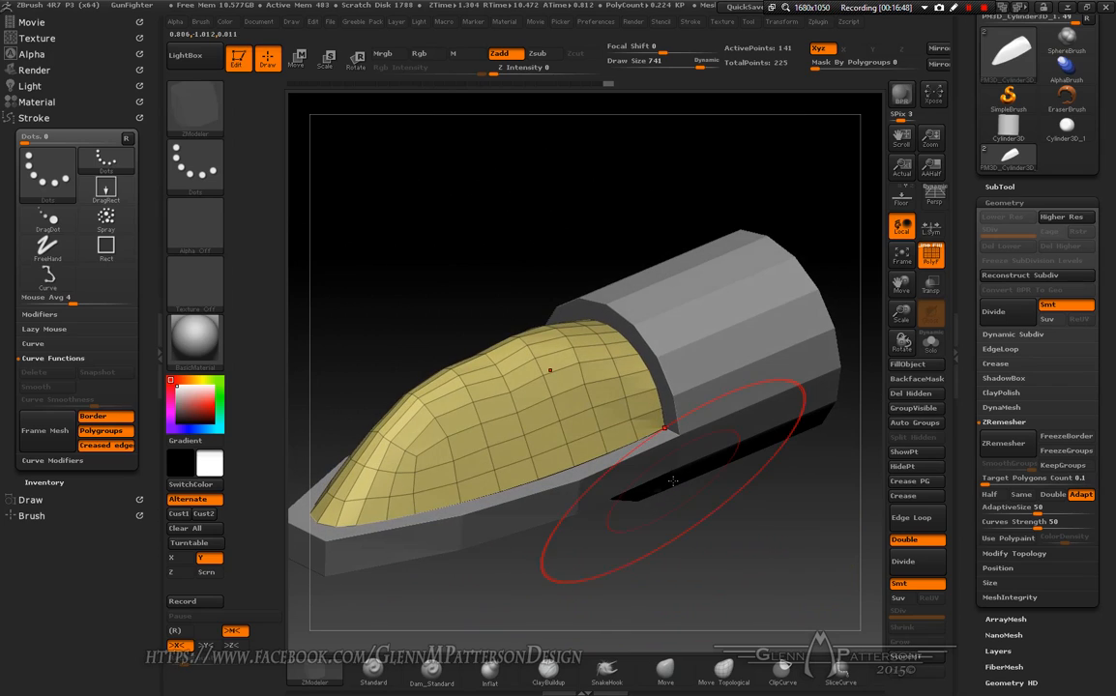
- Switch to the fuselage subtool, isolate it in Solo mode and enlarge the canvas by hiding the tray of extra palettes
left_click(825, 388, "alt")
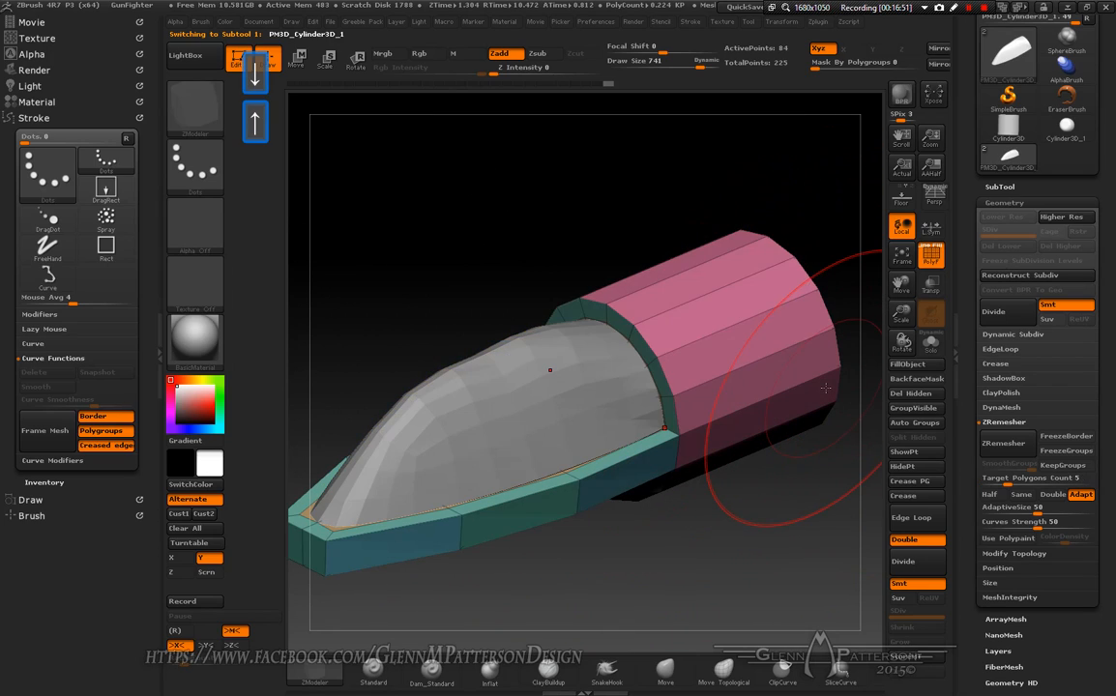
left_click(932, 344)
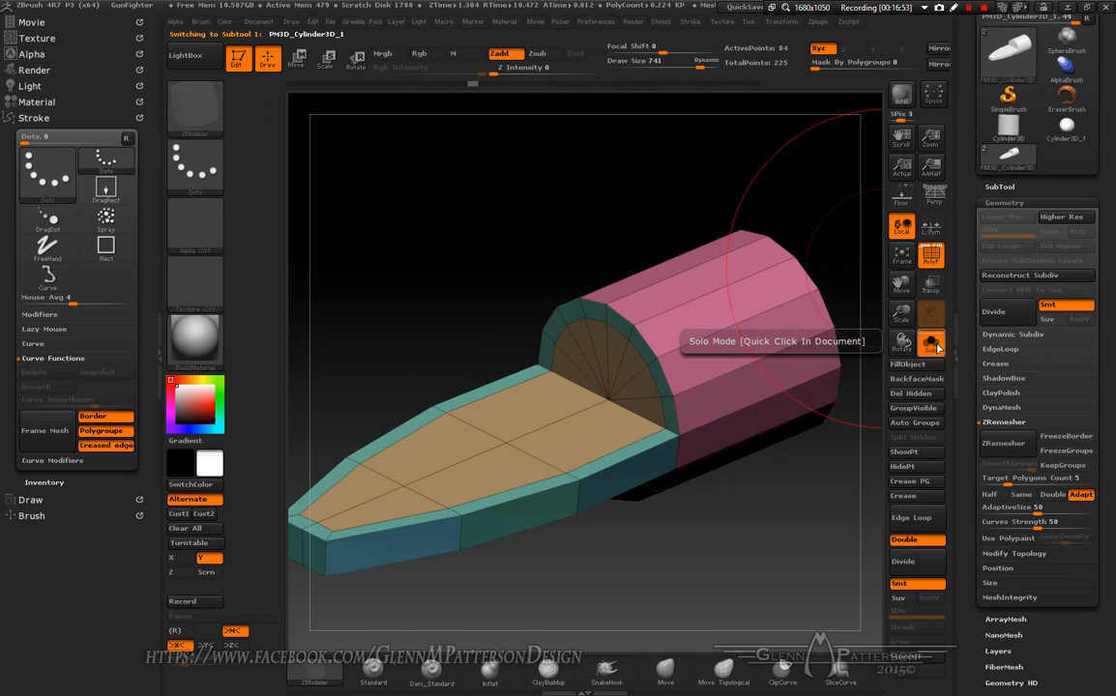
mouse_move(754, 516)
left_mouse_down()
mouse_move(747, 535)
mouse_move(781, 538)
left_mouse_up()
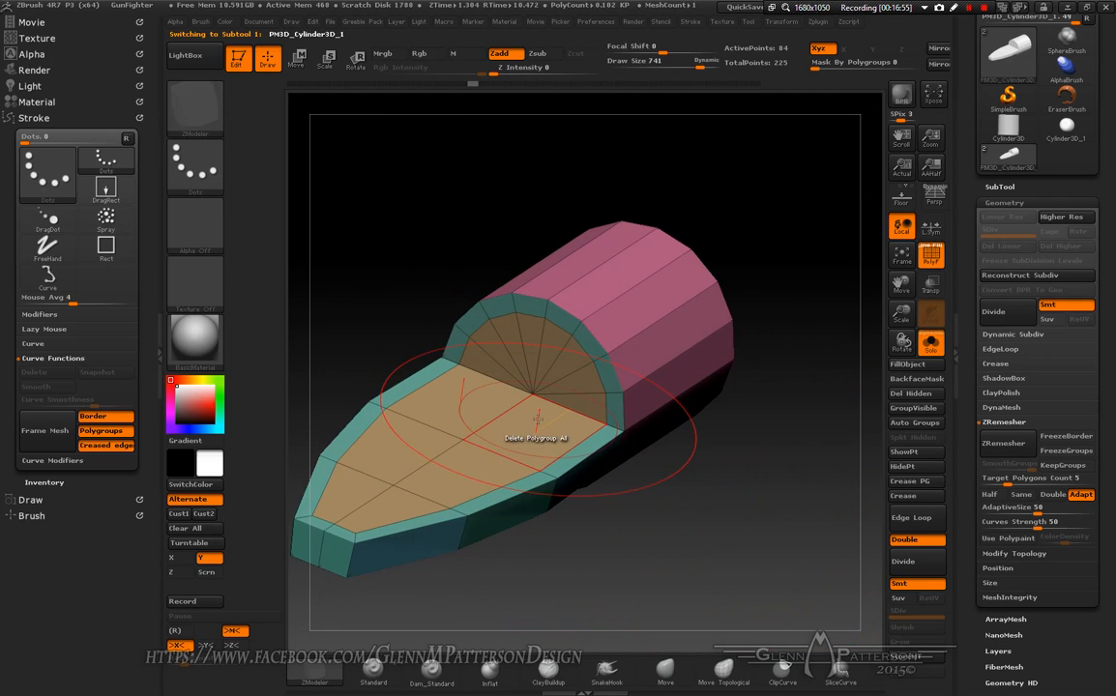
right_click_drag(535, 437, 526, 435)
right_click(525, 436)
left_click(161, 353)
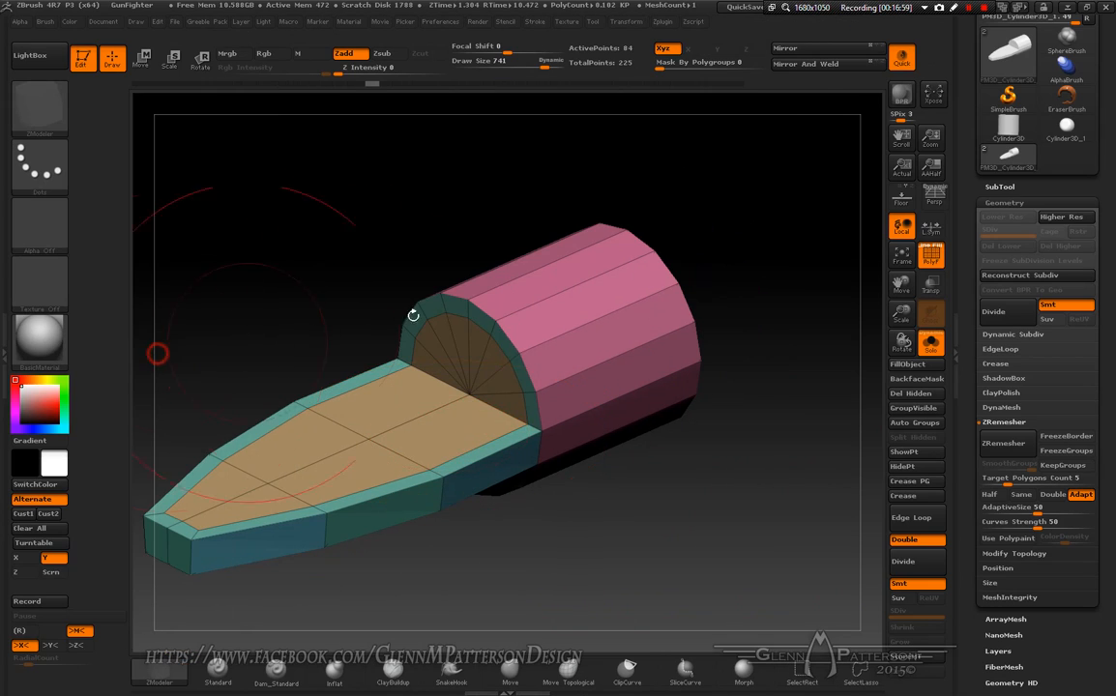
- Set the ZModeler polygon action to QMesh with target Polygroup All and try recessing the tan cockpit polygroup
right_click(455, 447)
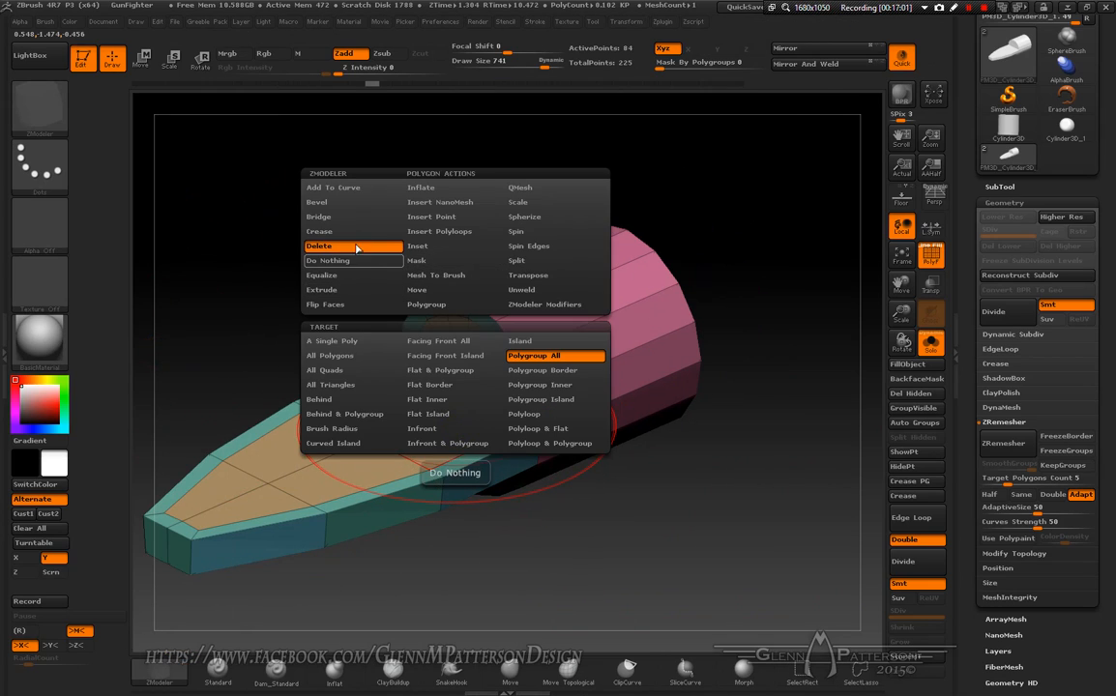
left_click(539, 190)
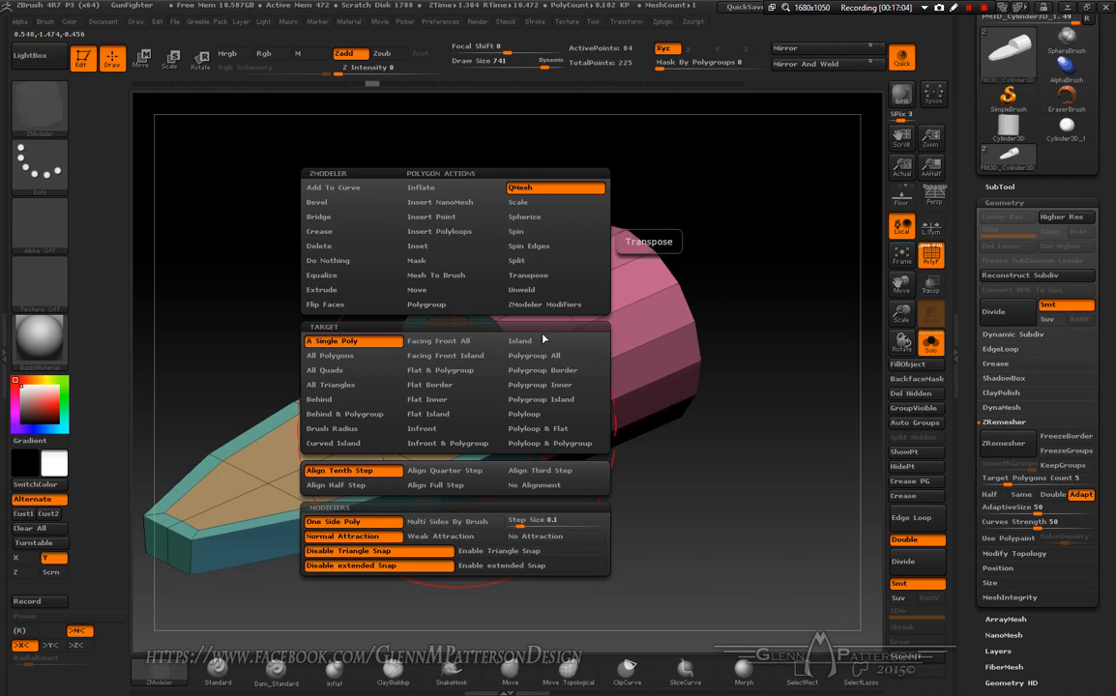
left_click(547, 357)
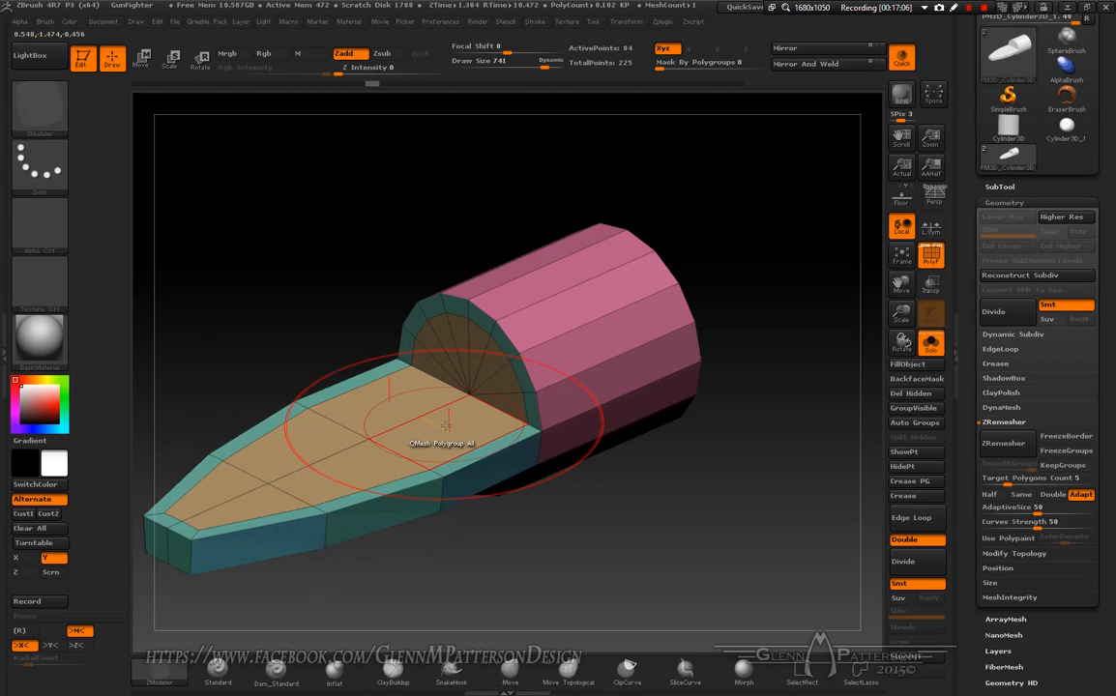
left_click(445, 428)
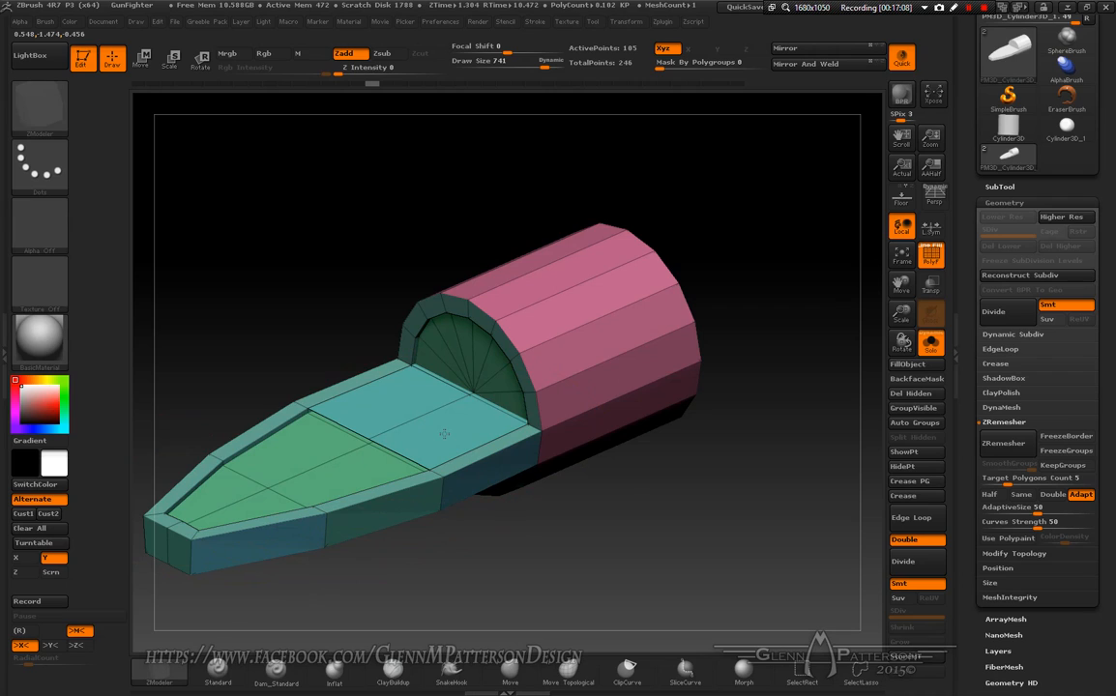
- Undo the cockpit recess, accepting removal of the old undo history, and recess the tan polygroup again with QMesh
key("ctrl+z")
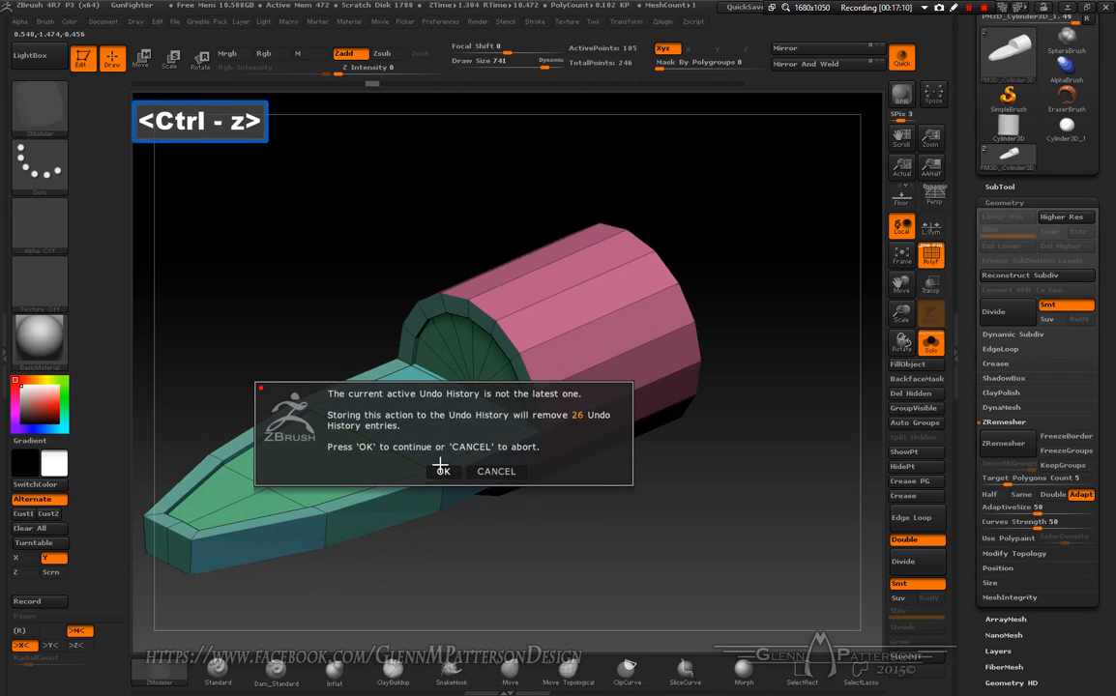
left_click(441, 470)
key("ctrl+z")
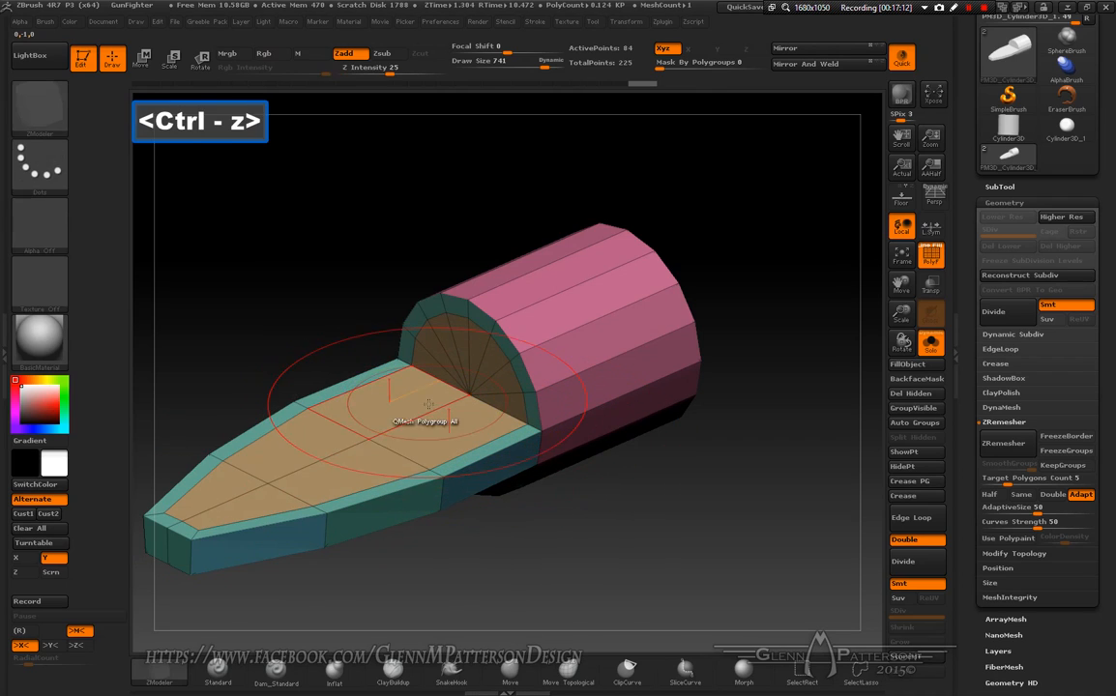
left_click_drag(368, 468, 435, 422)
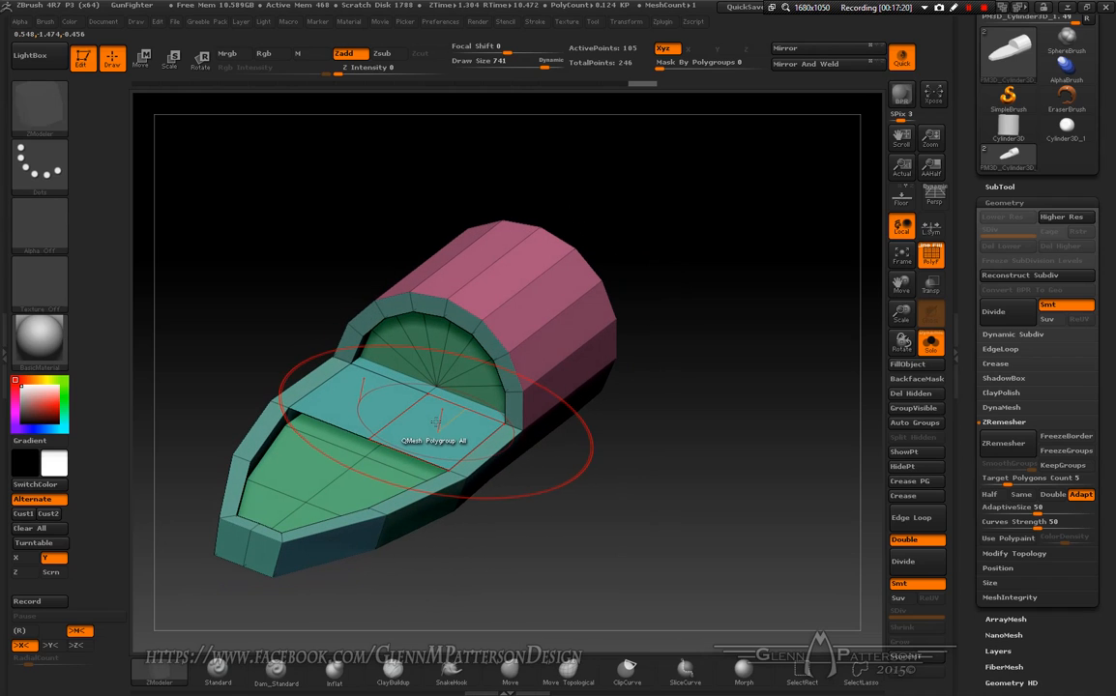
left_click_drag(599, 398, 337, 419)
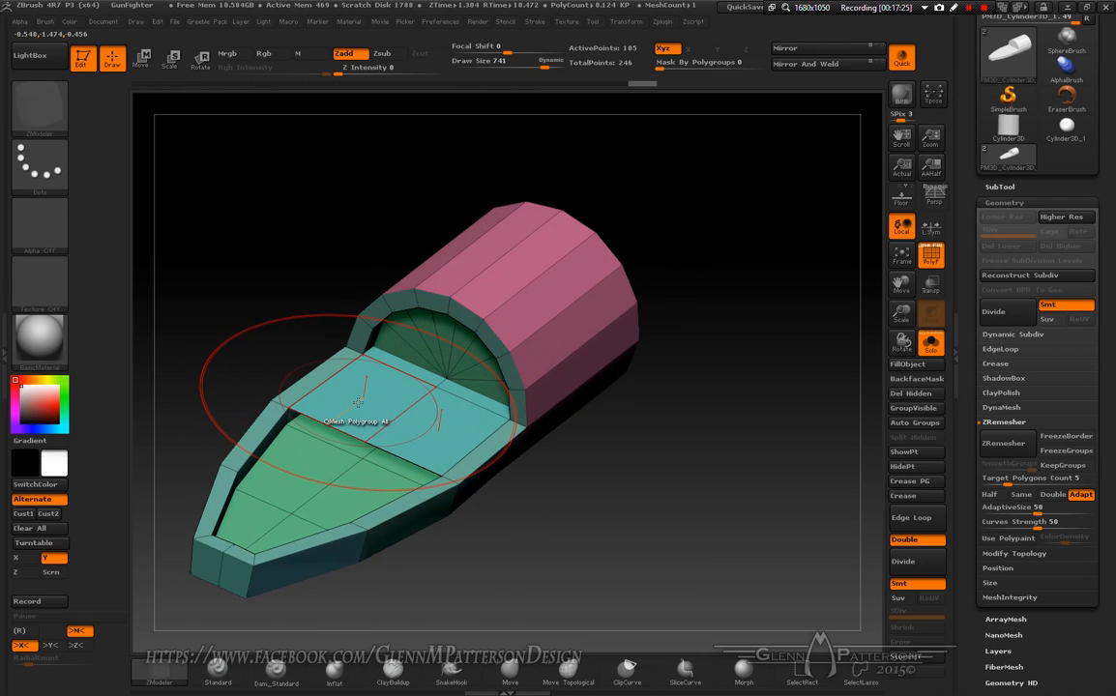
- Set the polygon action to Delete with target A Single Poly and delete the leftover panel and strip faces at the cockpit's rear
key("space")
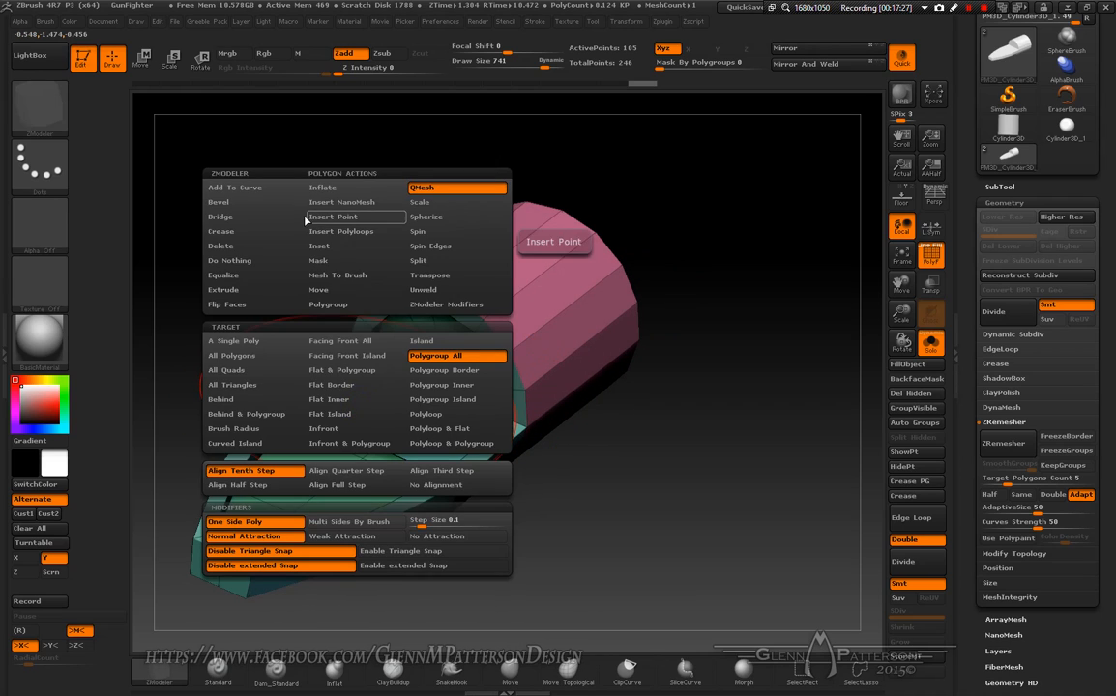
left_click(250, 249)
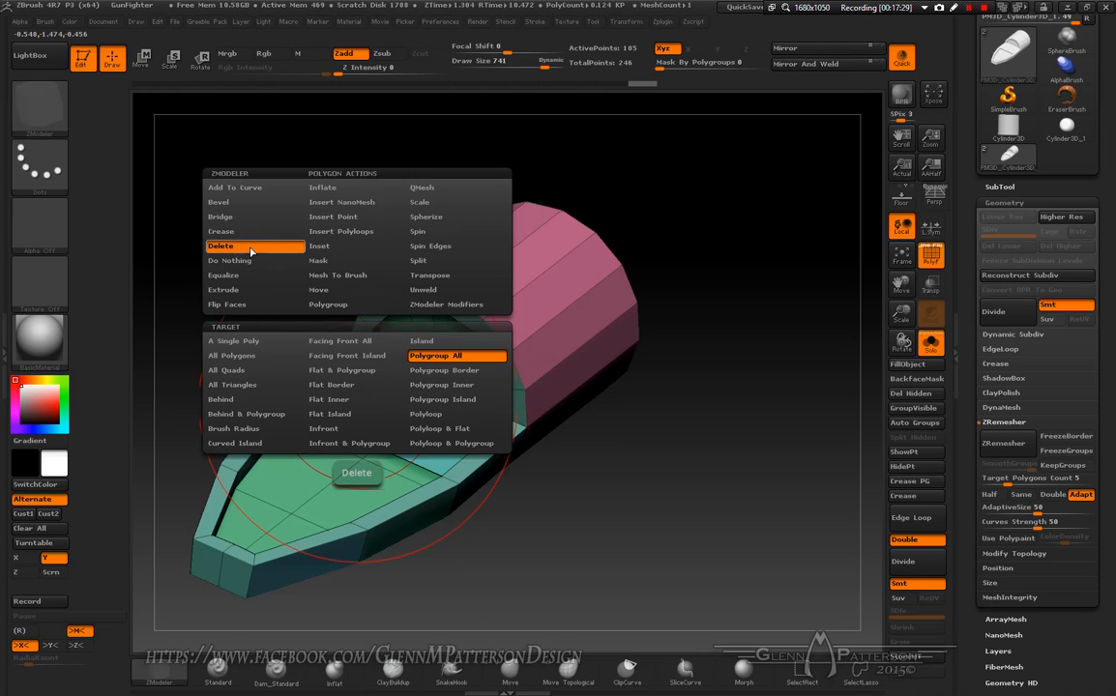
left_click(250, 342)
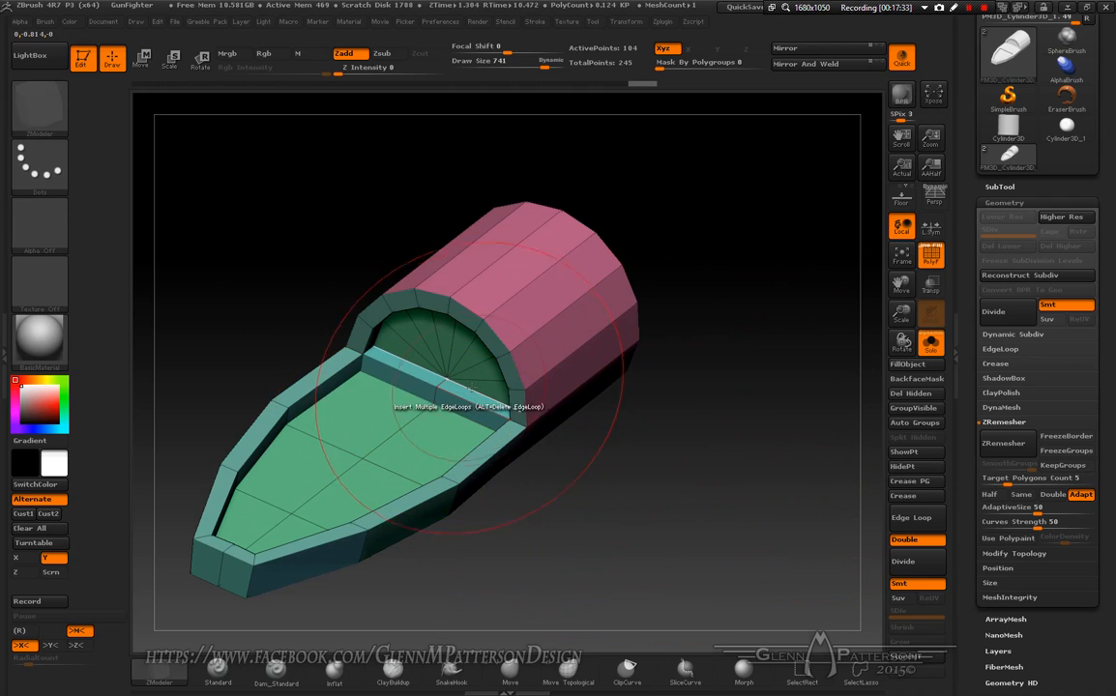
right_click_drag(467, 396, 472, 397)
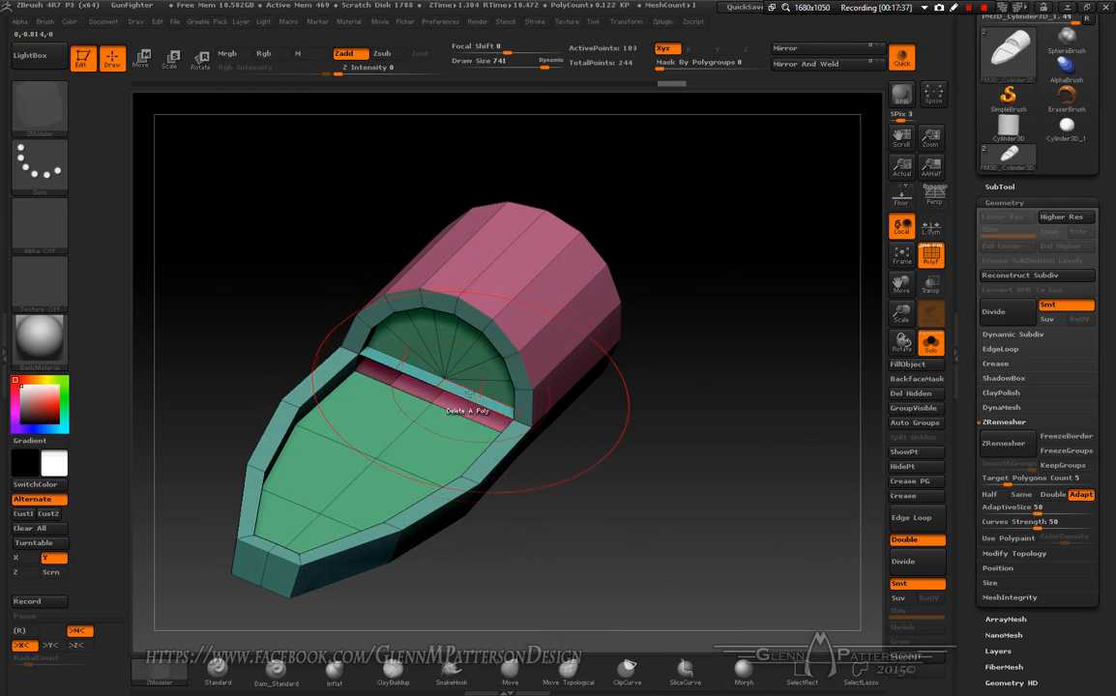
mouse_move(441, 435)
right_mouse_down()
mouse_move(528, 430)
mouse_move(513, 474)
mouse_move(469, 474)
mouse_move(387, 443)
mouse_move(454, 425)
right_mouse_up()
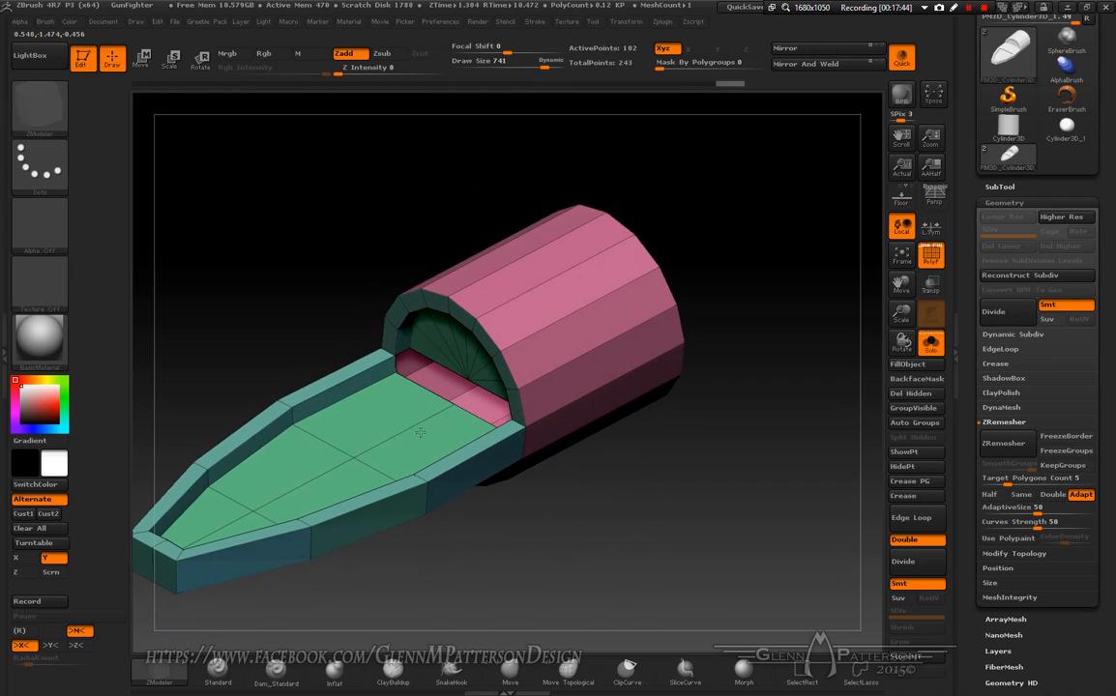
- Undo the polygon deletions and the QMesh recess of the cockpit
key("ctrl+z")
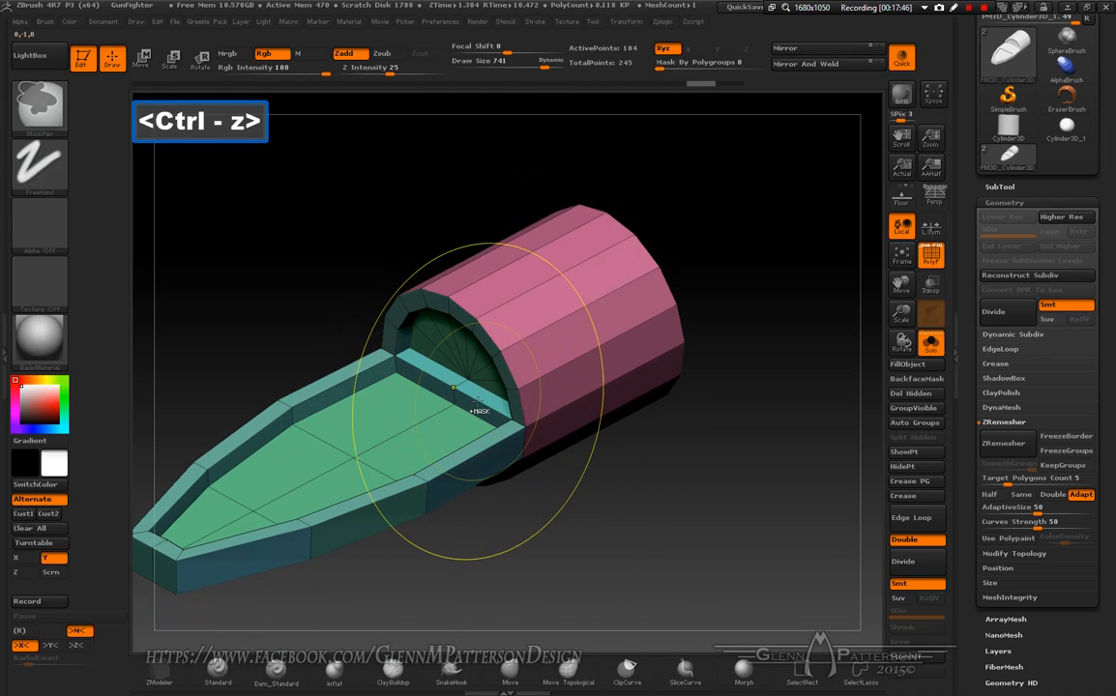
key("ctrl+z")
key("ctrl+z")
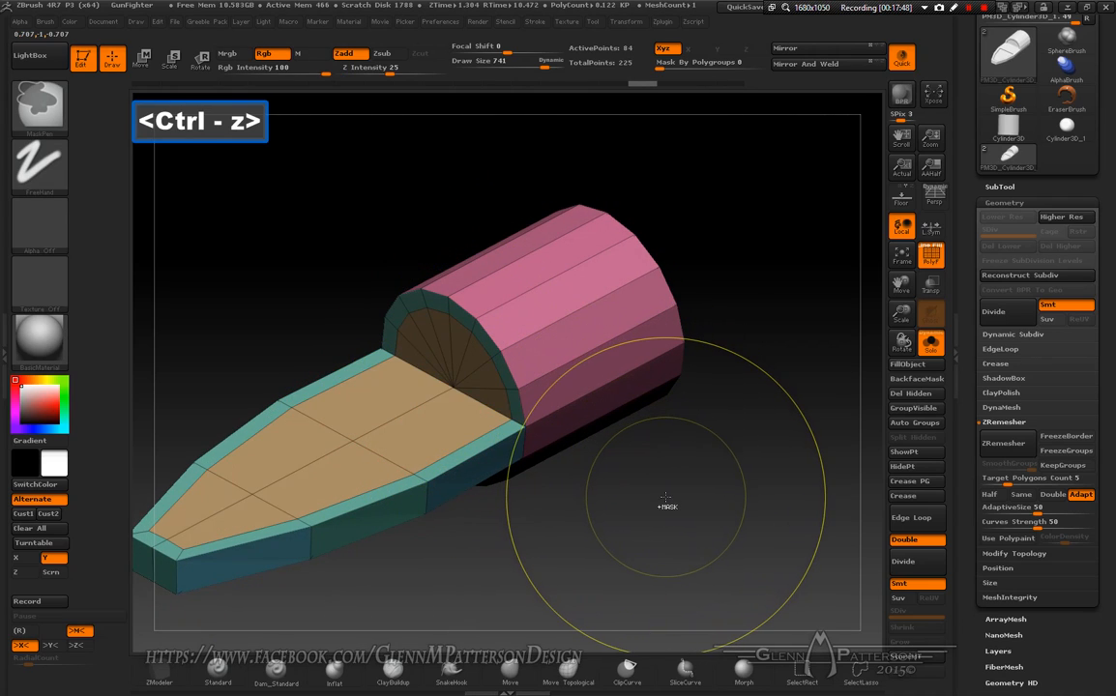
- Delete the cockpit floor polygons nearest the bulkhead to inspect the fuselage interior, and undo the deletion
mouse_move(404, 442)
right_mouse_down()
mouse_move(437, 421)
mouse_move(425, 443)
right_mouse_up()
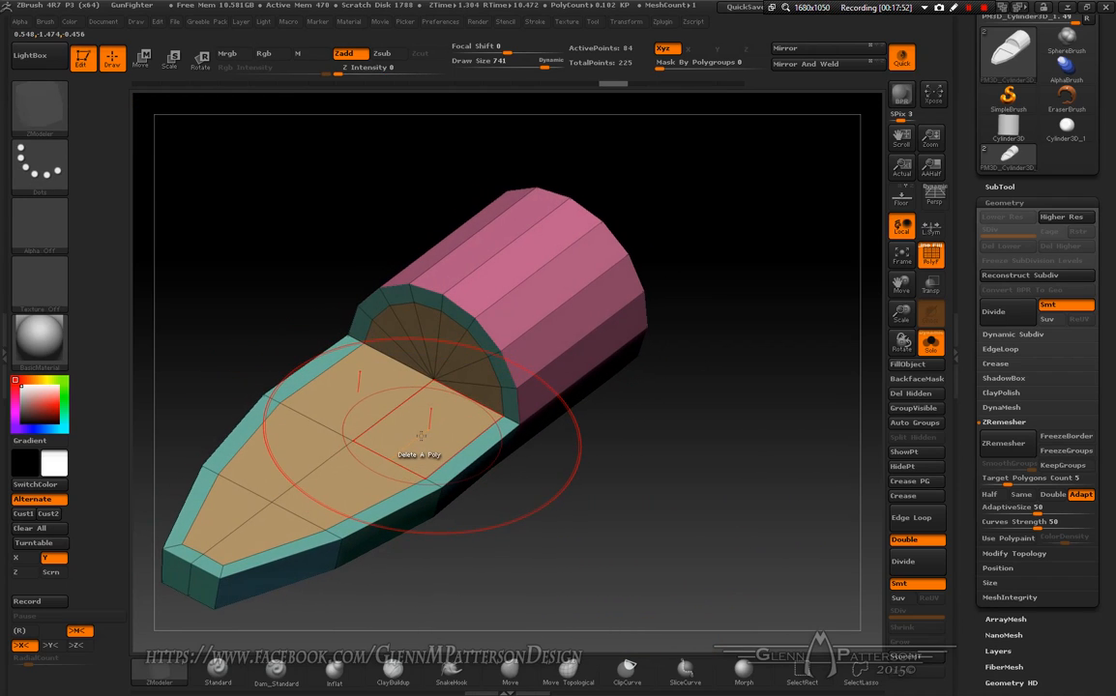
left_click(422, 436)
right_click_drag(554, 444, 833, 336)
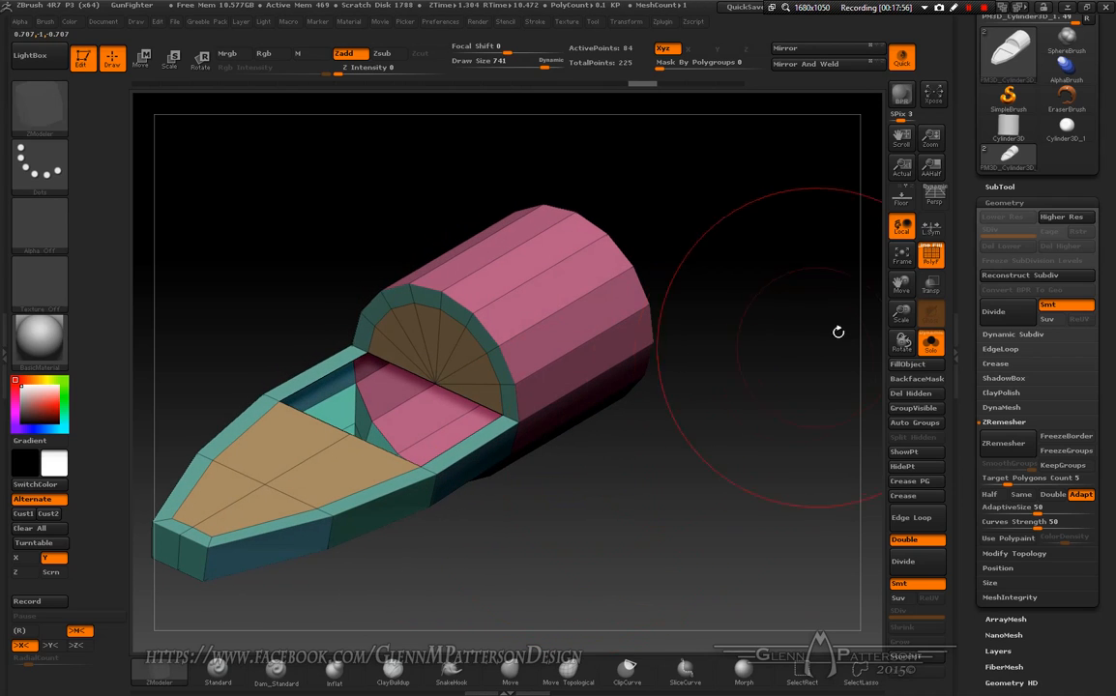
left_click_drag(906, 319, 817, 372)
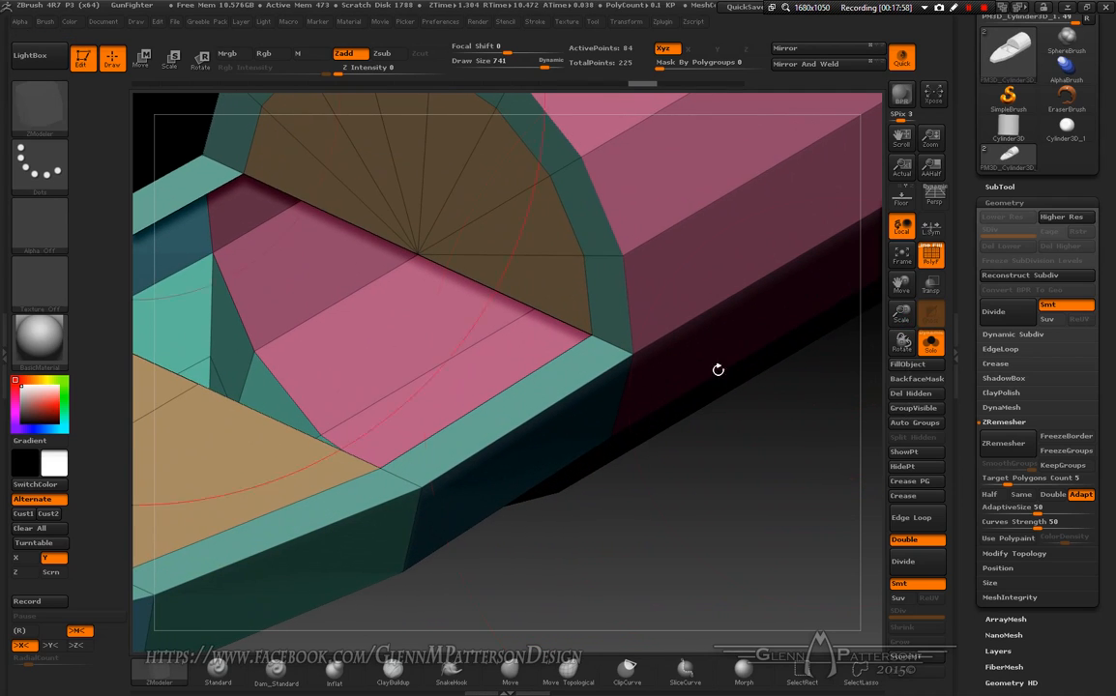
right_click_drag(540, 289, 822, 300)
key("ctrl+z")
left_click_drag(901, 314, 933, 215)
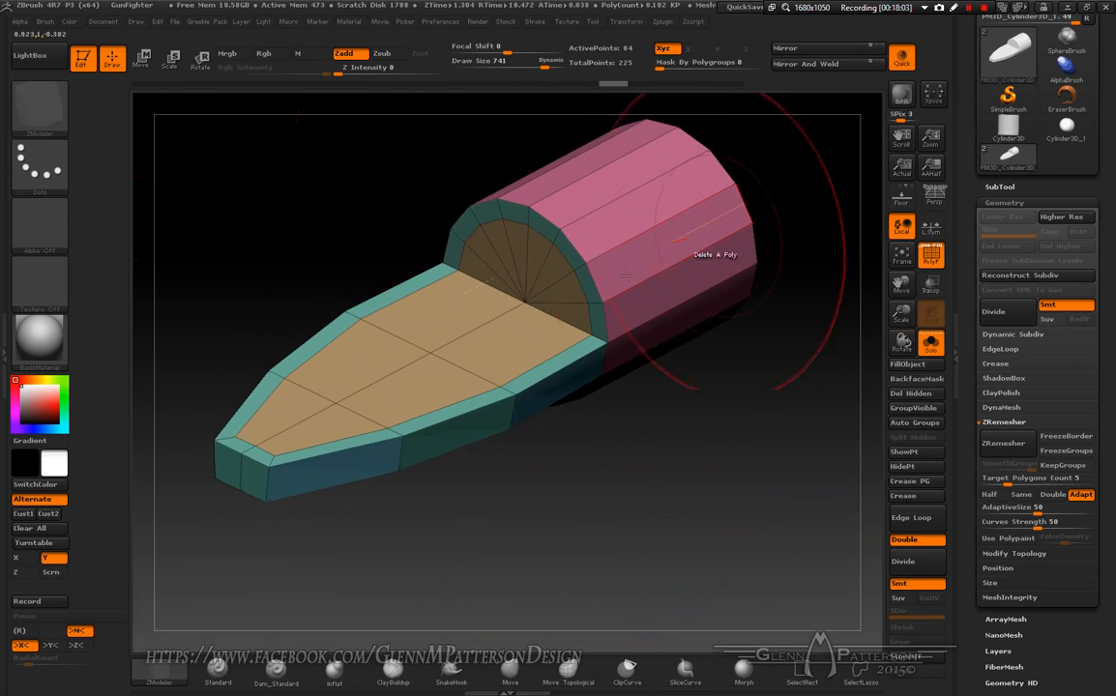
- Recess the tan cockpit polygroup into the fuselage using the polygon action QMesh with target Polygroup All
key("space")
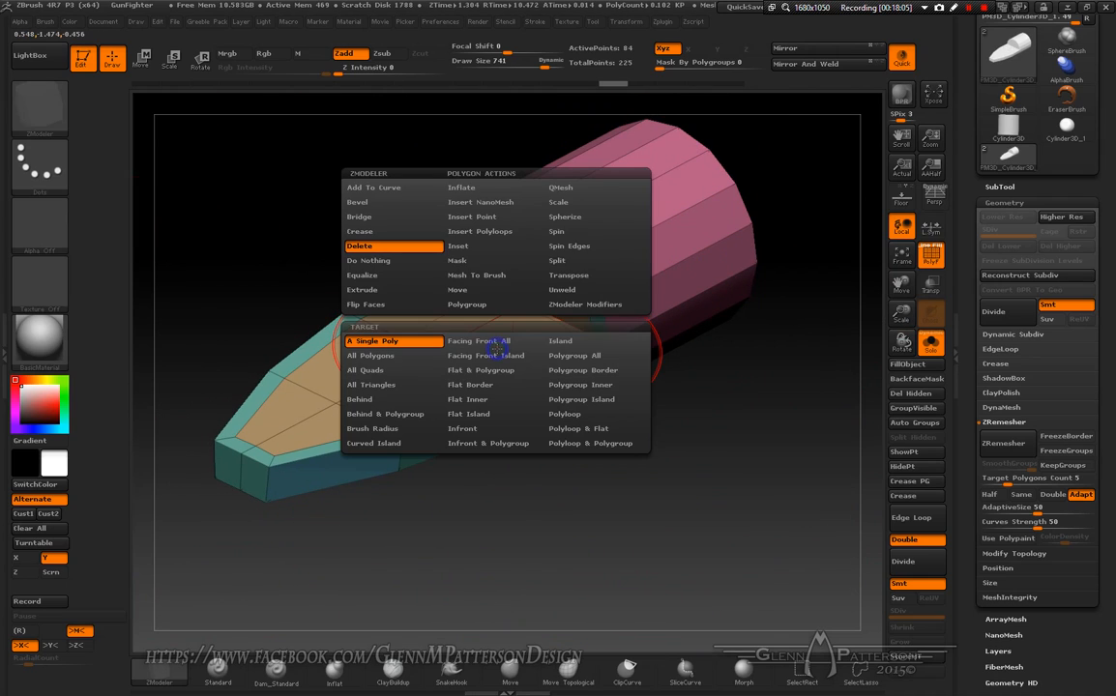
left_click(606, 189)
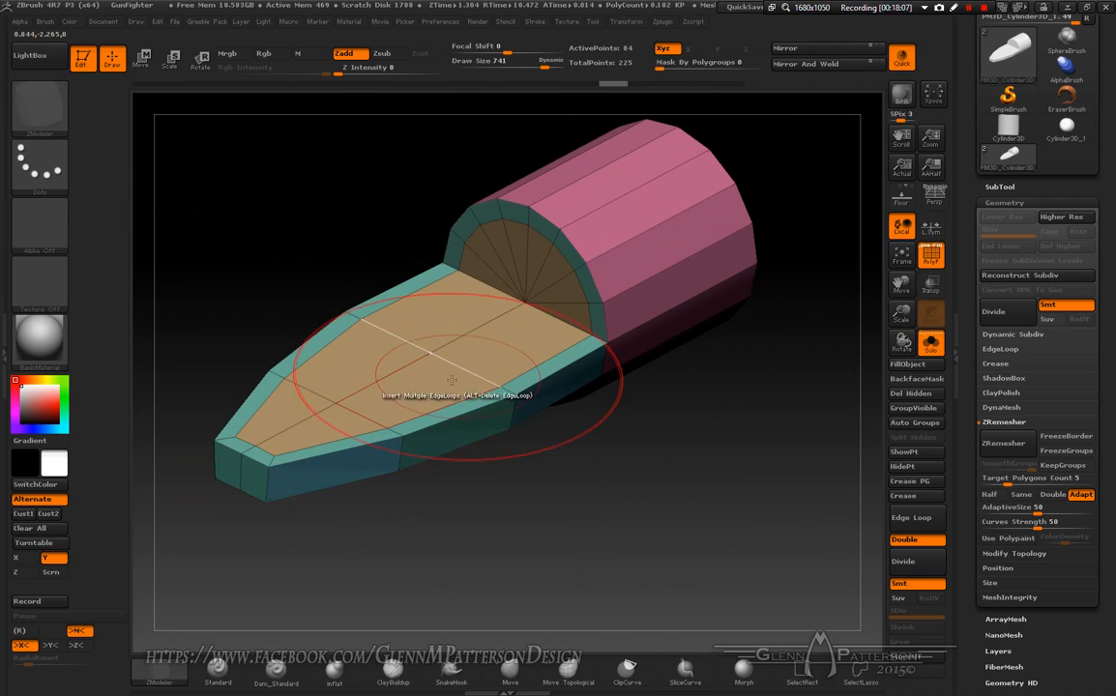
left_click_drag(486, 353, 483, 361)
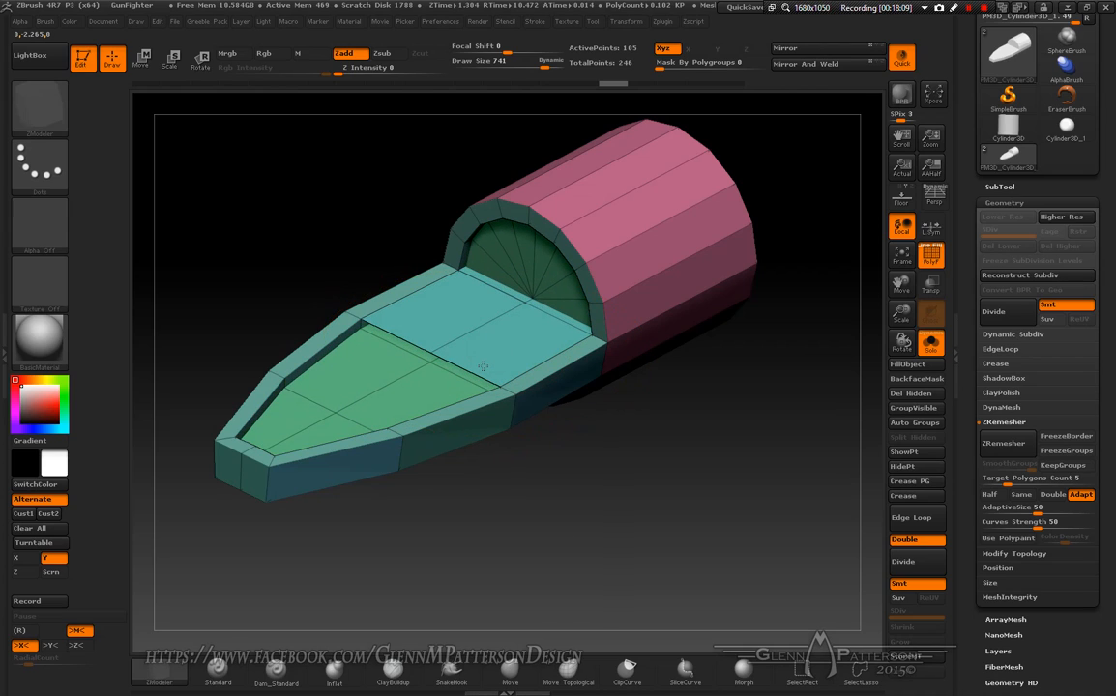
key("ctrl+z")
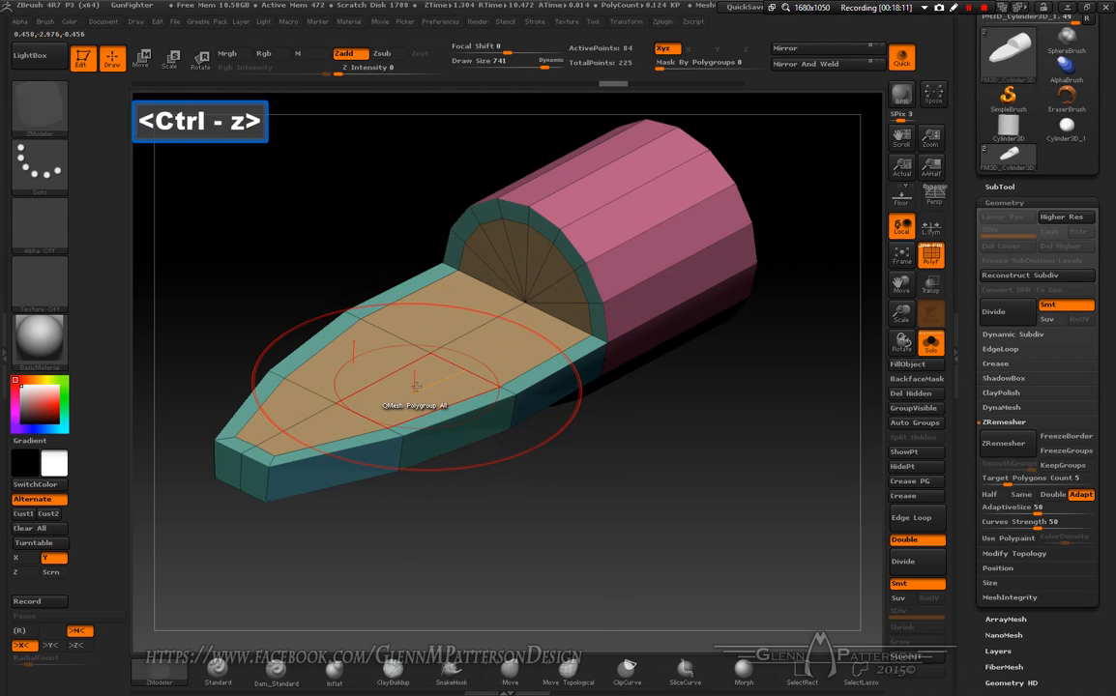
left_click_drag(416, 387, 410, 408)
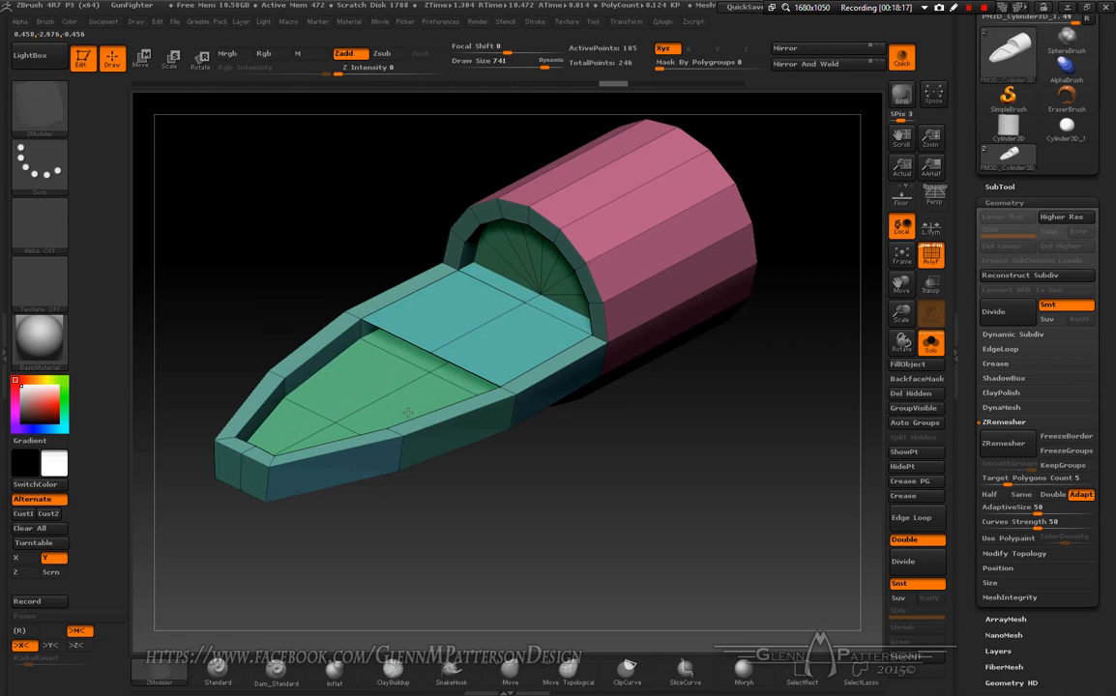
mouse_move(406, 408)
right_mouse_down()
mouse_move(411, 379)
mouse_move(451, 339)
mouse_move(426, 387)
right_mouse_up()
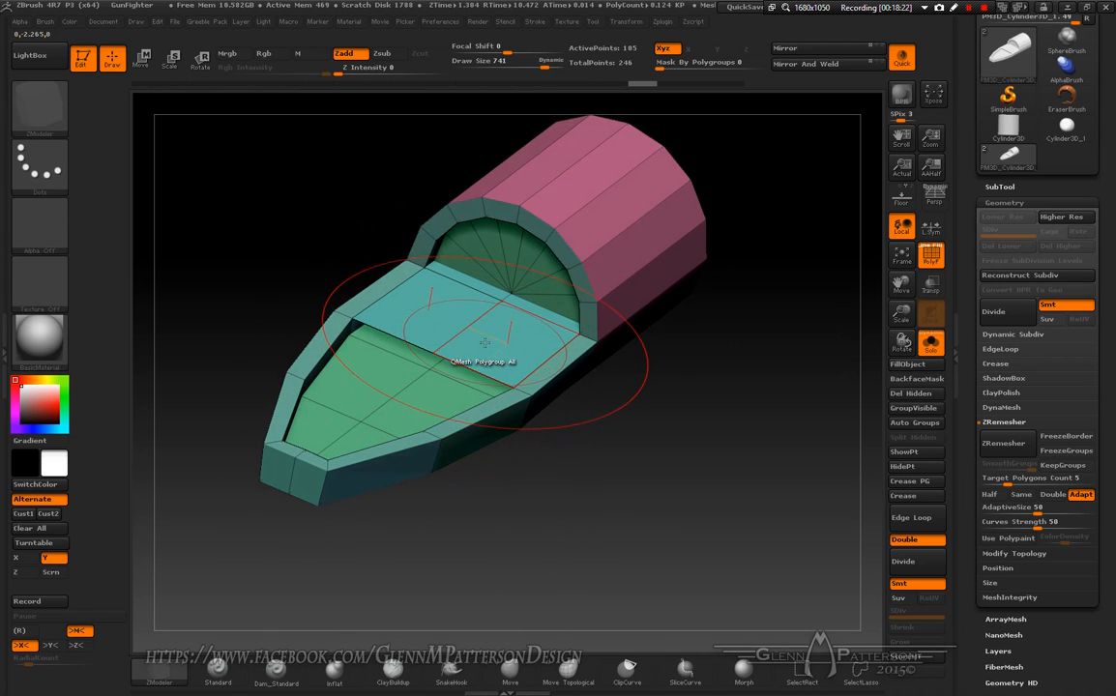
- Set the polygon action to Delete on A Single Poly and delete the leftover raised panel in front of the bulkhead
key("space")
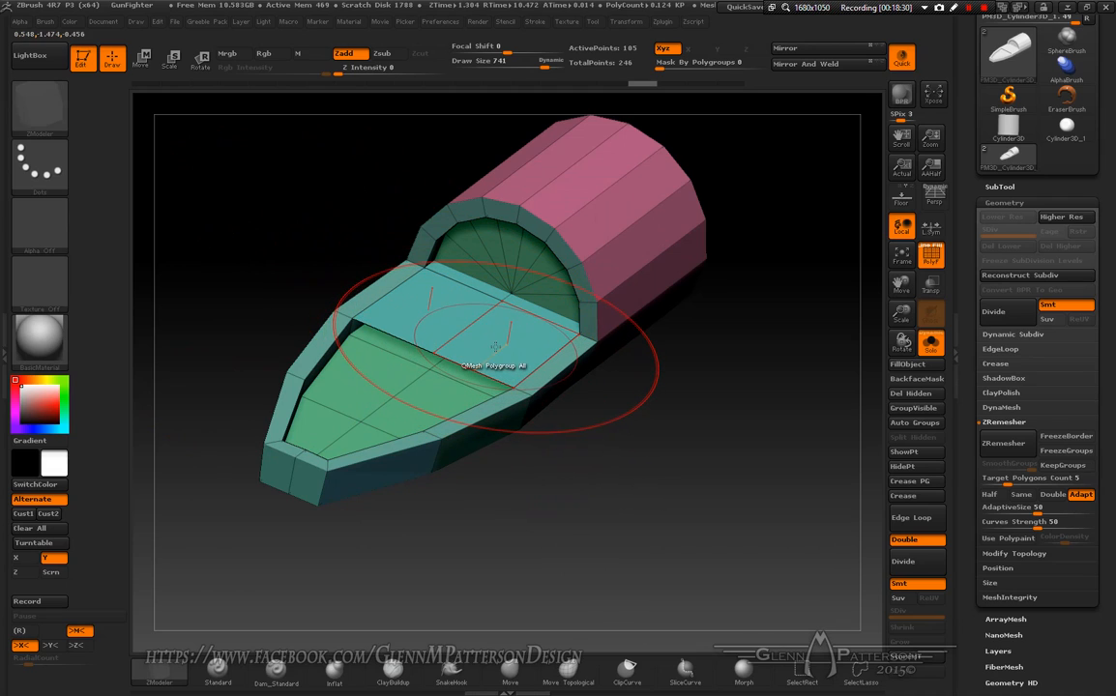
key("space")
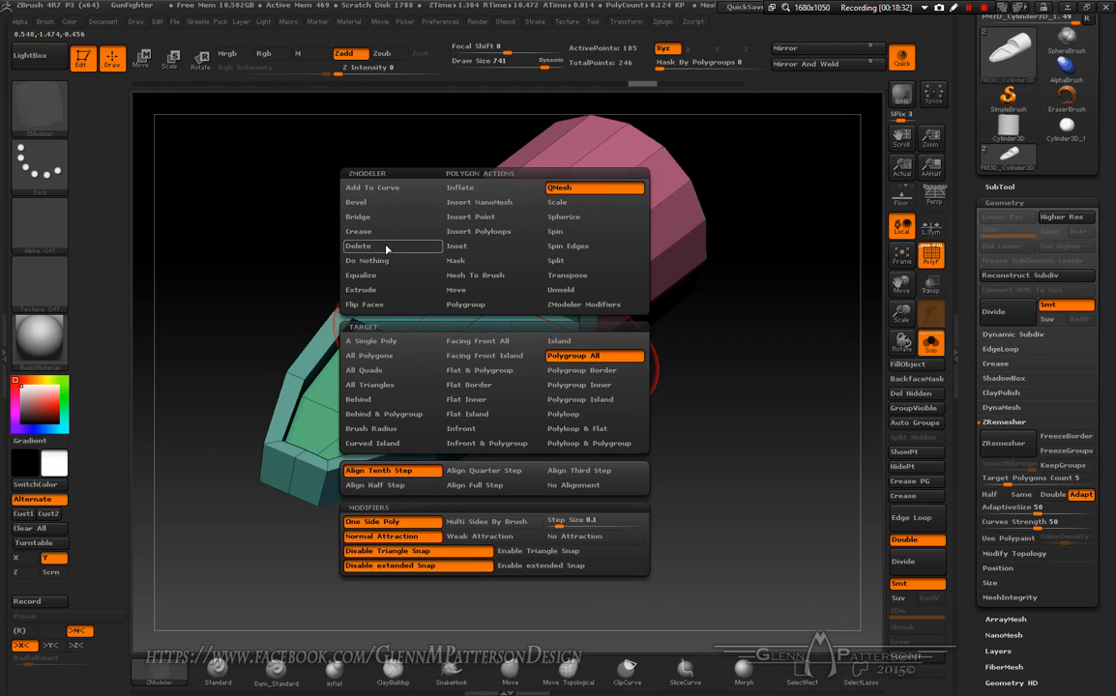
left_click(385, 342)
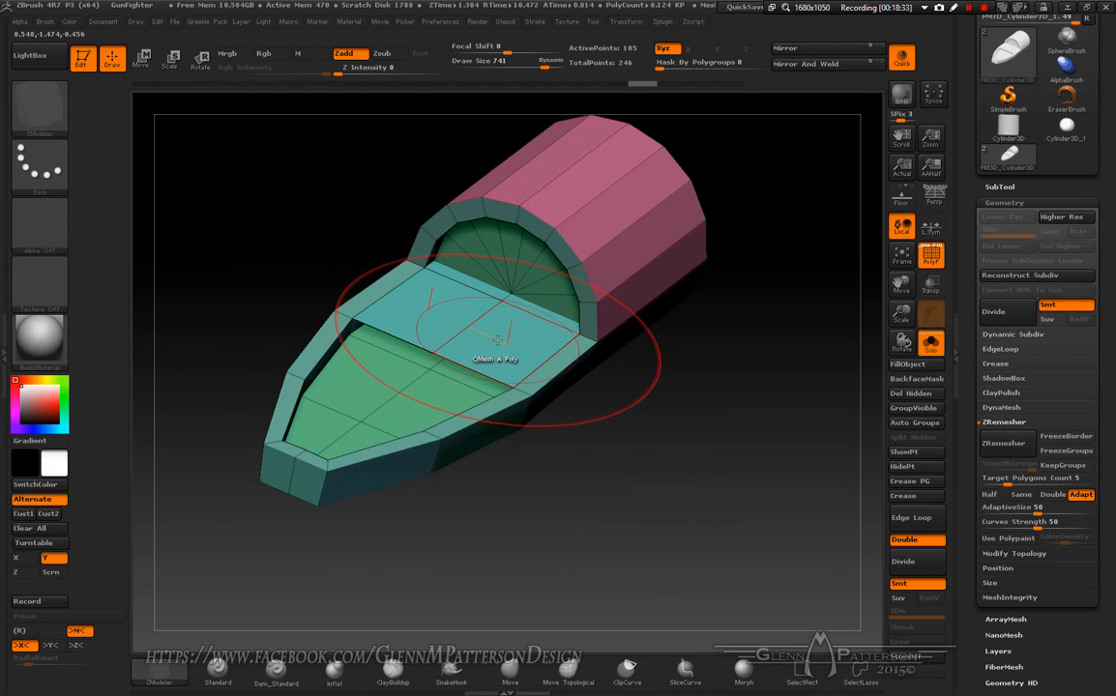
key("space")
left_click(374, 249)
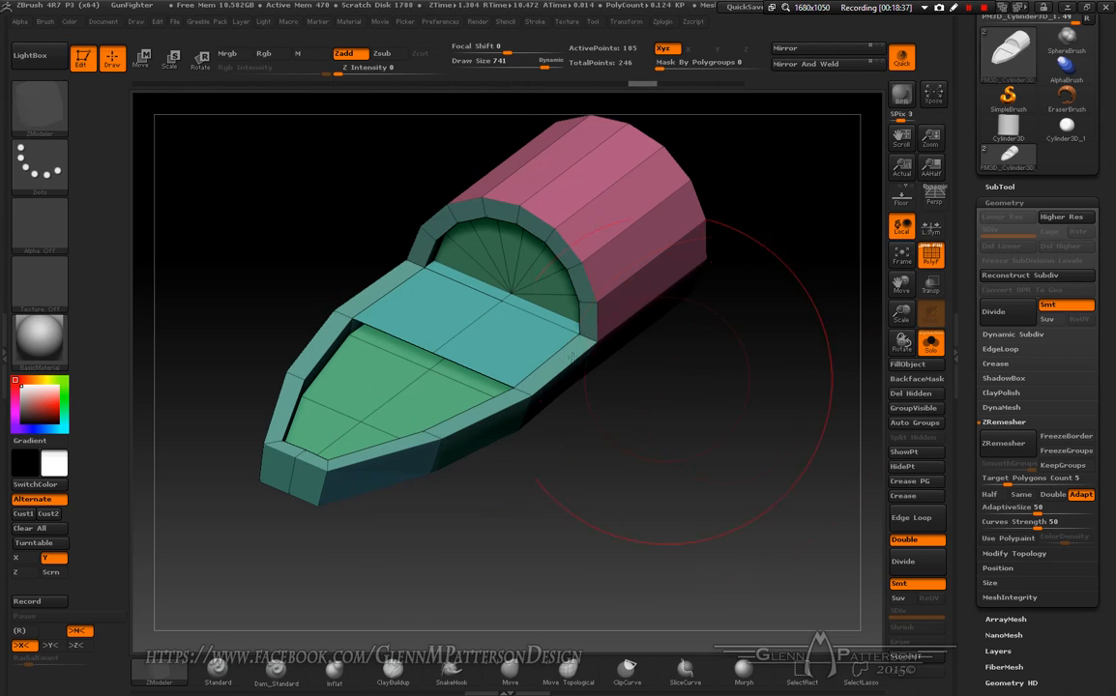
left_click(453, 307)
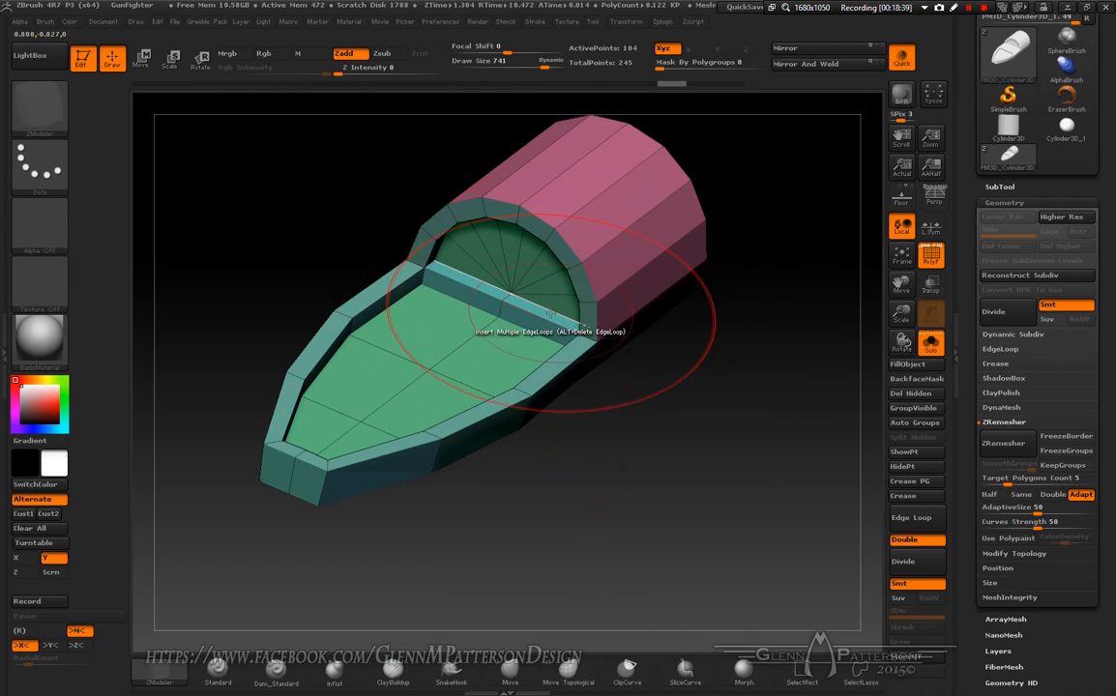
- Try reshaping the strip at the base of the cockpit's rear bulkhead with QMesh, and undo the attempt
key("space")
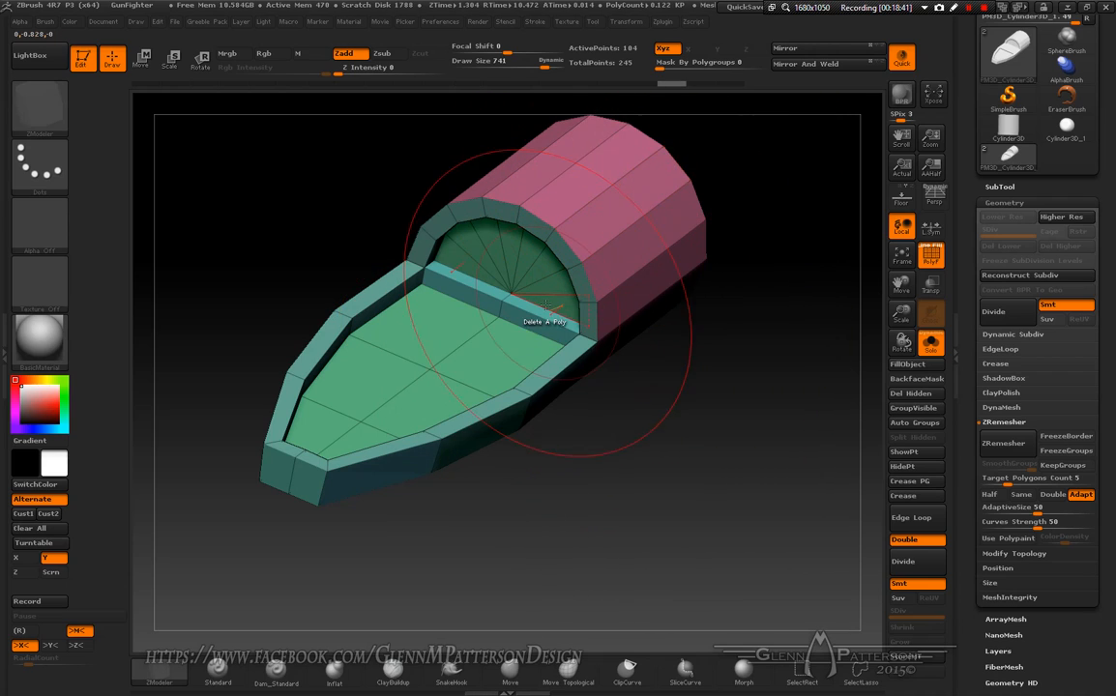
key("space")
left_click(617, 188)
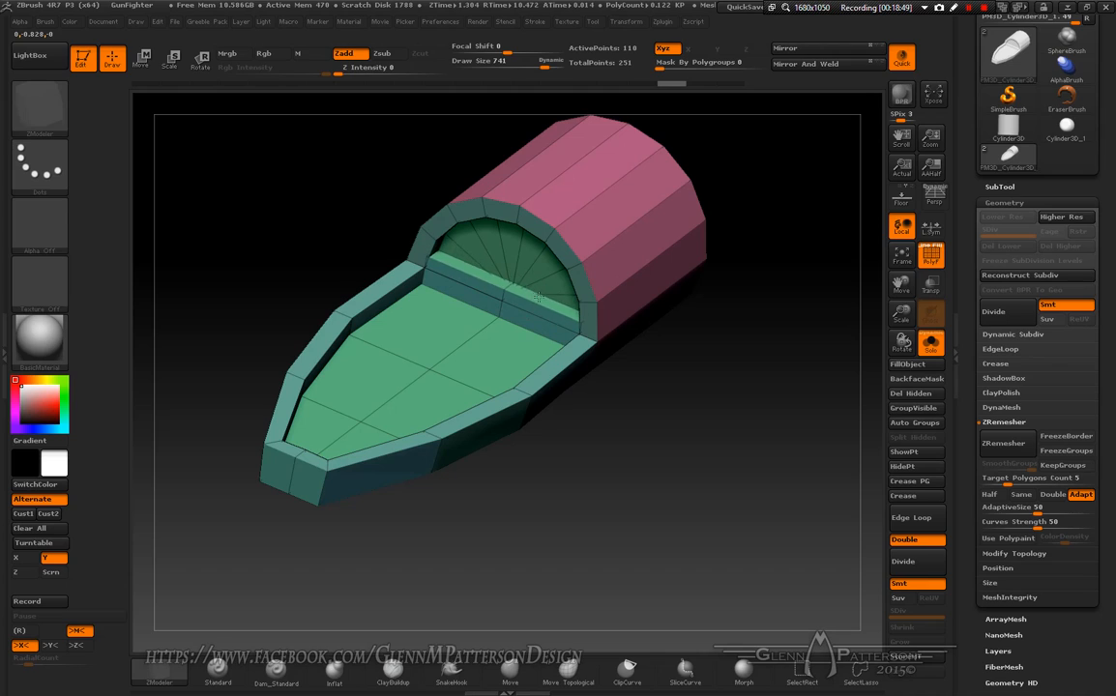
key("ctrl+z")
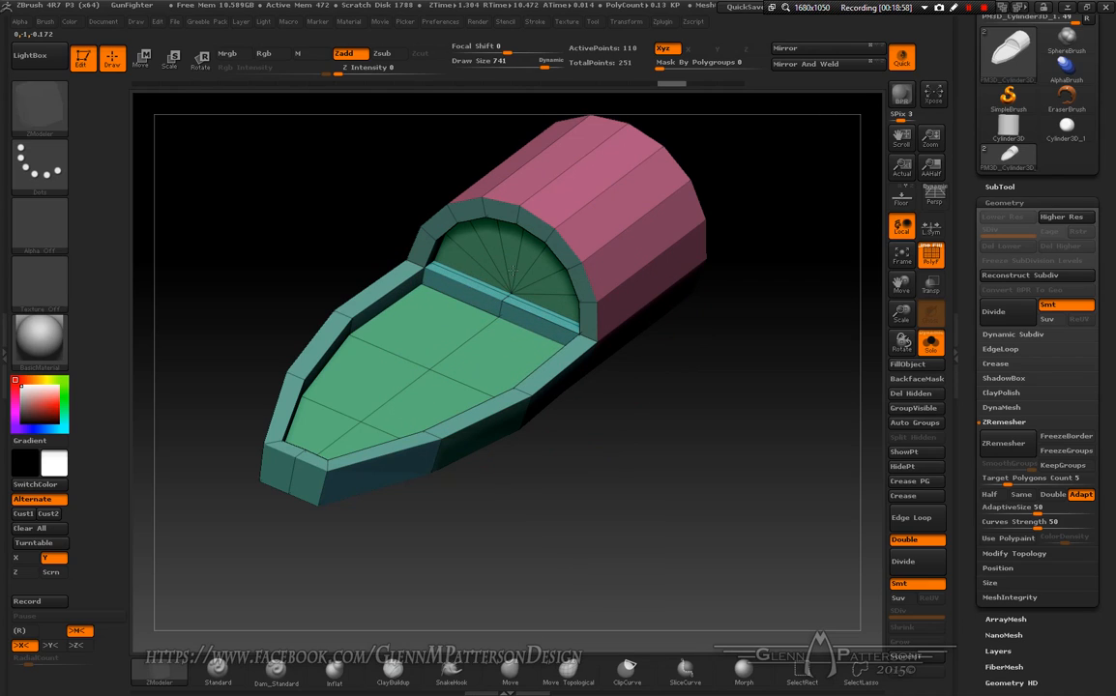
key("ctrl+z")
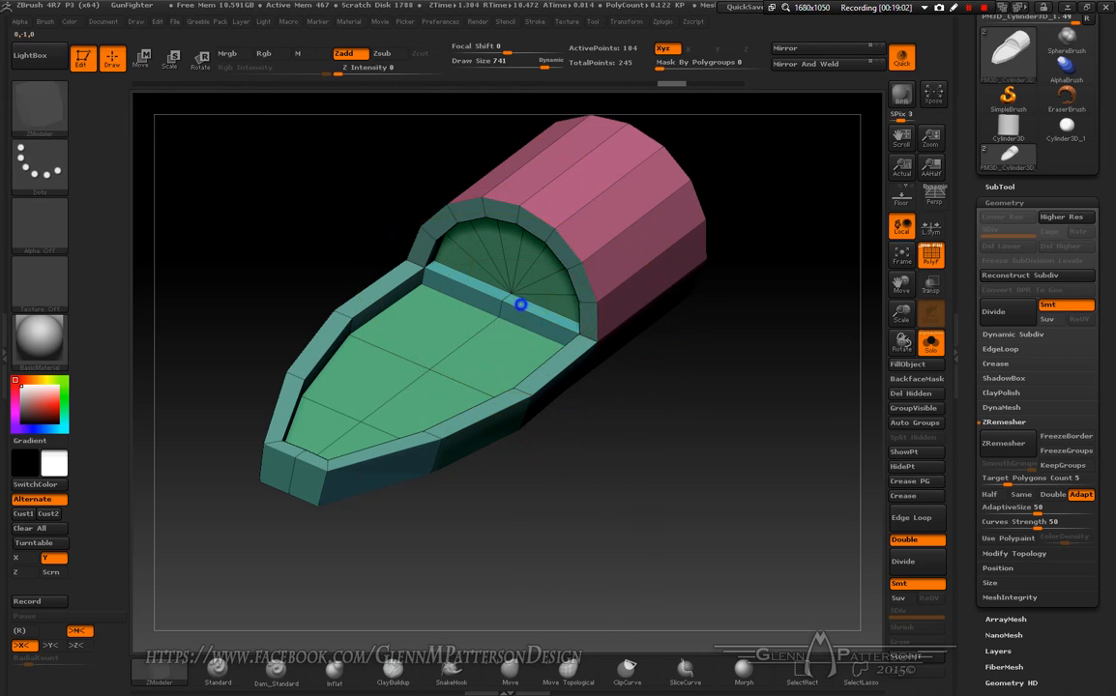
- Delete the remaining top and front strip faces at the base of the bulkhead with the Delete polygon action
key("space")
left_click(407, 248)
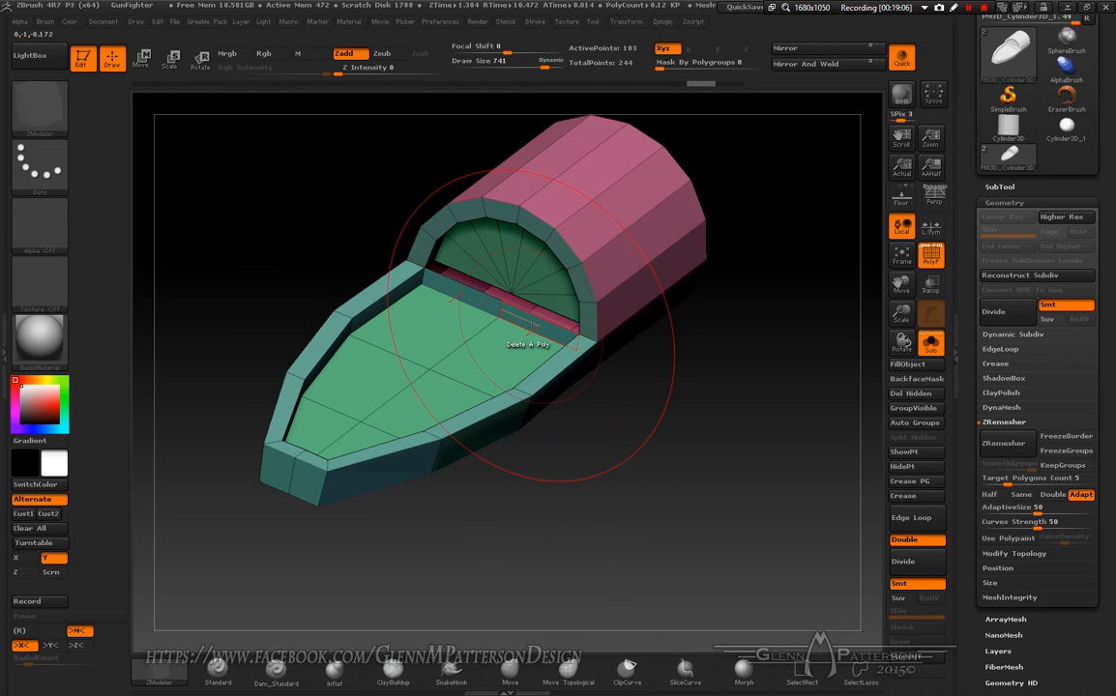
left_click(527, 308)
mouse_move(464, 342)
right_mouse_down()
mouse_move(542, 344)
mouse_move(505, 347)
right_mouse_up()
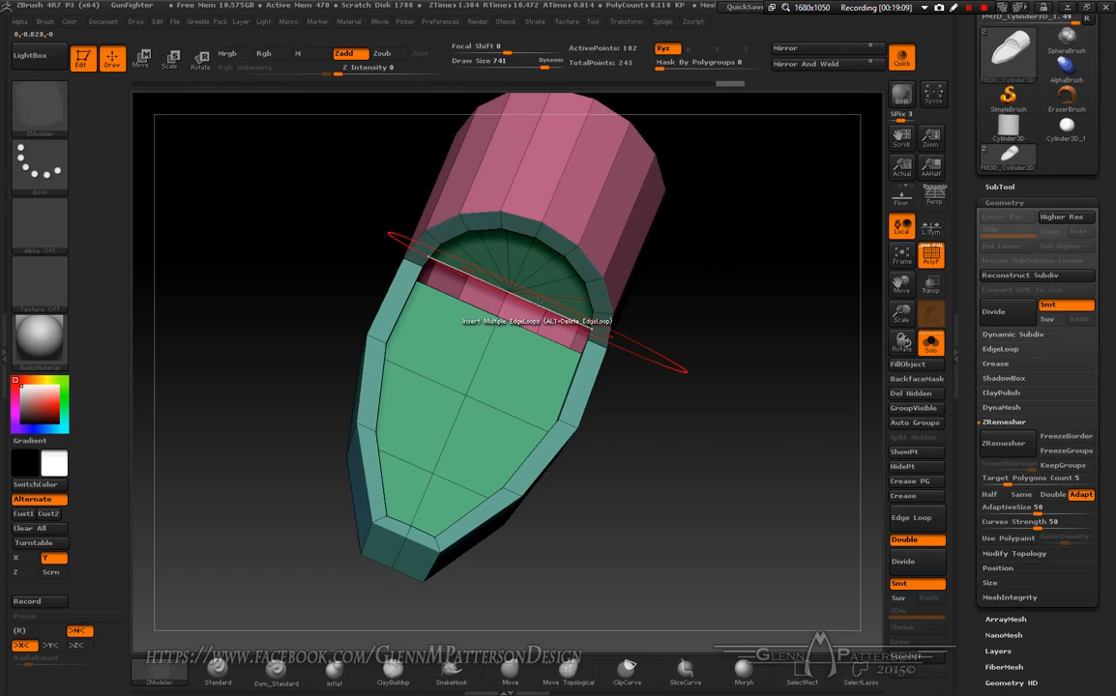
- Try to fill the gap along the bulkhead's lower edge with the Close edge action on Convex Hole, and undo it
key("space")
left_click(432, 360)
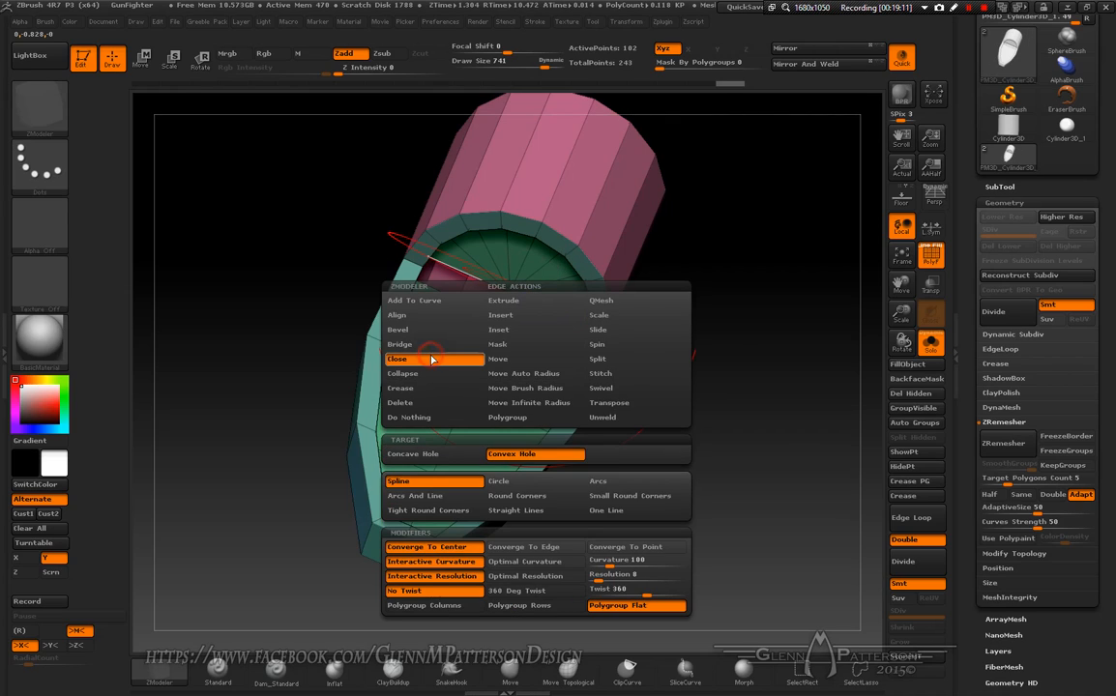
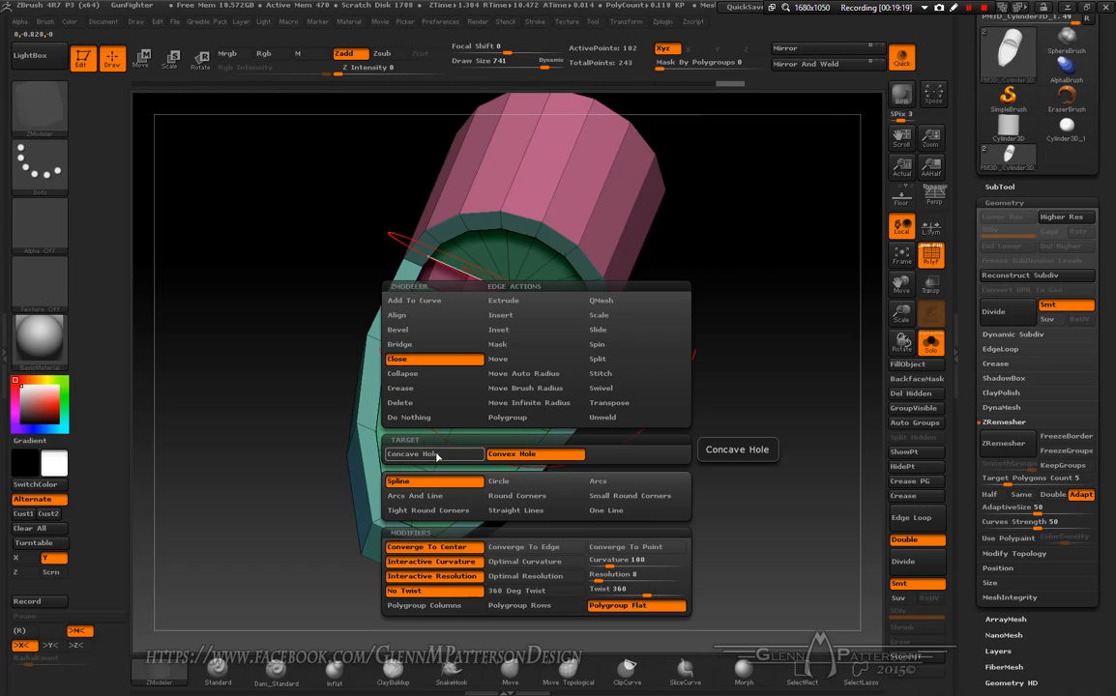
left_click(639, 559)
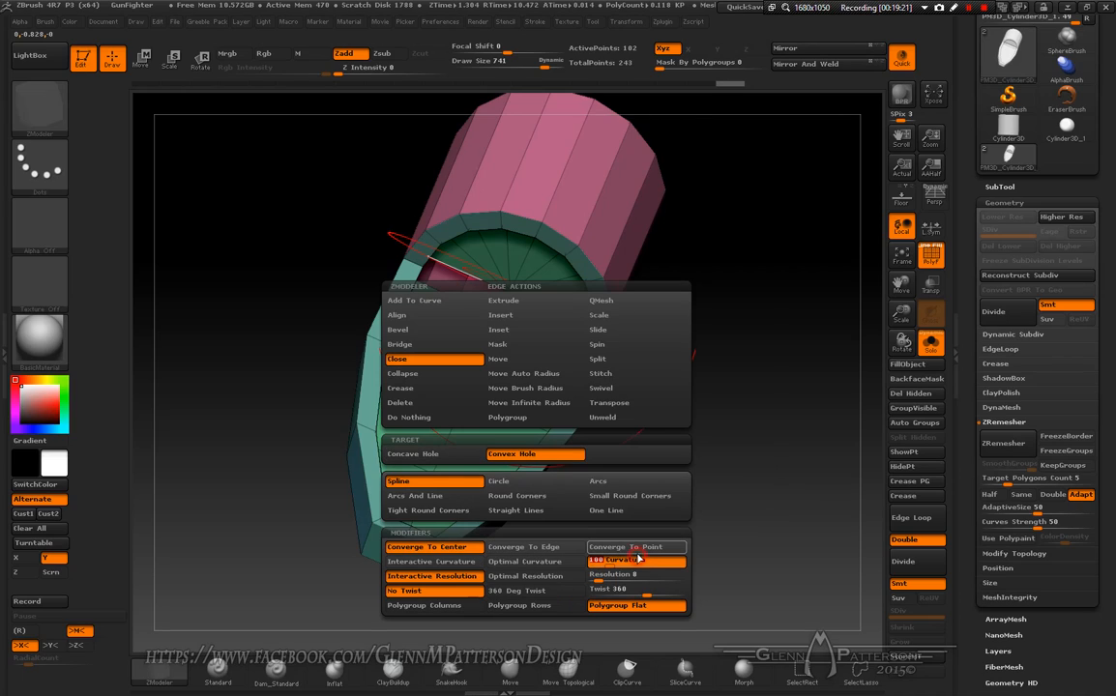
left_click(629, 551)
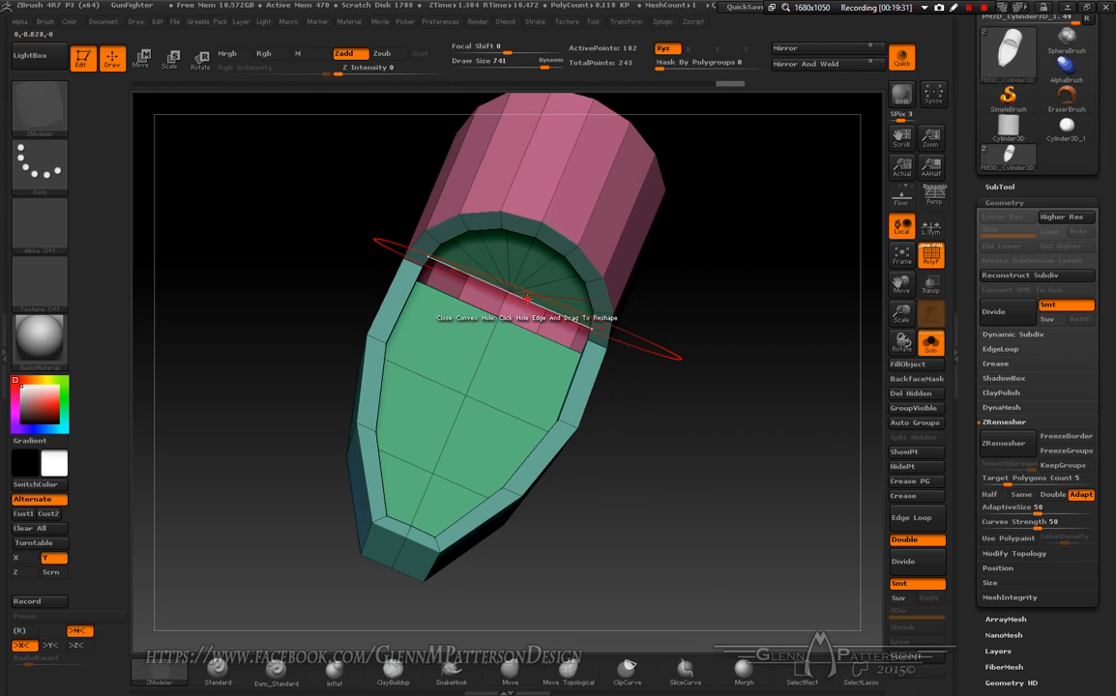
left_click(527, 296)
key("ctrl")
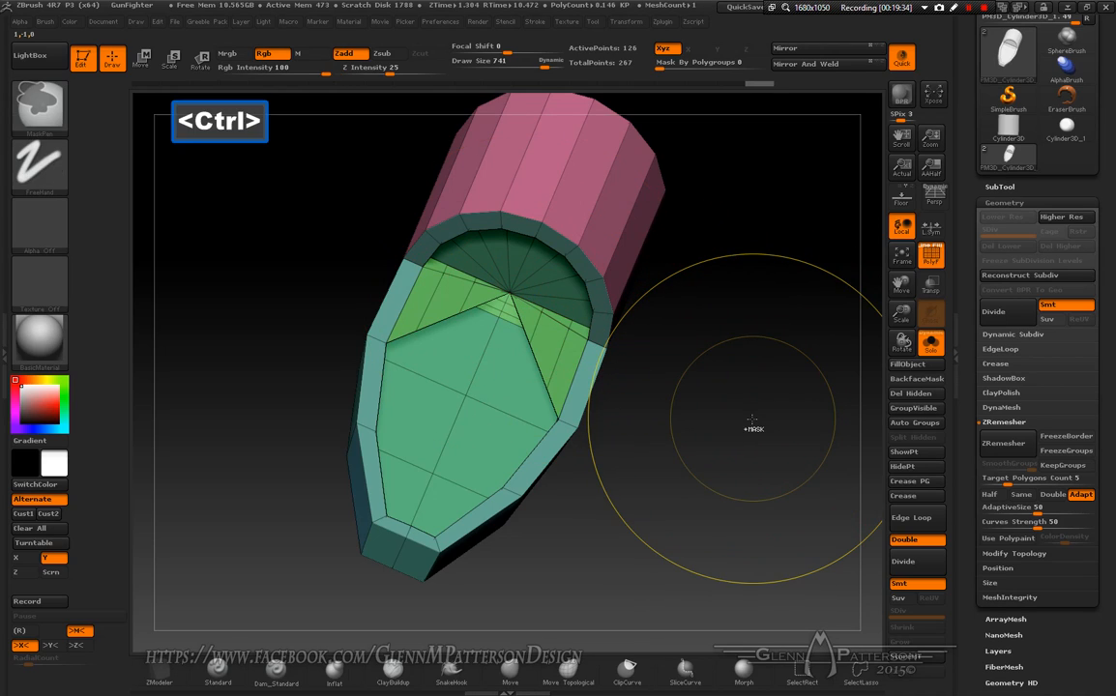
key("ctrl+z")
- Set the polygon action to Move with target Flat Island and lower the green cockpit floor slightly
left_click_drag(507, 365, 477, 315)
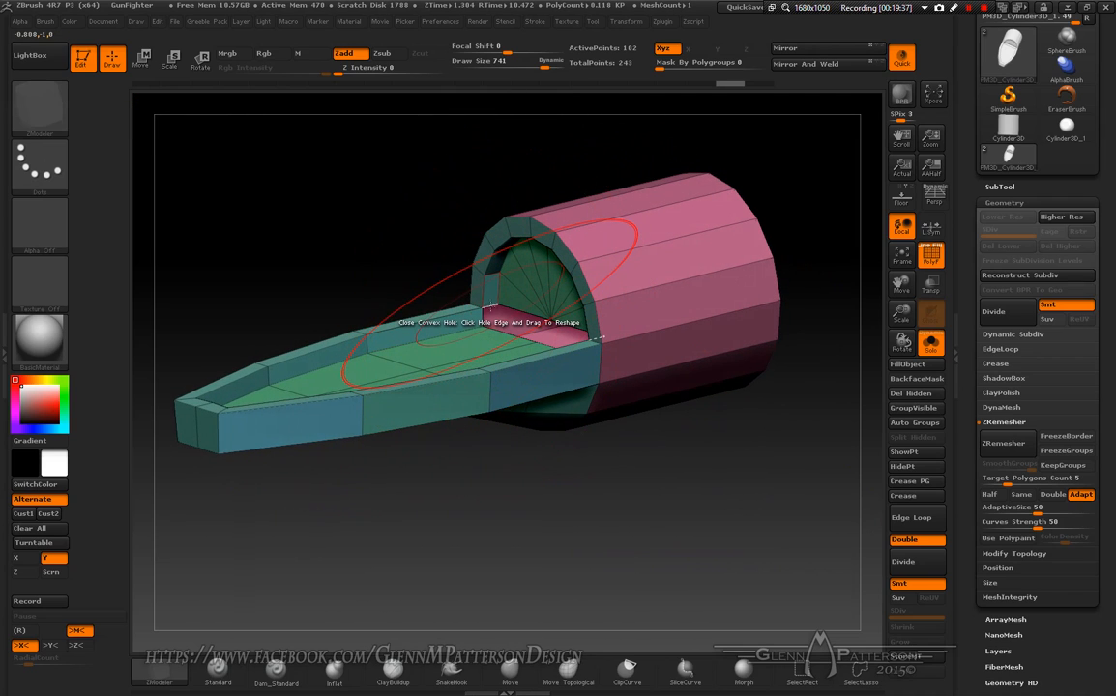
left_click_drag(556, 308, 451, 376)
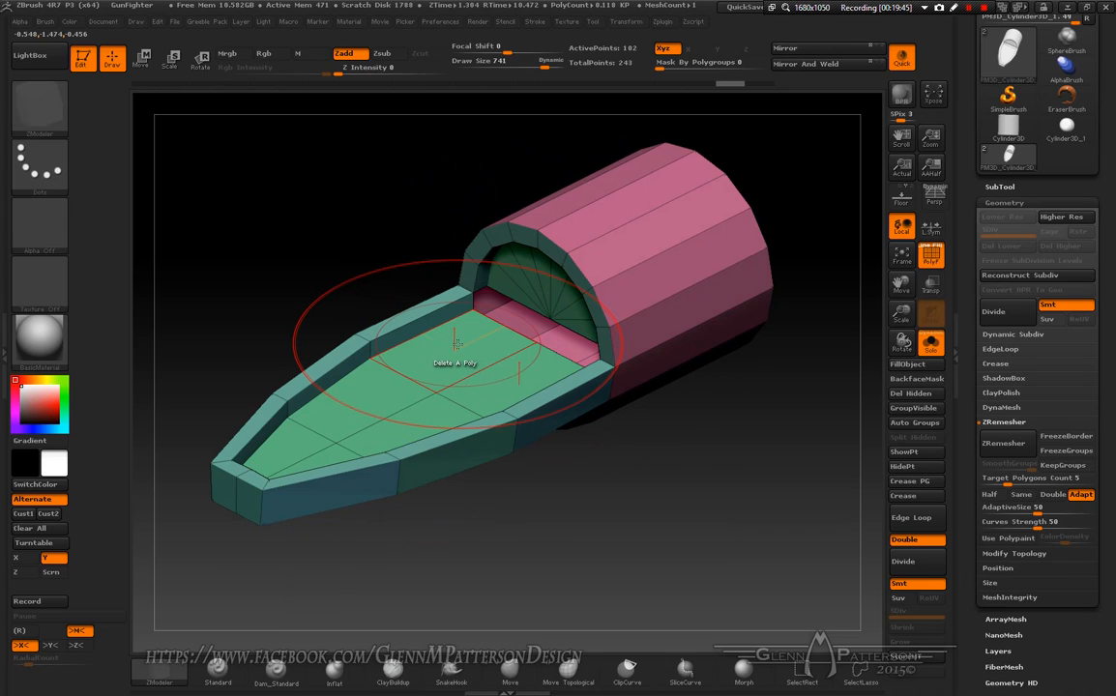
key("space")
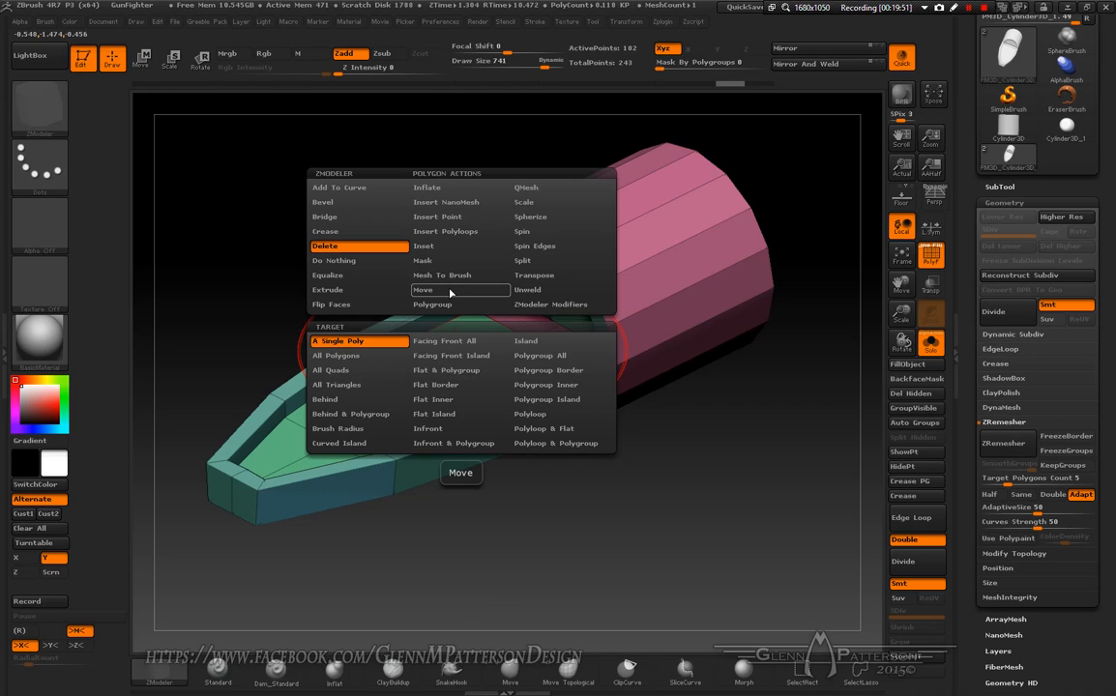
left_click(450, 291)
left_click(443, 414)
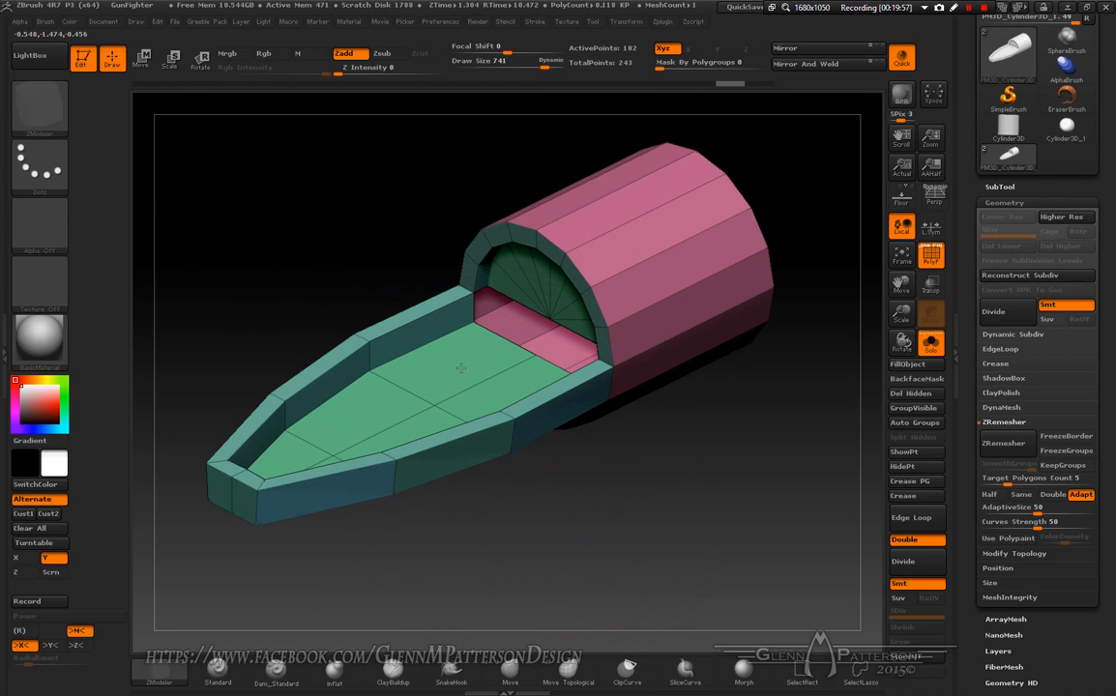
- Push the cockpit's rear bulkhead back deeper into the fuselage with Move on Flat Island
left_click_drag(504, 271, 575, 250)
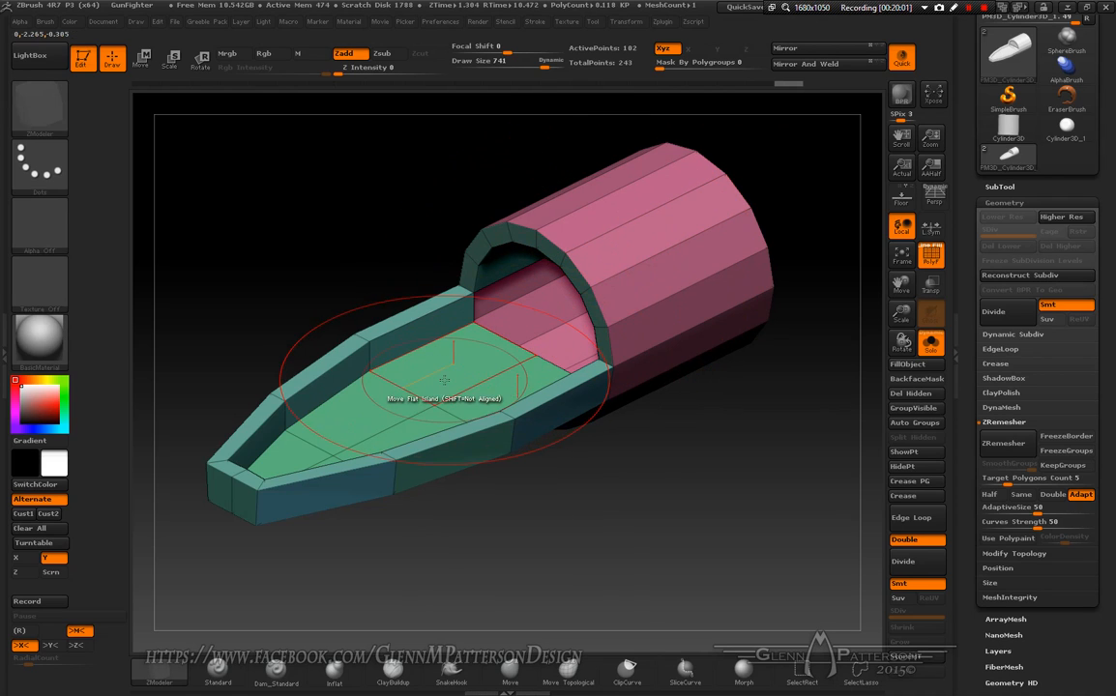
mouse_move(448, 372)
right_mouse_down()
mouse_move(480, 364)
mouse_move(452, 388)
right_mouse_up()
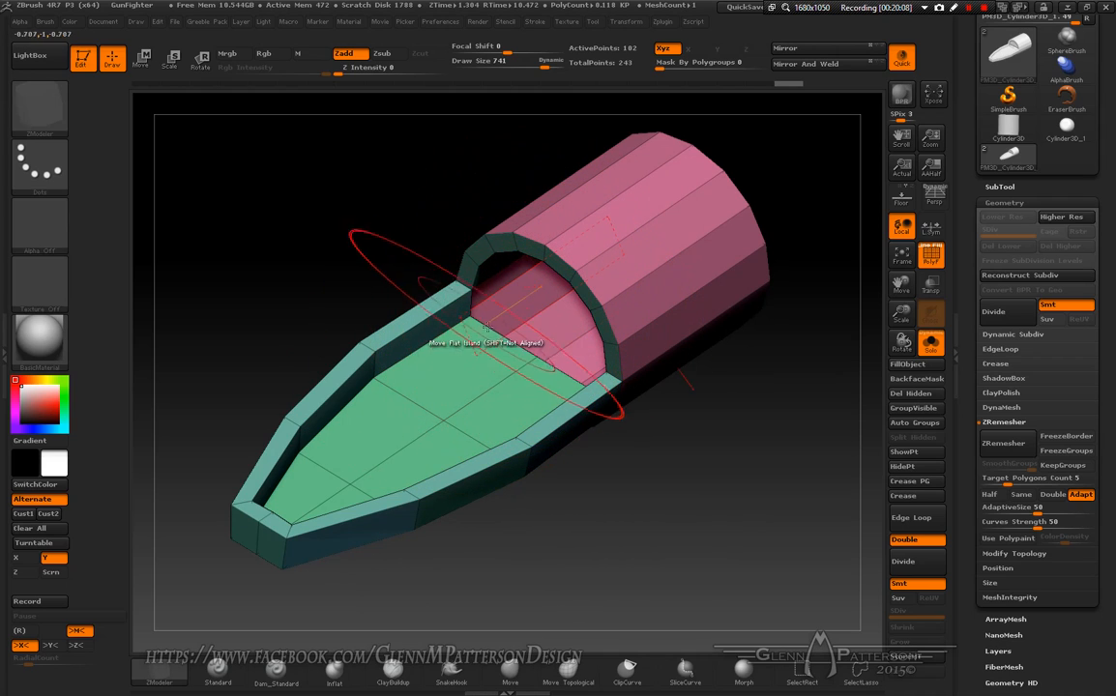
right_click_drag(449, 404, 464, 367)
right_click_drag(417, 392, 431, 395)
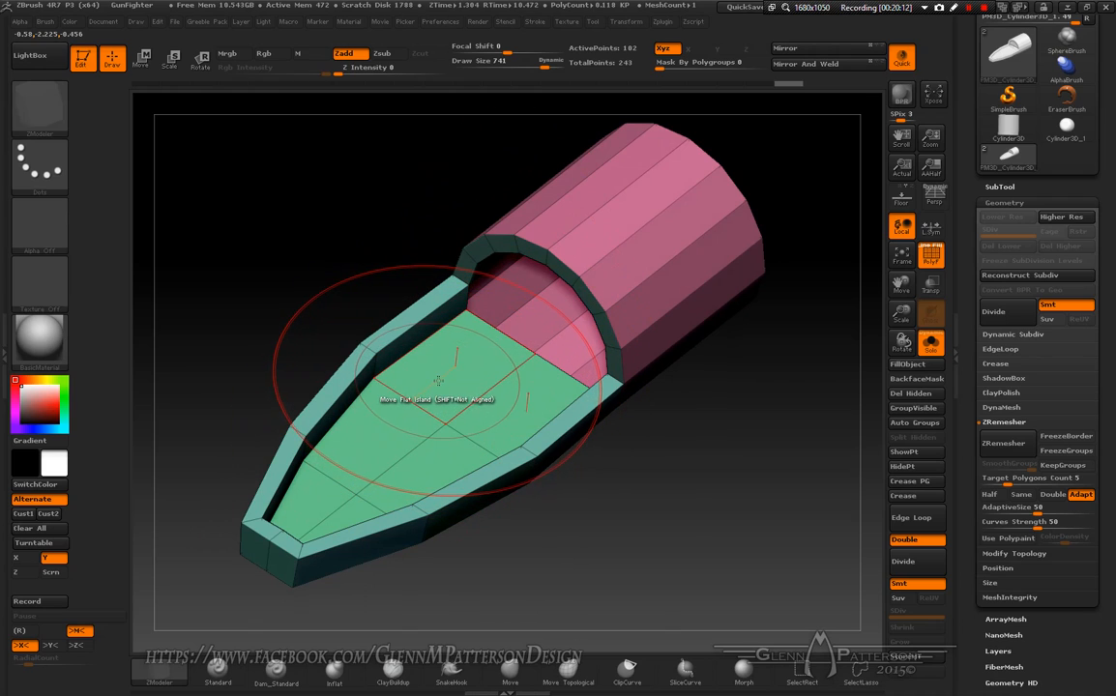
- Mark the cockpit floor polygons behind the nose section as a temporary group and extrude them slightly with QMesh as a new polygroup
key("space")
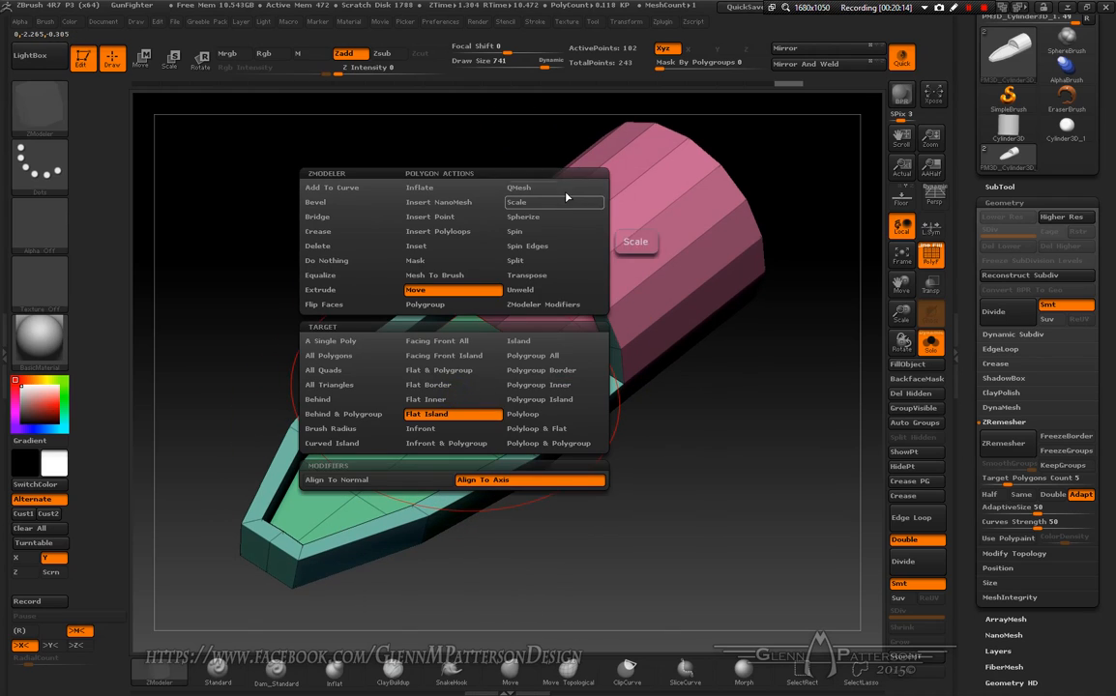
left_click(571, 187)
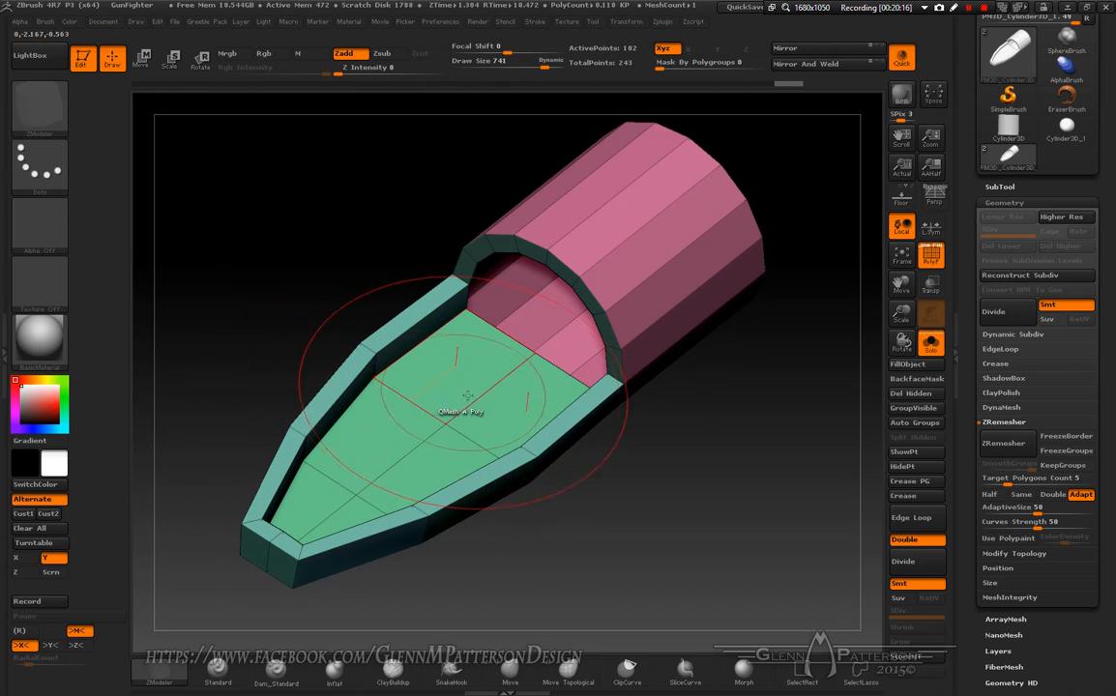
key("alt")
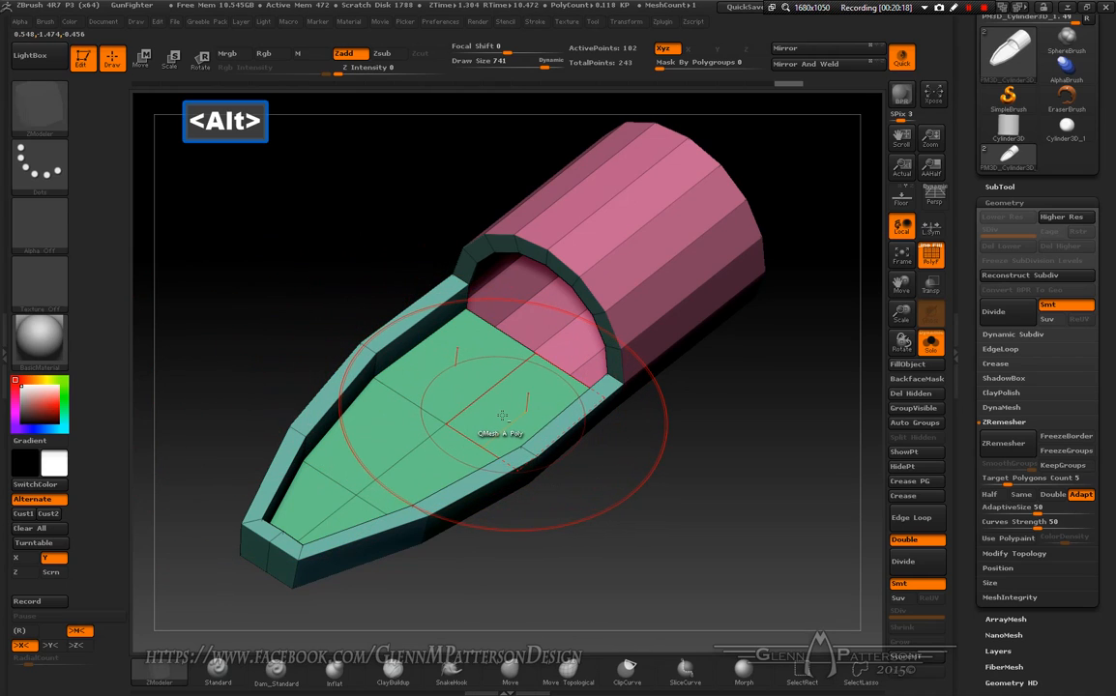
left_click_drag(502, 416, 438, 455, "alt")
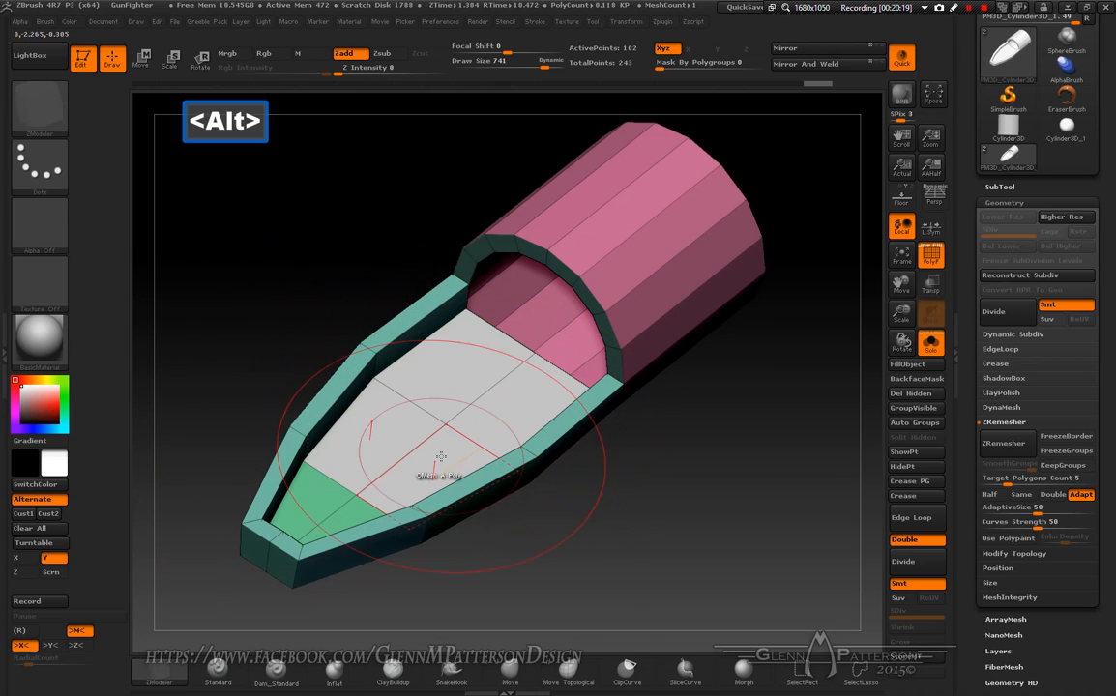
right_click_drag(481, 421, 483, 400)
left_click(487, 419)
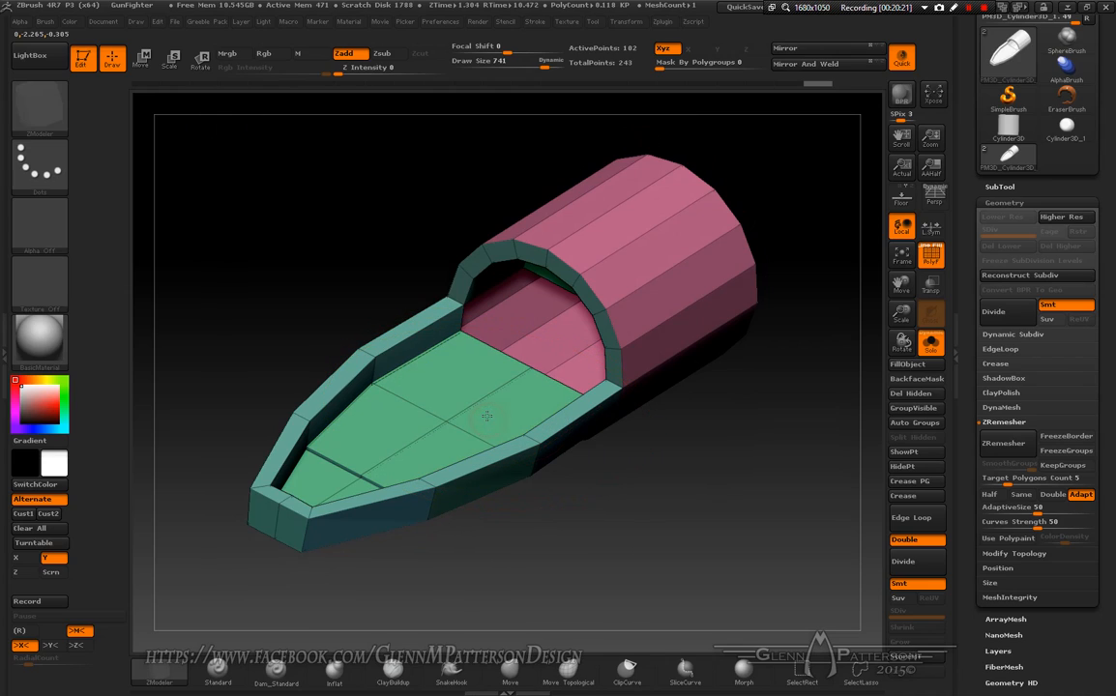
left_click(486, 416, "alt")
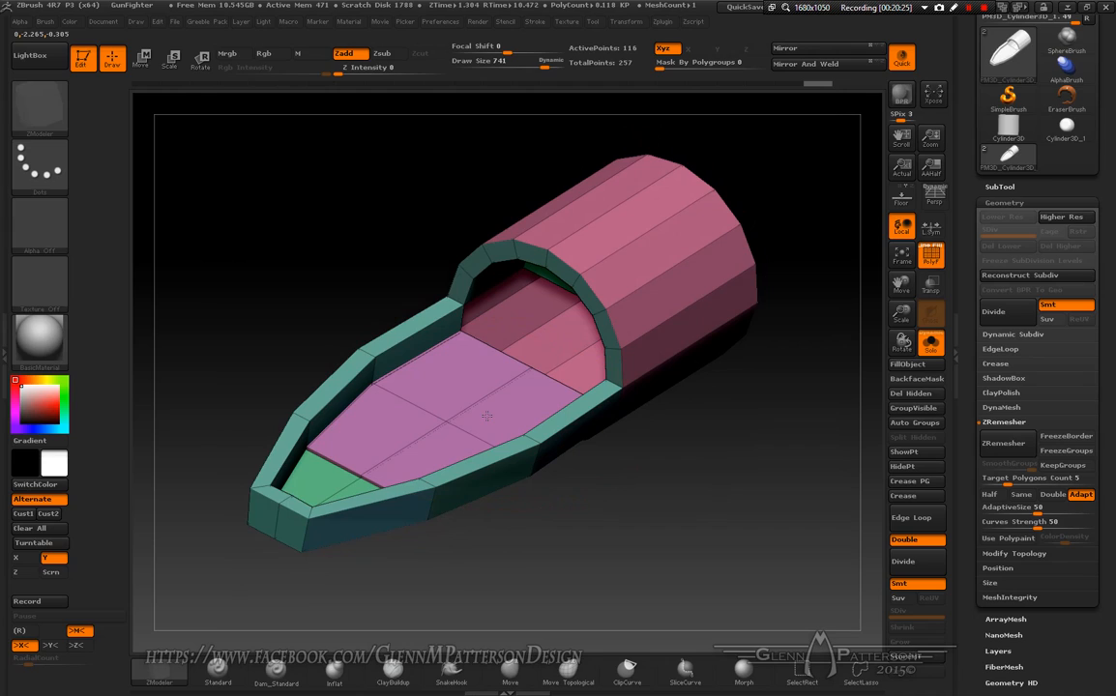
key("ctrl")
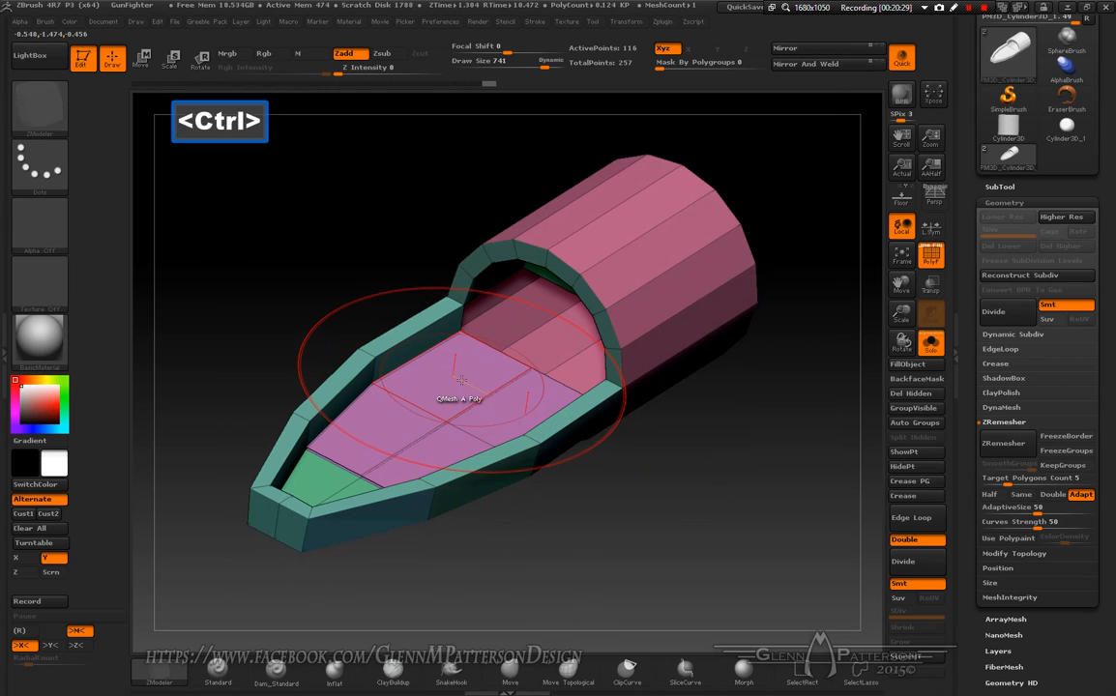
right_click_drag(395, 418, 376, 385)
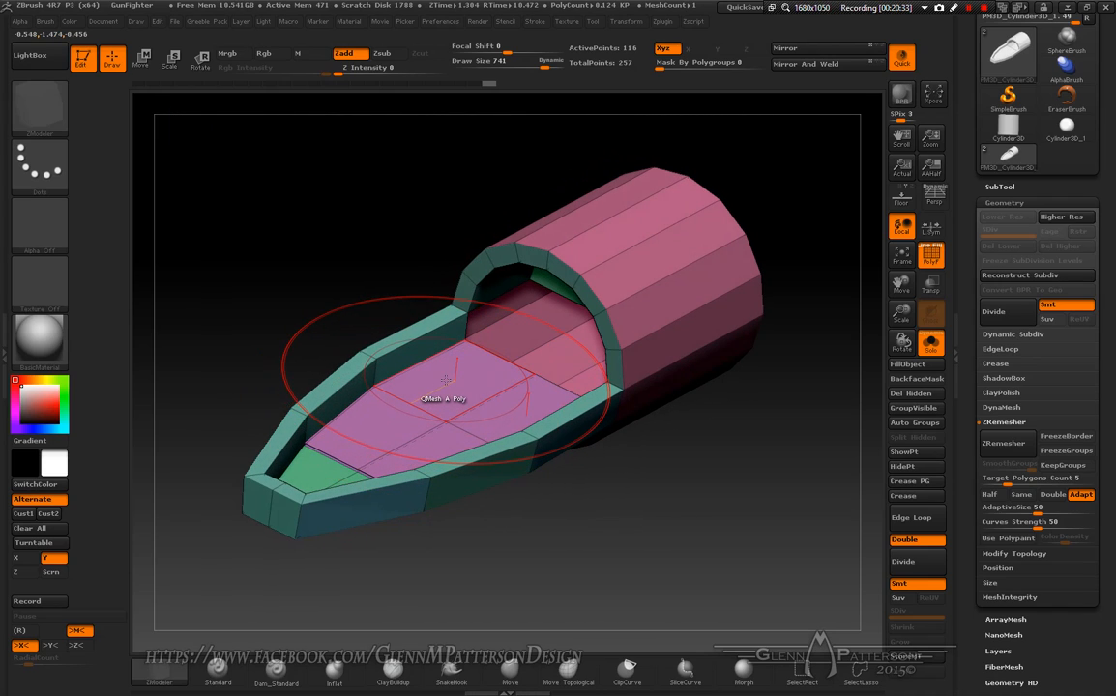
key("alt")
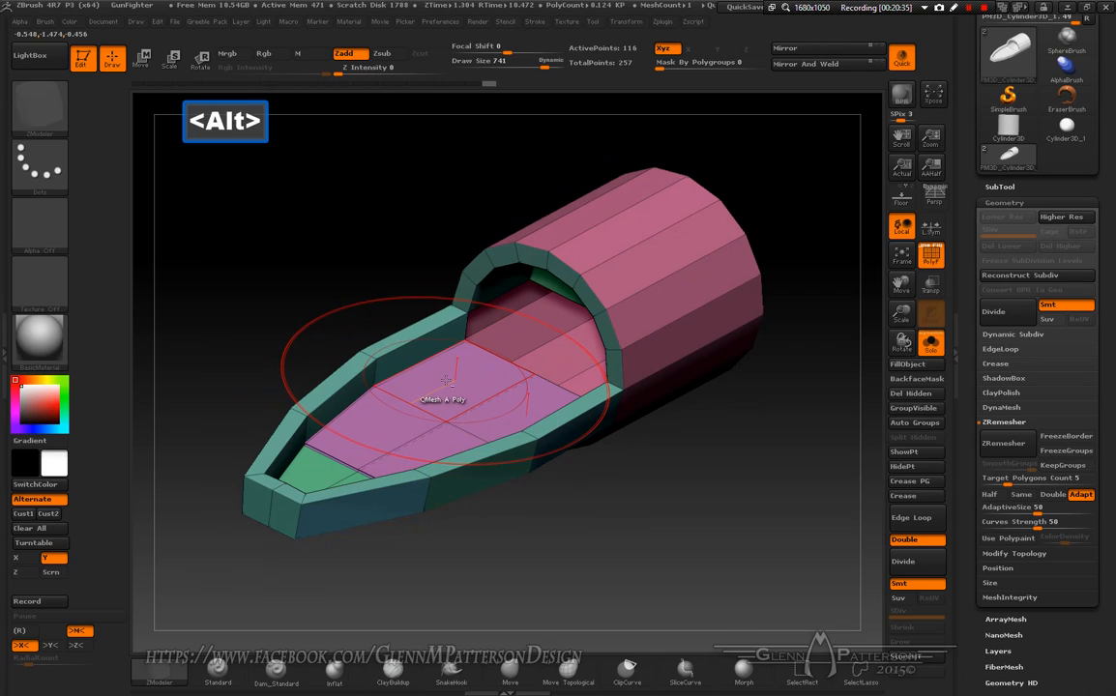
left_click(444, 380, "alt")
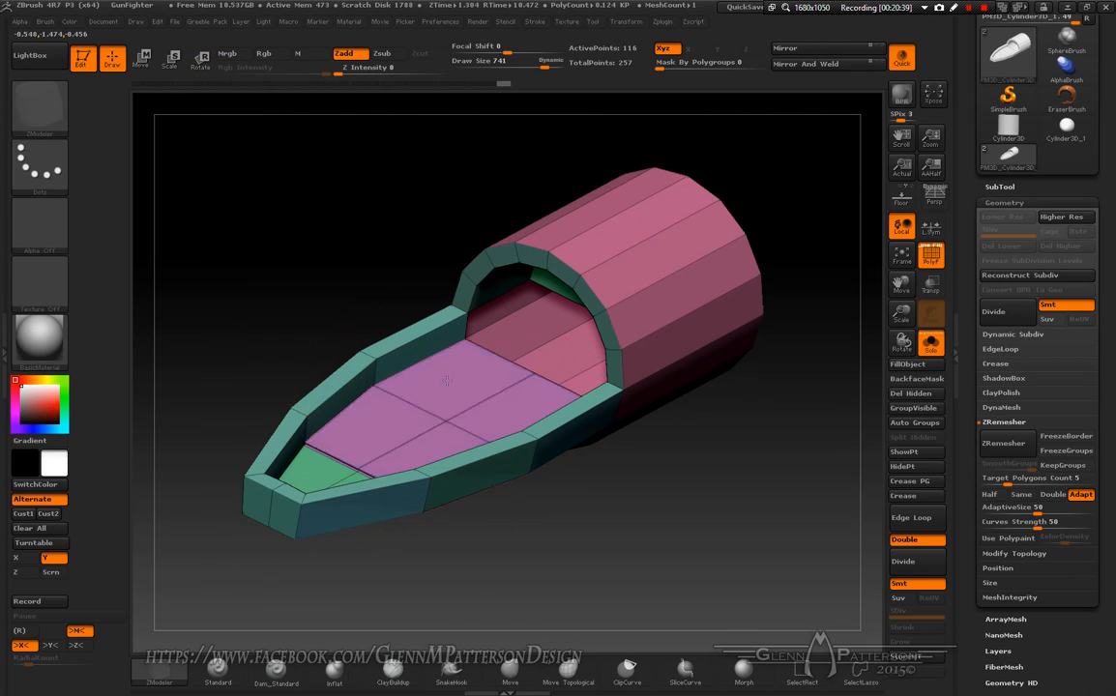
- Check the fuselage's underside and undo the last QMesh extrusion of the cockpit floor polygons
left_click_drag(562, 513, 598, 398)
key("ctrl+z")
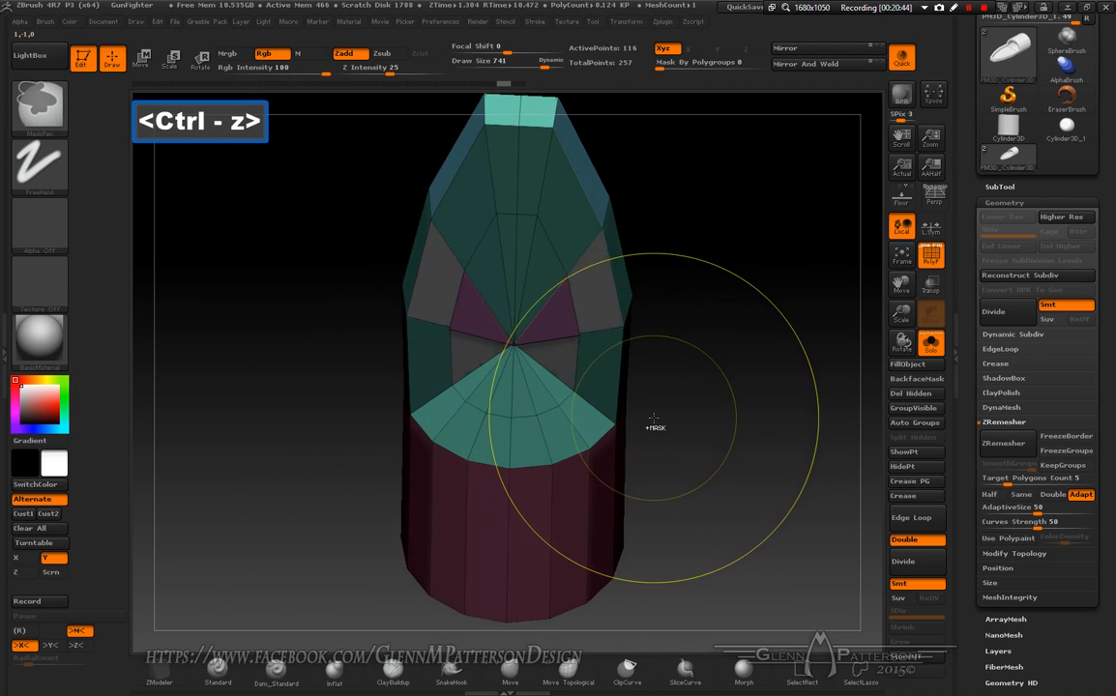
key("ctrl+z")
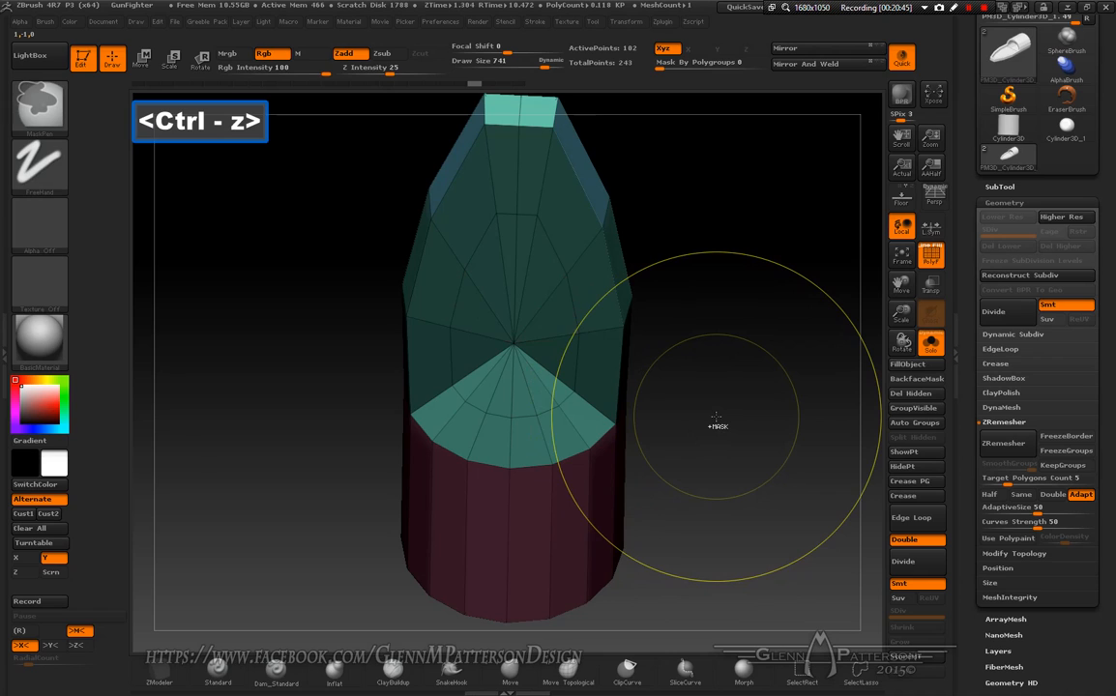
left_click_drag(730, 392, 468, 402)
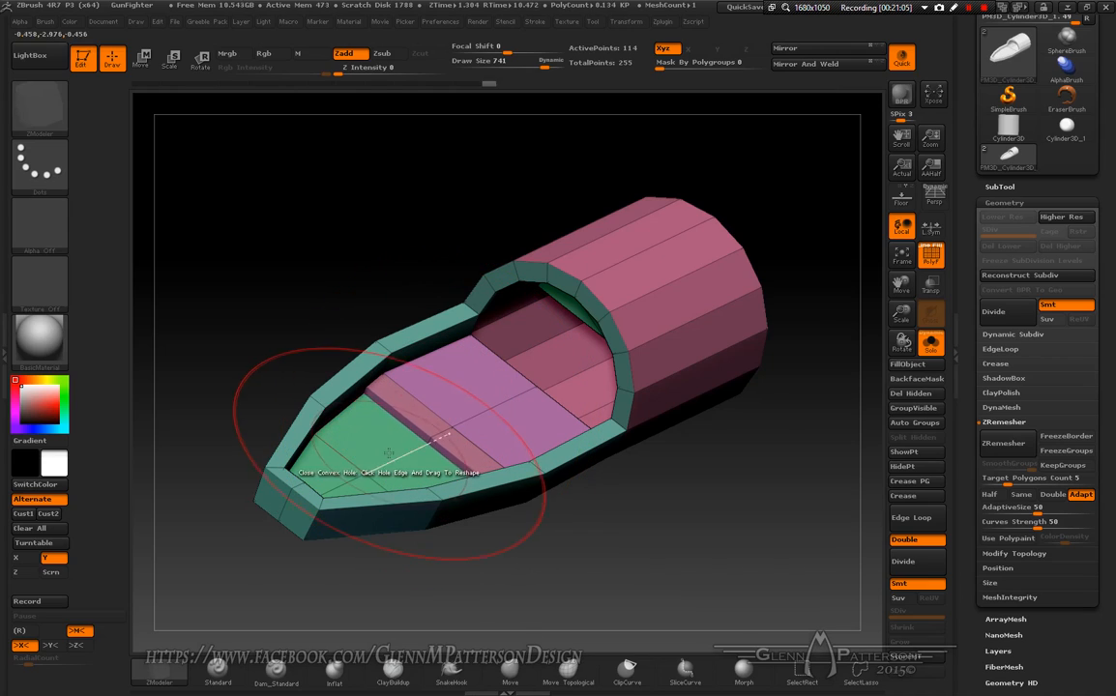
- Undo the last two floor extrusions and slightly raise the rear cockpit floor polygons again with QMesh as their own polygroup
key("ctrl+z")
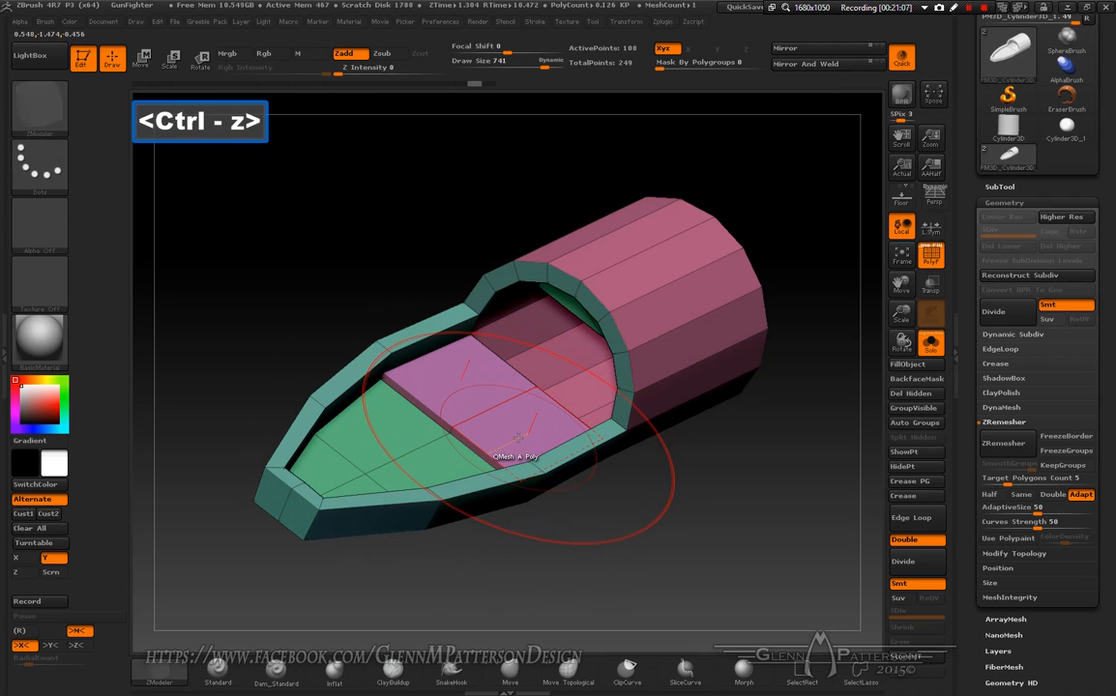
key("ctrl+z")
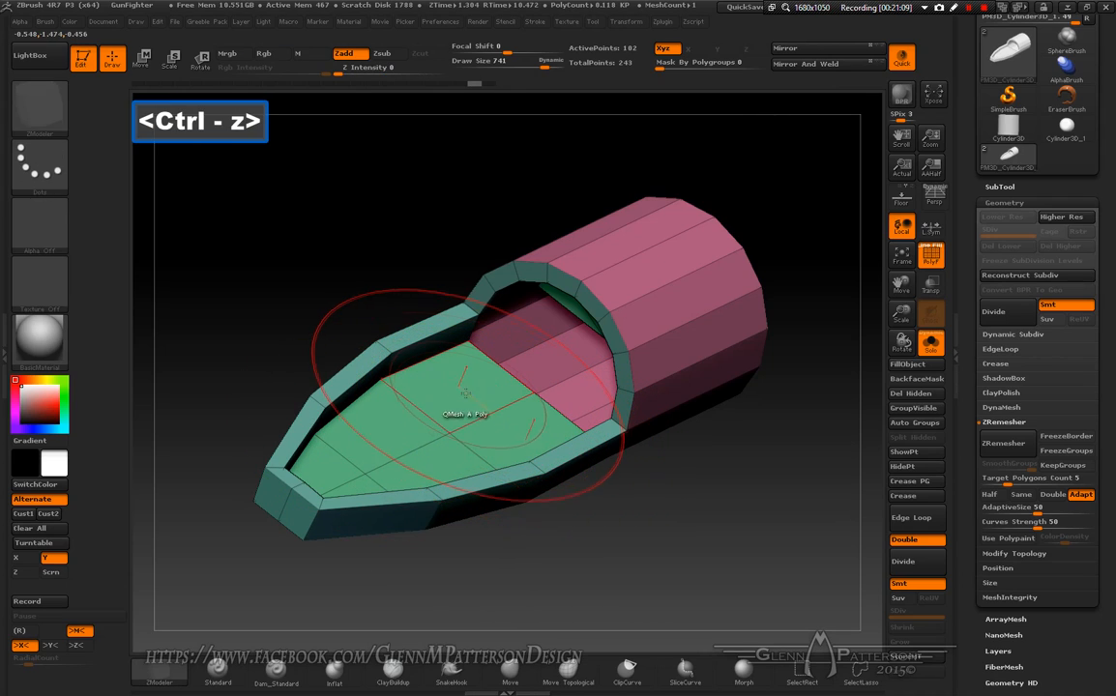
left_click(459, 389)
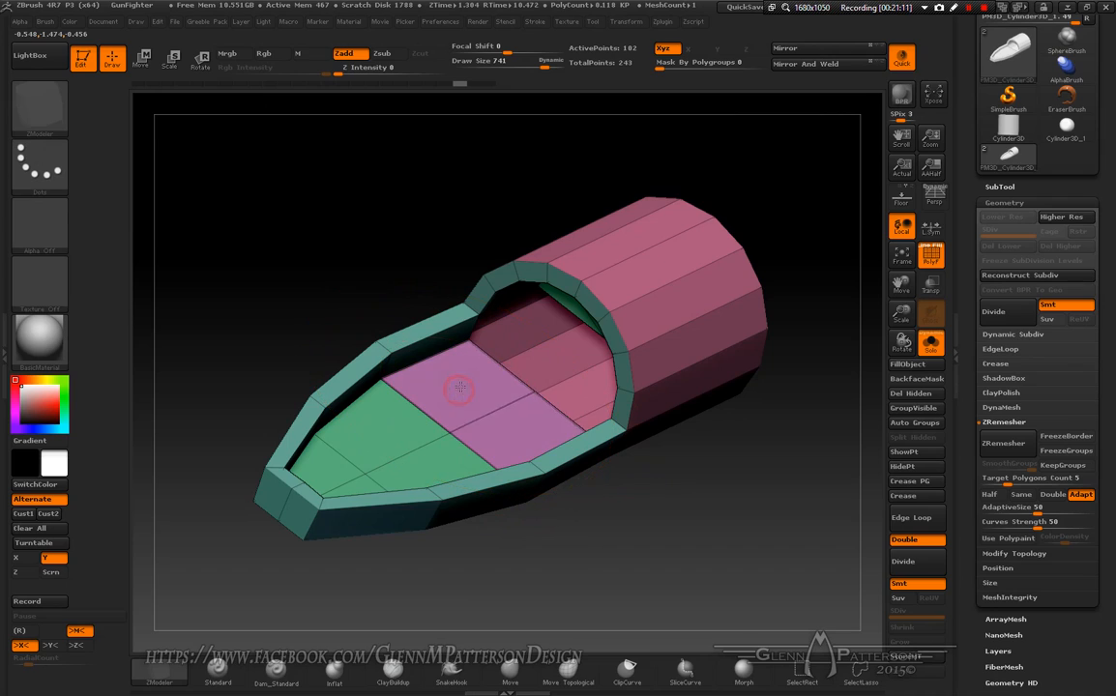
key("ctrl")
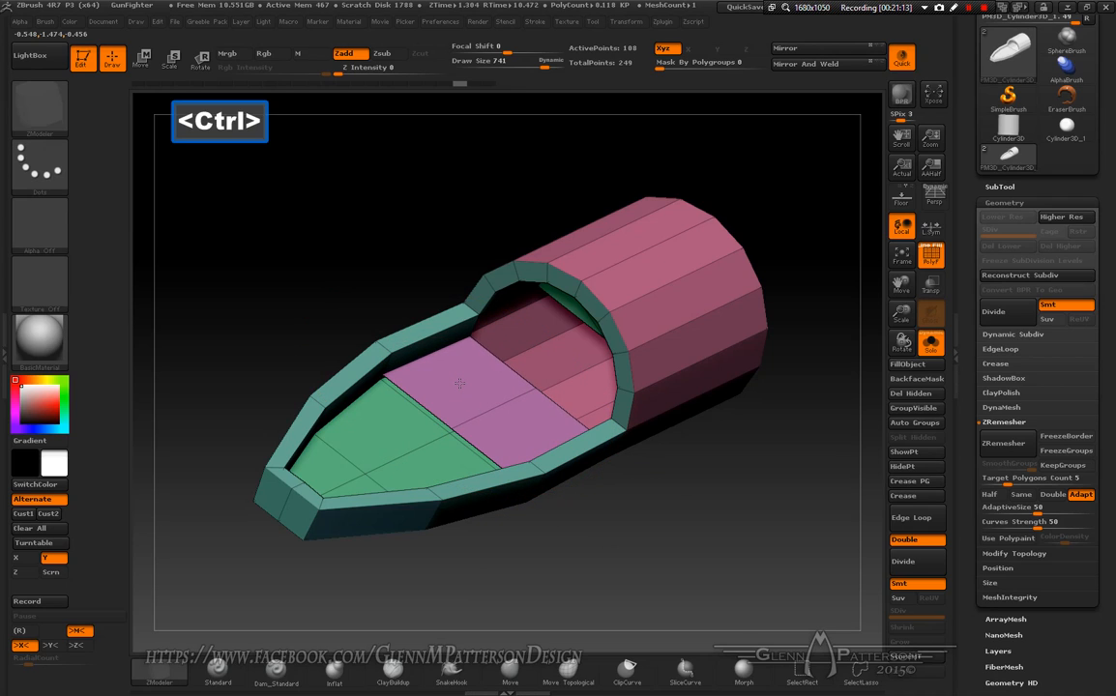
mouse_move(461, 406)
right_mouse_down()
mouse_move(508, 324)
mouse_move(452, 391)
right_mouse_up()
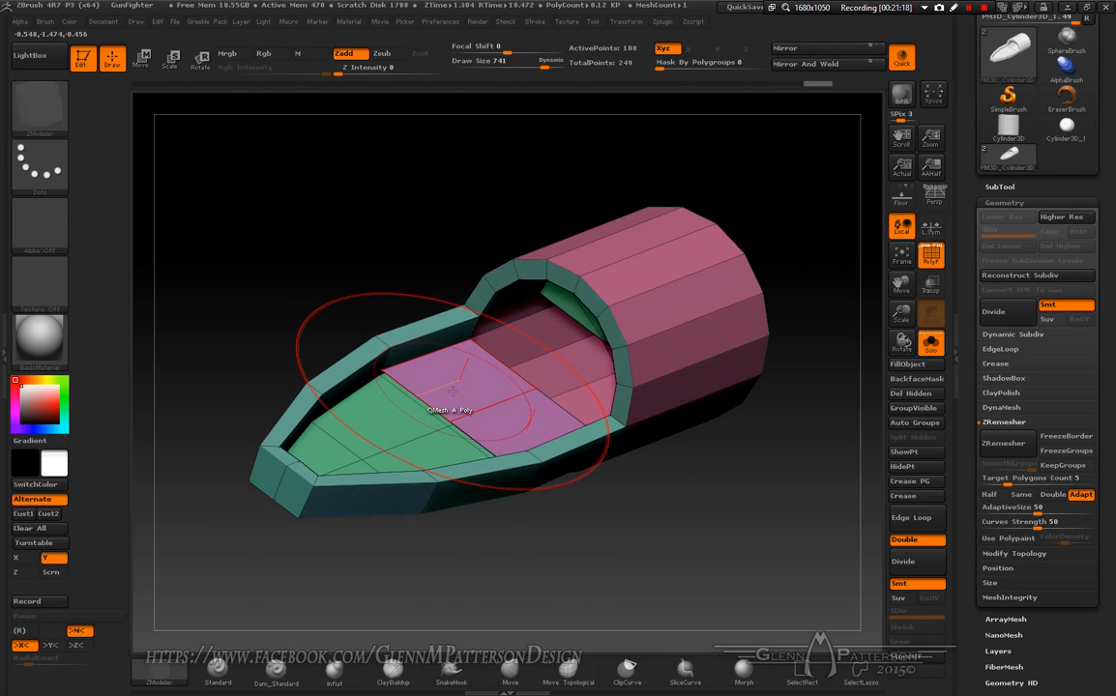
left_click_drag(453, 391, 456, 385)
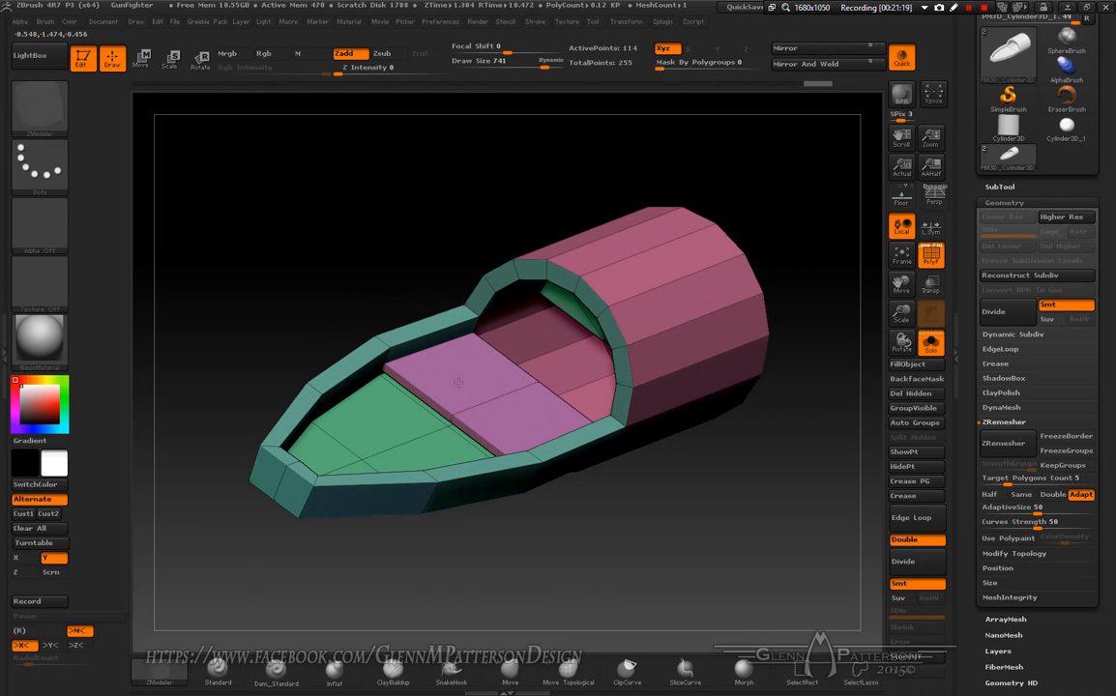
left_click(459, 383, "alt")
left_click(458, 383, "alt")
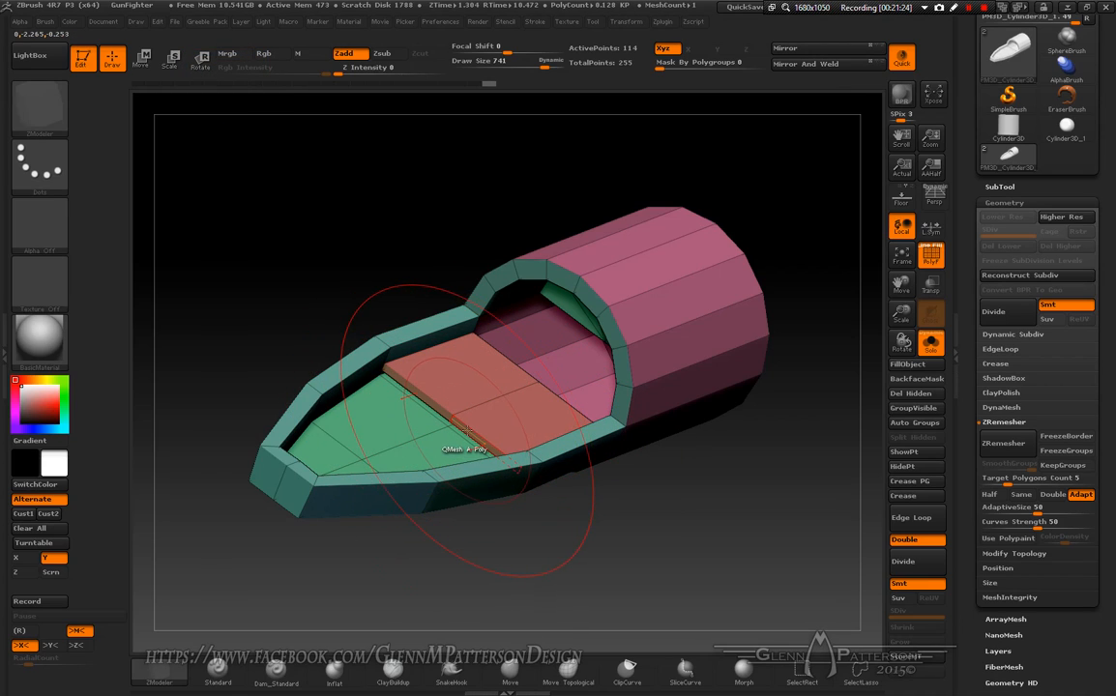
- Switch the polygon action to Move with the Flat Island target and move the raised floor block's front face toward the nose
key("space")
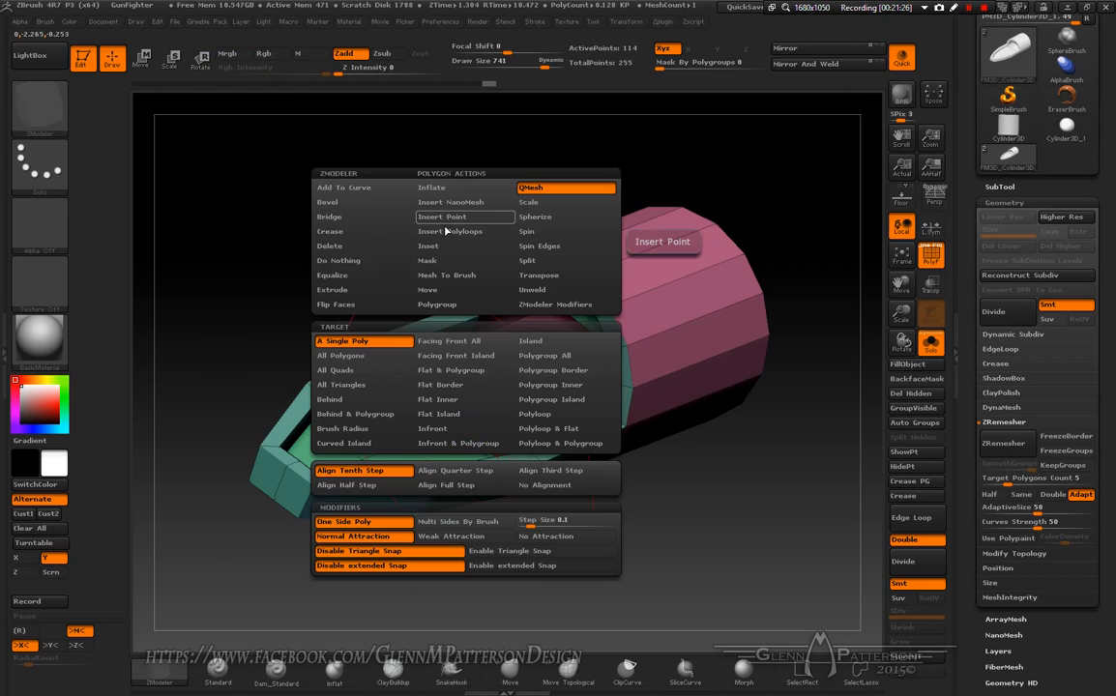
left_click(448, 291)
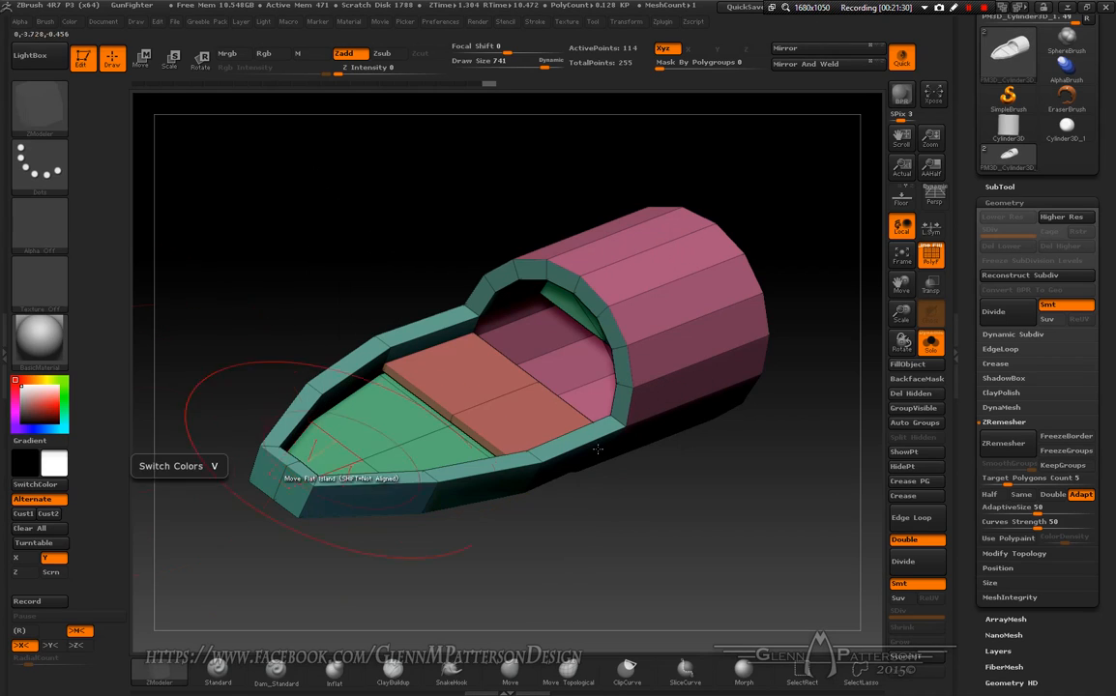
mouse_move(472, 426)
left_mouse_down()
mouse_move(341, 490)
mouse_move(473, 374)
mouse_move(536, 399)
mouse_move(382, 450)
left_mouse_up()
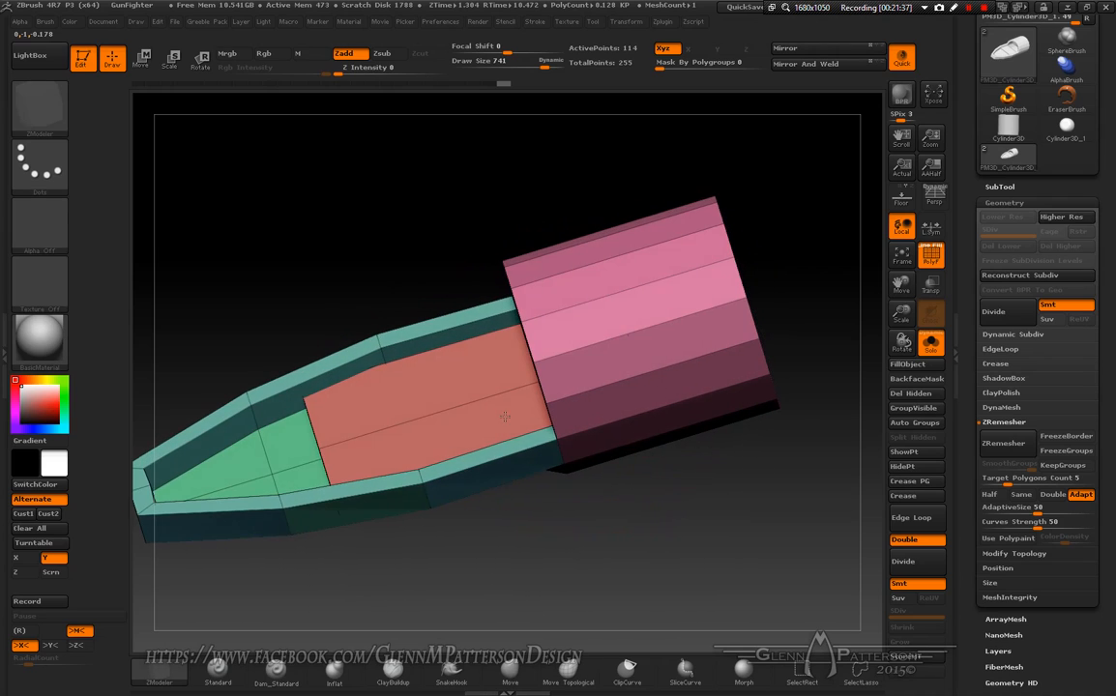
- Isolate the raised floor block, extend its rear face backward into the hull, and show the whole mesh again
left_click(327, 457, "ctrl+shift")
left_click_drag(554, 466, 628, 468)
key("ctrl+shift+a")
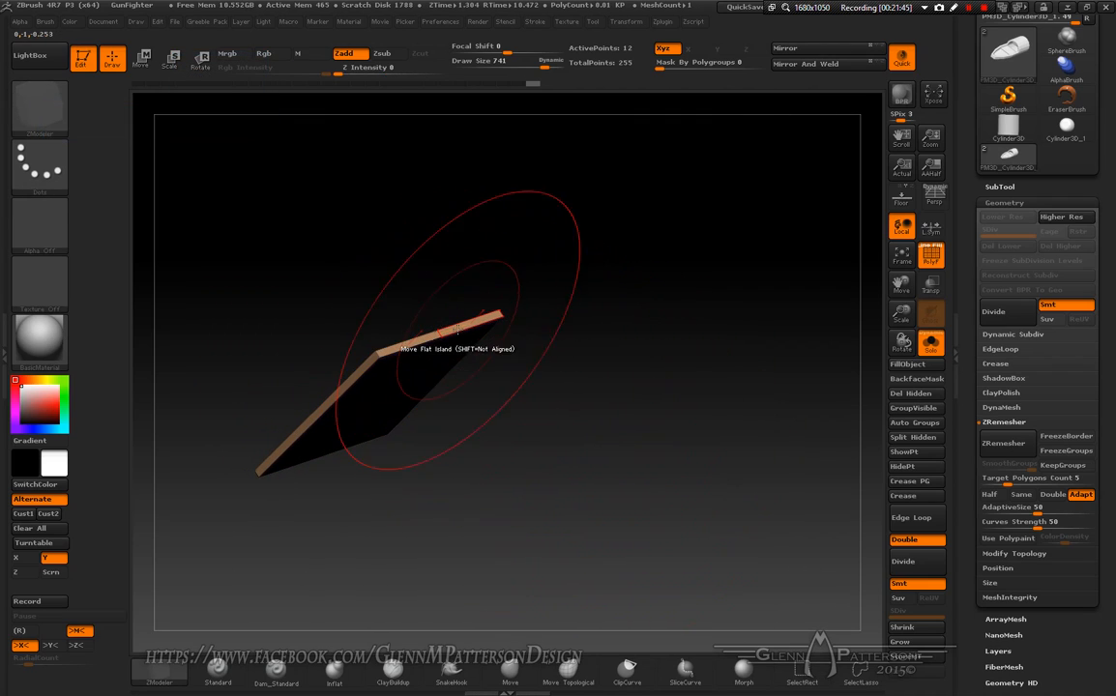
left_click_drag(456, 329, 635, 235)
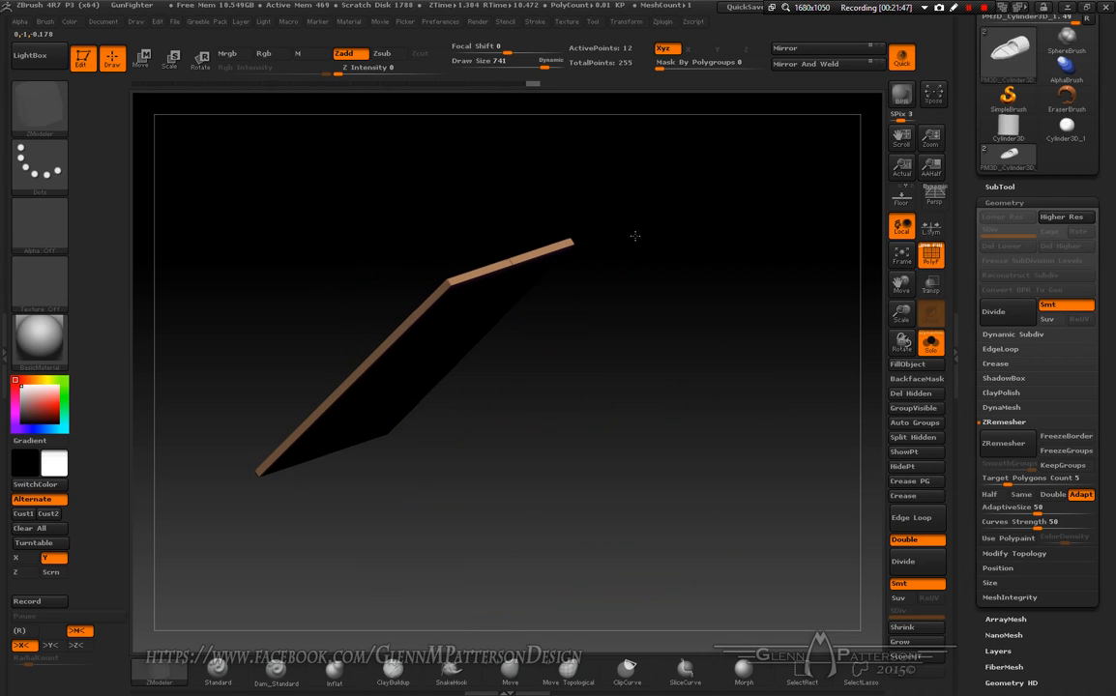
left_click(643, 540, "ctrl+shift")
left_click_drag(571, 535, 628, 507)
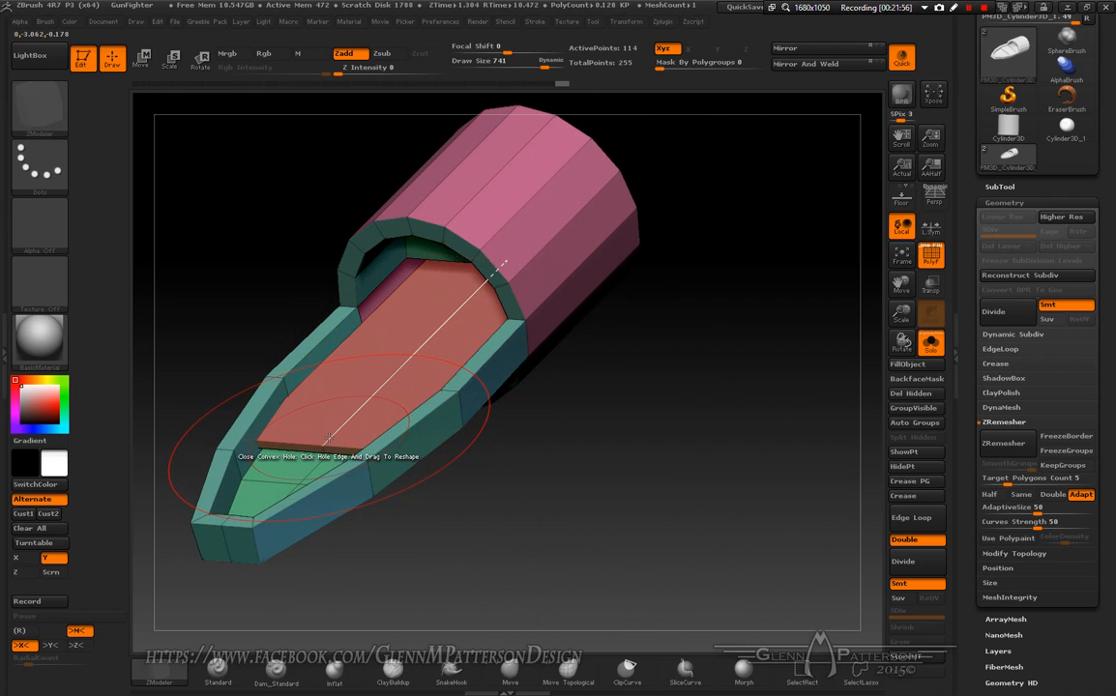
- Set the edge action to Insert with Single EdgeLoop and add two crosswise loops near the rear of the raised floor
key("space")
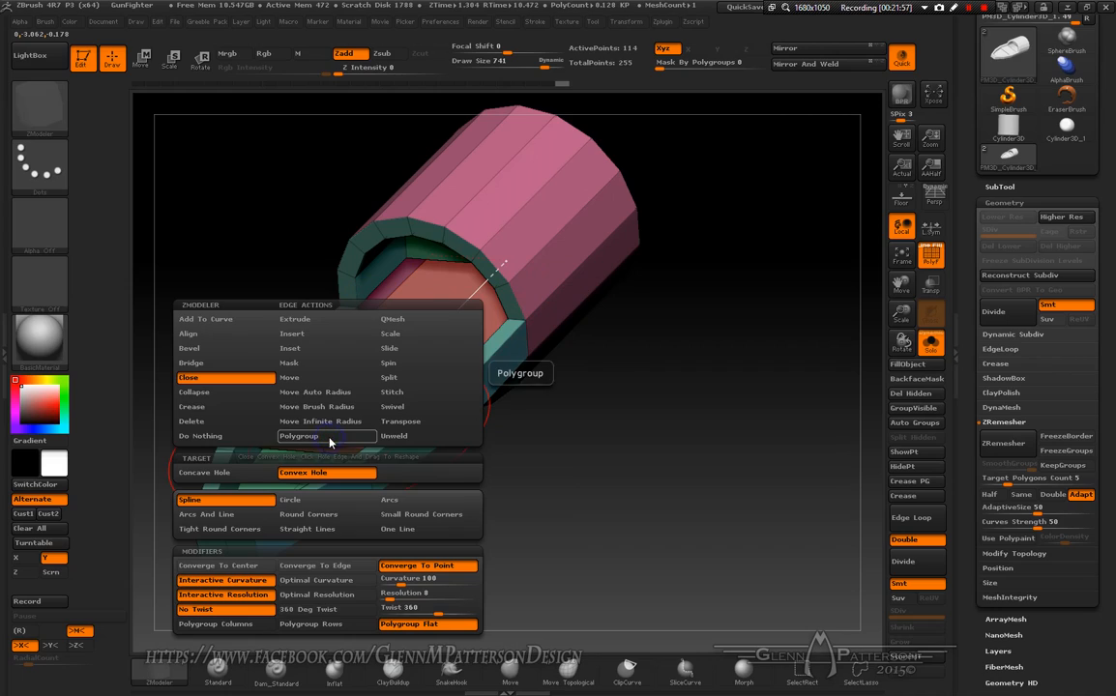
left_click(306, 336)
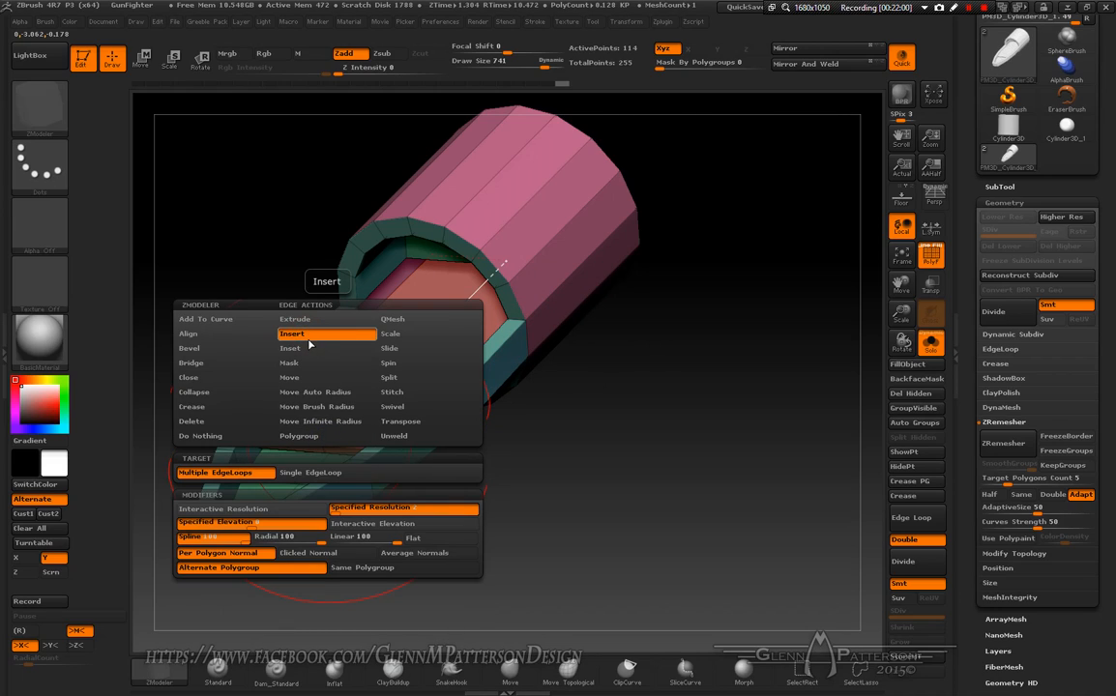
left_click(313, 474)
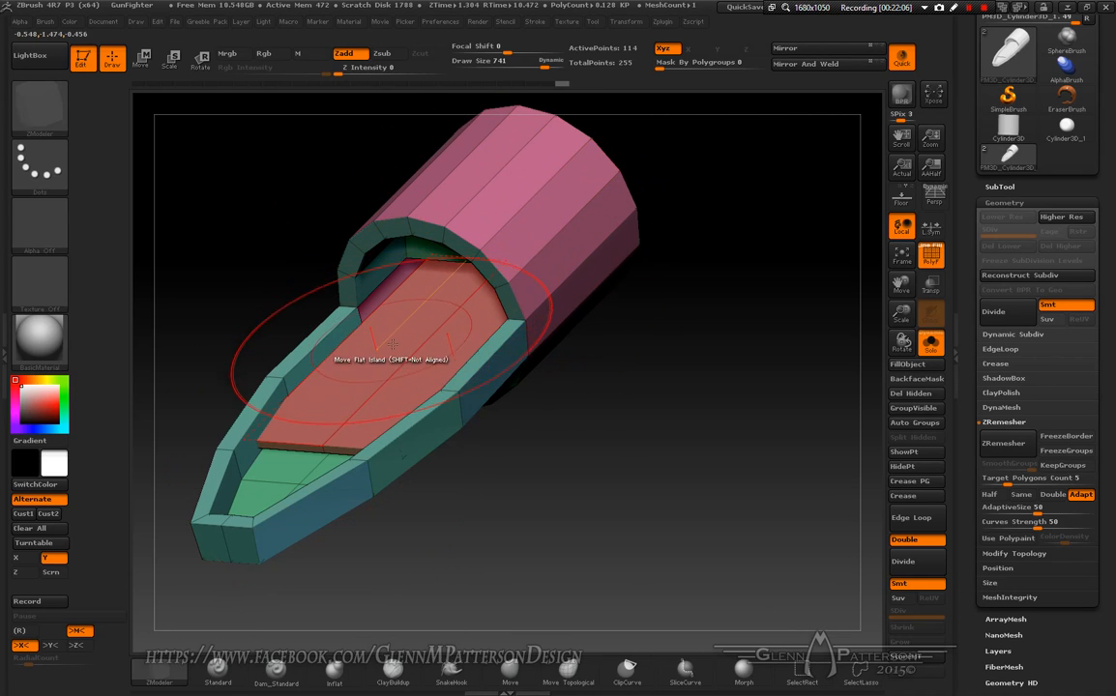
left_click(351, 414)
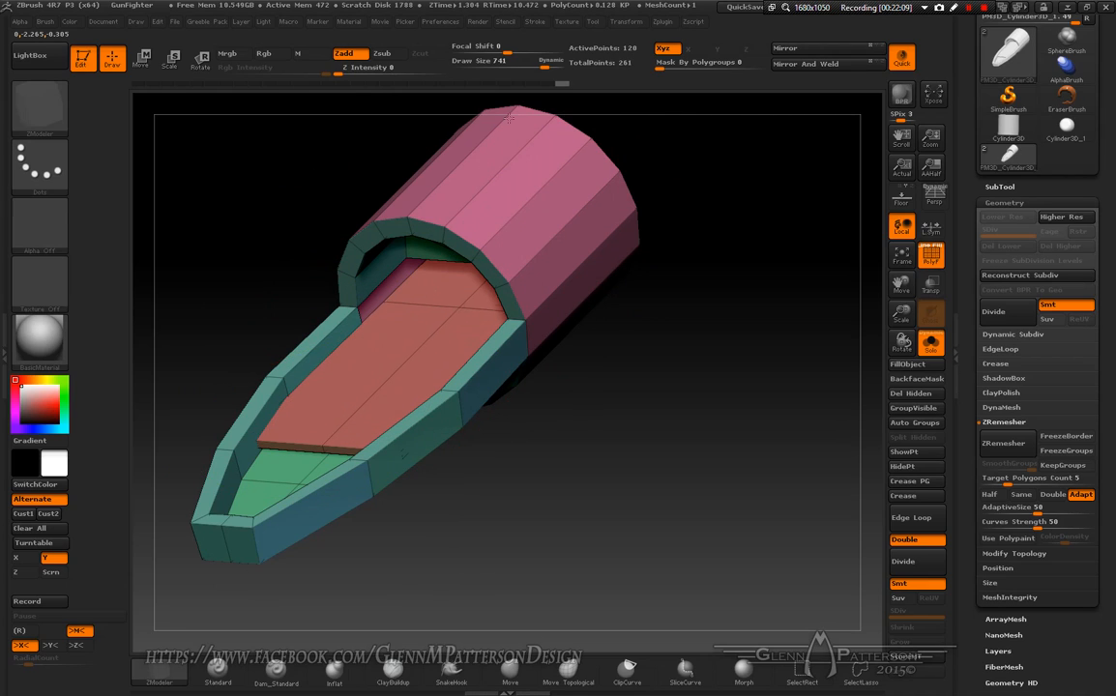
left_click(346, 423)
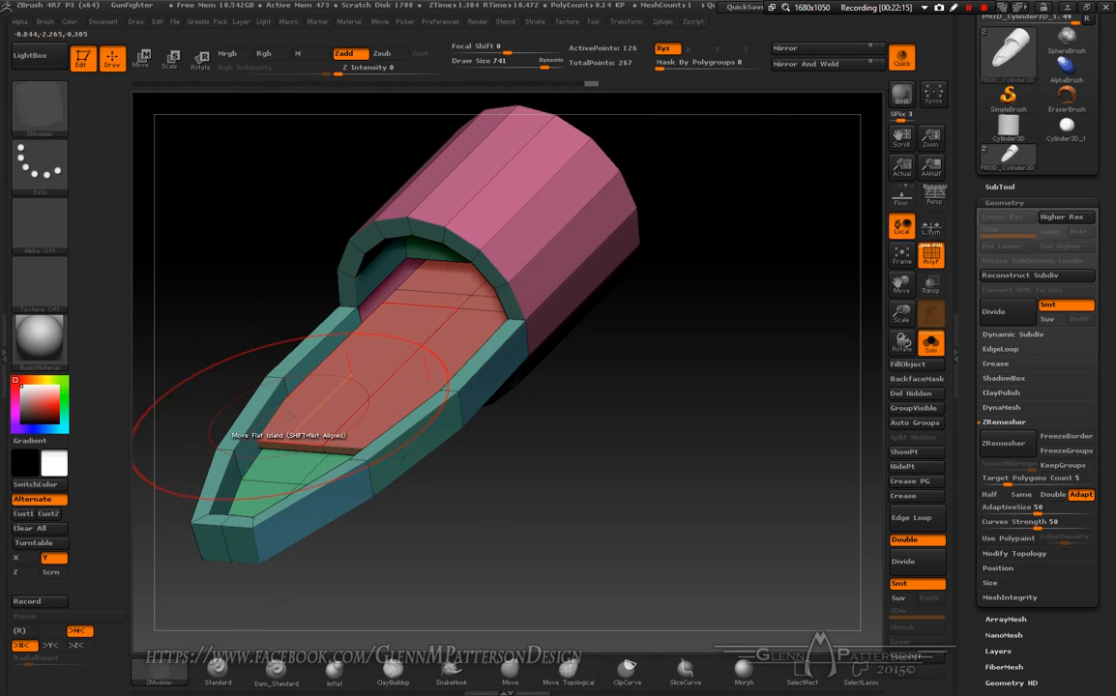
- Subdivide the raised floor into a grid by inserting further lengthwise and crosswise edge loops
right_click_drag(348, 394, 344, 459)
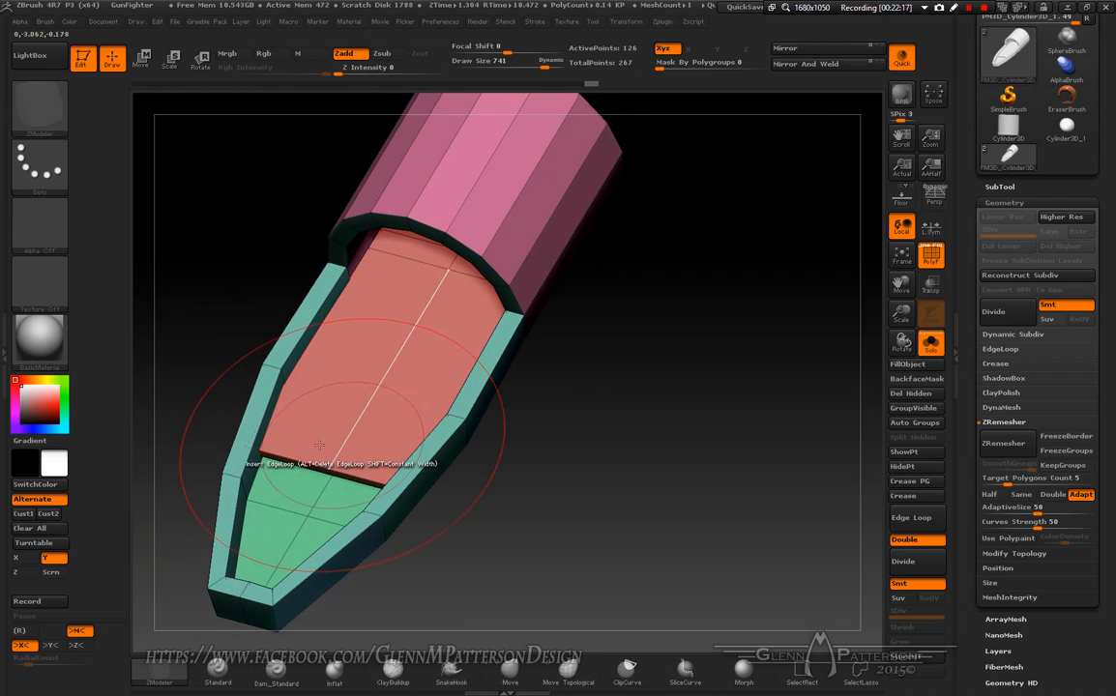
left_click(280, 457)
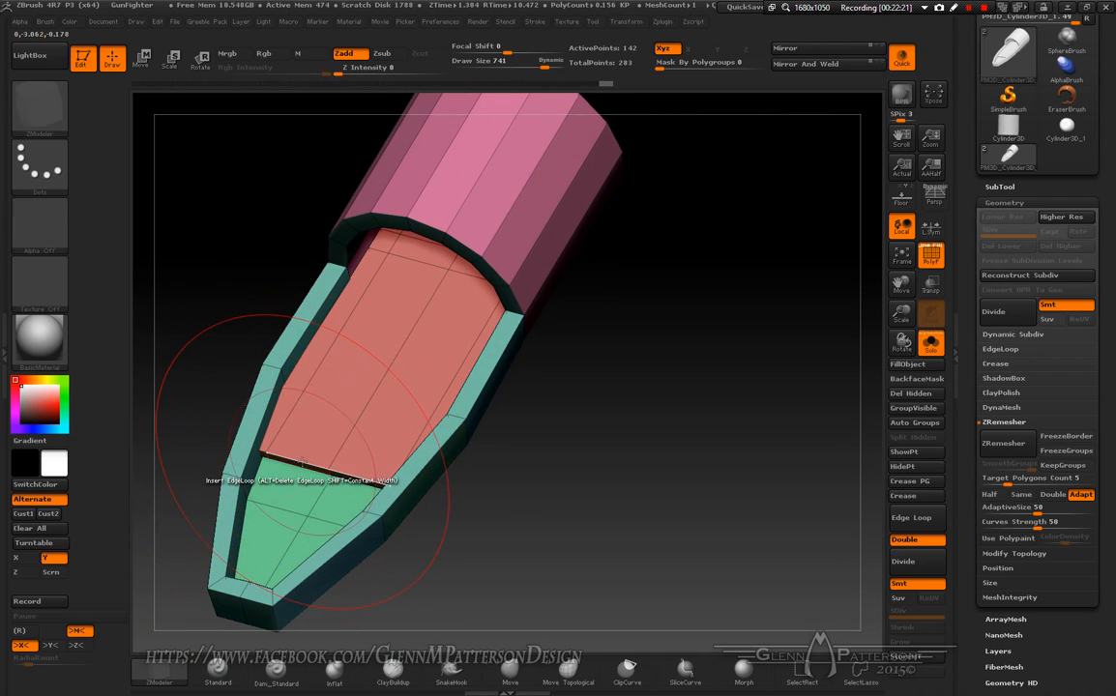
left_click(302, 461)
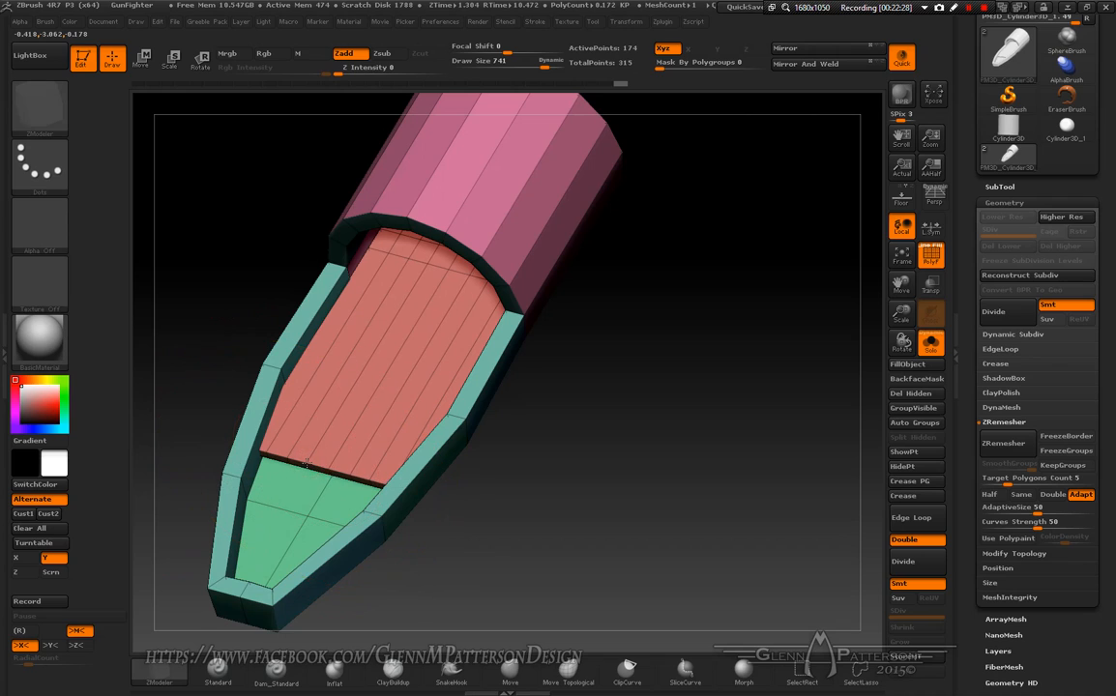
mouse_move(306, 466)
right_mouse_down()
mouse_move(349, 414)
mouse_move(328, 378)
mouse_move(361, 404)
right_mouse_up()
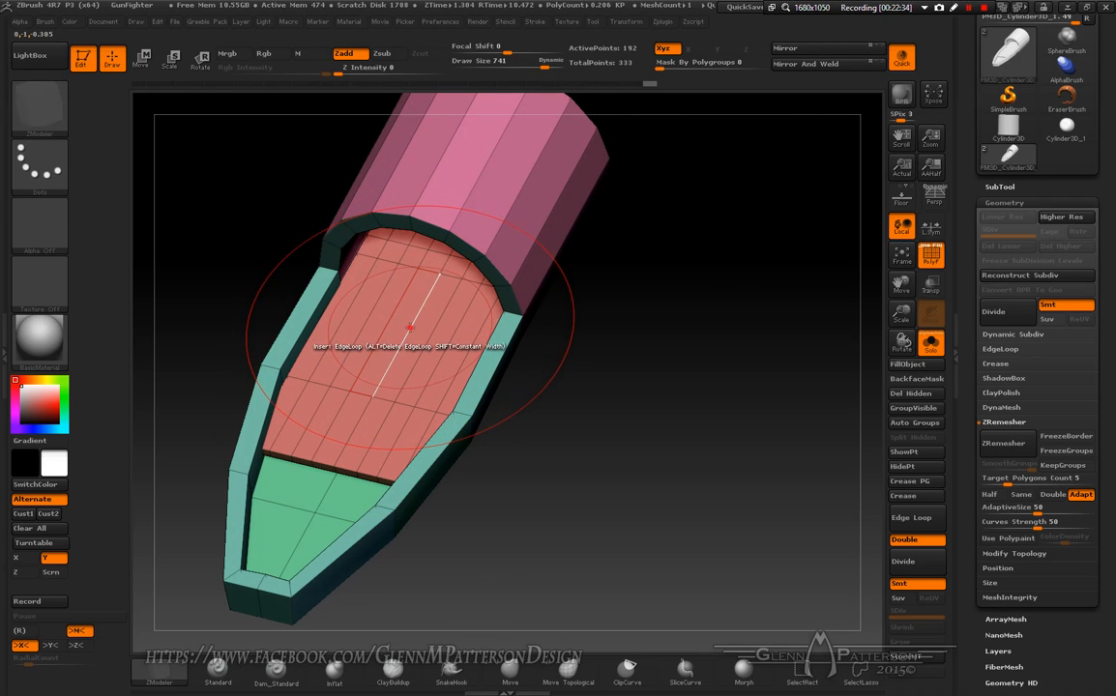
right_click_drag(407, 332, 398, 391)
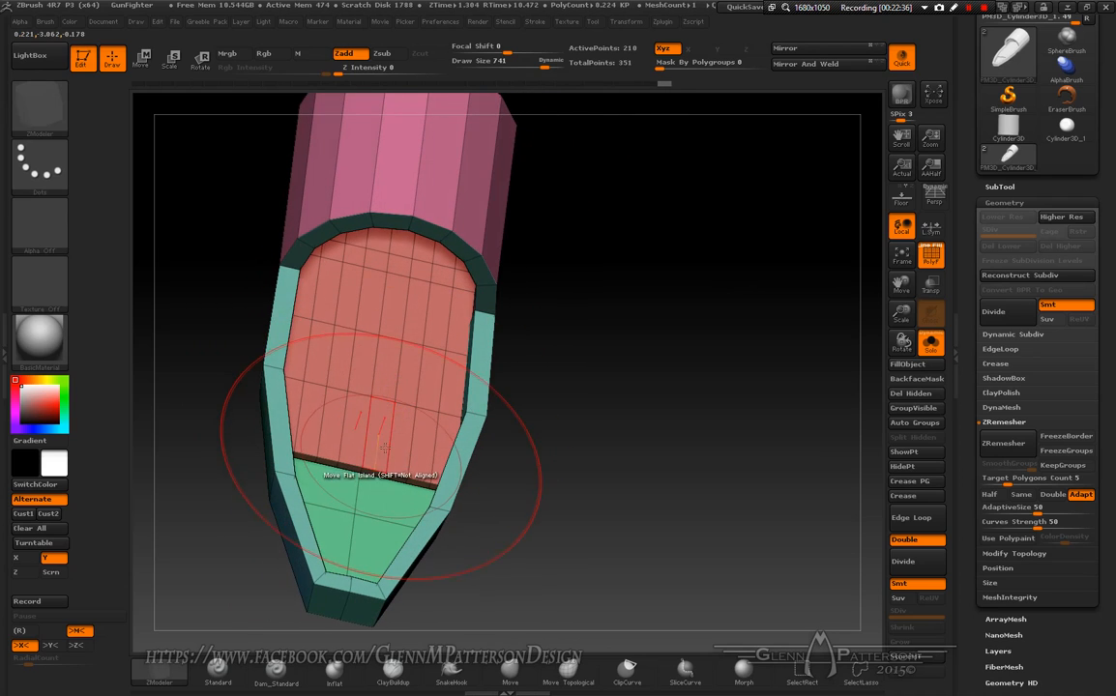
right_click_drag(386, 345, 422, 217)
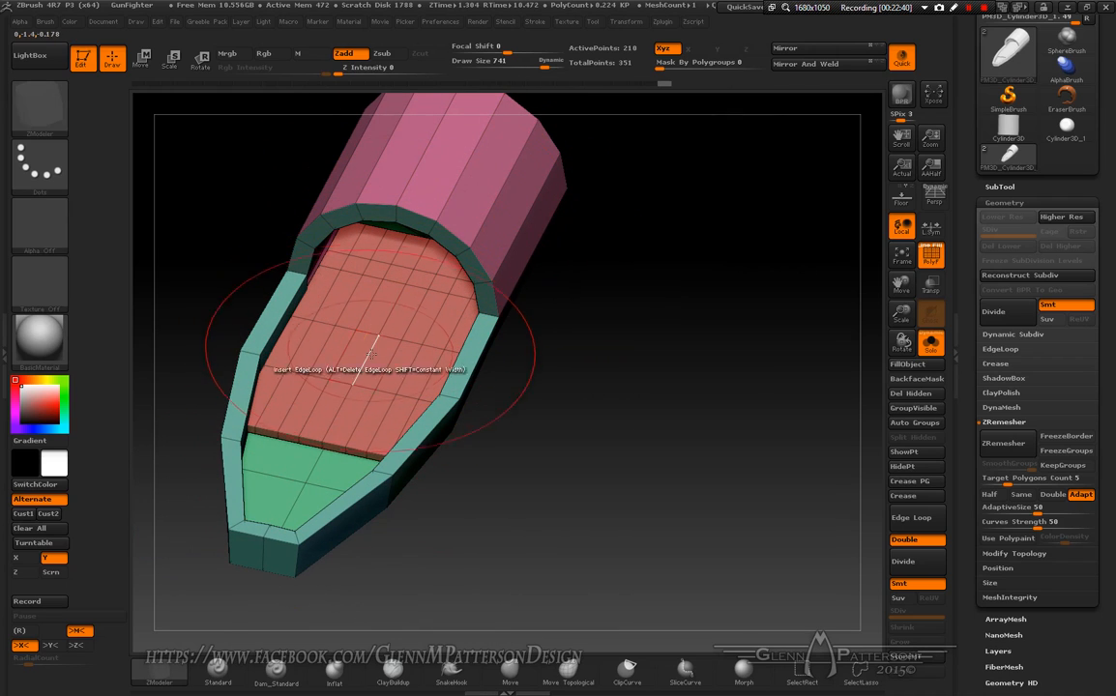
- Switch the polygon action to QMesh on A Single Poly and raise the rear-centre floor polygons into a tall block
right_click_drag(434, 399, 389, 350)
mouse_move(461, 391)
right_mouse_down()
mouse_move(401, 426)
mouse_move(463, 497)
mouse_move(416, 454)
right_mouse_up()
right_click_drag(308, 330, 290, 311)
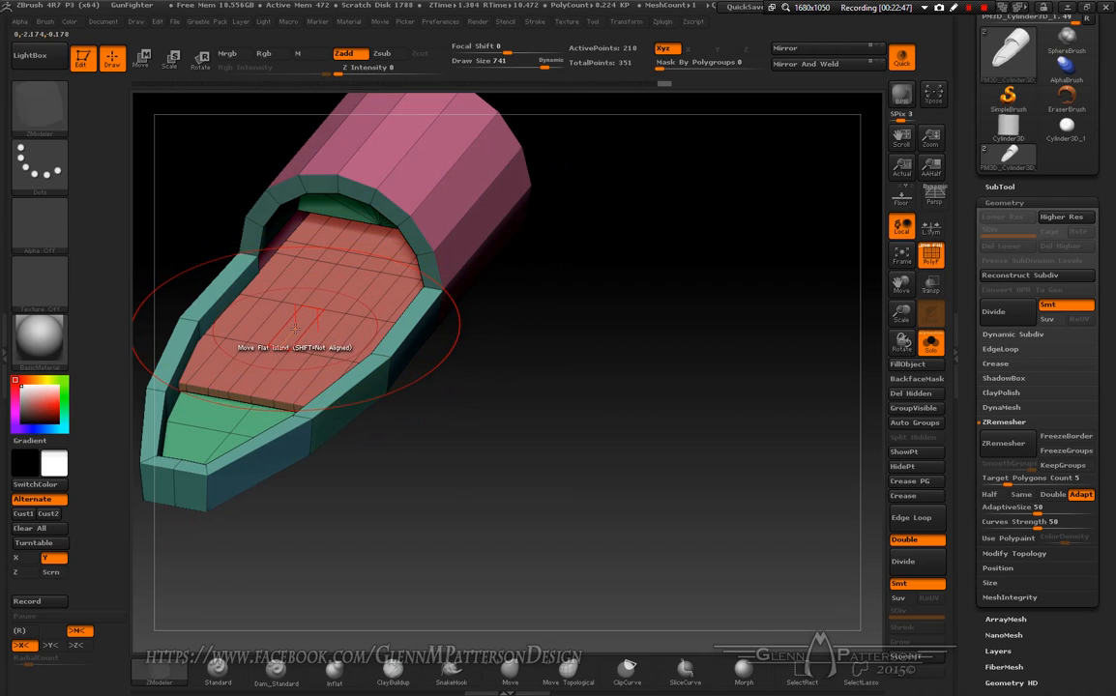
key("space")
left_click(360, 193)
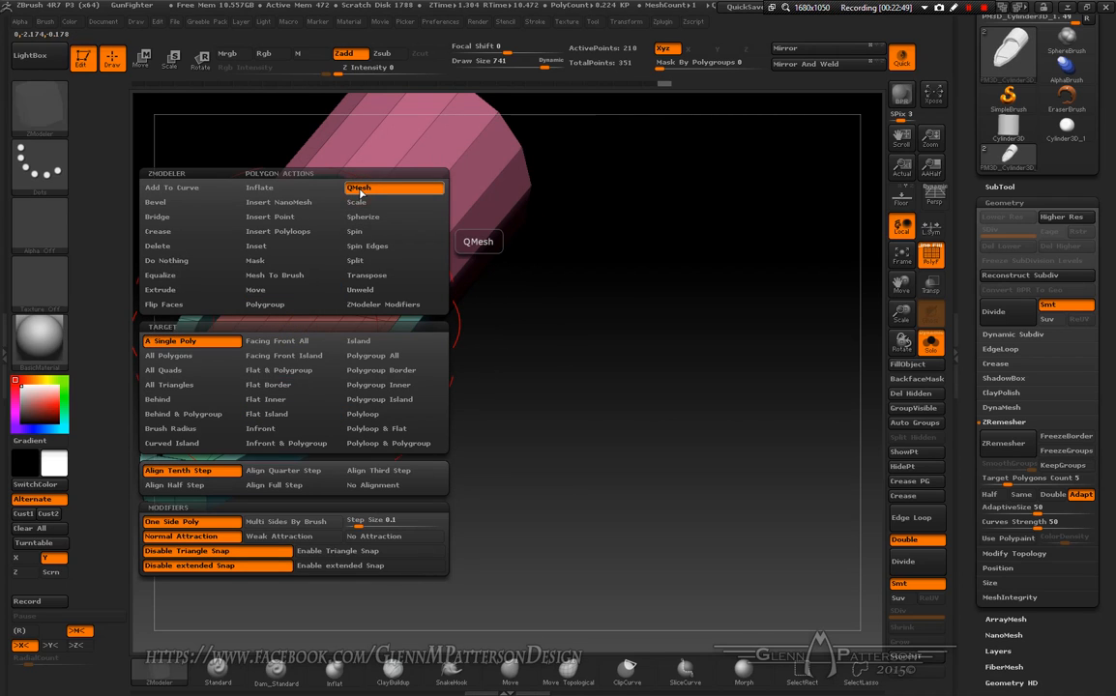
mouse_move(346, 267)
right_mouse_down()
mouse_move(334, 254)
mouse_move(342, 231)
mouse_move(338, 251)
right_mouse_up()
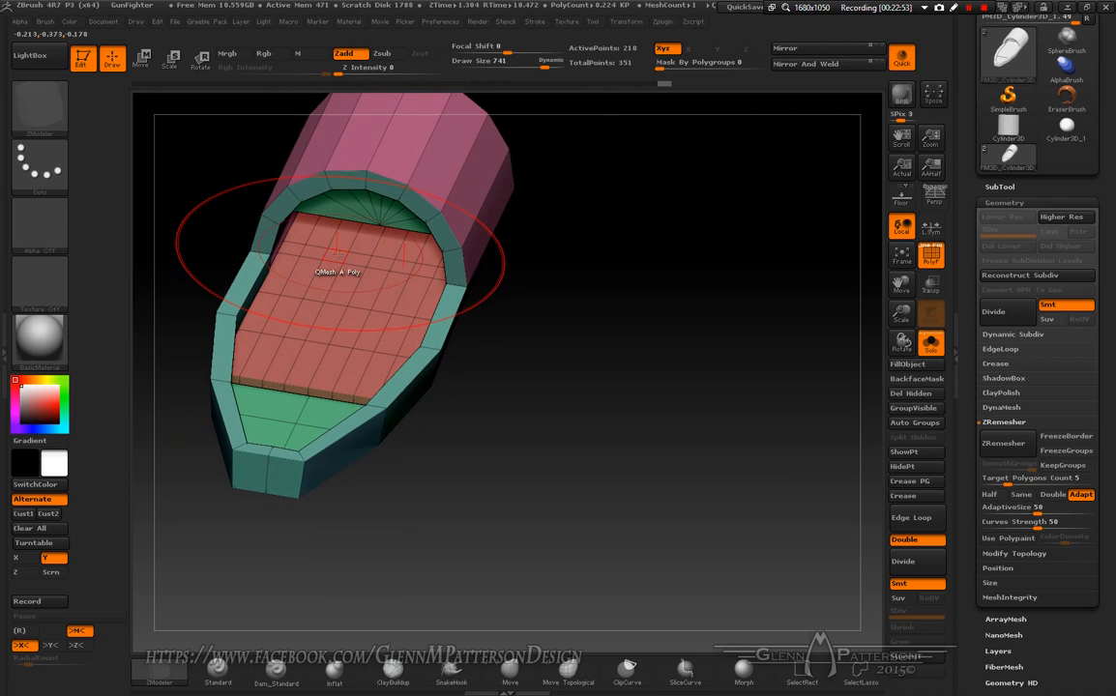
key("alt")
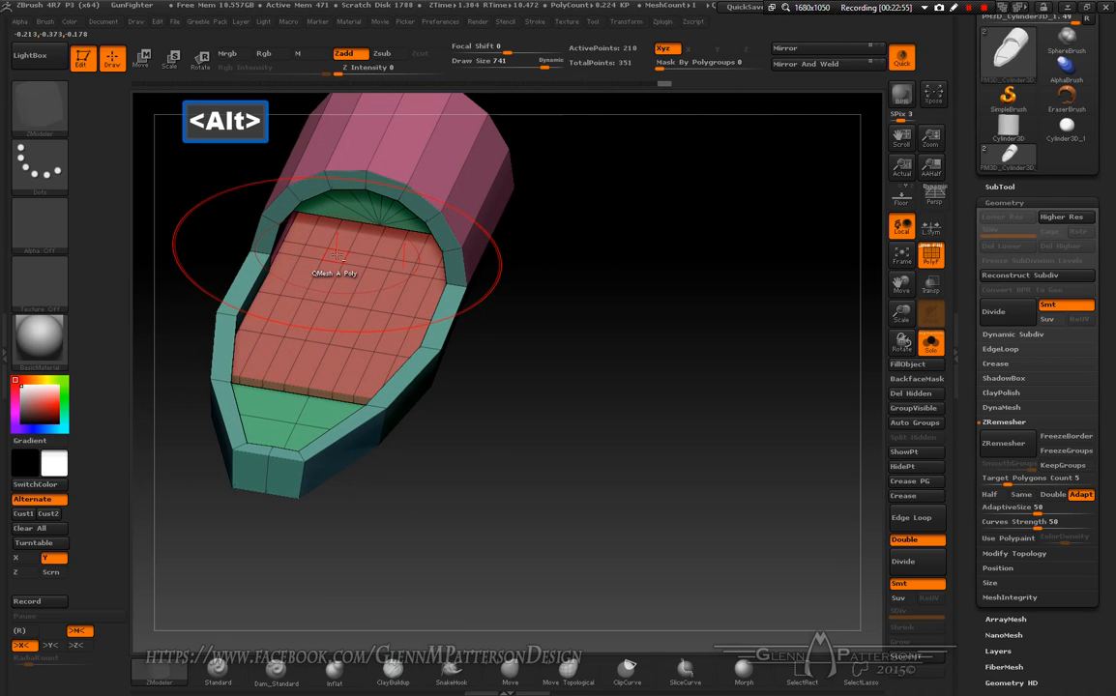
key("ctrl+z")
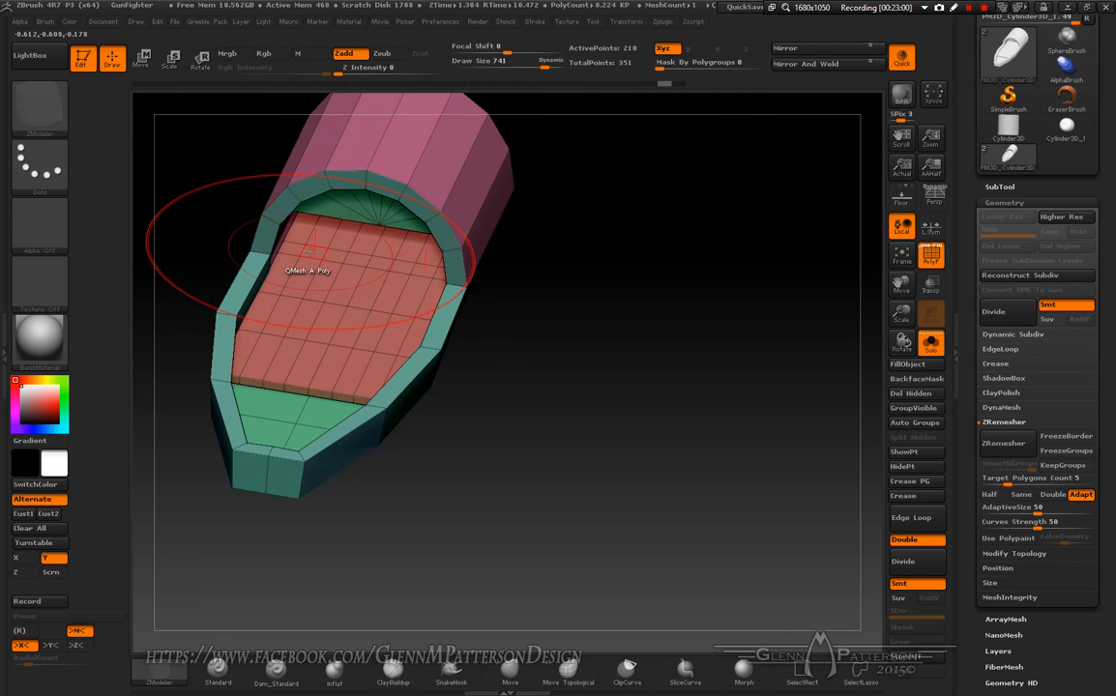
left_click(333, 256, "alt")
mouse_move(360, 259)
left_mouse_down()
mouse_move(359, 198)
mouse_move(349, 302)
mouse_move(348, 273)
left_mouse_up()
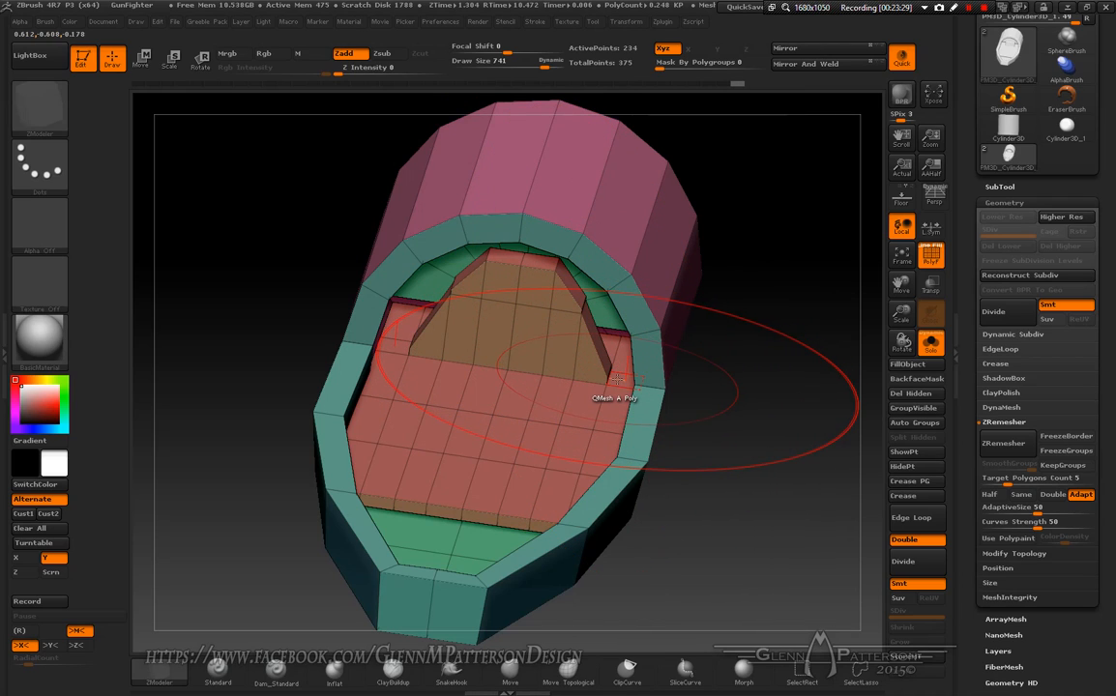
- Undo the last extrusion, rebuild the rear block's sloped sides, and raise the outer floor polygons into stepped side consoles with QMesh
key("ctrl+z")
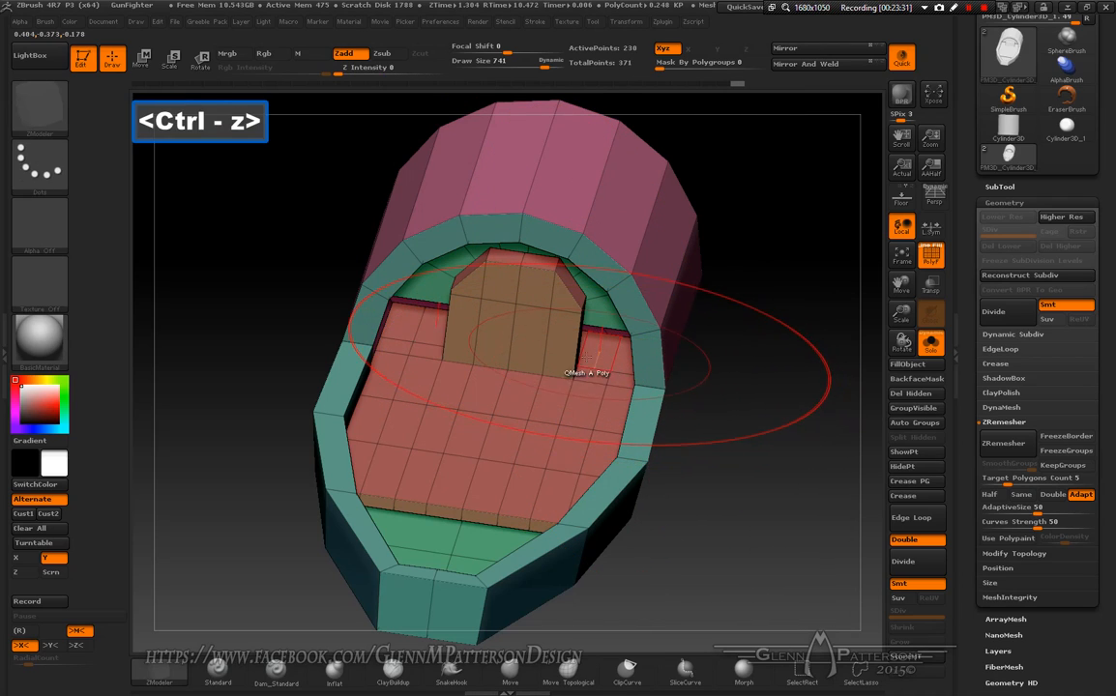
mouse_move(582, 372)
left_mouse_down()
mouse_move(590, 297)
mouse_move(588, 317)
left_mouse_up()
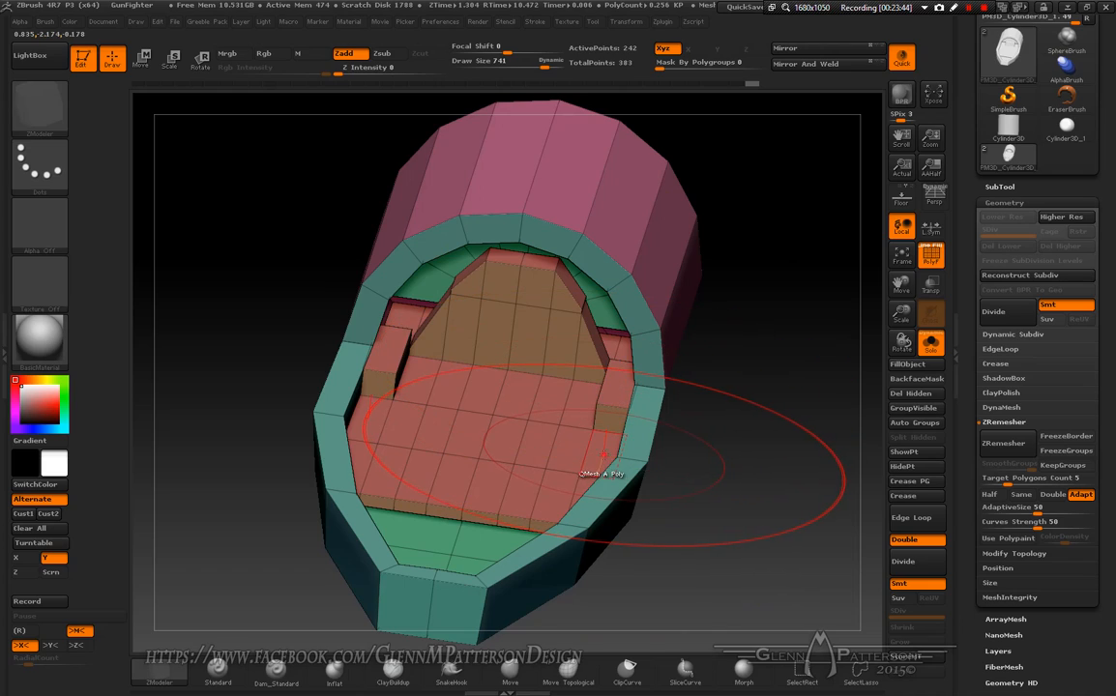
key("ctrl+z")
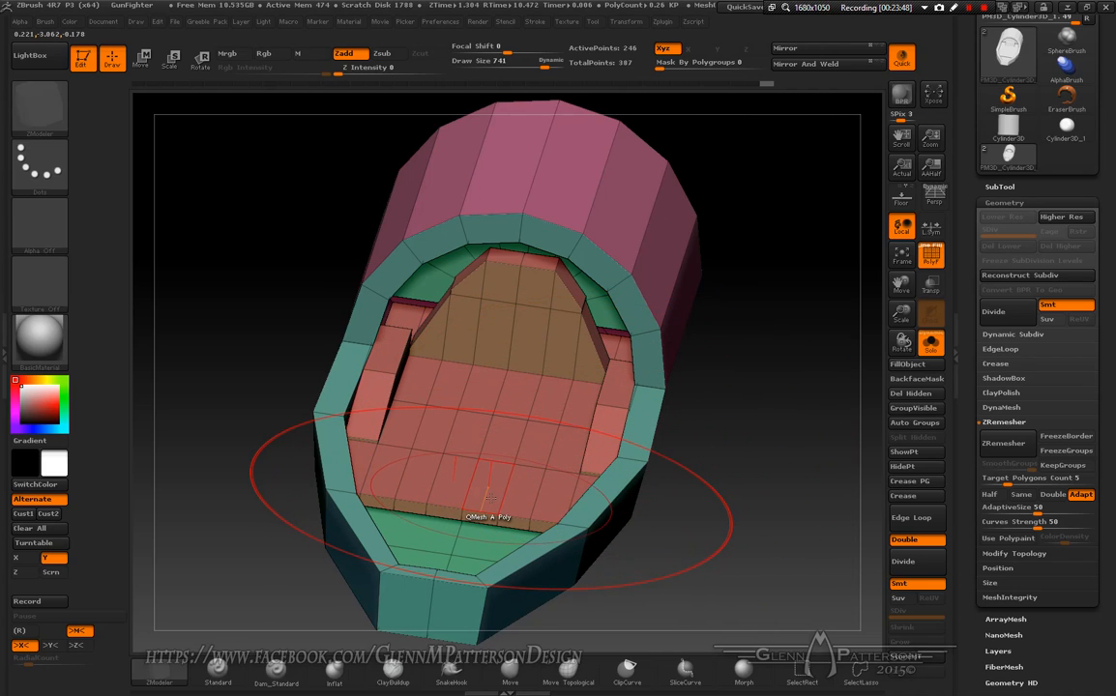
- Mark the front-centre floor polygons as a temporary group and raise them into a block with QMesh
key("alt")
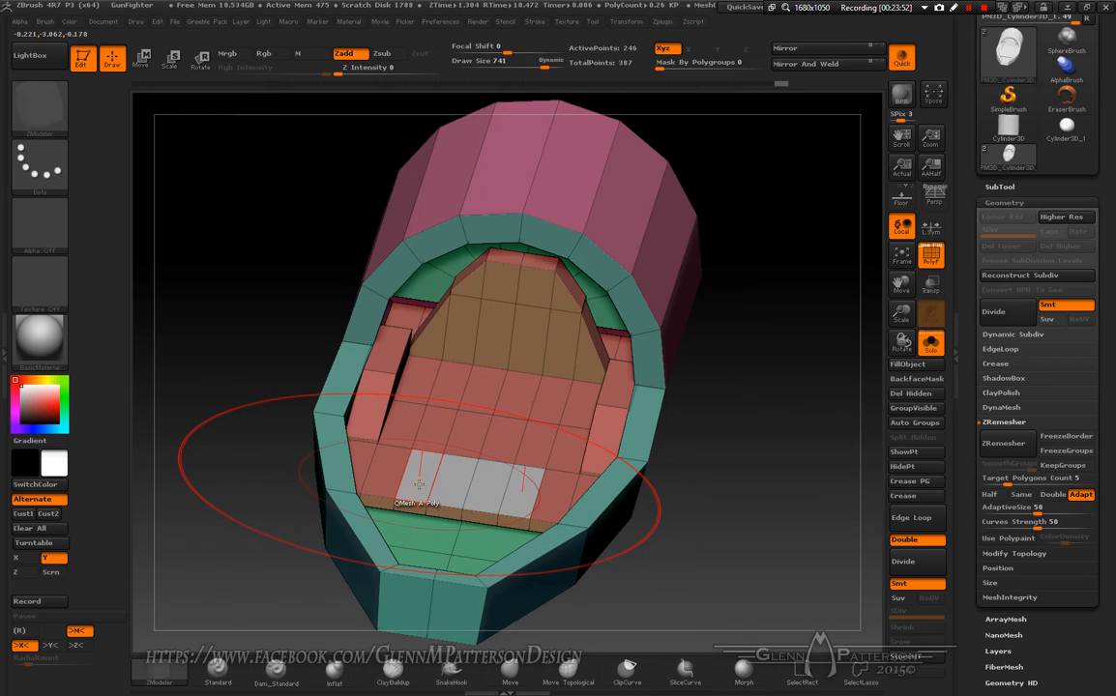
left_click_drag(419, 483, 418, 475)
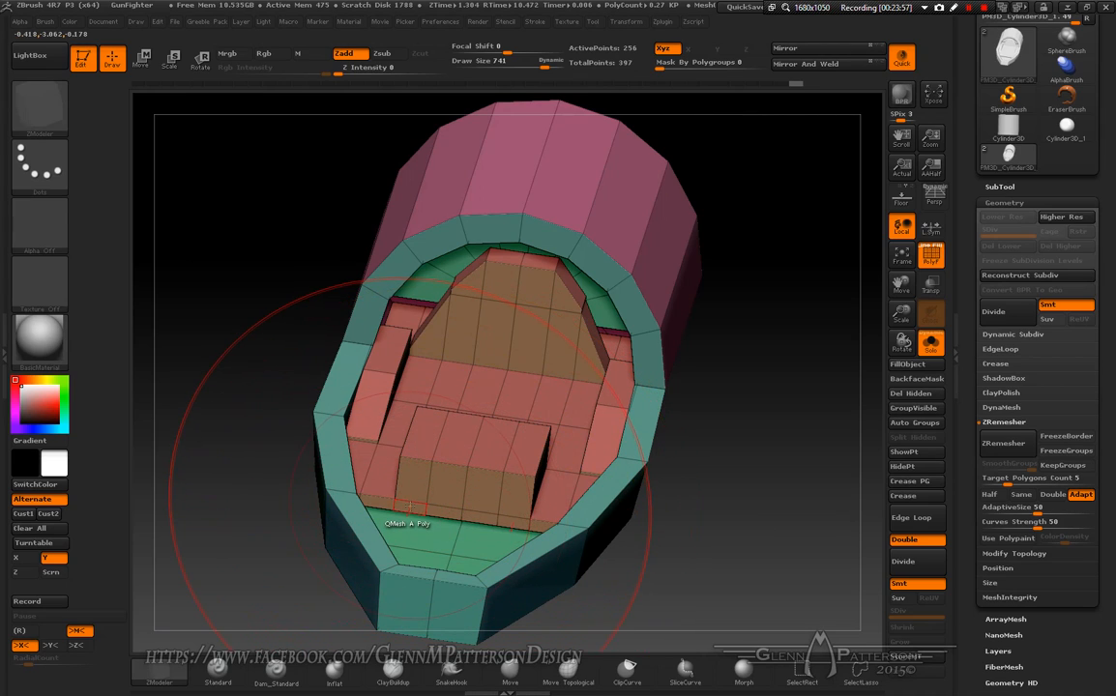
- Extrude the front block's lower front faces forward with QMesh into a low stepped ledge with a sloped centre piece, undoing one stray extrusion
key("alt")
left_click_drag(431, 516, 424, 547)
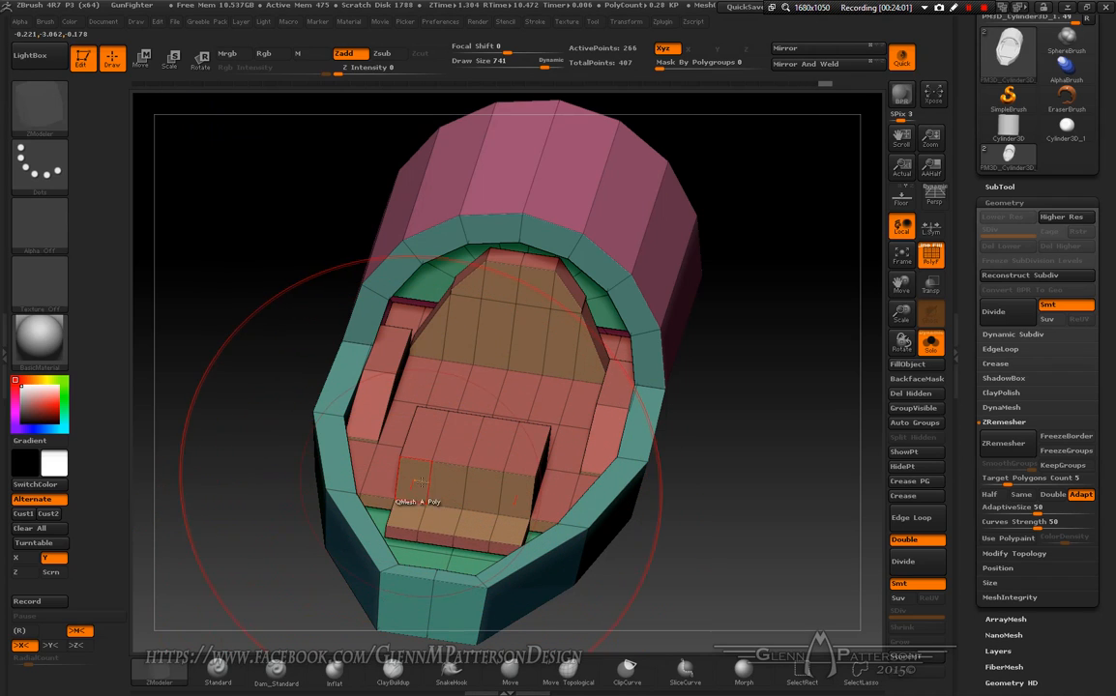
right_click_drag(446, 498, 390, 548)
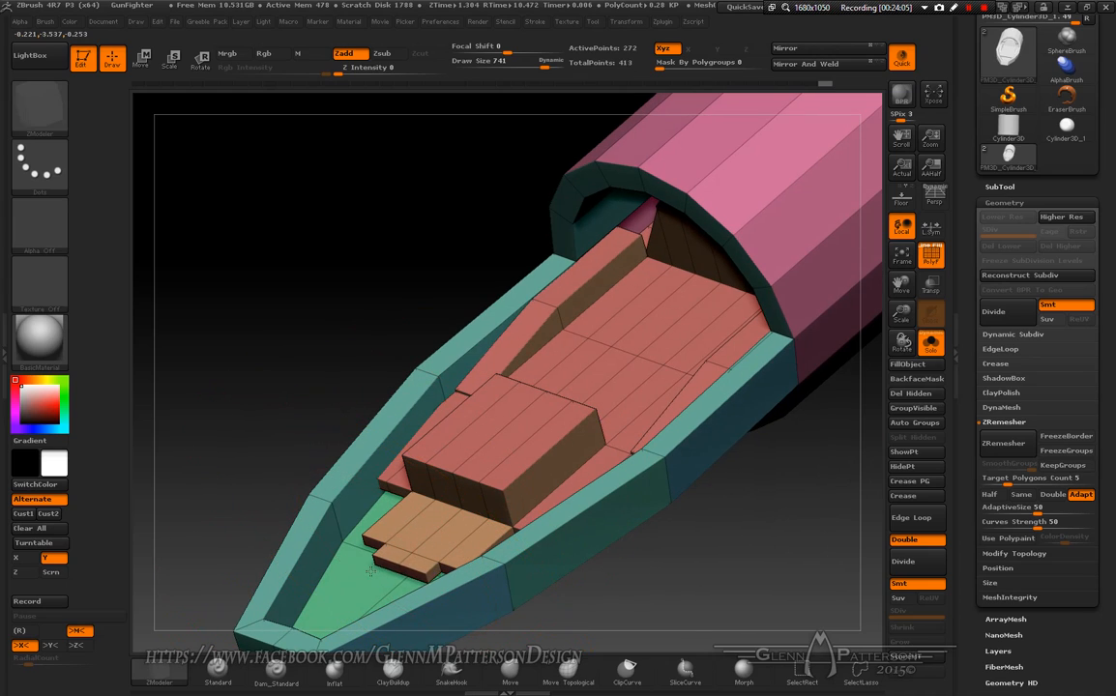
key("ctrl+z")
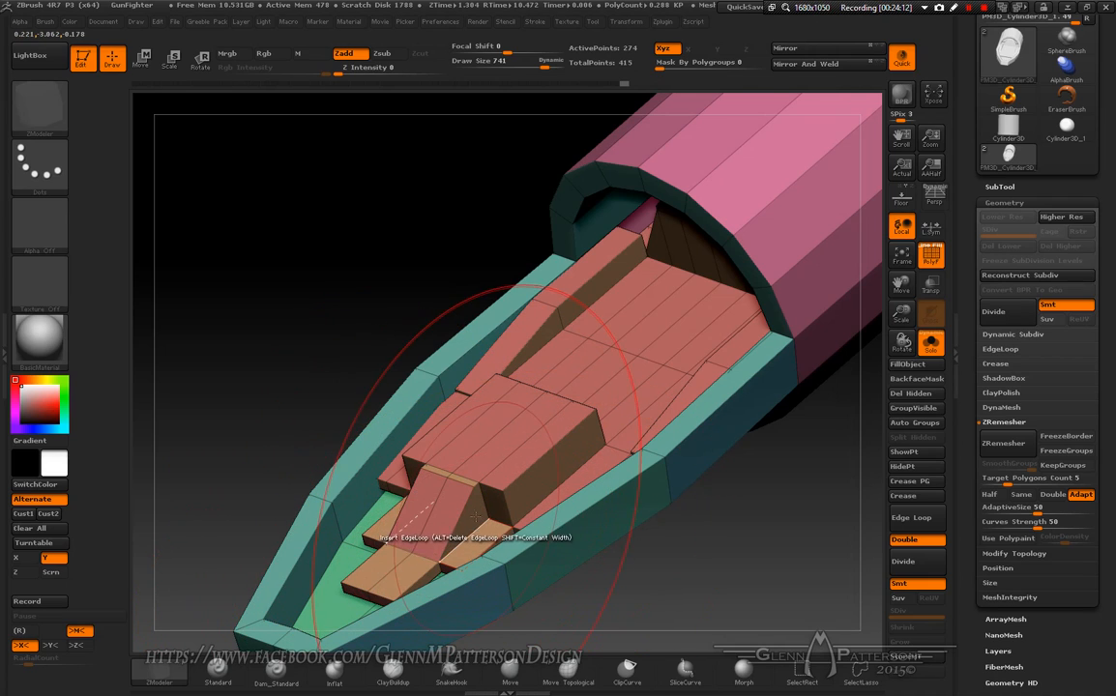
- Slope the front block's outer sides and raise its centre polygons into a tall block with a slanted front
mouse_move(411, 493)
left_mouse_down()
mouse_move(428, 536)
mouse_move(462, 489)
mouse_move(506, 461)
mouse_move(561, 483)
mouse_move(527, 426)
left_mouse_up()
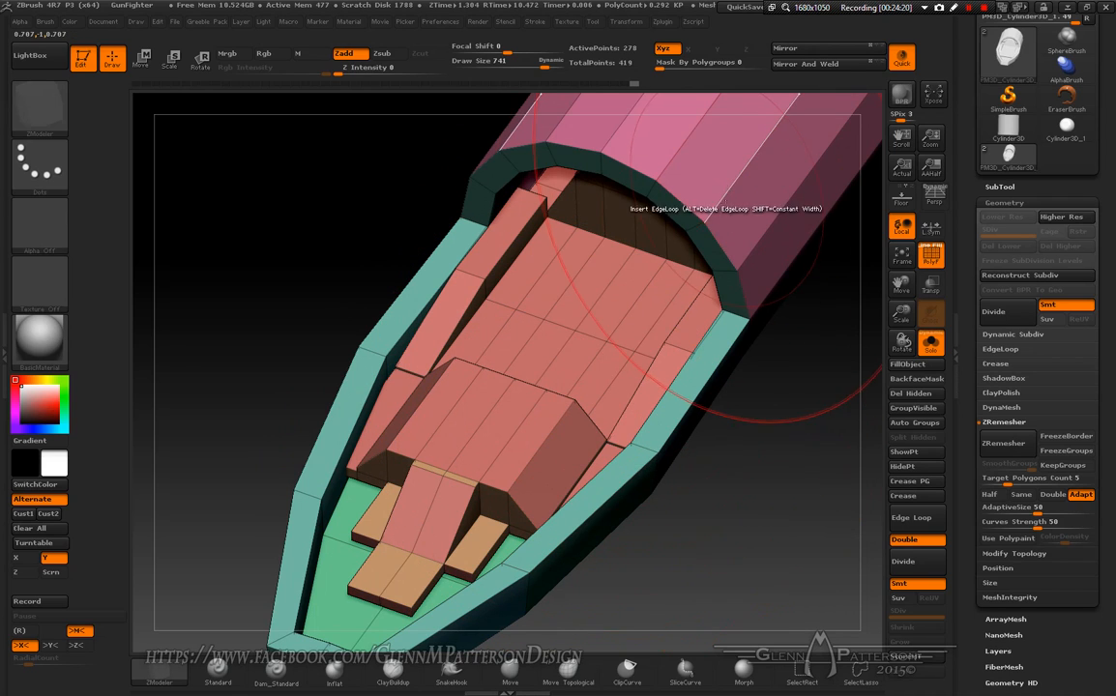
mouse_move(370, 272)
left_mouse_down()
mouse_move(520, 331)
mouse_move(588, 252)
mouse_move(443, 361)
left_mouse_up()
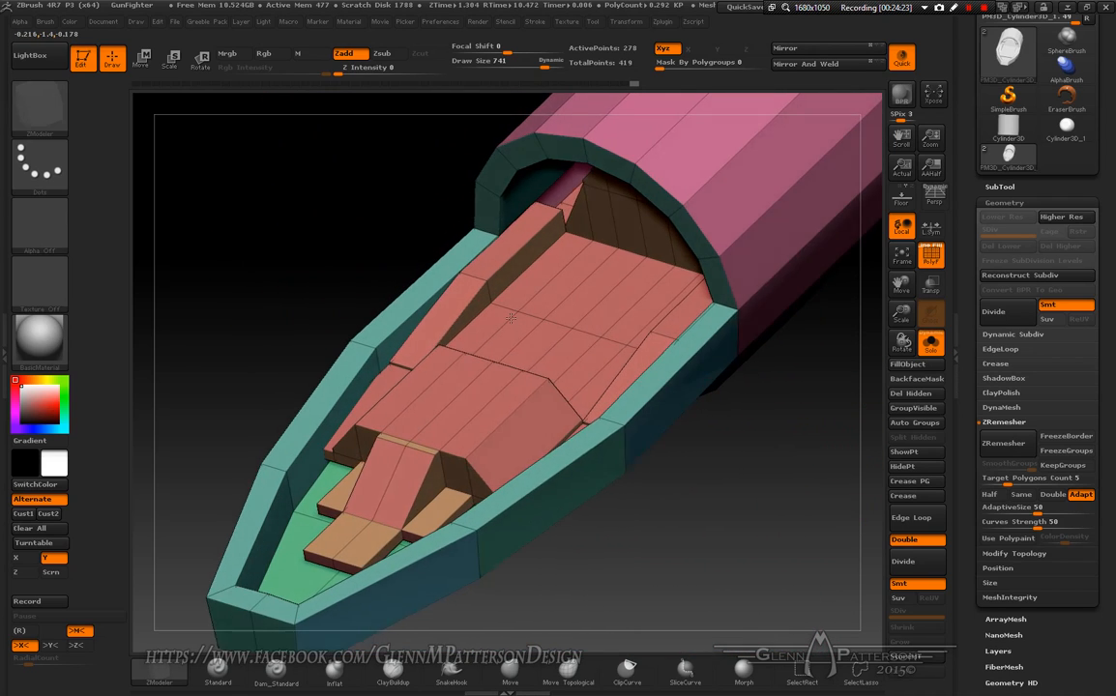
left_click(480, 407)
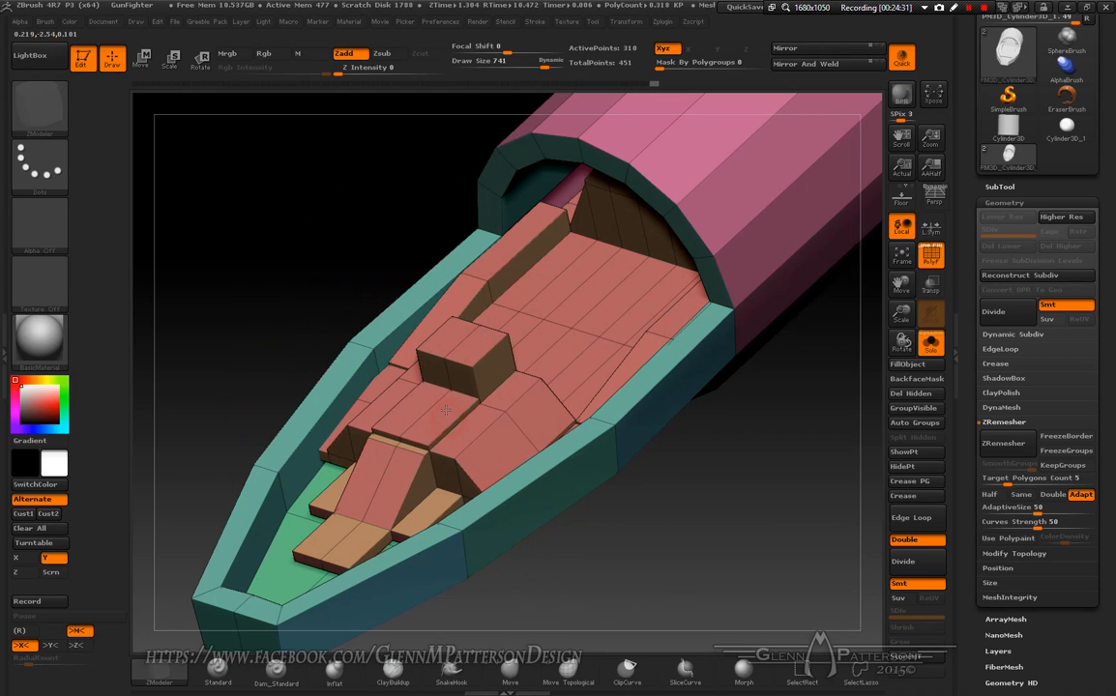
mouse_move(494, 430)
right_mouse_down()
mouse_move(629, 416)
mouse_move(522, 435)
mouse_move(469, 377)
mouse_move(658, 455)
mouse_move(716, 440)
mouse_move(625, 404)
right_mouse_up()
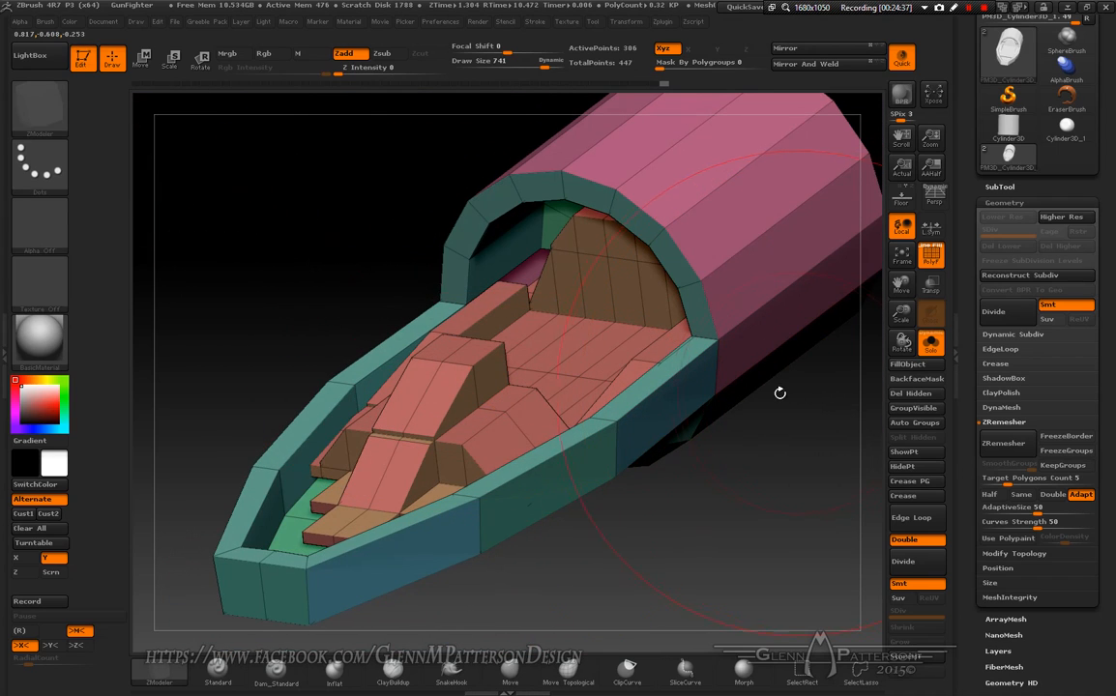
- Isolate the cockpit interior polygons, mask them, restore the full model and invert the mask so it protects the hull
left_click_drag(900, 315, 901, 254)
right_click_drag(717, 445, 716, 496)
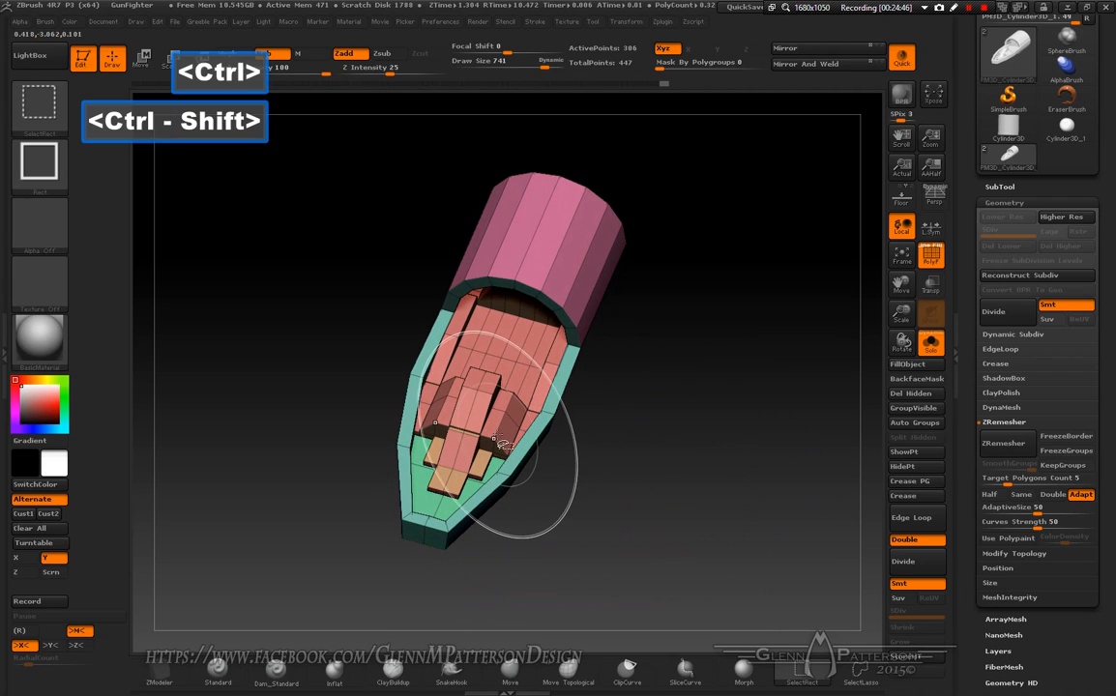
left_click_drag(653, 491, 606, 476)
key("ctrl+shift")
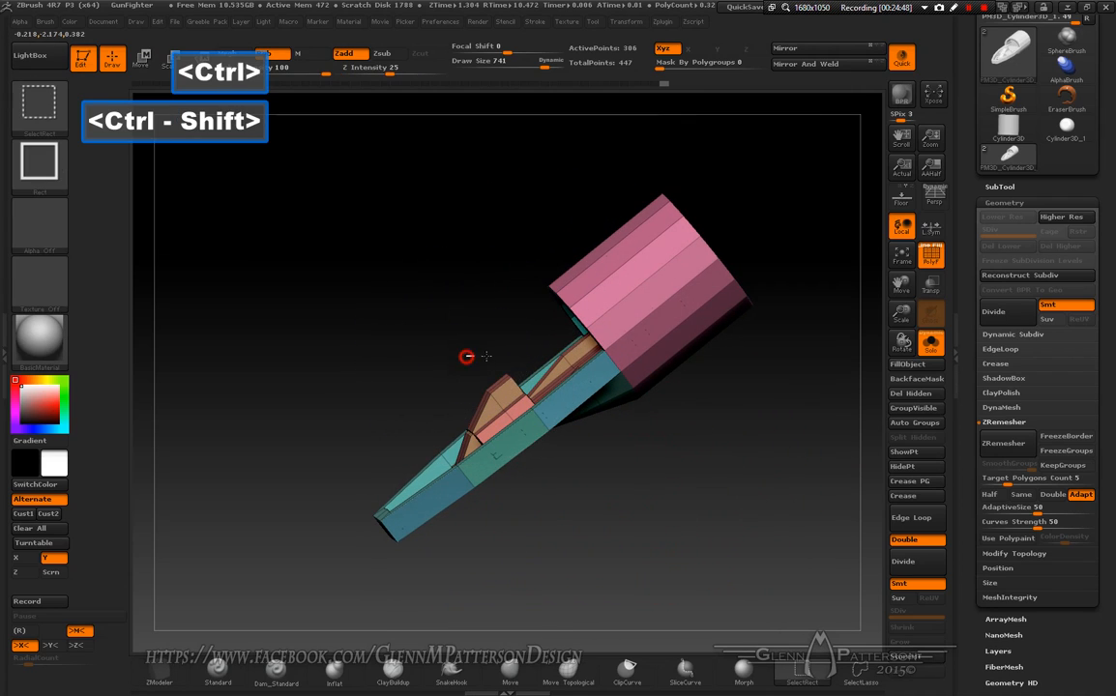
left_click_drag(518, 393, 519, 393, "ctrl+shift")
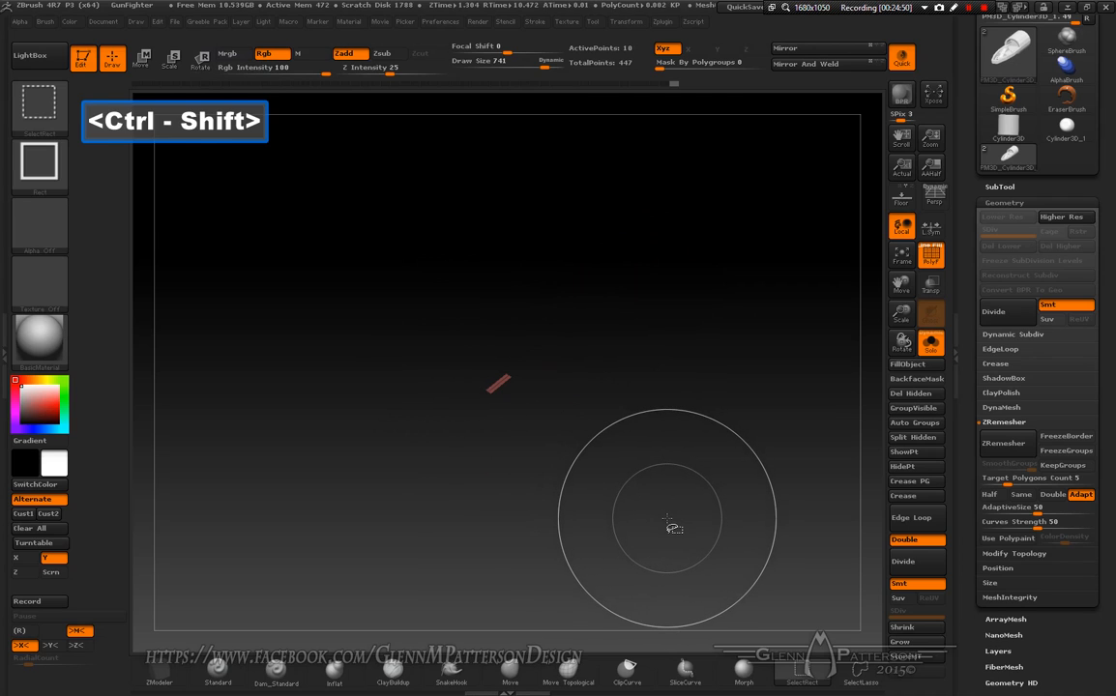
key("ctrl+shift+a")
mouse_move(667, 528)
left_mouse_down()
mouse_move(696, 519)
mouse_move(658, 535)
left_mouse_up()
key("ctrl+shift")
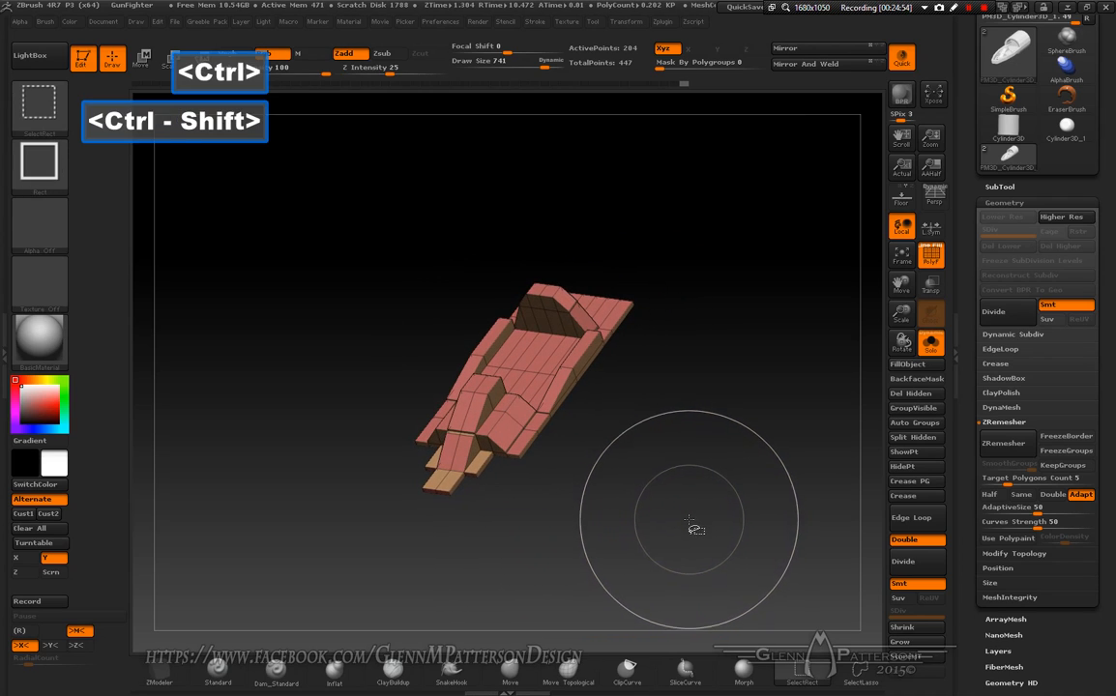
left_click(693, 524, "ctrl+shift")
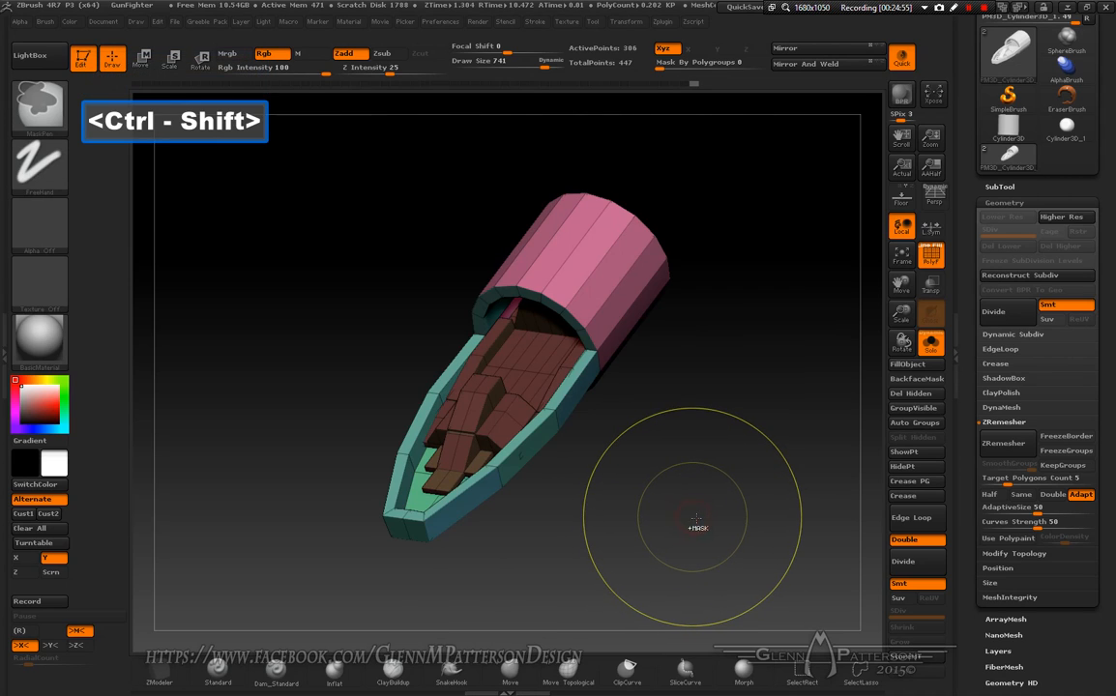
left_click(697, 522, "ctrl")
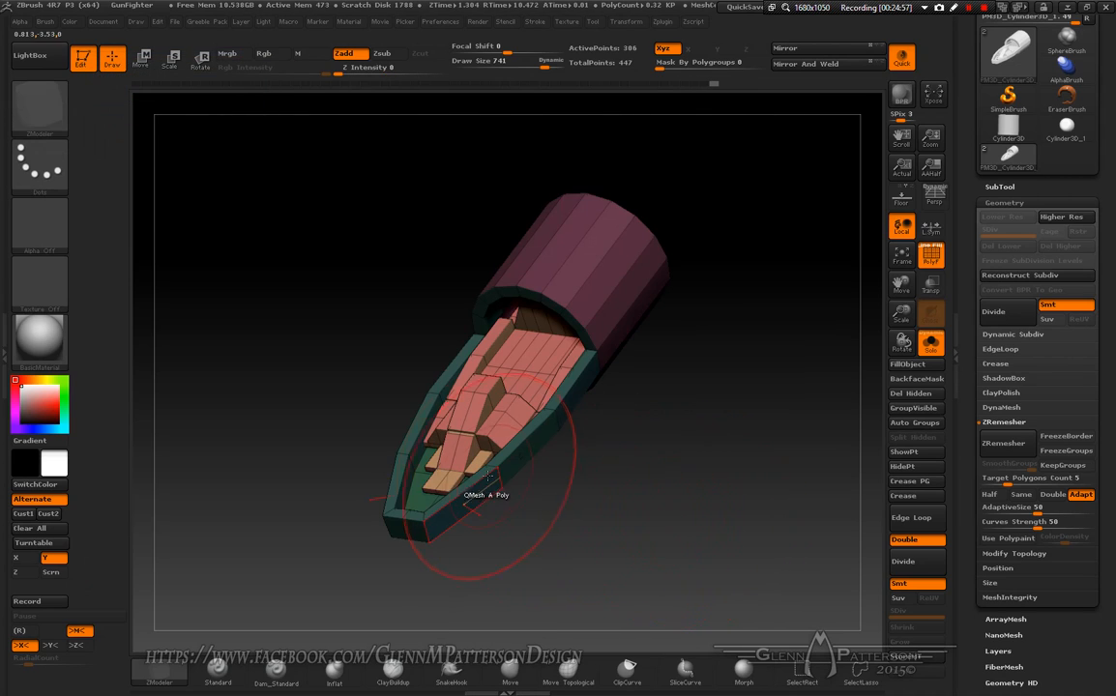
- Remove the outer floor strips on both sides of the front block with QMesh and clear the hull mask
left_click_drag(897, 317, 620, 571)
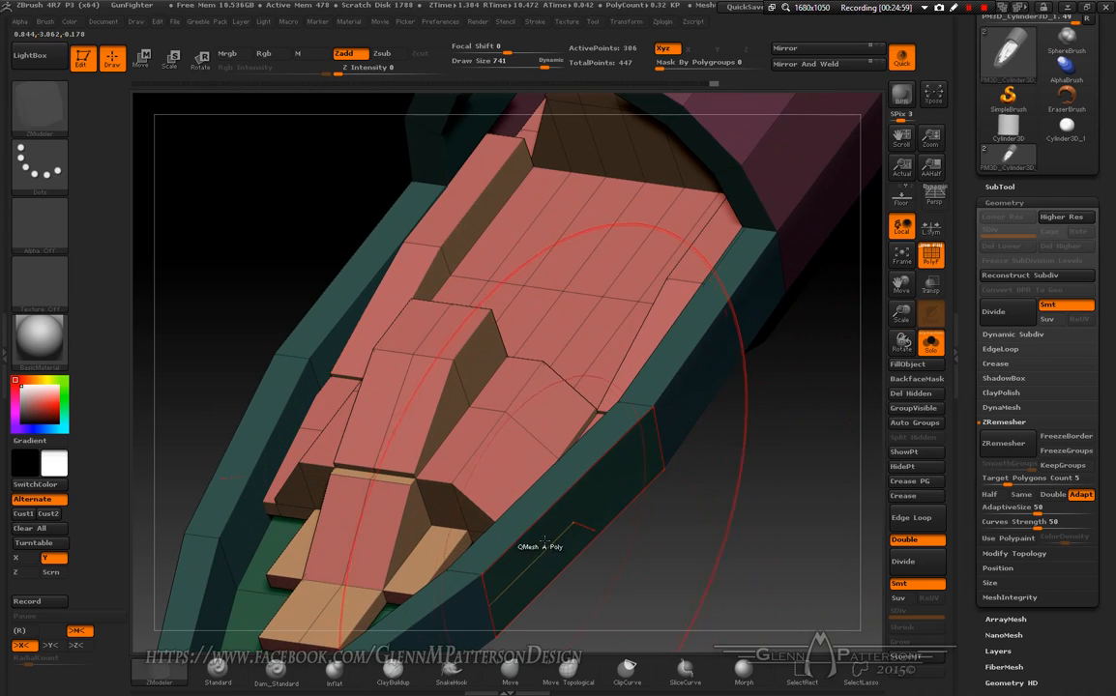
left_click_drag(551, 534, 575, 503)
mouse_move(697, 528)
left_mouse_down()
mouse_move(580, 527)
mouse_move(617, 535)
mouse_move(542, 547)
left_mouse_up()
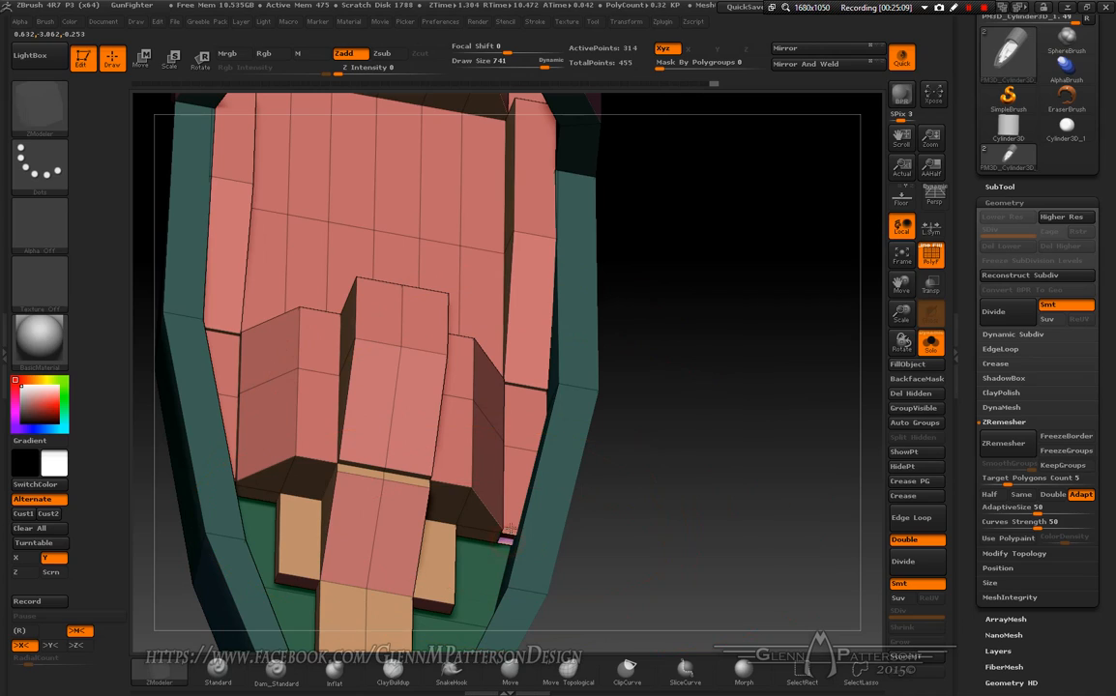
left_click(511, 501)
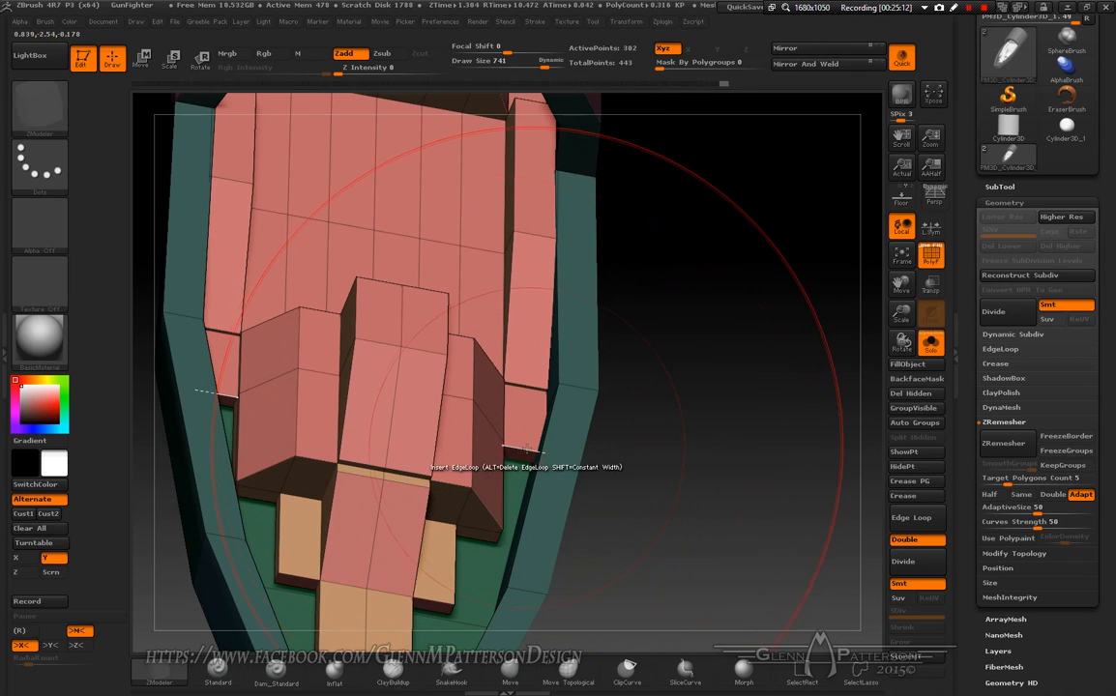
left_click(518, 439)
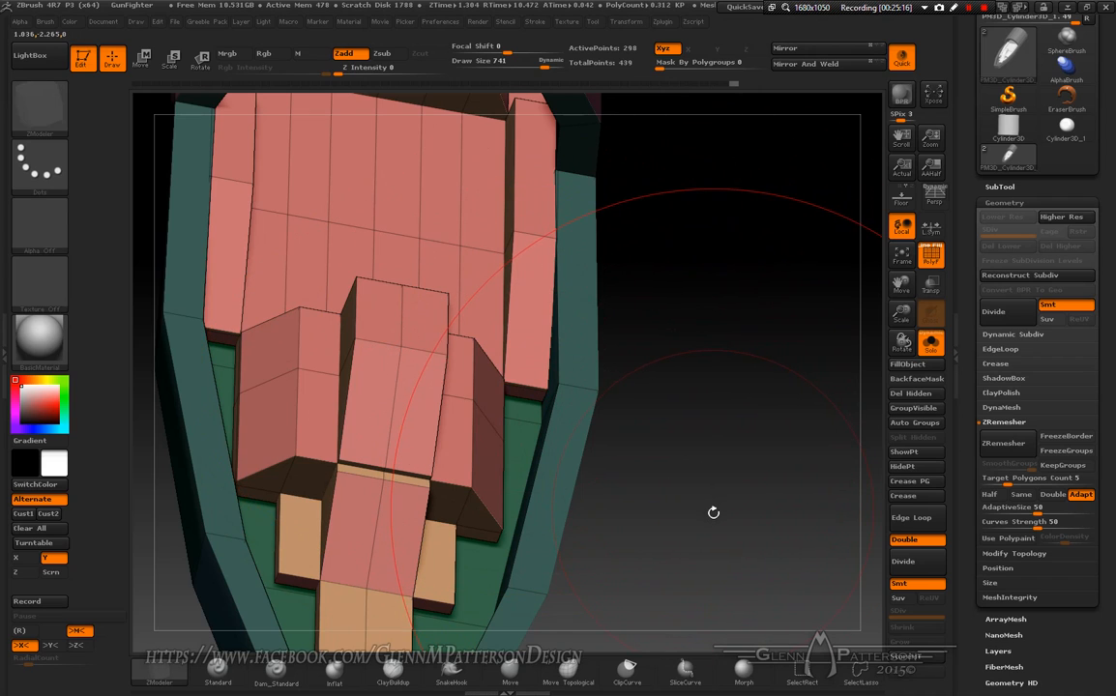
left_click_drag(720, 506, 698, 486, "ctrl")
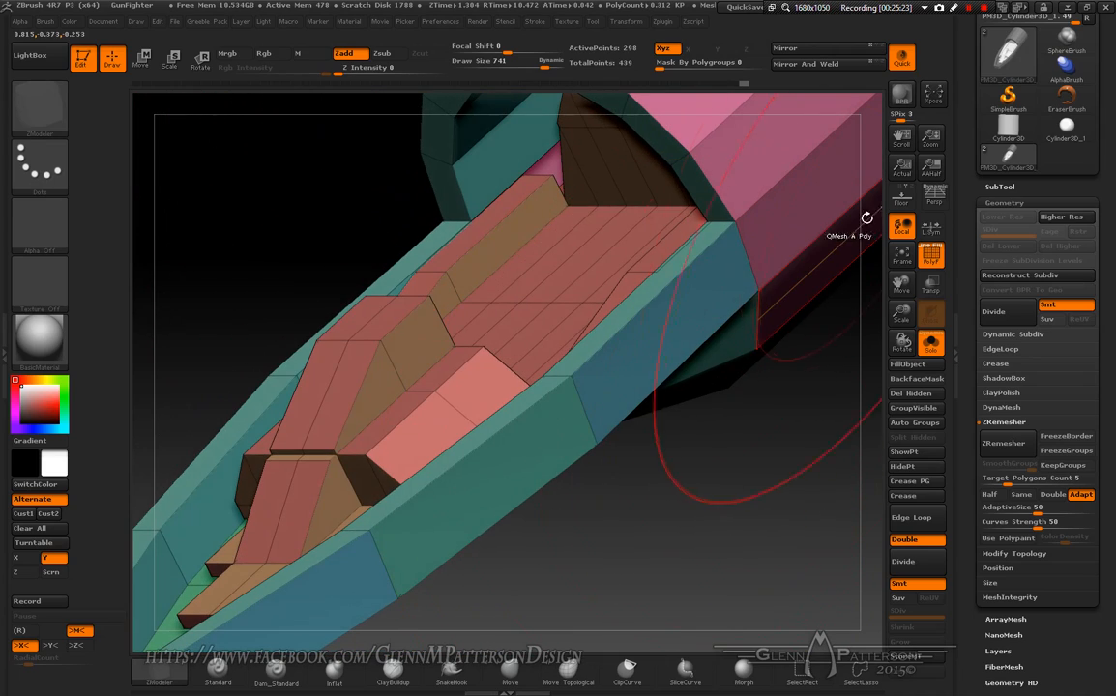
- Set the polygon action to Move on Flat Island and pull the cylinder's rear cap backward to lengthen the hull
left_click(901, 256)
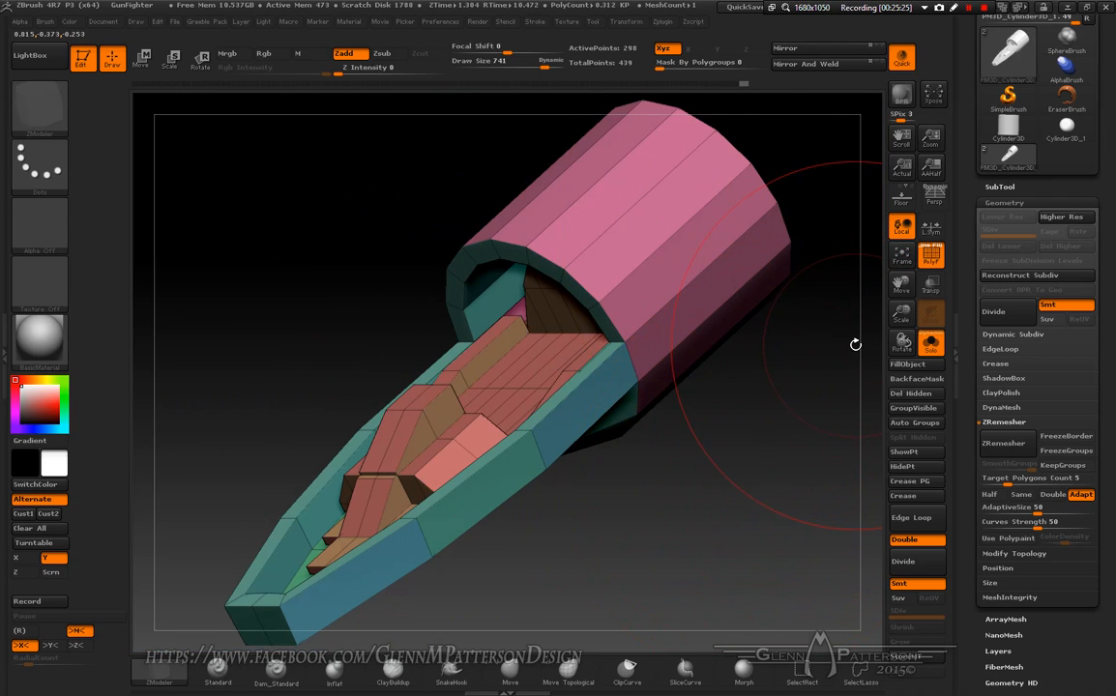
left_click_drag(900, 312, 814, 222)
left_click_drag(735, 391, 598, 251)
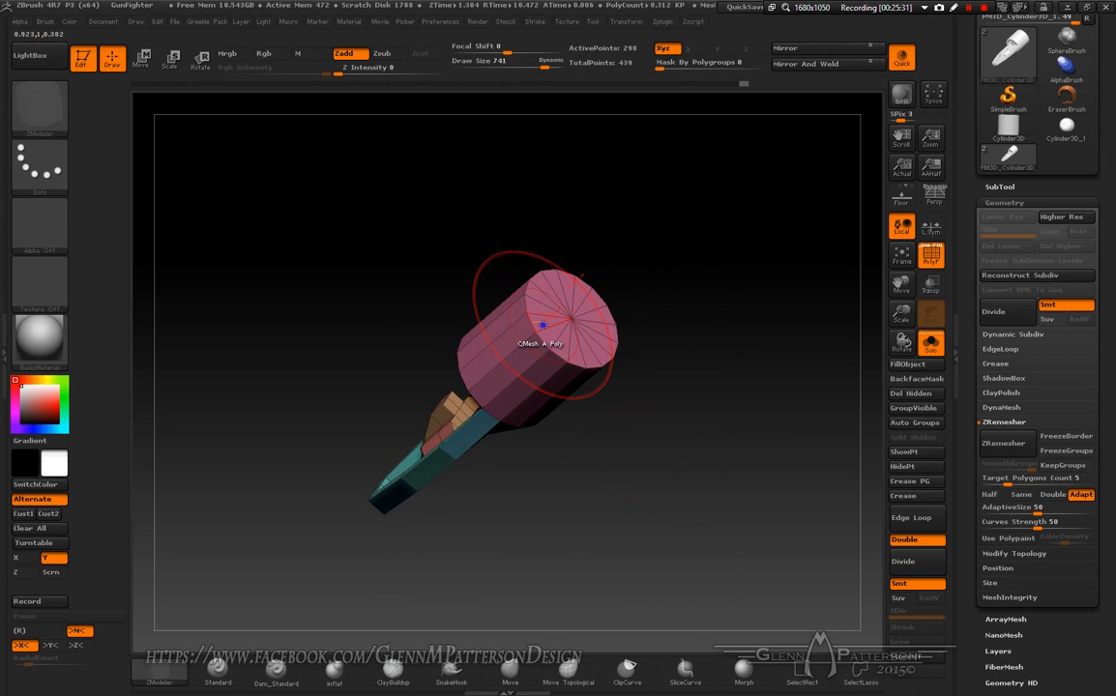
key("space")
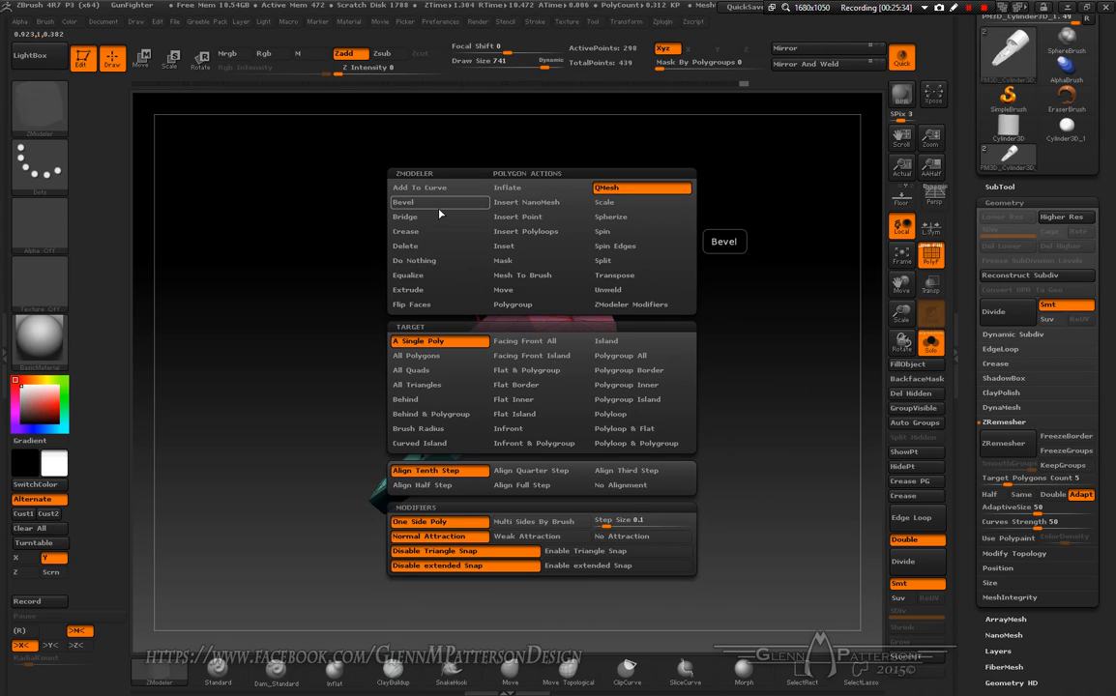
left_click(519, 302)
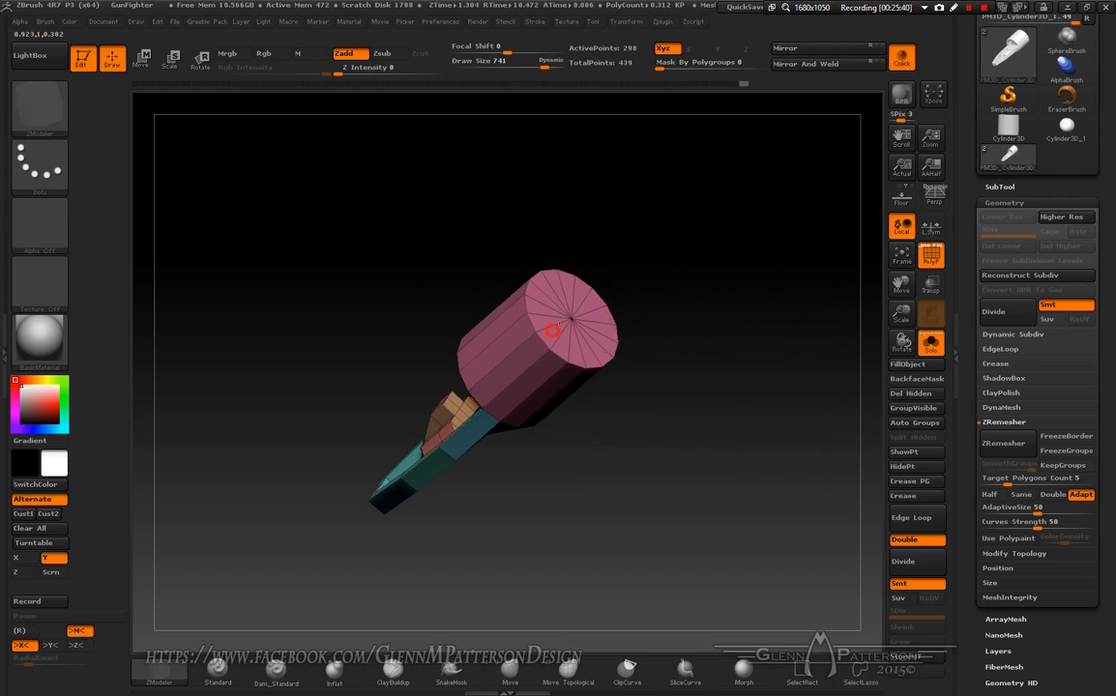
left_click_drag(551, 332, 714, 224)
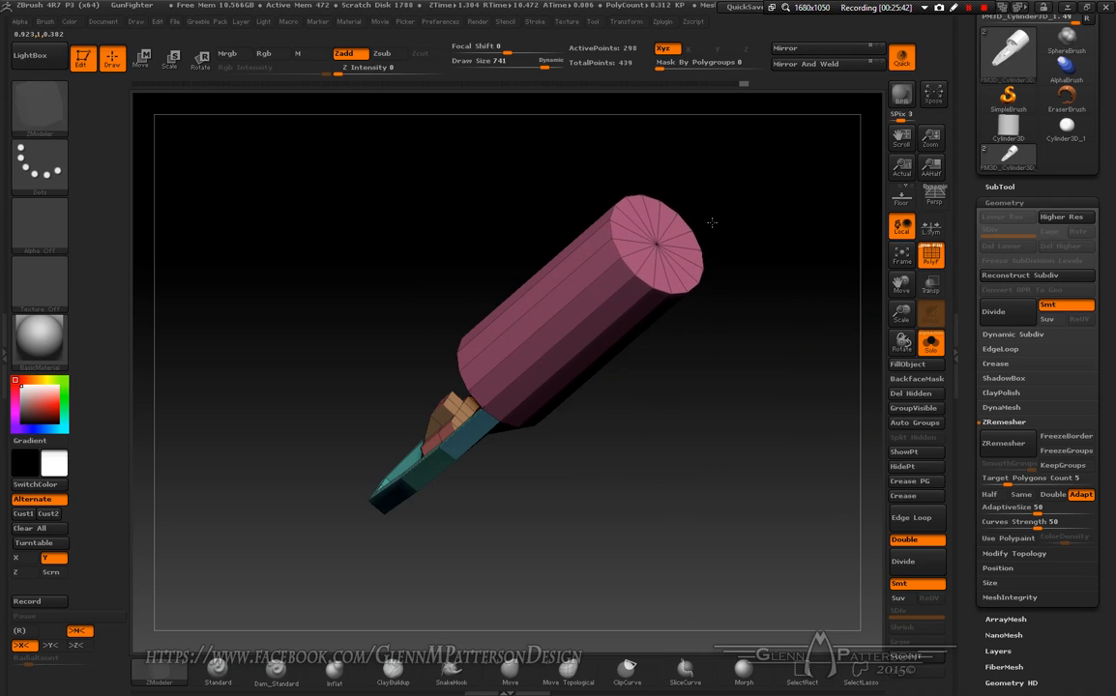
- Set the polygon action to Delete on Flat Island and delete the cylinder's rear end cap
left_click_drag(748, 404, 755, 450)
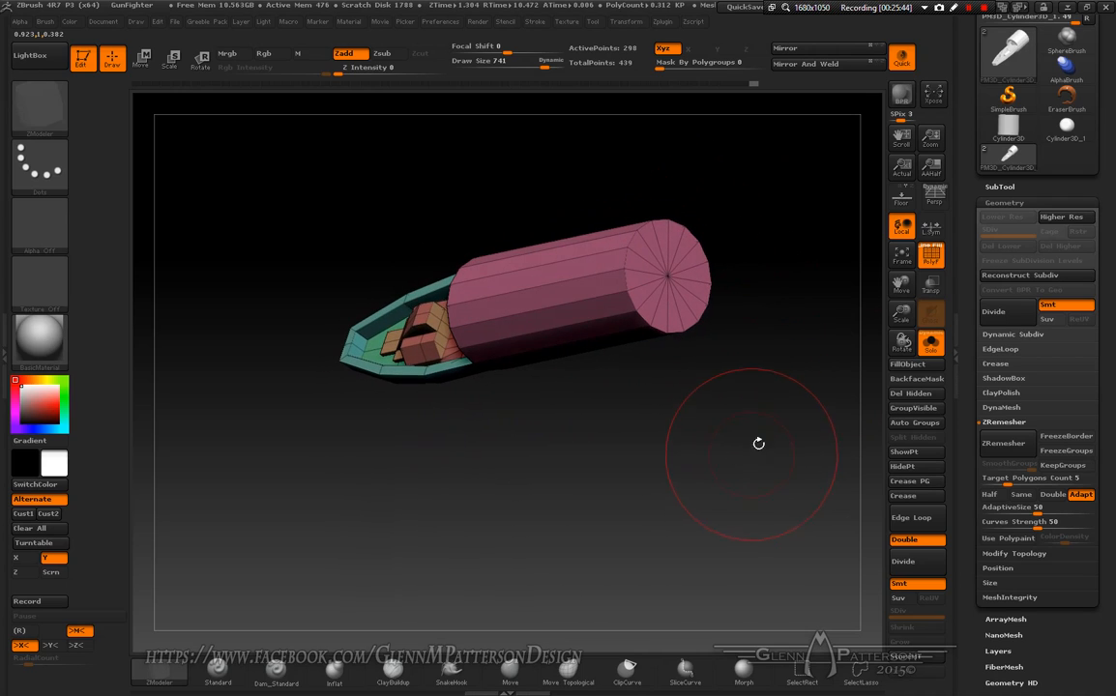
right_click(703, 273)
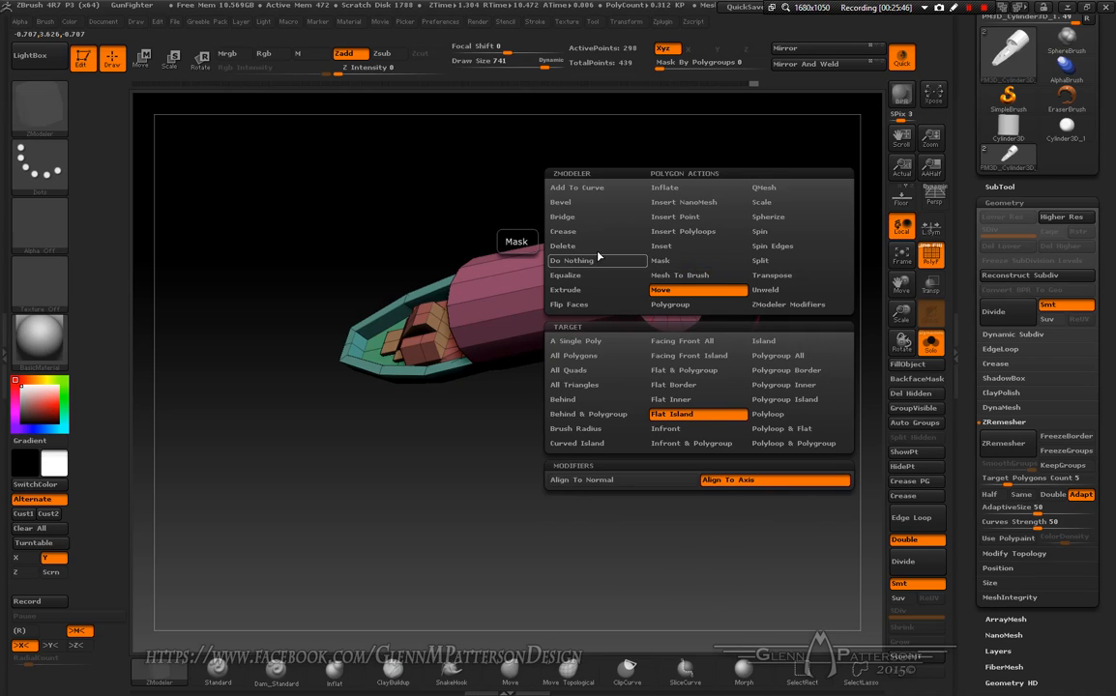
left_click(583, 248)
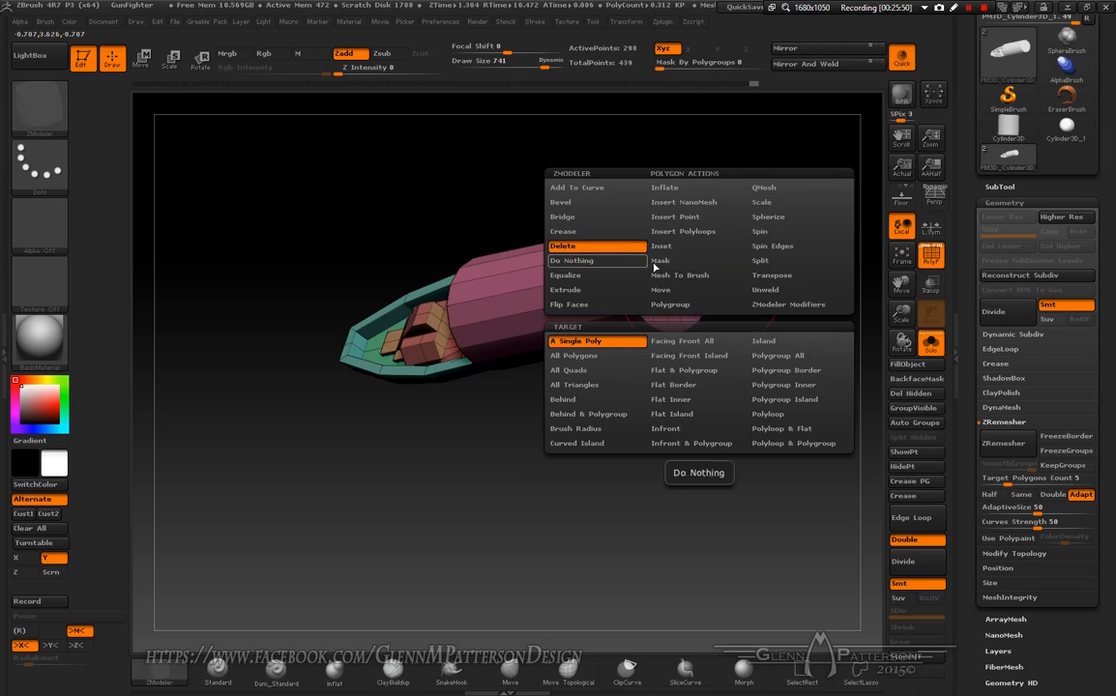
left_click(677, 416)
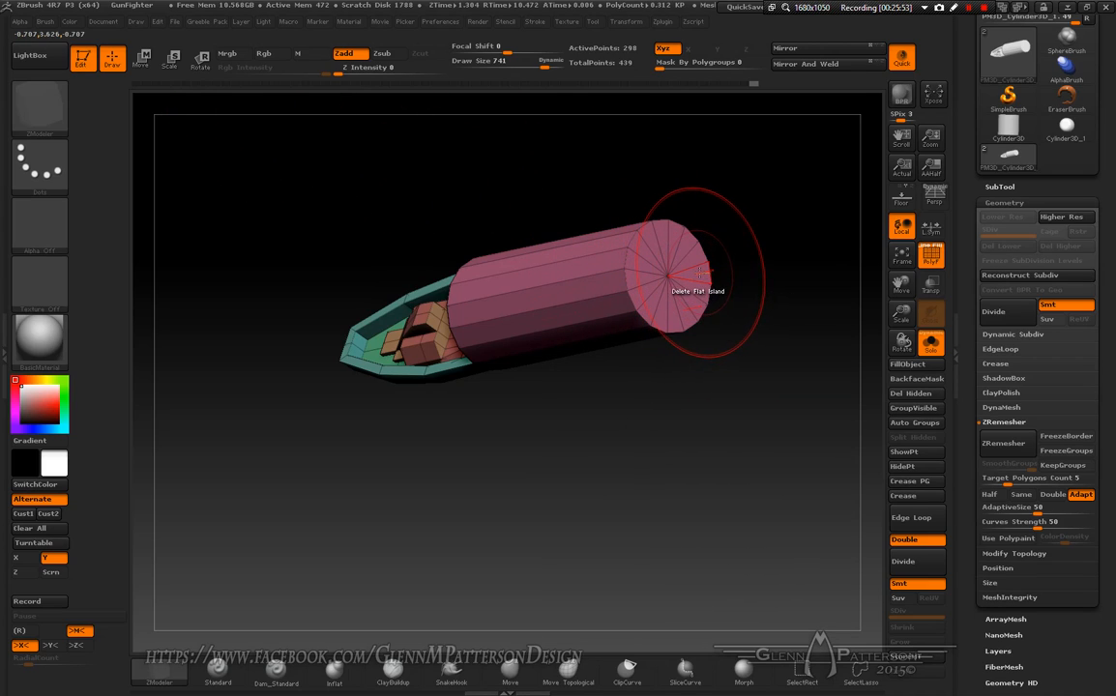
left_click(700, 274)
- Cap the cylinder's open rear end using Close on Convex Hole with Converge To Center, assigning the cap a new polygroup
left_click_drag(713, 403, 709, 348)
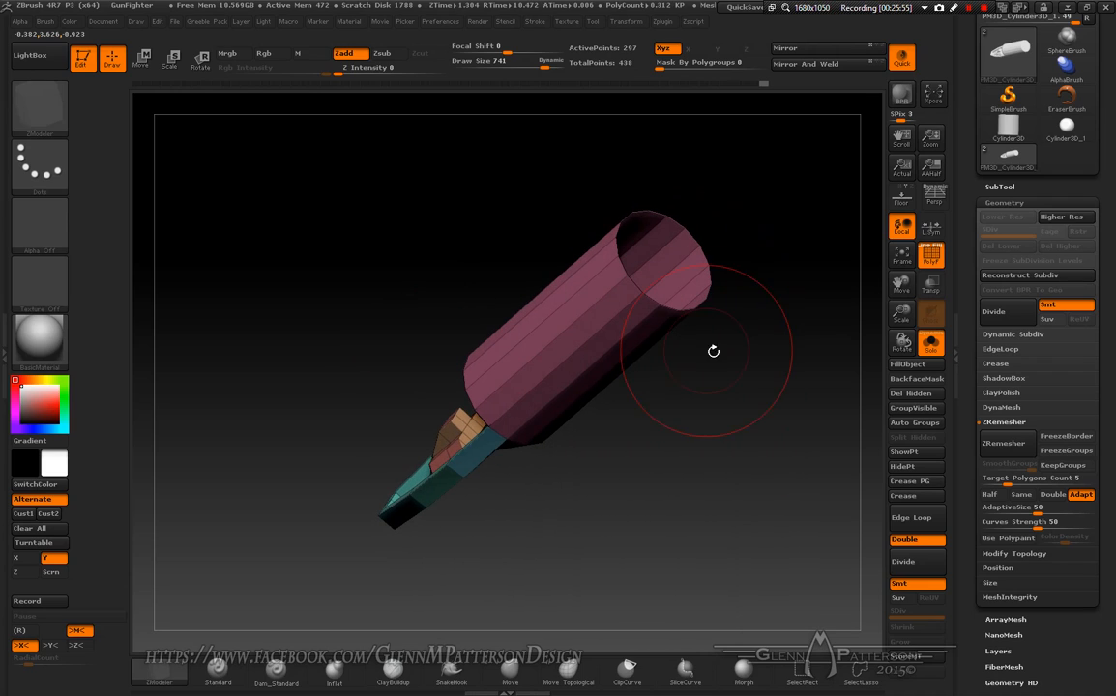
left_click_drag(897, 318, 857, 327)
left_click(902, 258)
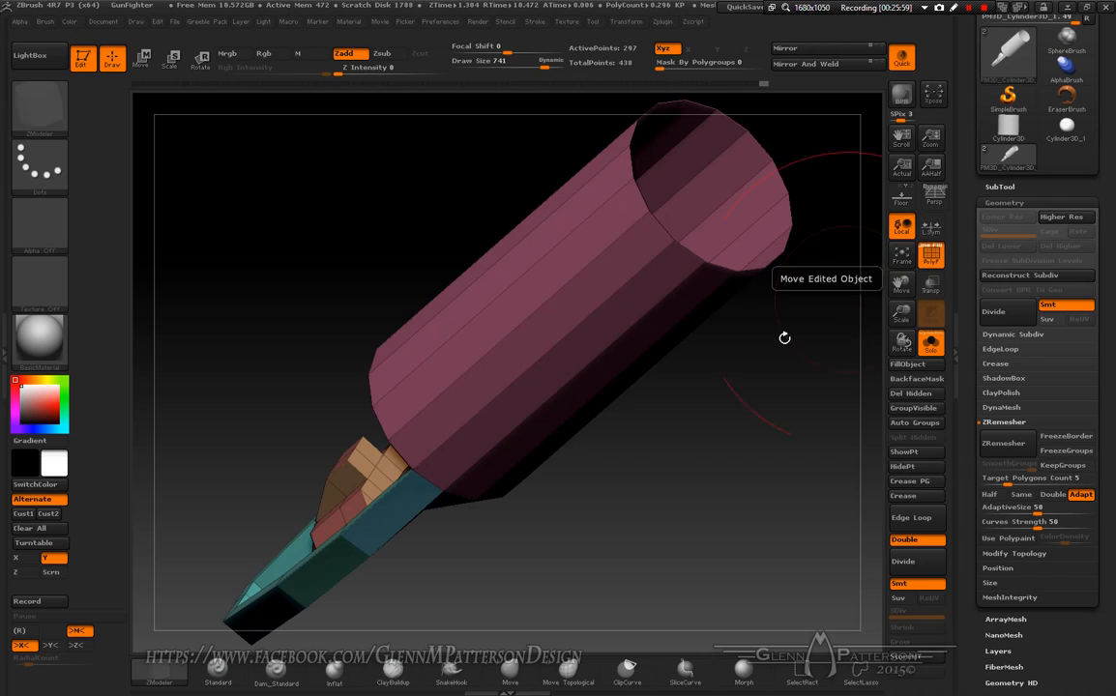
left_click_drag(901, 287, 852, 359)
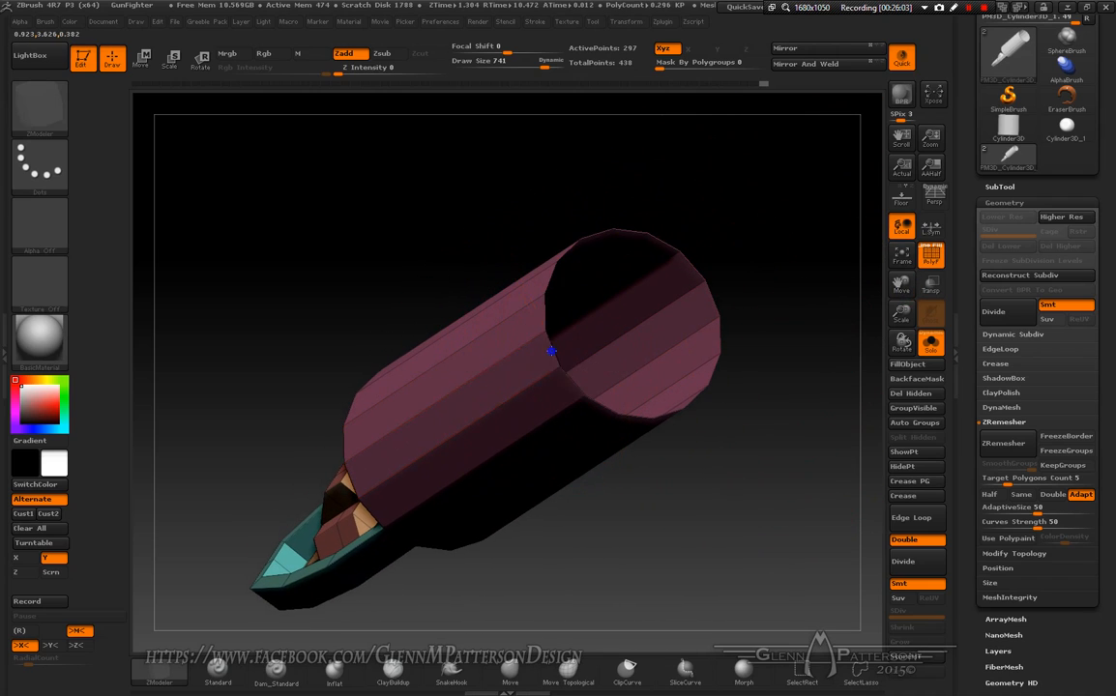
key("space")
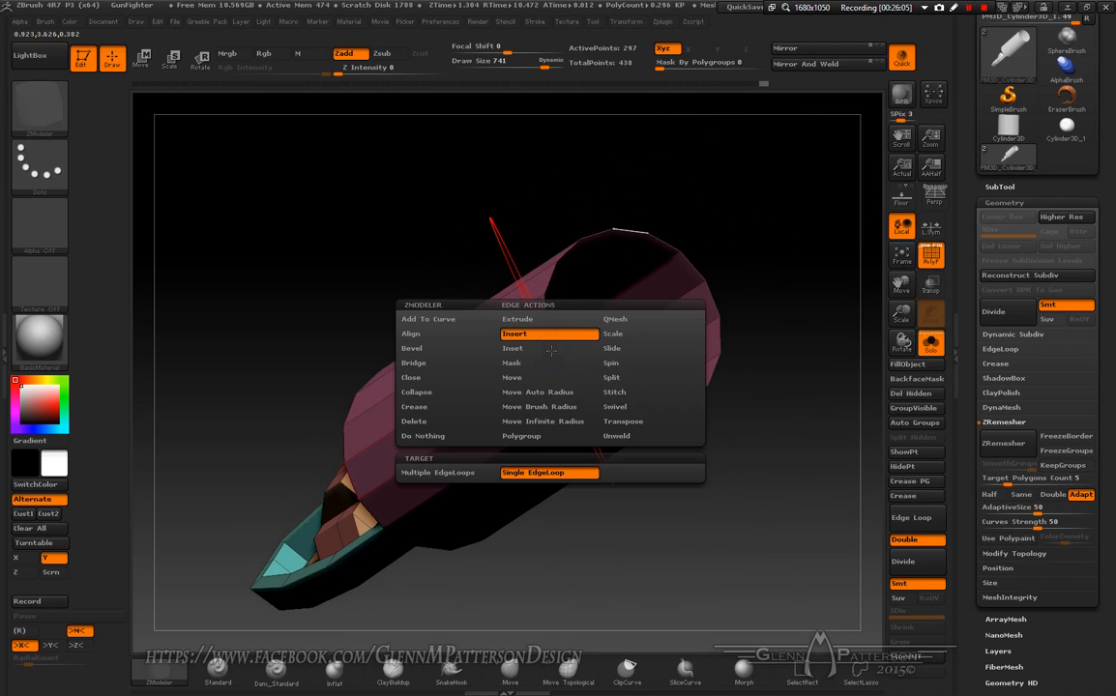
left_click(433, 379)
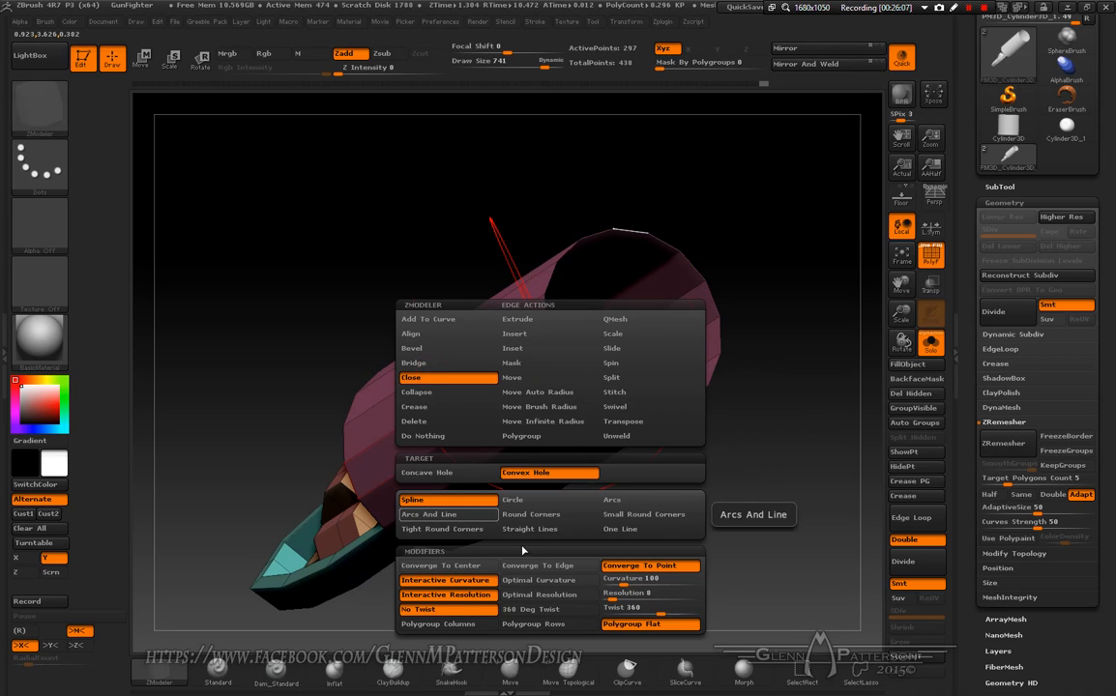
left_click(464, 568)
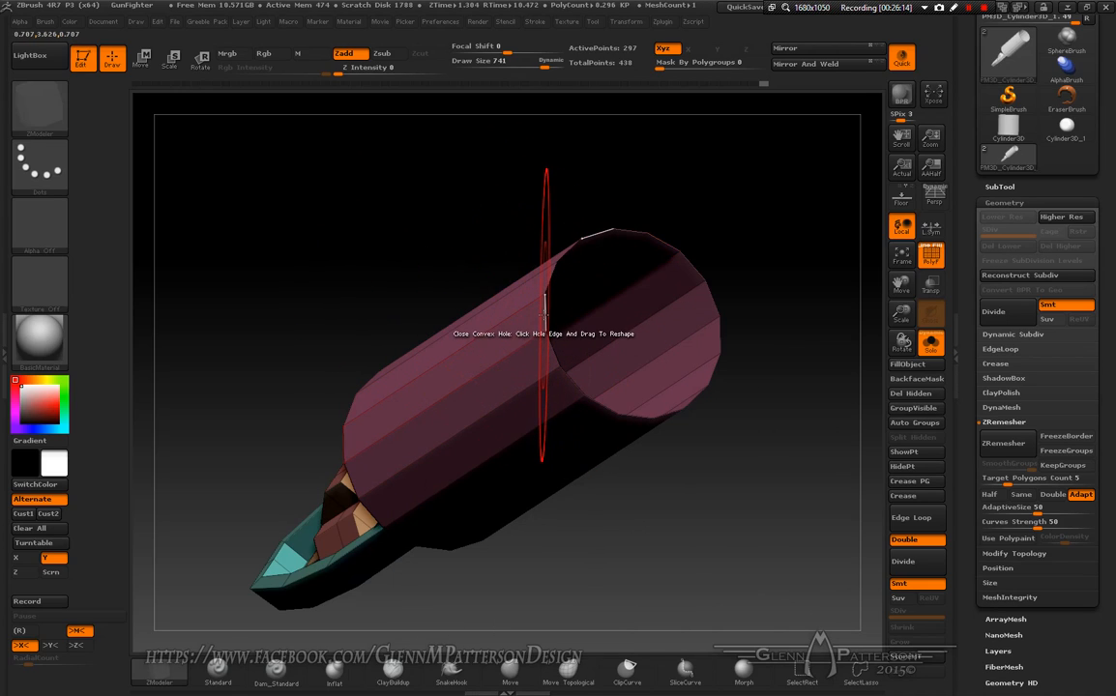
left_click(544, 308)
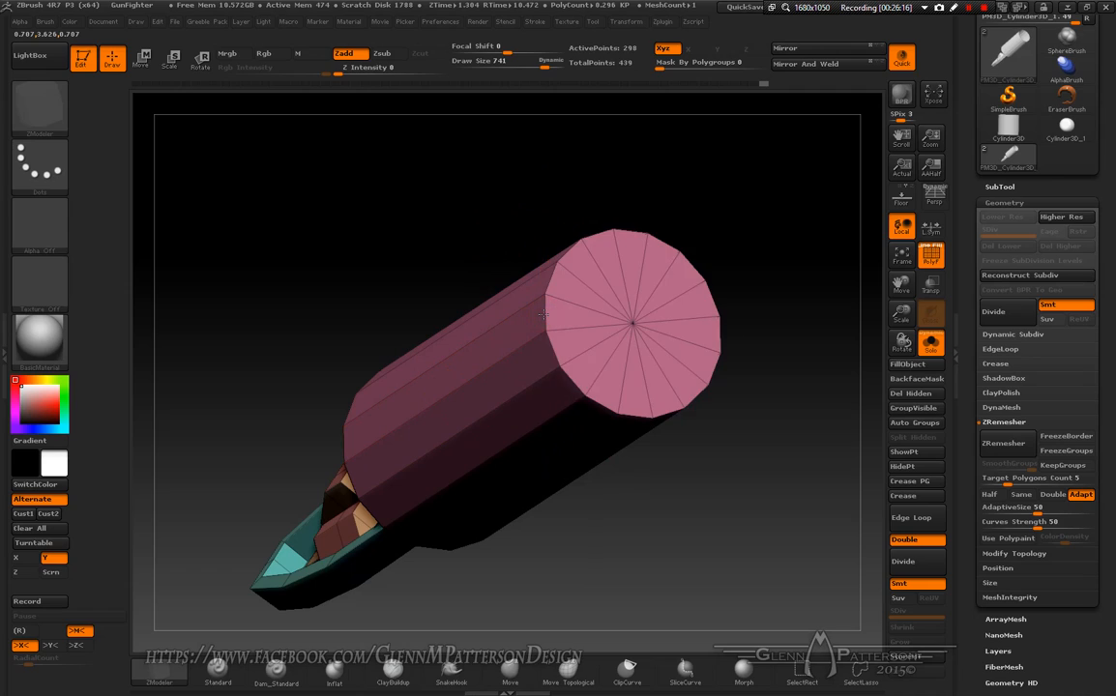
key("alt")
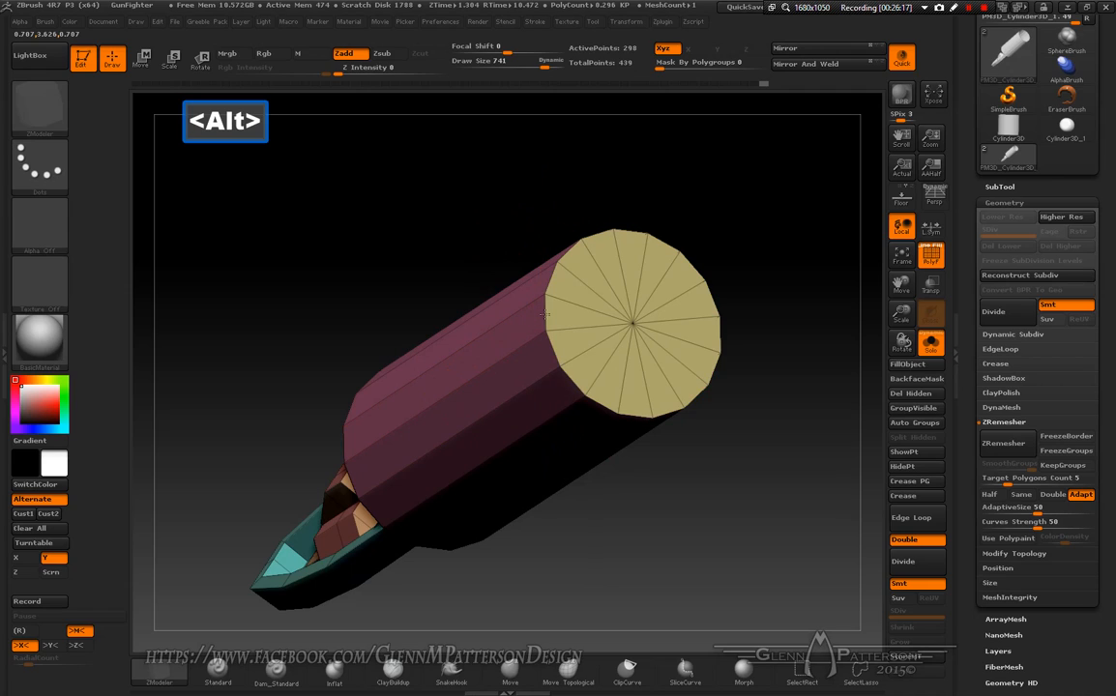
- Reshape the closed rear cap into a rounded dome with Close Convex Hole, assigning it a different polygroup
left_click(545, 313, "alt")
left_click_drag(545, 312, 664, 279)
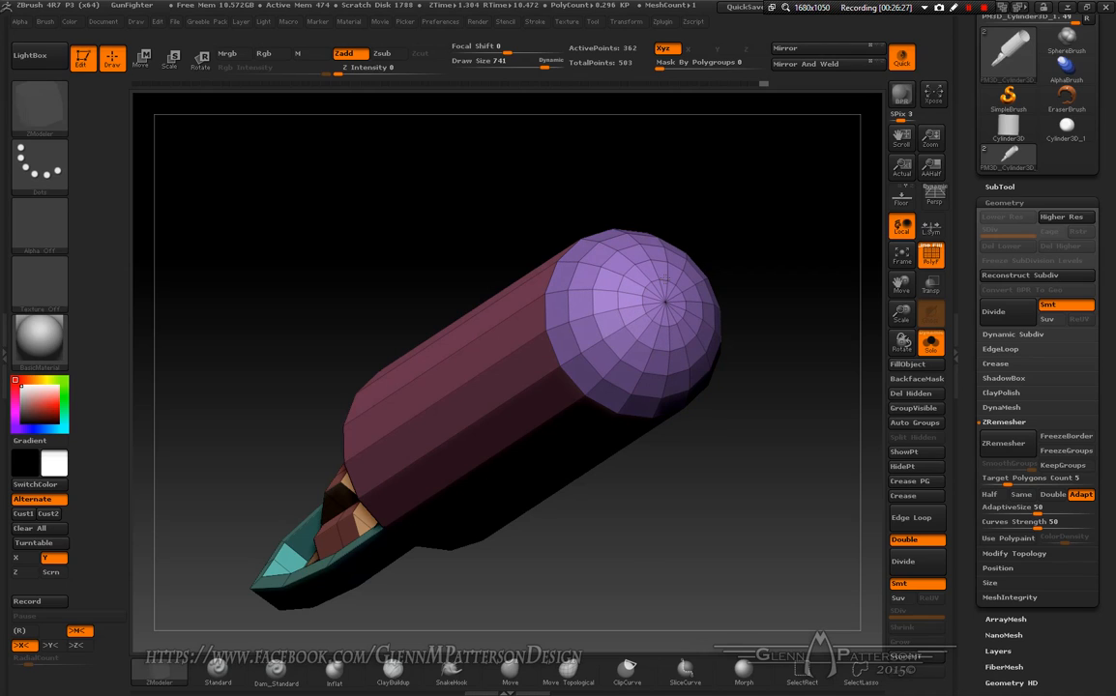
- Slice the tip of the rear dome flat with a vertical ClipCurve line in side view
left_click_drag(777, 481, 592, 298)
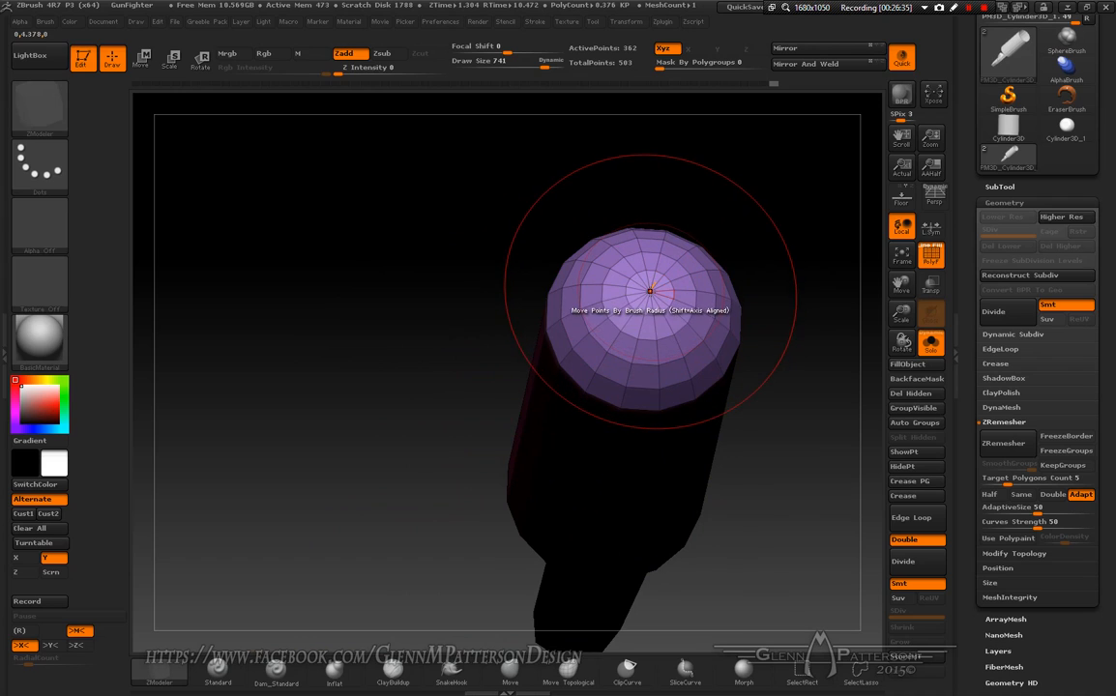
left_click_drag(798, 392, 817, 464)
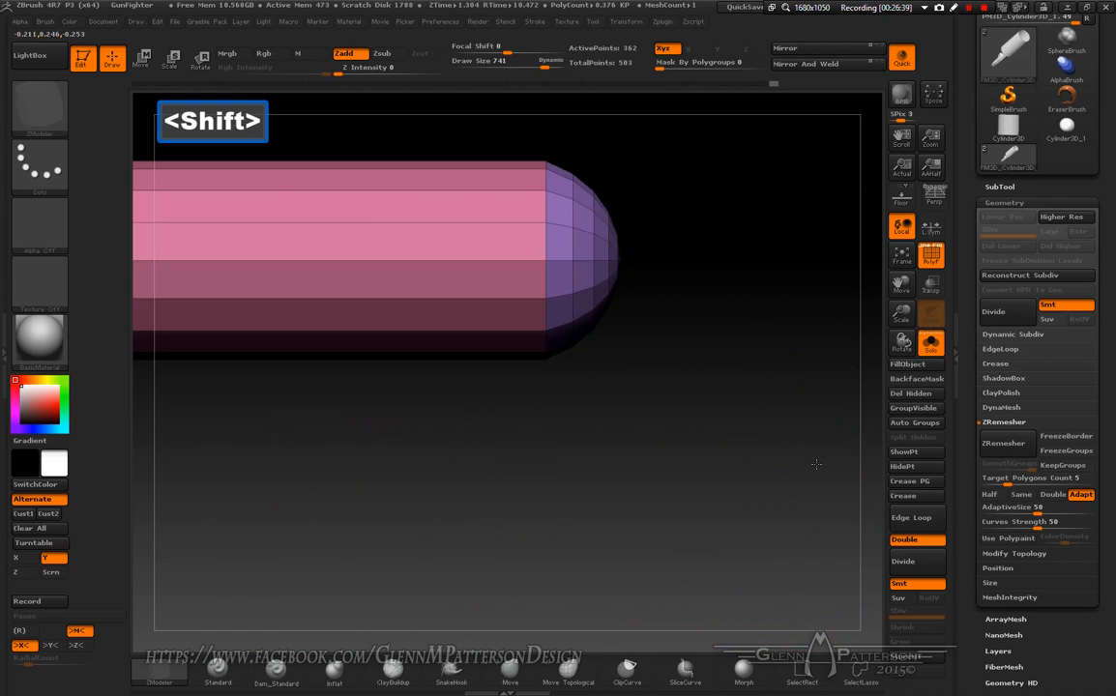
left_click_drag(903, 319, 891, 418)
left_click_drag(902, 286, 840, 514)
left_click_drag(677, 489, 699, 501)
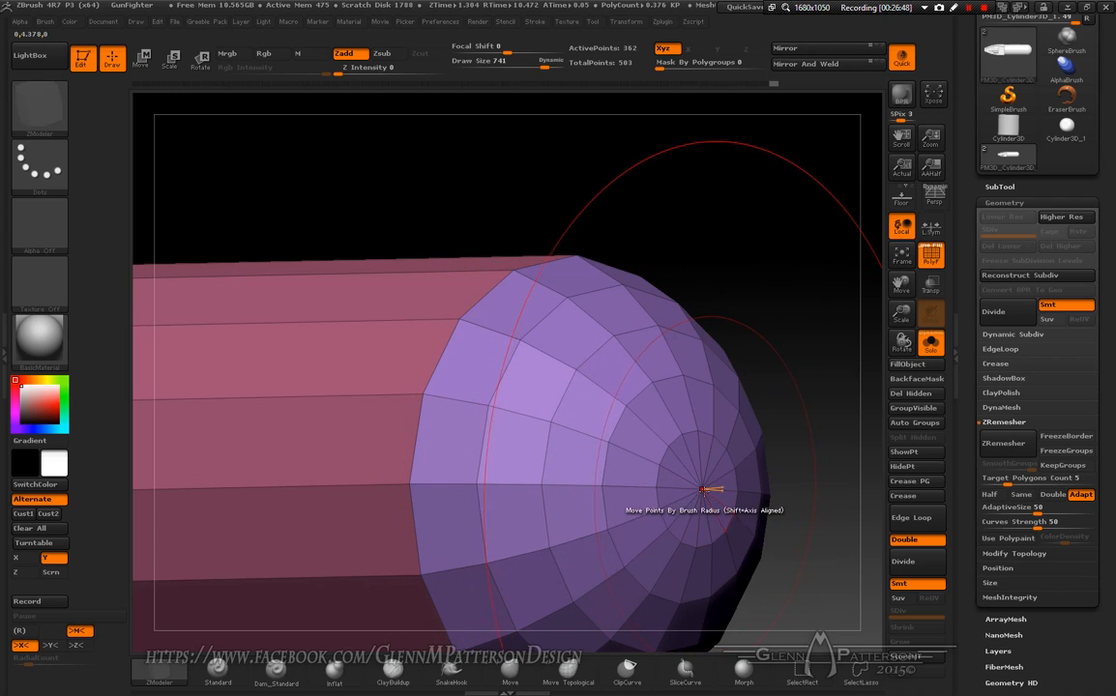
left_click_drag(854, 429, 768, 528)
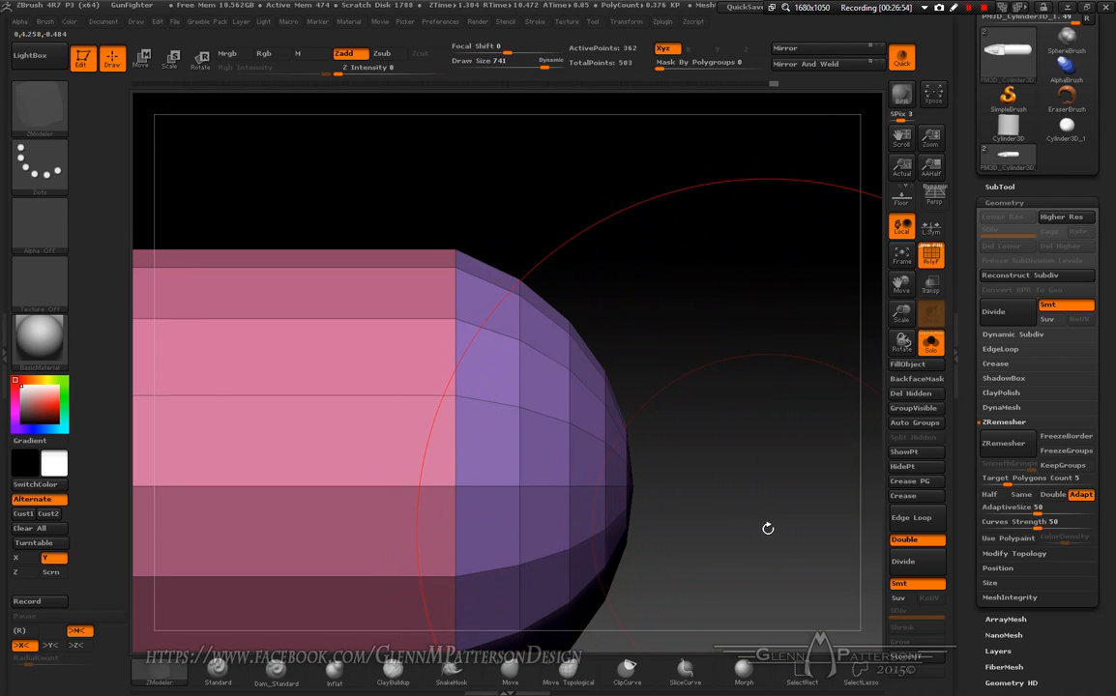
key("b")
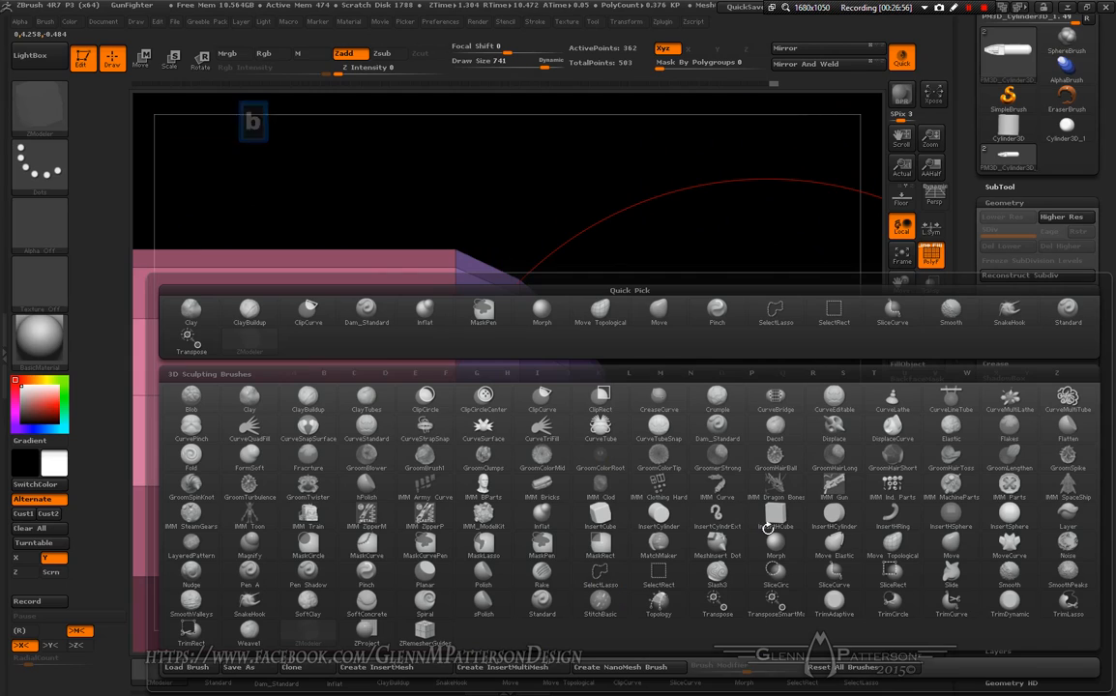
key("c")
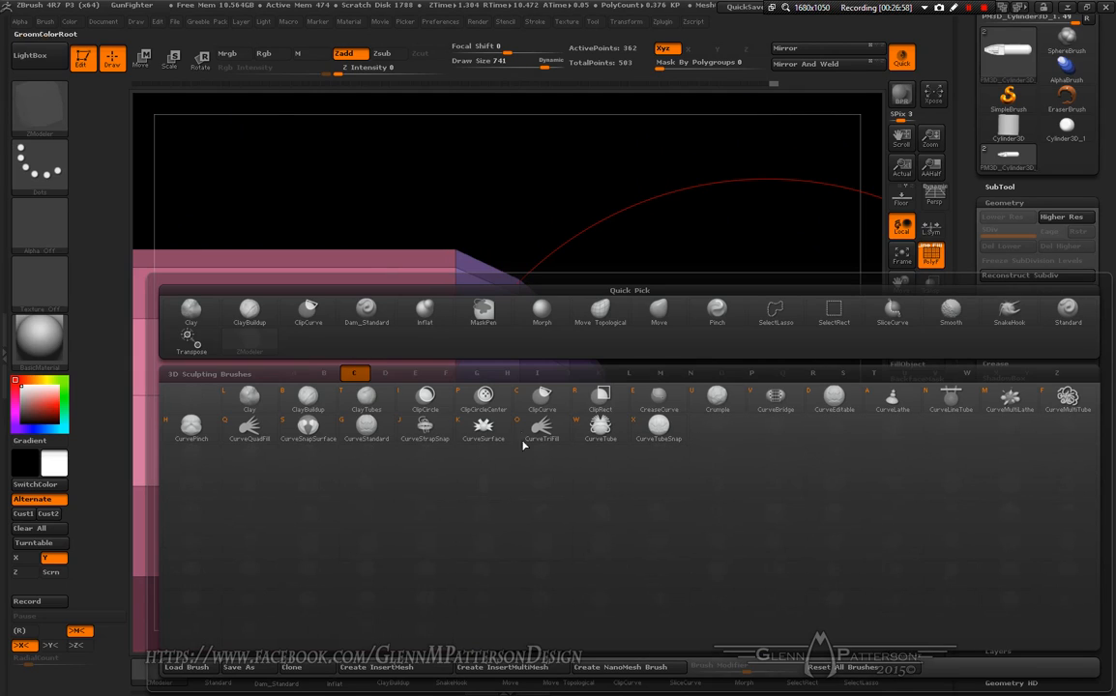
left_click(558, 408)
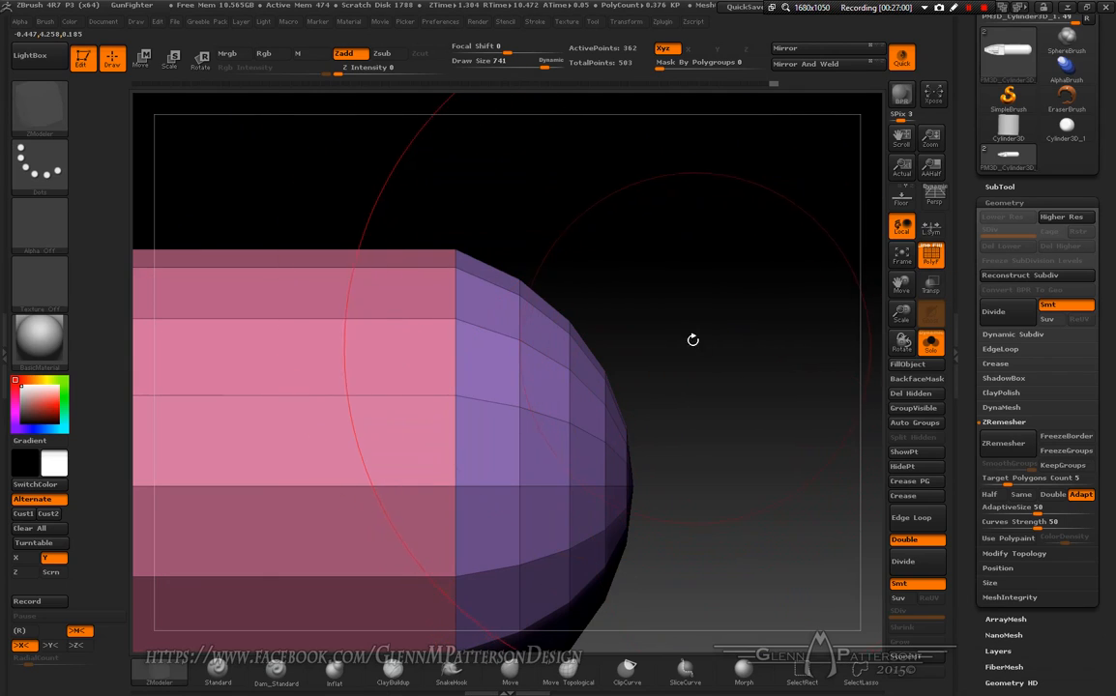
mouse_move(635, 192)
left_mouse_down("ctrl+shift")
mouse_move(671, 538)
mouse_move(634, 611)
mouse_move(641, 642)
mouse_move(630, 641)
left_mouse_up("ctrl+shift")
key("space")
- Examine the clipped dome and the cylindrical body from the rear and the side
left_click_drag(741, 551, 676, 553)
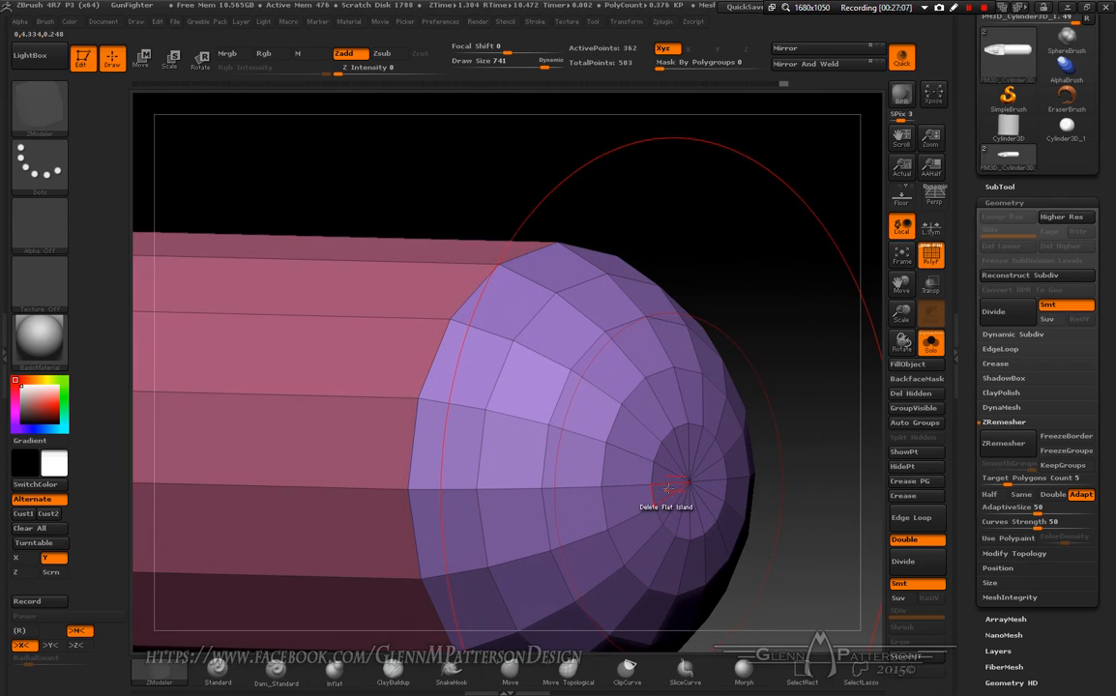
left_click_drag(799, 559, 725, 508)
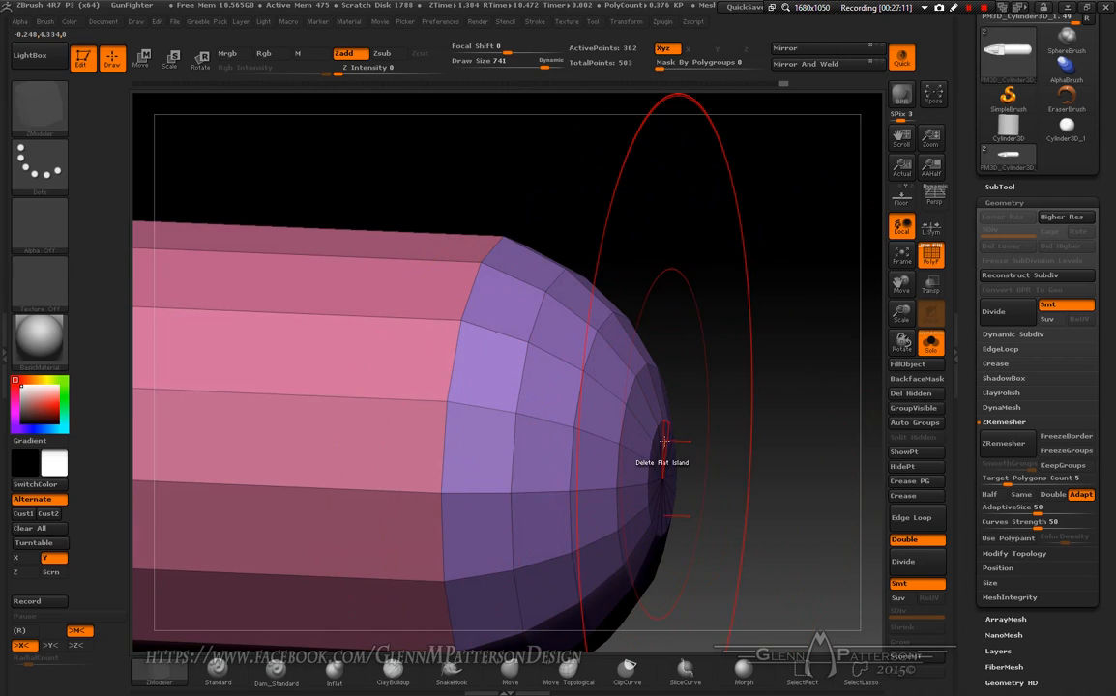
left_click_drag(901, 312, 860, 315)
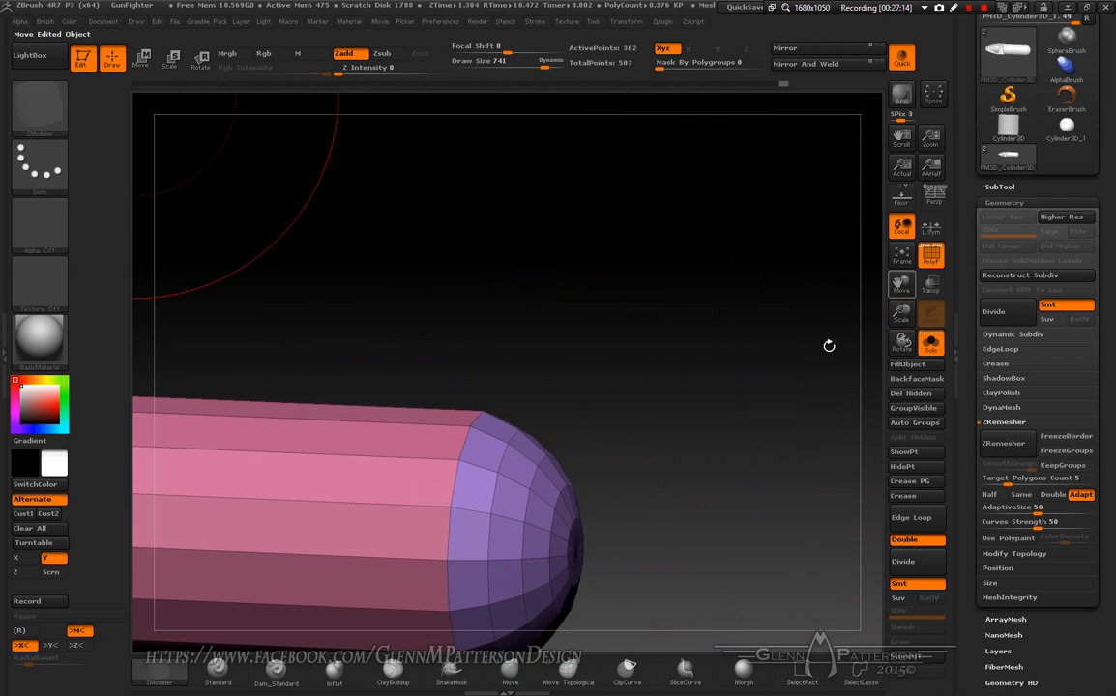
left_click_drag(698, 592, 680, 576)
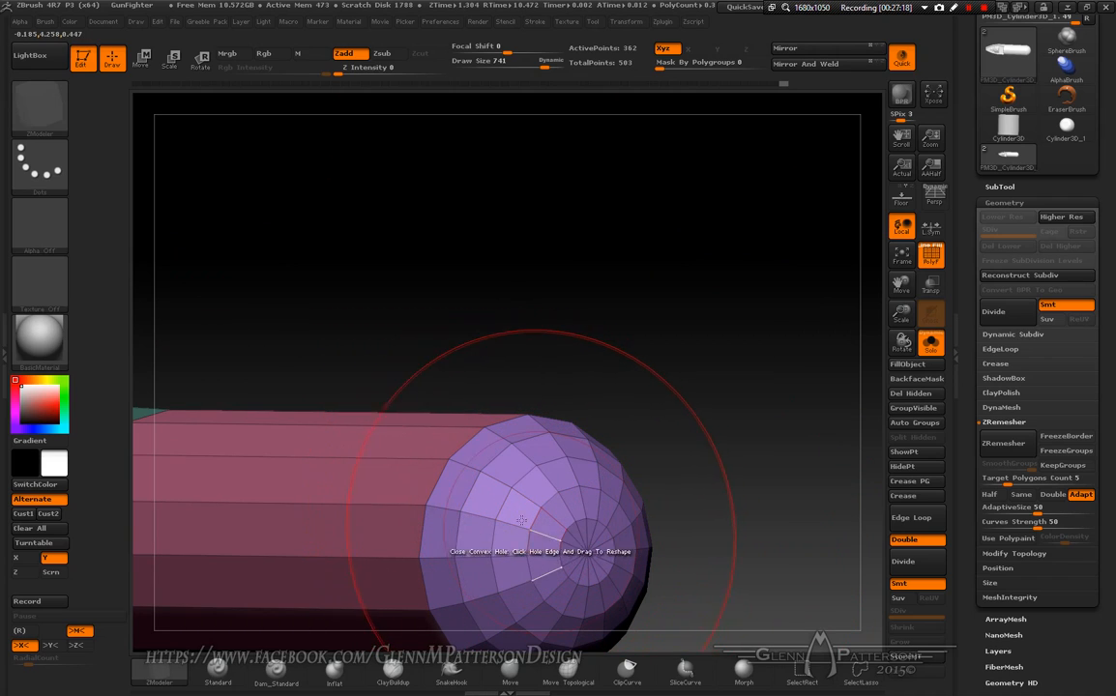
left_click_drag(708, 502, 705, 502)
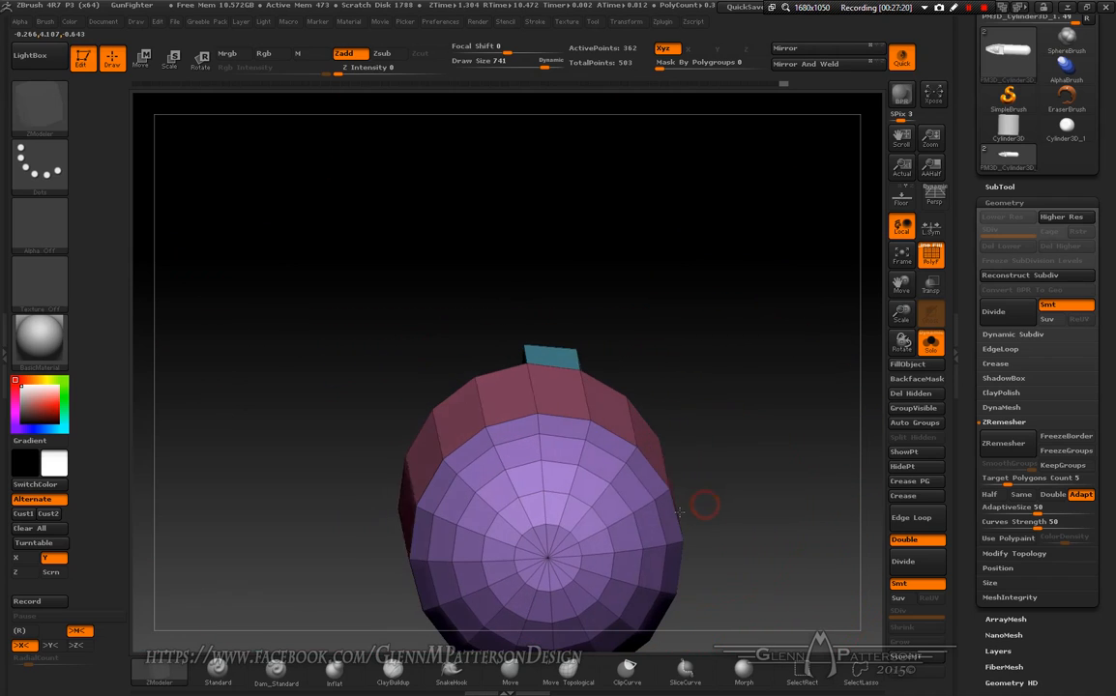
left_click_drag(730, 544, 818, 453)
left_click_drag(731, 520, 708, 511)
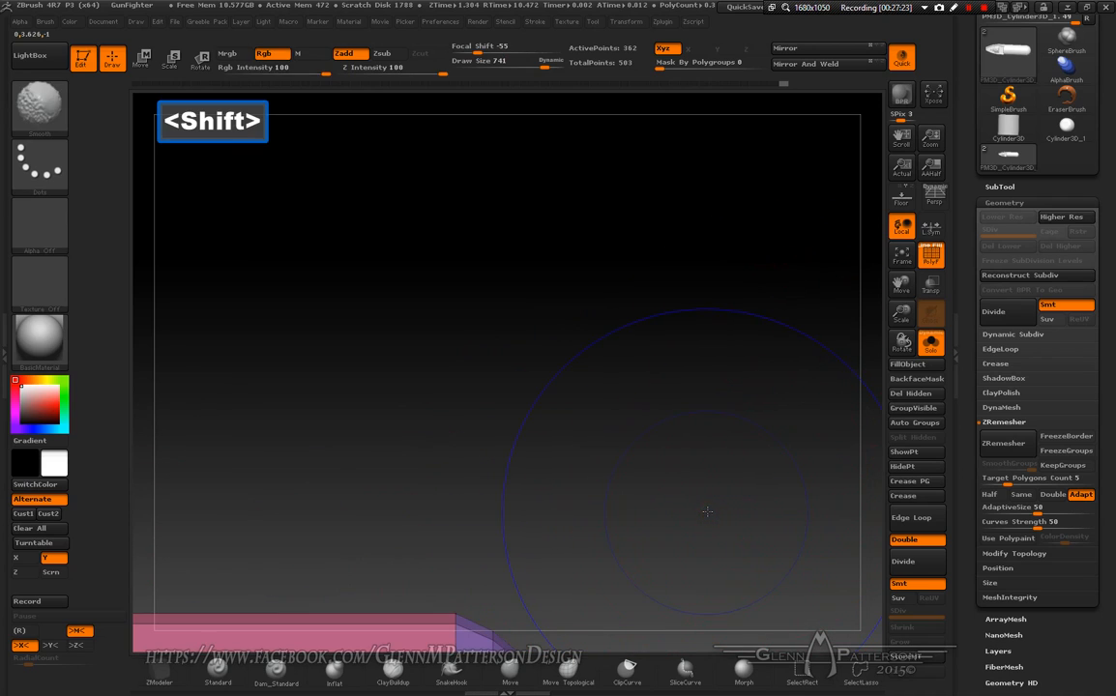
left_click(902, 260)
left_click_drag(697, 592, 800, 369)
left_click_drag(900, 311, 812, 257)
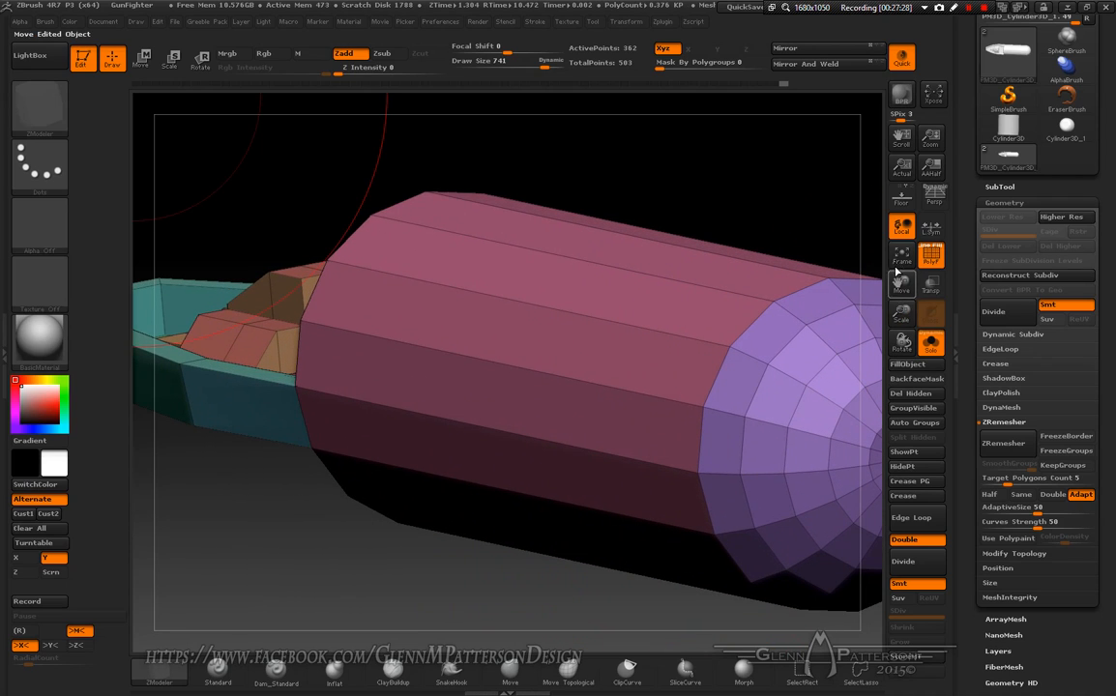
left_click_drag(901, 286, 780, 281)
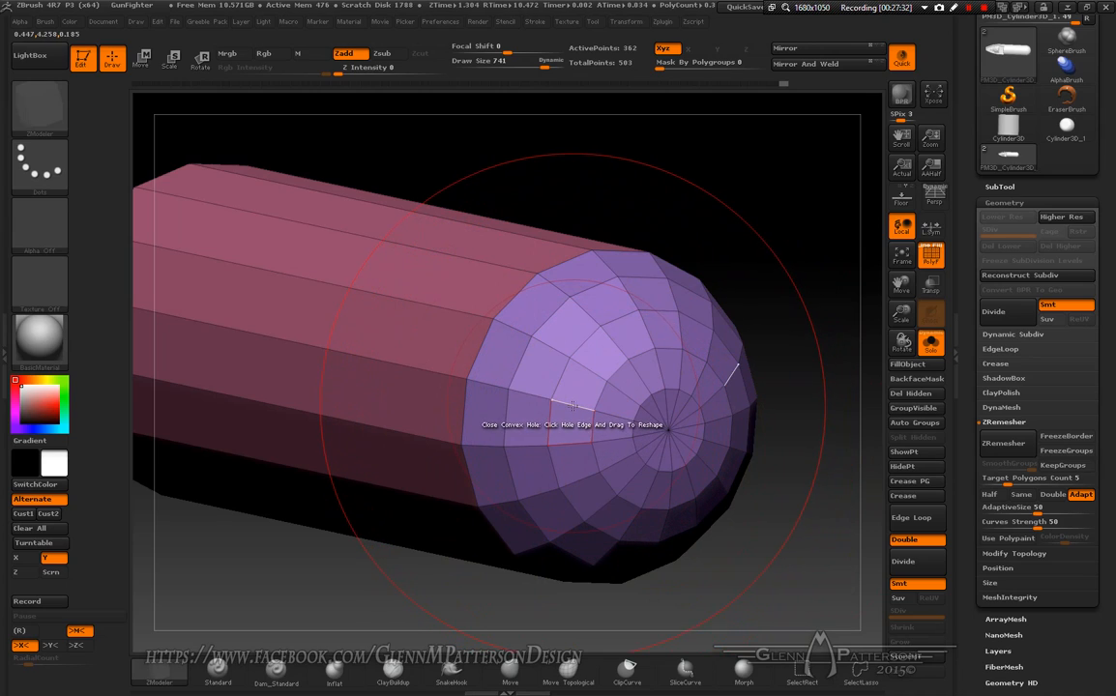
- Set the edge action to Insert EdgeLoop and add two edge loops around the dome's middle and inner bands
key("space")
left_click(552, 337)
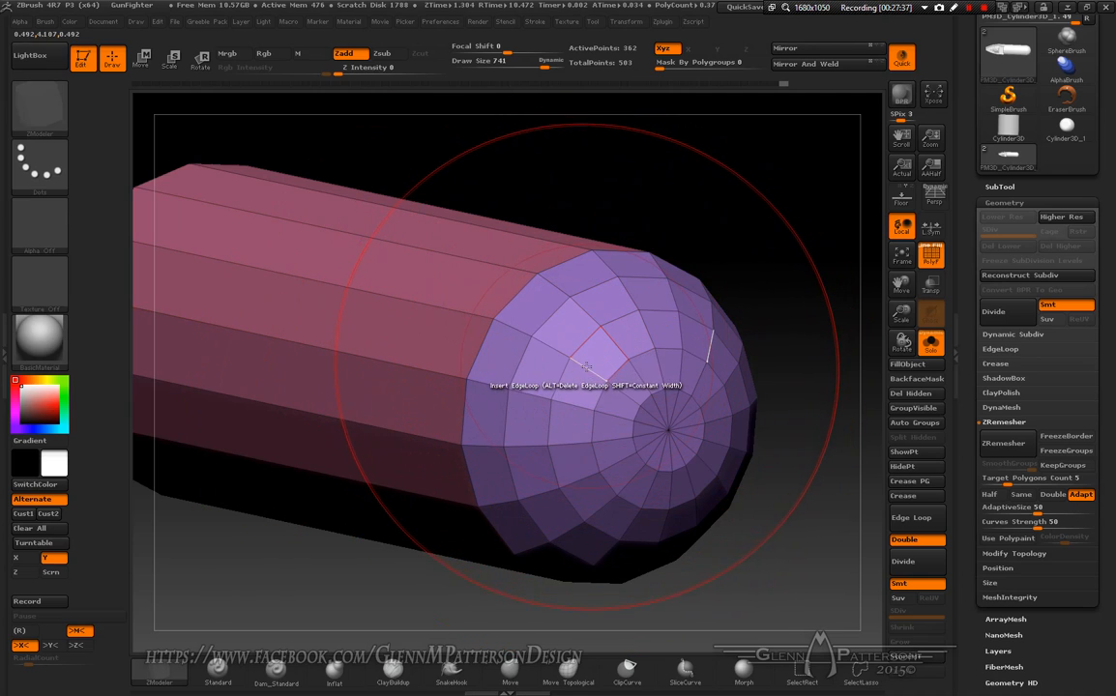
left_click(588, 368)
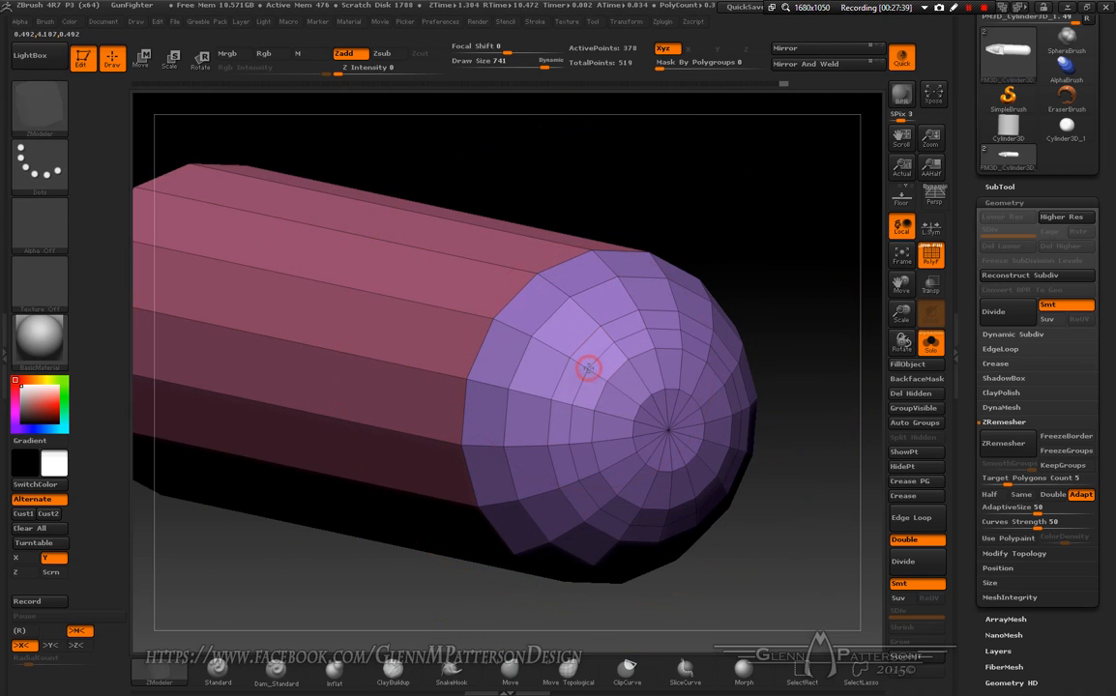
left_click(613, 416)
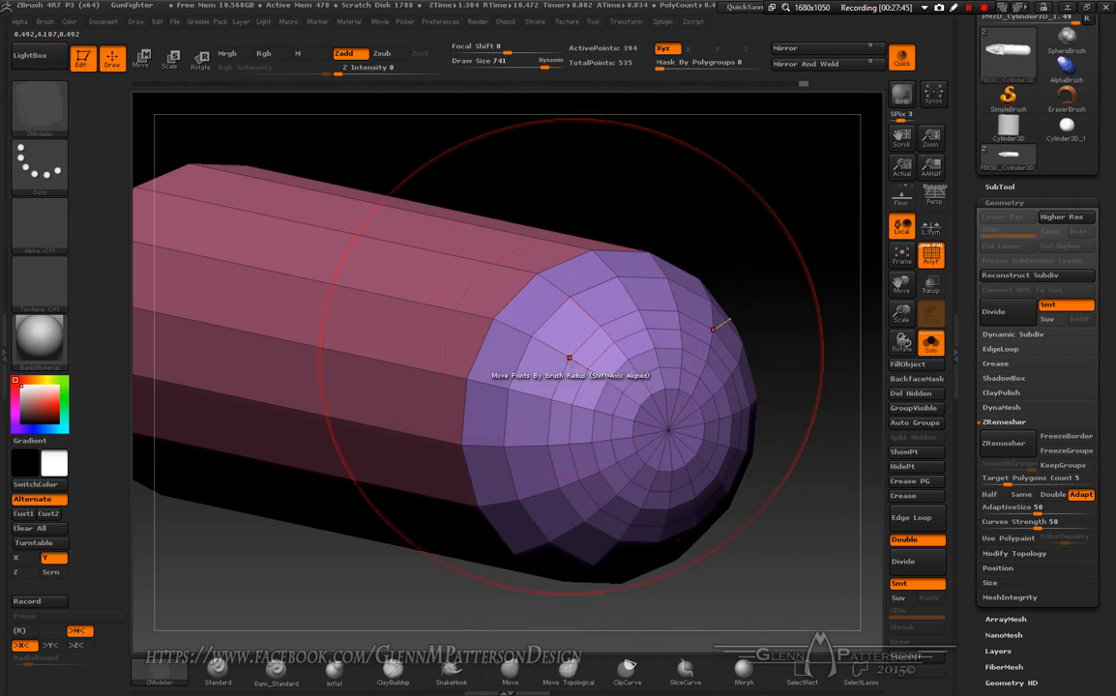
- Set the polygon action to QMesh with the Polyloop target on the dome
key("space")
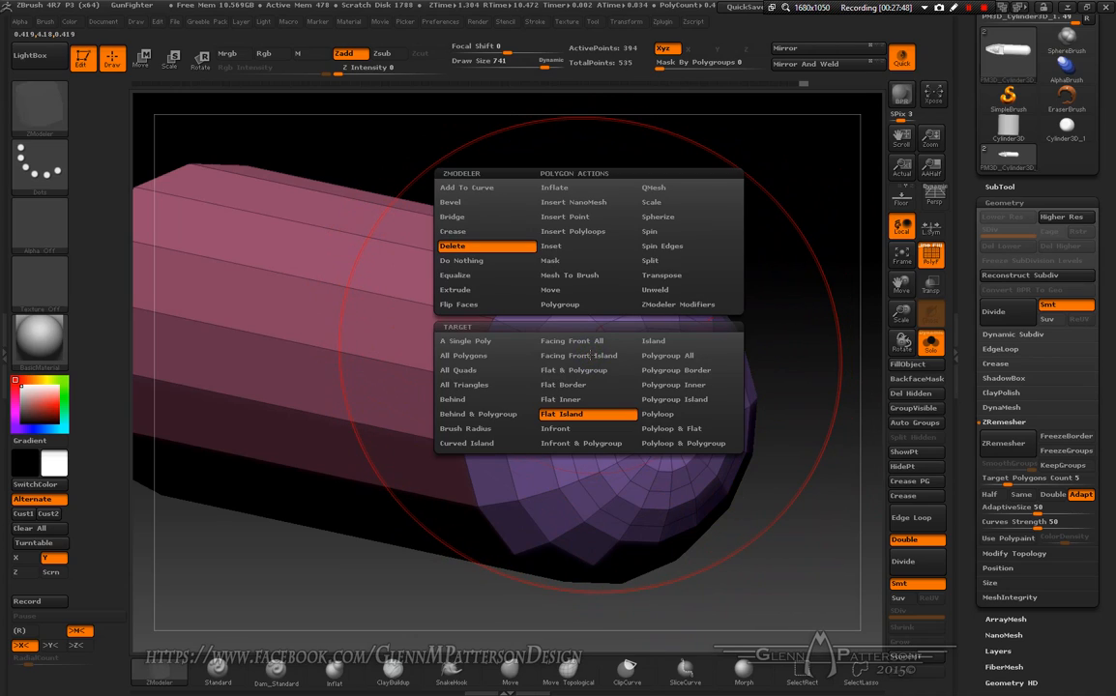
left_click(659, 189)
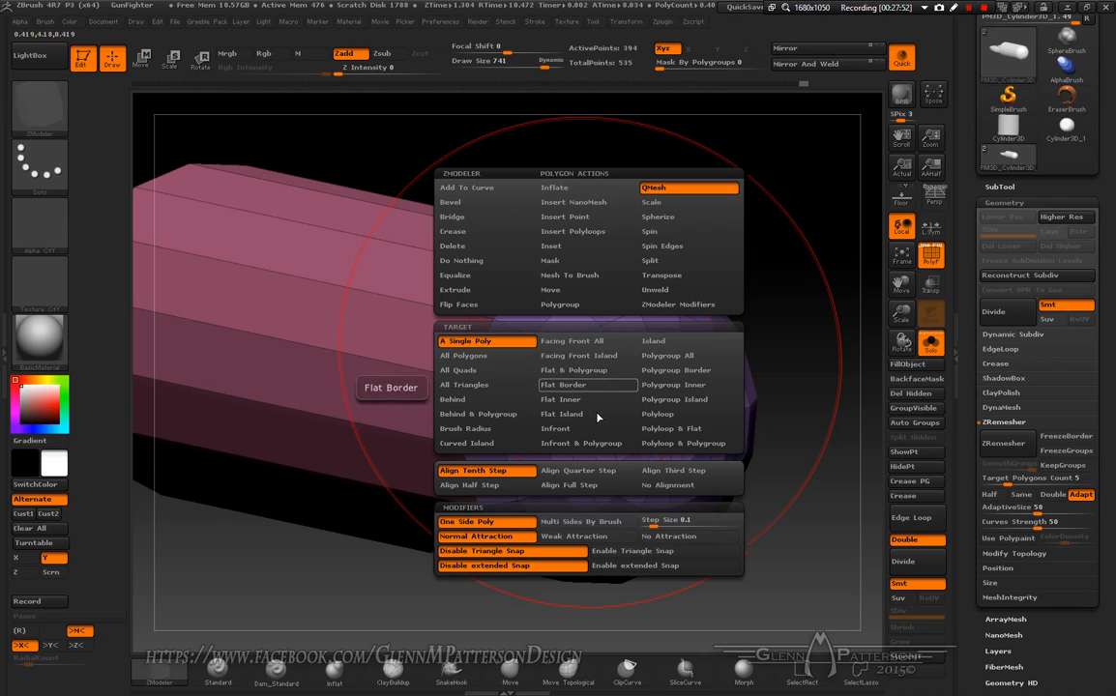
left_click(645, 415)
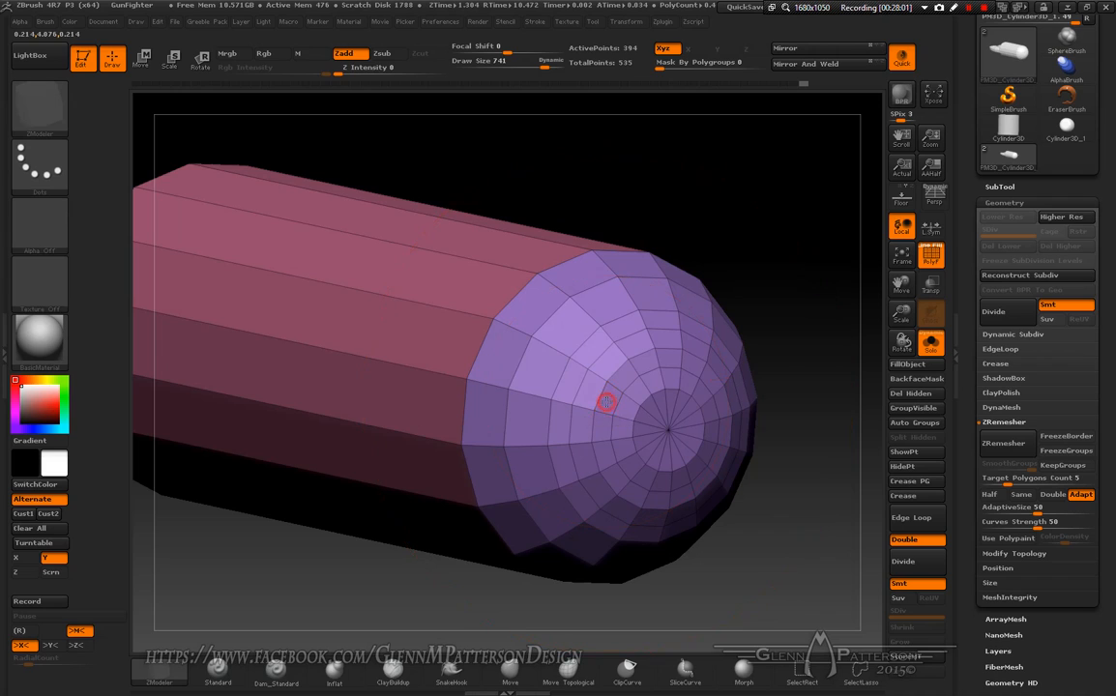
left_click_drag(605, 396, 608, 402)
key("ctrl+z")
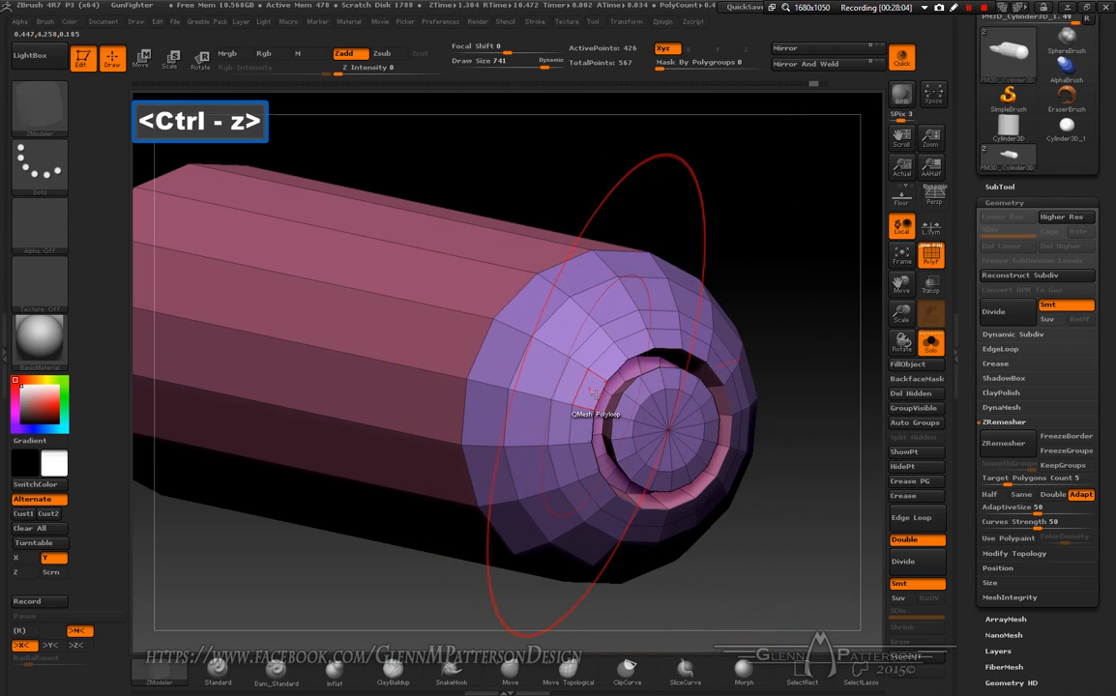
key("ctrl+z")
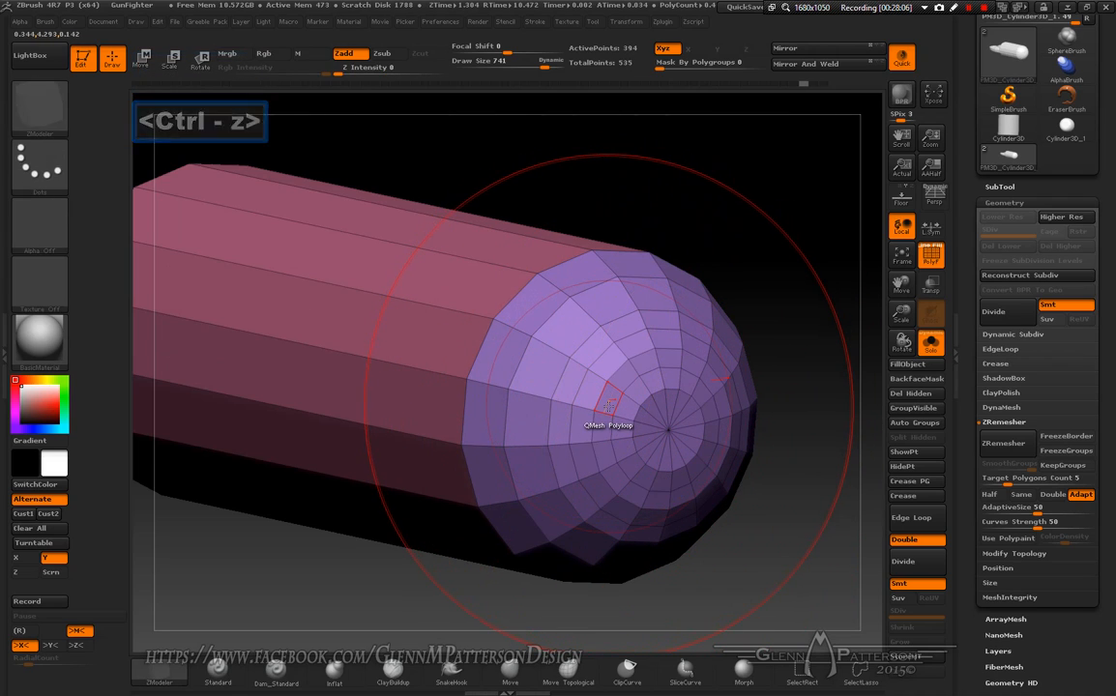
- Extrude the narrow polygon loop around the dome's tip slightly with QMesh and assign it a new polygroup
left_click_drag(608, 404, 633, 408)
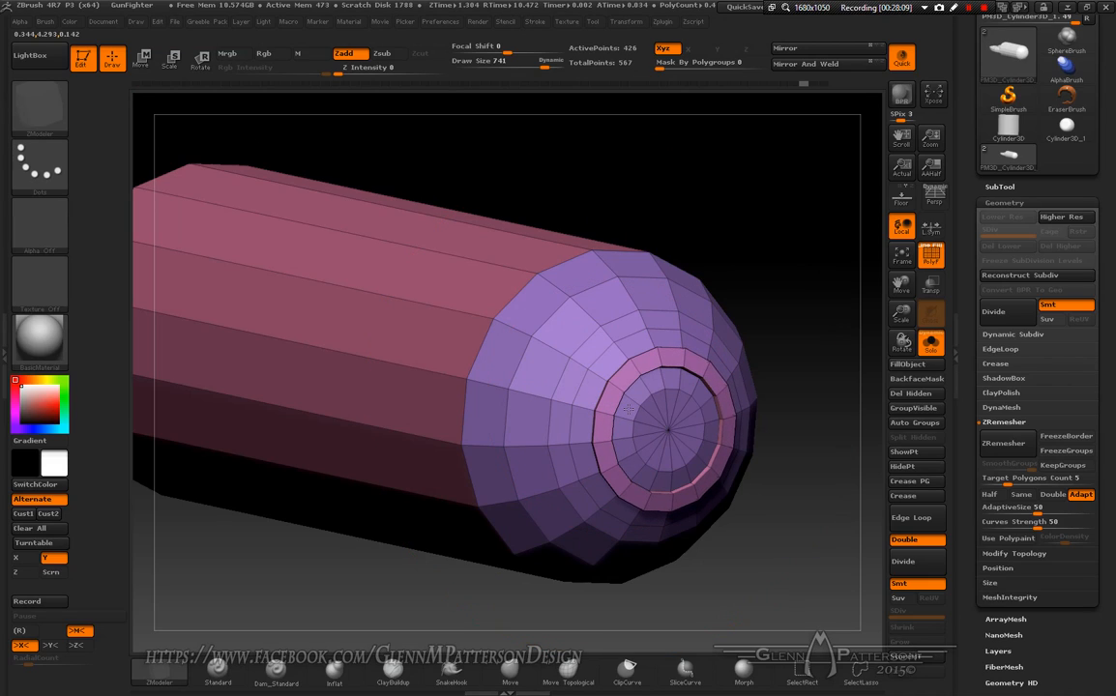
key("alt")
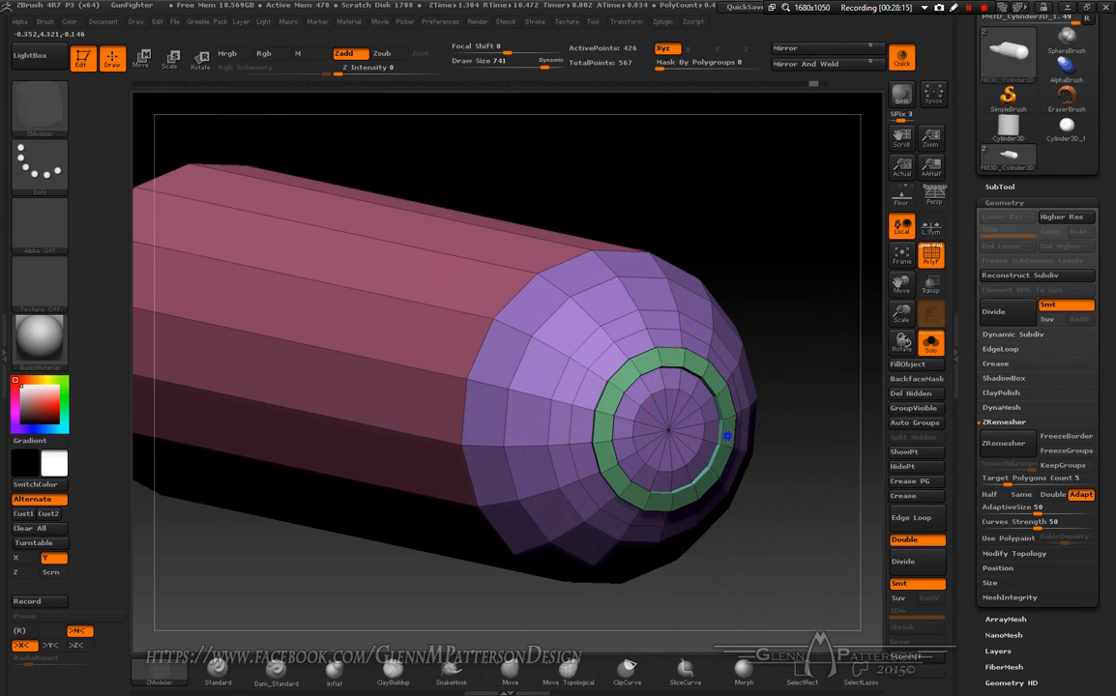
- Set the polygon action to Move on Polygroup All and pull the ring backward to form a hollow exhaust tube
key("space")
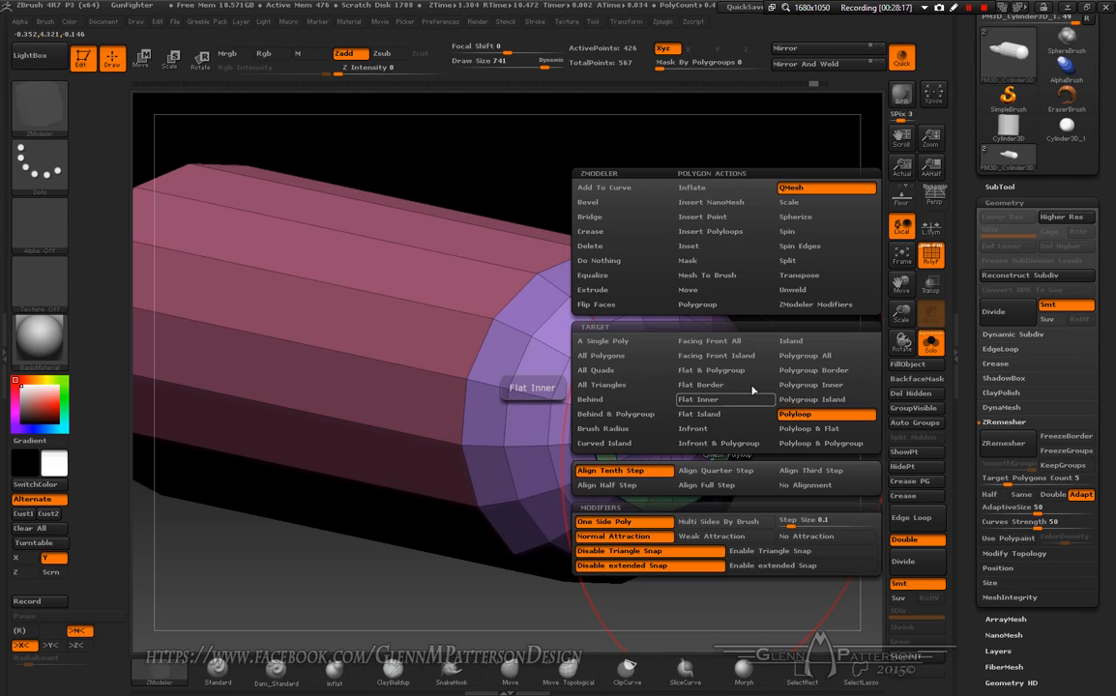
left_click(703, 290)
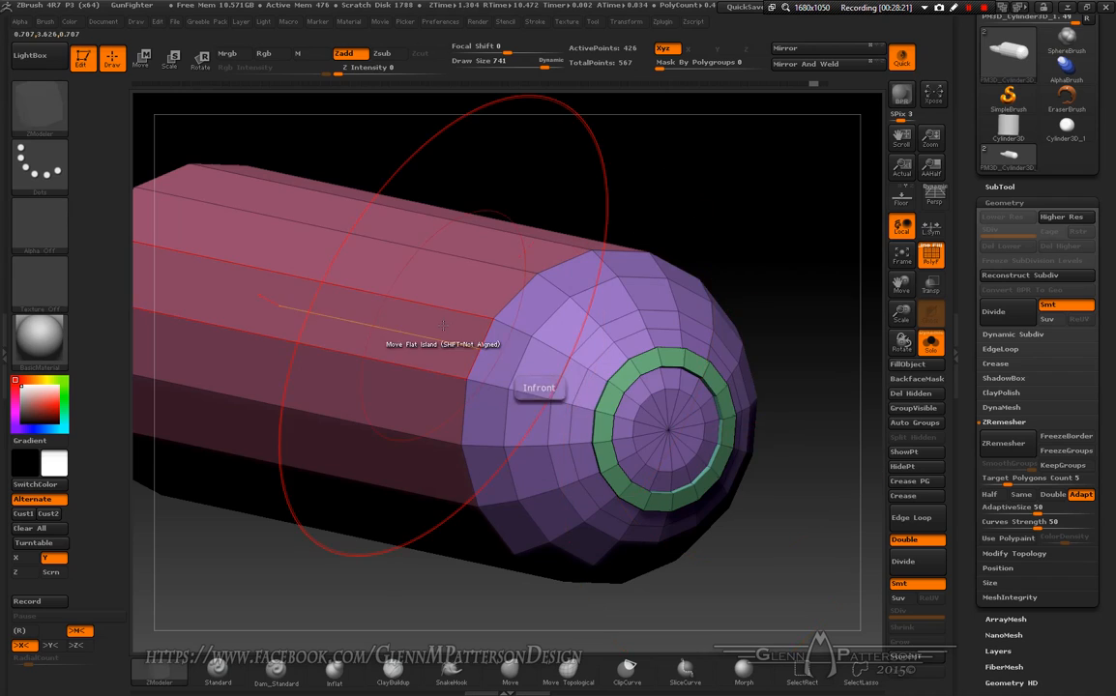
left_click_drag(624, 377, 648, 387)
key("ctrl+z")
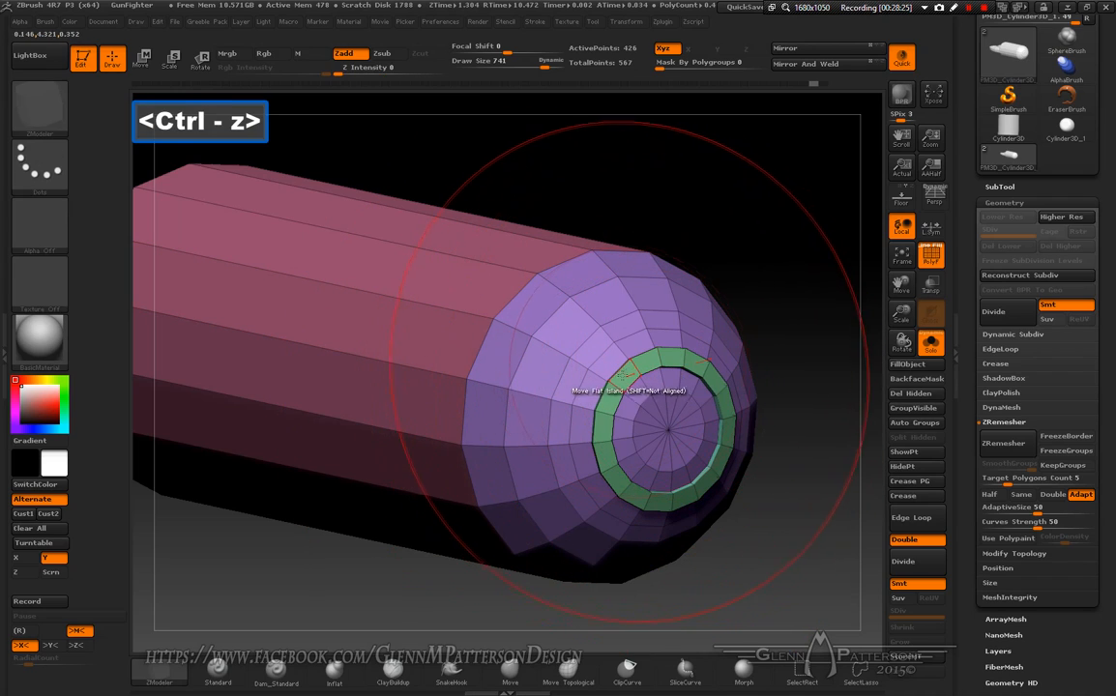
key("space")
left_click(704, 357)
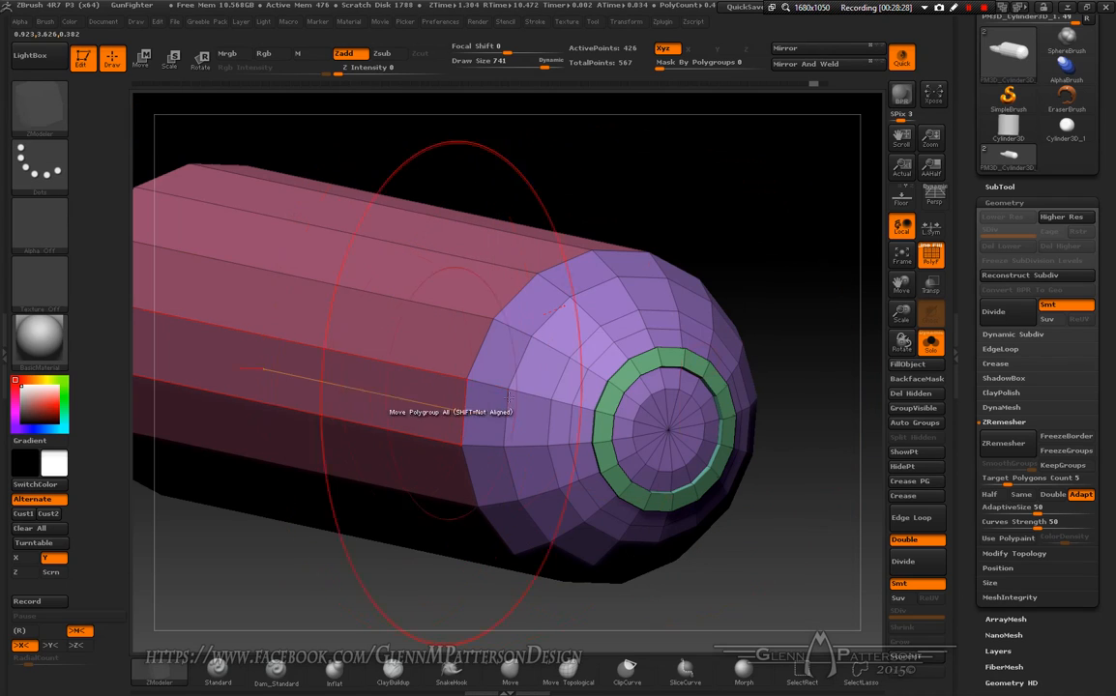
left_click_drag(650, 387, 786, 519)
- Trim the rear end of the exhaust tube flat with a vertical ClipCurve line
left_click_drag(737, 558, 770, 331)
mouse_move(785, 264)
left_mouse_down("ctrl+shift")
mouse_move(785, 590)
mouse_move(788, 576)
mouse_move(711, 587)
mouse_move(738, 563)
left_mouse_up("ctrl+shift")
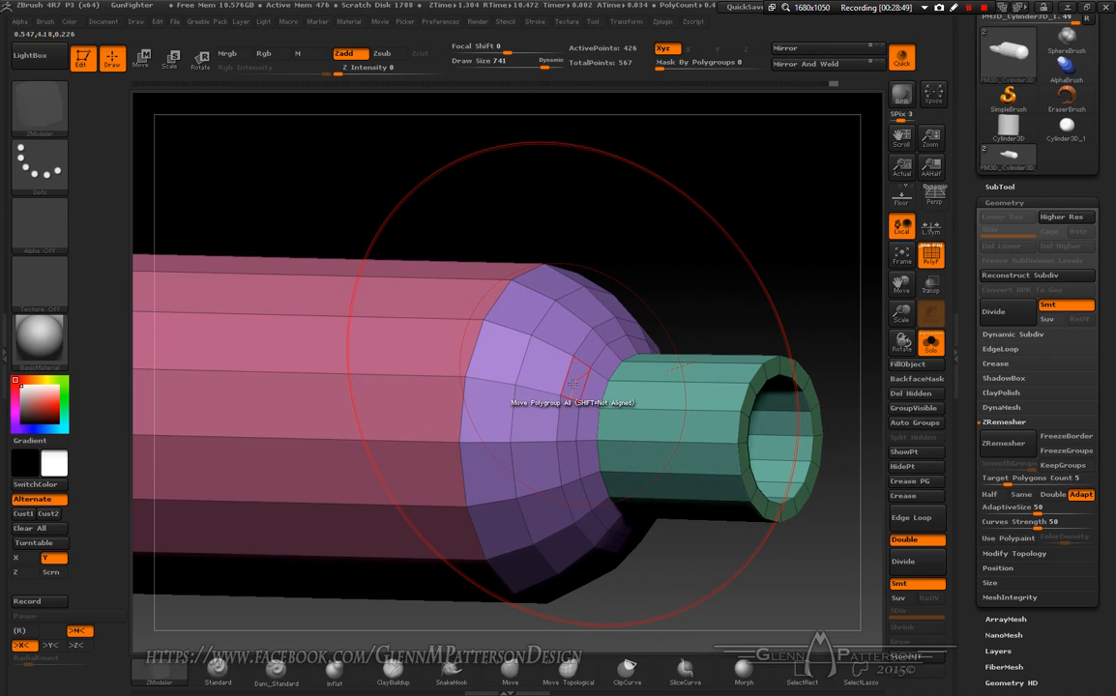
- Raise the narrow polygon loop around the dome outside the tube with QMesh Polyloop, assigning the band a new polygroup
key("space")
left_click(653, 190)
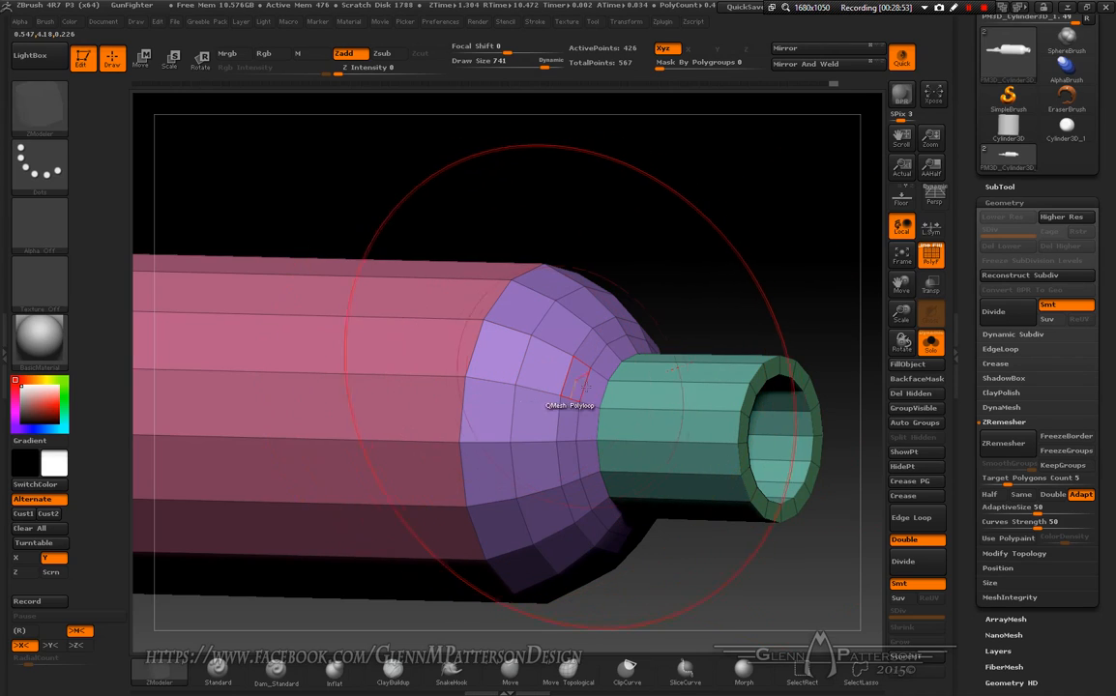
left_click_drag(576, 387, 588, 386)
key("alt")
key("alt")
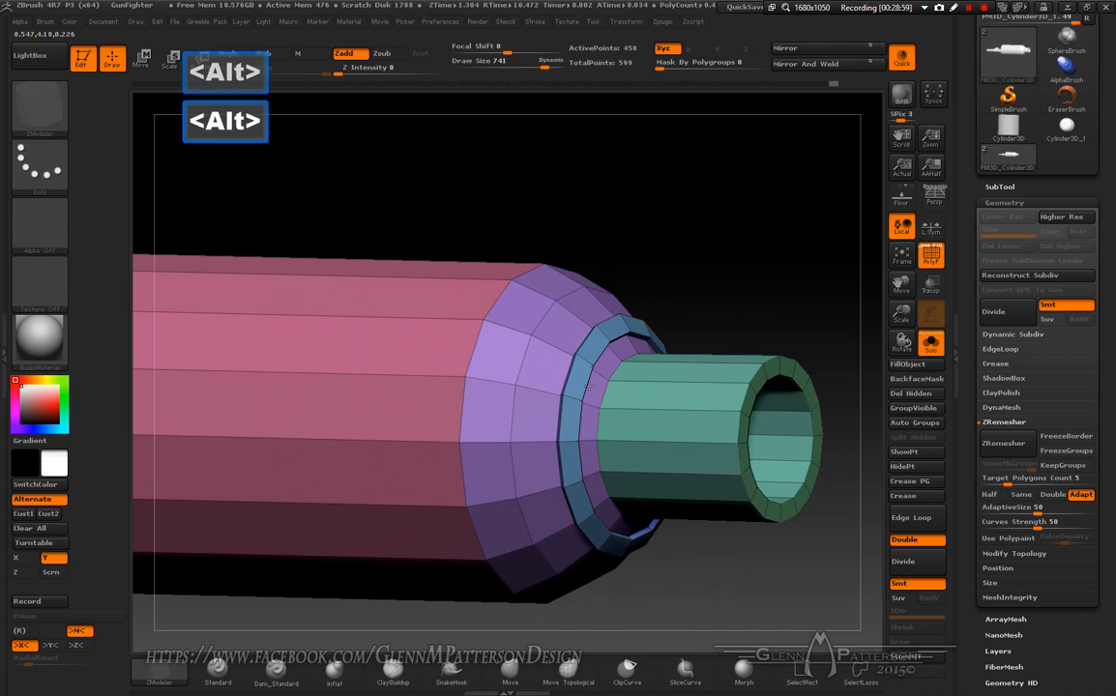
key("alt")
key("alt")
key("alt")
key("alt")
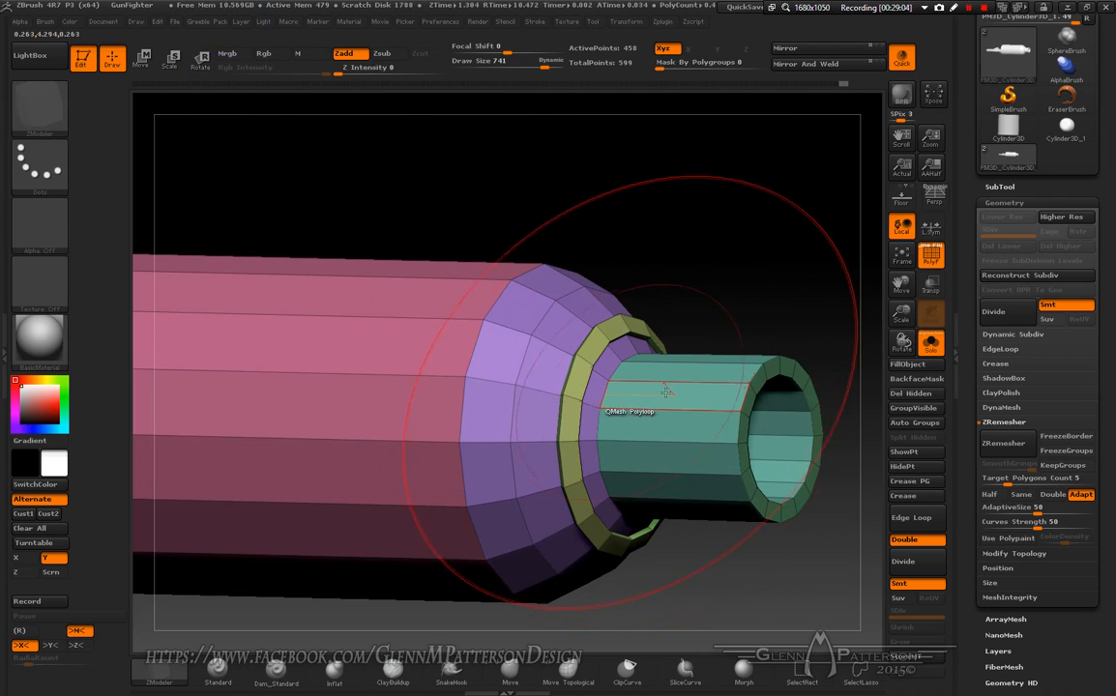
- Use the Move action on Polygroup All to pull the raised ring backward into an outer tube around the exhaust tube
key("space")
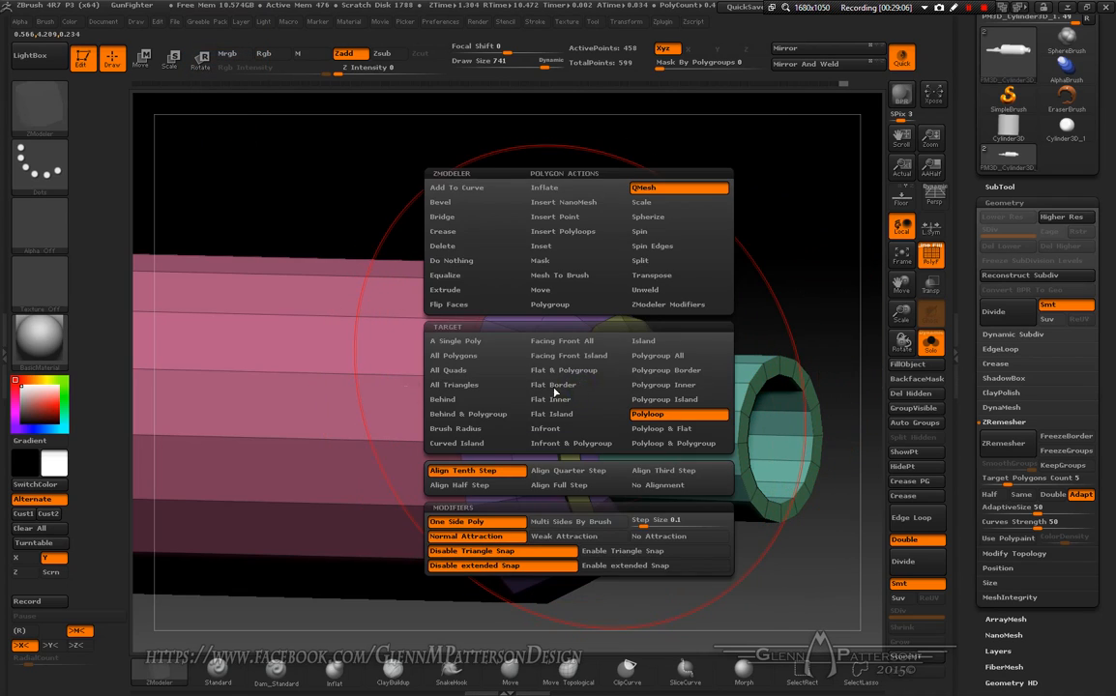
left_click(566, 290)
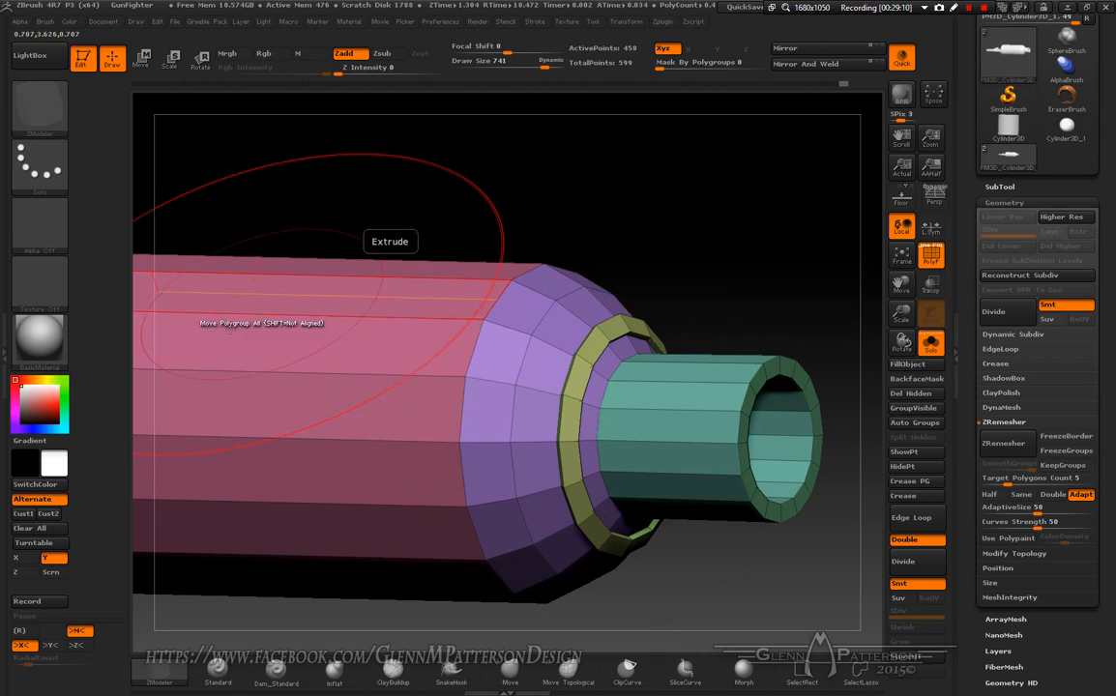
left_click_drag(568, 417, 738, 437)
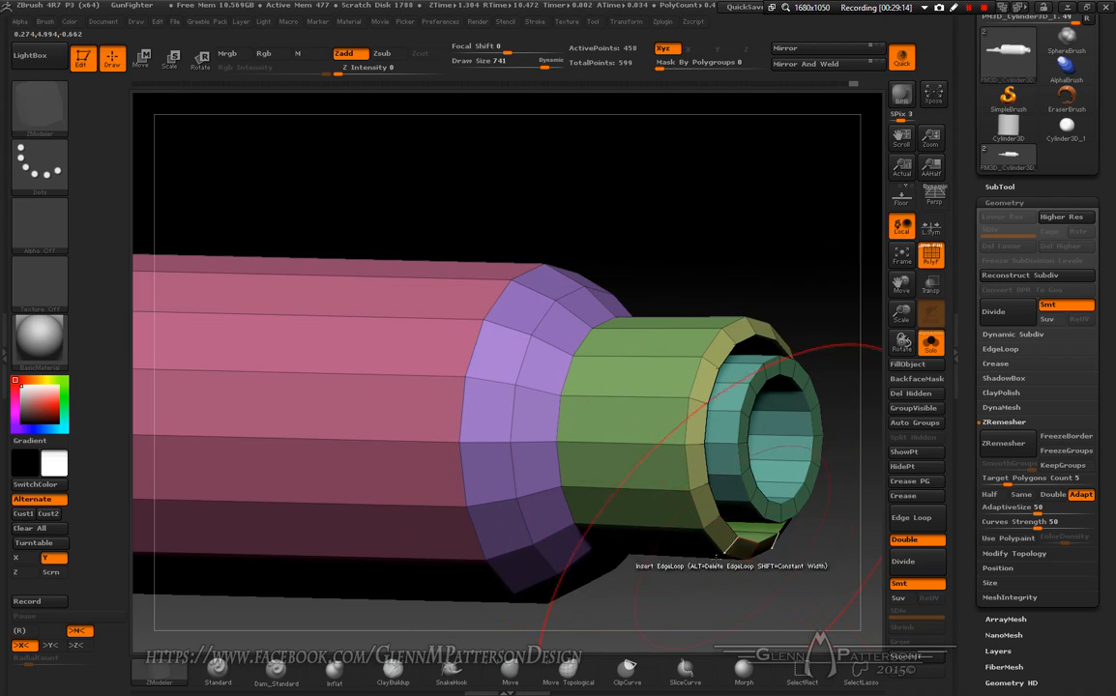
- Isolate the outer tube, trim its rear end flat with a vertical ClipCurve line, and show the whole hull again
left_click_drag(653, 598, 716, 577)
key("ctrl+shift")
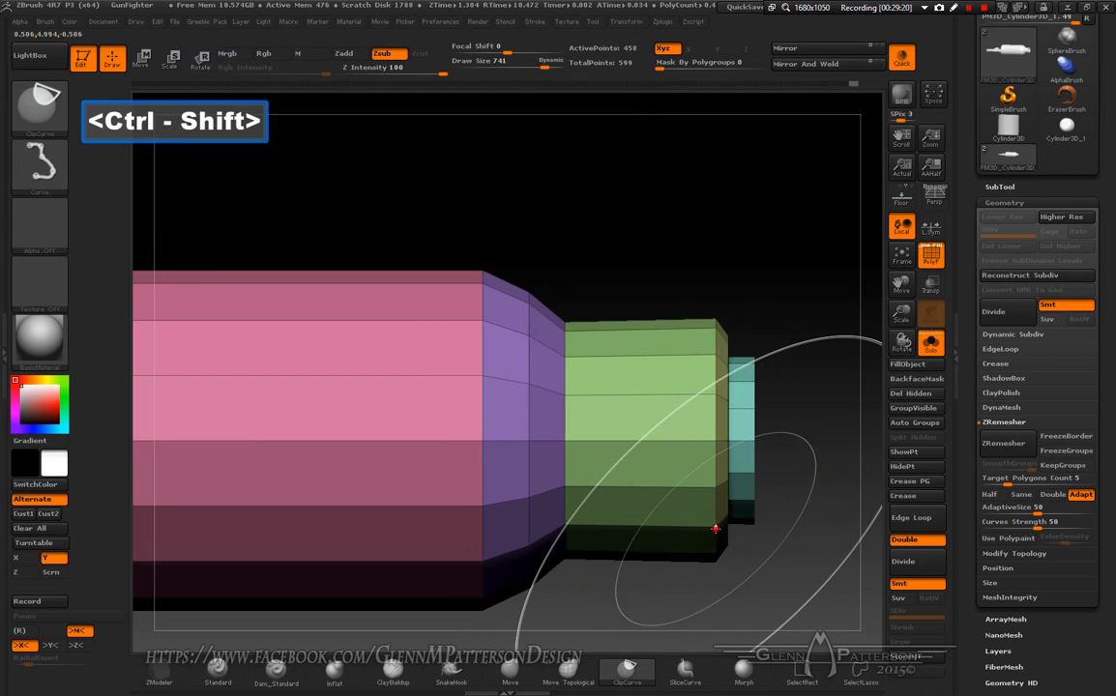
left_click(715, 529, "ctrl+shift")
left_click_drag(787, 610, 769, 602)
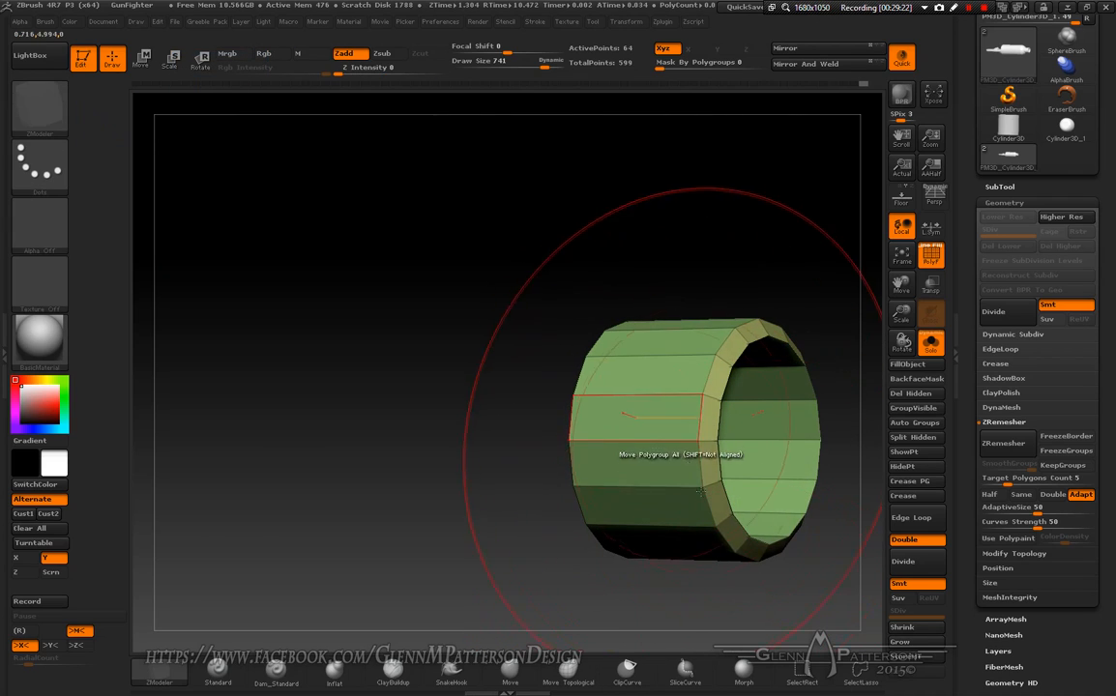
left_click_drag(604, 583, 625, 581)
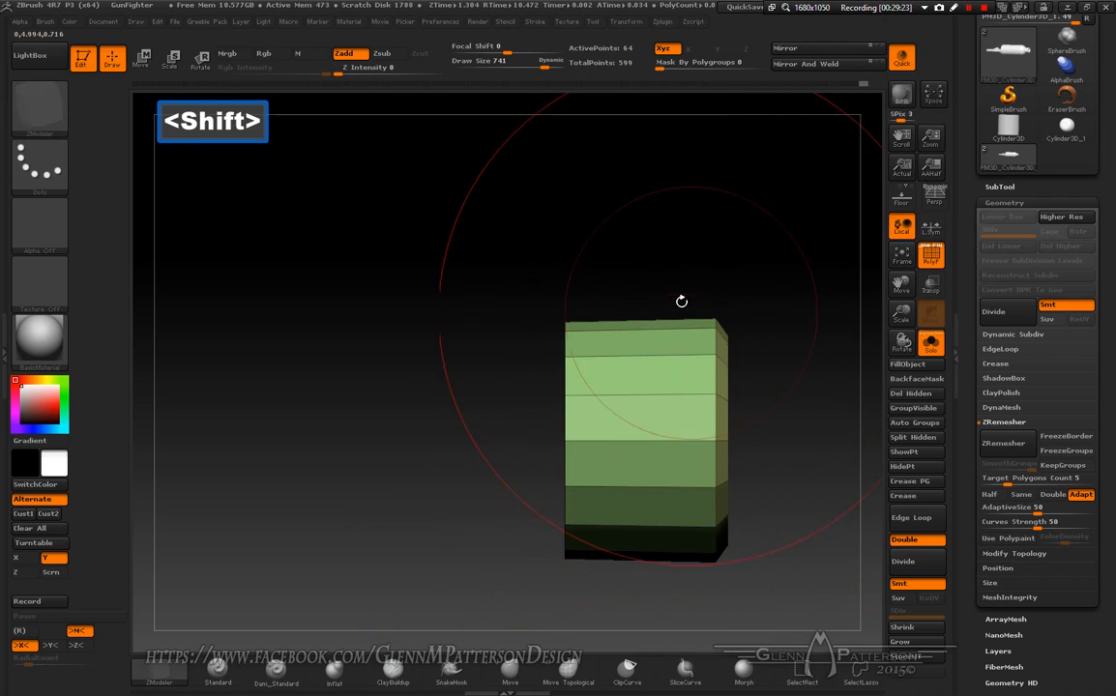
key("ctrl+shift")
left_click_drag(710, 259, 711, 623, "ctrl+shift")
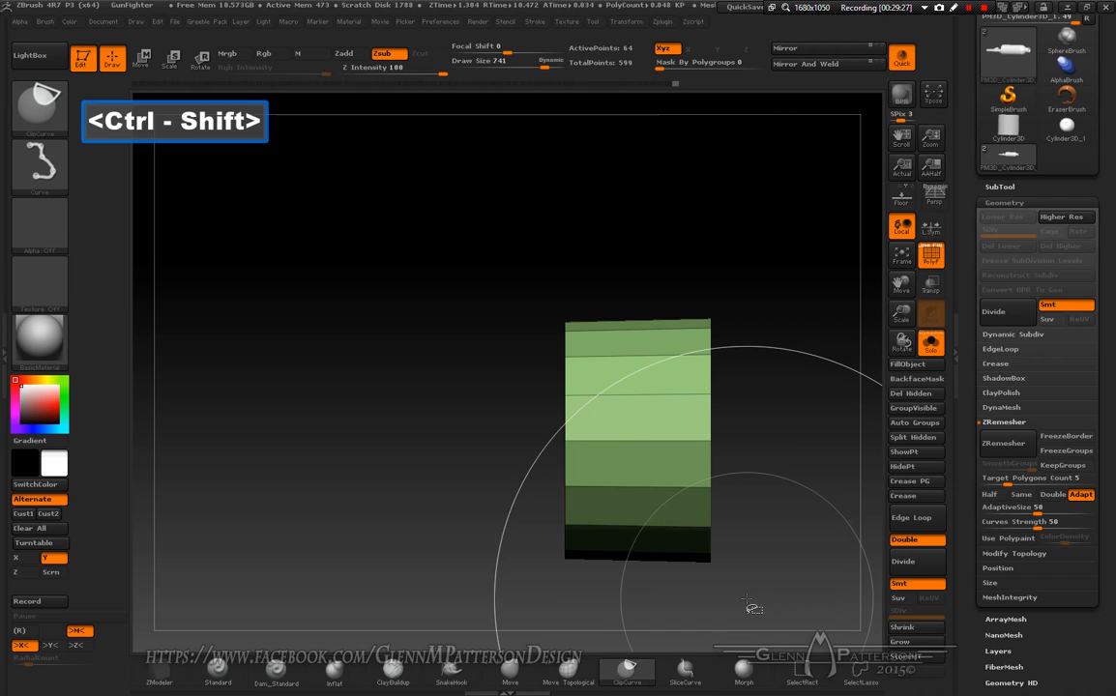
left_click(753, 608, "ctrl+shift")
mouse_move(760, 590)
left_mouse_down()
mouse_move(677, 595)
mouse_move(709, 596)
left_mouse_up()
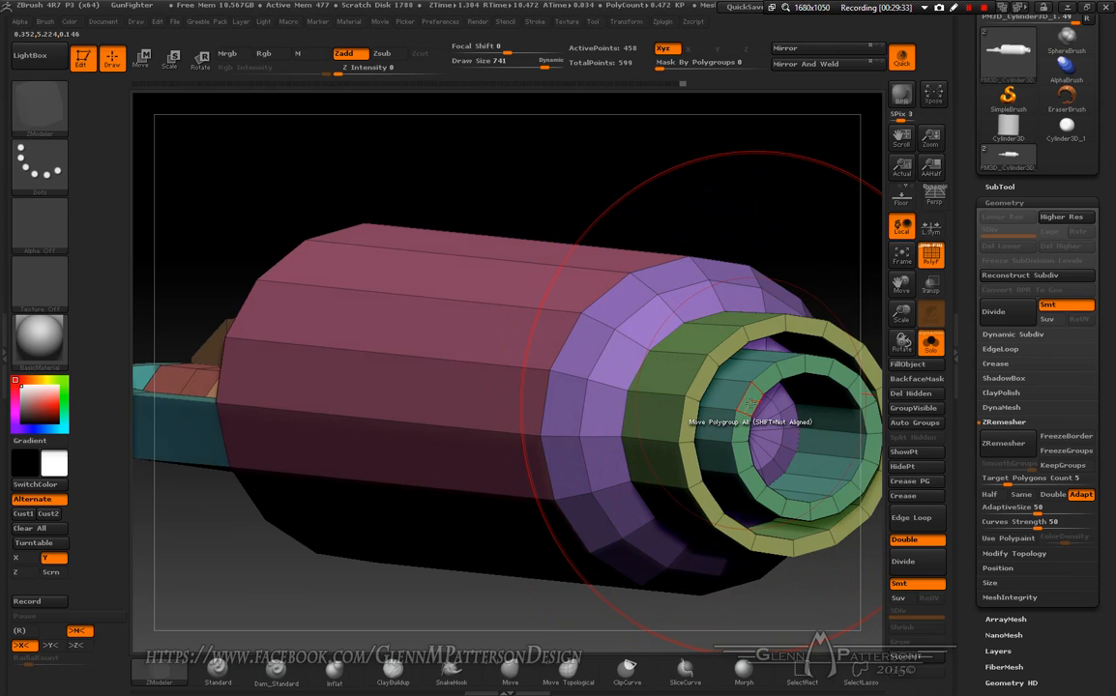
- Mask all but the inner exhaust tube with Transpose on Polygroup All and align the transpose line with the tube's central axis
key("space")
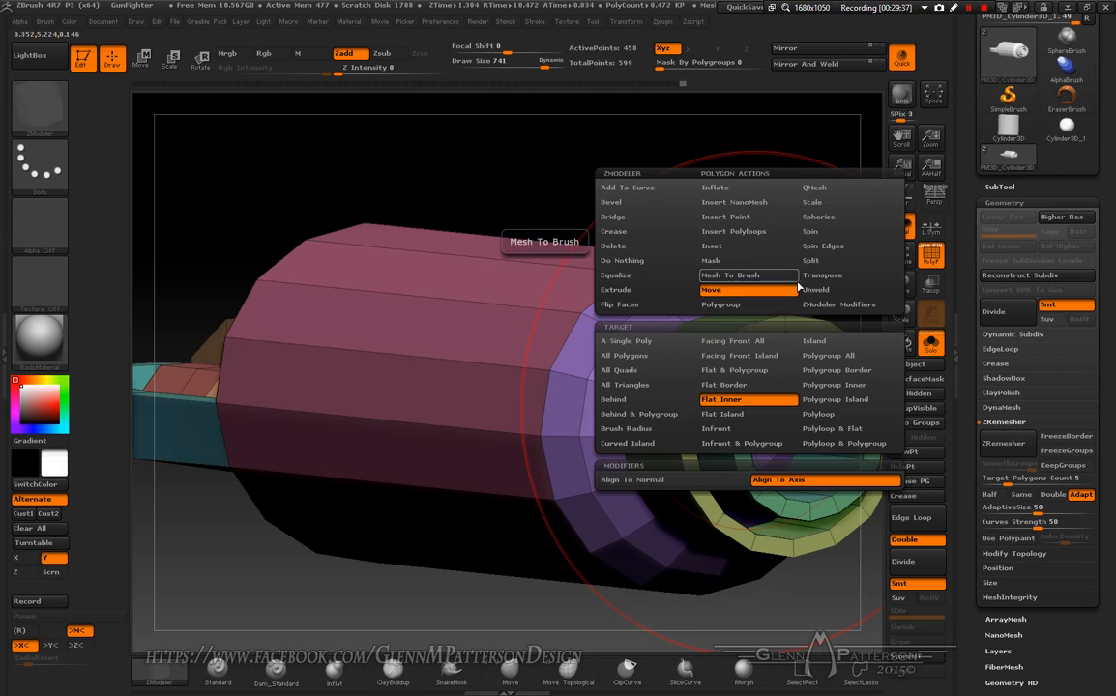
left_click(827, 277)
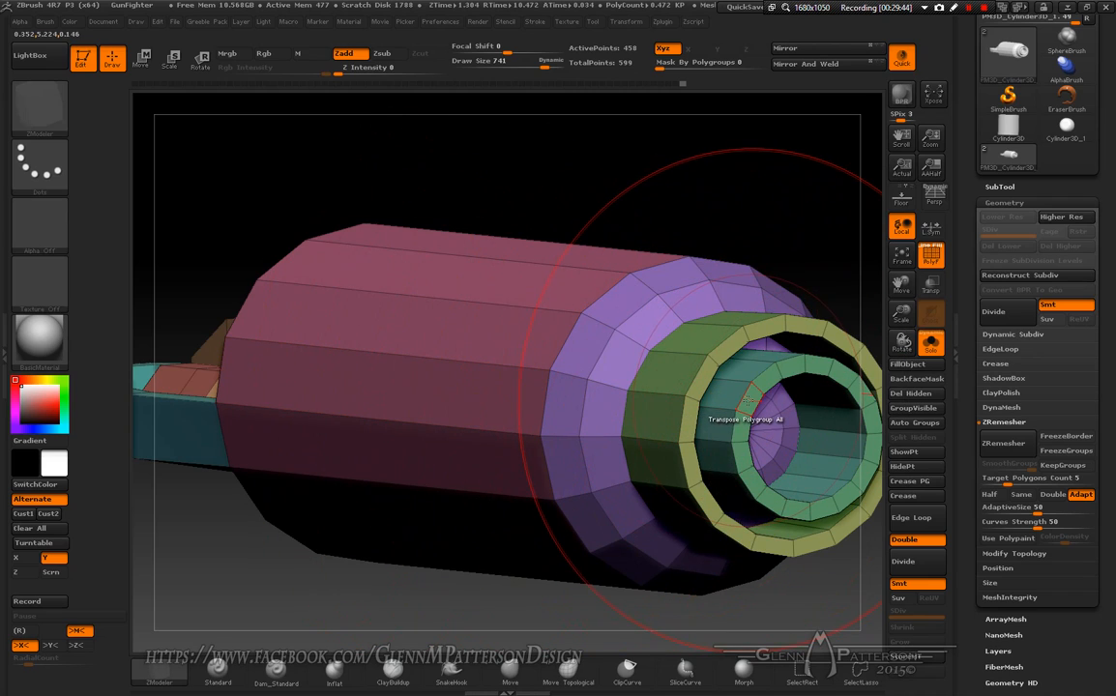
left_click(750, 400)
left_click_drag(817, 259, 734, 379)
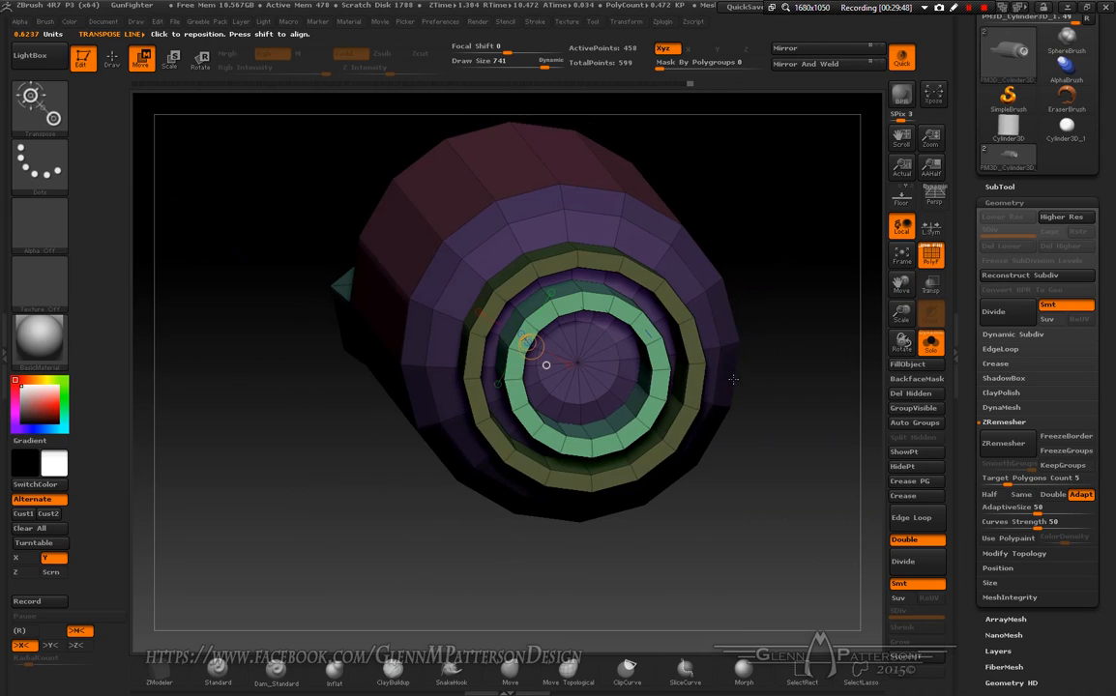
left_click_drag(528, 344, 581, 367)
mouse_move(758, 515)
left_mouse_down()
mouse_move(715, 528)
mouse_move(747, 513)
left_mouse_up()
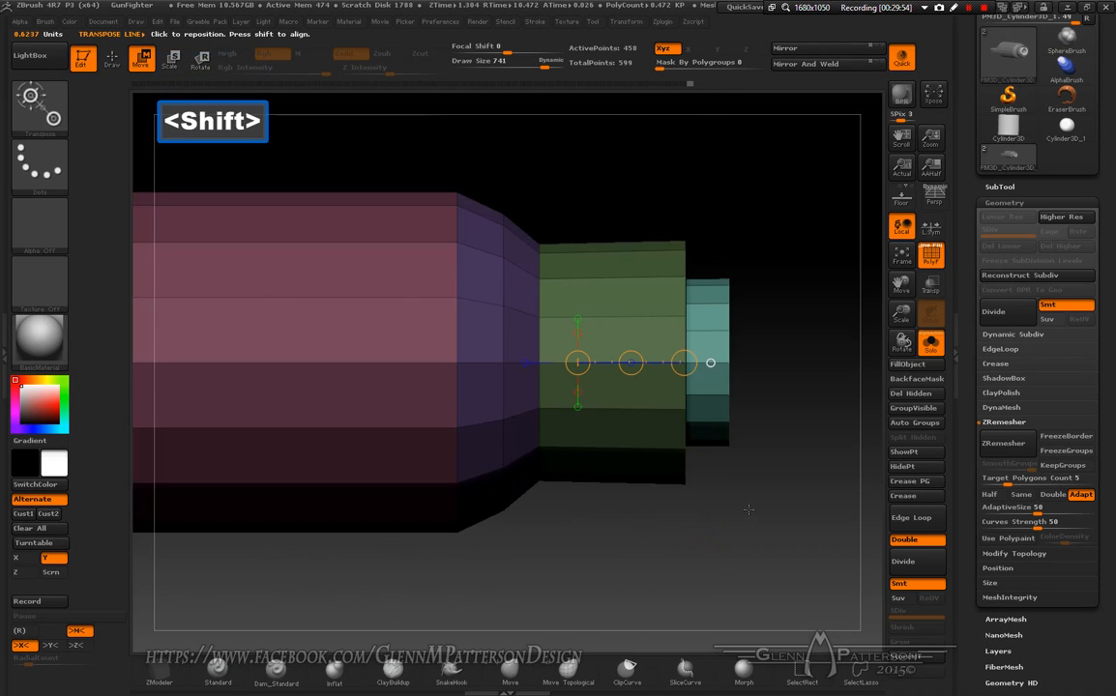
left_click_drag(694, 371, 777, 466, "shift")
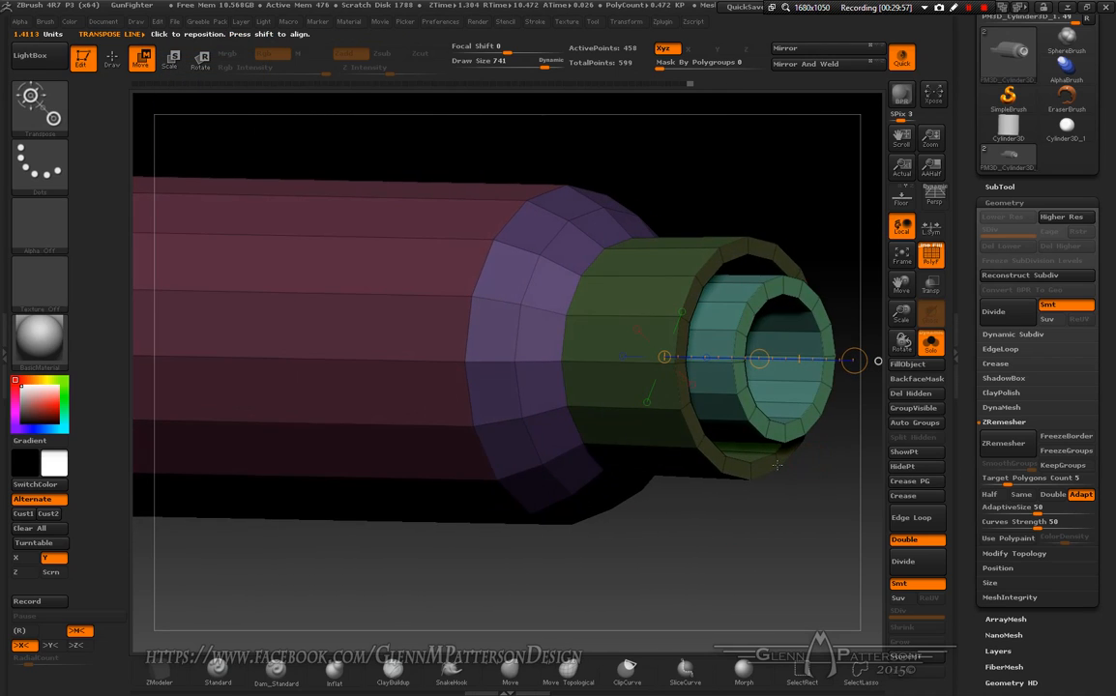
- Taper the inner exhaust tube toward its rear opening with Transpose Scale
left_click_drag(896, 281, 810, 277)
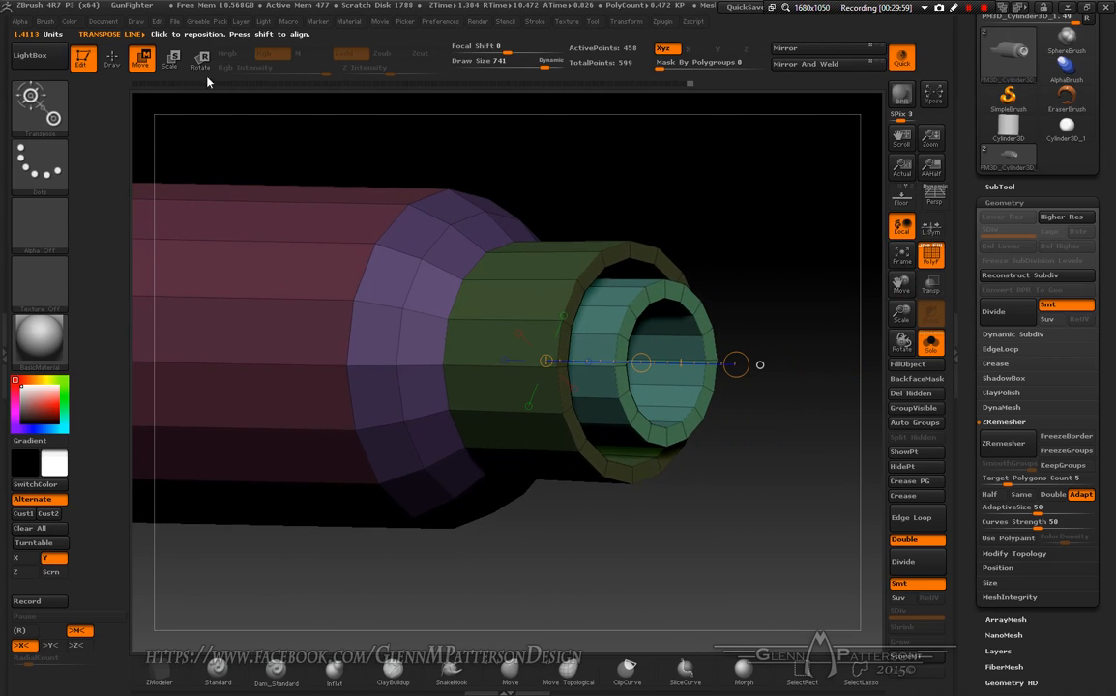
left_click_drag(736, 364, 499, 361)
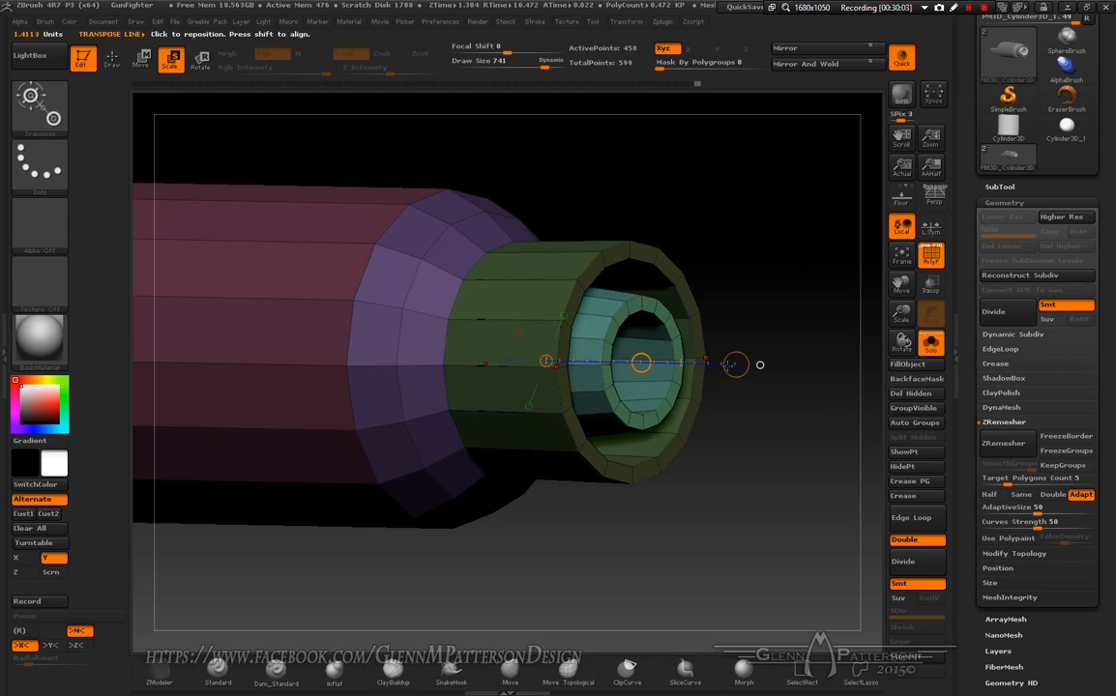
left_click_drag(736, 365, 610, 363)
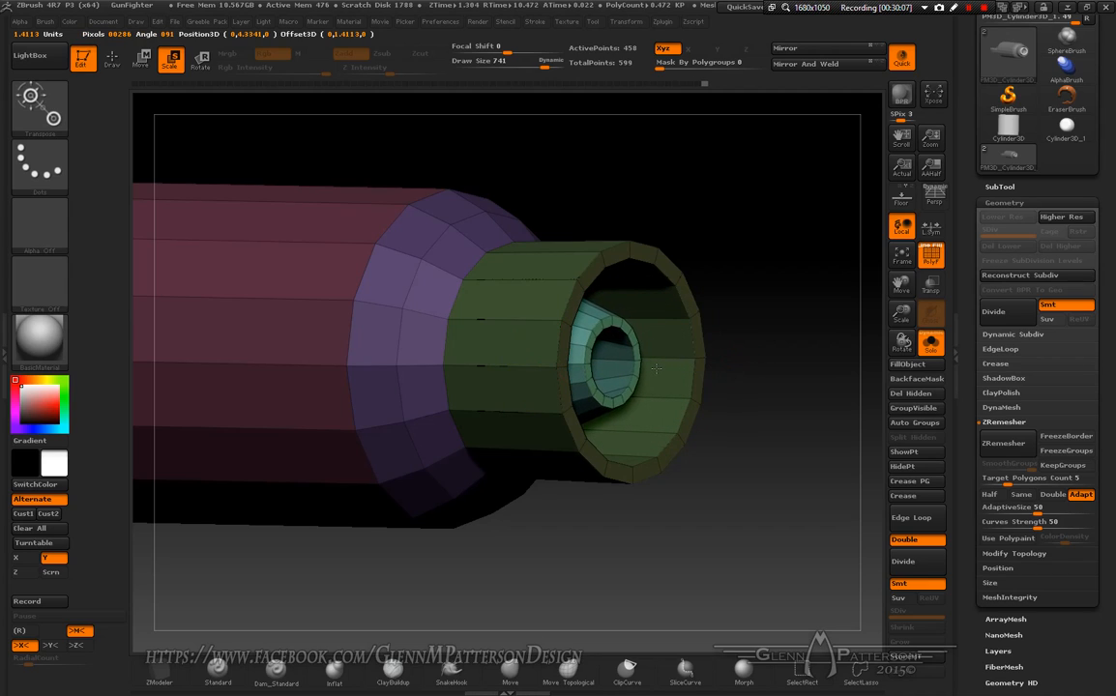
left_click_drag(762, 468, 718, 476)
left_click_drag(733, 476, 754, 535)
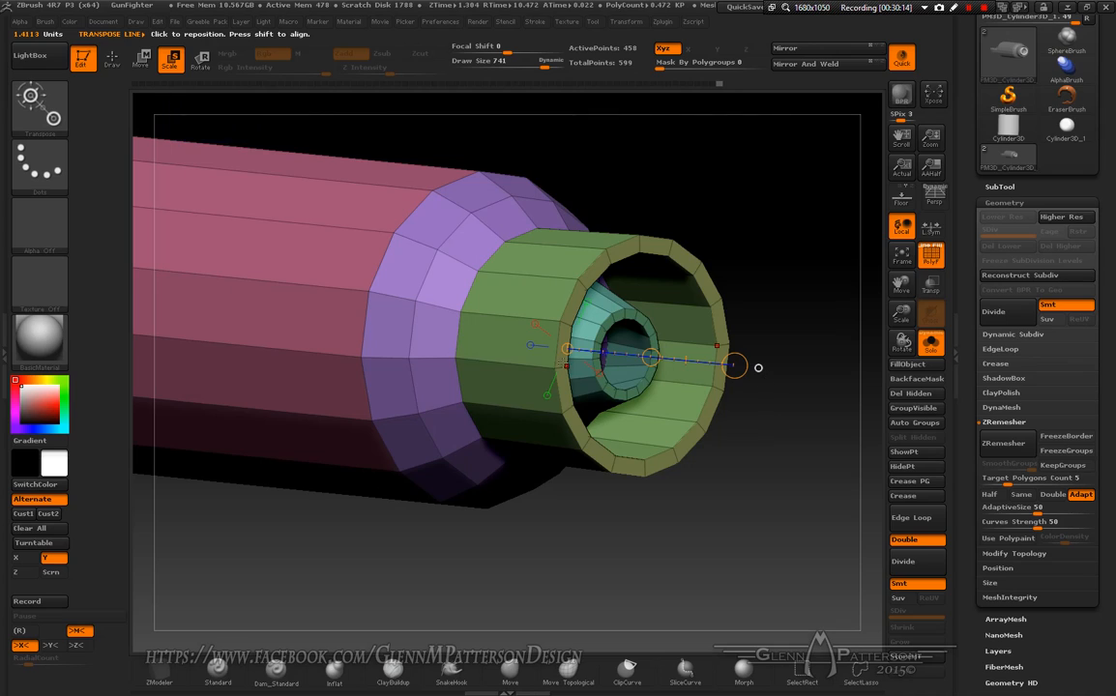
- Mask all but the outer tube with Transpose on Polygroup All and lay the transpose line along its central axis
left_click(112, 63)
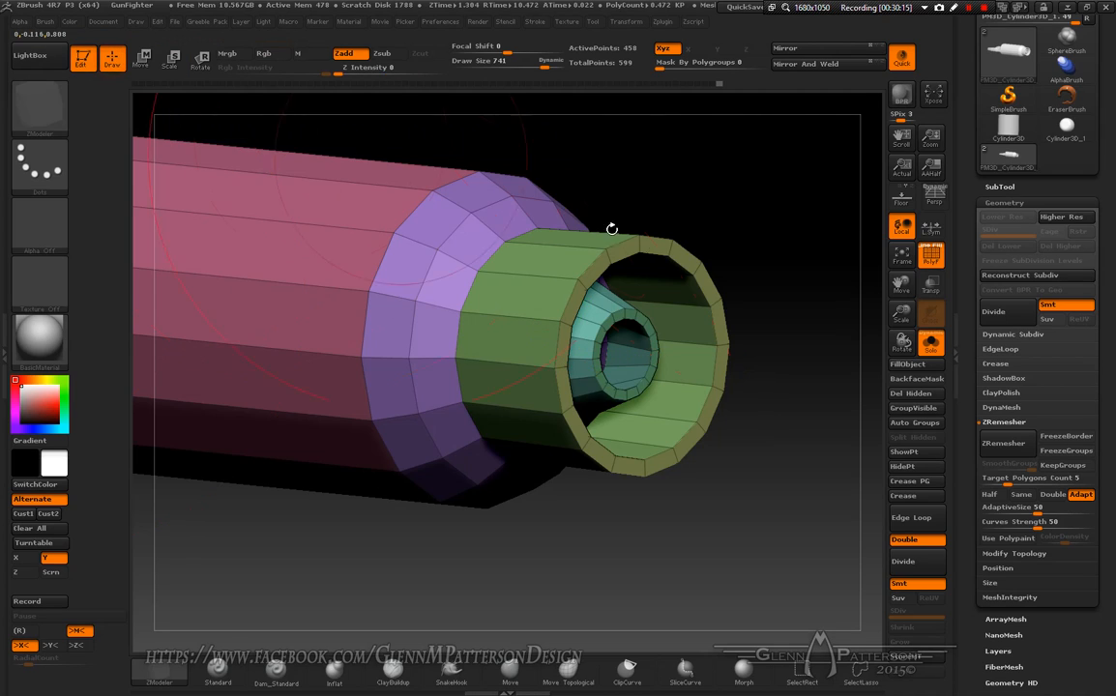
left_click(574, 302)
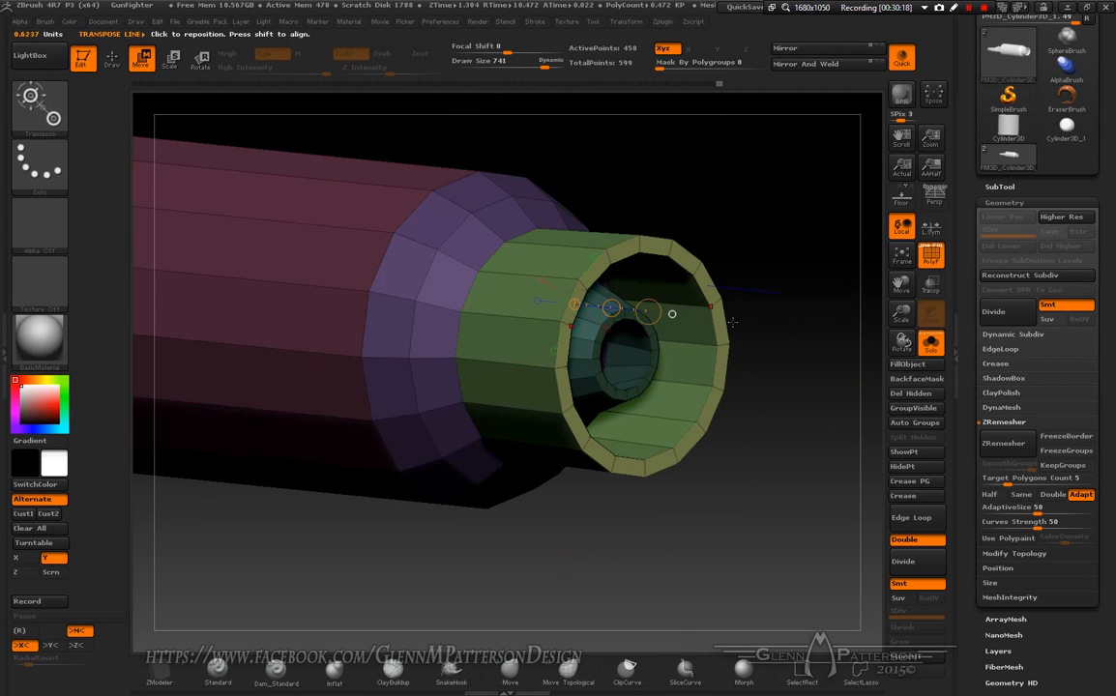
left_click_drag(799, 394, 688, 365)
left_click_drag(780, 554, 813, 551)
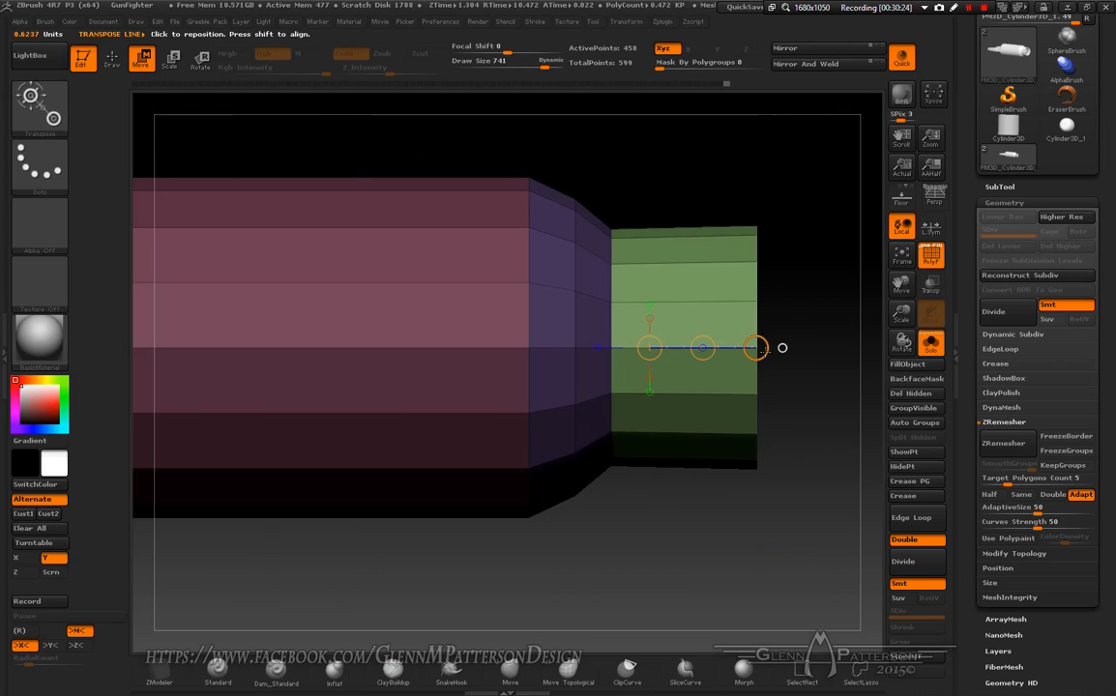
mouse_move(794, 351)
left_mouse_down("shift")
mouse_move(828, 351)
mouse_move(788, 349)
left_mouse_up("shift")
key("ctrl+z")
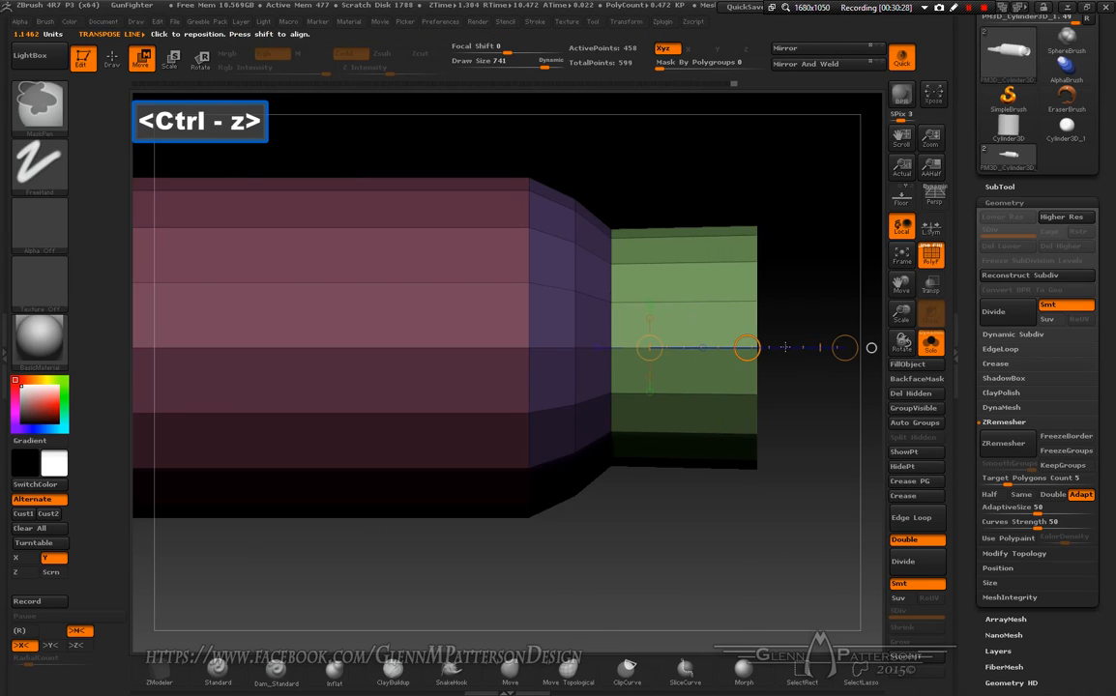
- Taper the outer tube into a cone around the inner exhaust with Transpose Scale, return to Draw mode and clear the mask
left_click(172, 60)
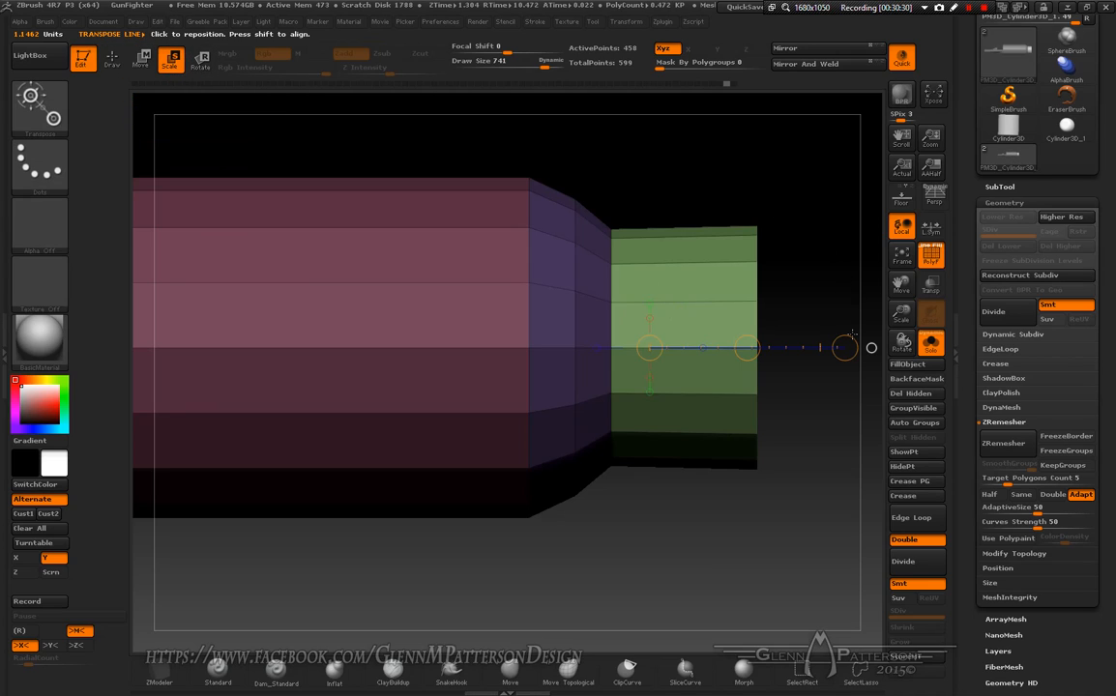
left_click_drag(844, 348, 699, 348)
left_click_drag(832, 464, 747, 490)
mouse_move(659, 504)
left_mouse_down()
mouse_move(698, 505)
mouse_move(648, 510)
left_mouse_up()
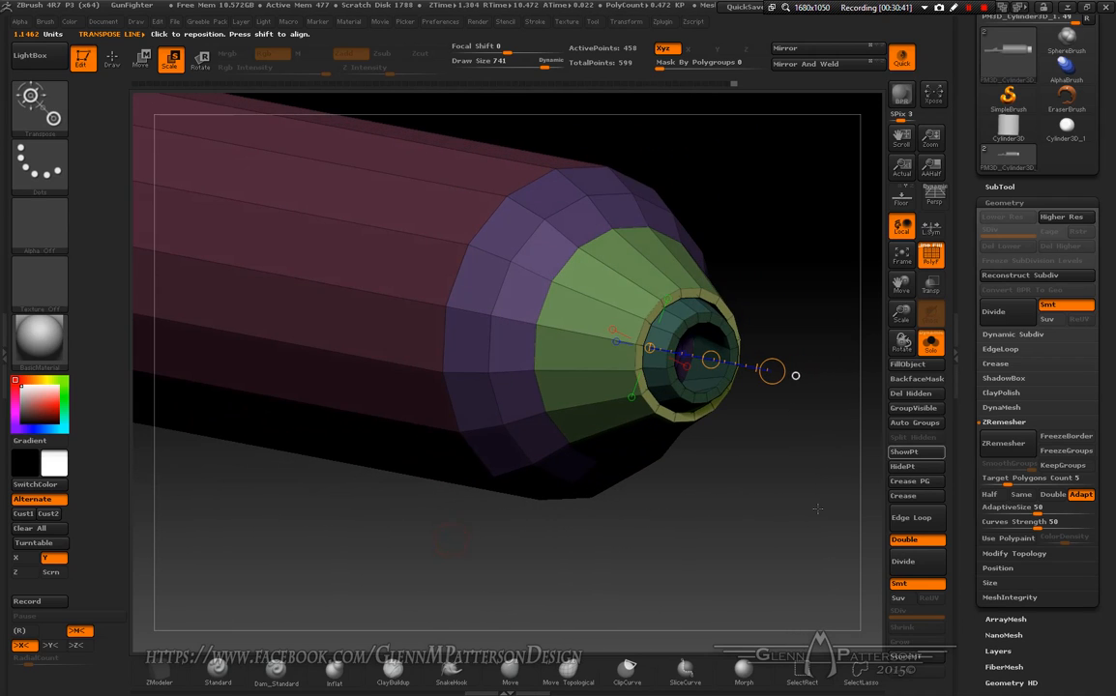
left_click(111, 58)
key("ctrl")
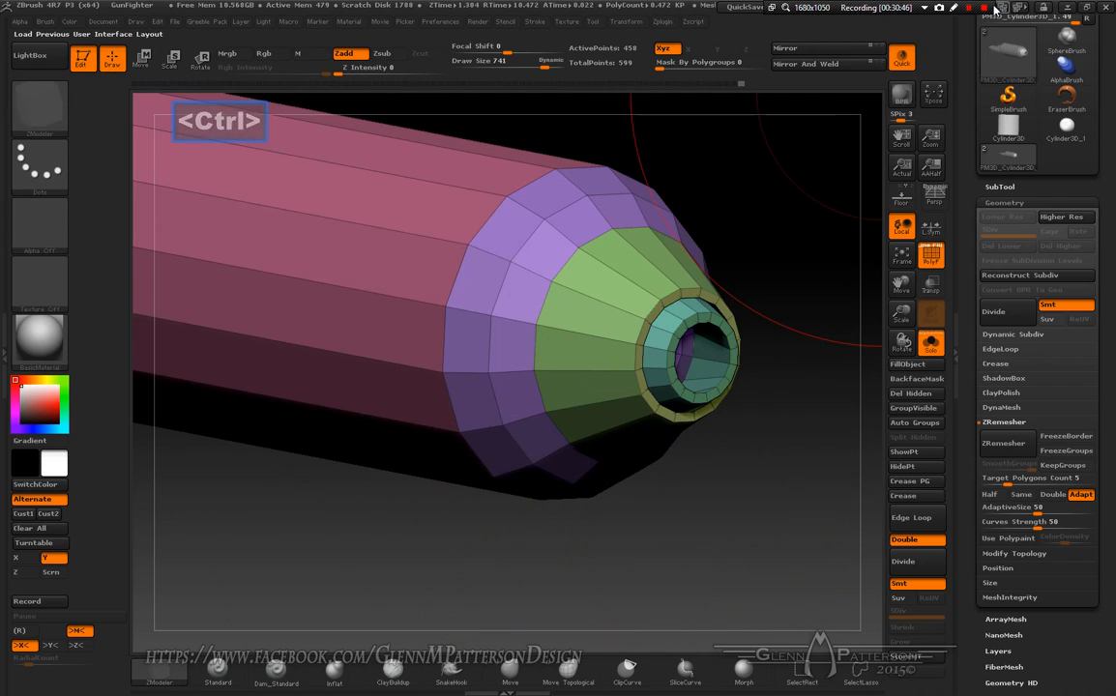
- Insert two edge loops around the cylindrical body, one near its front opening and one near the rear dome
mouse_move(779, 576)
left_mouse_down()
mouse_move(795, 518)
mouse_move(809, 527)
left_mouse_up()
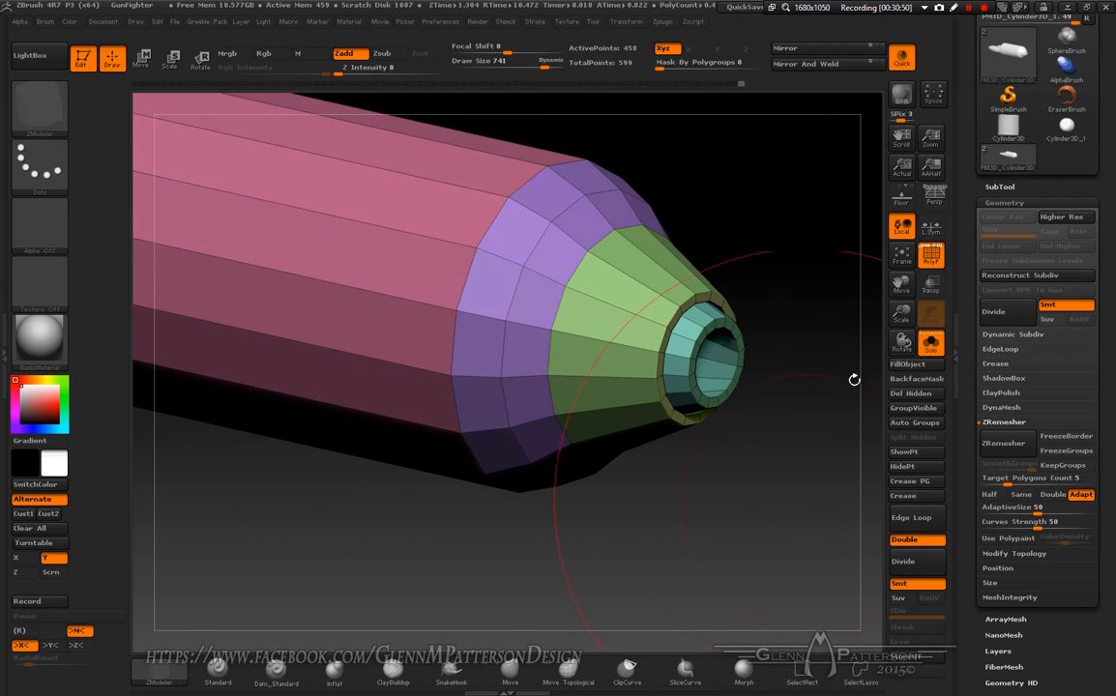
left_click_drag(901, 311, 891, 205)
left_click_drag(730, 486, 626, 403)
mouse_move(401, 323)
right_mouse_down()
mouse_move(416, 329)
mouse_move(385, 323)
right_mouse_up()
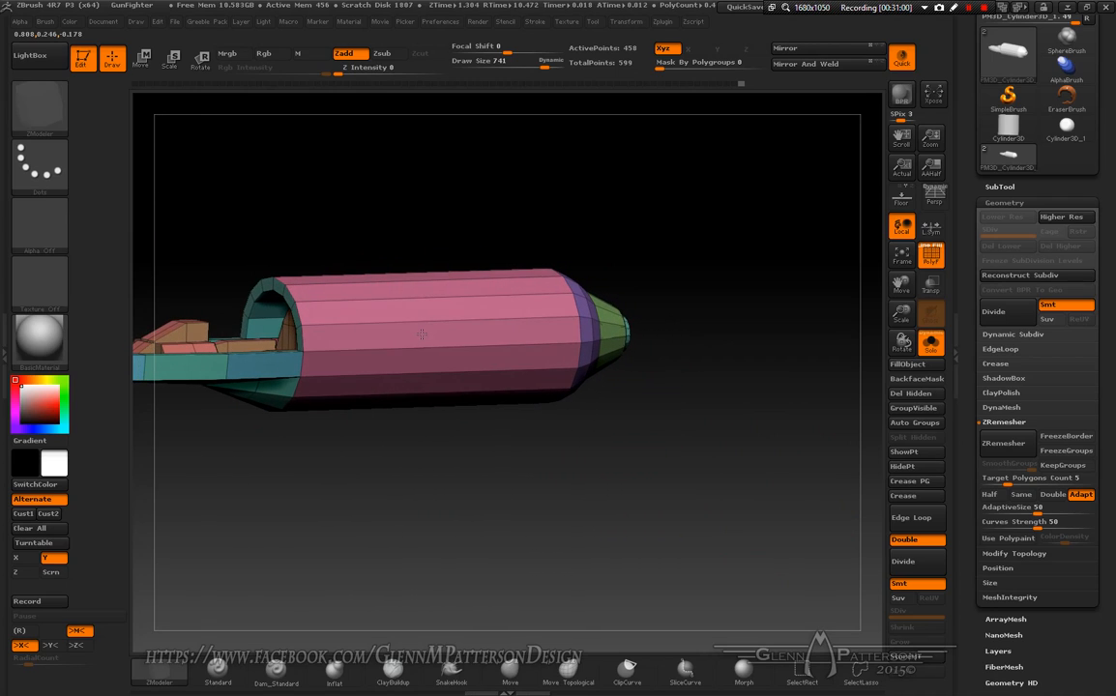
left_click(370, 324)
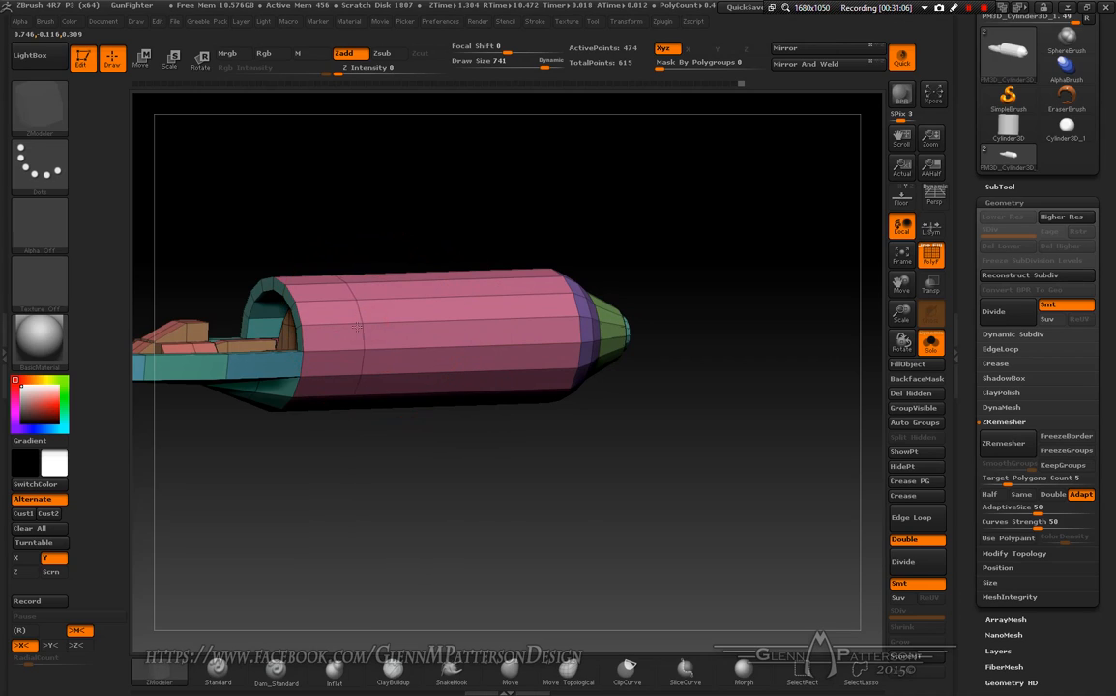
left_click(562, 318)
- Set the polygon action to QMesh on A Single Poly, mark the polygons between the body's two edge loops, and raise that band outward
left_click_drag(584, 448, 604, 493)
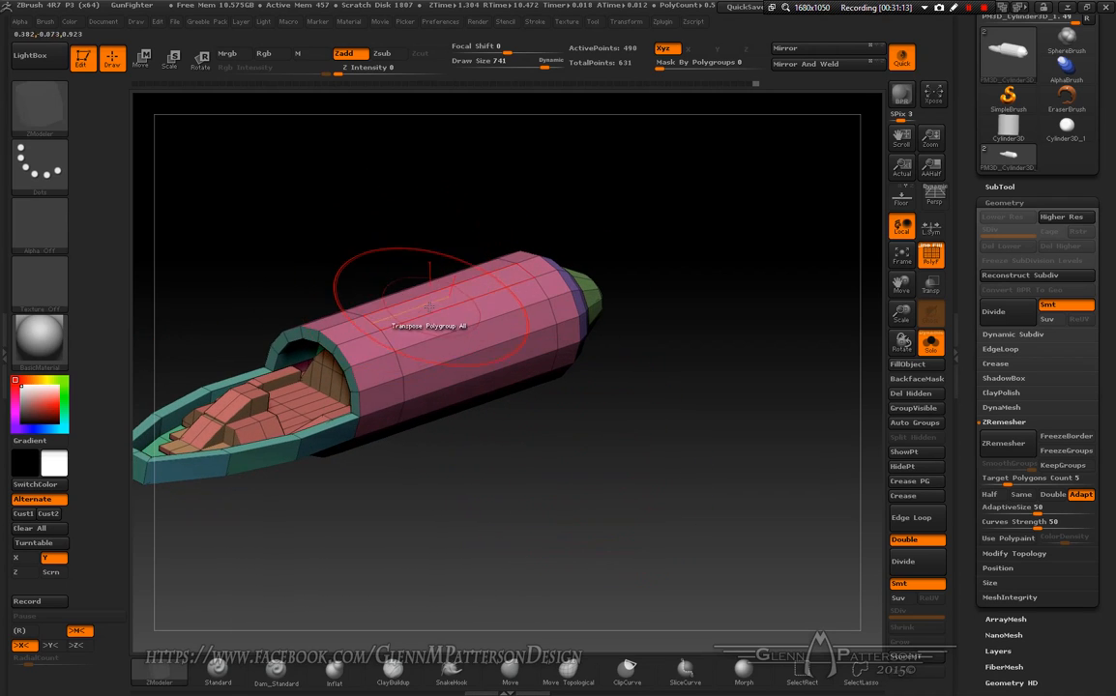
key("space")
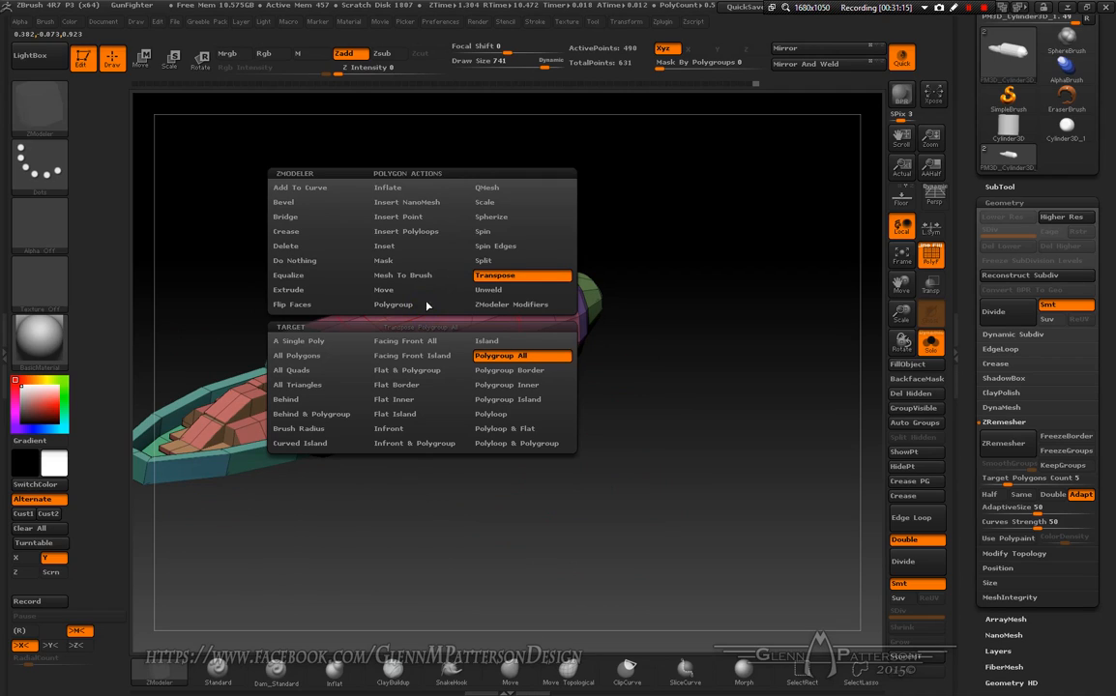
left_click(497, 190)
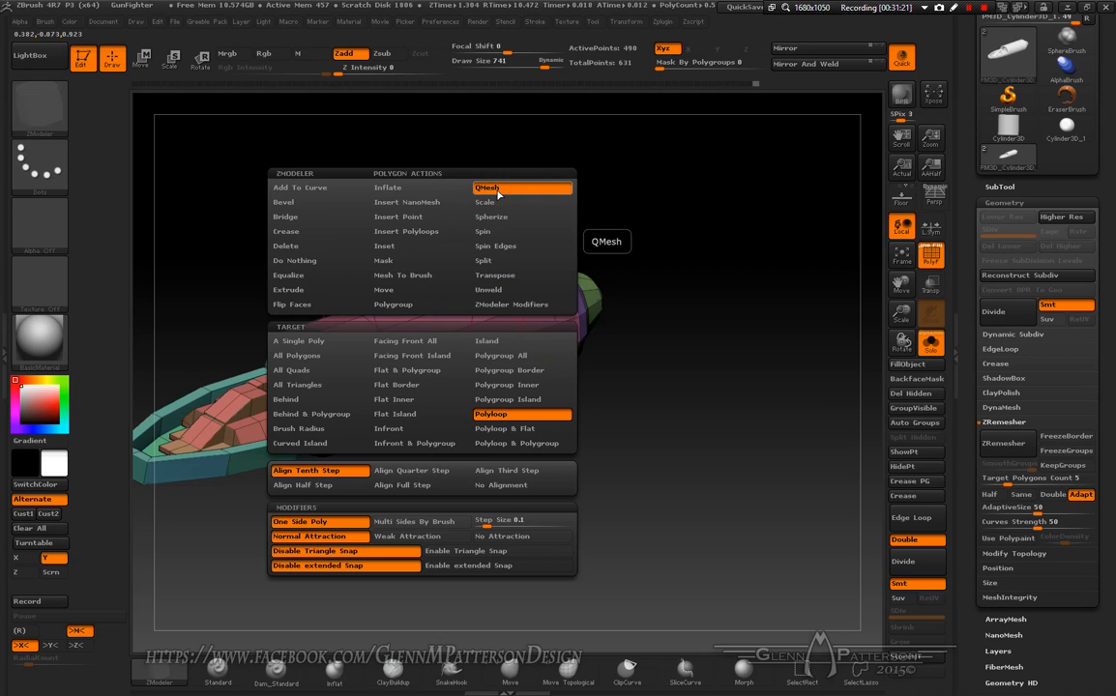
left_click(330, 341)
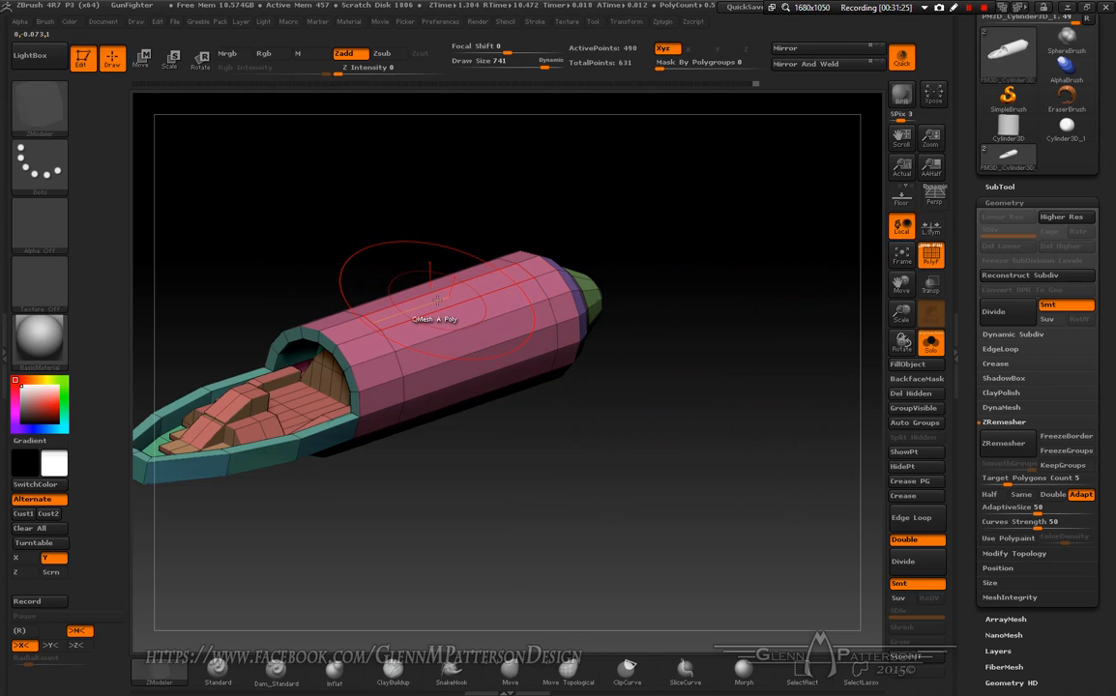
key("alt")
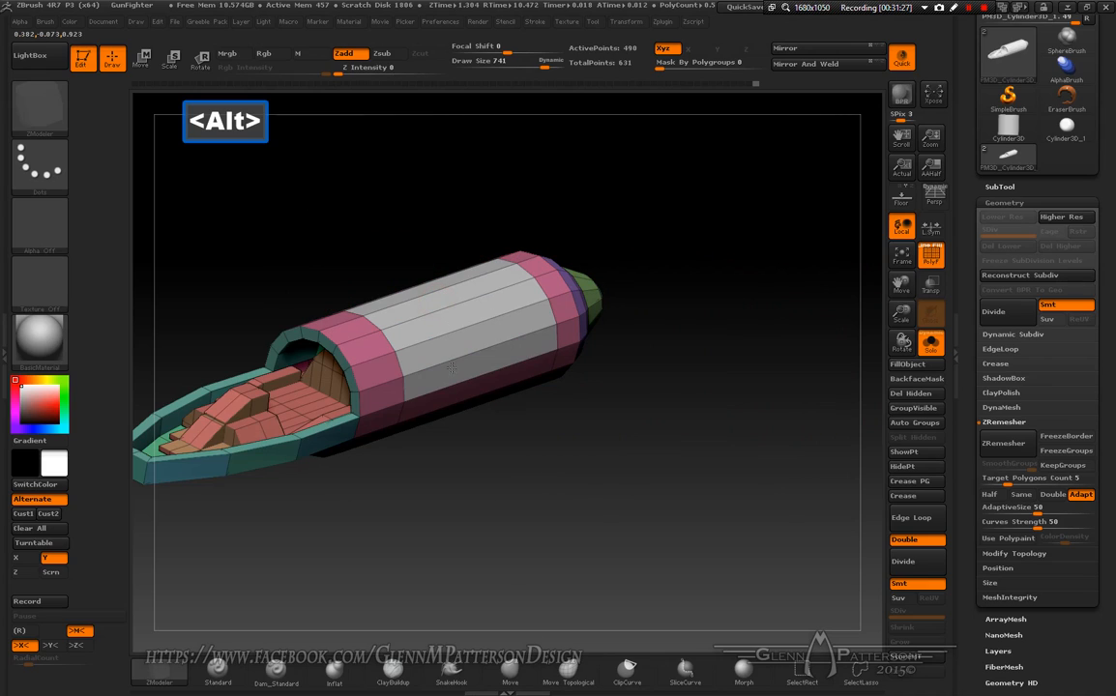
left_click_drag(576, 436, 556, 334)
key("alt")
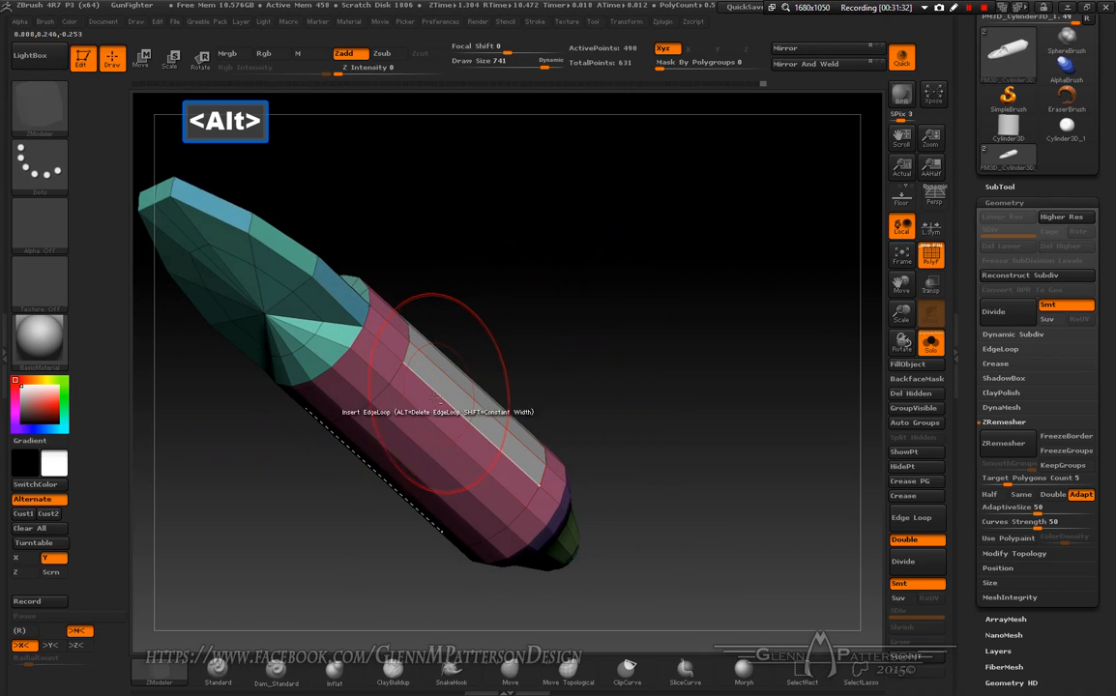
left_click_drag(558, 286, 559, 415)
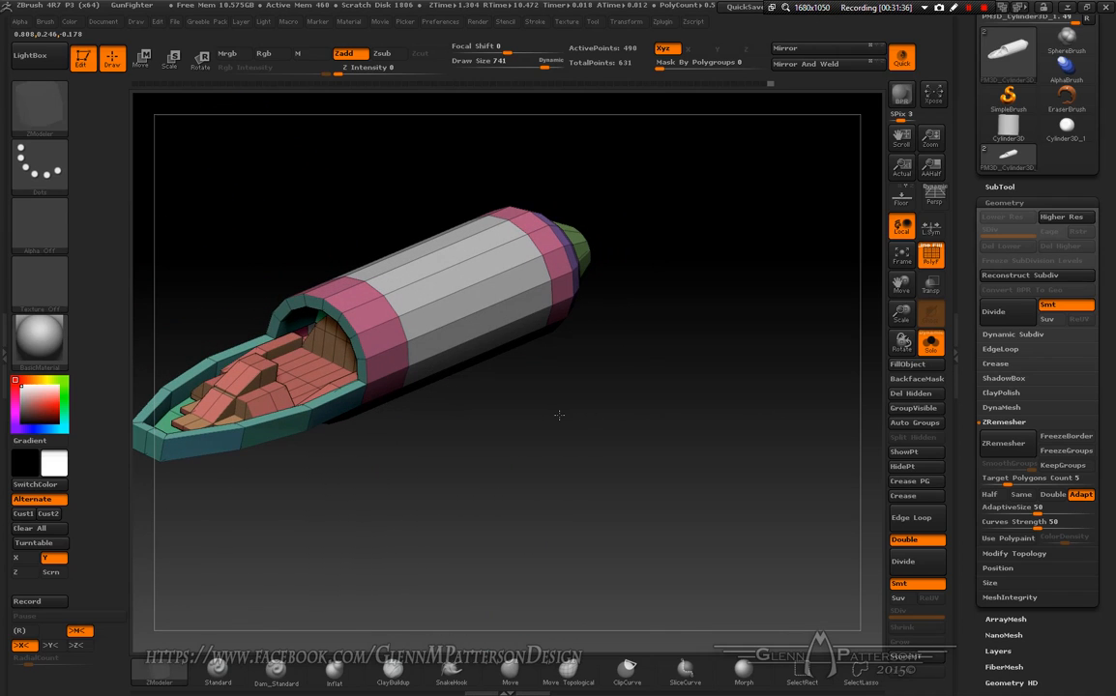
left_click(479, 307)
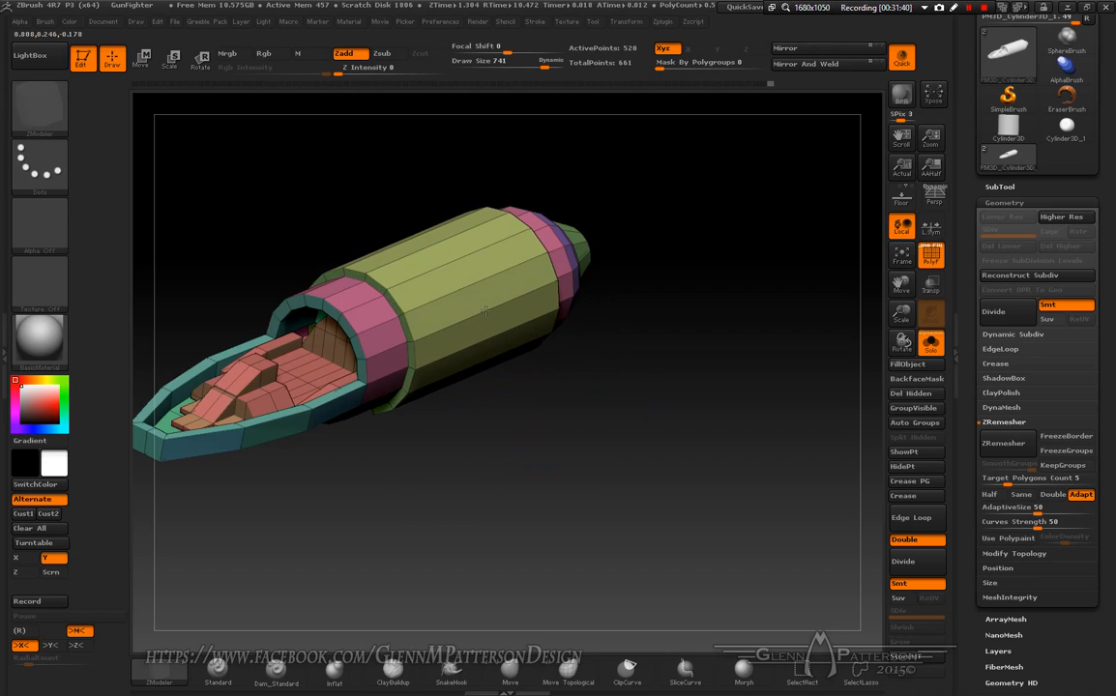
- Mark the raised band's polygons and pull them outward as a separate, much larger shell surrounding the cylindrical body
key("alt")
left_click(485, 311, "alt")
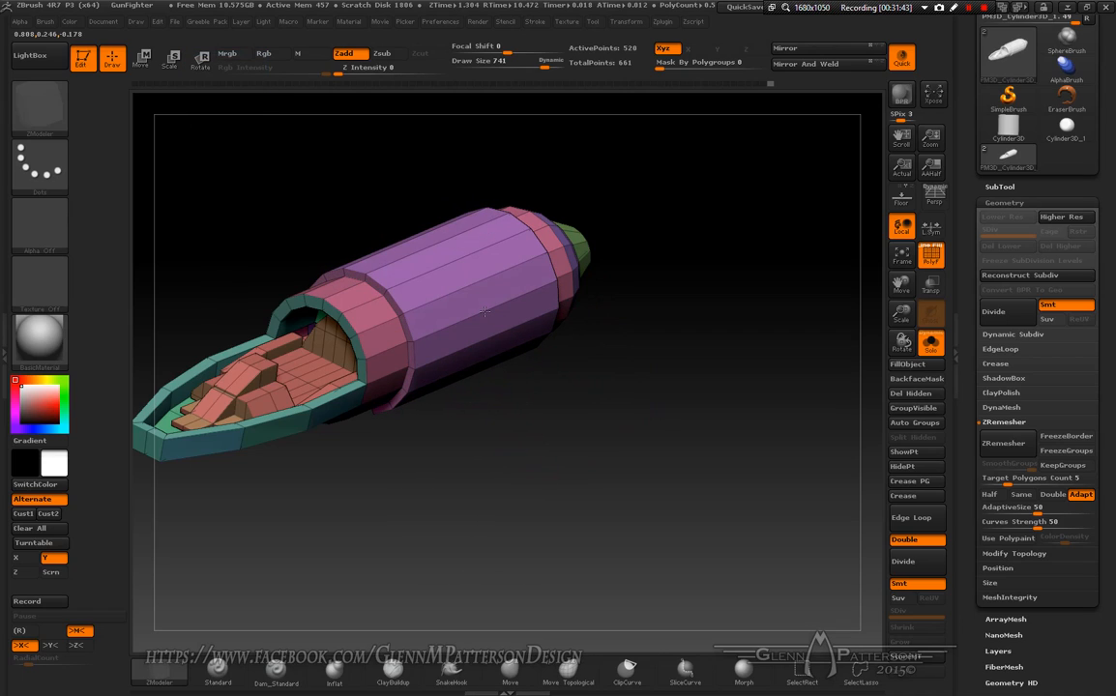
key("ctrl")
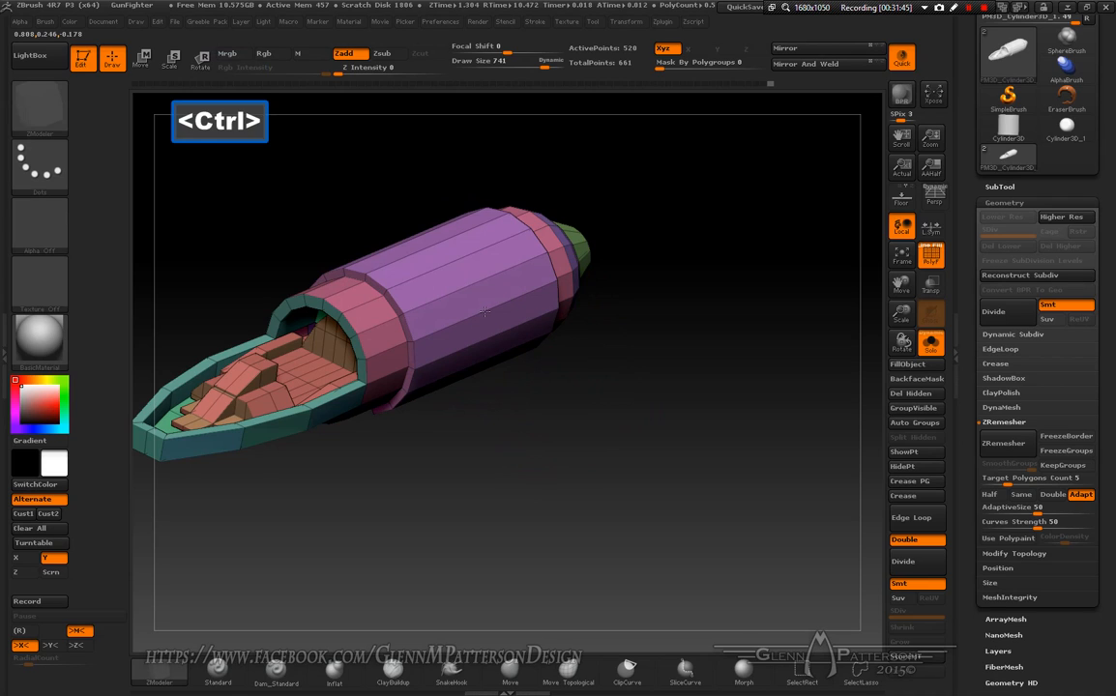
left_click_drag(490, 323, 795, 576, "ctrl")
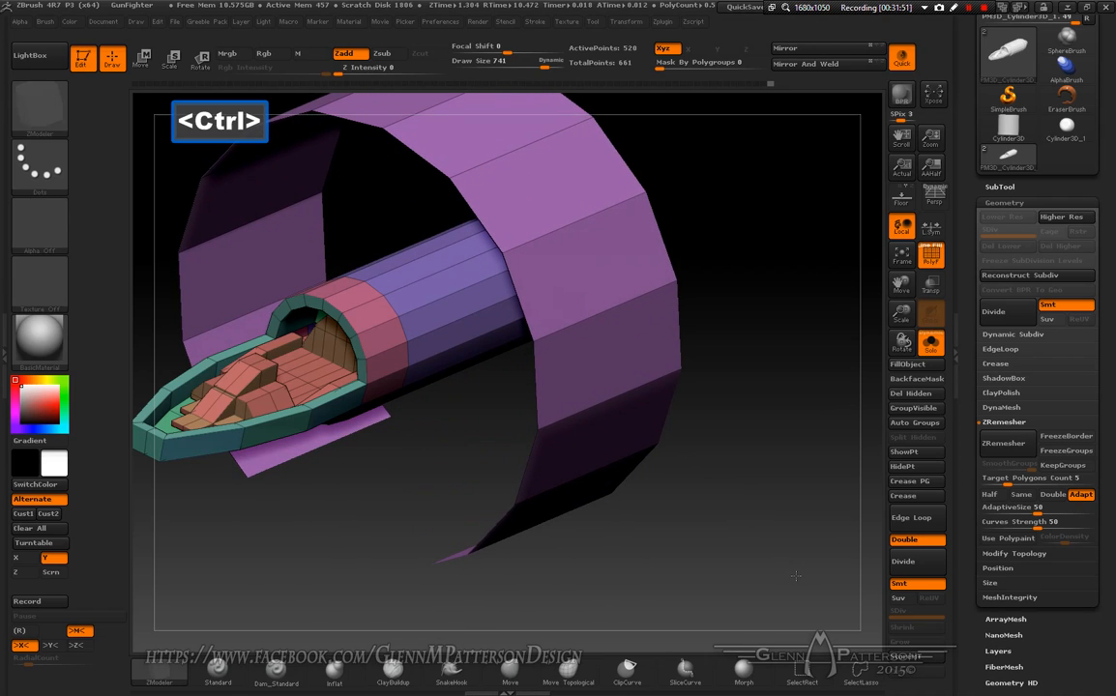
left_click_drag(722, 516, 713, 604)
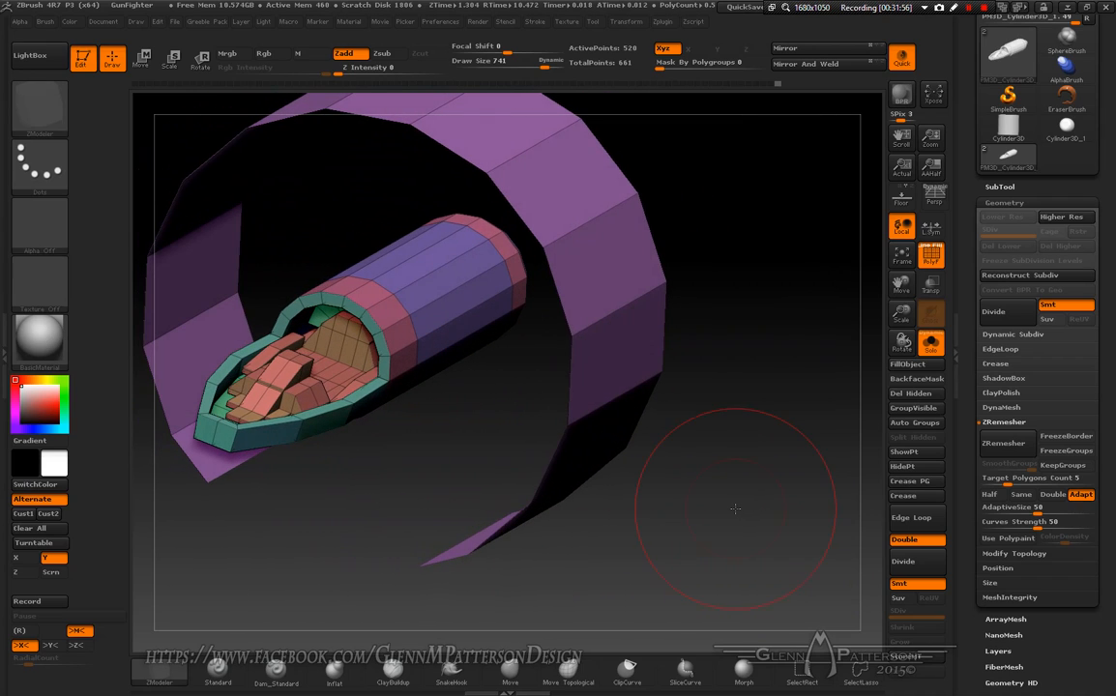
- Insert a lengthwise edge loop beside the shell's top centre line and remove the top strip with Delete on A Single Poly
left_click(905, 261)
left_click_drag(572, 485, 575, 528)
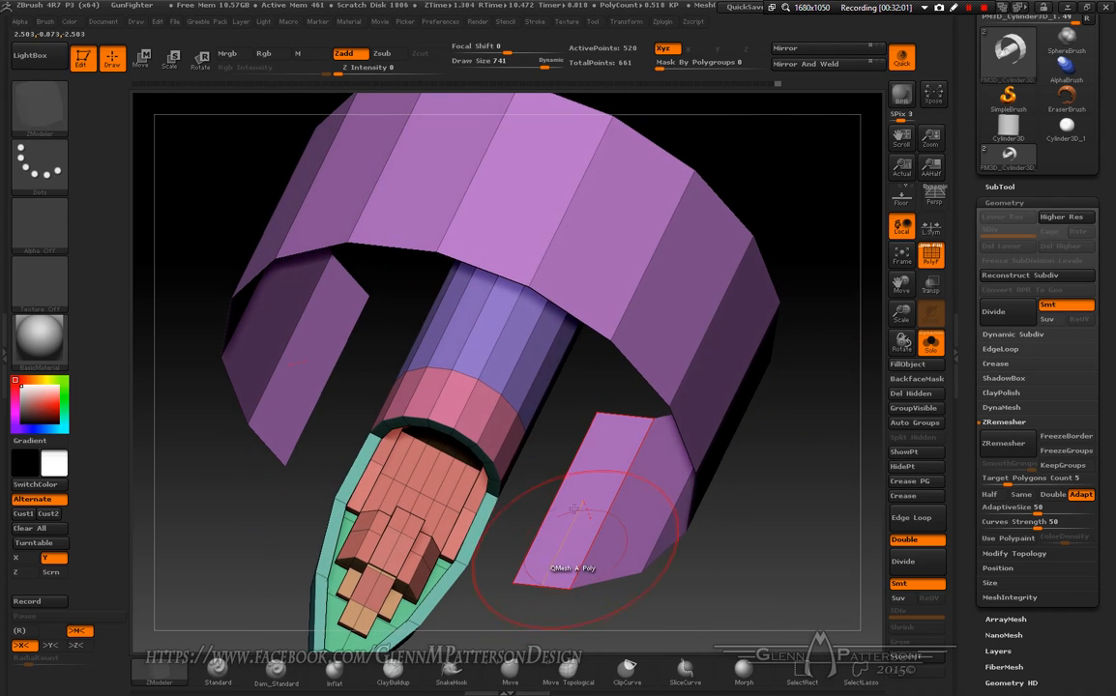
left_click(547, 301)
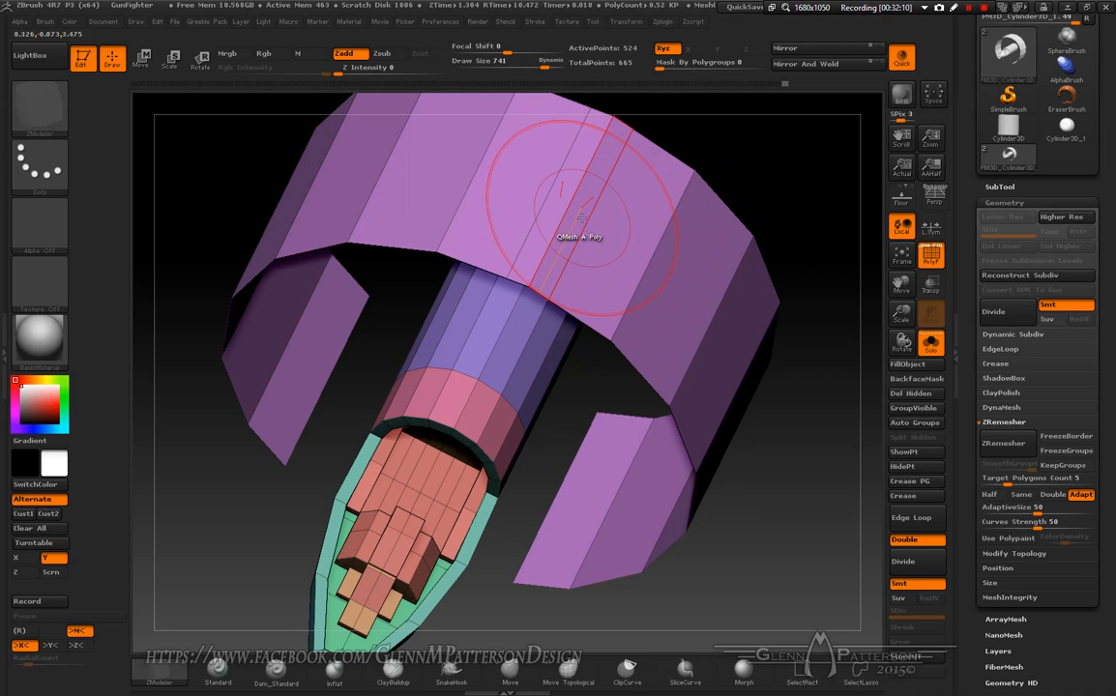
key("space")
left_click(454, 245)
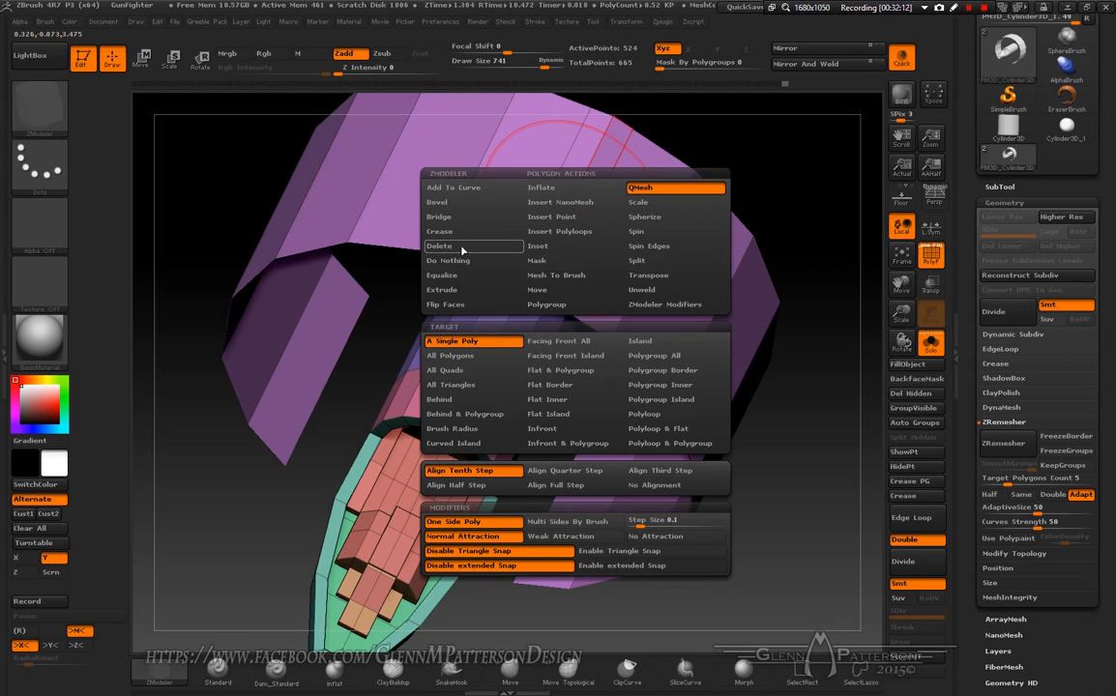
left_click(469, 343)
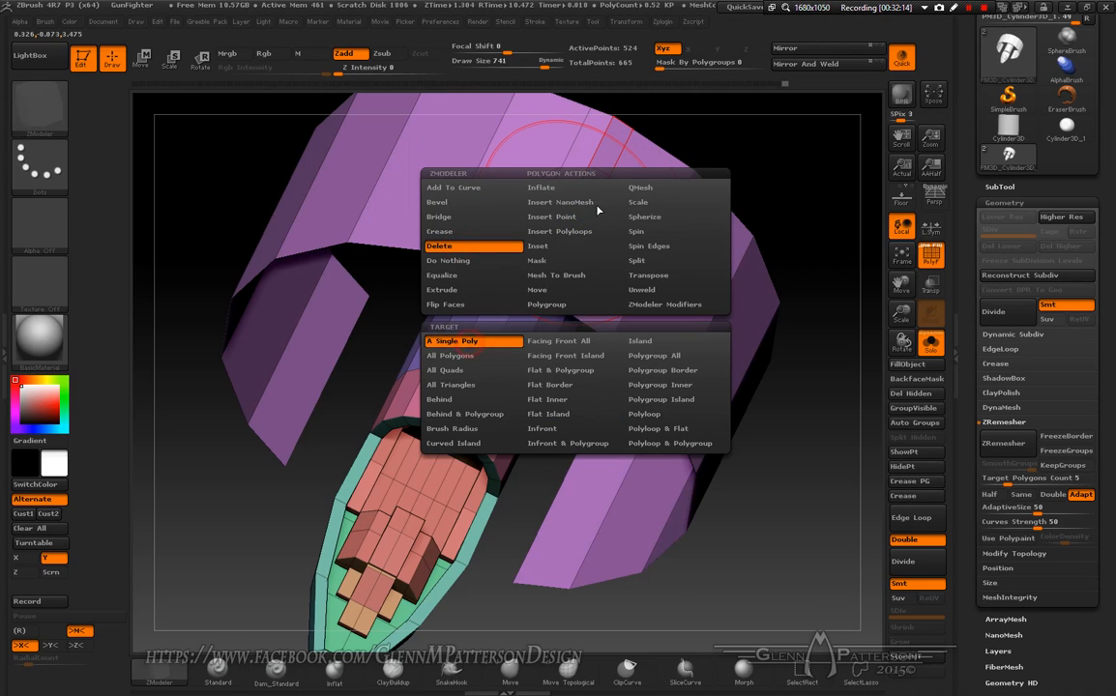
left_click(576, 224)
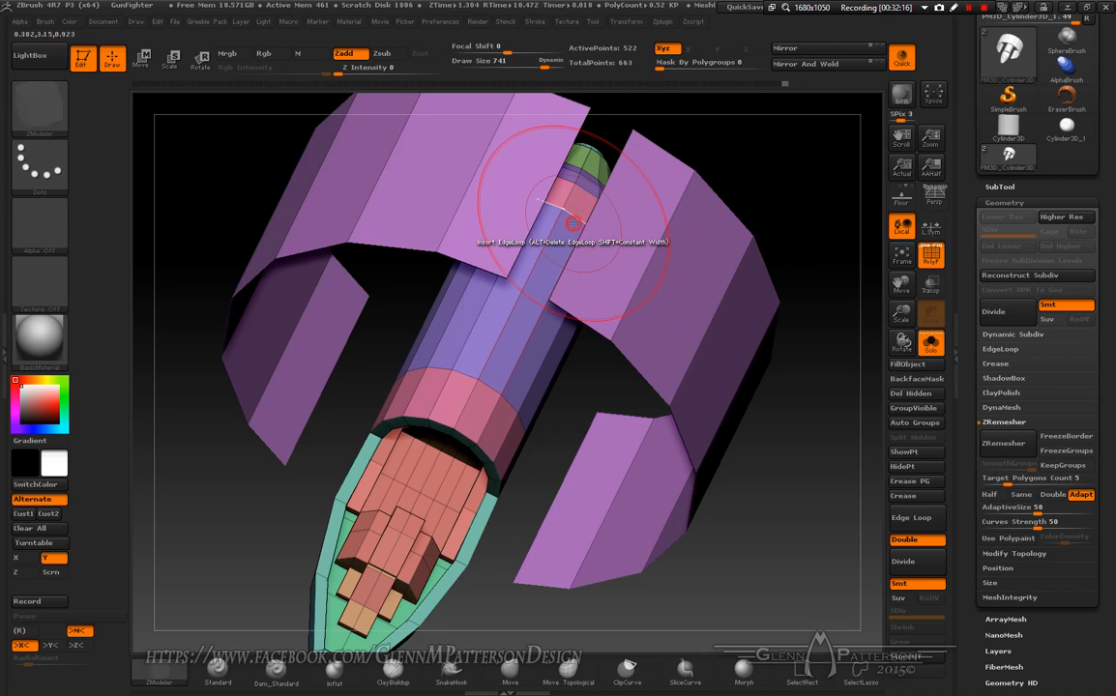
- Set the edge action to Transpose on EdgeLoop Complete and isolate the outer shell's rear edge loop for moving
mouse_move(648, 311)
left_mouse_down()
mouse_move(653, 199)
mouse_move(705, 239)
mouse_move(881, 327)
mouse_move(1047, 302)
mouse_move(805, 324)
mouse_move(766, 305)
mouse_move(759, 325)
left_mouse_up()
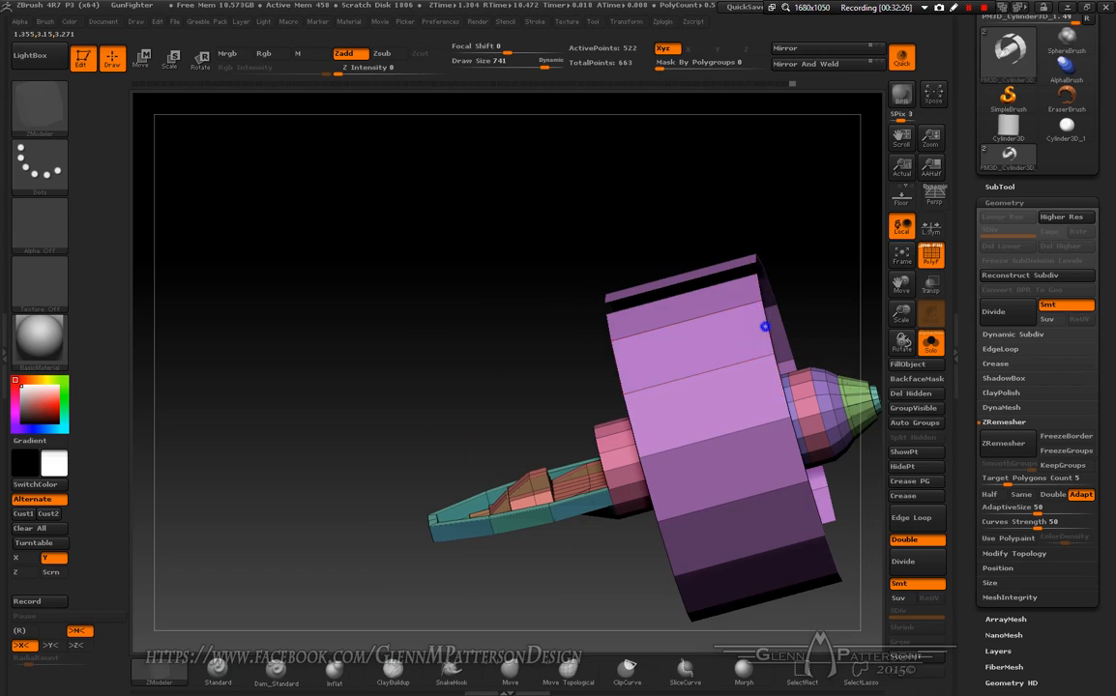
key("space")
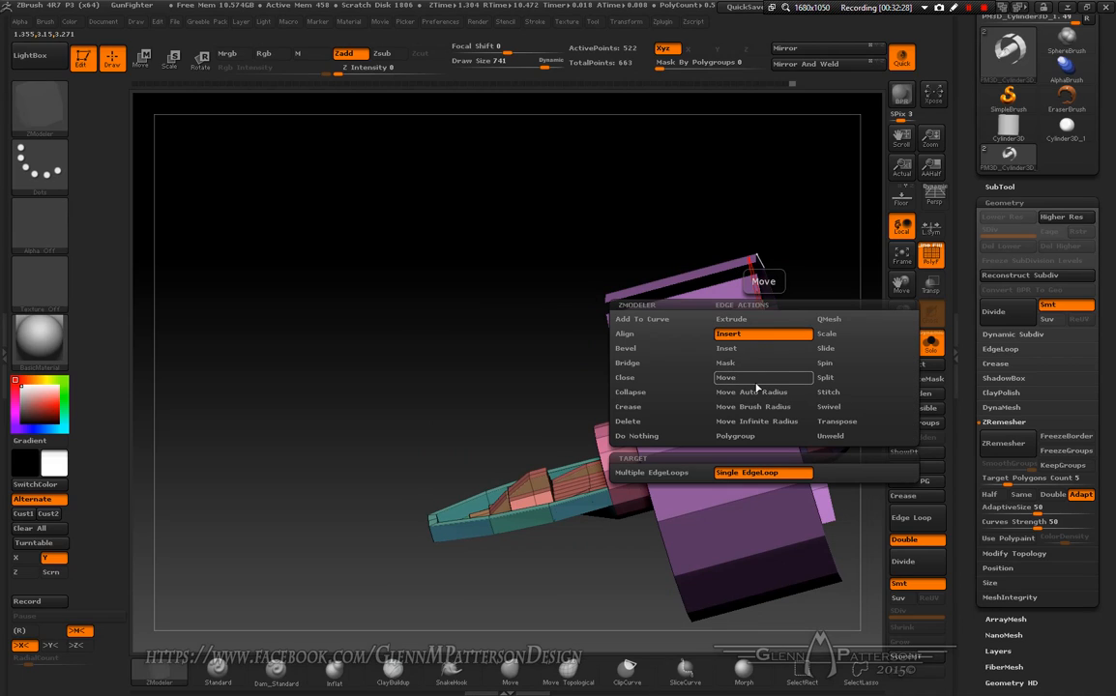
left_click(838, 422)
left_click(653, 488)
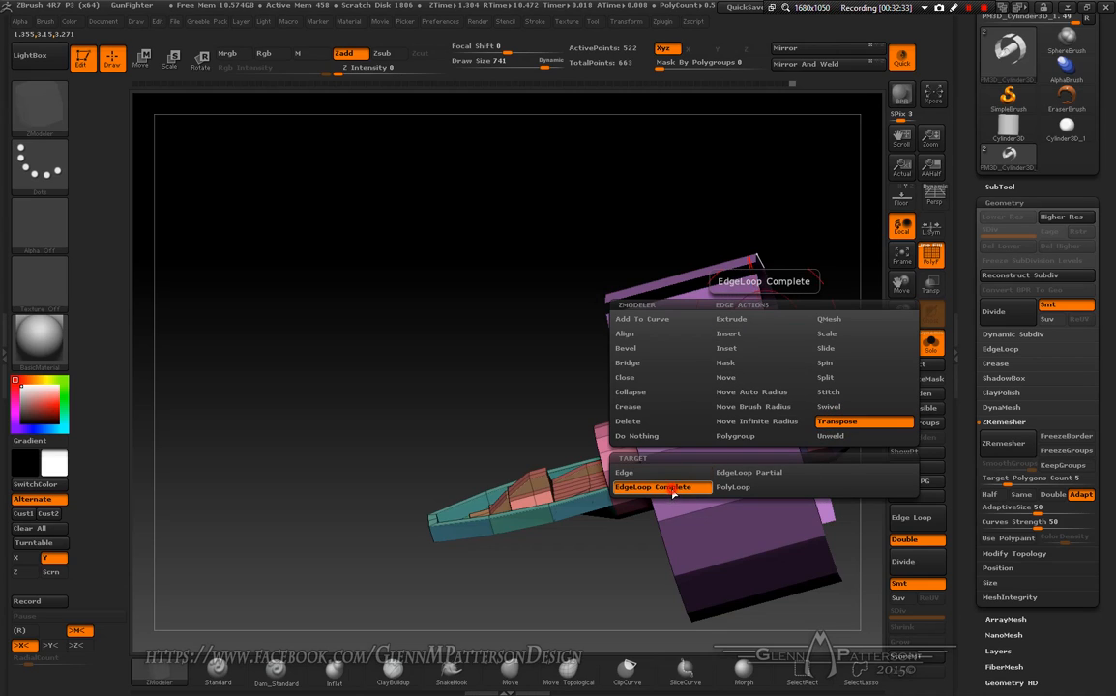
left_click_drag(800, 271, 770, 320)
left_click(763, 329)
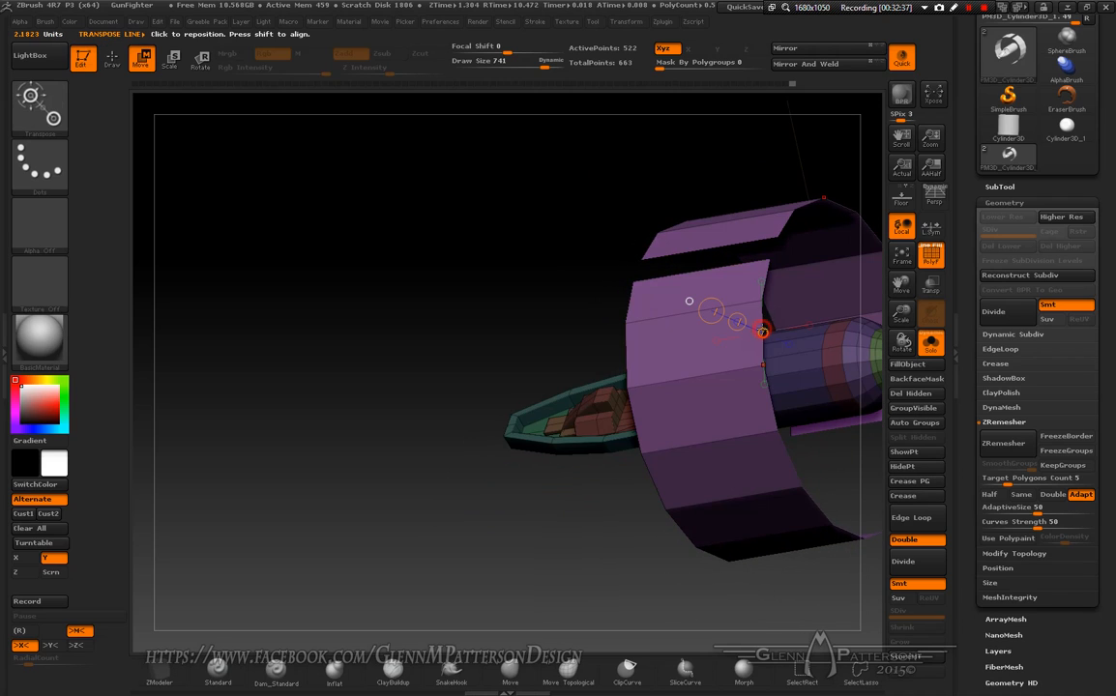
- Align the transpose line with the ship's length, extend the shell's rear edge backward past the exhaust, and clear the mask in Draw mode
right_click_drag(697, 357, 731, 302)
left_click_drag(904, 281, 716, 225)
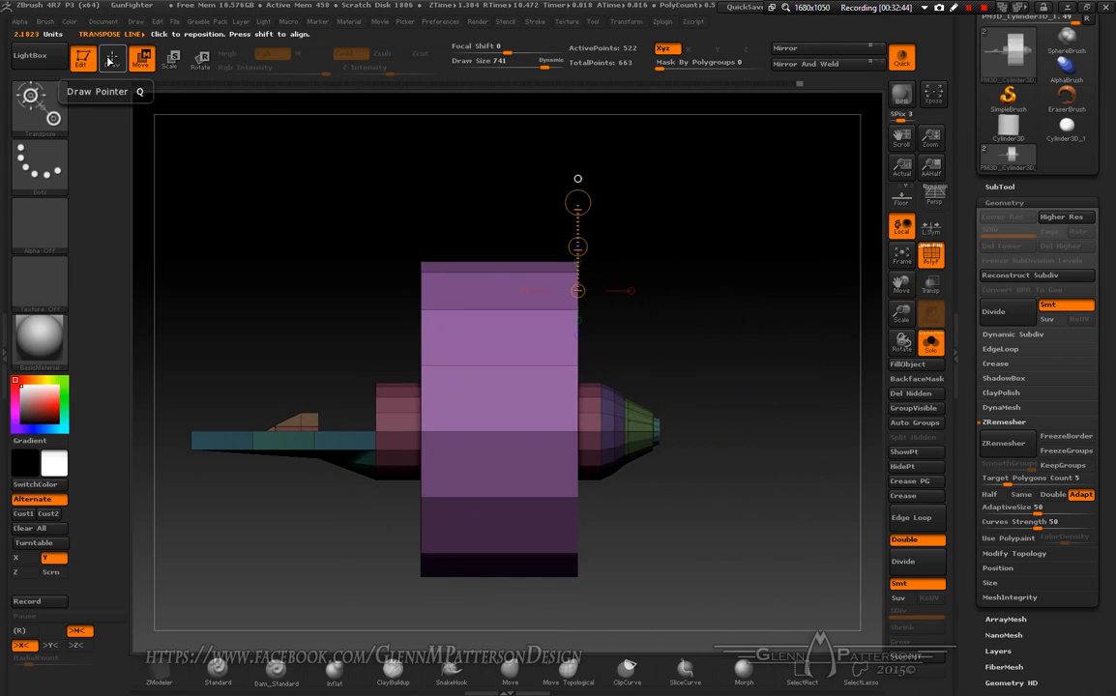
left_click_drag(577, 178, 711, 290, "shift")
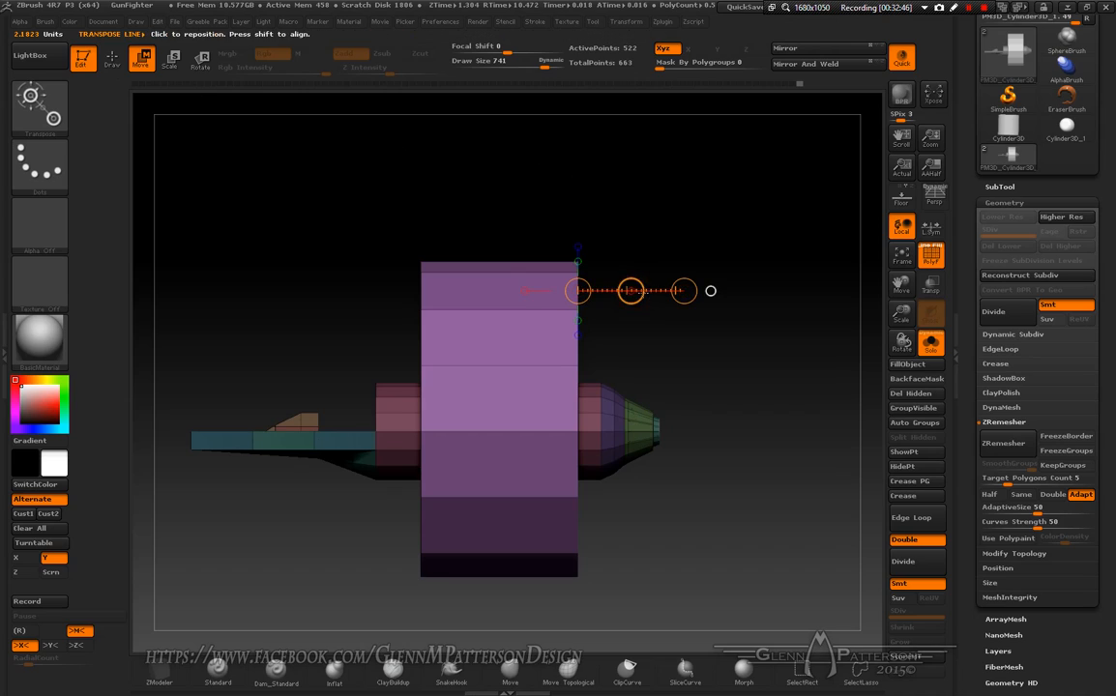
left_click_drag(630, 290, 794, 314)
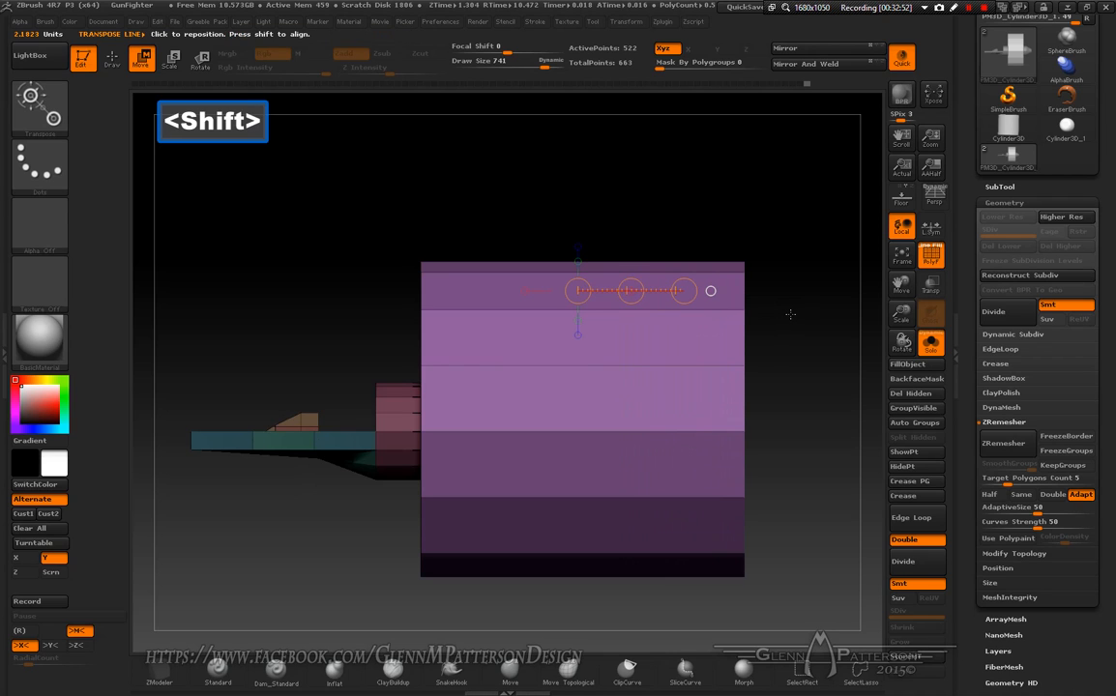
left_click_drag(701, 179, 687, 239)
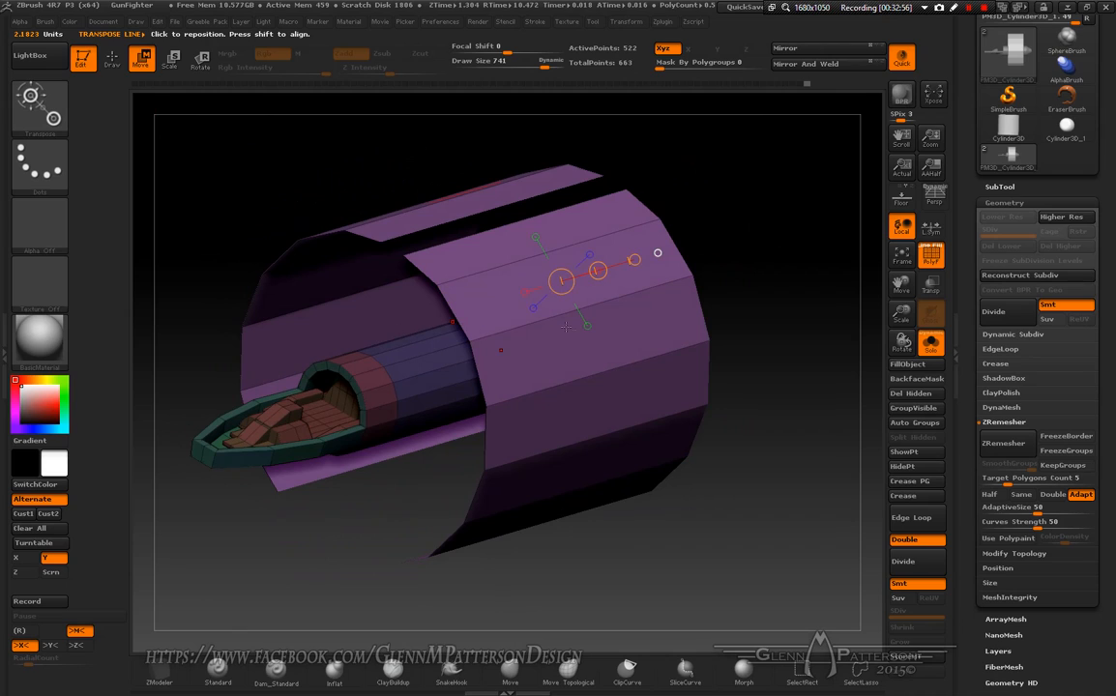
left_click(112, 60)
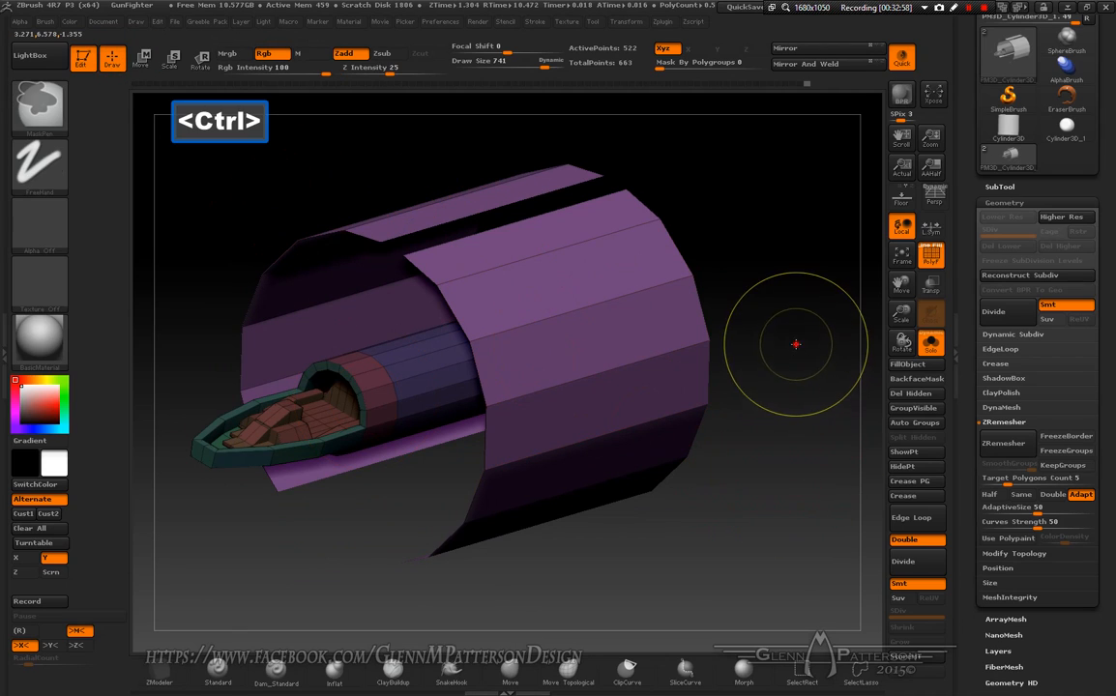
left_click_drag(795, 349, 758, 406, "ctrl")
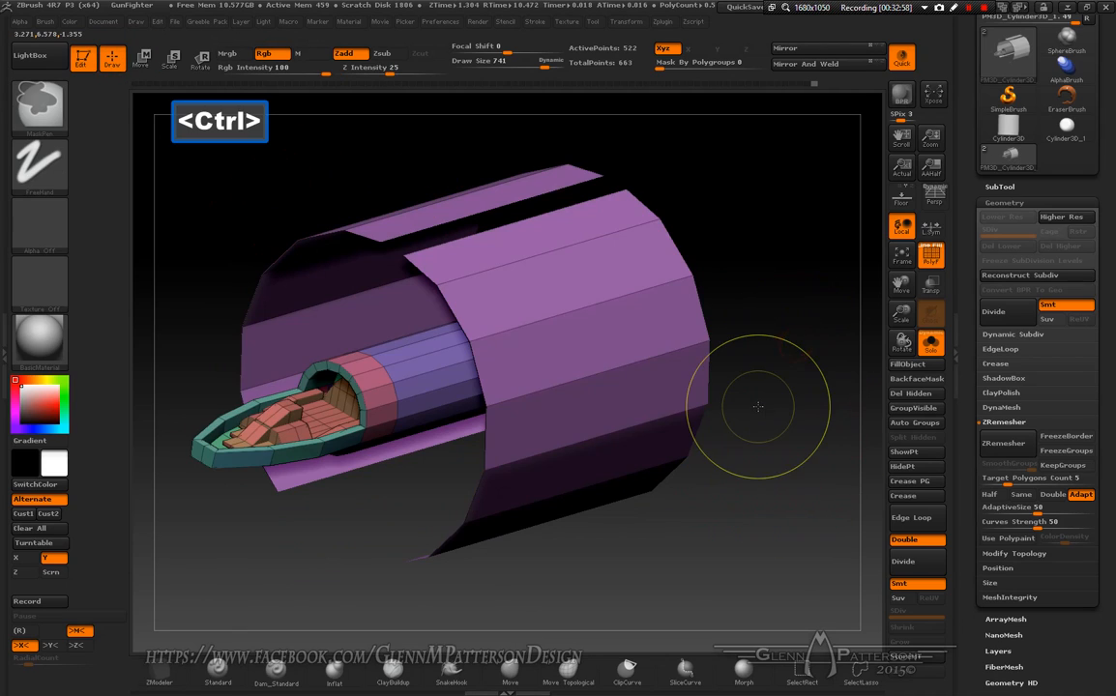
- Transpose the shell's front edge loop forward past the body's front opening, then return to Draw mode and clear the mask
left_click(461, 310)
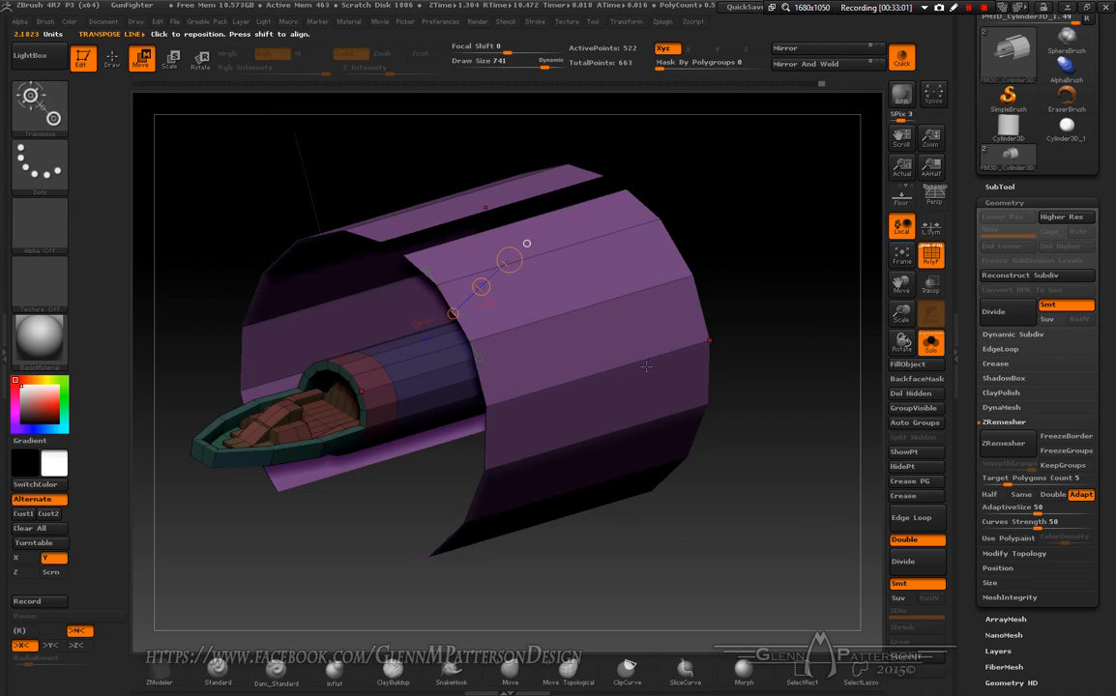
right_click_drag(623, 358, 599, 327, "shift")
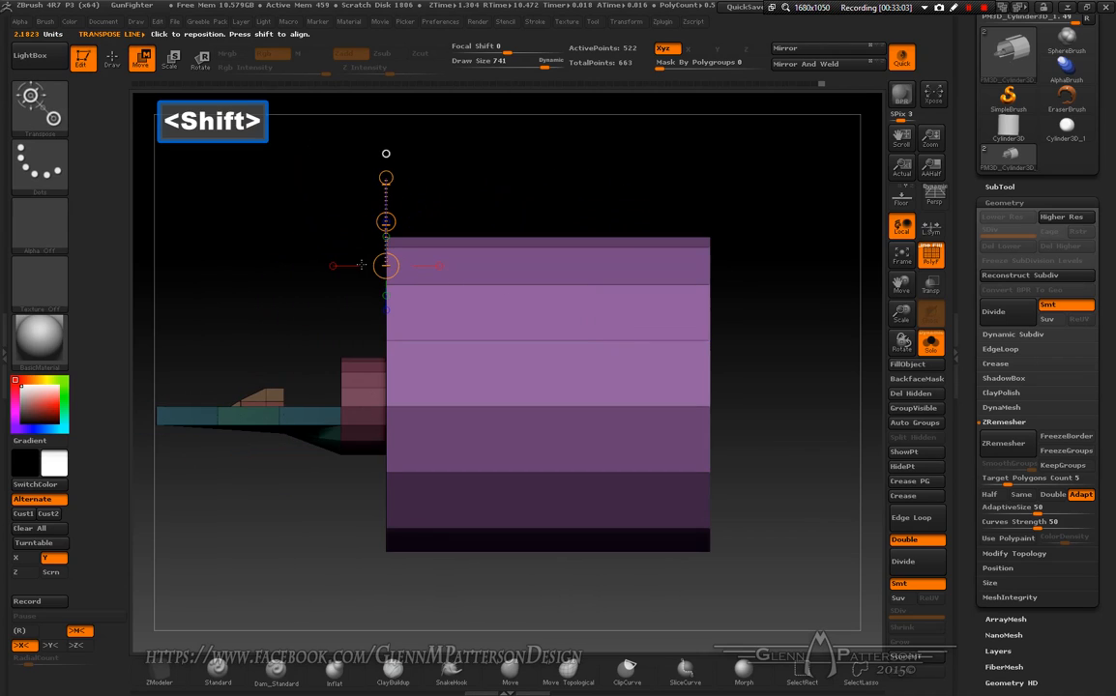
left_click(332, 266)
left_click_drag(332, 265, 257, 268)
left_click_drag(217, 321, 363, 473)
left_click_drag(760, 547, 788, 578)
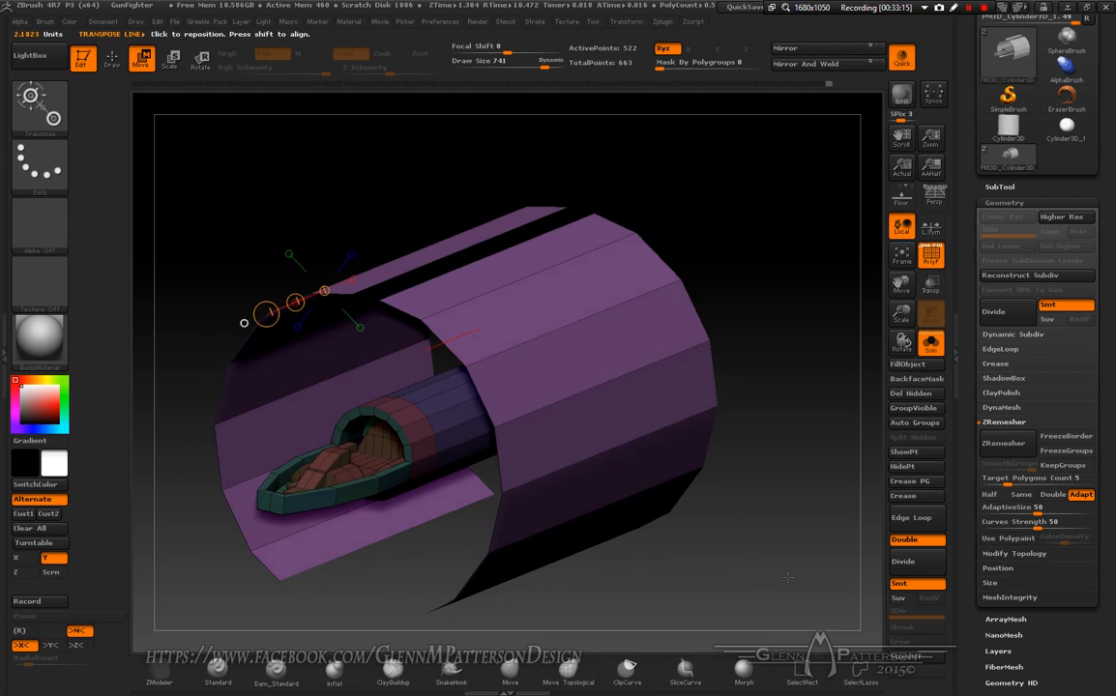
left_click(112, 58)
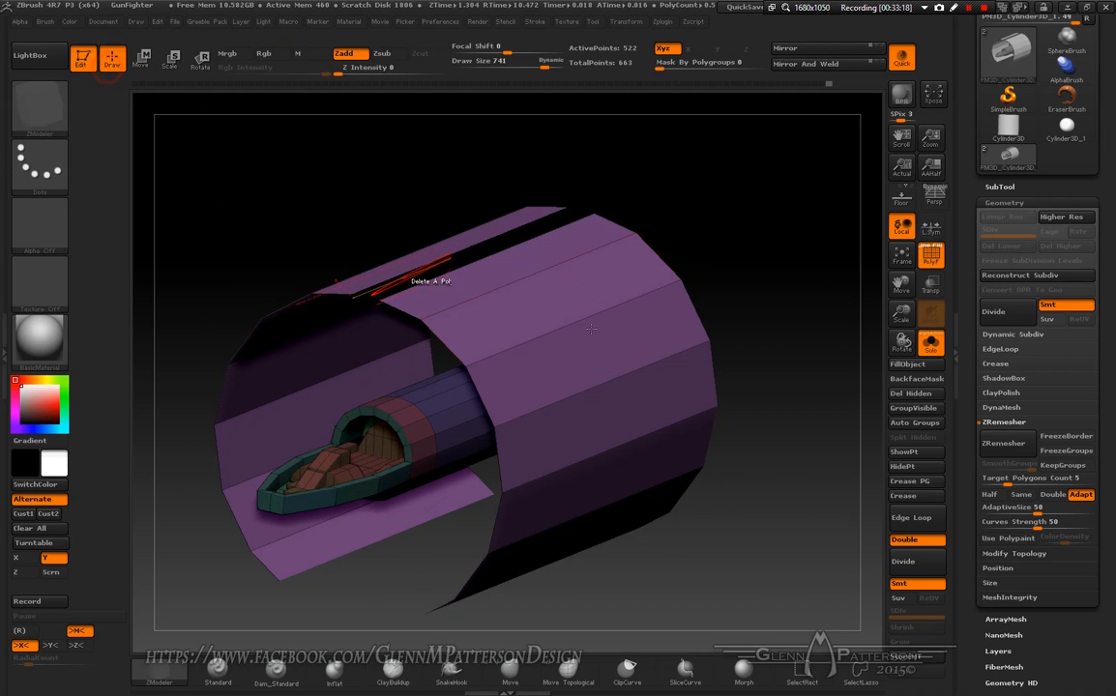
left_click_drag(759, 253, 802, 198, "ctrl")
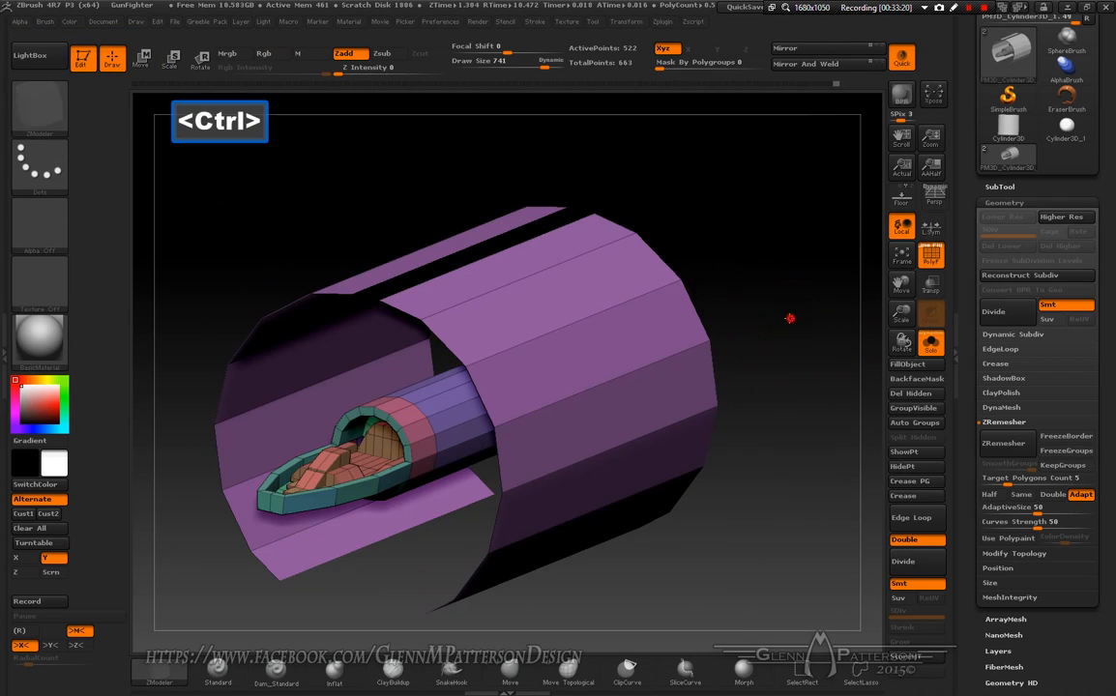
- Switch the edge action back to Insert and add three edge loops around the shell, two toward its front and one toward its rear
left_click_drag(766, 285, 771, 320)
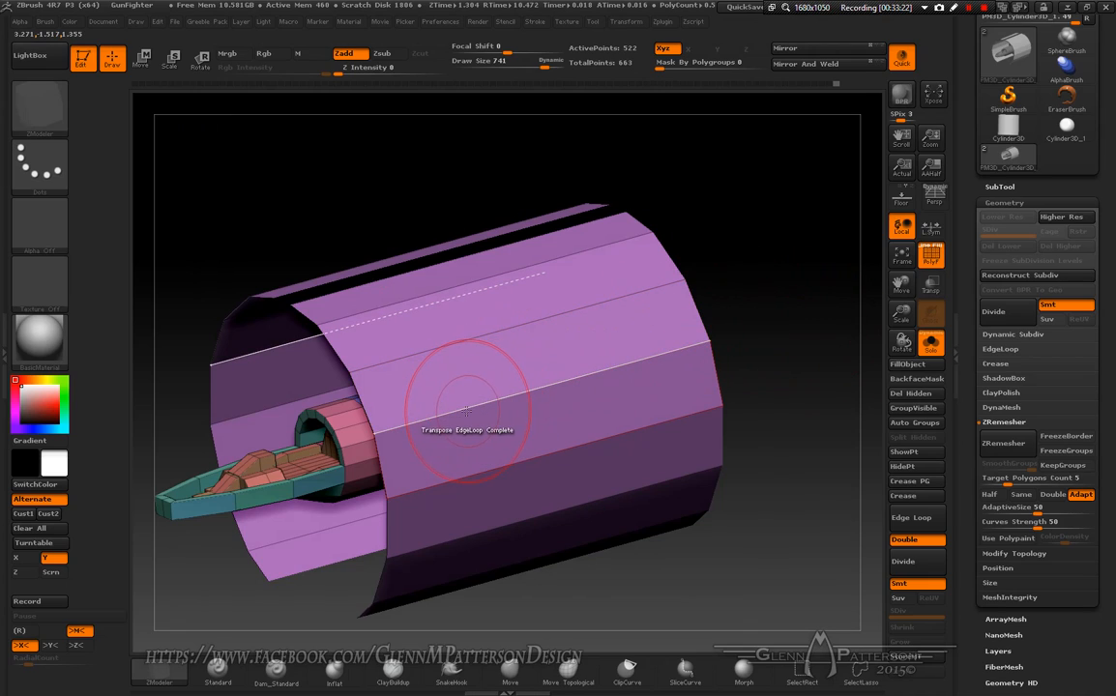
key("space")
left_click(430, 334)
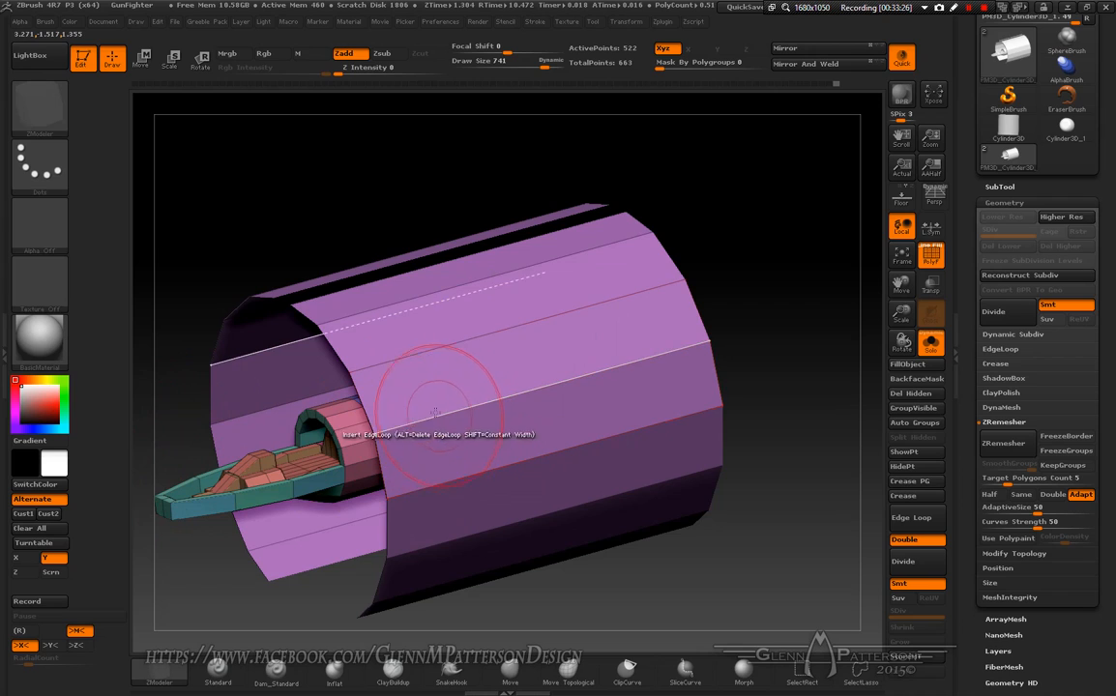
left_click_drag(428, 456, 480, 426)
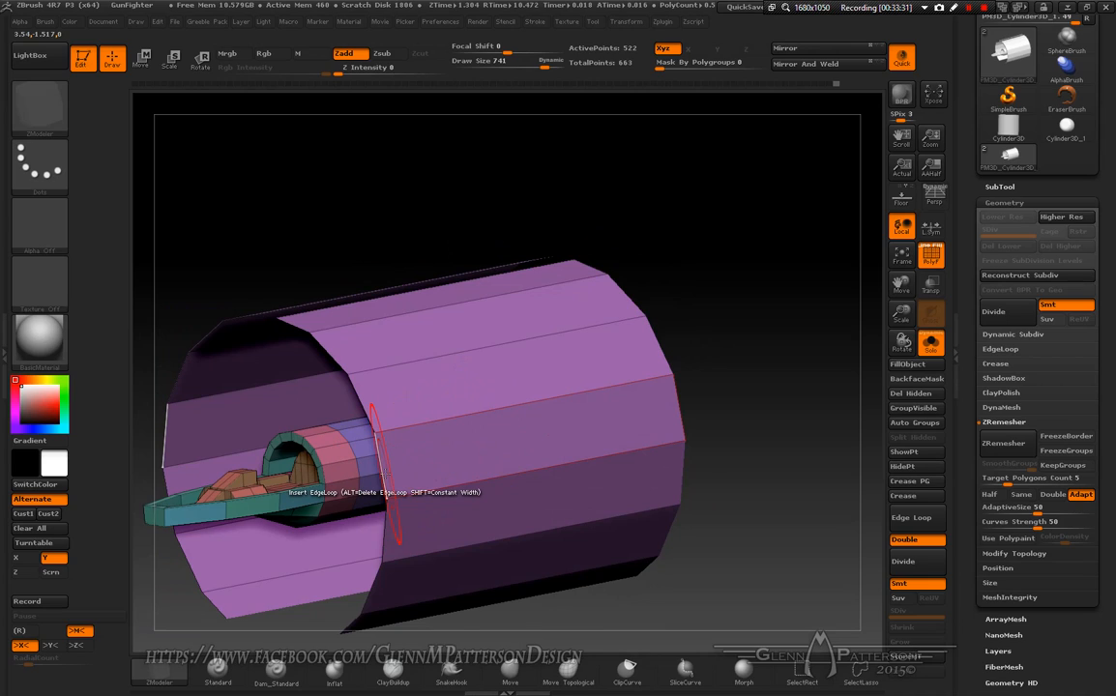
left_click(421, 423)
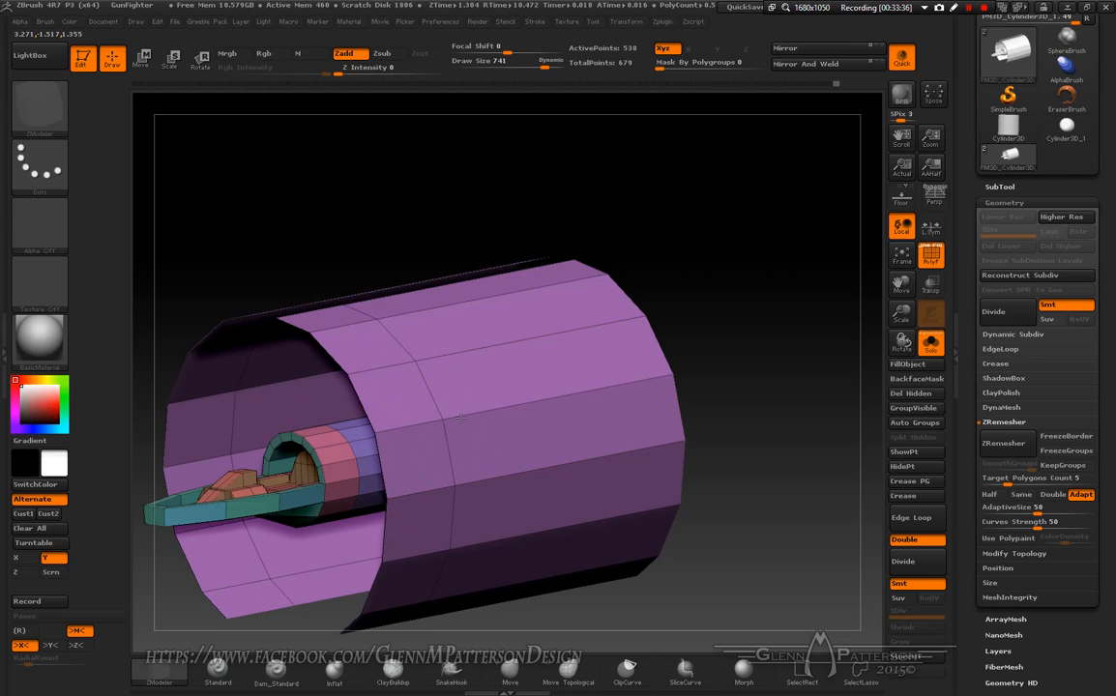
left_click(604, 389)
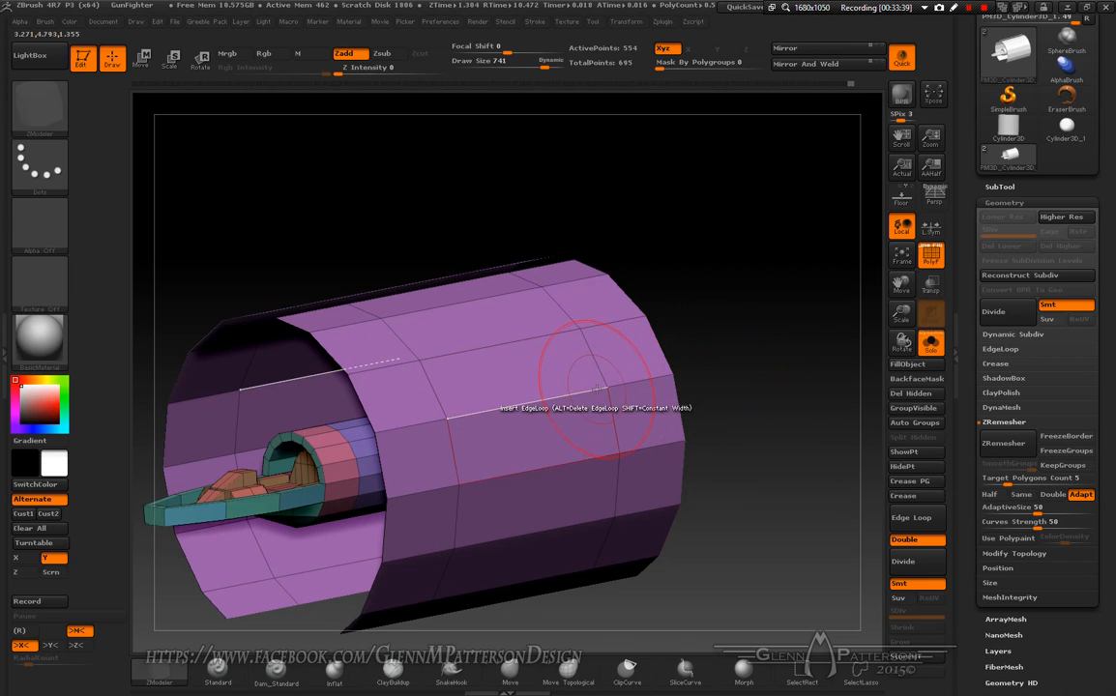
right_click_drag(586, 445, 539, 452)
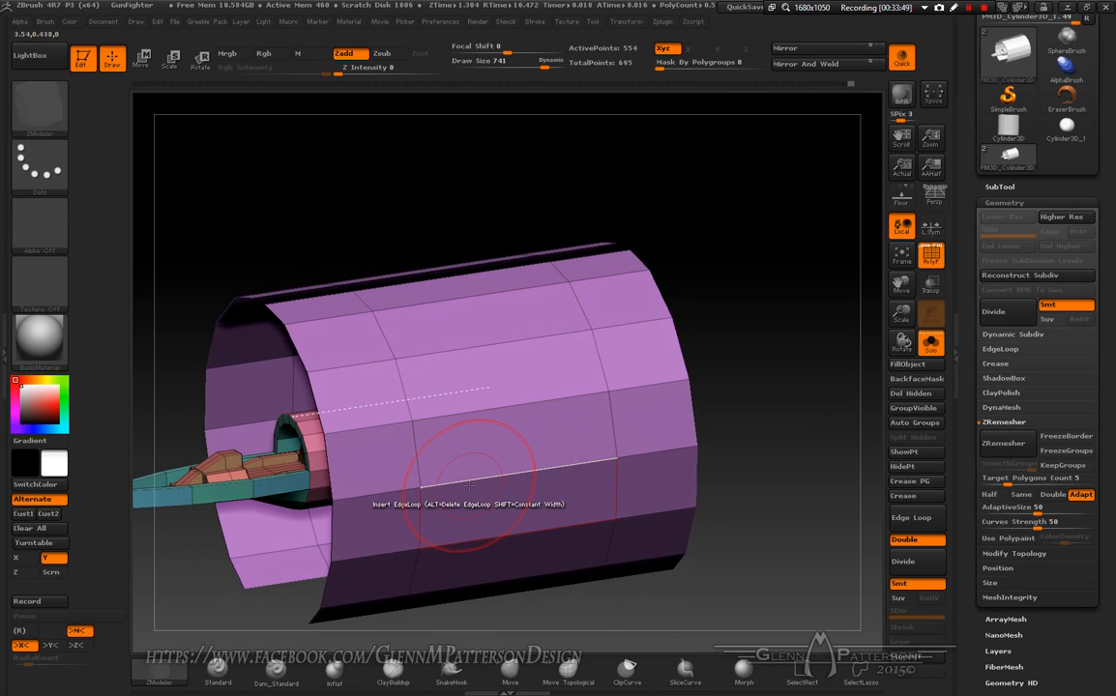
left_click(365, 430)
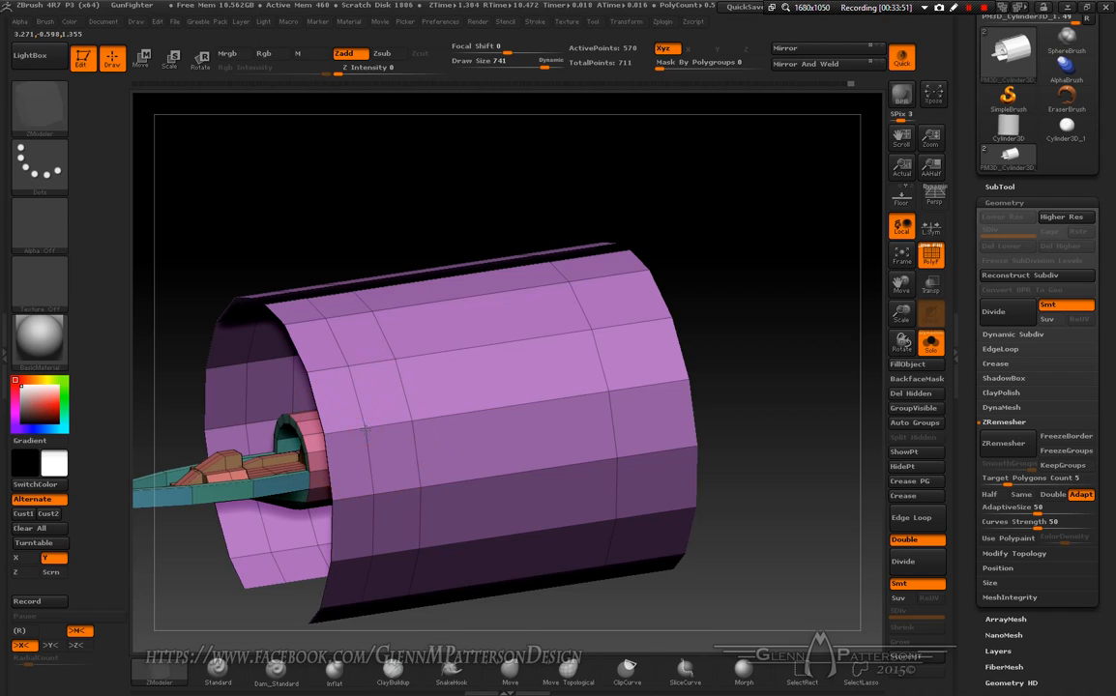
- Delete the front side polygons of the shell back to the second edge loop, cutting a notch beside the cockpit
mouse_move(523, 462)
right_mouse_down()
mouse_move(553, 461)
mouse_move(540, 447)
right_mouse_up()
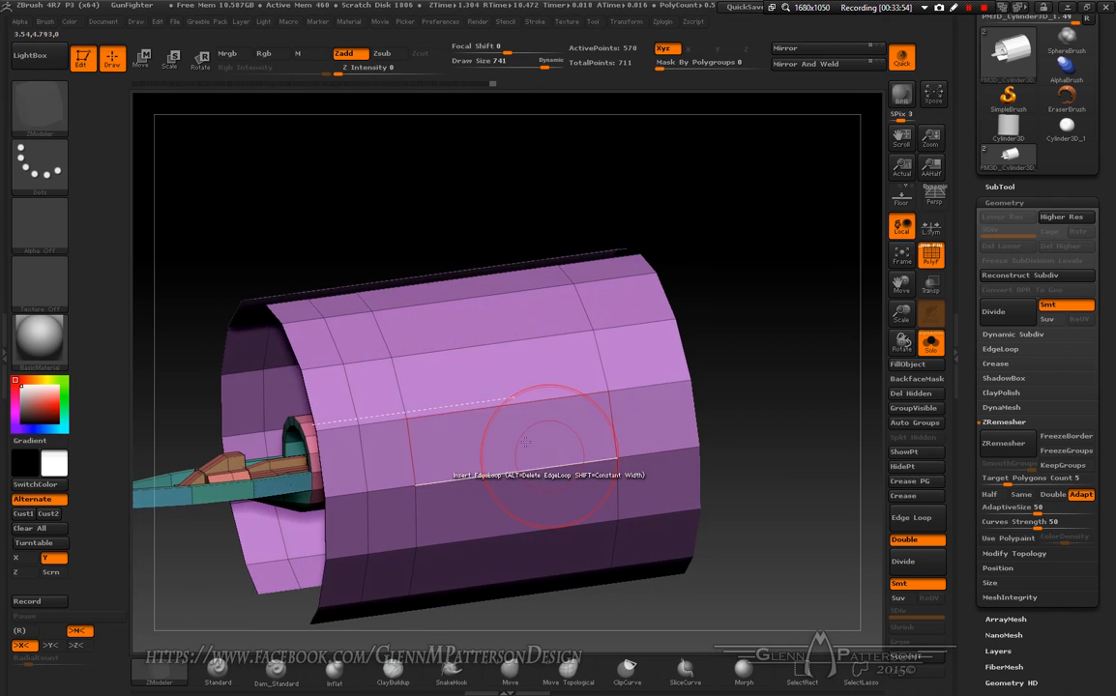
left_click(353, 489)
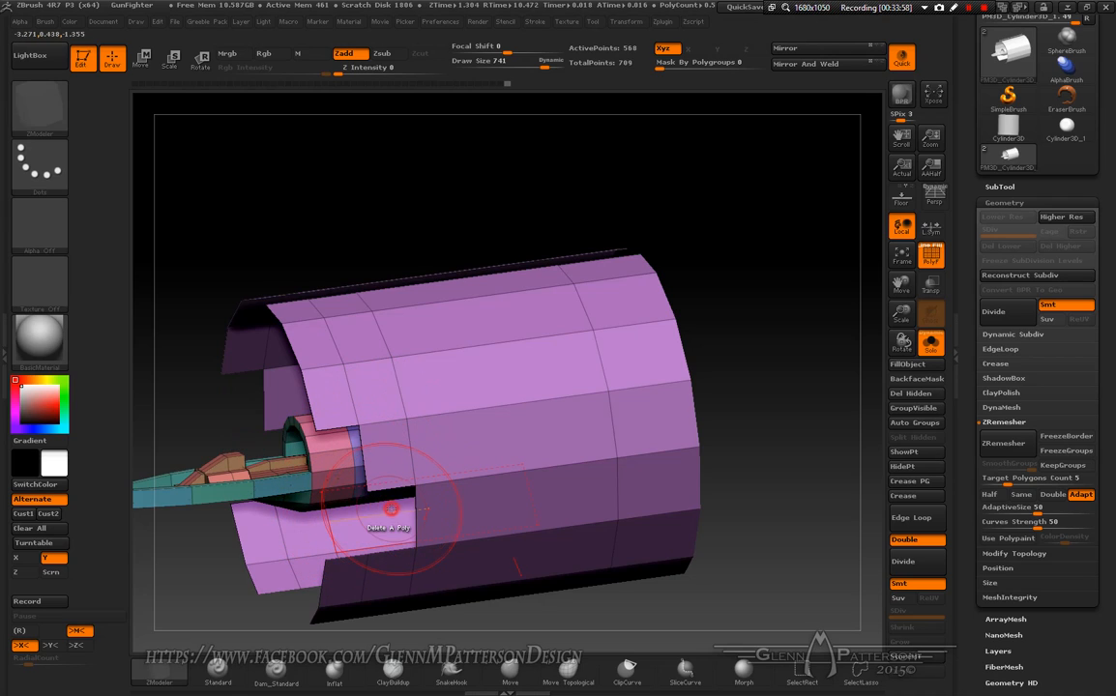
left_click(388, 448)
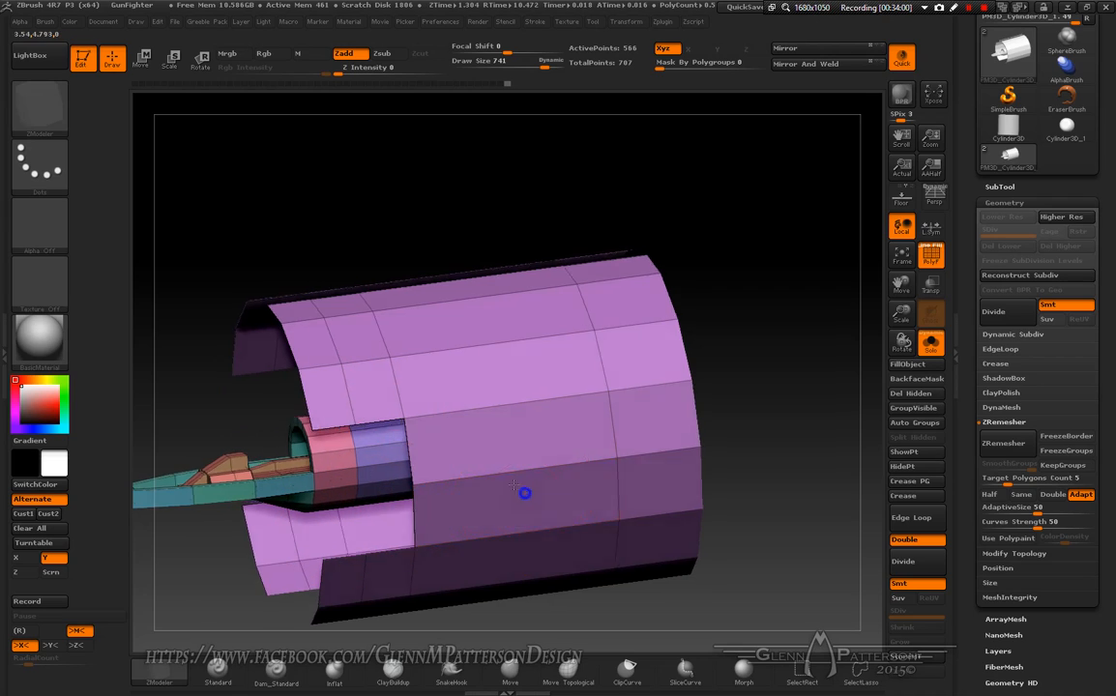
left_click_drag(696, 454, 743, 423)
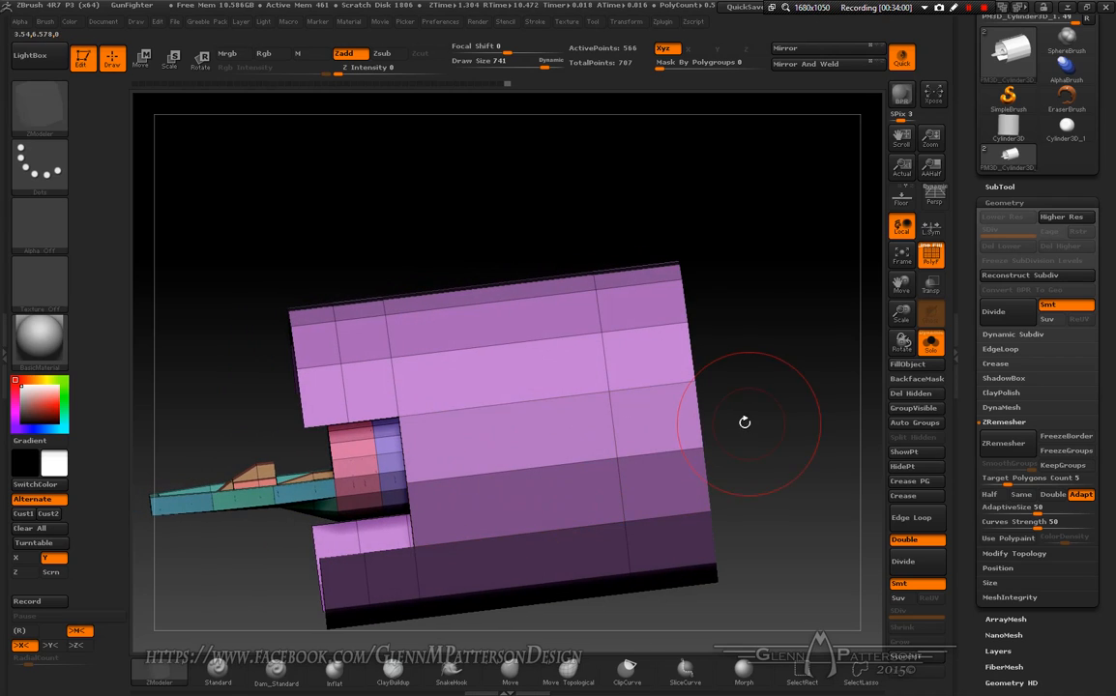
- Delete the rear side polygons of the shell, cutting a notch that matches the one beside the cockpit
left_click(657, 474)
left_click_drag(718, 468, 743, 472)
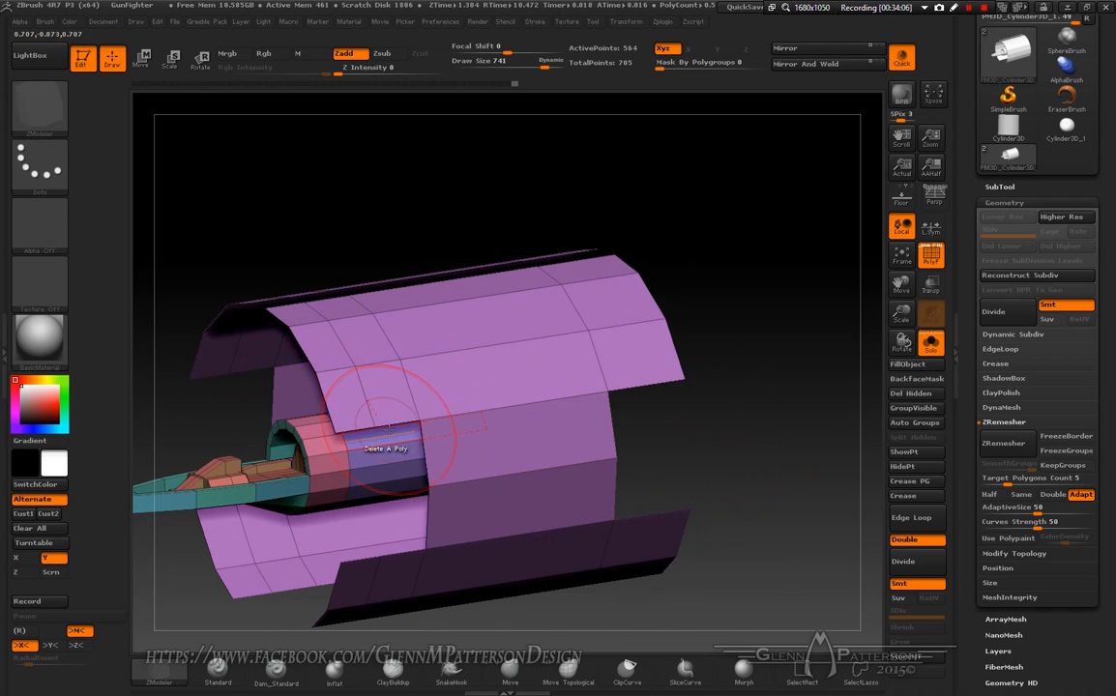
mouse_move(416, 398)
right_mouse_down()
mouse_move(449, 410)
mouse_move(414, 408)
right_mouse_up()
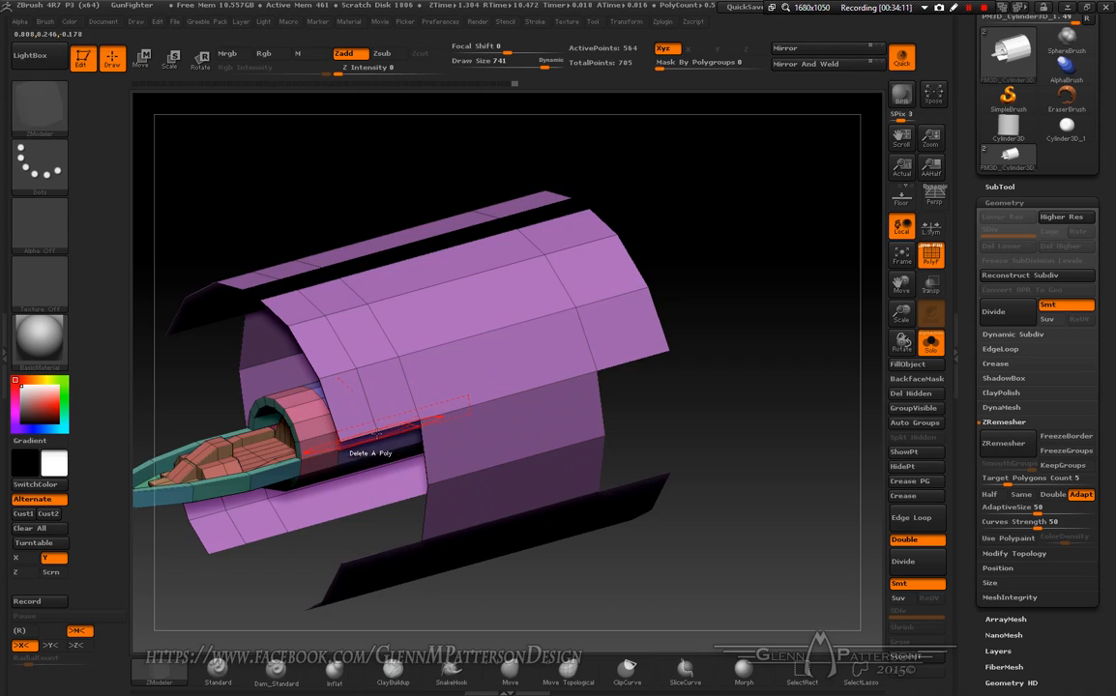
- With the Slide point action and a draw size of 126, slide the upper side panel's lower corner points inward to angle the notches
key("space")
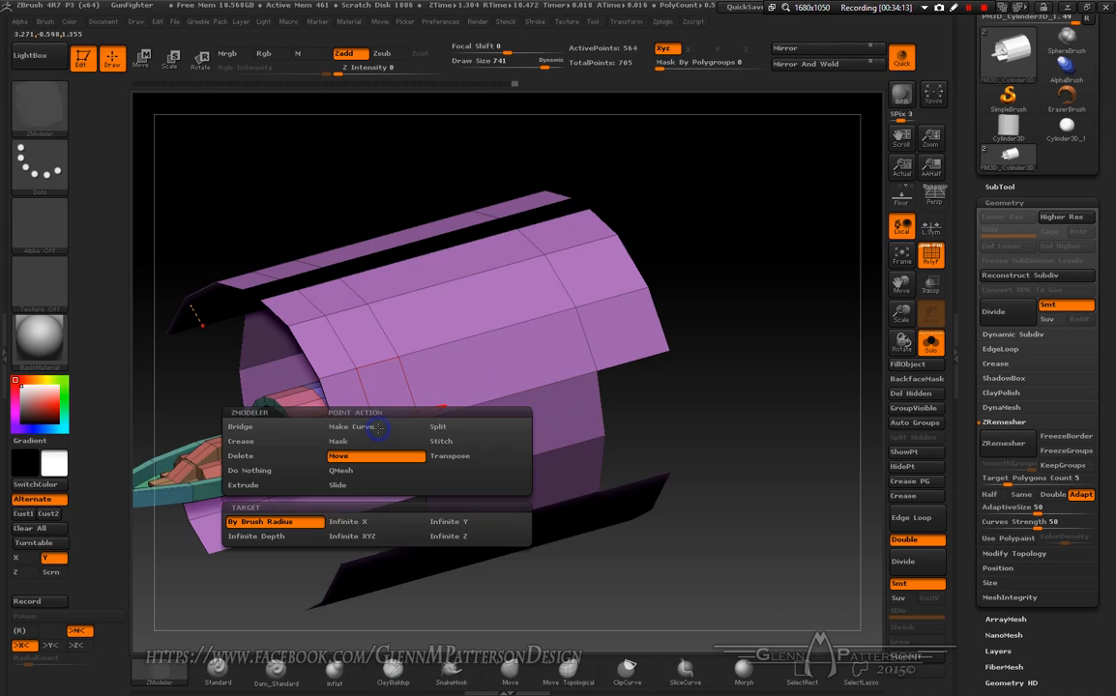
left_click(347, 489)
mouse_move(735, 368)
left_mouse_down()
mouse_move(677, 387)
mouse_move(726, 373)
left_mouse_up()
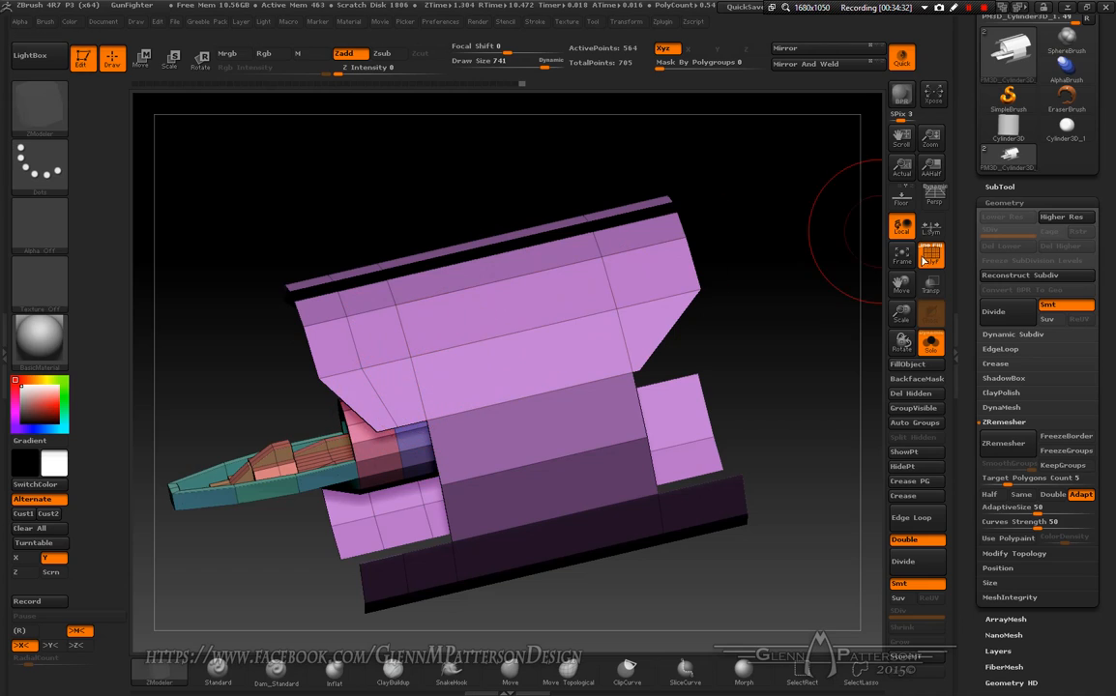
key("space")
left_click_drag(769, 289, 737, 290)
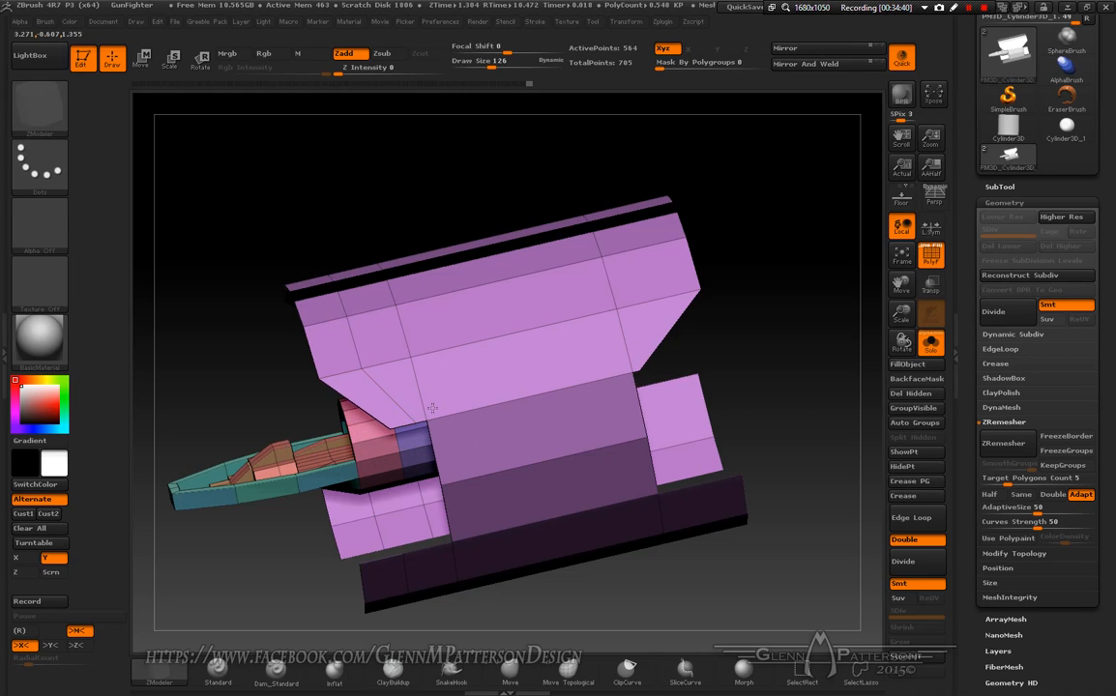
- Slide the lower side panel's front and rear corner points inward so its ends taper like the upper panel
right_click_drag(509, 451, 507, 405)
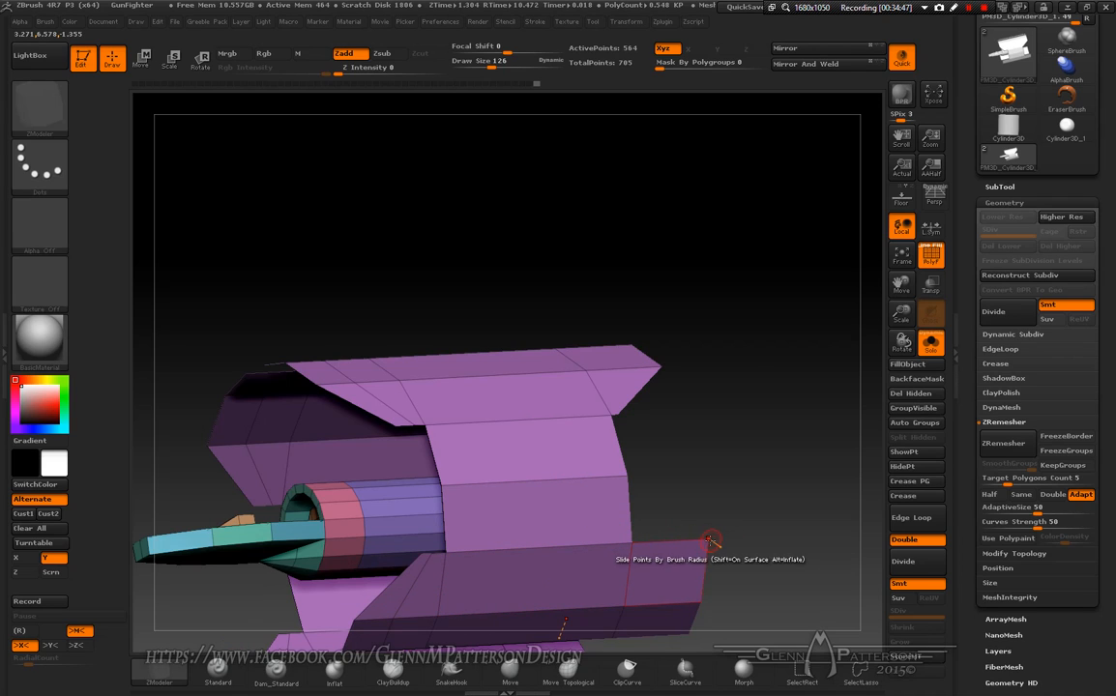
left_click_drag(596, 567, 711, 548)
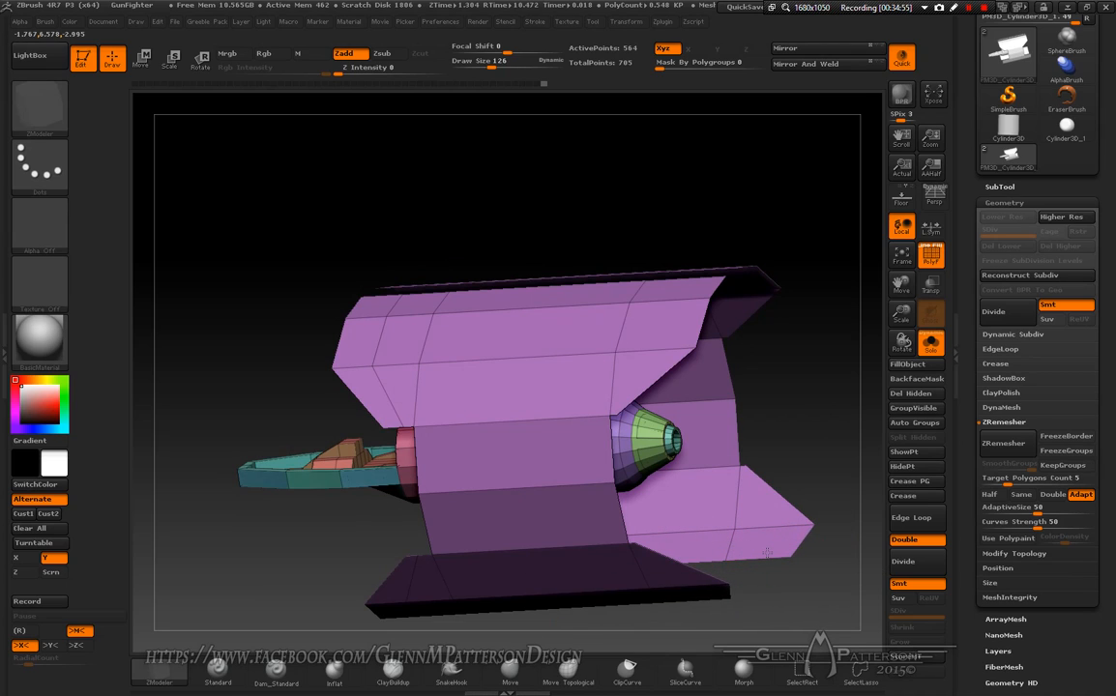
left_click_drag(718, 528, 751, 529)
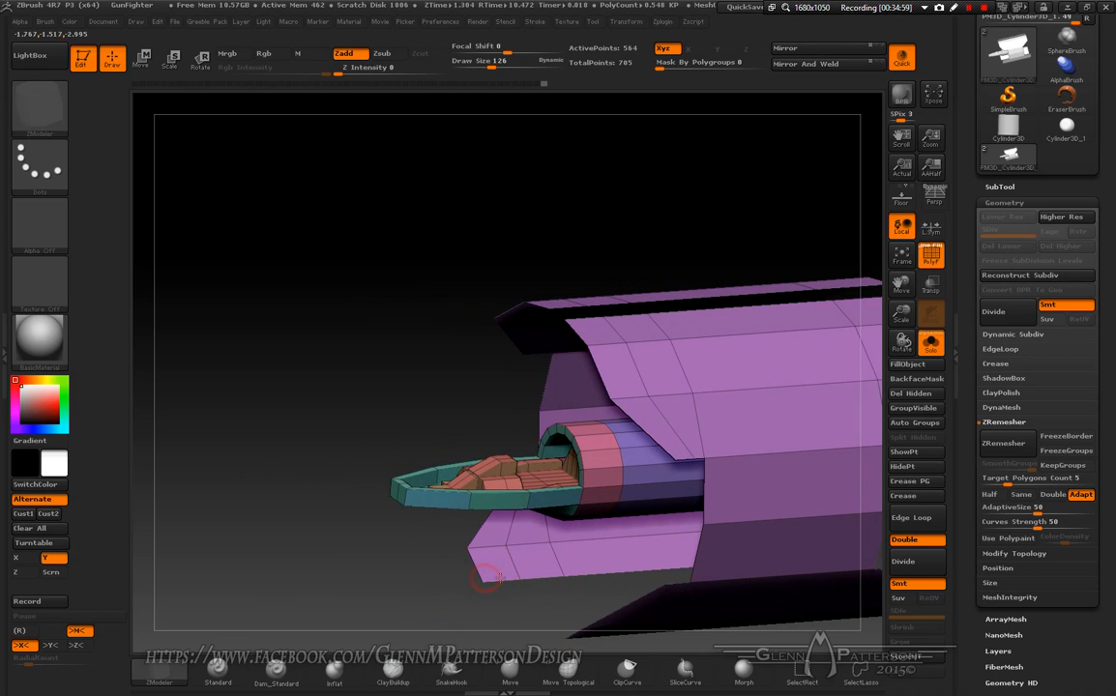
right_click_drag(692, 508, 726, 512)
right_click_drag(875, 274, 699, 509)
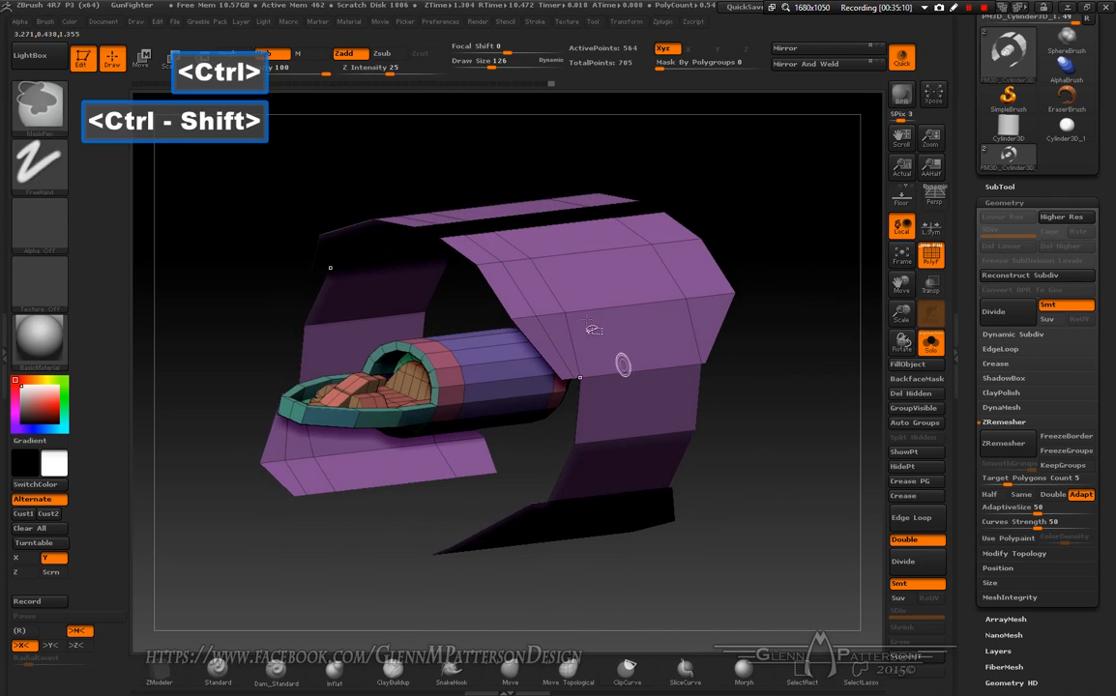
- Isolate the outer shell polygroup, mask it, show the whole ship and invert the mask so only the shell stays editable
left_click(513, 281, "ctrl+shift")
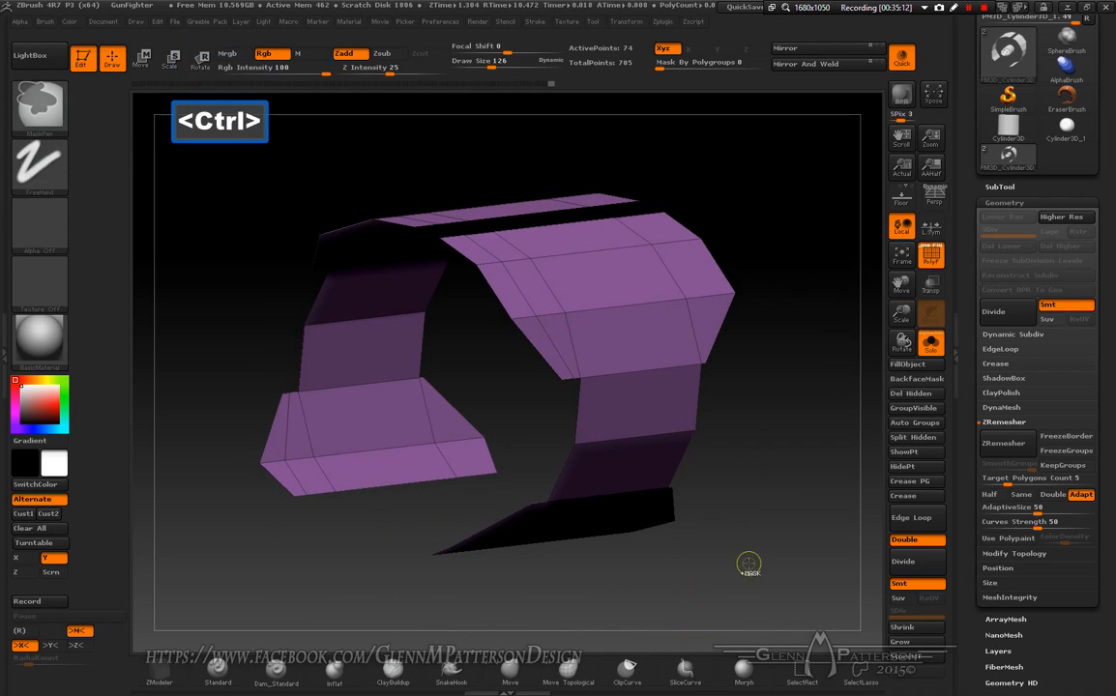
left_click(748, 565, "ctrl")
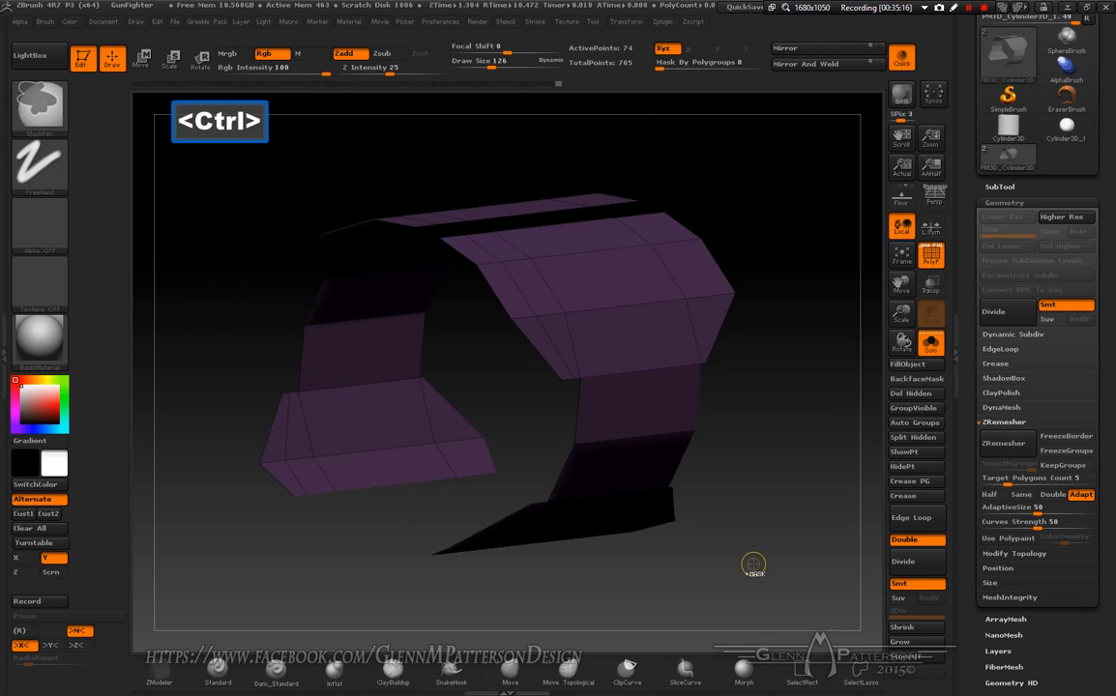
left_click(751, 565, "ctrl+shift")
left_click(751, 567, "ctrl")
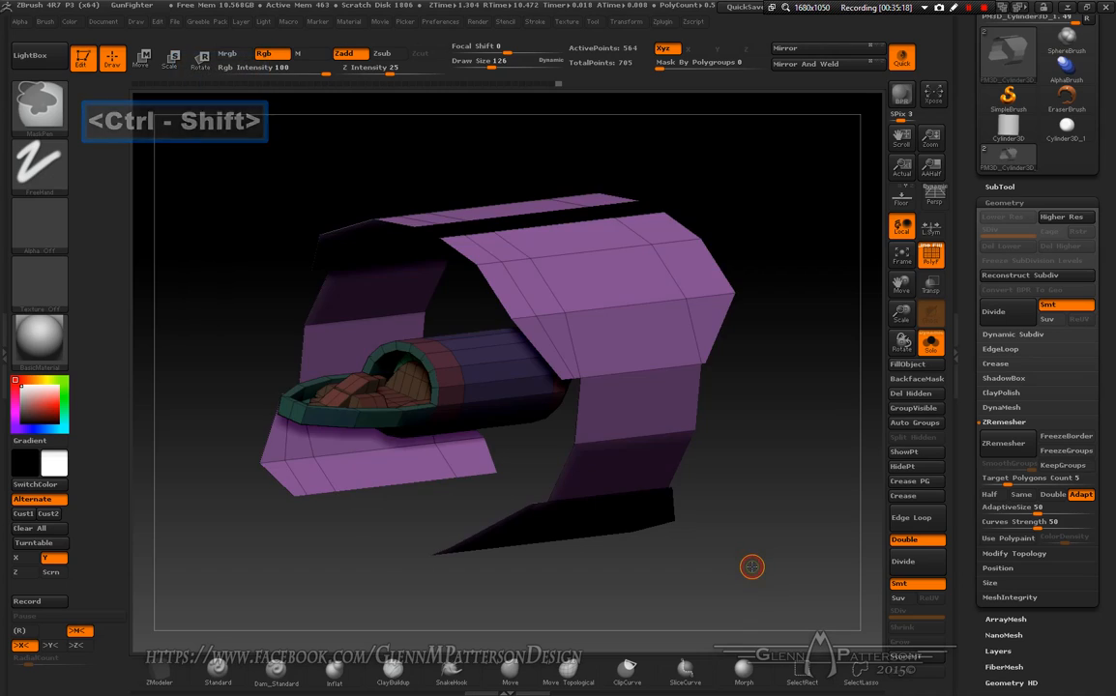
left_click_drag(743, 572, 756, 572)
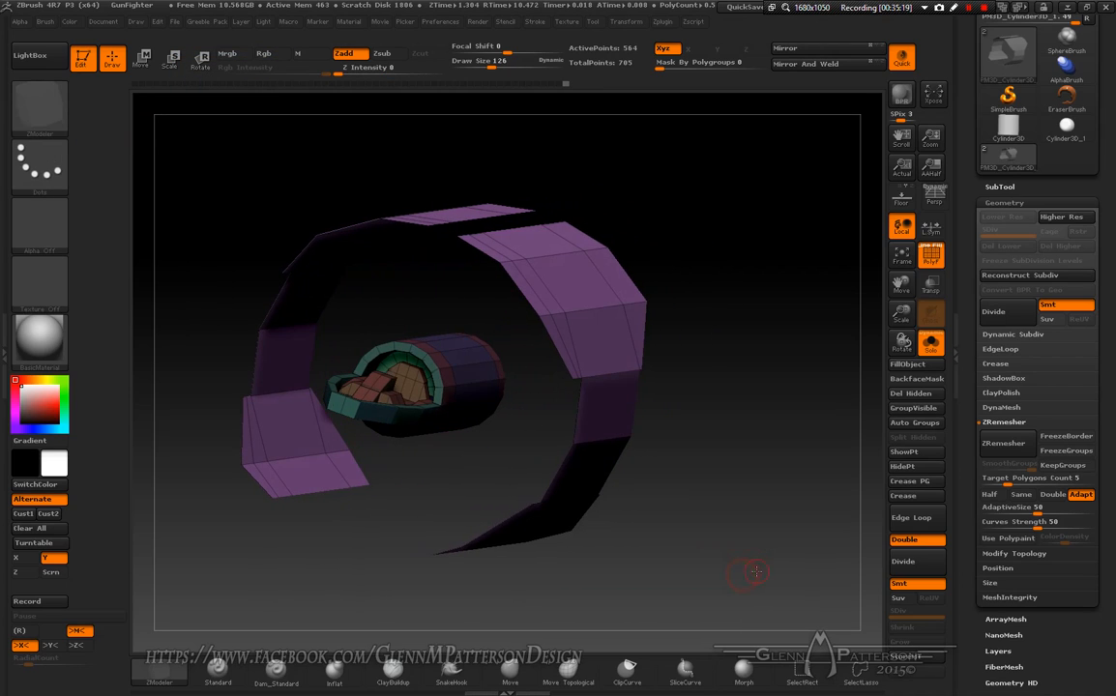
left_click(172, 59)
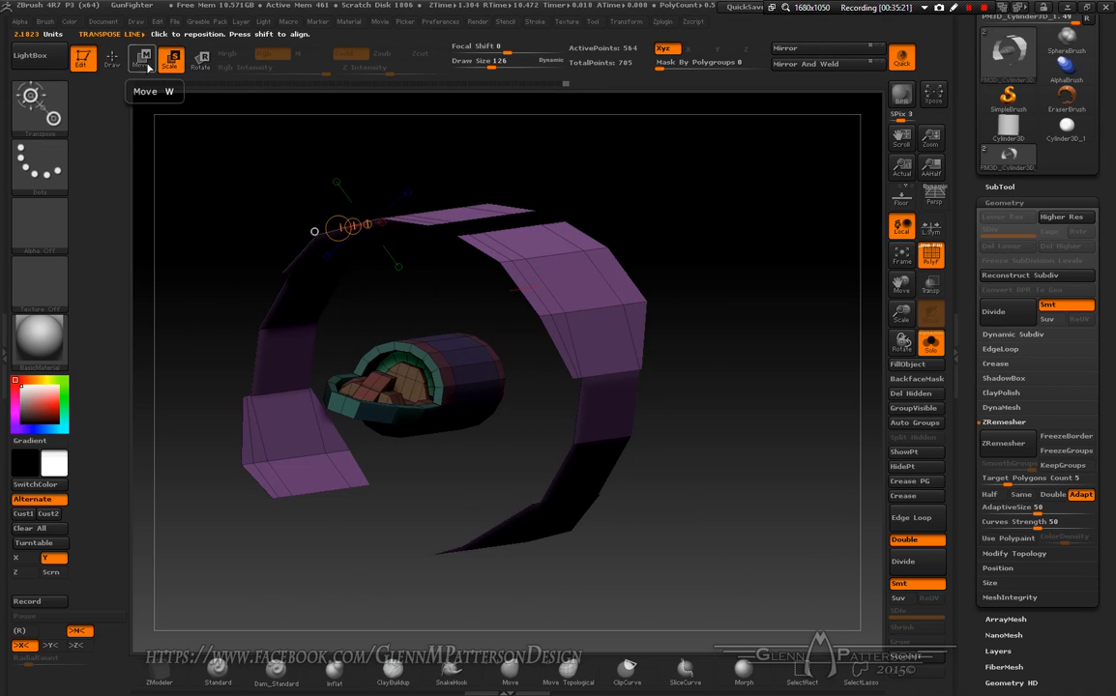
left_click(143, 62)
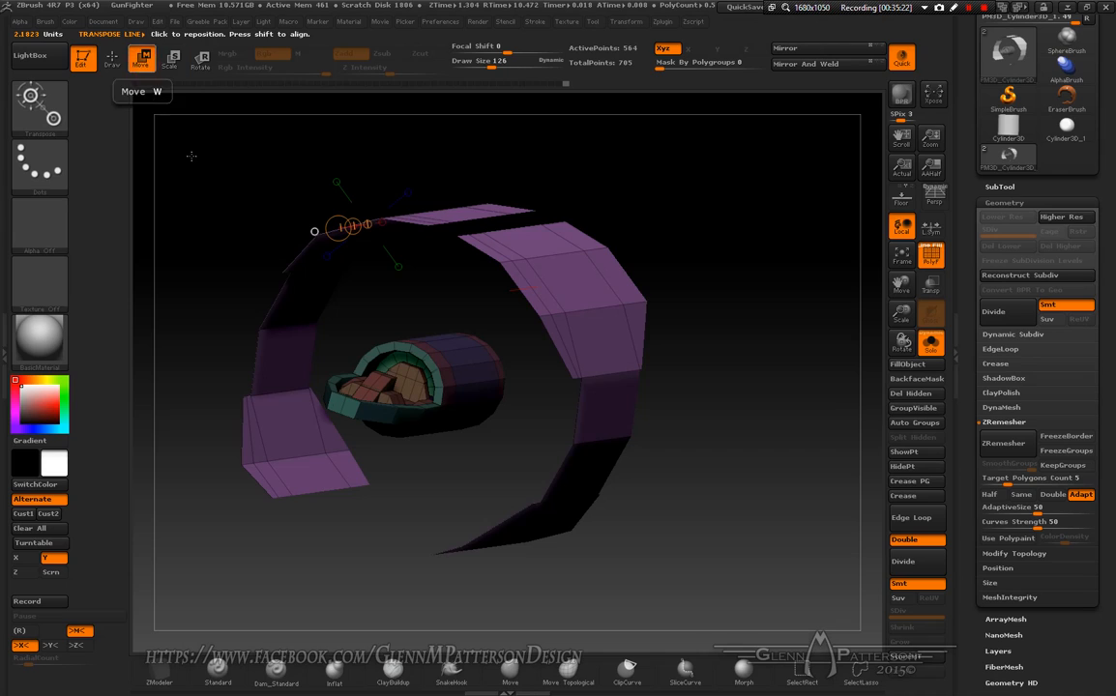
left_click(314, 232)
left_click_drag(609, 600, 681, 593)
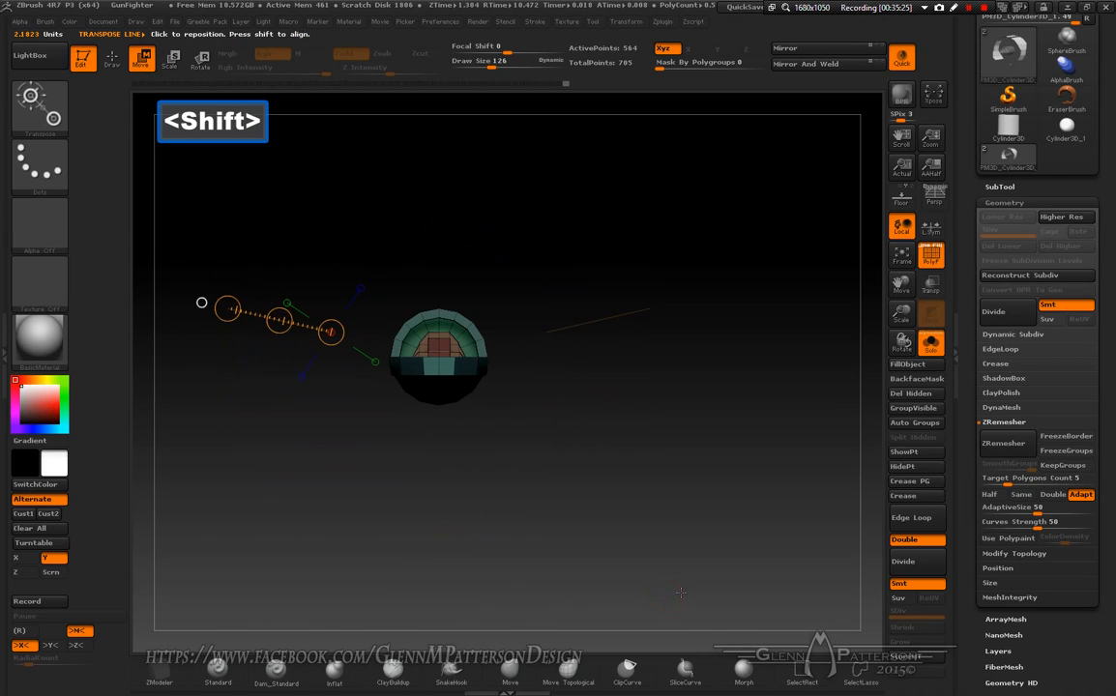
left_click_drag(710, 476, 709, 473)
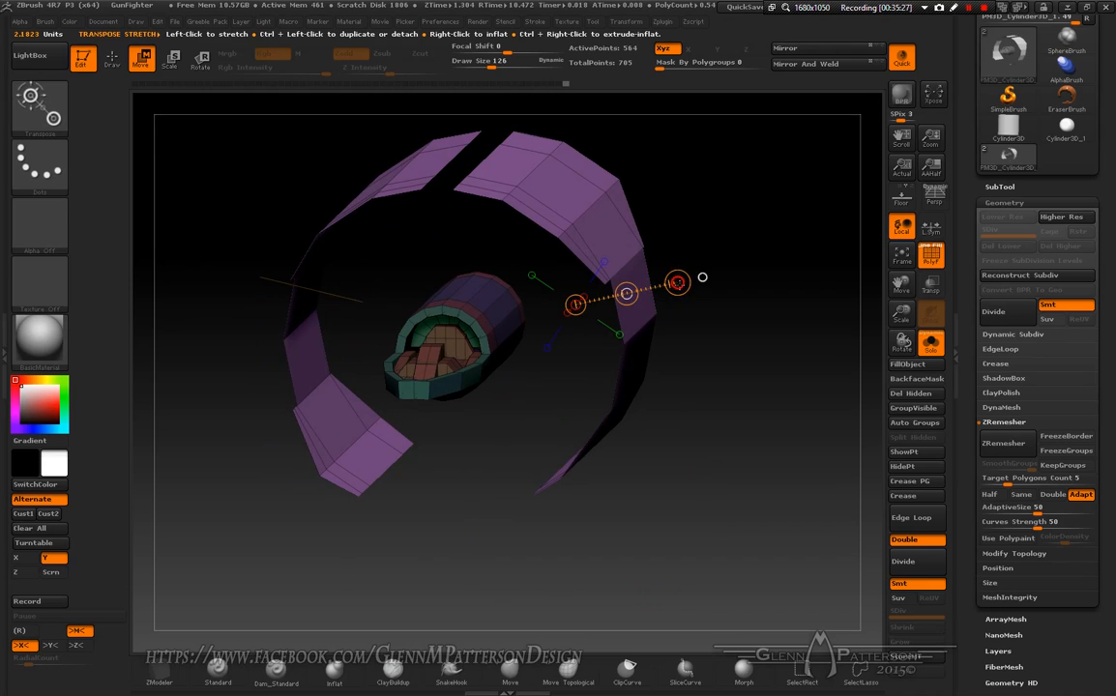
mouse_move(677, 281)
left_mouse_down()
mouse_move(696, 279)
mouse_move(657, 287)
left_mouse_up()
key("ctrl+z")
mouse_move(765, 565)
left_mouse_down()
mouse_move(677, 542)
mouse_move(767, 561)
left_mouse_up()
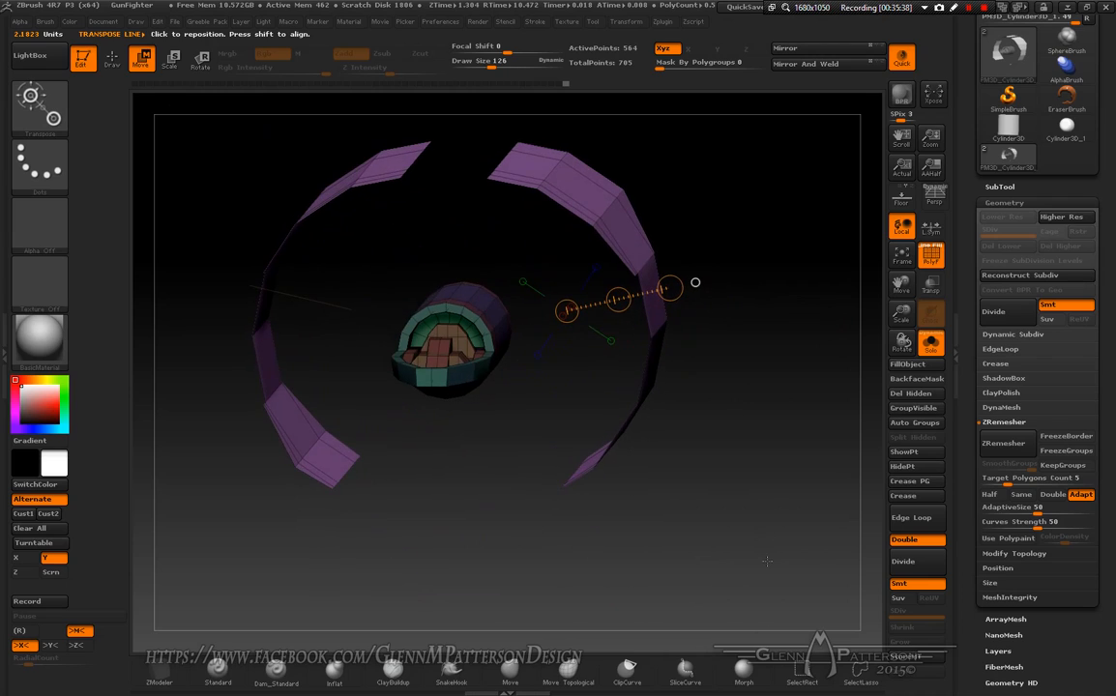
- Scale the outer shell down around the ship's body with the transpose line, return to Draw mode and clear the mask
left_click(169, 59)
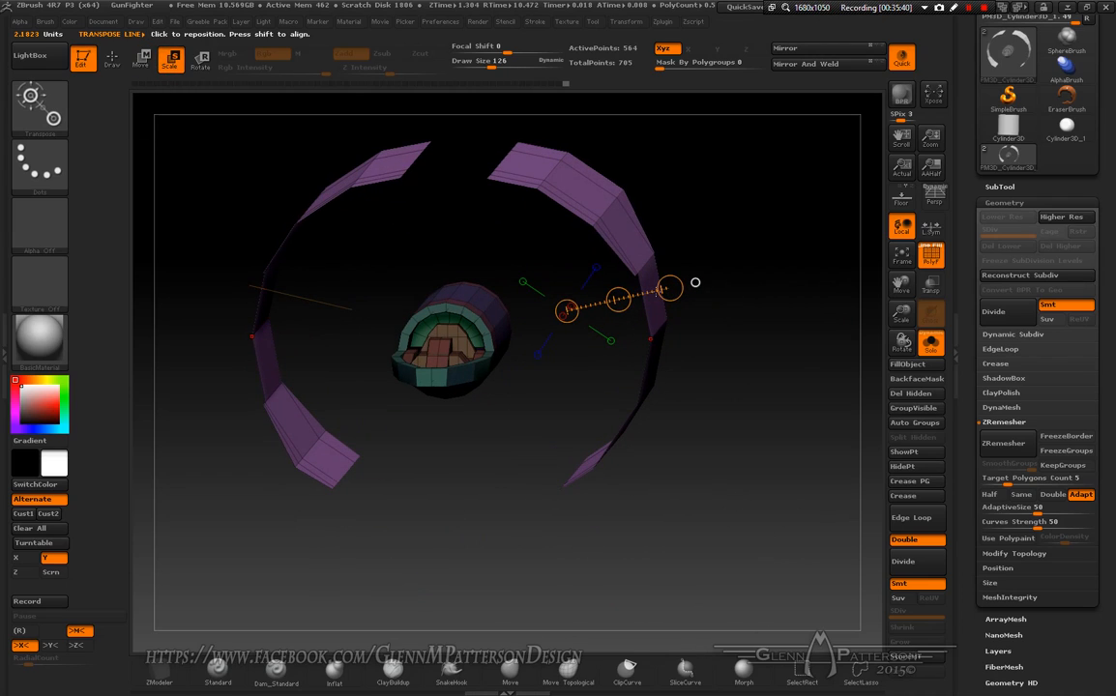
left_click_drag(670, 288, 504, 305)
left_click_drag(670, 288, 570, 307)
left_click_drag(713, 418, 721, 254)
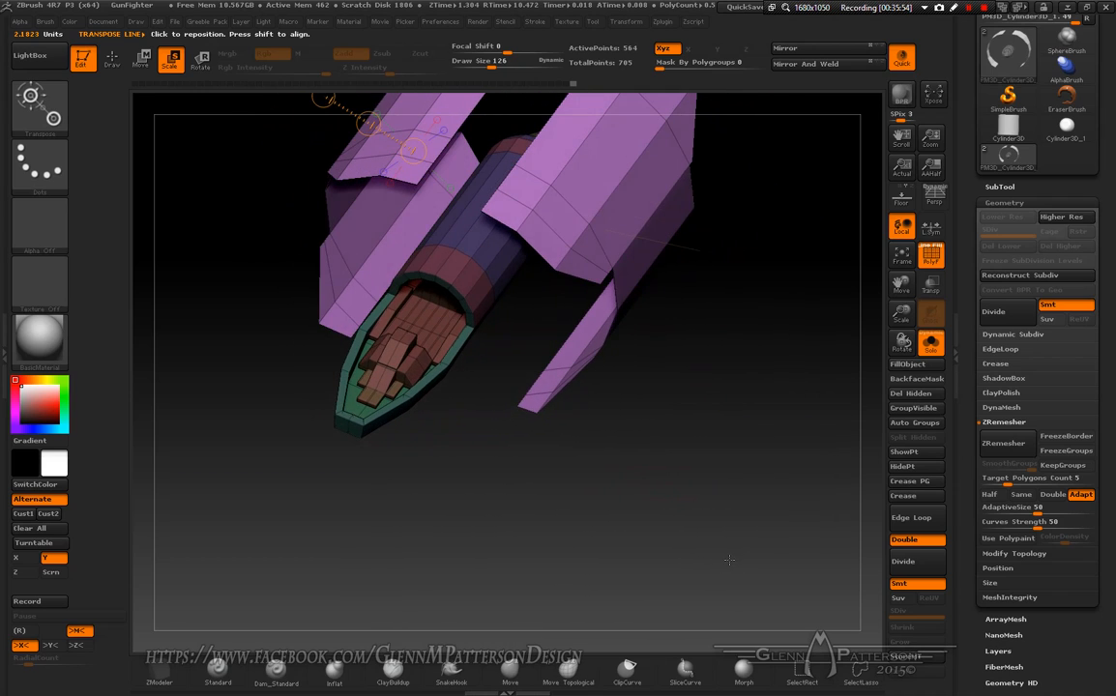
left_click(113, 58)
key("ctrl")
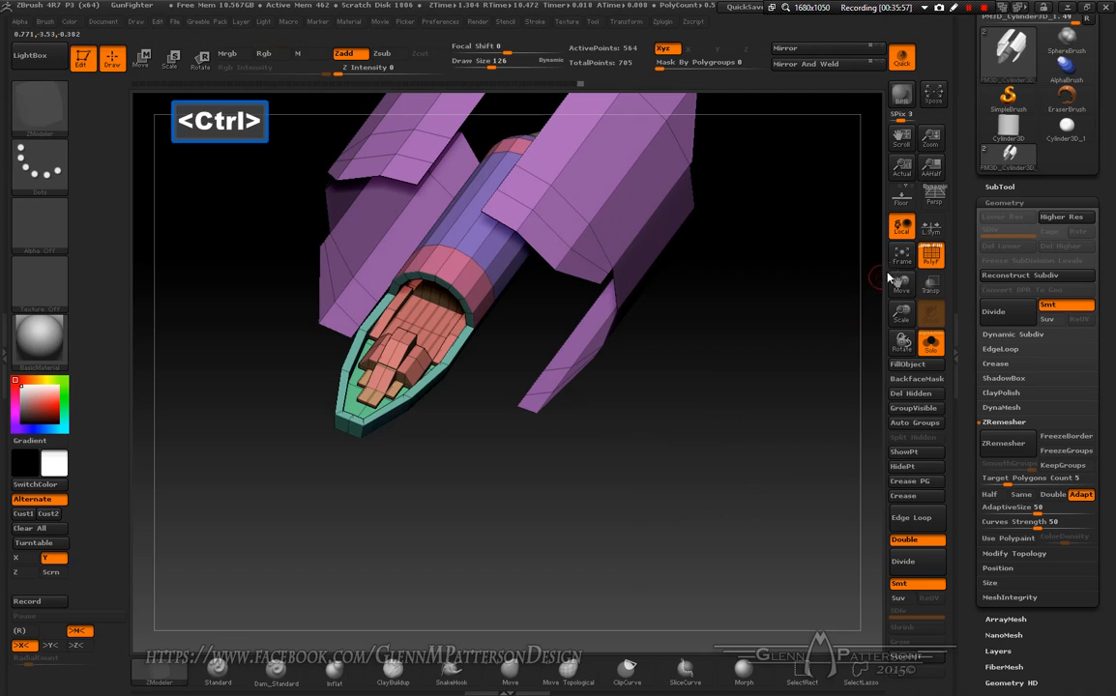
- Delete one middle polygon at the front and one at the rear of the upper shell panel, notching both ends
left_click(902, 256)
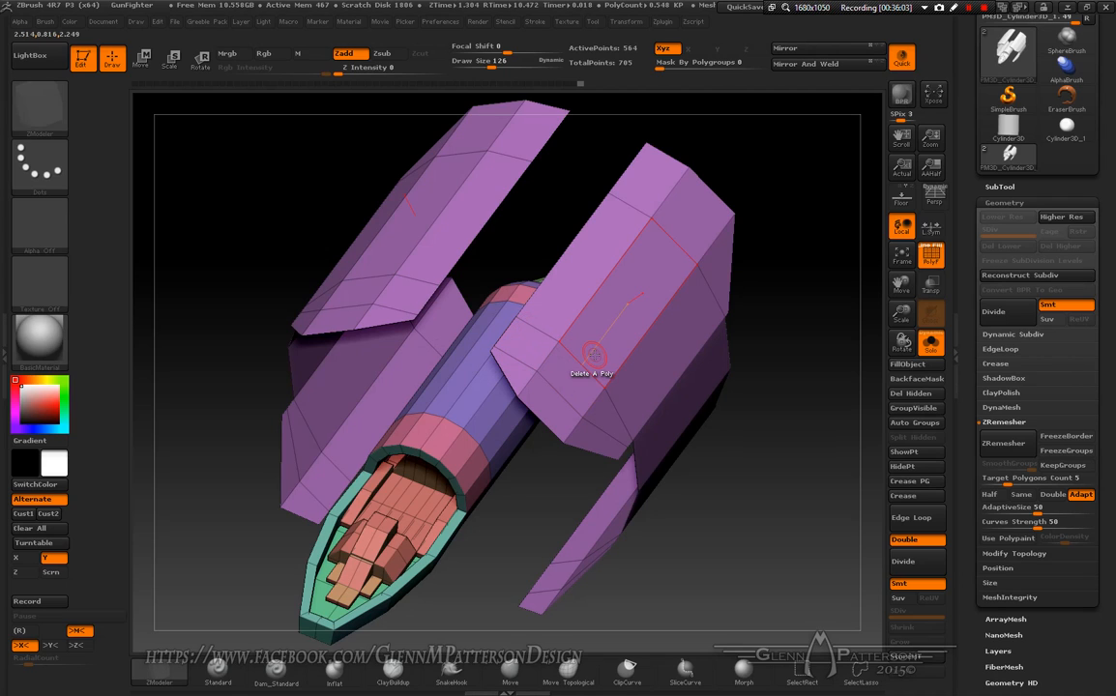
left_click(547, 397)
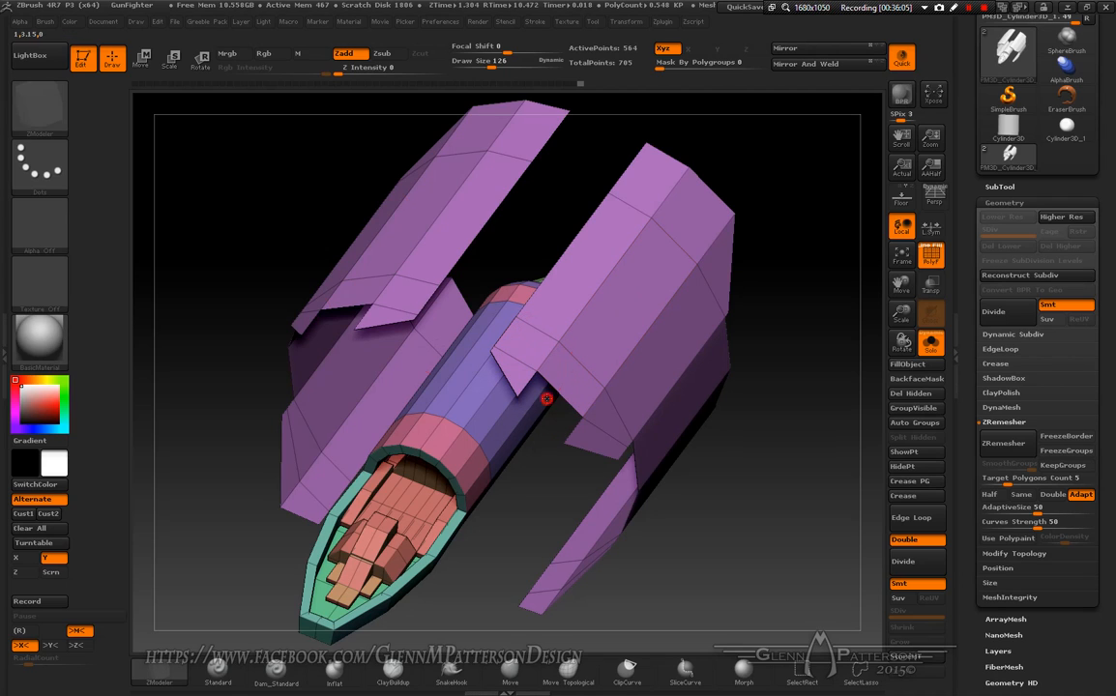
right_click_drag(622, 354, 720, 213)
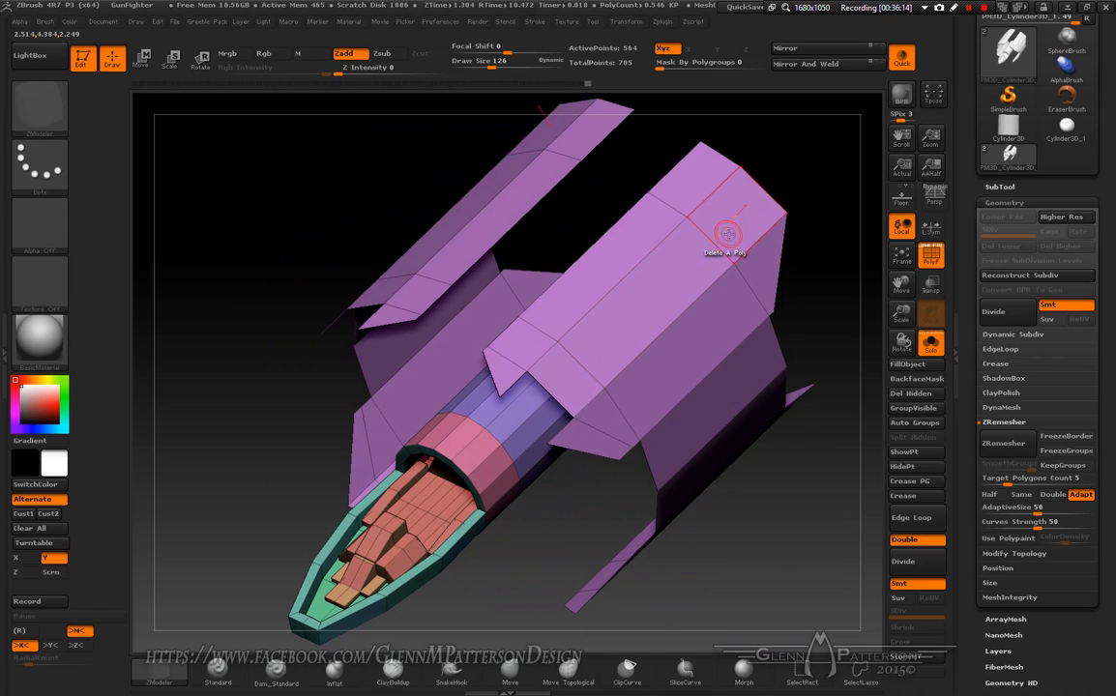
right_click_drag(680, 374, 711, 335)
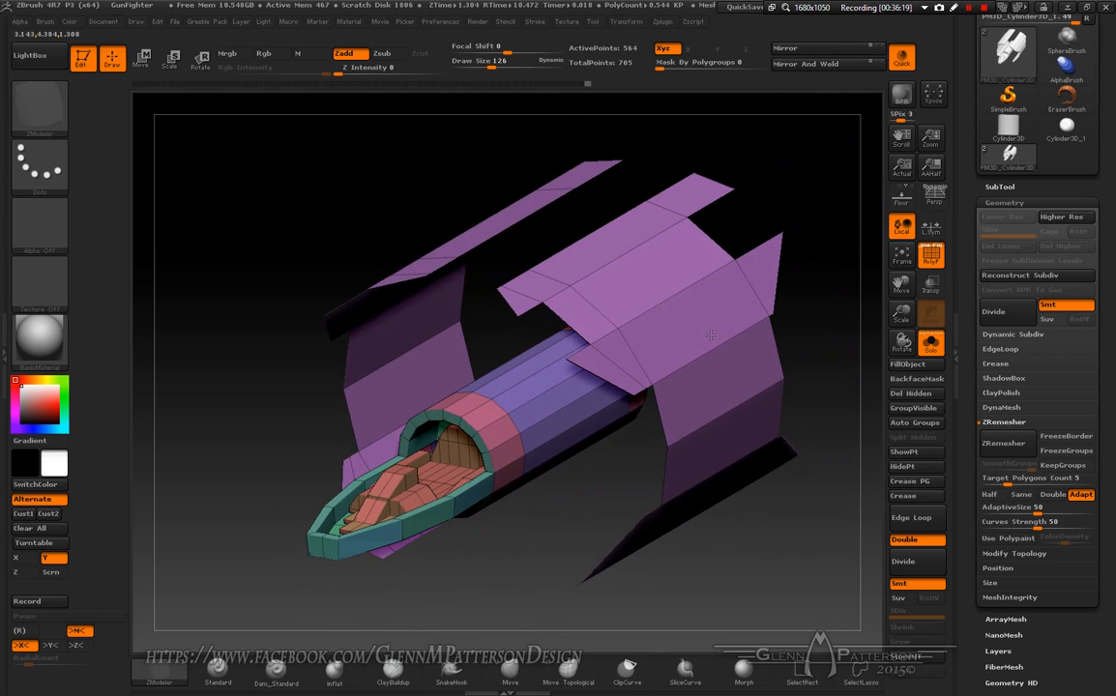
left_click_drag(897, 283, 834, 258)
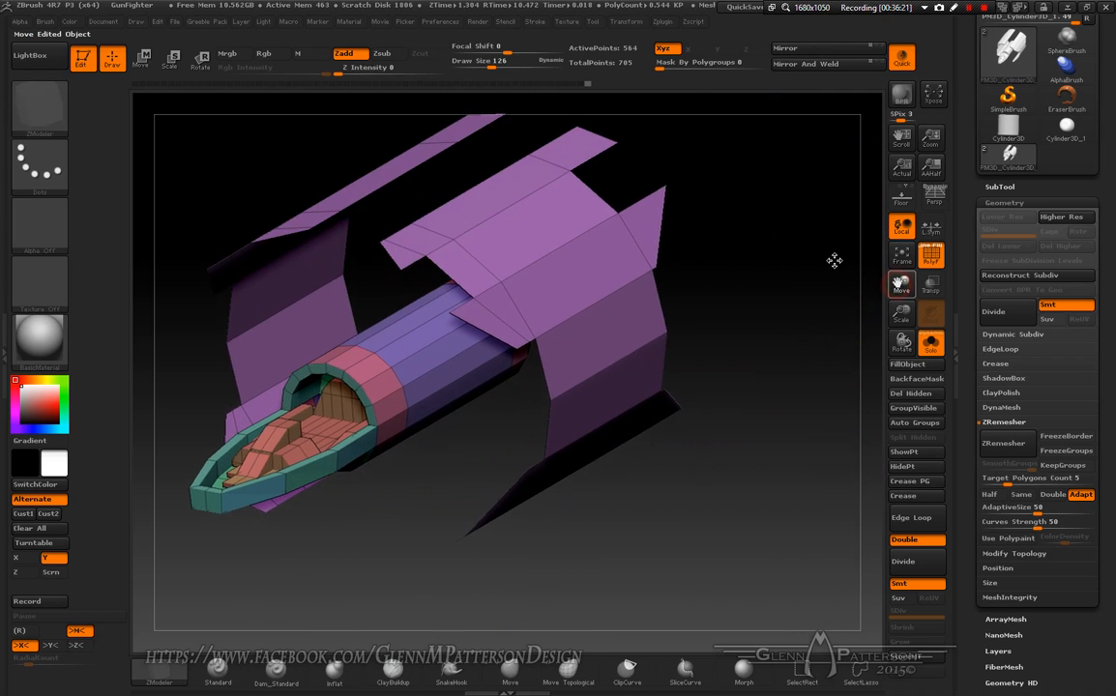
- Set the polygon action to QMesh with the Polygroup All target and extrude the whole shell to give it thickness
right_click_drag(619, 387, 568, 290)
key("space")
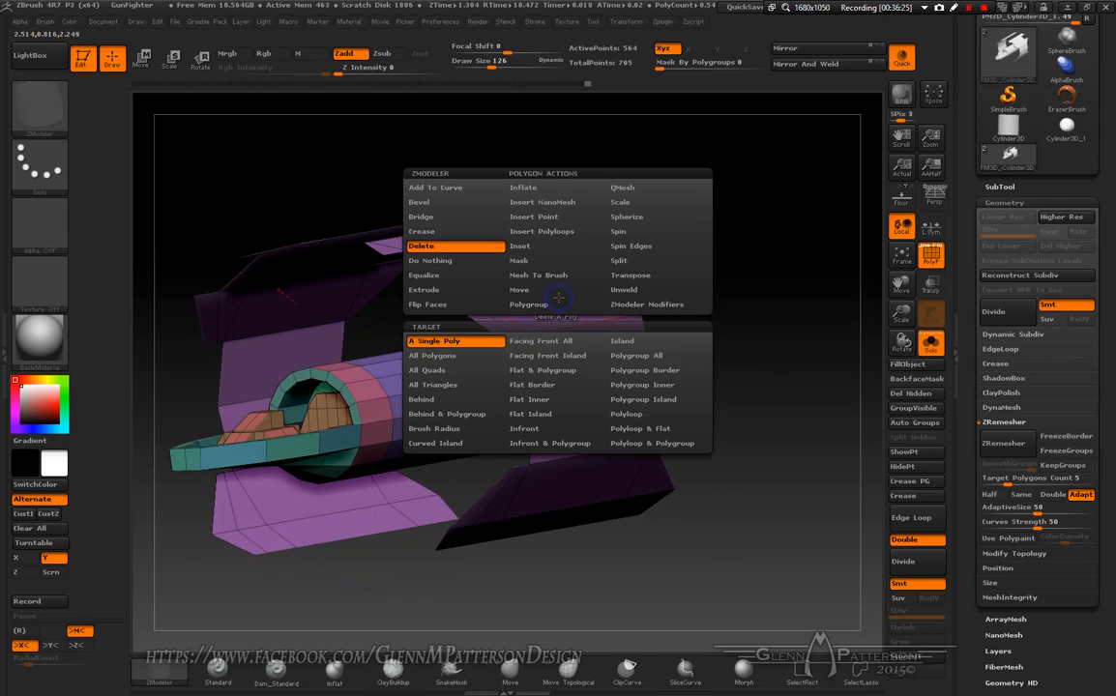
left_click(652, 189)
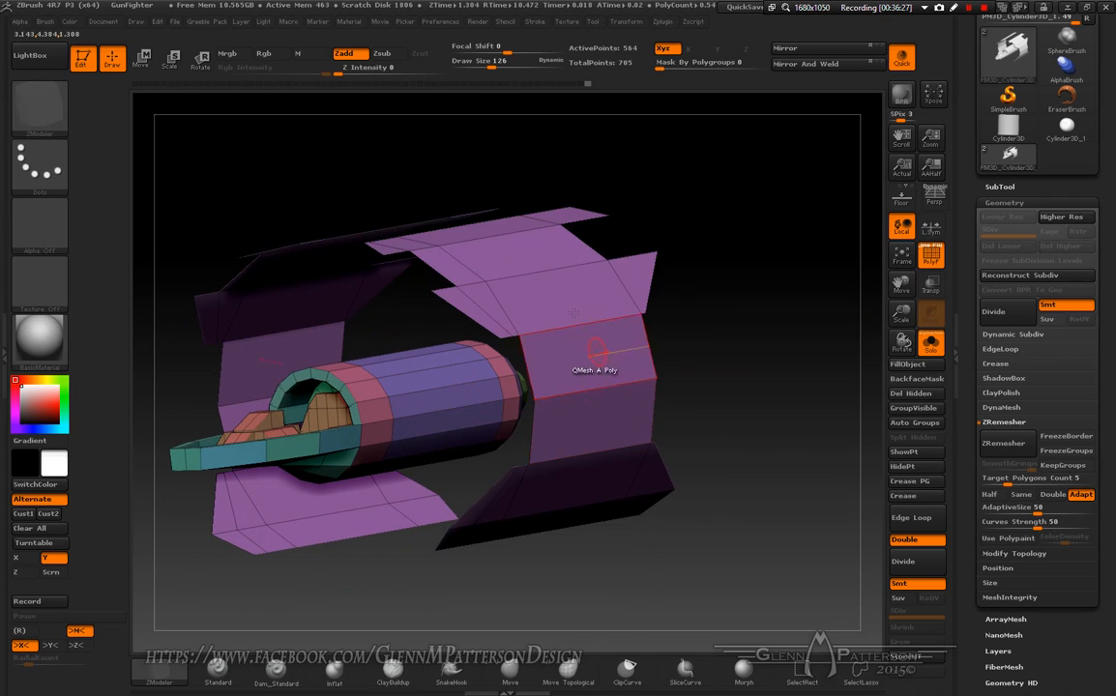
key("space")
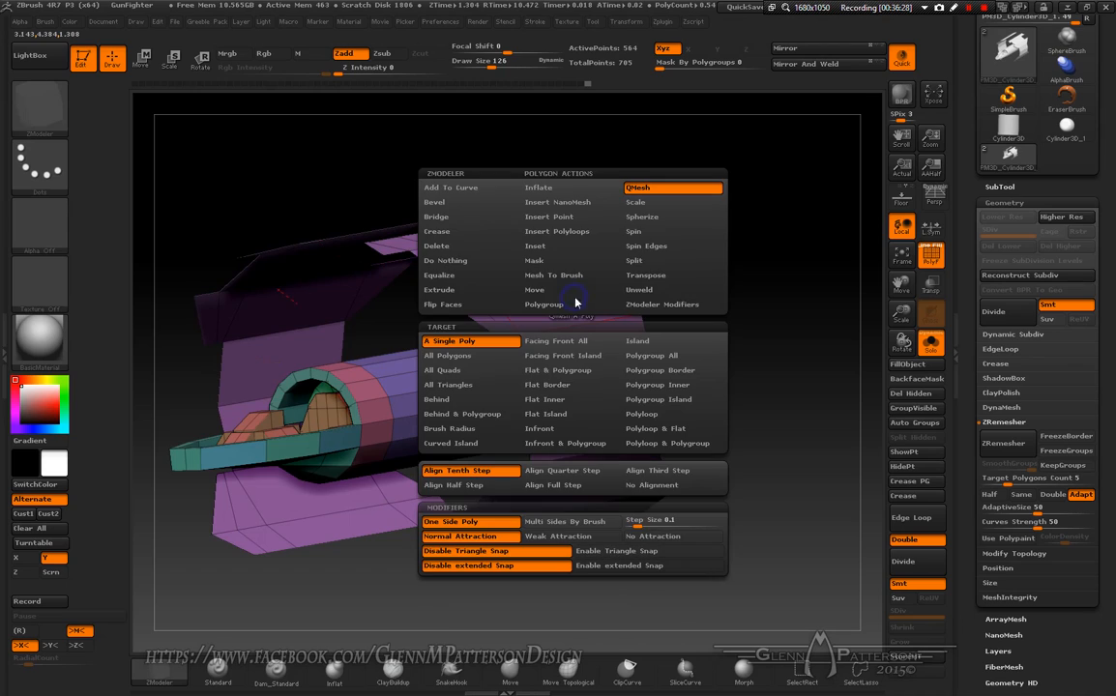
left_click(631, 356)
left_click_drag(548, 296, 569, 285)
right_click_drag(568, 286, 598, 293)
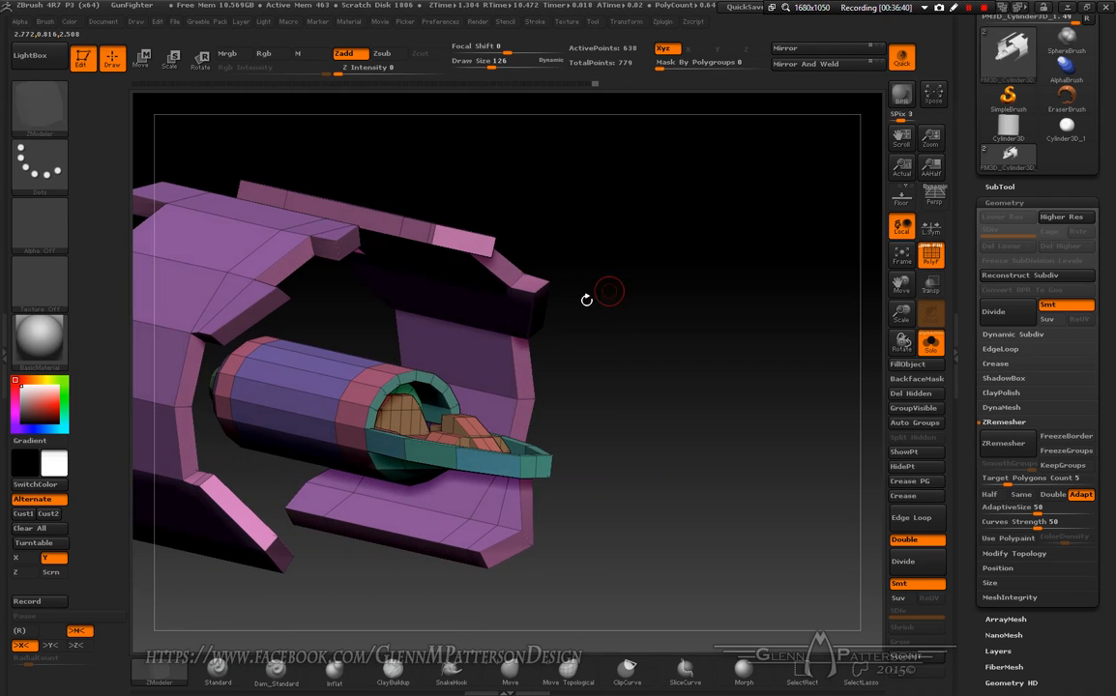
- Set the polygon action to Inset with A Single Poly and Inset Each Poly, and inset the shell's upper inner side polygon
mouse_move(460, 358)
right_mouse_down()
mouse_move(443, 356)
mouse_move(453, 360)
right_mouse_up()
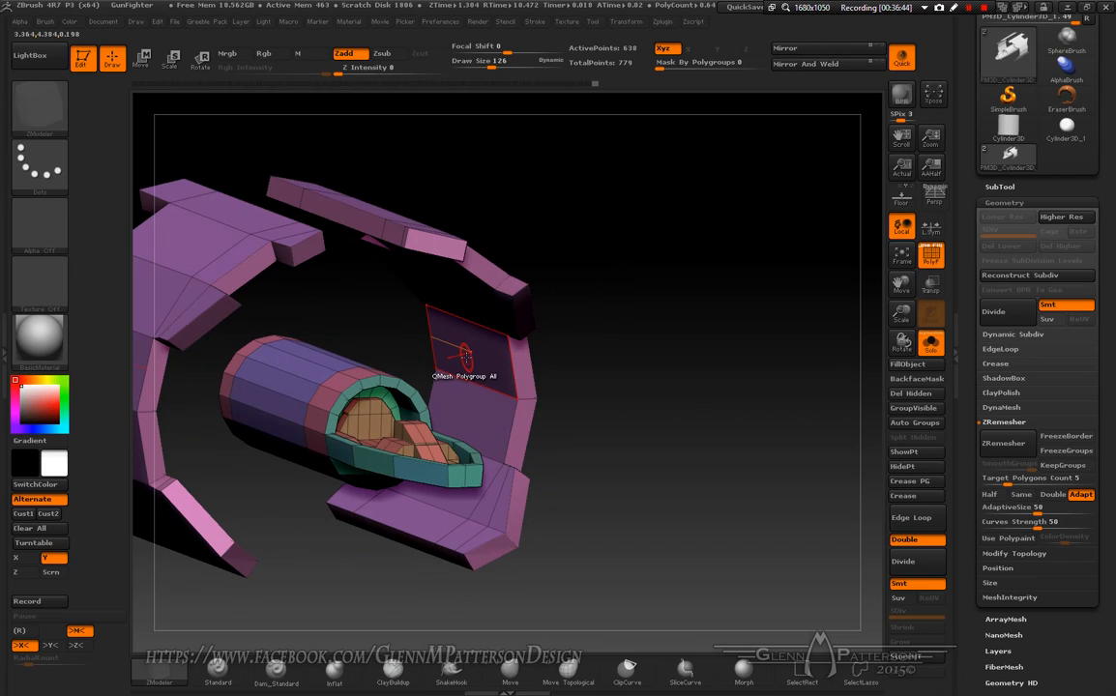
key("space")
left_click(458, 250)
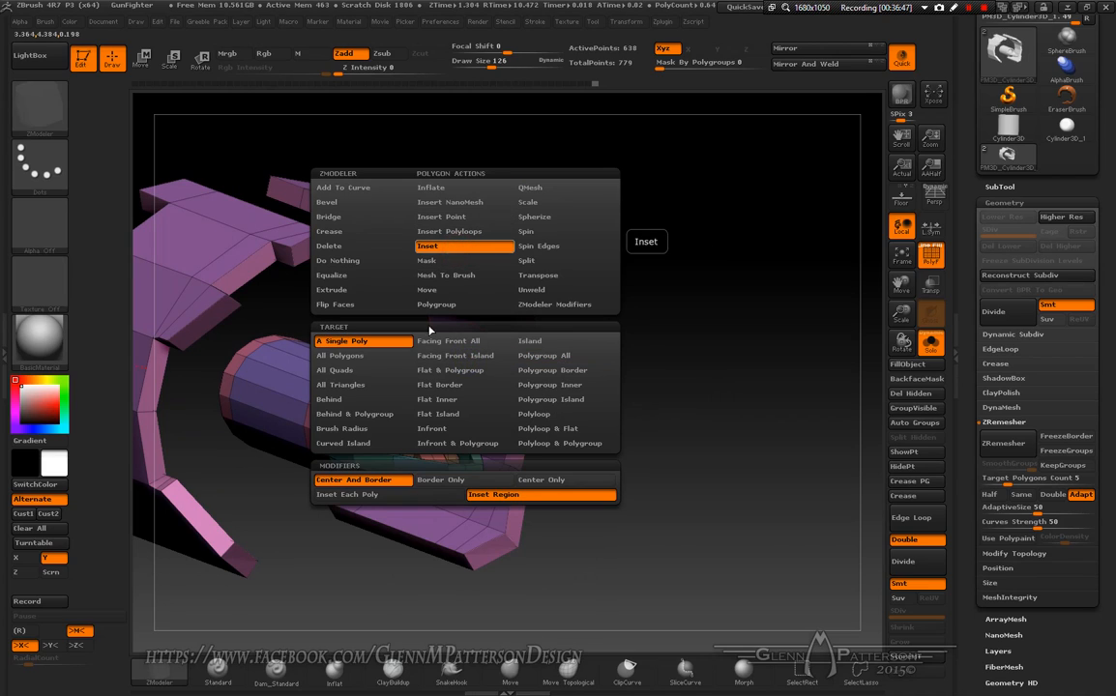
left_click(363, 495)
left_click_drag(463, 356, 460, 360)
key("alt")
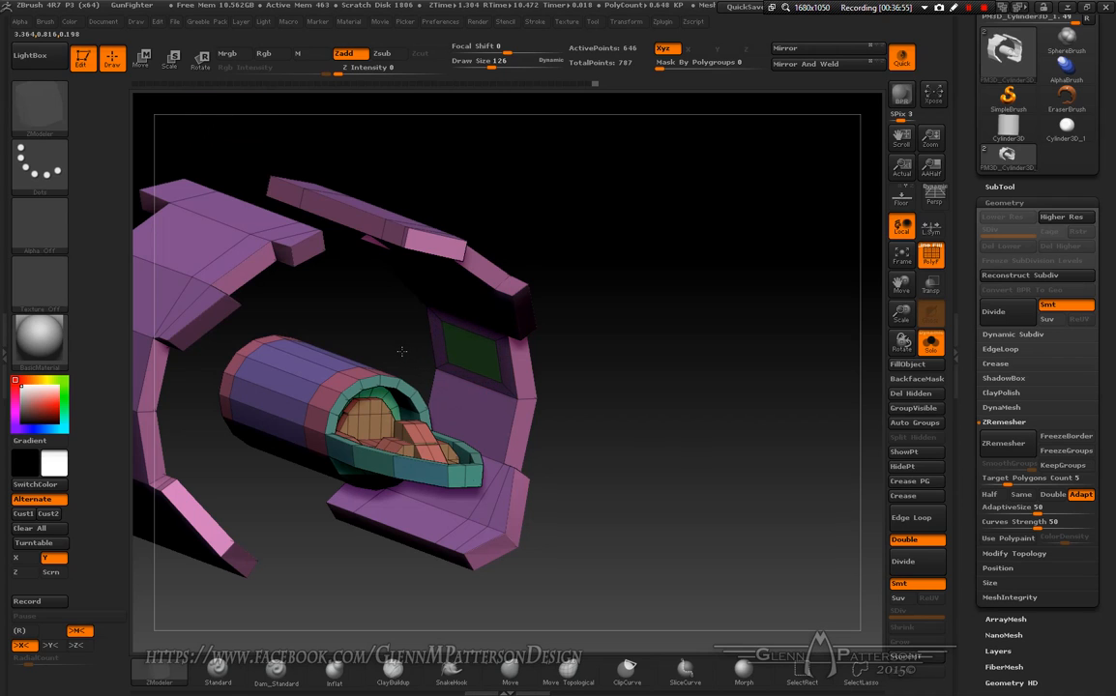
- Set the polygon action to Delete and delete one side polygon of the cylindrical body and the shell's inset inner polygon
right_click_drag(498, 345, 436, 373)
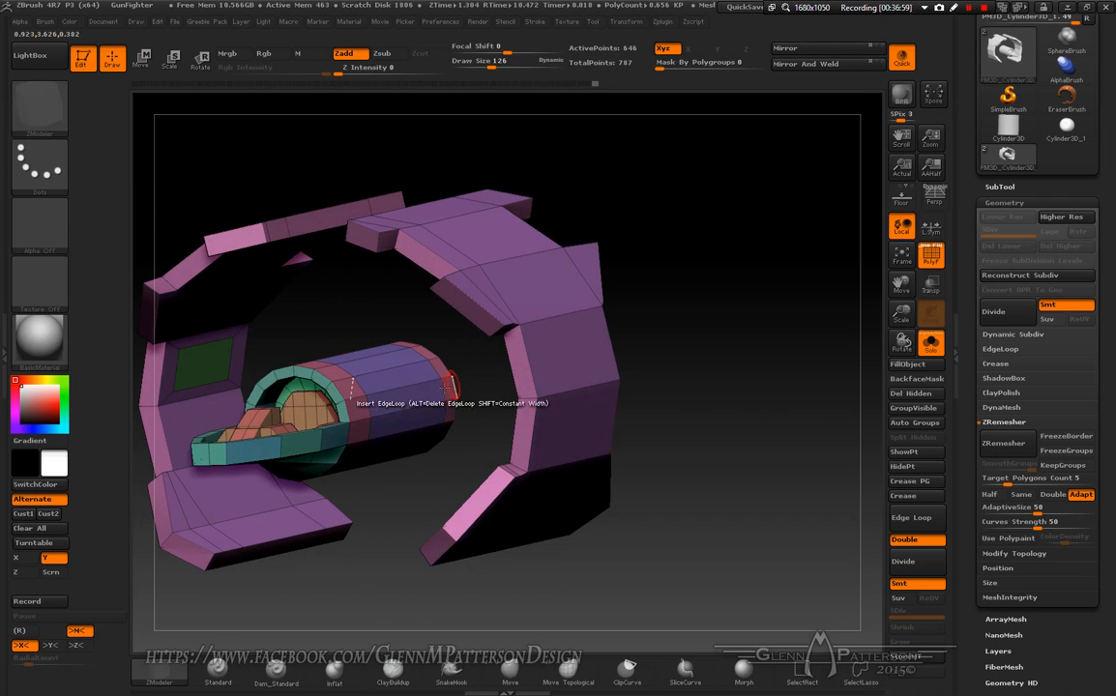
key("space")
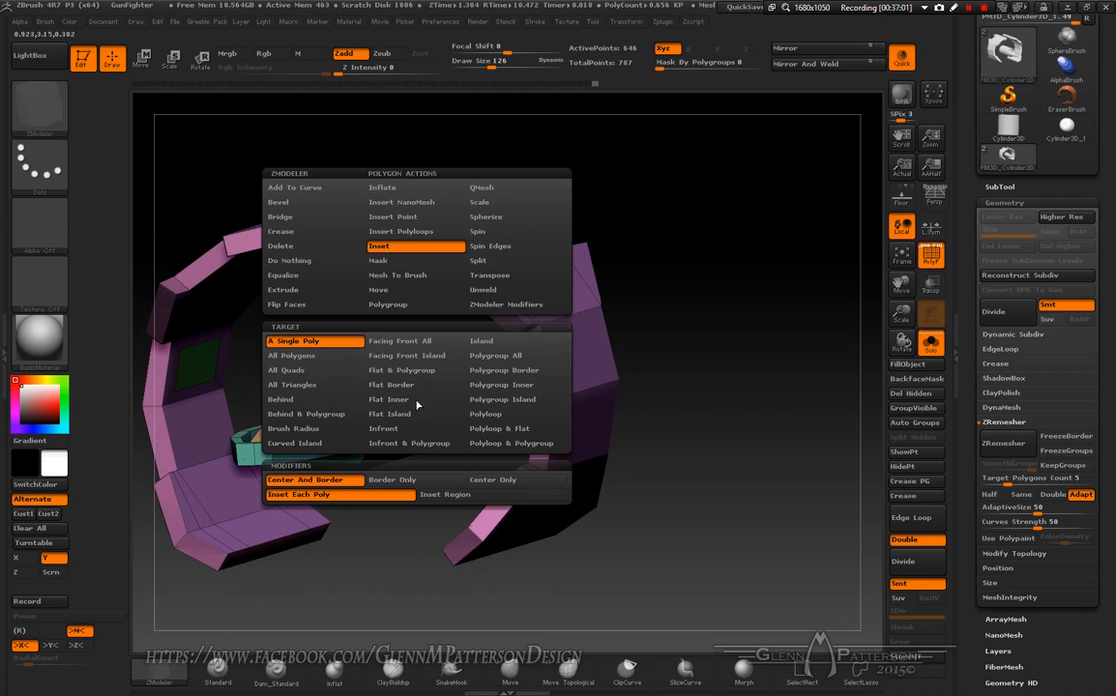
left_click(282, 246)
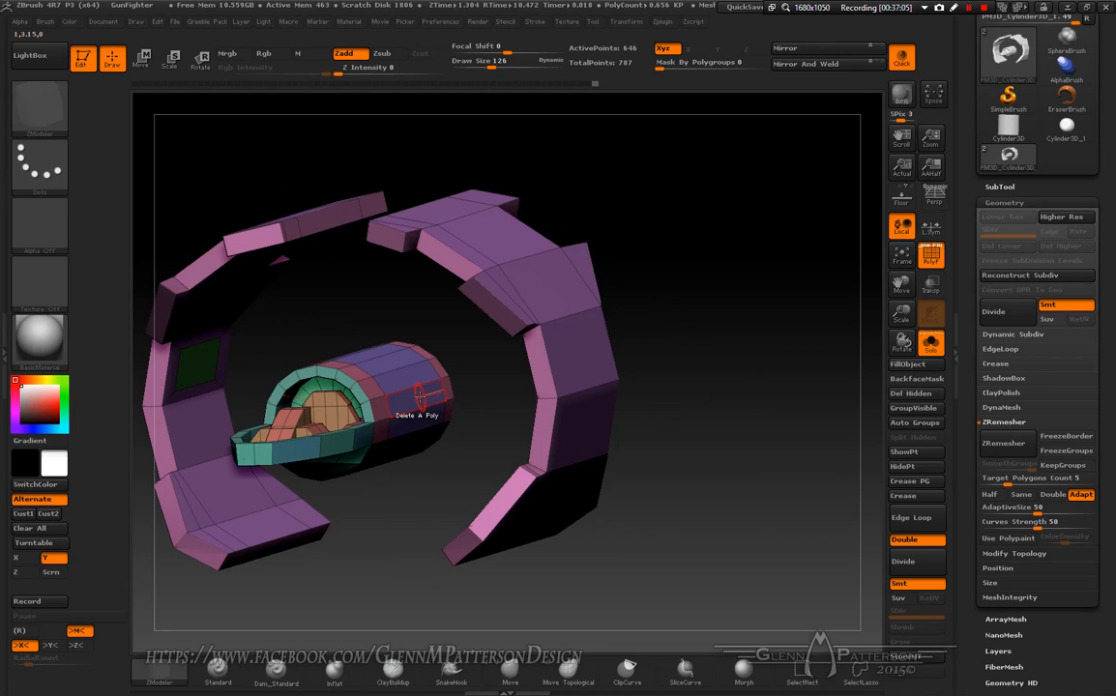
left_click(420, 396)
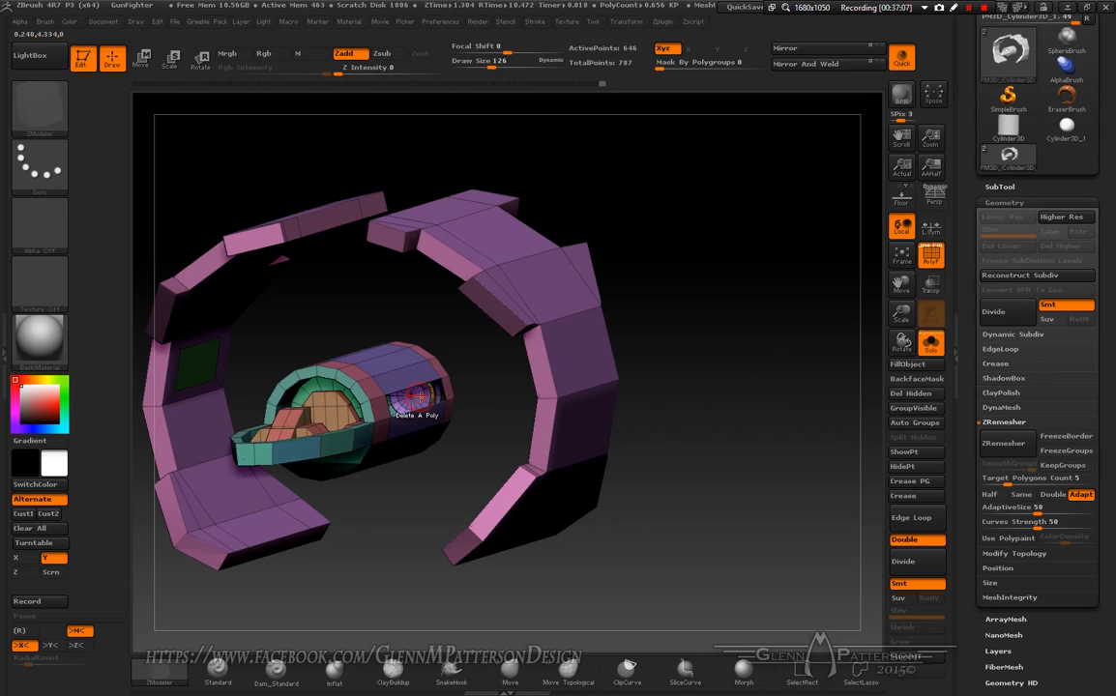
left_click_drag(319, 365, 408, 413)
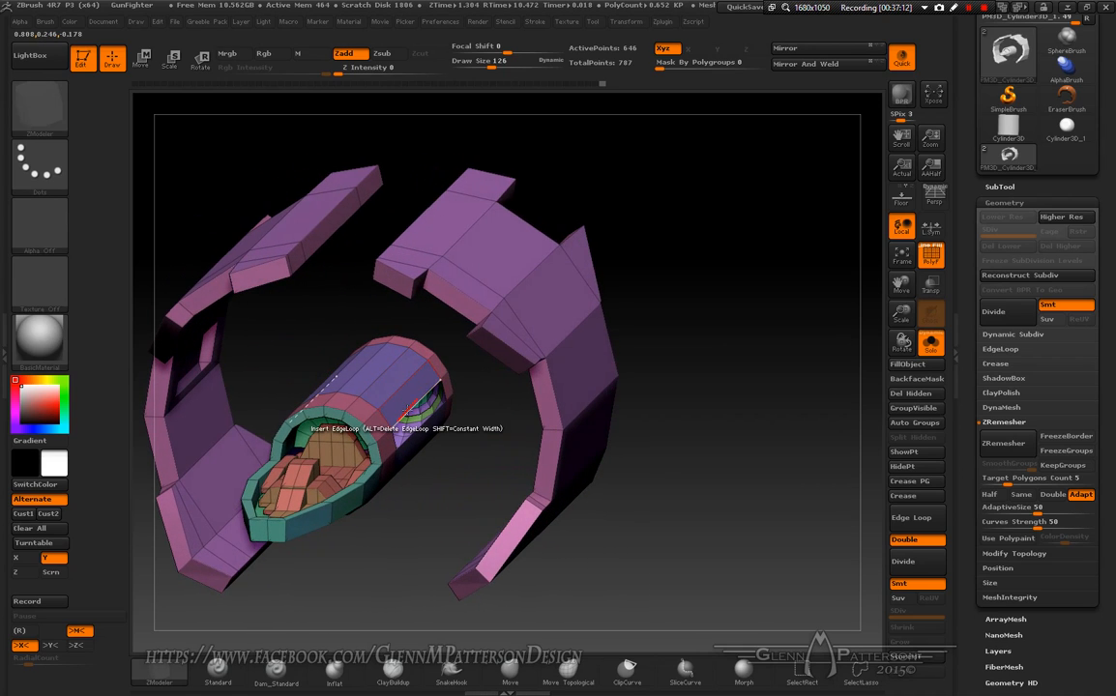
- Set the edge action to Bridge with the Two Holes target and the Spline shape
key("space")
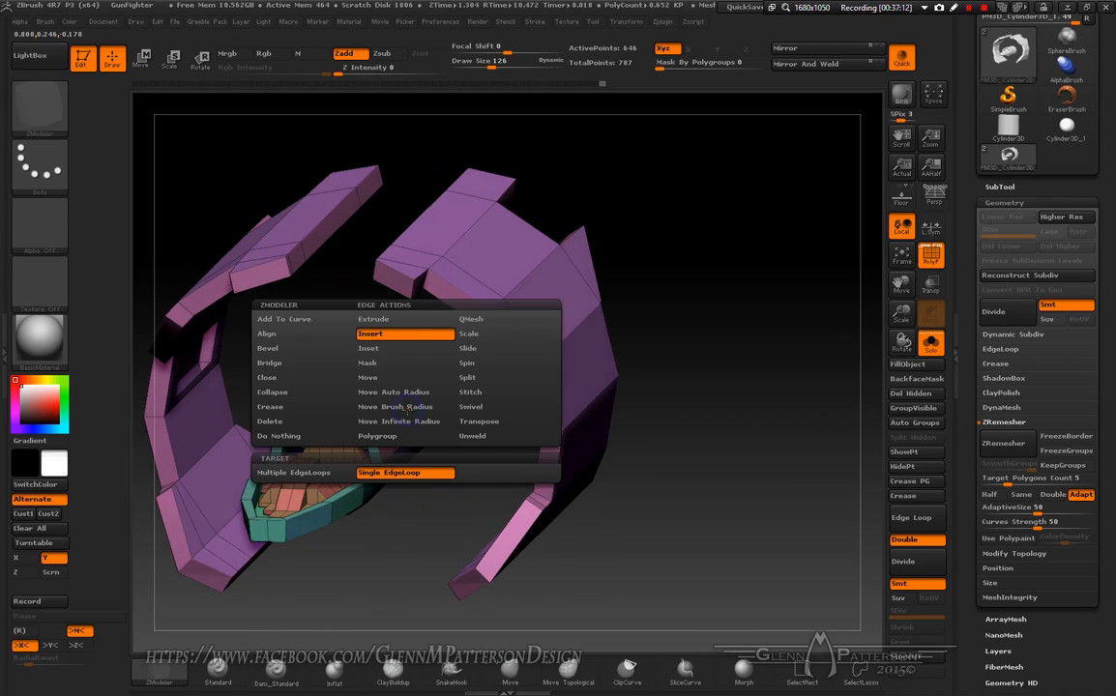
left_click(306, 364)
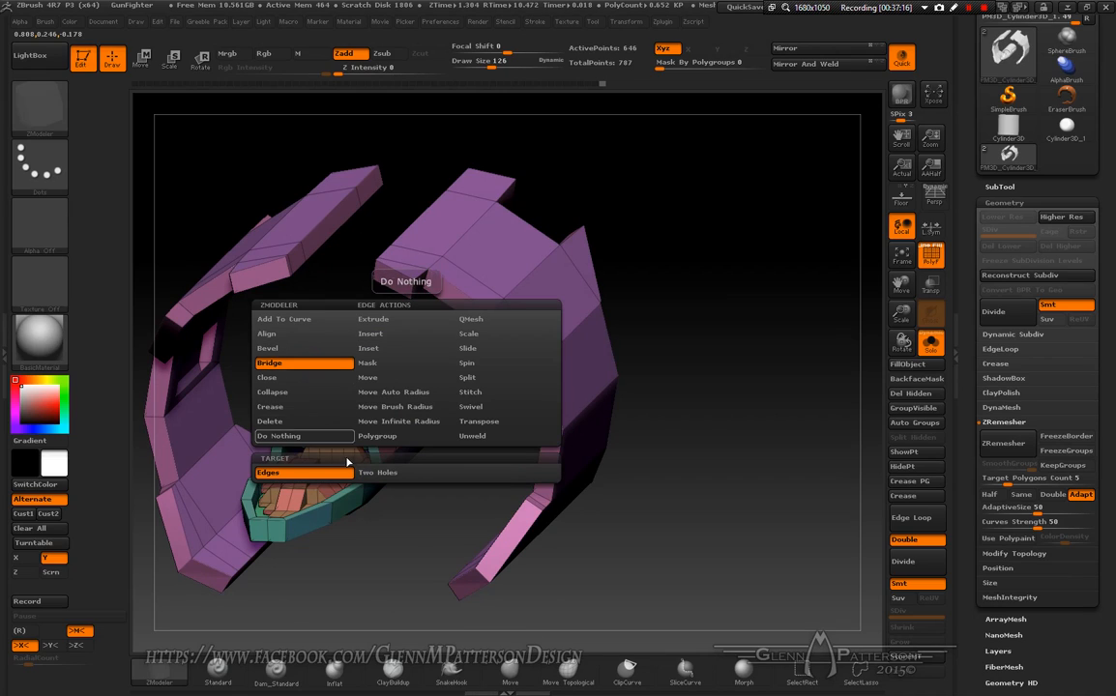
left_click(377, 474)
left_click(320, 504)
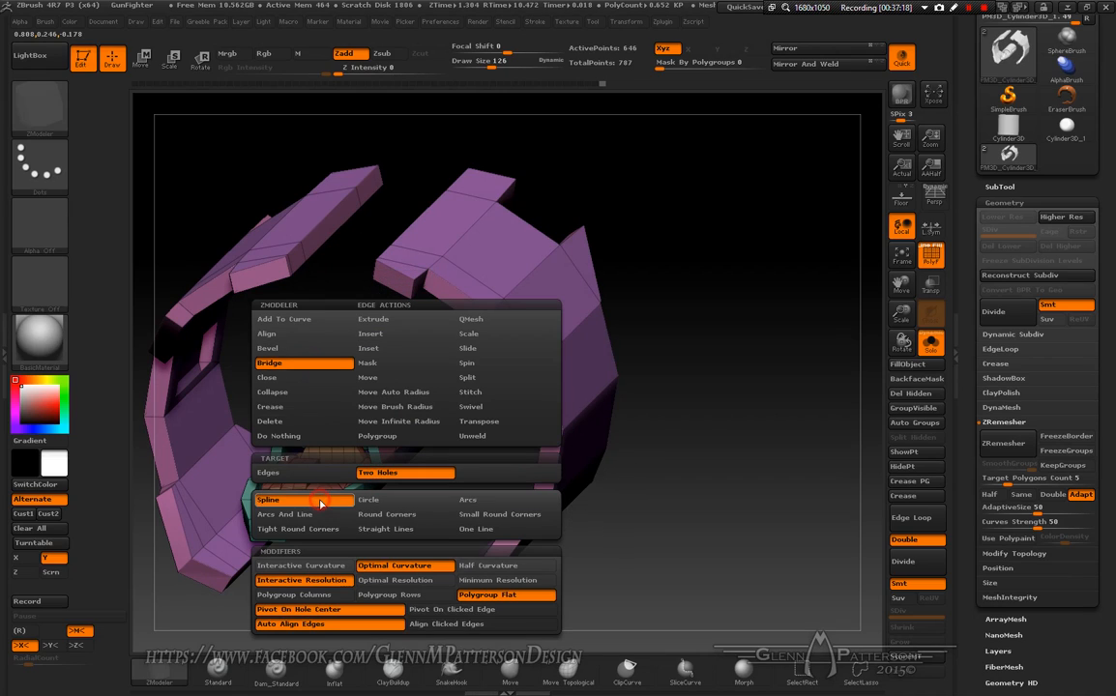
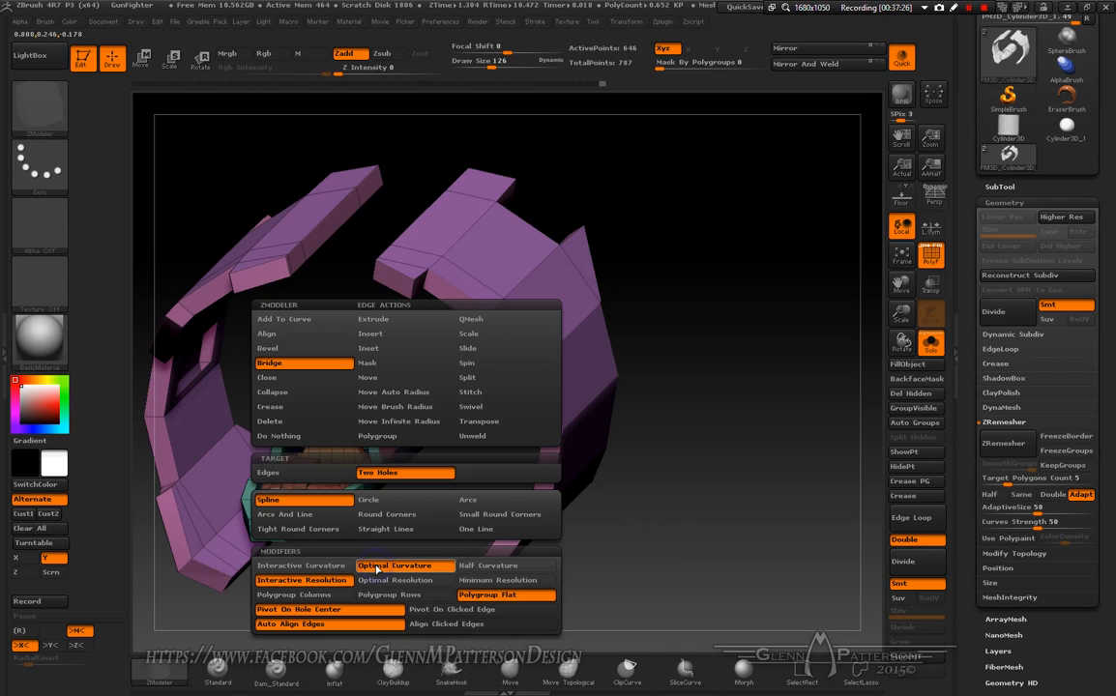
- Try to bridge the body's side opening to the shell's inset opening with Optimal Curvature
left_click_drag(695, 508, 725, 496)
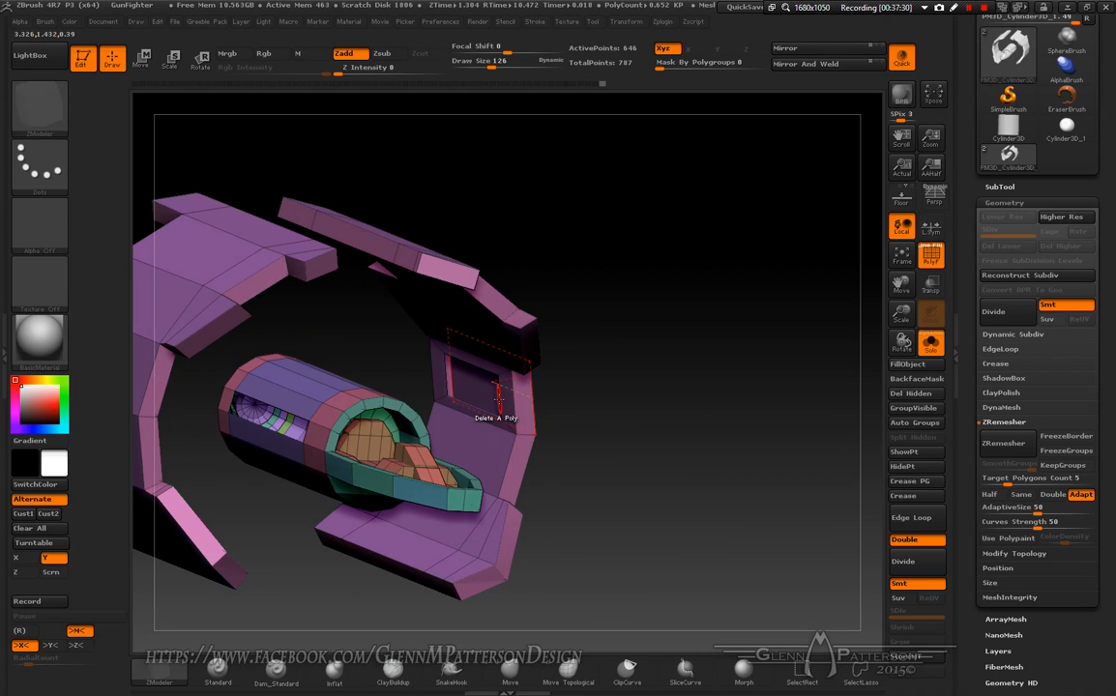
left_click_drag(900, 314, 901, 285)
left_click(591, 351)
right_click_drag(588, 353, 479, 397)
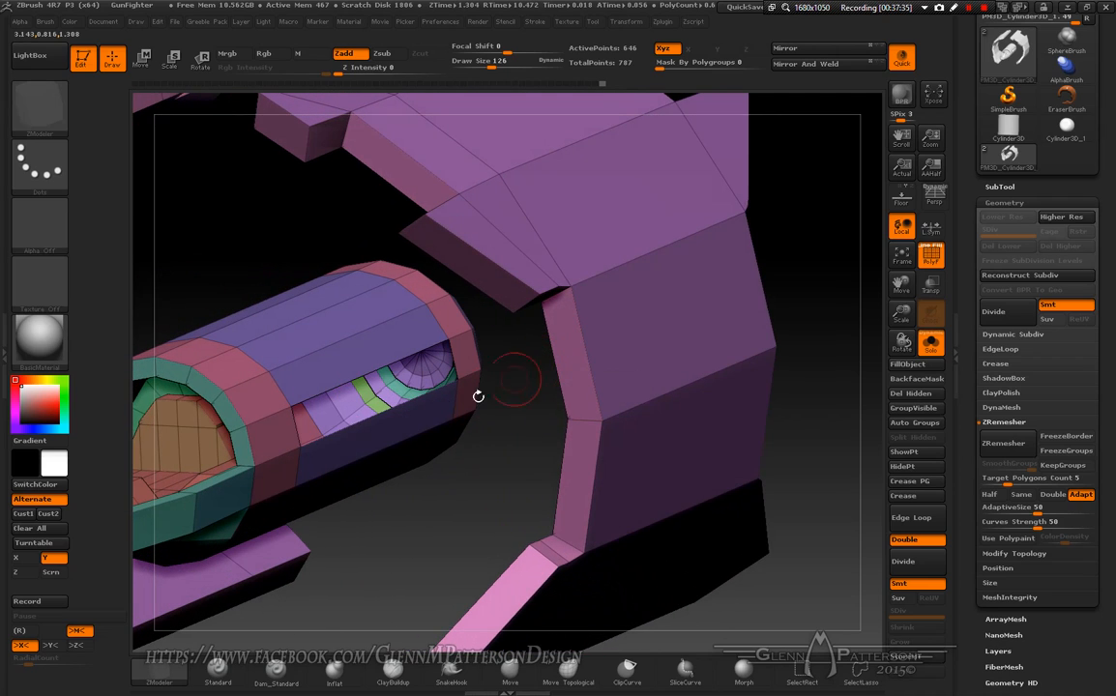
left_click(292, 425)
right_click_drag(292, 423, 580, 425)
key("ctrl+z")
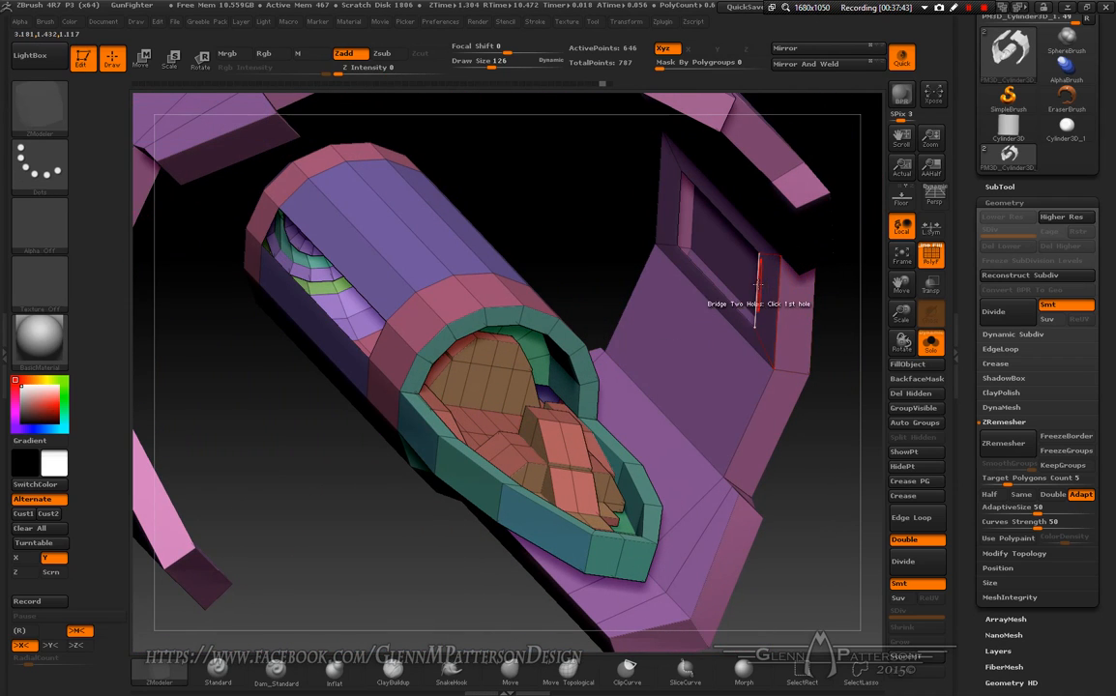
- Set the bridge's curvature modifier to Interactive Curvature
key("space")
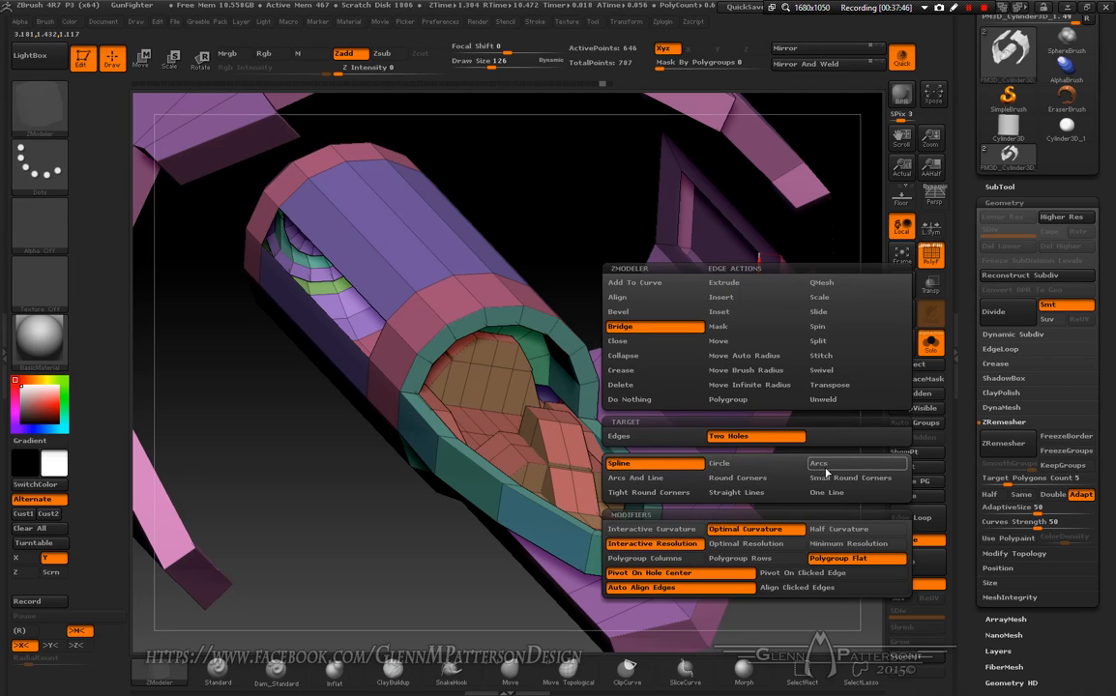
left_click(657, 530)
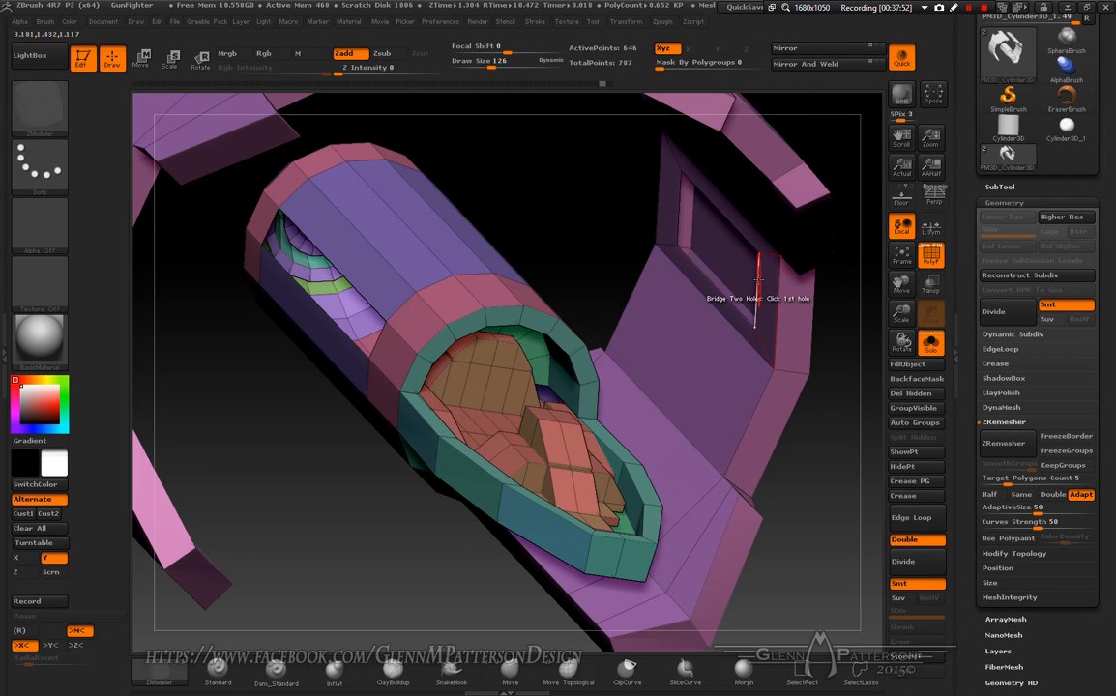
- Try to bridge from the shell's inset opening to the body's side opening with Interactive Curvature
left_click_drag(757, 280, 498, 373)
left_click(473, 358)
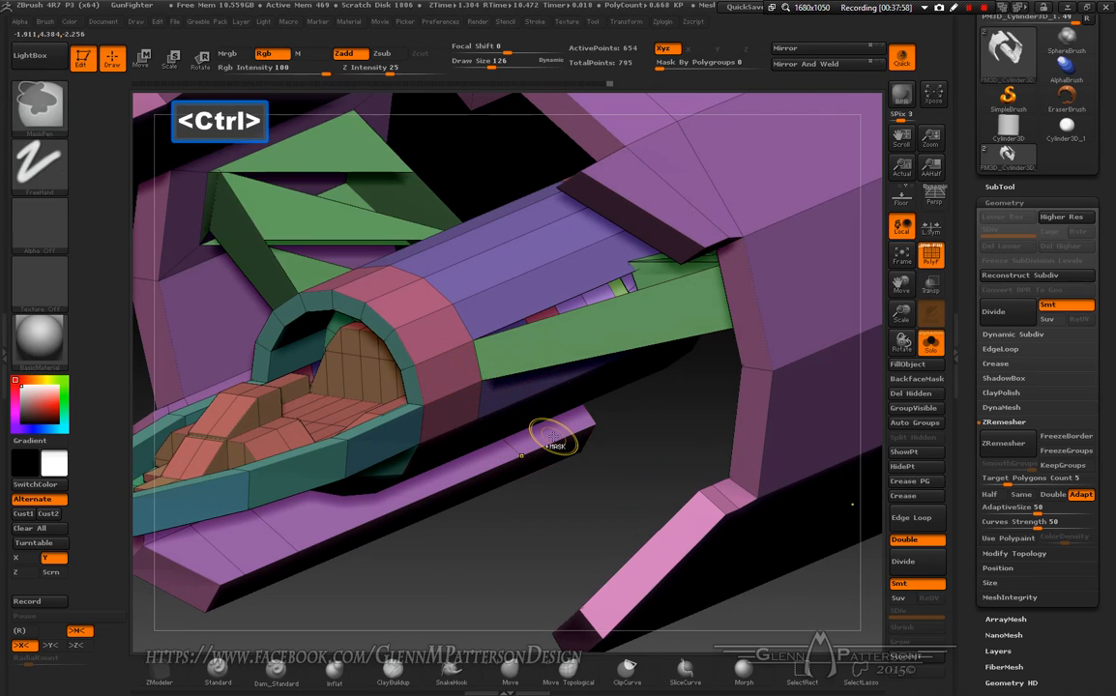
key("ctrl+z")
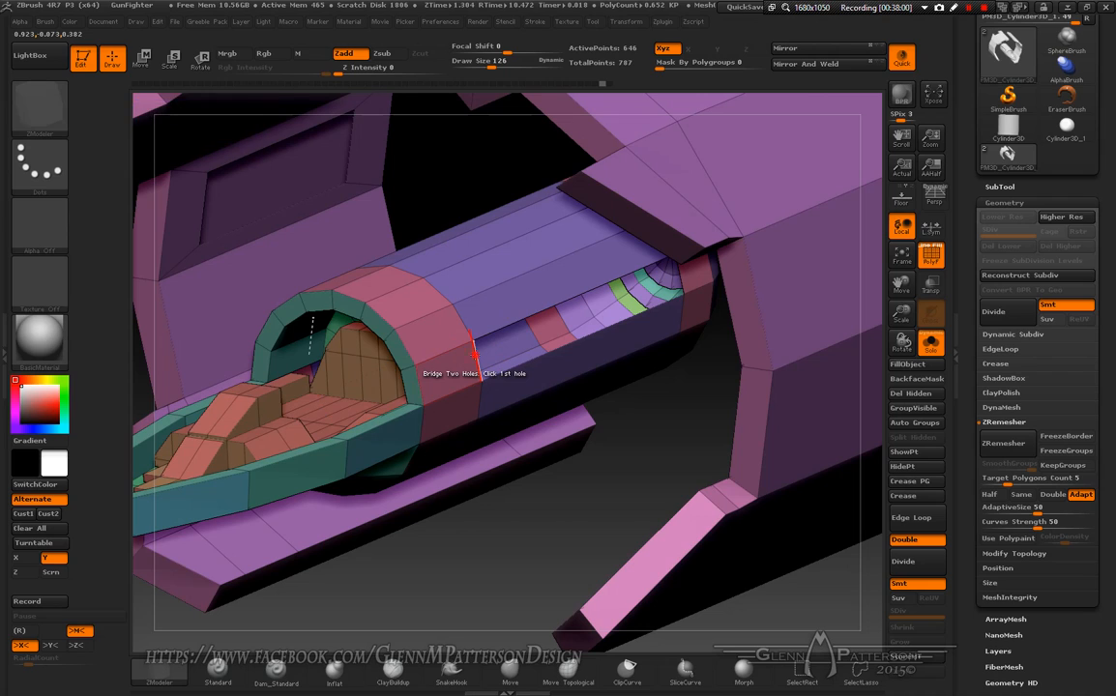
- Bridge the body's side opening to the shell's inset opening, forming a straight connecting strut with several segments
right_click_drag(473, 355, 598, 298)
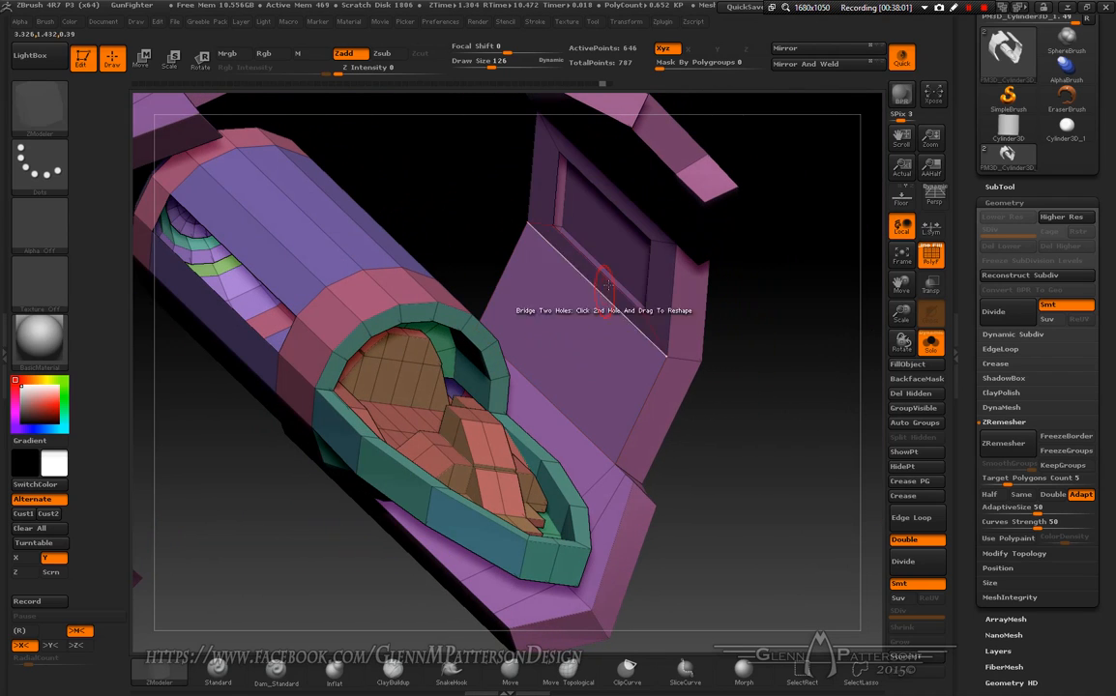
left_click(648, 273)
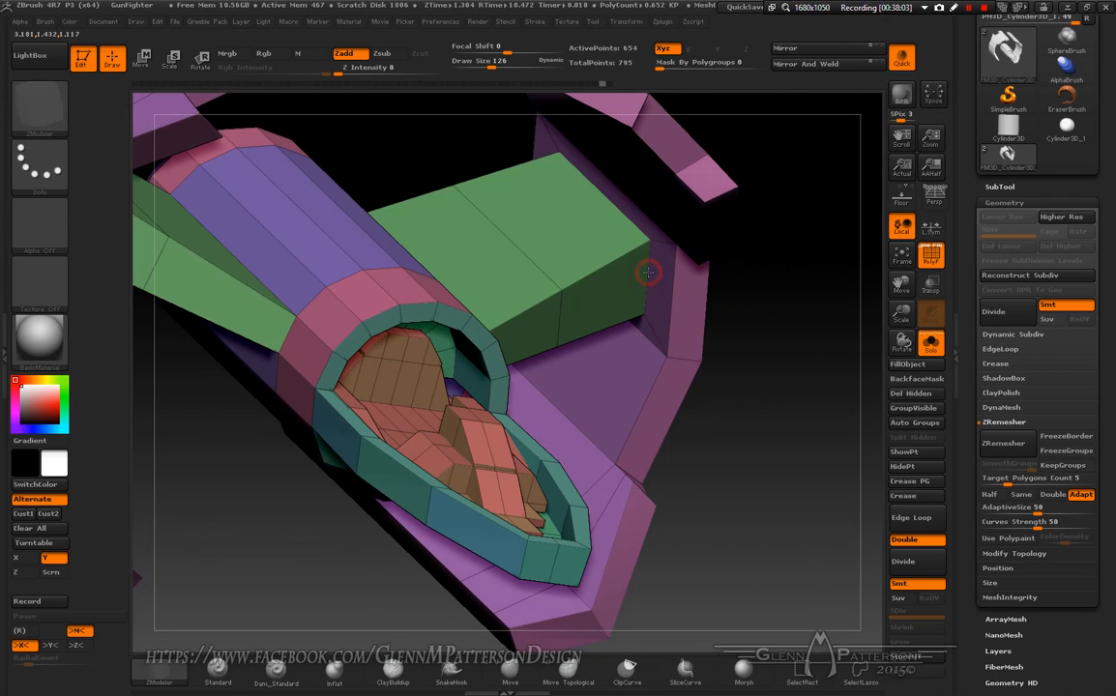
left_click_drag(648, 266, 650, 254)
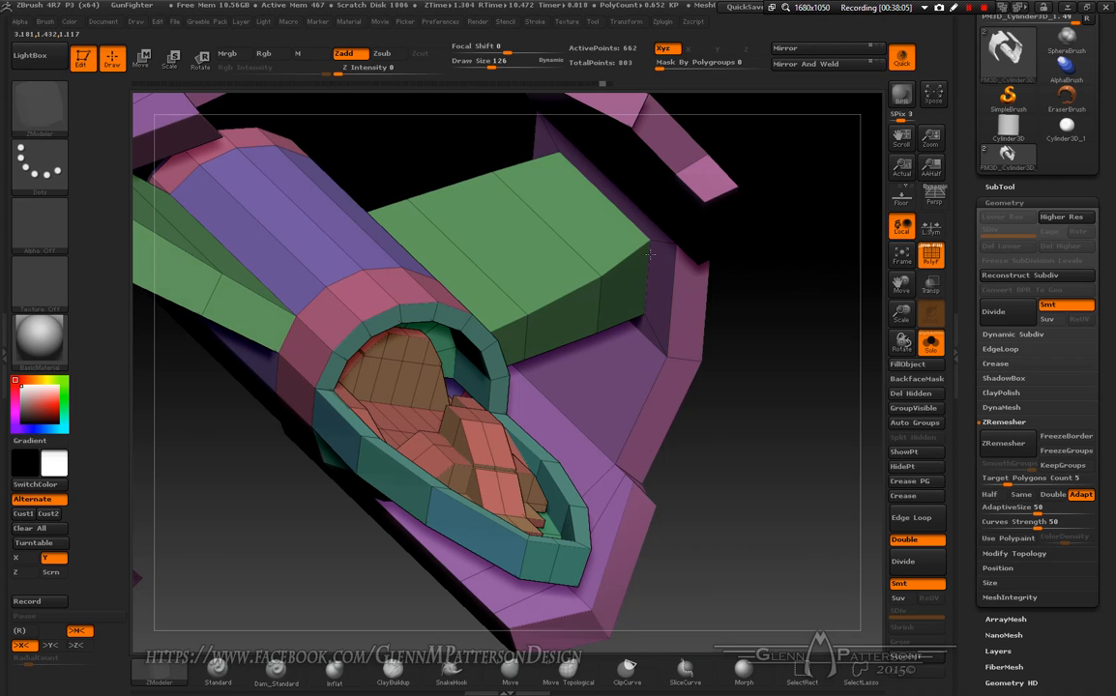
- Set the polygon action to QMesh with A Single Poly and extrude the shell's upper outer side polygon outward into a block
right_click_drag(627, 383, 690, 384)
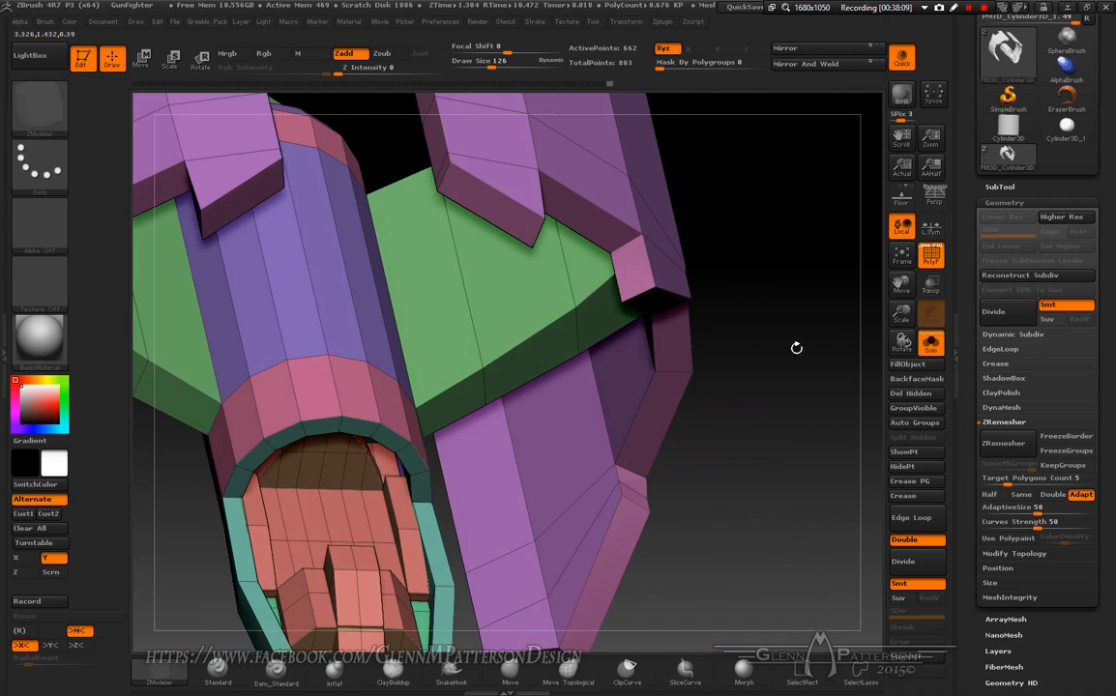
key("f")
right_click_drag(780, 504, 755, 467)
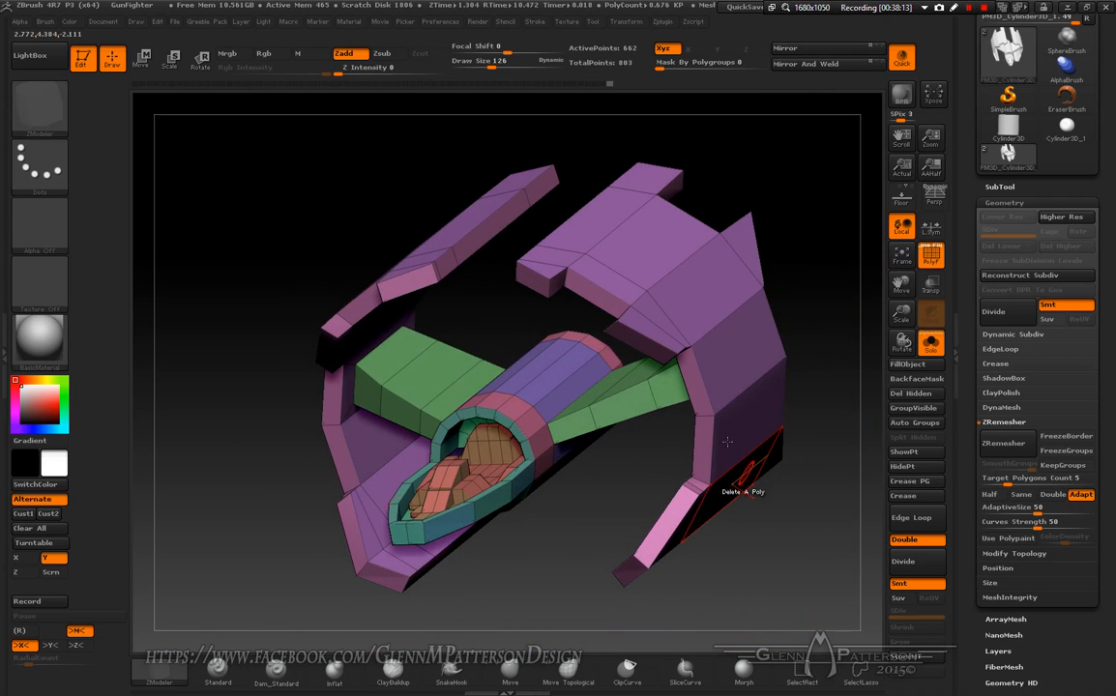
mouse_move(680, 381)
right_mouse_down()
mouse_move(720, 361)
mouse_move(680, 374)
mouse_move(677, 387)
mouse_move(684, 368)
right_mouse_up()
key("space")
key("space")
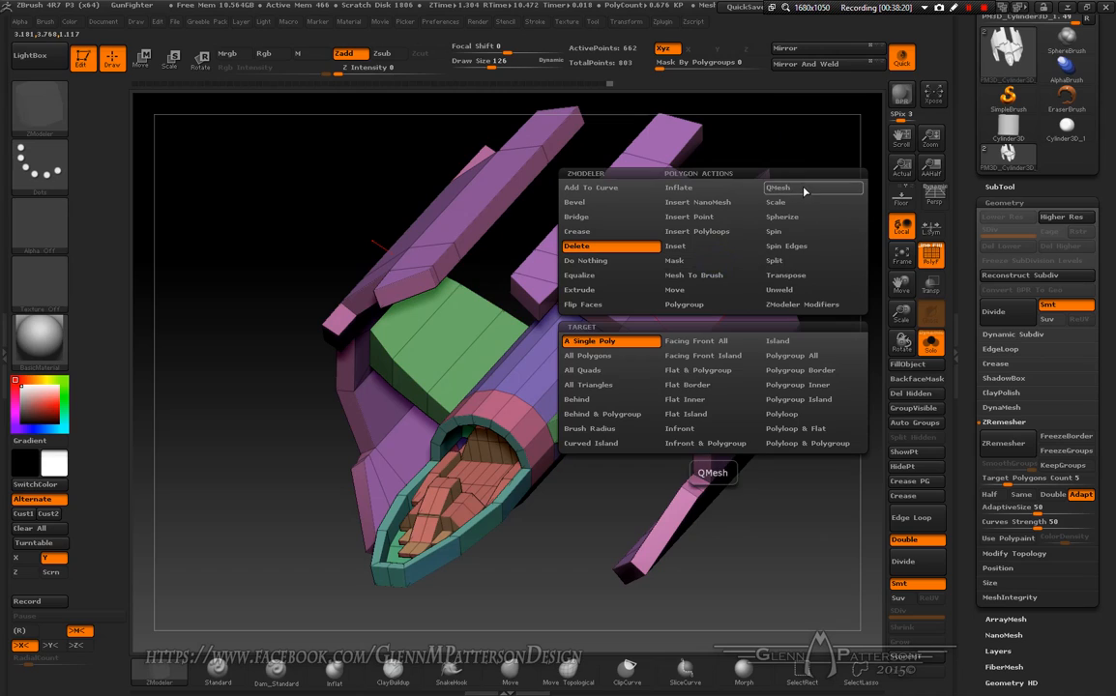
left_click(804, 189)
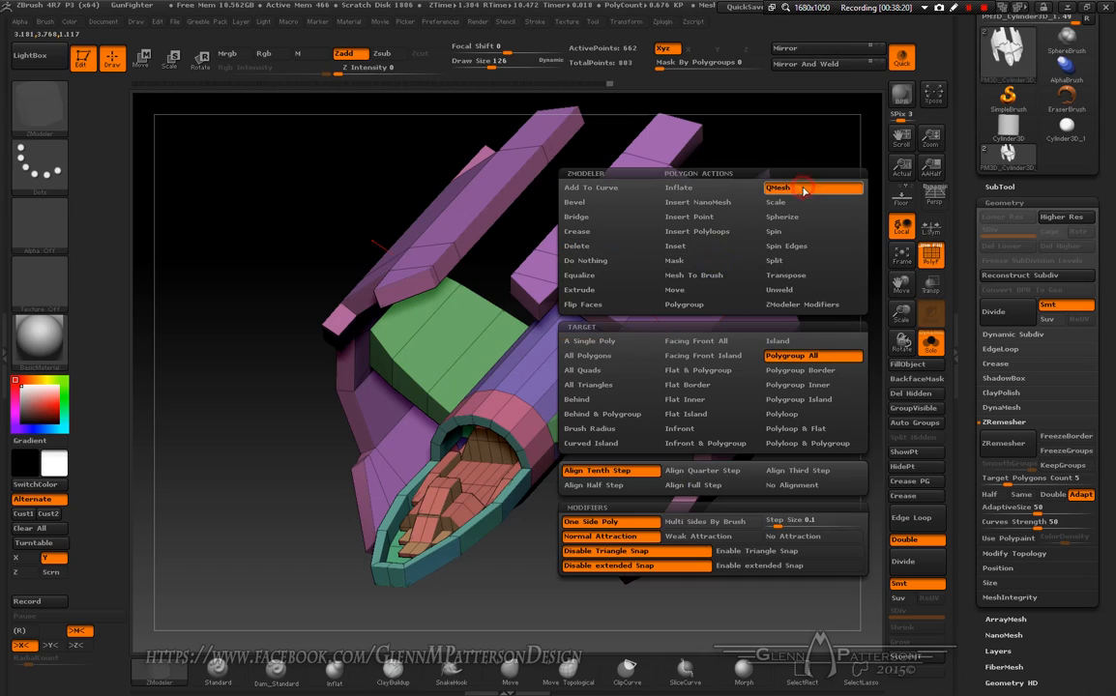
left_click(606, 342)
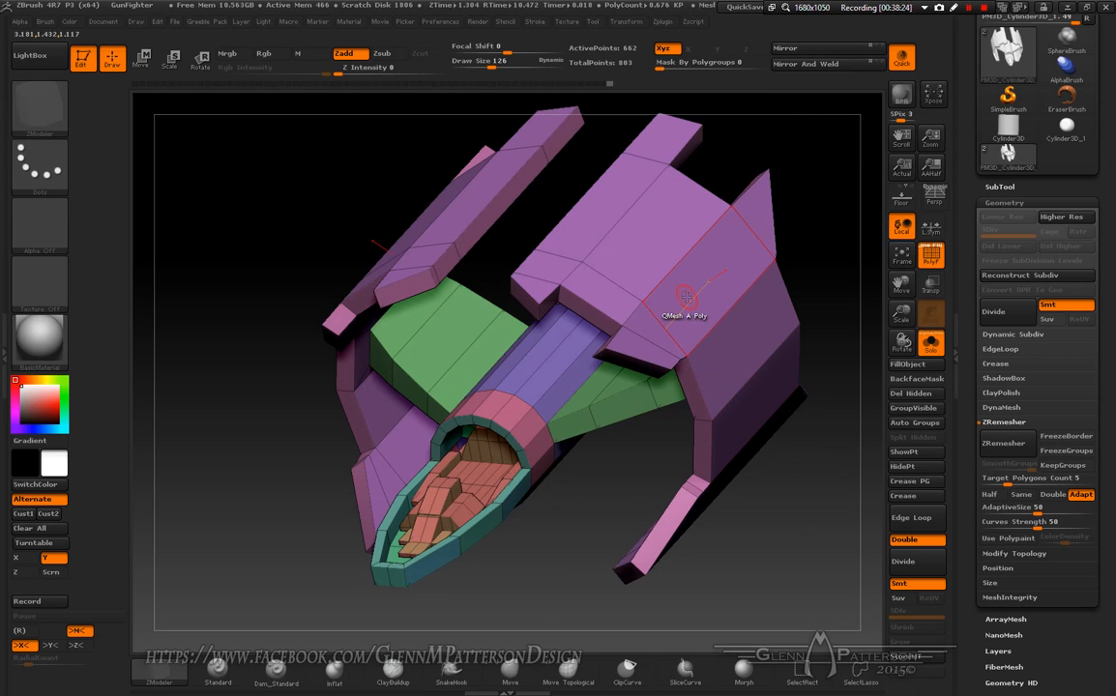
left_click_drag(686, 295, 738, 284)
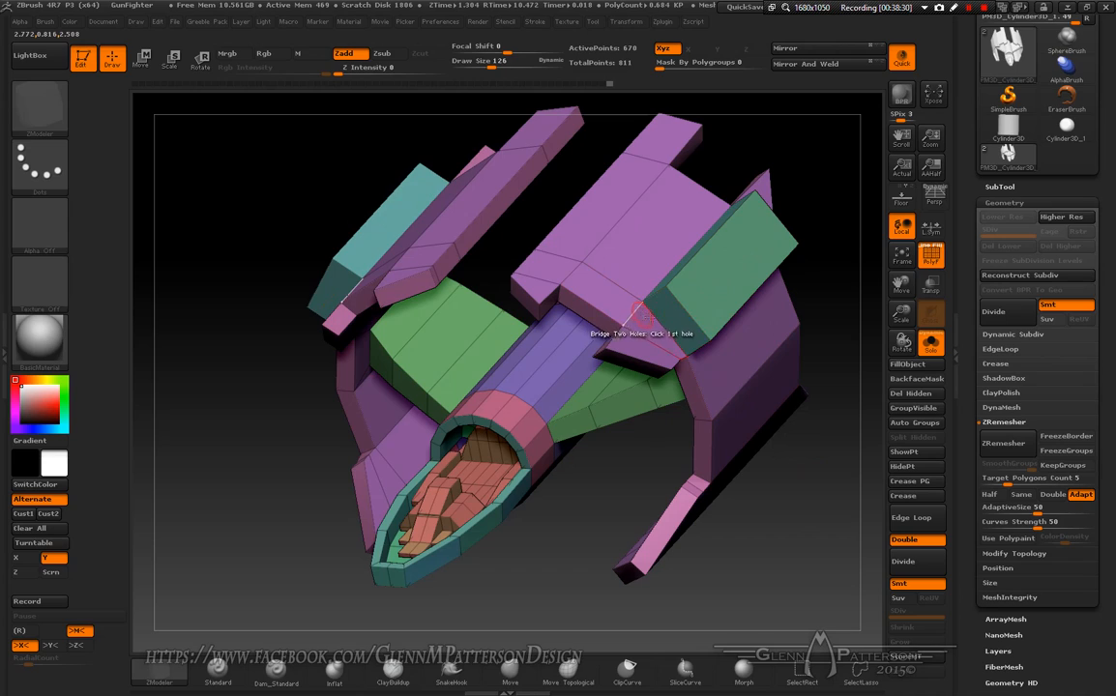
- Set the edge action to Insert with the Multiple EdgeLoops target and a Specified Resolution of 1
key("space")
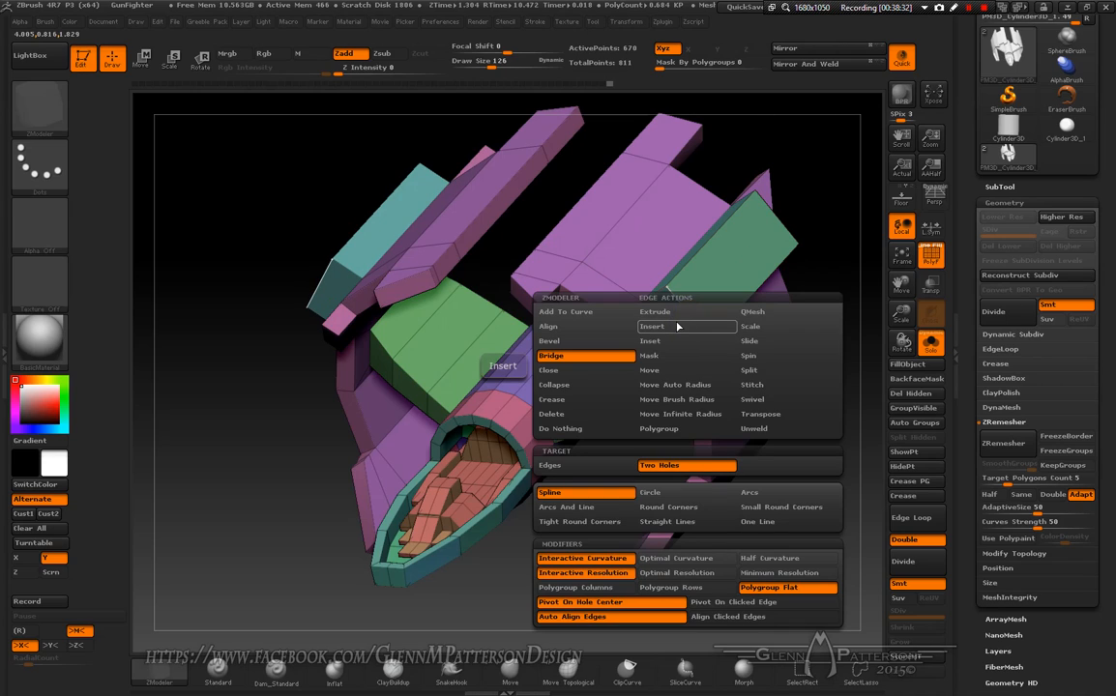
left_click(671, 326)
left_click(610, 464)
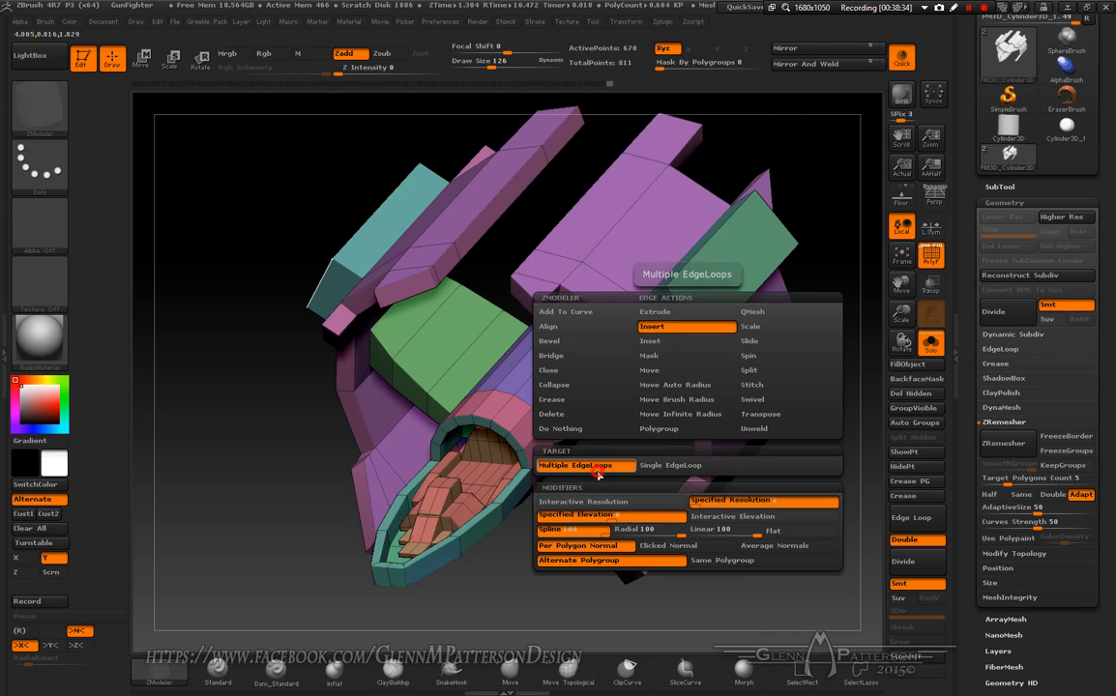
left_click(724, 501)
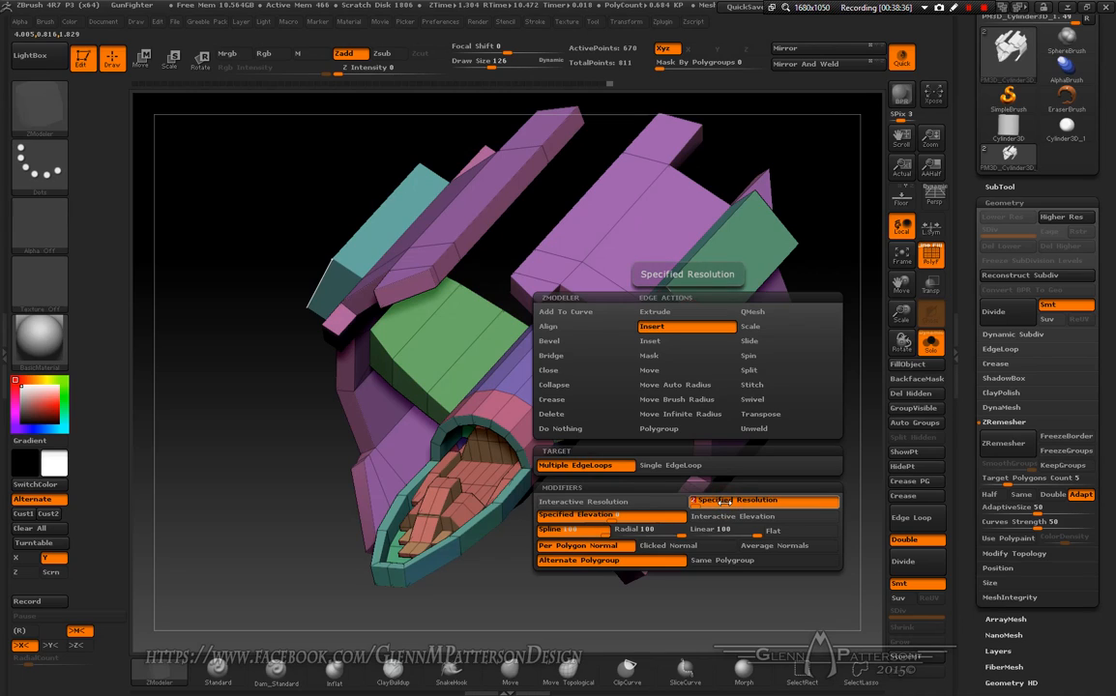
key("1")
key("Return")
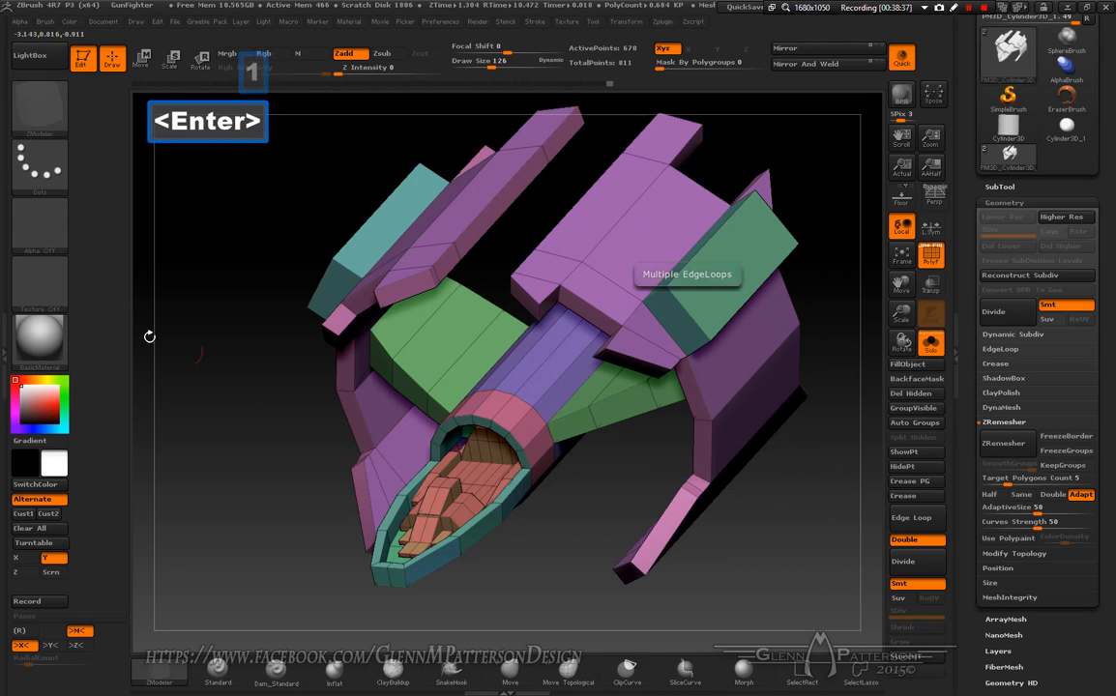
- Insert one edge loop lengthwise through the extruded block and a second one crossing it on the block's front face
left_click(687, 308)
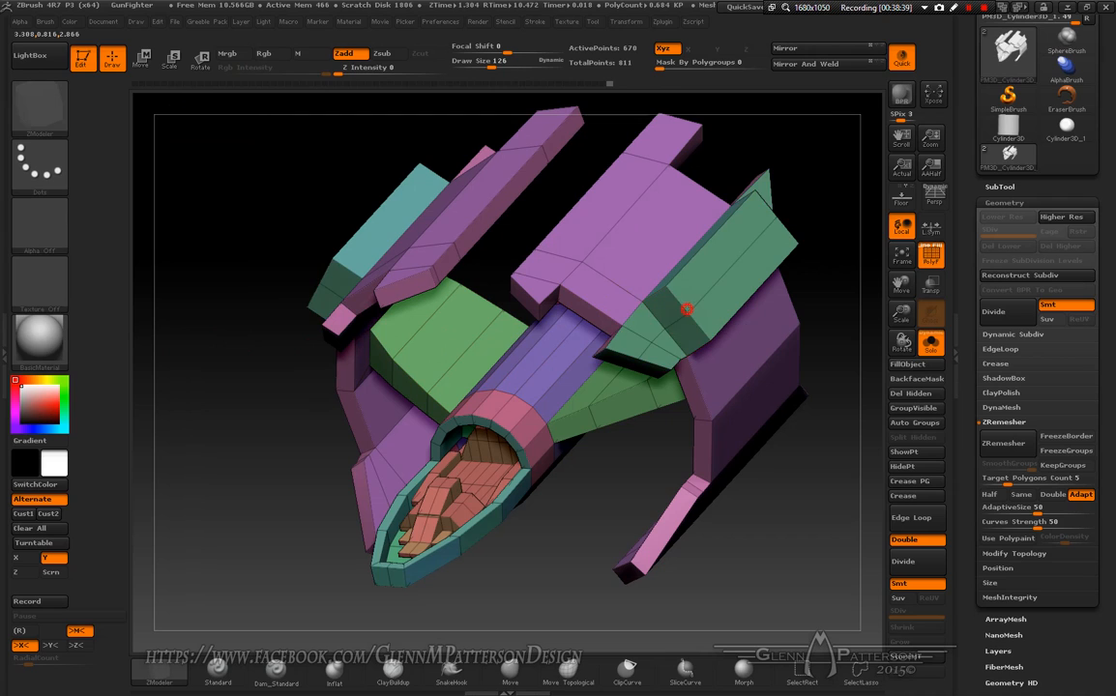
right_click_drag(688, 310, 705, 256)
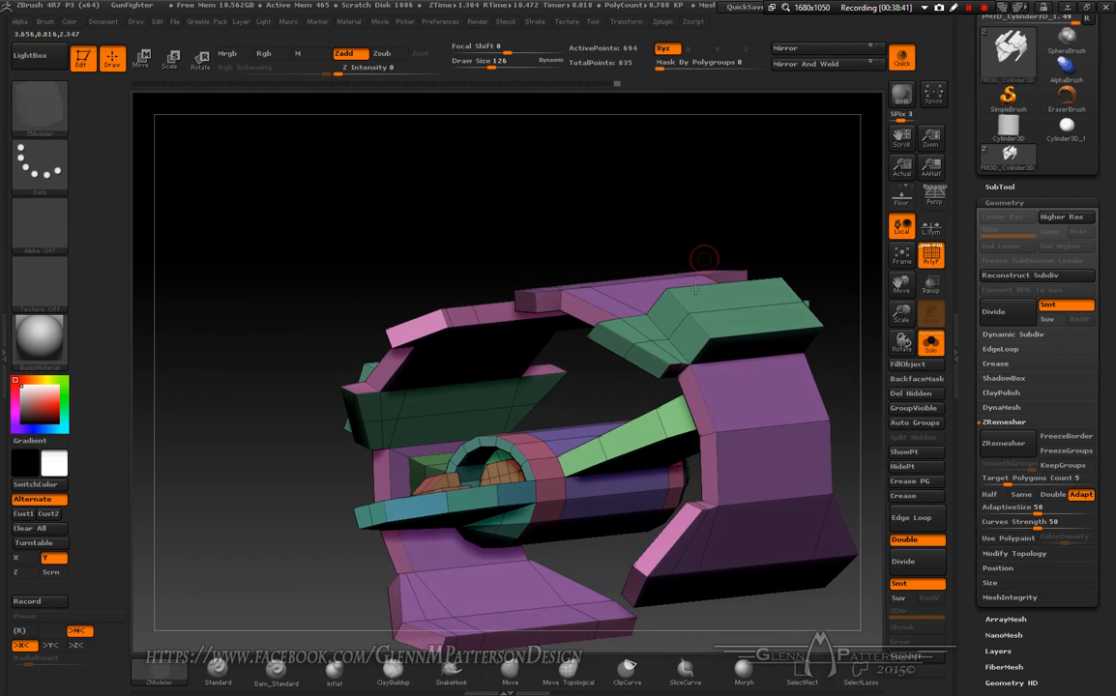
left_click(698, 352)
mouse_move(737, 298)
right_mouse_down()
mouse_move(749, 335)
mouse_move(726, 299)
right_mouse_up()
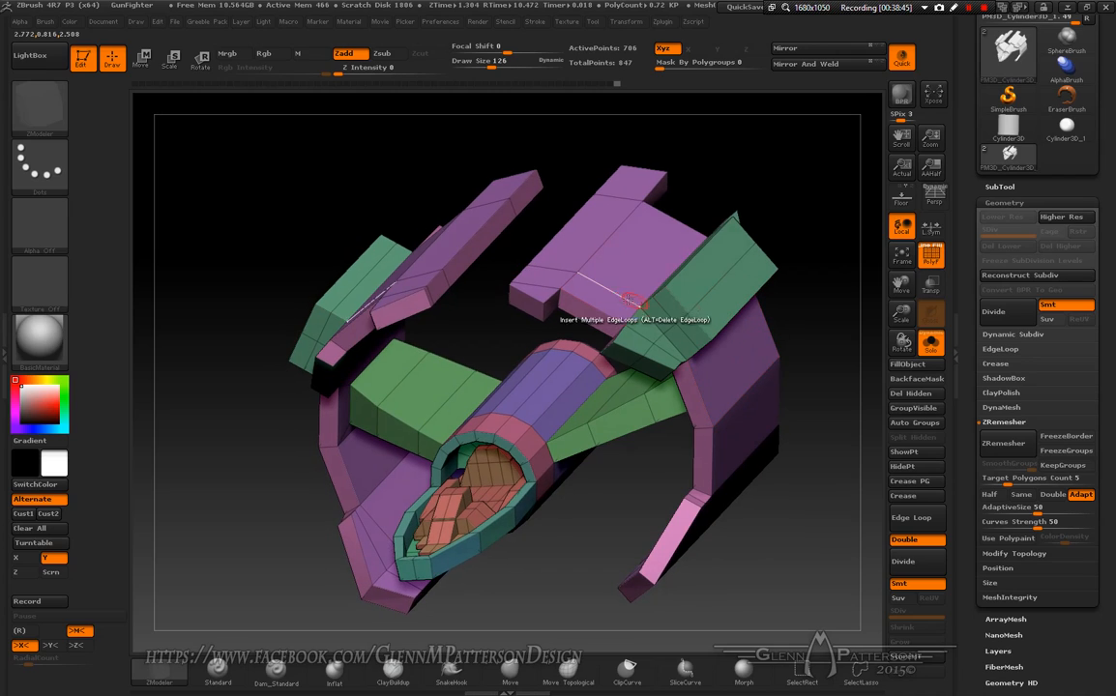
- Set the point action to Split and split the crossing point on the block's front face into a circular polygon with a different polygroup
key("space")
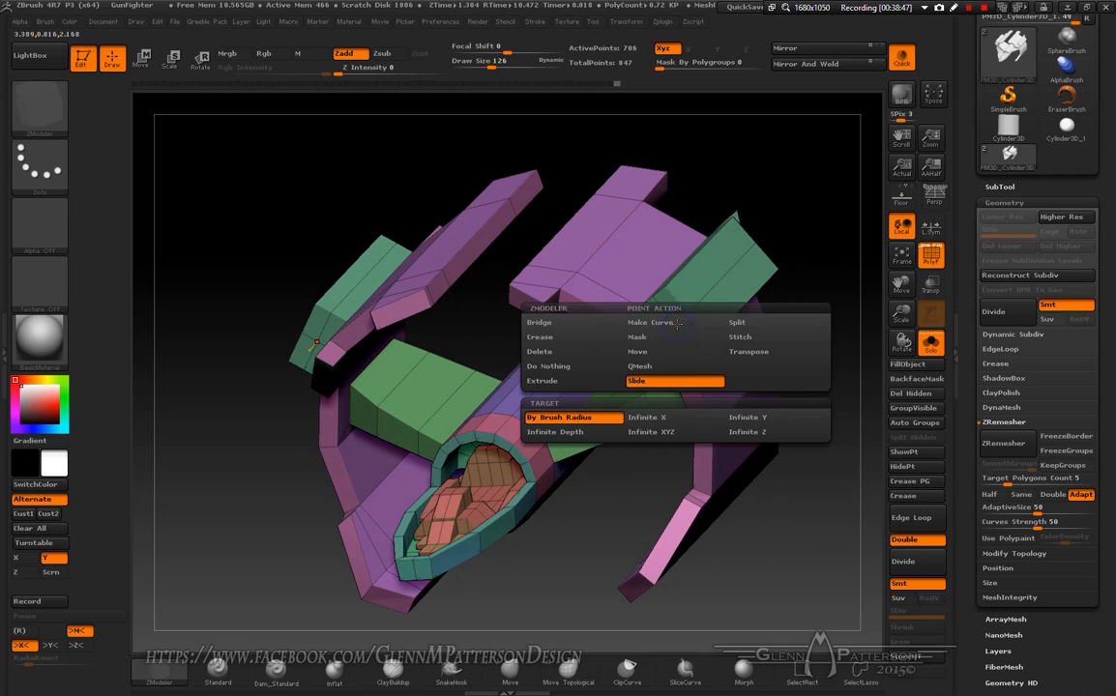
left_click(738, 323)
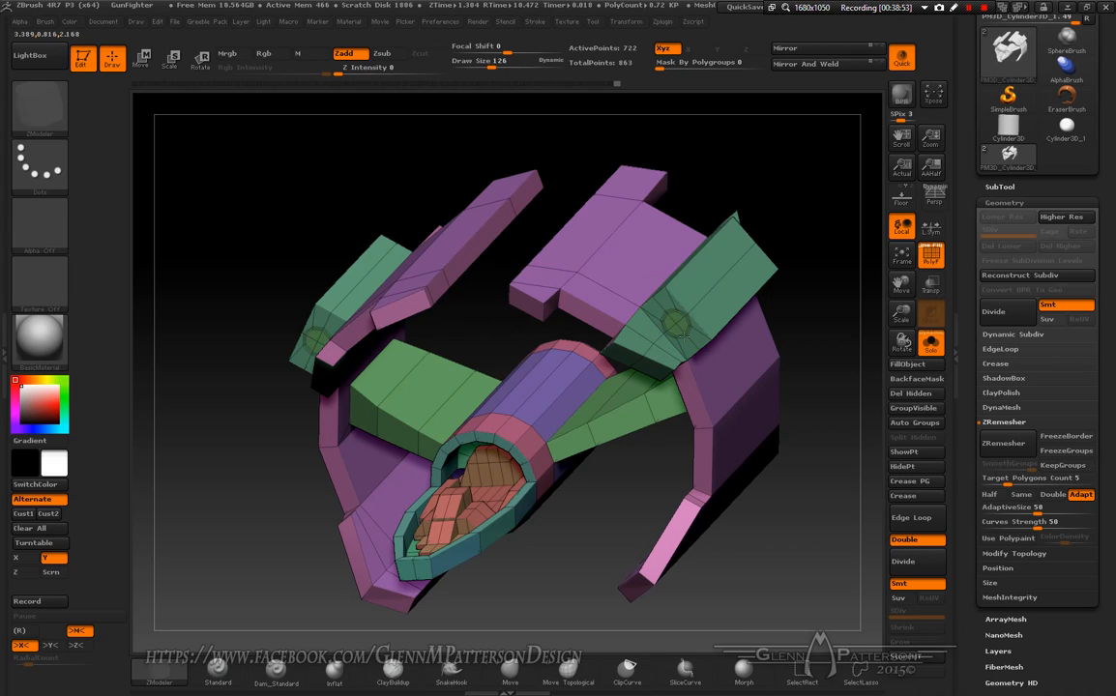
key("alt")
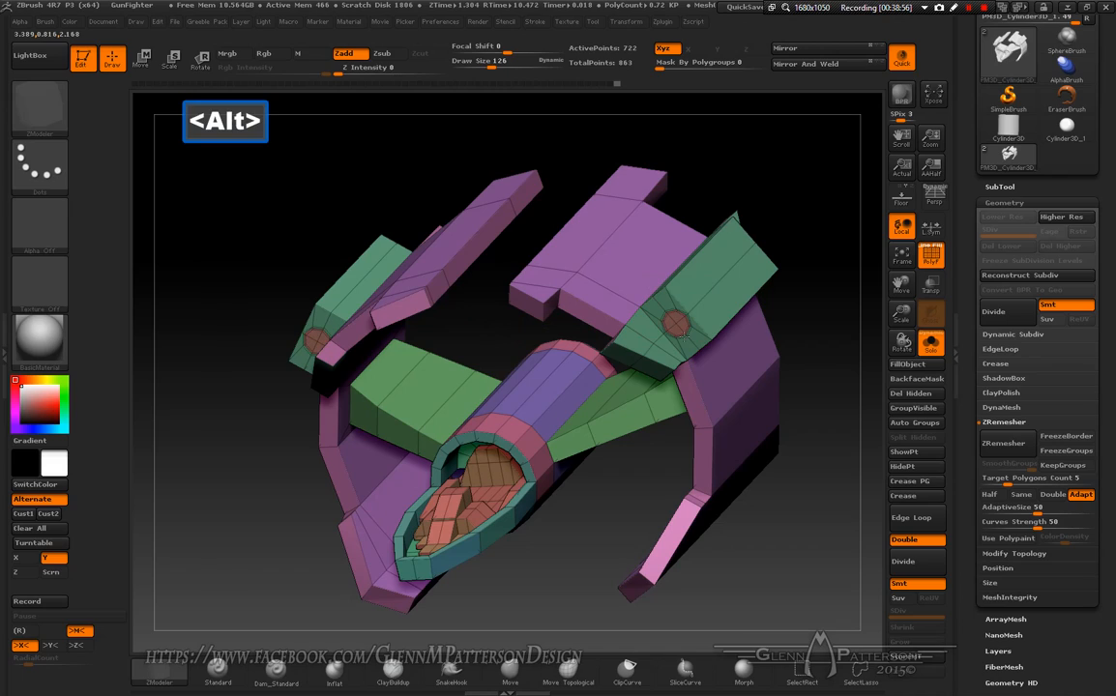
- Set the polygon QMesh target to Polygroup All and extrude the circular face on the upper gun block forward into a barrel
key("alt")
key("alt")
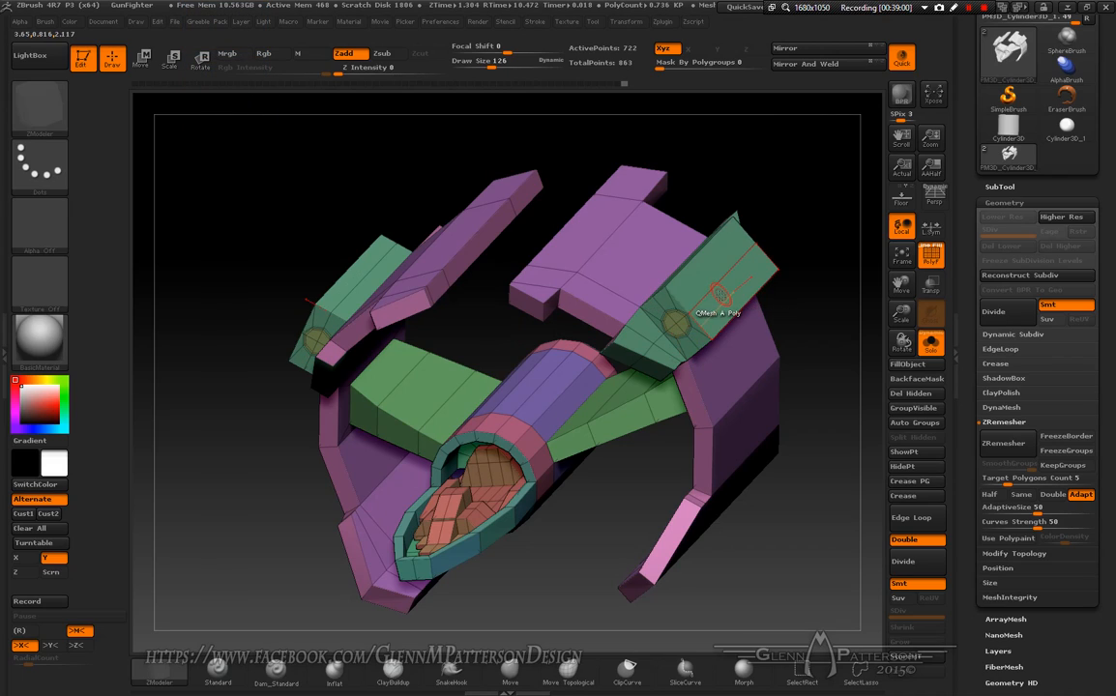
mouse_move(722, 296)
right_mouse_down()
mouse_move(658, 281)
mouse_move(731, 295)
right_mouse_up()
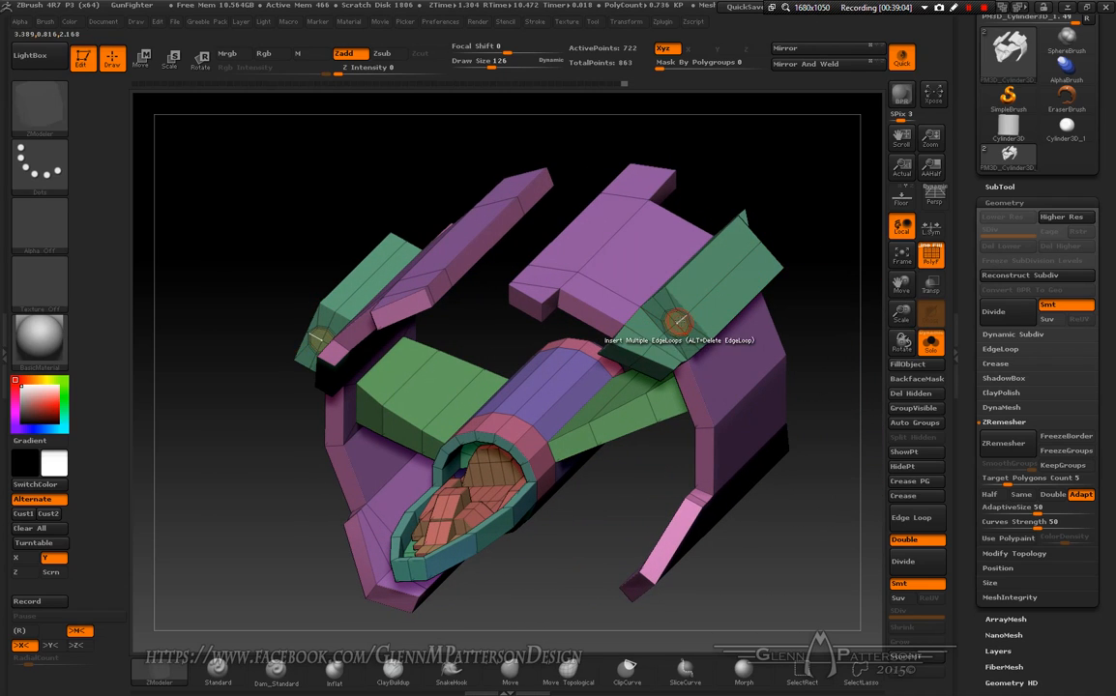
key("space")
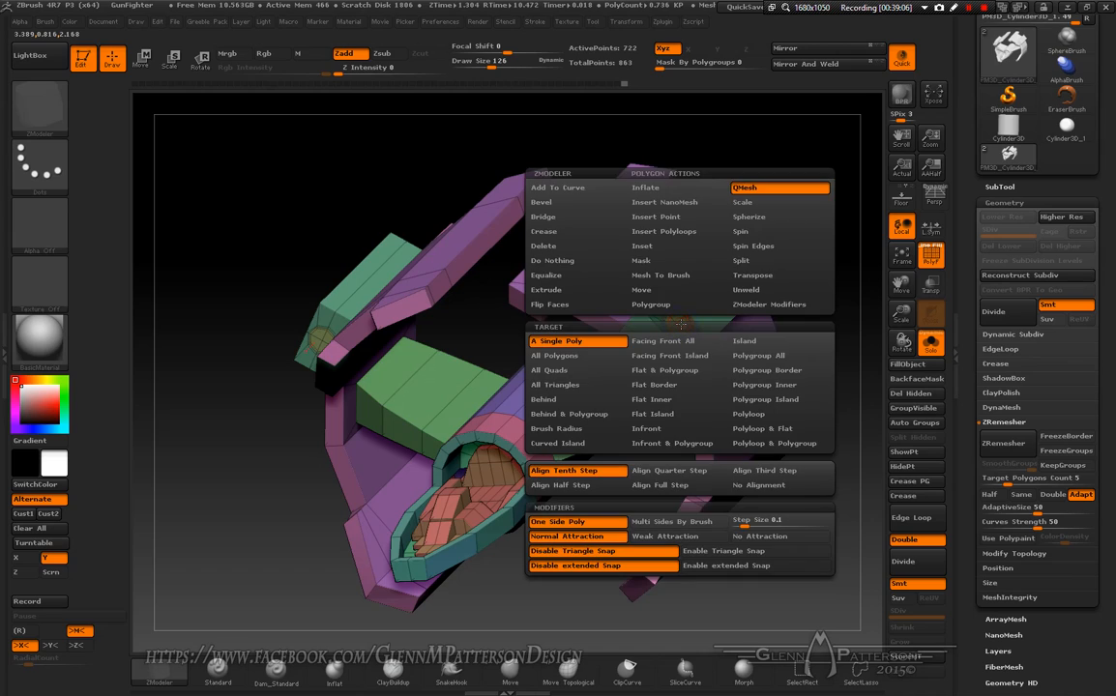
left_click(760, 356)
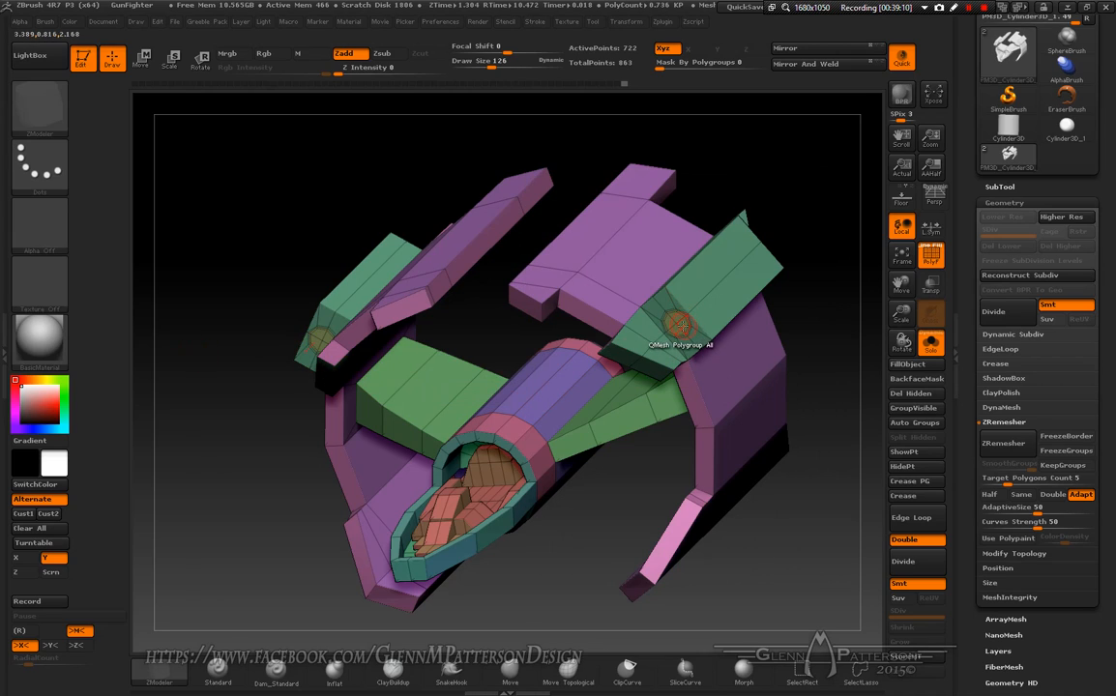
left_click_drag(680, 323, 397, 597)
- Inset the upper barrel's end cap, give the inner circle its own polygroup, and extrude it forward into a thinner barrel
key("alt")
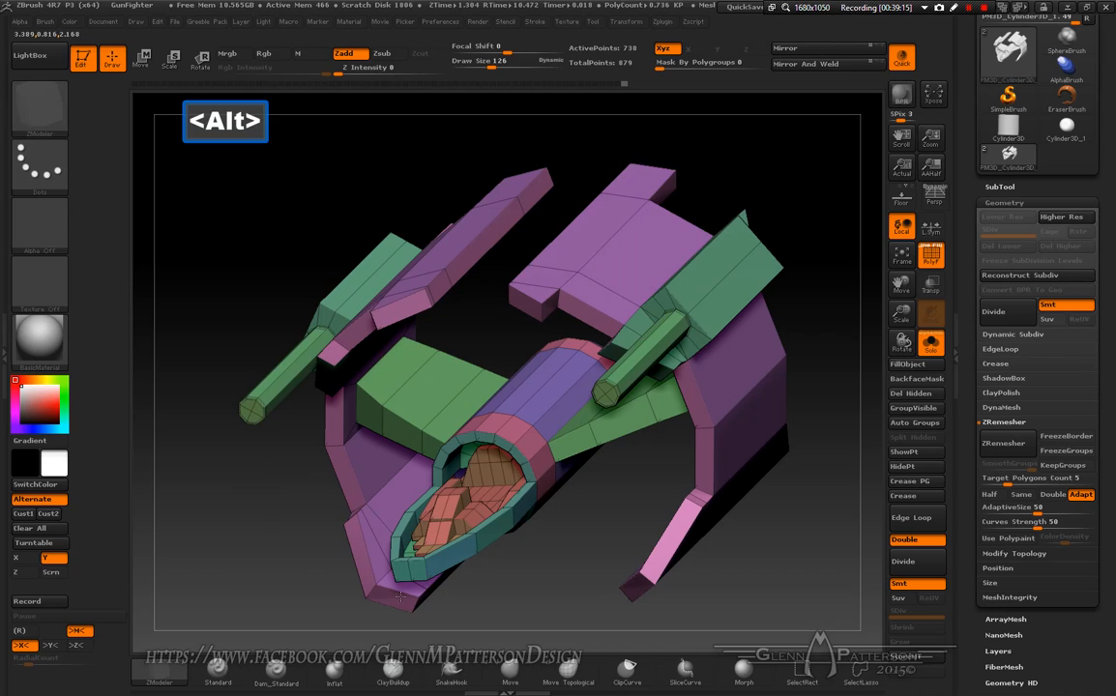
key("alt")
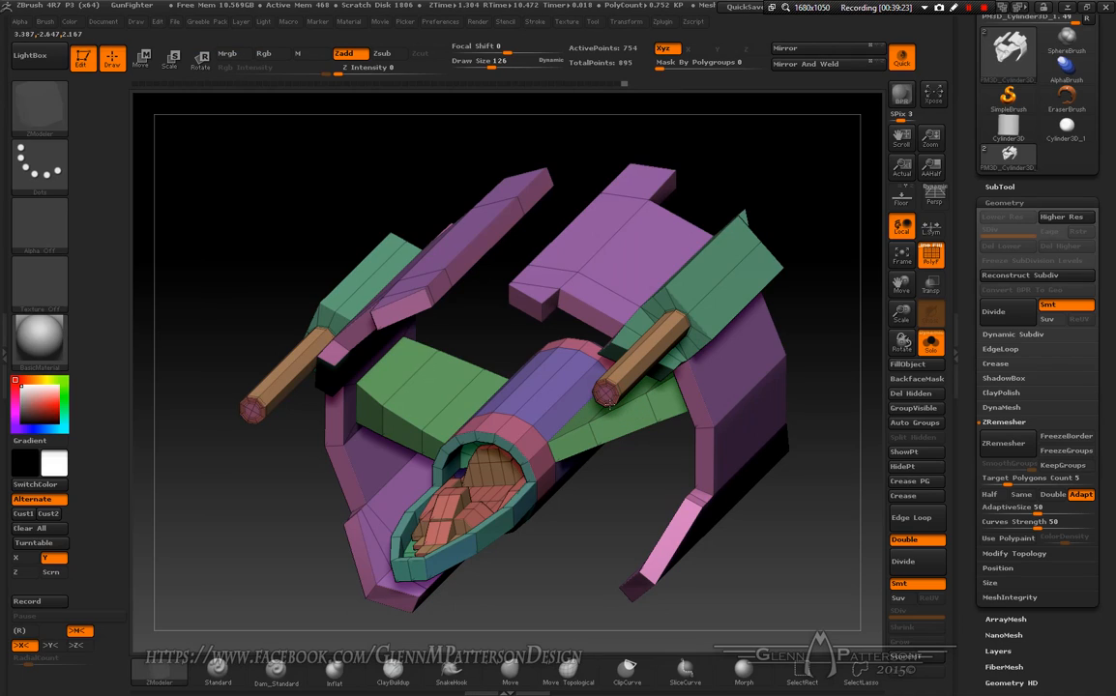
key("alt")
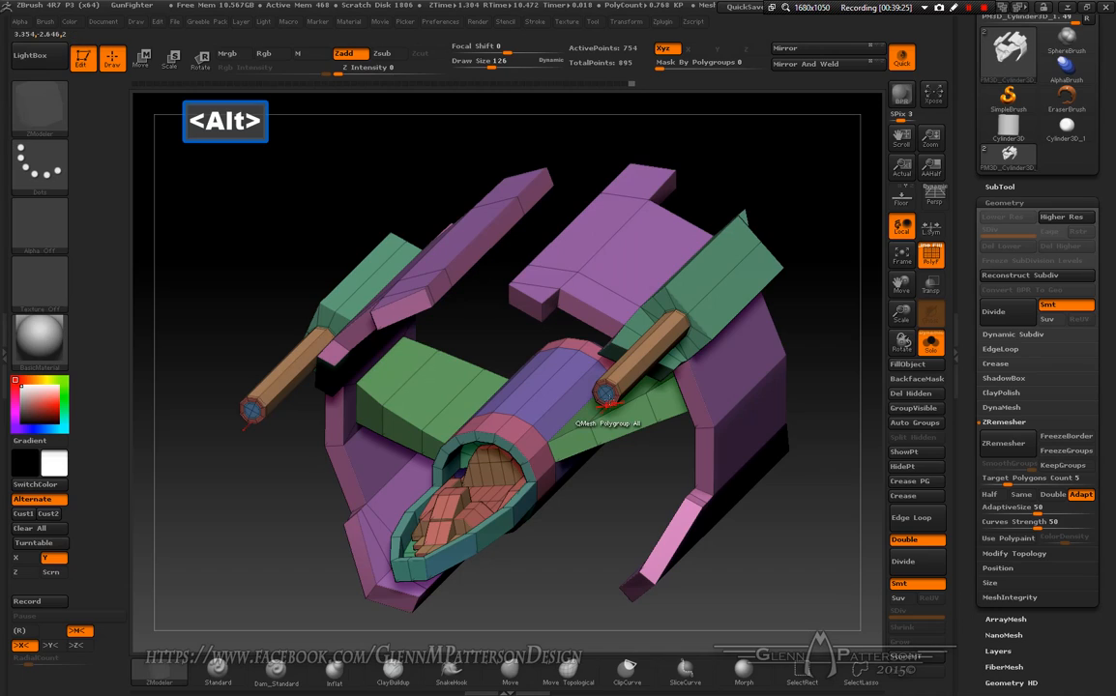
left_click_drag(605, 392, 454, 455)
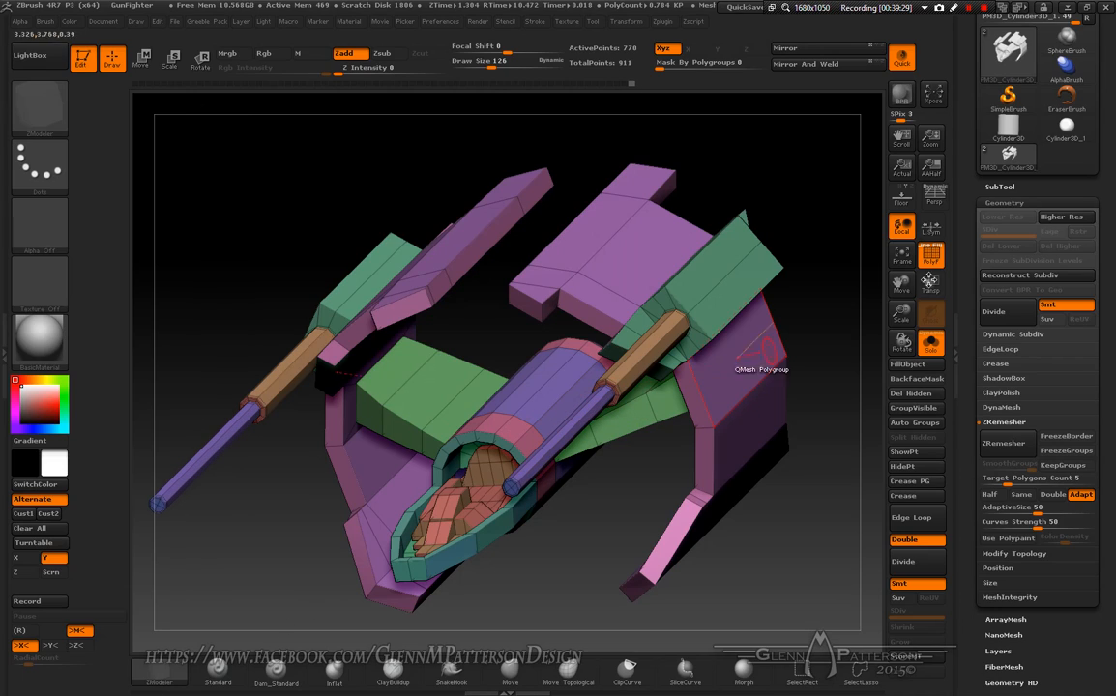
- Lengthen the thin upper gun barrel by moving its tip farther forward without adding a segment
key("f")
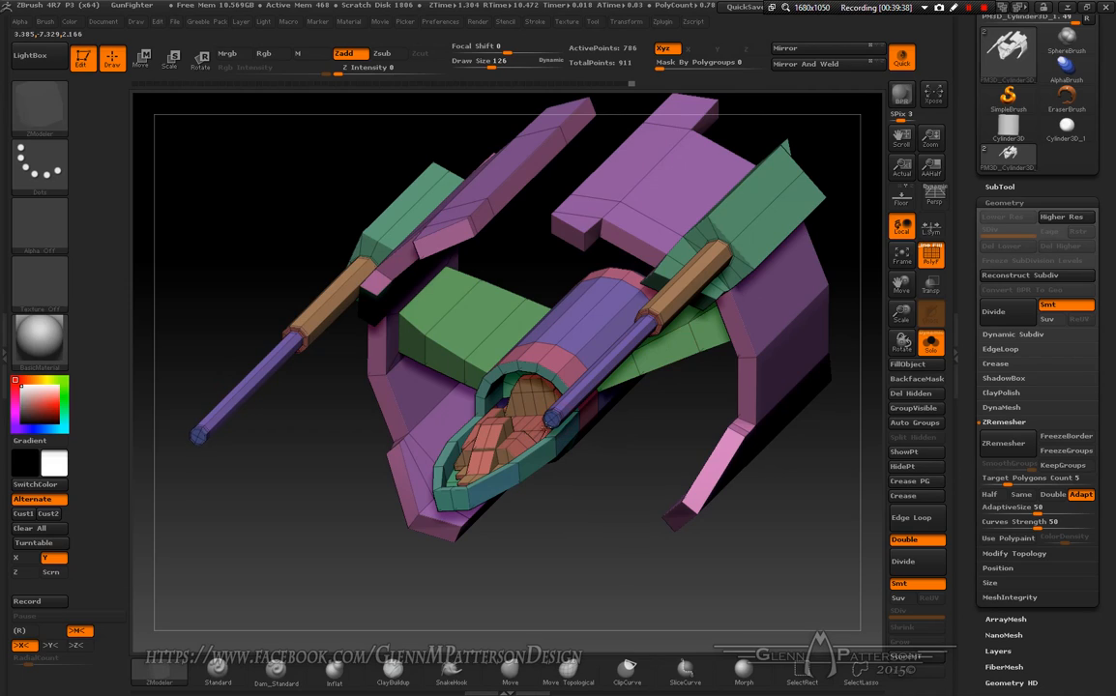
key("shift")
left_click_drag(445, 518, 360, 534)
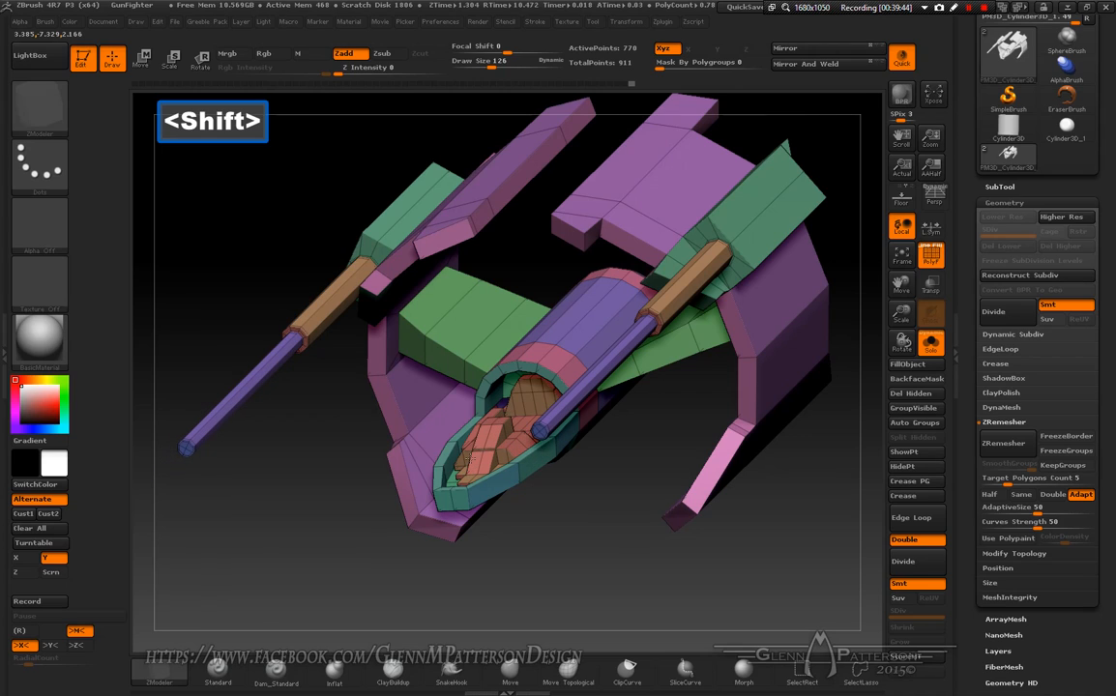
mouse_move(572, 537)
left_mouse_down("shift")
mouse_move(545, 484)
mouse_move(588, 500)
mouse_move(564, 517)
left_mouse_up("shift")
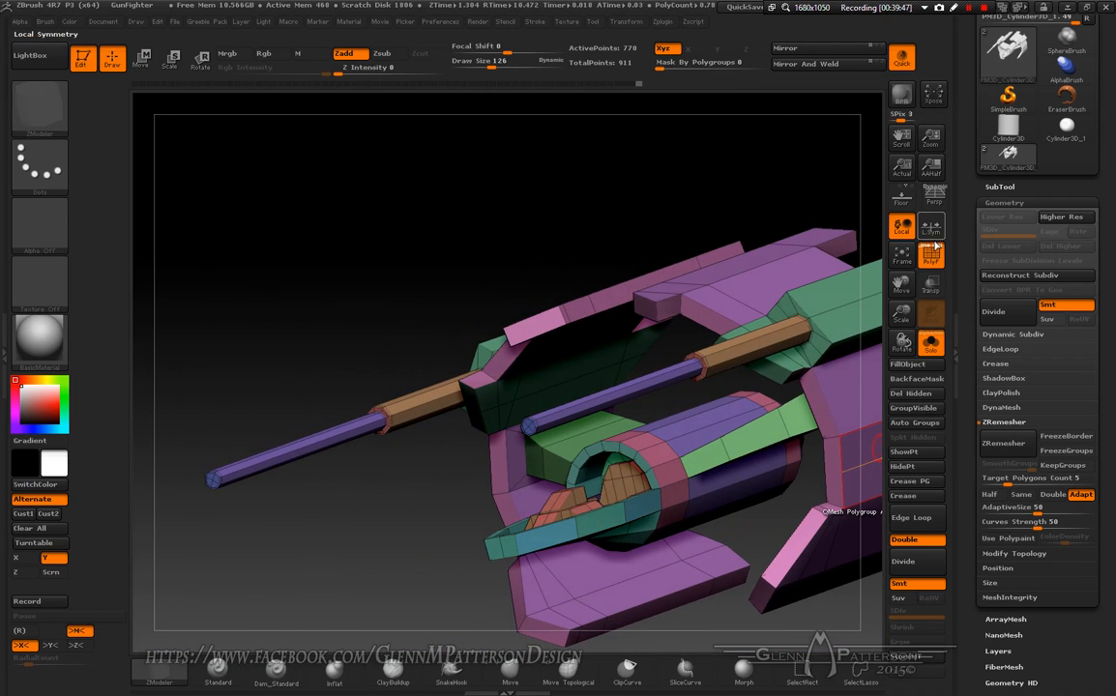
- Set the QMesh target to A Single Poly and extrude the shell's middle outer side polygon outward into a block with a different polygroup
left_click_drag(807, 259, 680, 357)
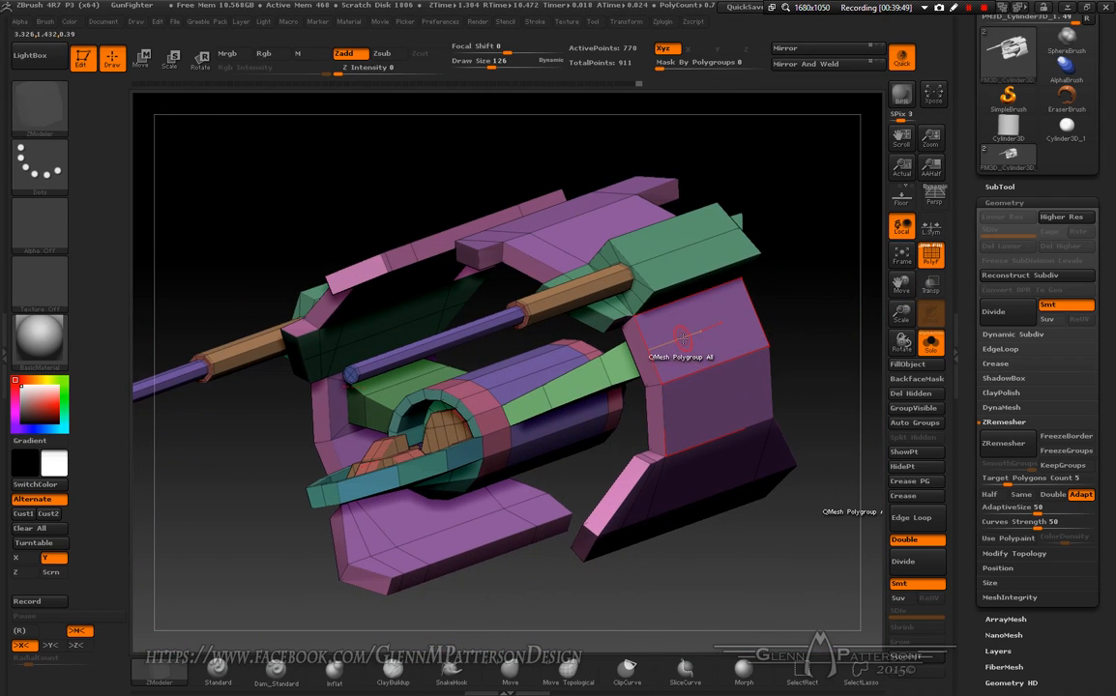
mouse_move(684, 339)
right_mouse_down()
mouse_move(665, 315)
mouse_move(685, 301)
mouse_move(687, 337)
right_mouse_up()
key("space")
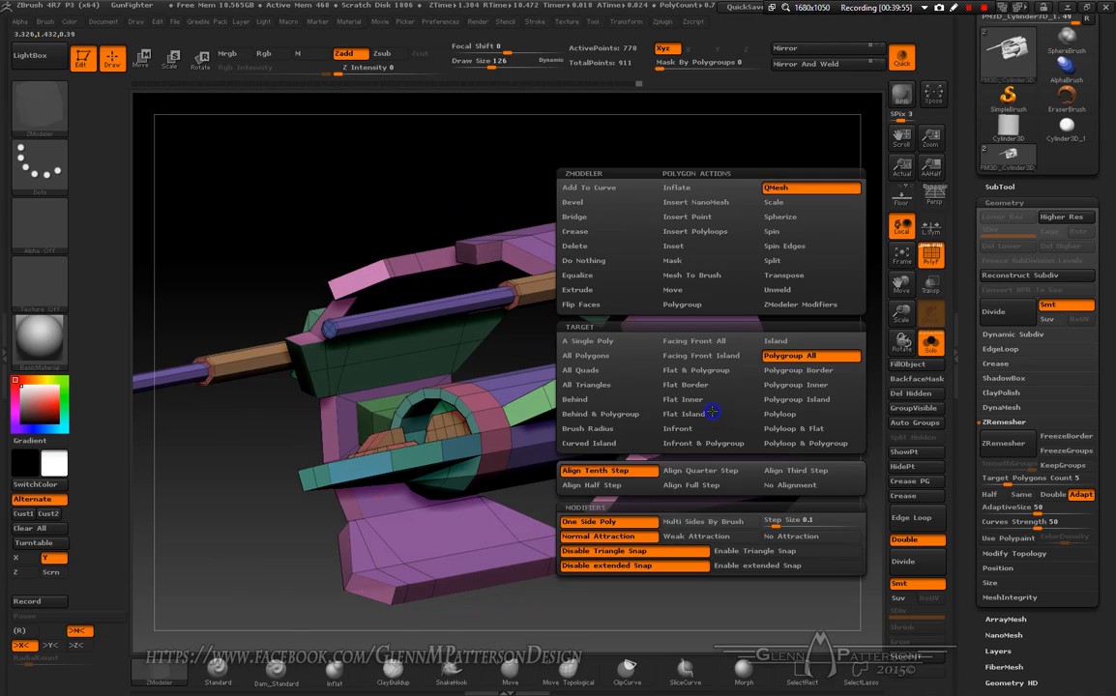
left_click(586, 340)
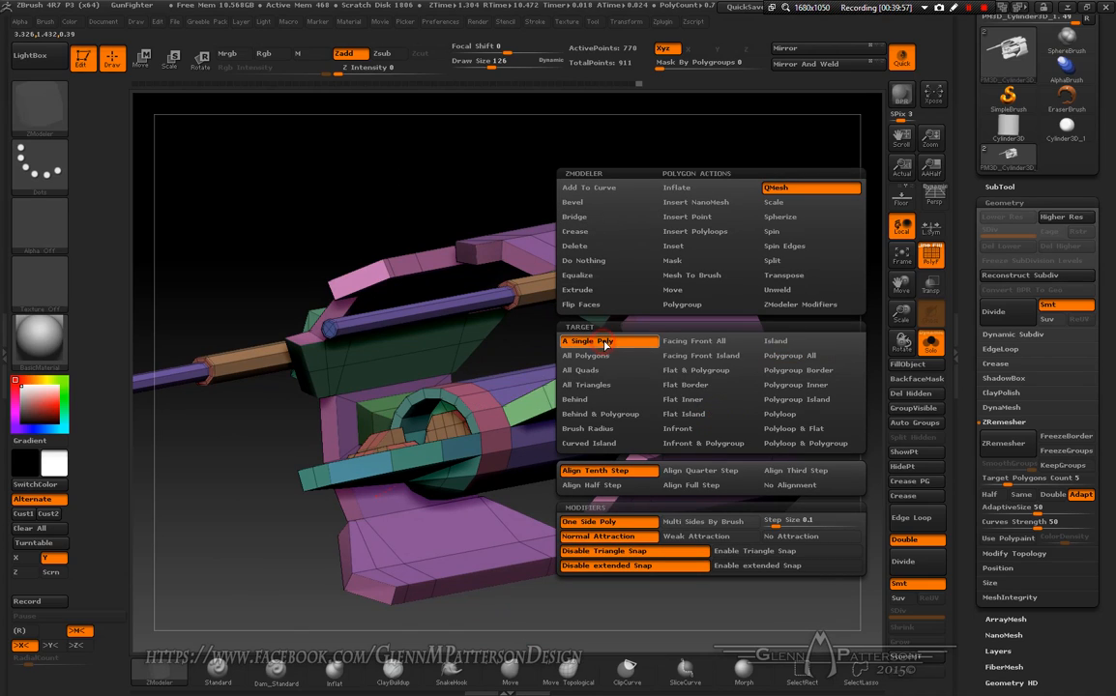
left_click_drag(725, 410, 746, 419)
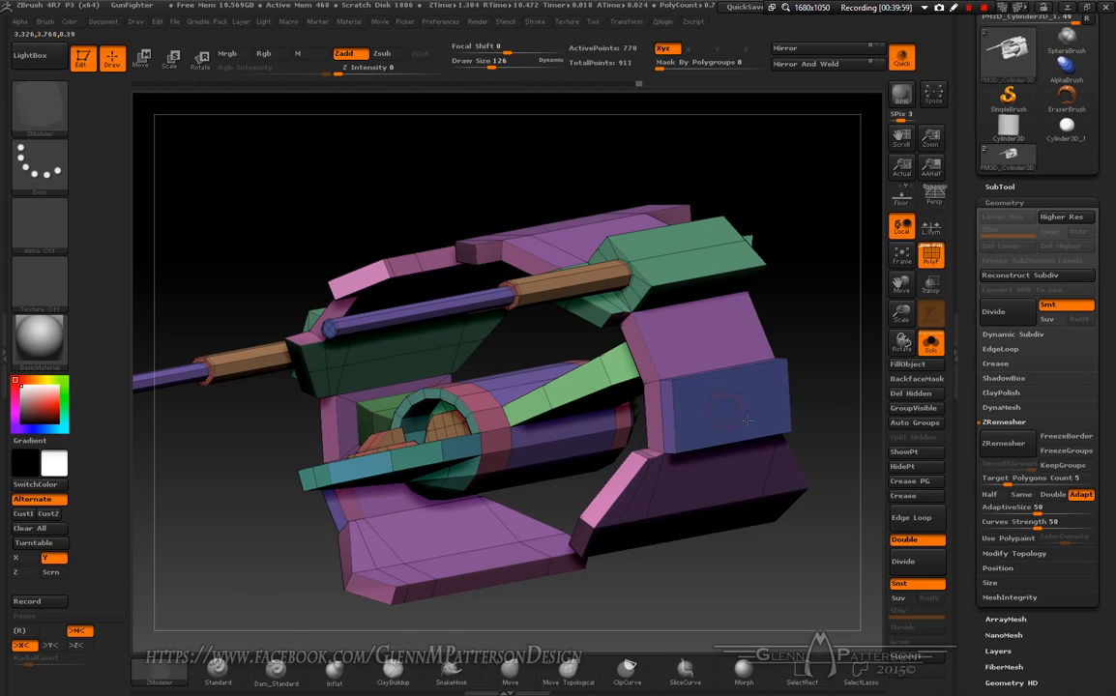
key("alt")
left_click(751, 423, "alt")
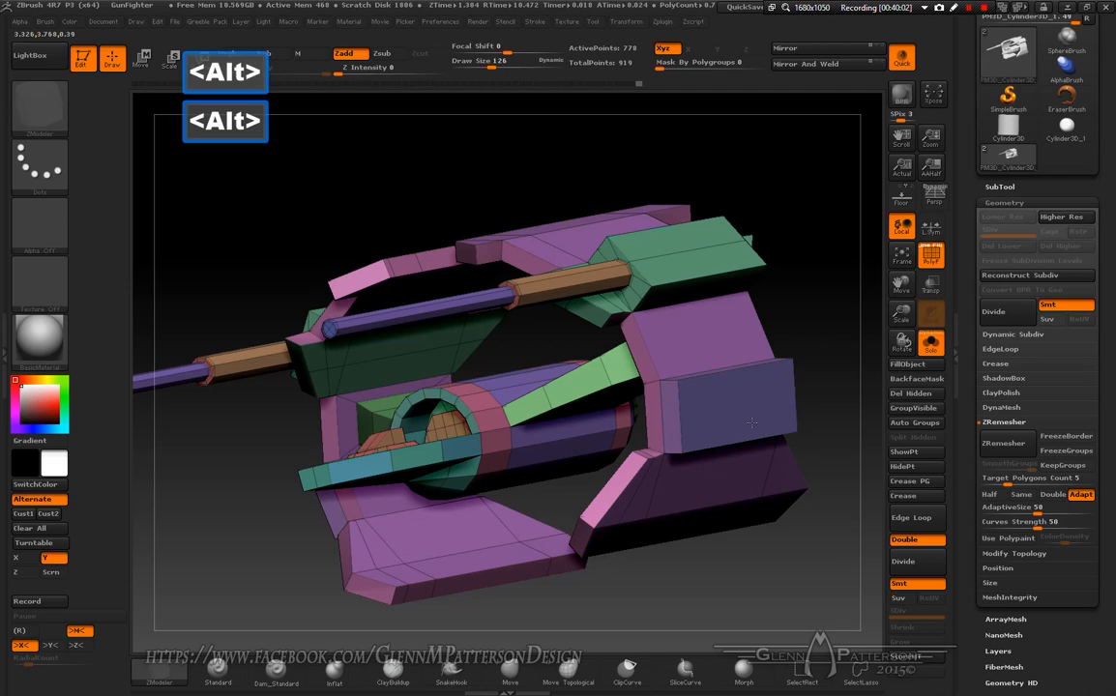
left_click(752, 422, "alt")
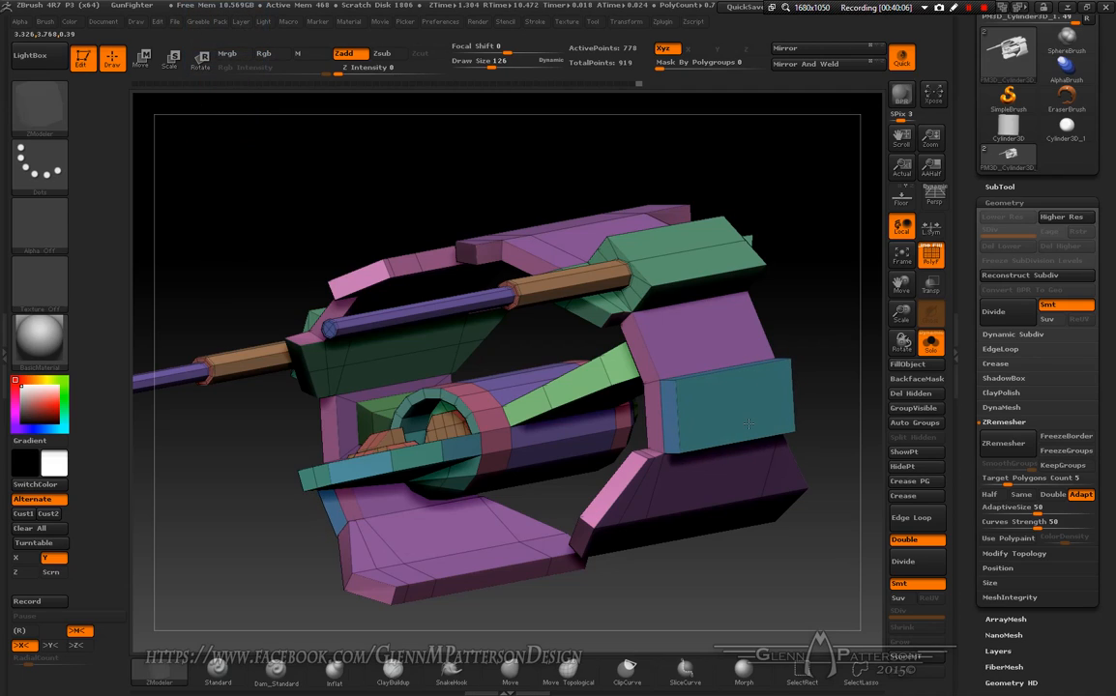
- Insert crossing edge loops through the middle block and split their crossing point on the front face into a circular polygon
left_click(669, 382)
left_click(681, 429)
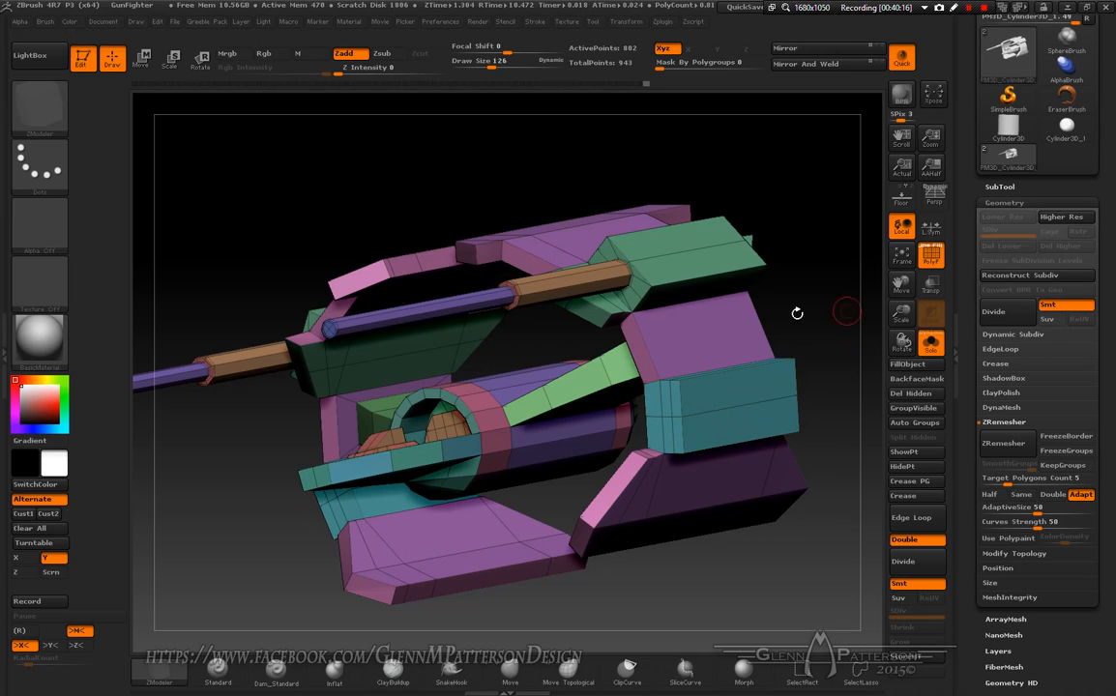
left_click_drag(901, 315, 662, 384)
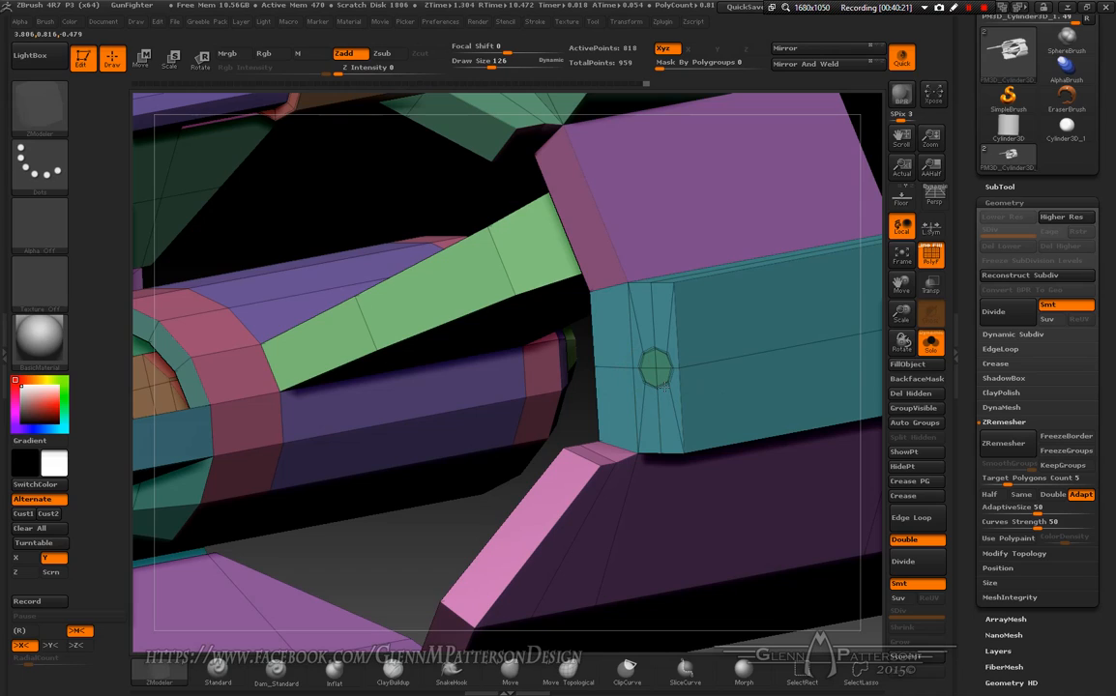
- Set the QMesh target to Polygroup All and extrude the circular face on the middle block forward into a barrel
key("alt")
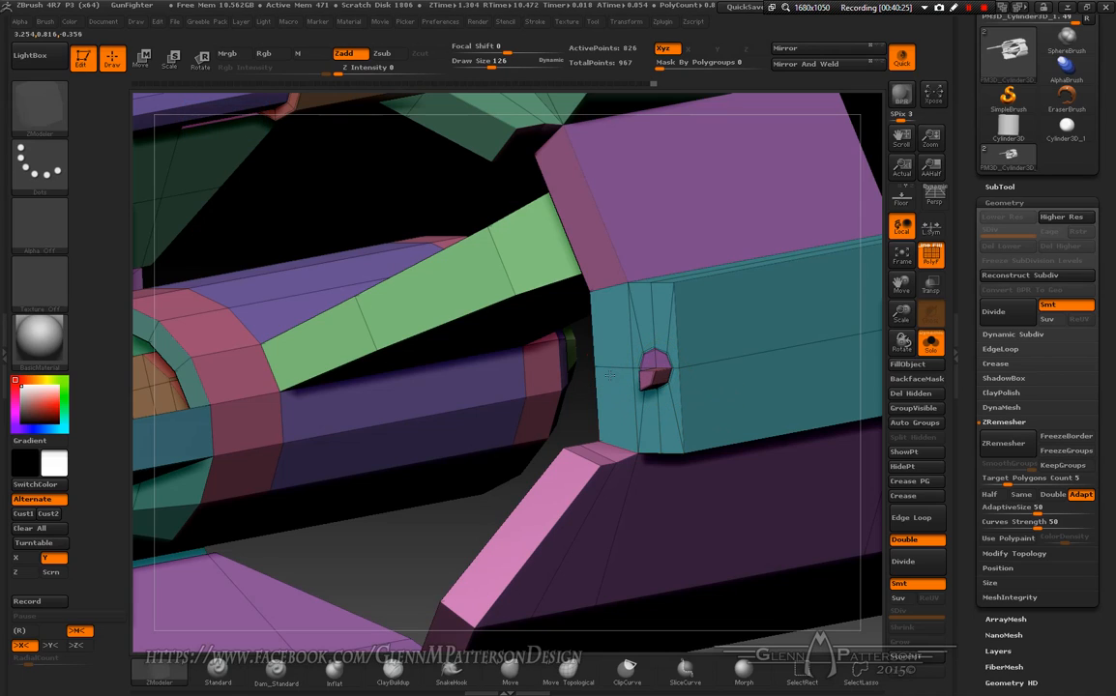
key("ctrl+z")
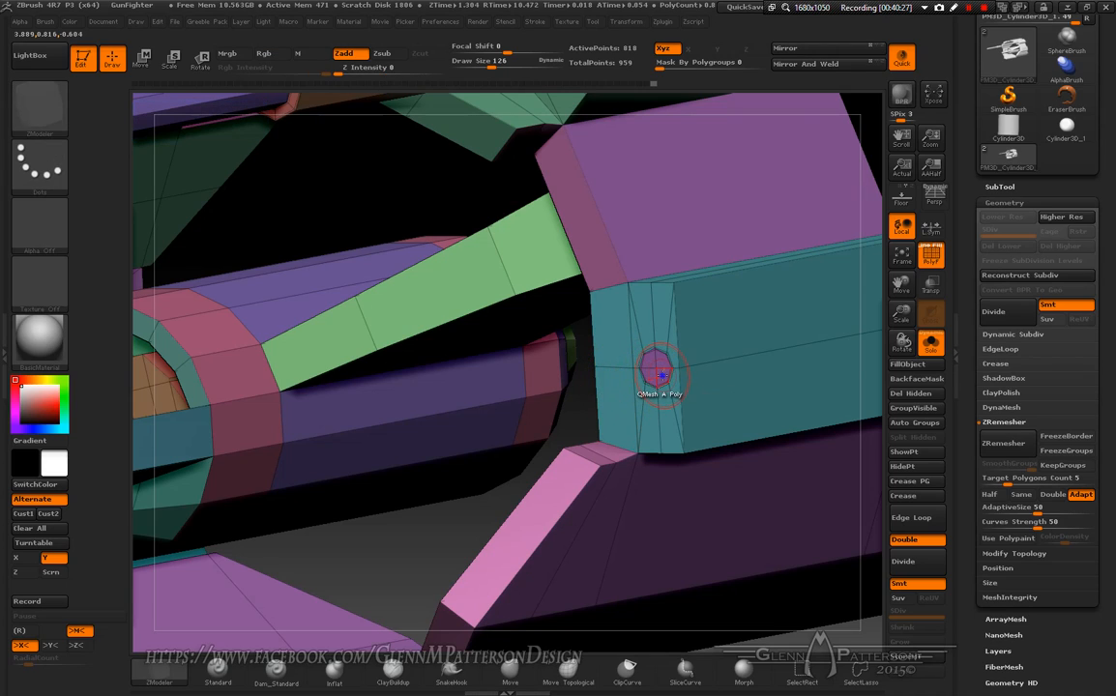
right_click(658, 372)
left_click(741, 360)
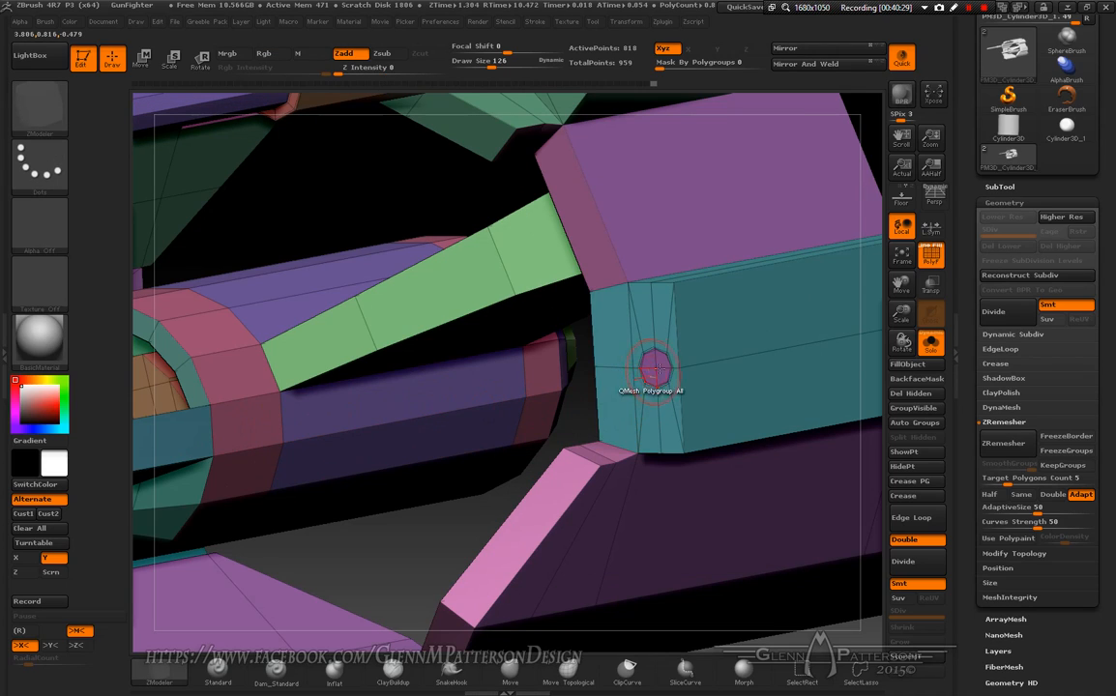
left_click_drag(611, 385, 464, 397)
left_click_drag(902, 311, 930, 201)
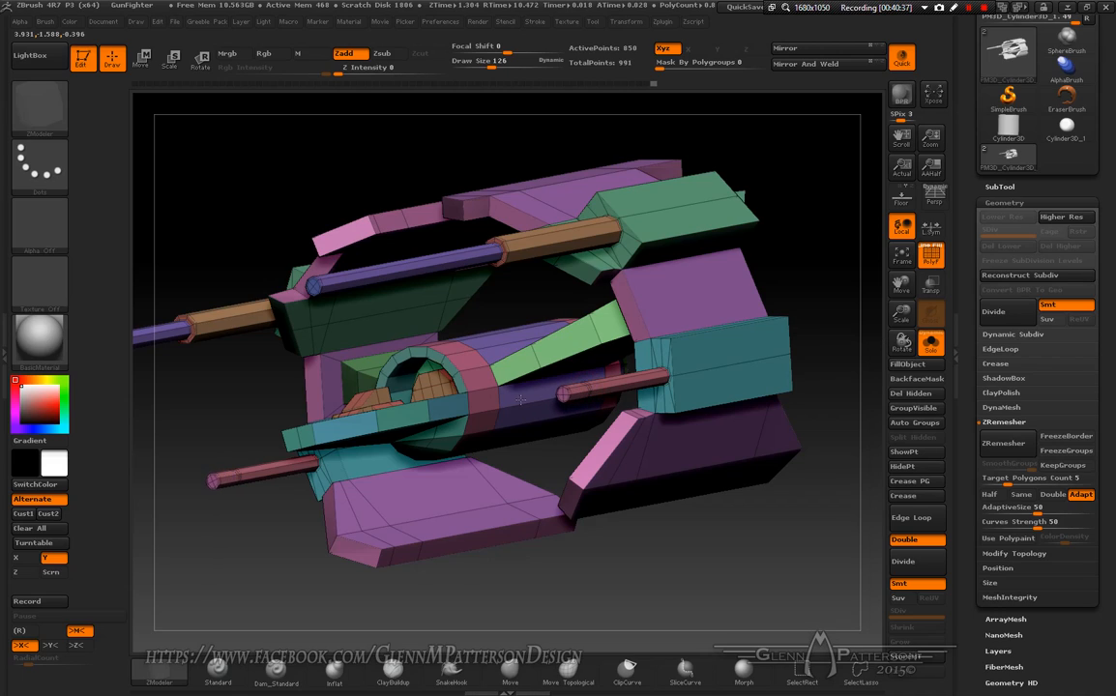
left_click_drag(522, 400, 472, 417, "shift")
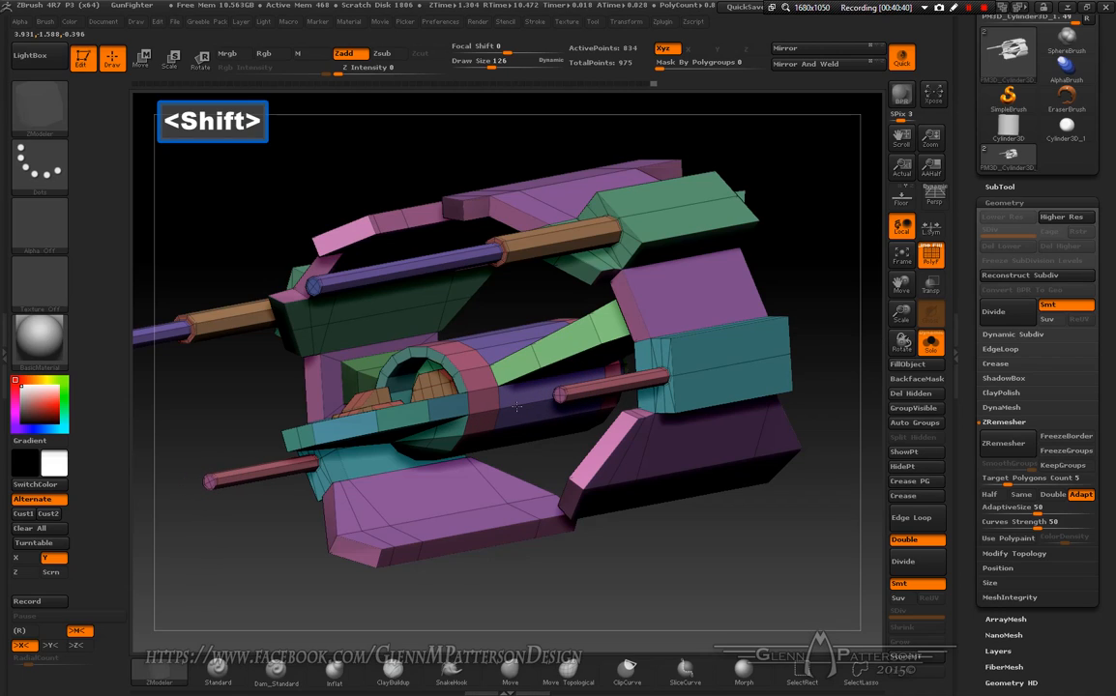
- Inset the middle barrel's end cap with a different polygroup and extrude the inner circle forward into a thinner barrel
left_click_drag(901, 311, 899, 422)
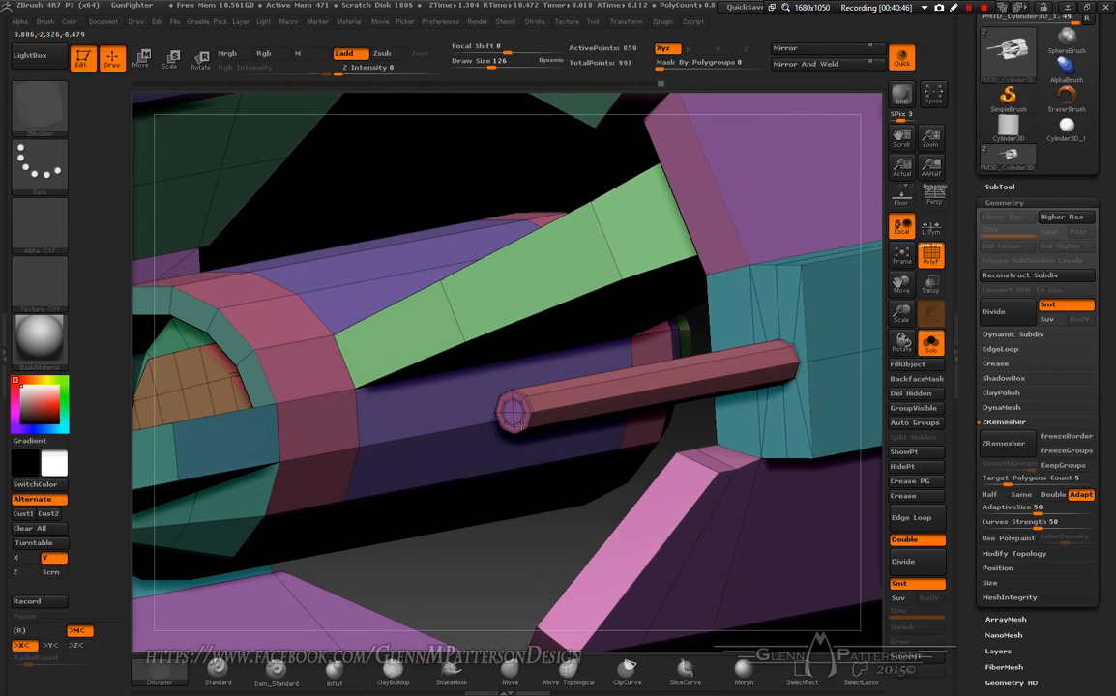
key("alt")
key("alt")
key("alt")
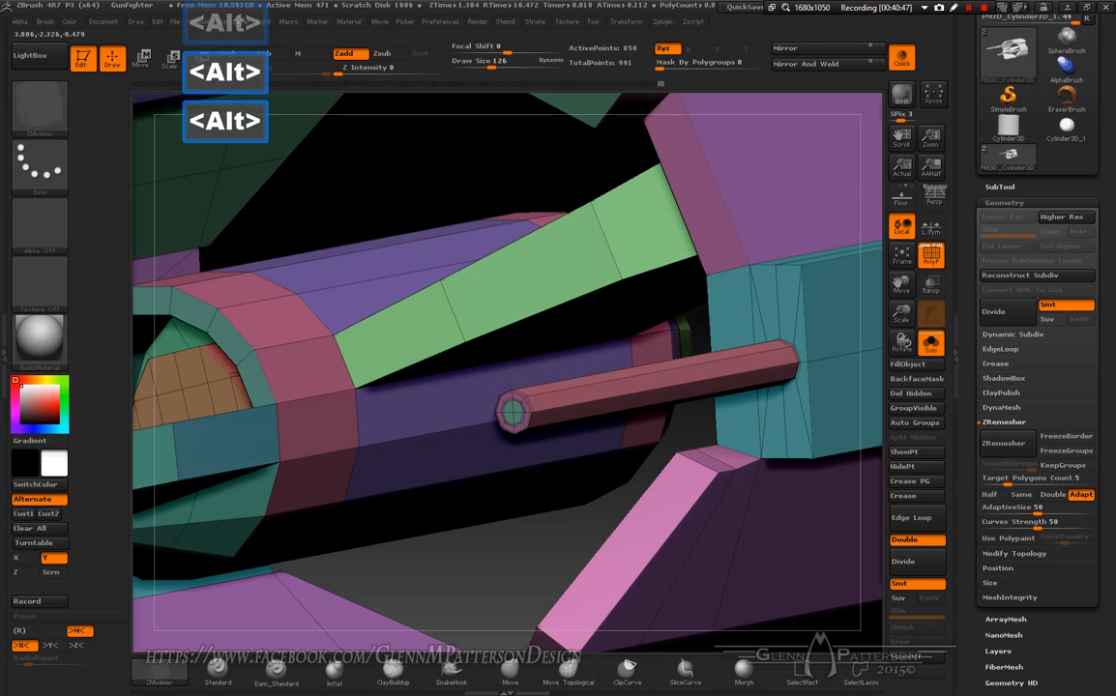
left_click_drag(513, 411, 339, 443)
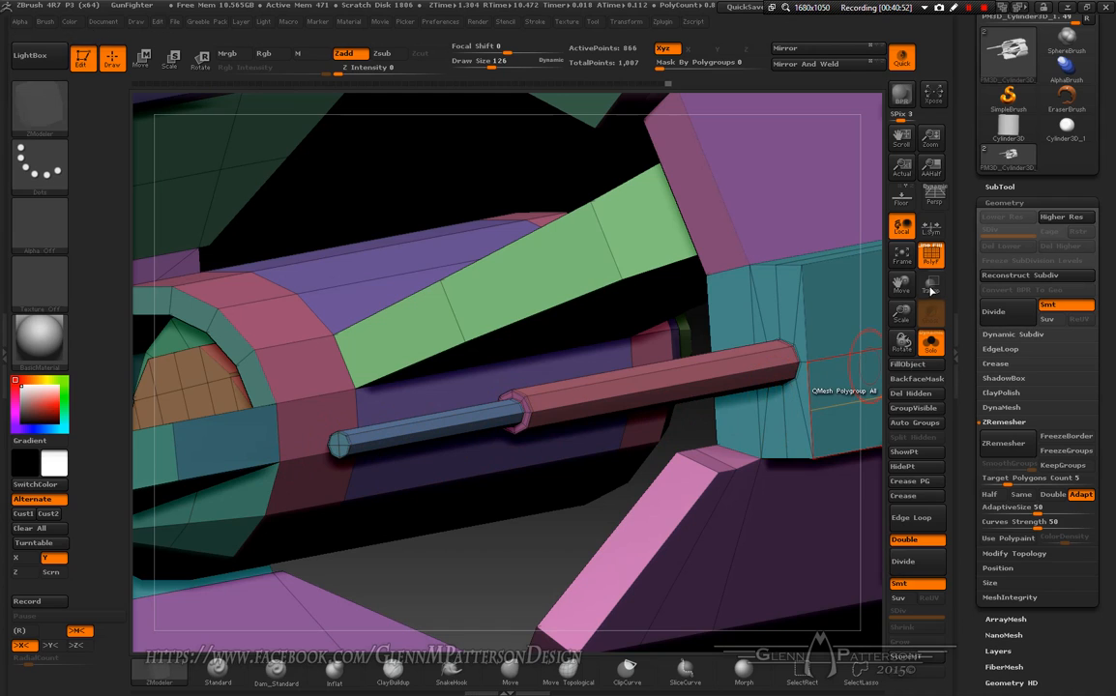
- Set the QMesh target to A Single Poly and extrude the lower outer shell polygon beneath the middle block to form a connecting wedge
left_click(902, 258)
left_click_drag(633, 562, 611, 571)
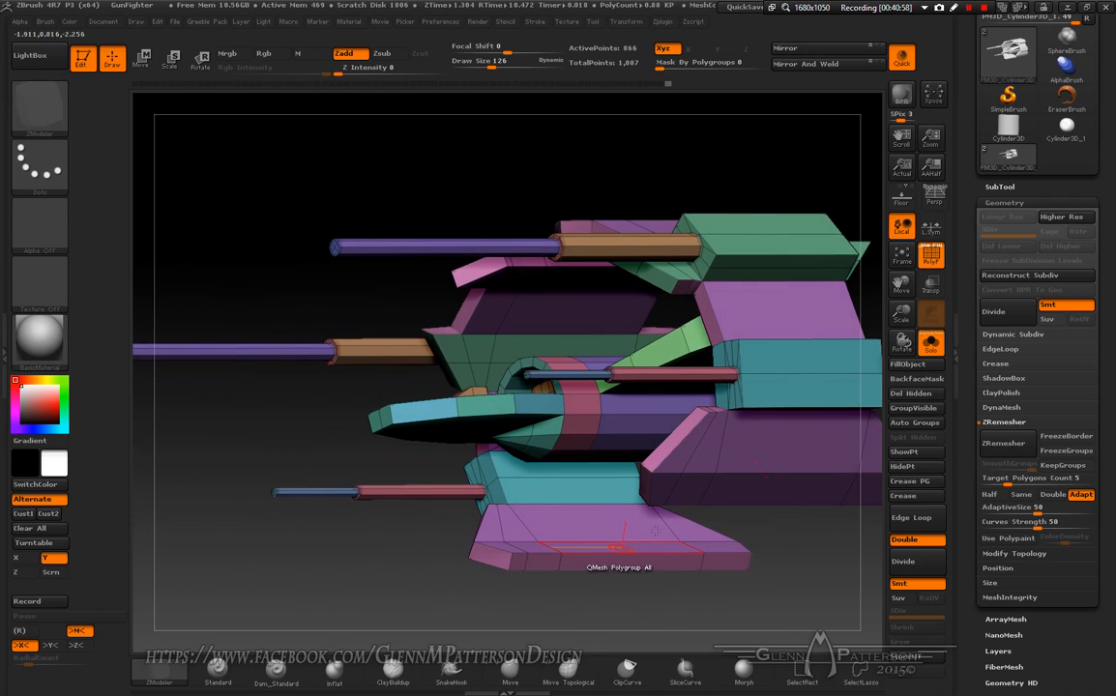
left_click_drag(849, 276, 779, 393)
right_click_drag(609, 419, 622, 532)
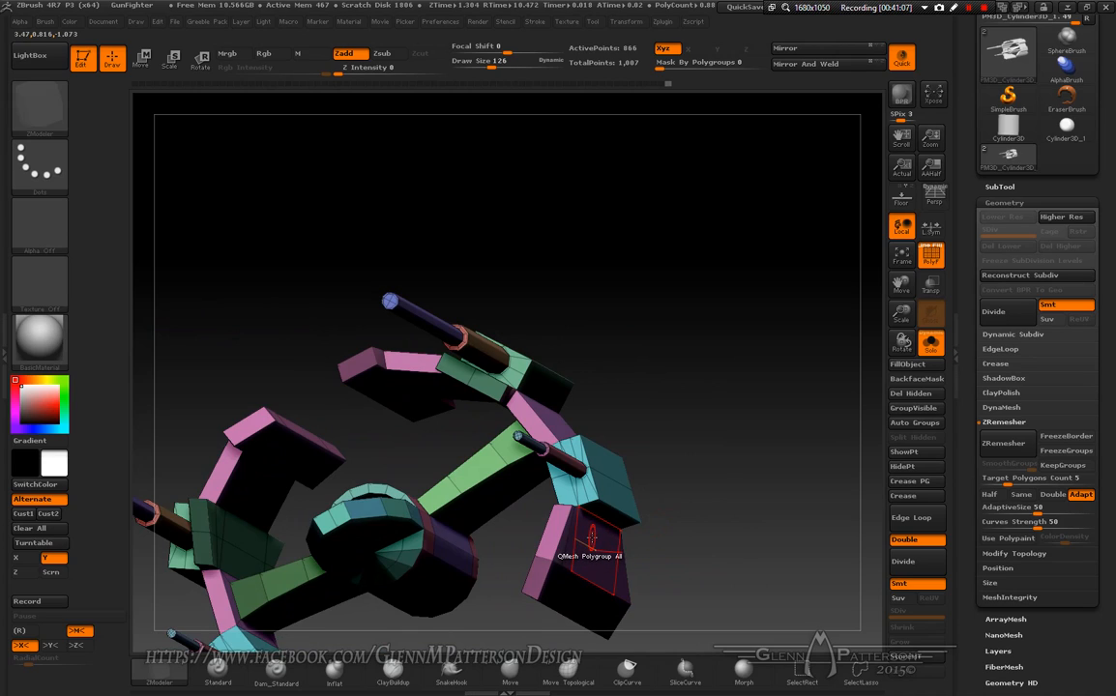
key("space")
left_click(466, 341)
left_click(593, 539)
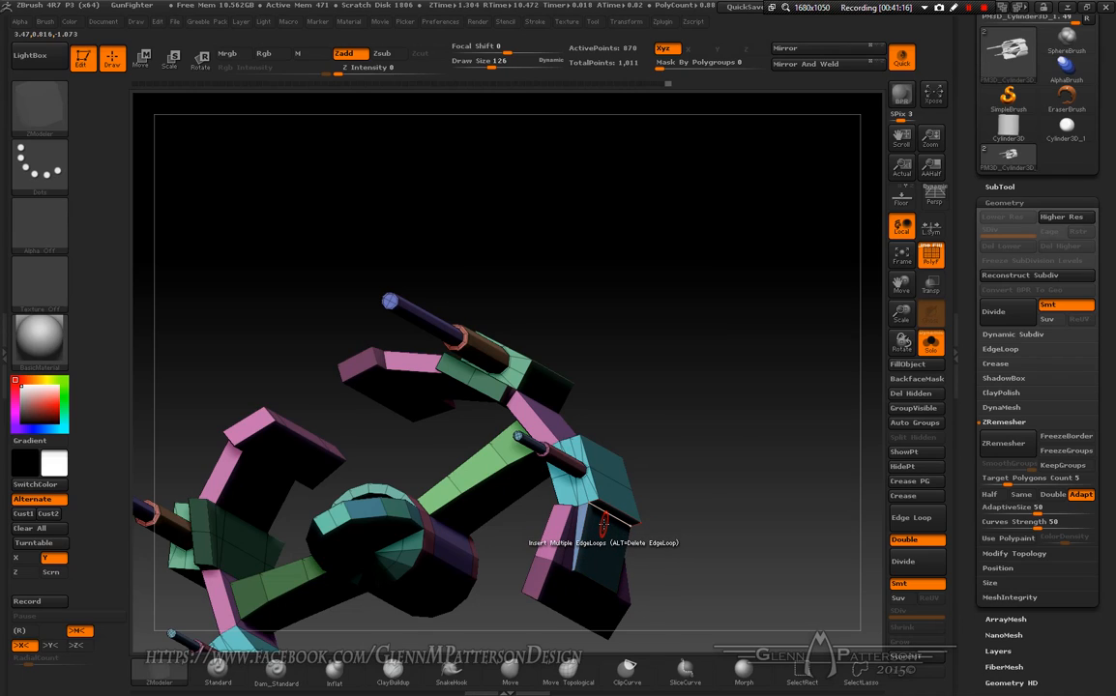
- Extrude the outer shell panels on both sides of the upper gun block outward to fill the gaps beside it
left_click_drag(498, 490, 554, 443)
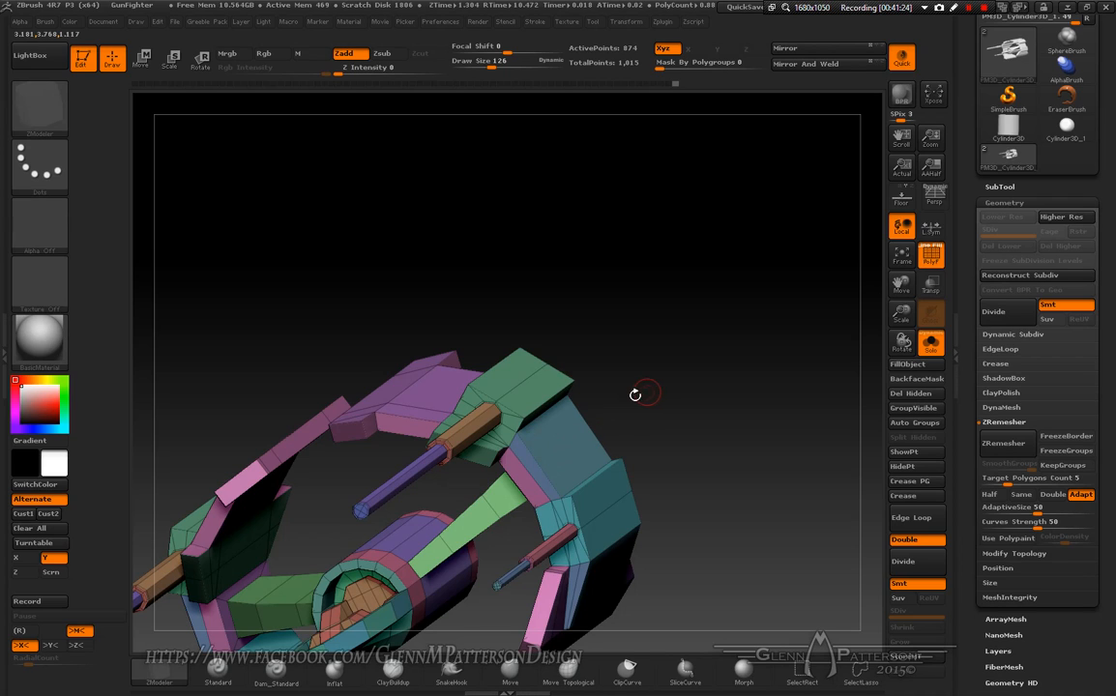
left_click_drag(547, 442, 430, 380)
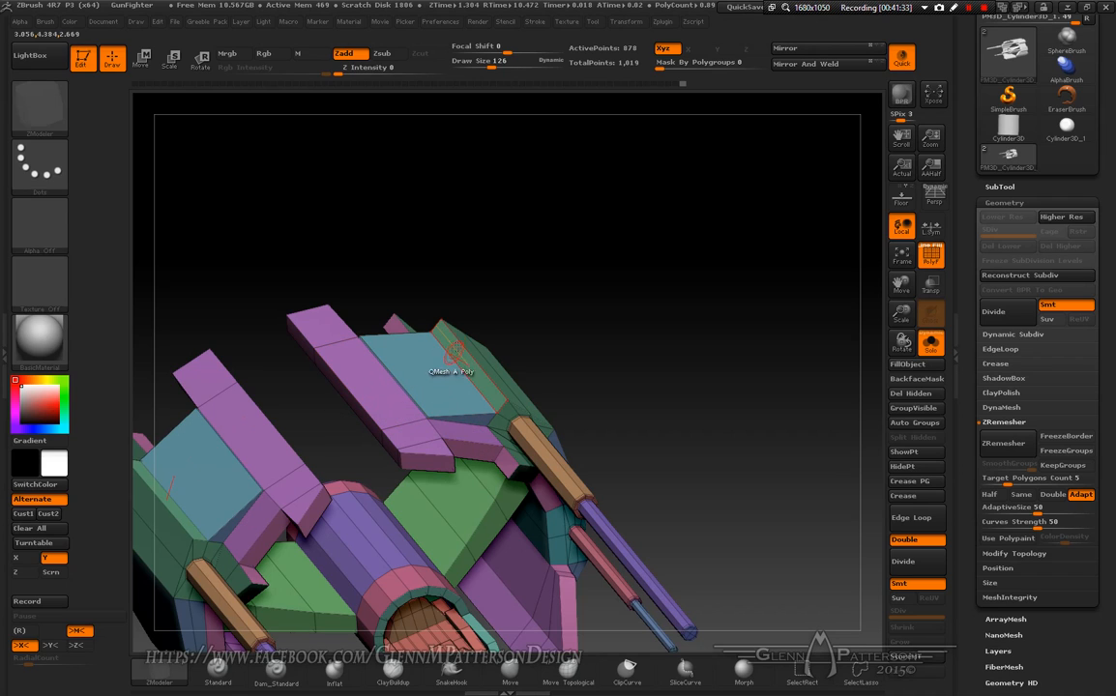
right_click_drag(449, 368, 468, 433)
right_click_drag(379, 292, 413, 320)
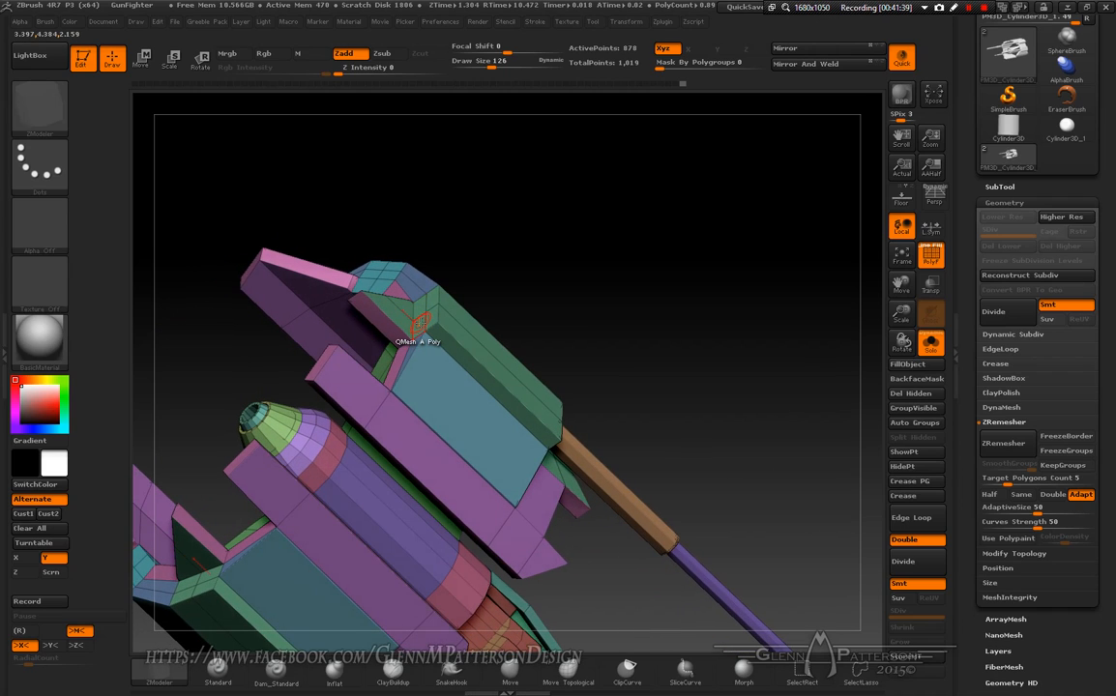
- Extrude the shell's rear edge polygons next to the upper gun block into wedges that close the gaps
left_click_drag(418, 327, 415, 322)
right_click_drag(418, 326, 418, 359)
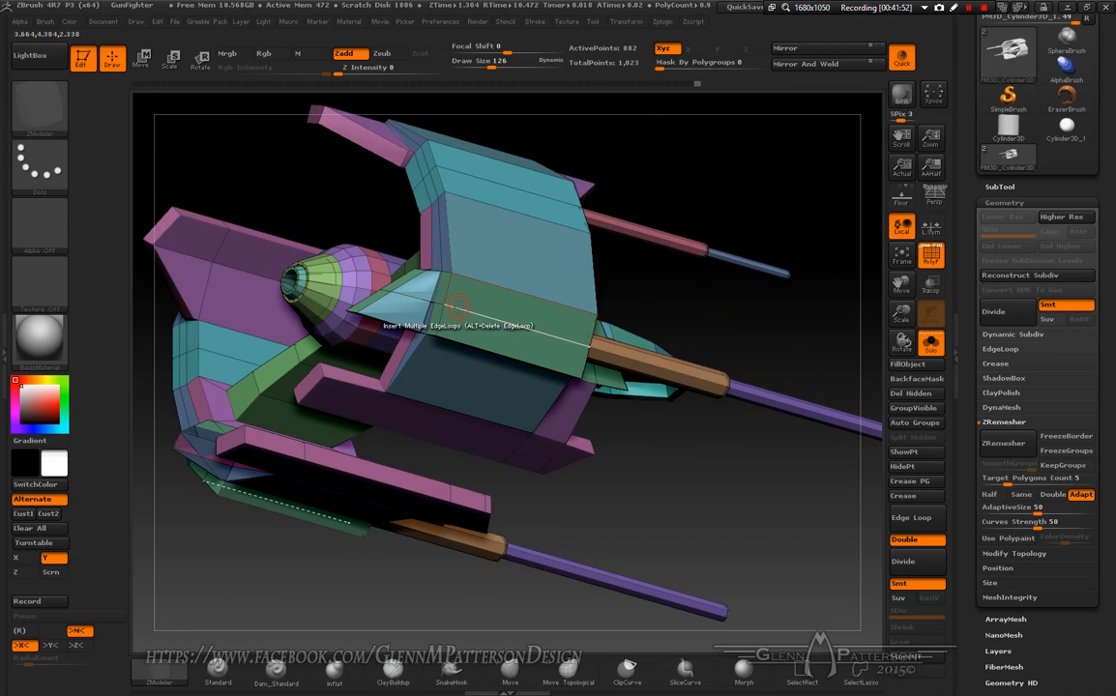
key("ctrl+z")
right_click_drag(460, 307, 505, 339)
left_click_drag(506, 339, 487, 370)
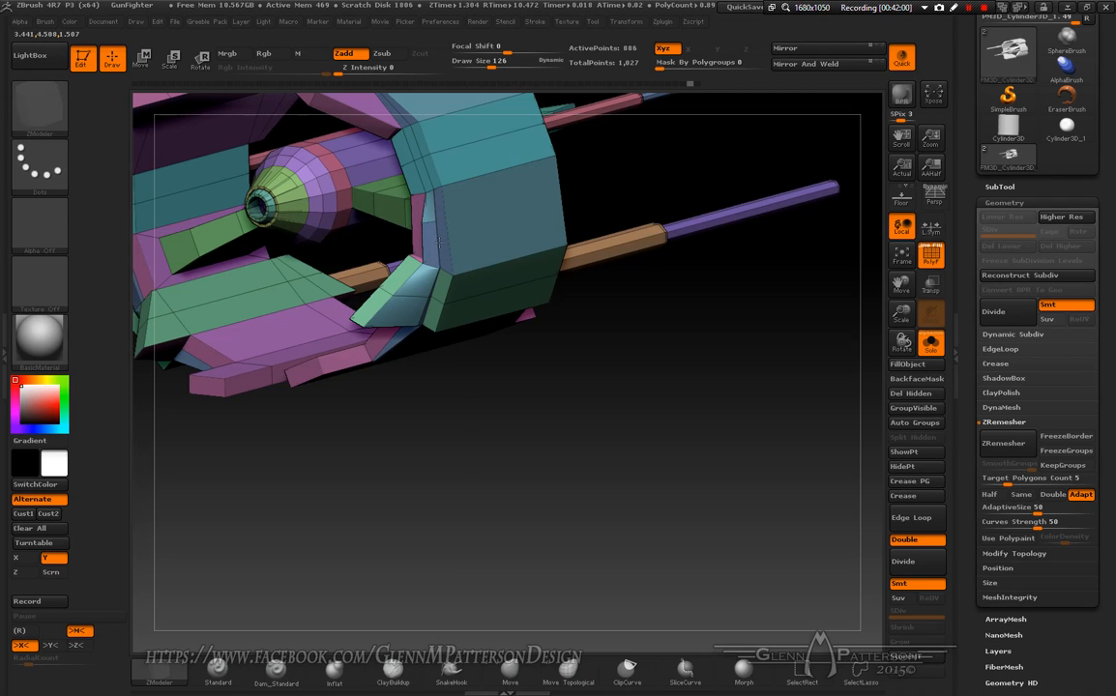
mouse_move(430, 249)
left_mouse_down()
mouse_move(416, 233)
mouse_move(437, 256)
left_mouse_up()
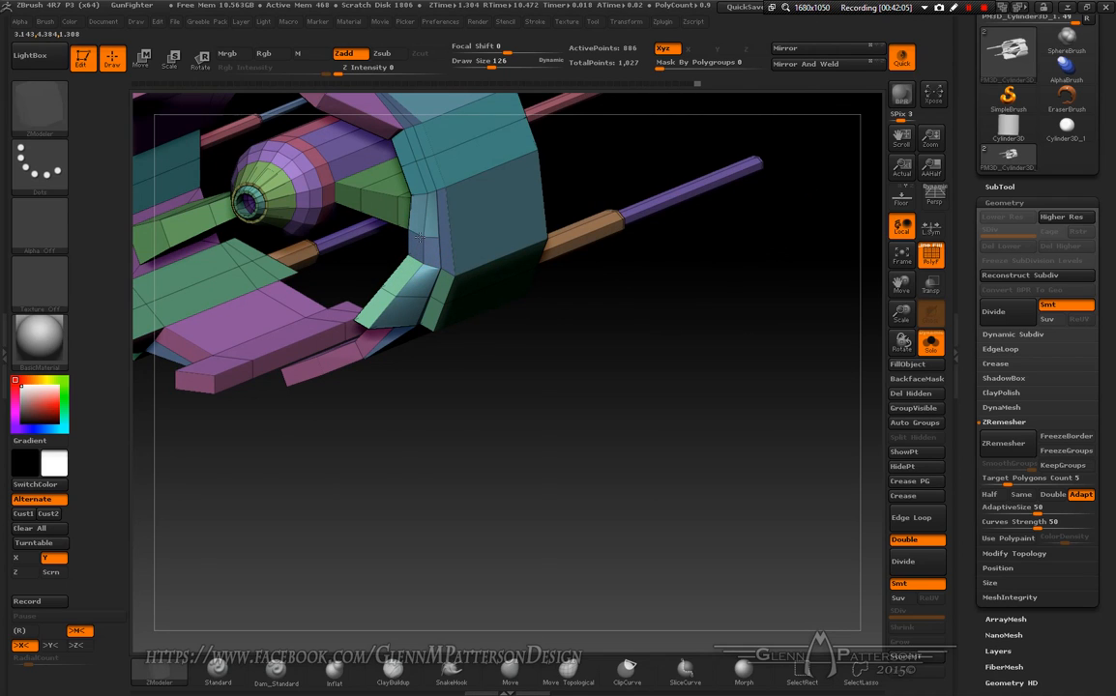
left_click_drag(420, 243, 337, 229)
- Extrude the shell's front edge polygon between the upper and middle gun blocks to fill the gap there
right_click_drag(481, 226, 514, 258)
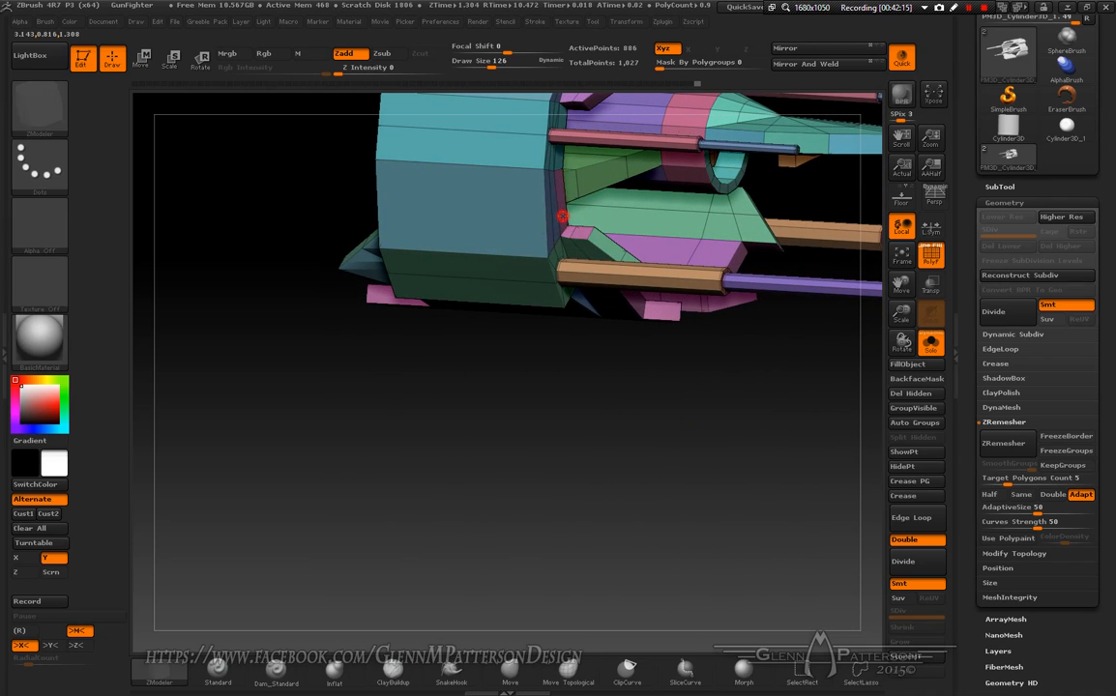
right_click_drag(592, 290, 585, 319)
key("ctrl+z")
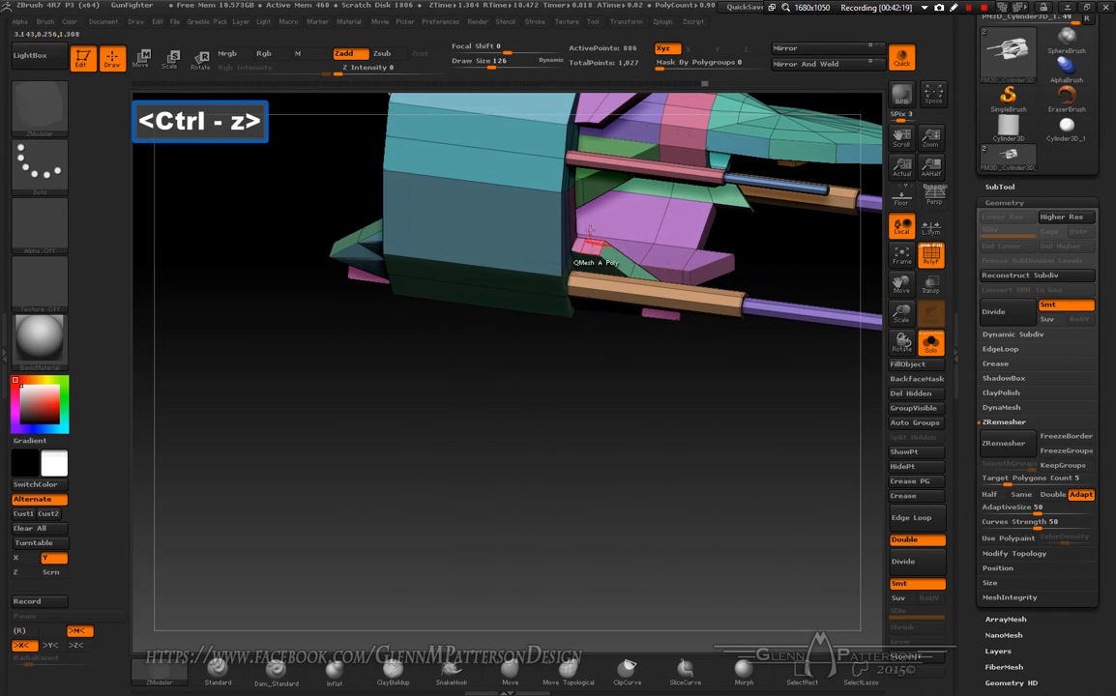
left_click_drag(902, 312, 907, 322)
left_click_drag(903, 278, 917, 388)
right_click_drag(664, 314, 735, 319)
left_click_drag(902, 286, 1111, 328)
left_click_drag(395, 316, 414, 320)
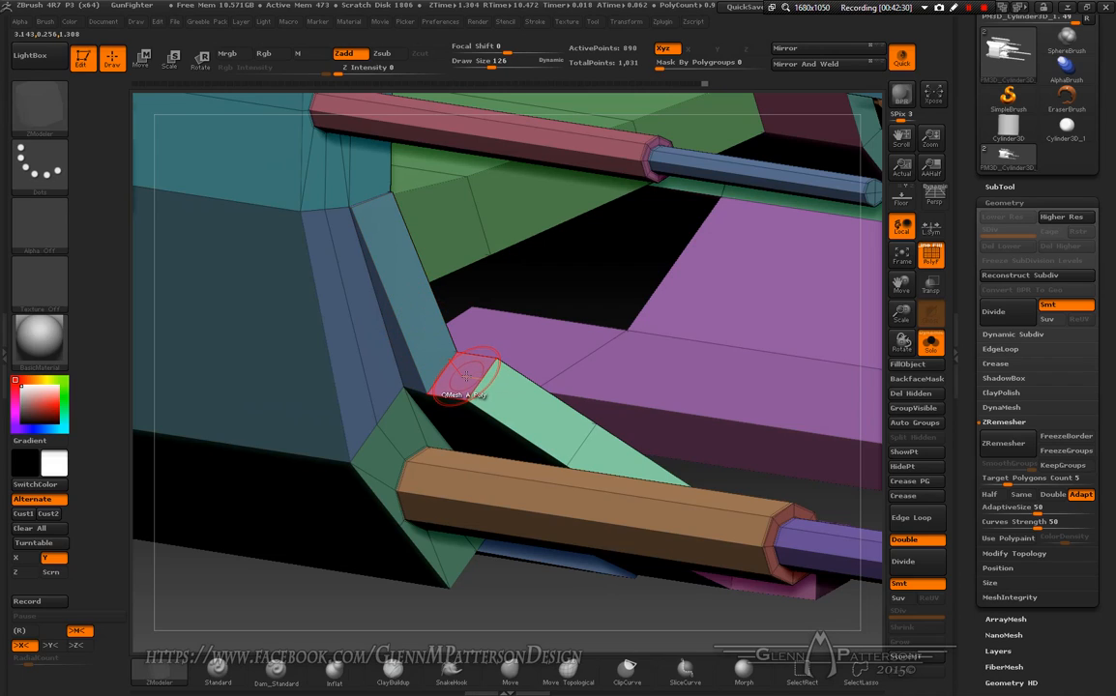
- Extrude the single polygon at the corner of the wing's inner brace above the large cannon with QMesh, thickening the joint
left_click_drag(466, 379, 468, 331)
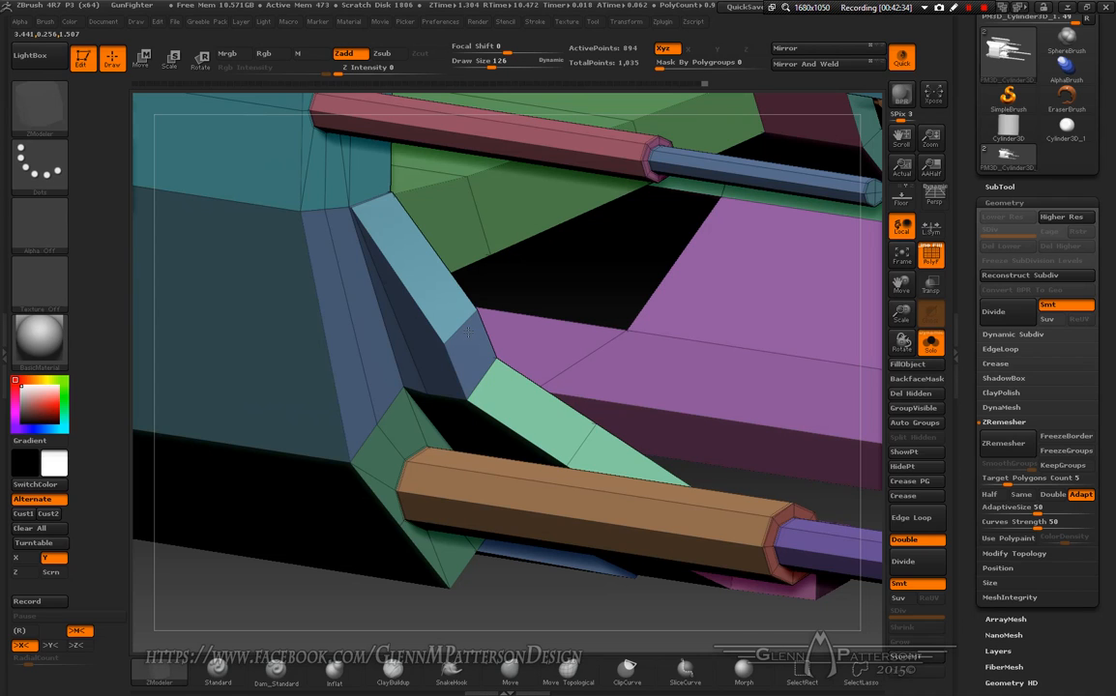
left_click_drag(710, 369, 661, 379)
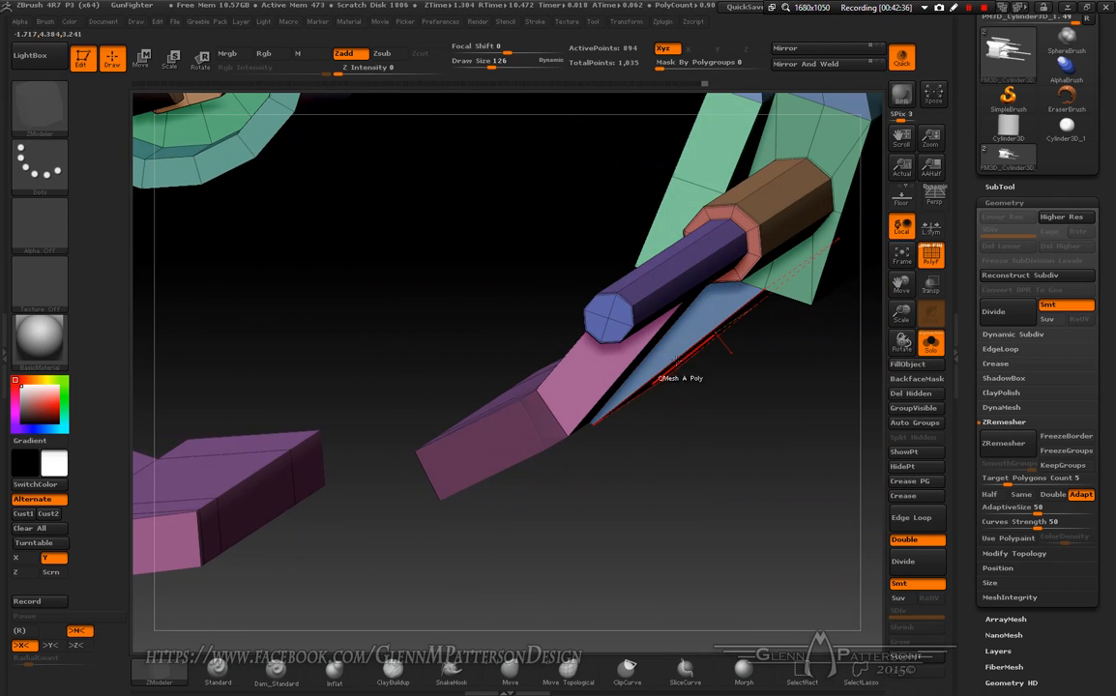
left_click_drag(597, 399, 568, 367)
left_click_drag(907, 310, 656, 289)
left_click_drag(762, 430, 677, 391)
left_click(902, 256)
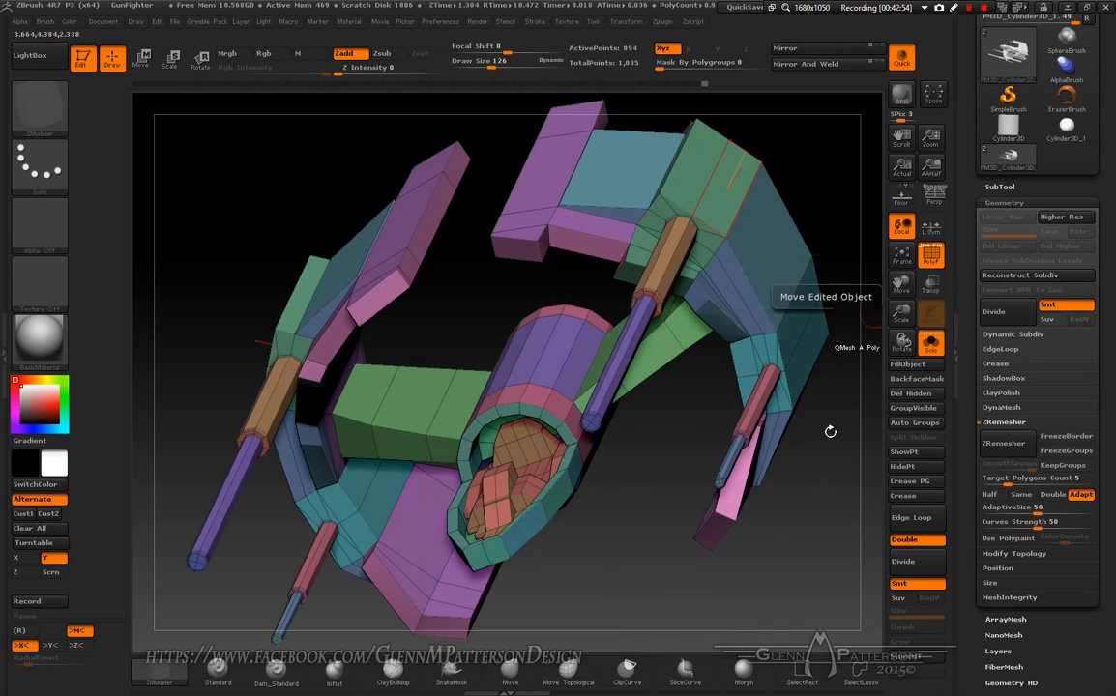
- Extrude the neighbouring polygons along the top of the central fuselage outward with QMesh to form raised panels
left_click_drag(804, 492, 474, 339)
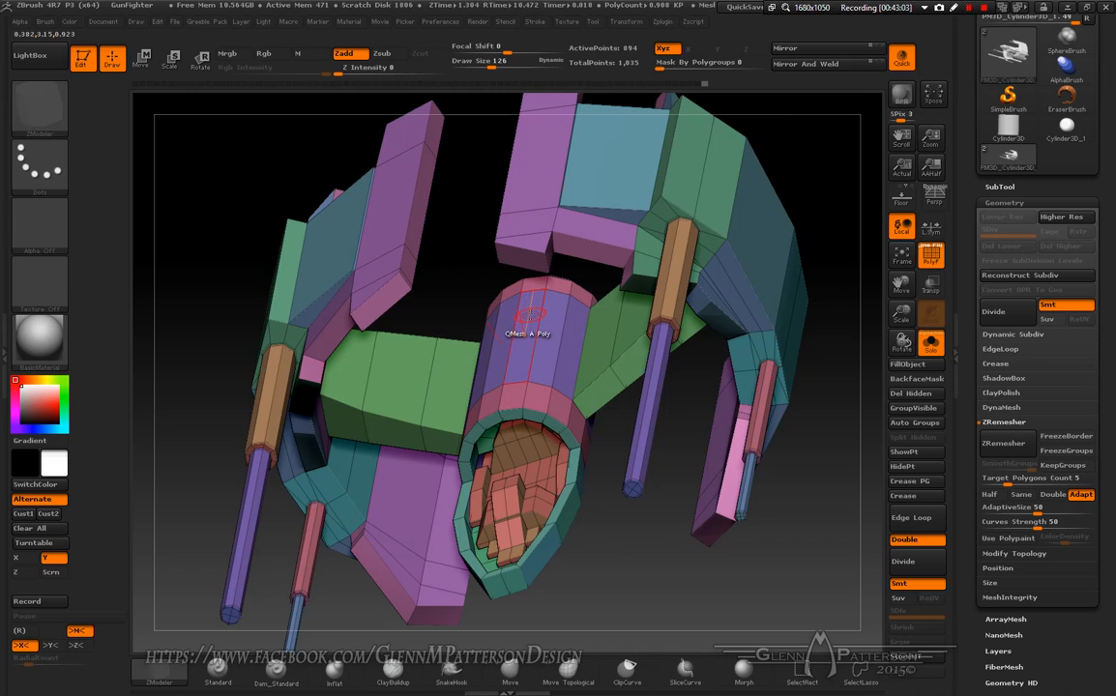
left_click_drag(529, 316, 518, 292)
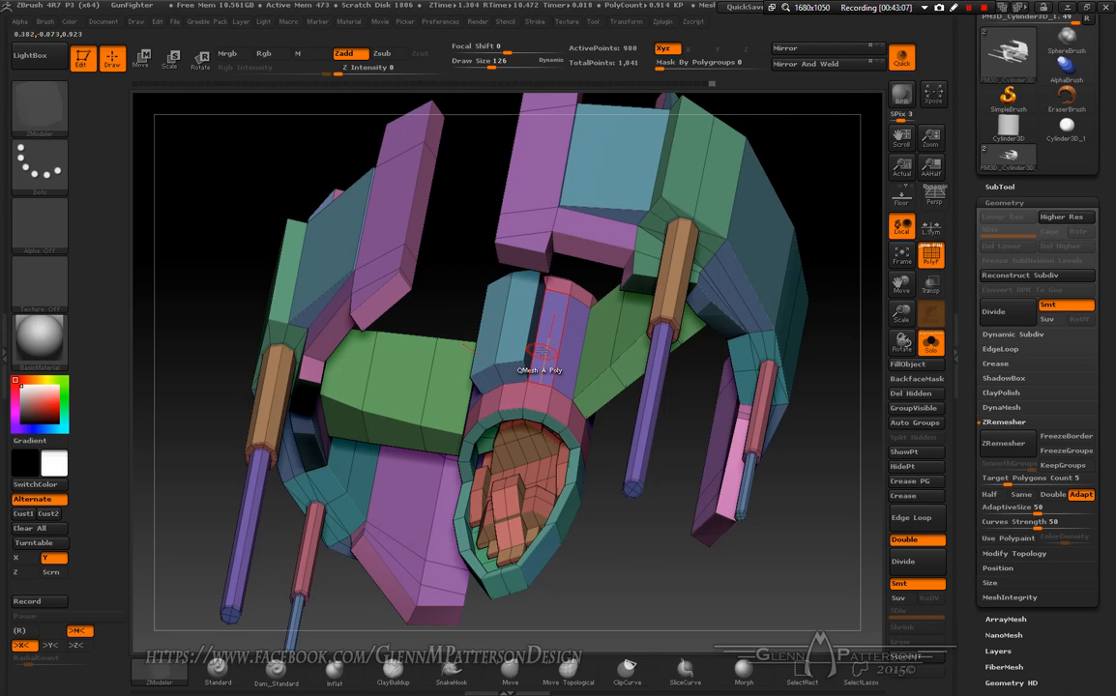
left_click(565, 367)
left_click_drag(561, 369, 559, 250)
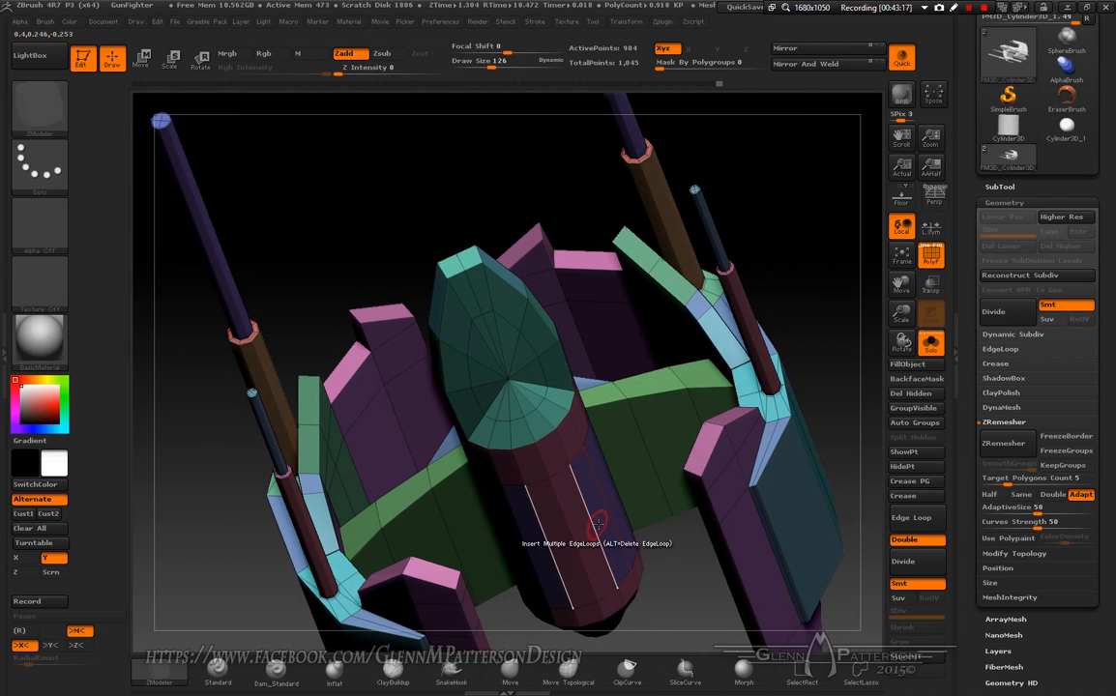
- Extrude the mirrored side strips on the fuselage underside with QMesh and undo the extra extrusion made after them
left_click_drag(599, 523, 618, 551)
left_click(572, 440)
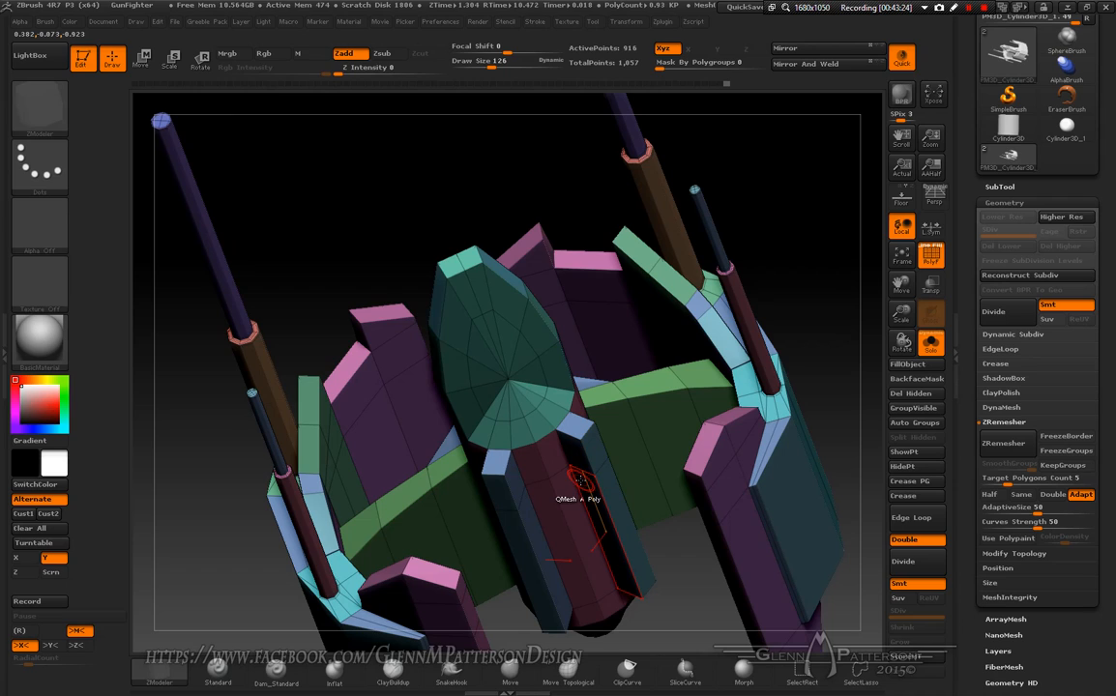
key("ctrl+z")
- Extend the front ends of the underside strips to the cockpit base with QMesh and extrude the adjoining fuselage side polygon
left_click_drag(915, 320, 902, 406)
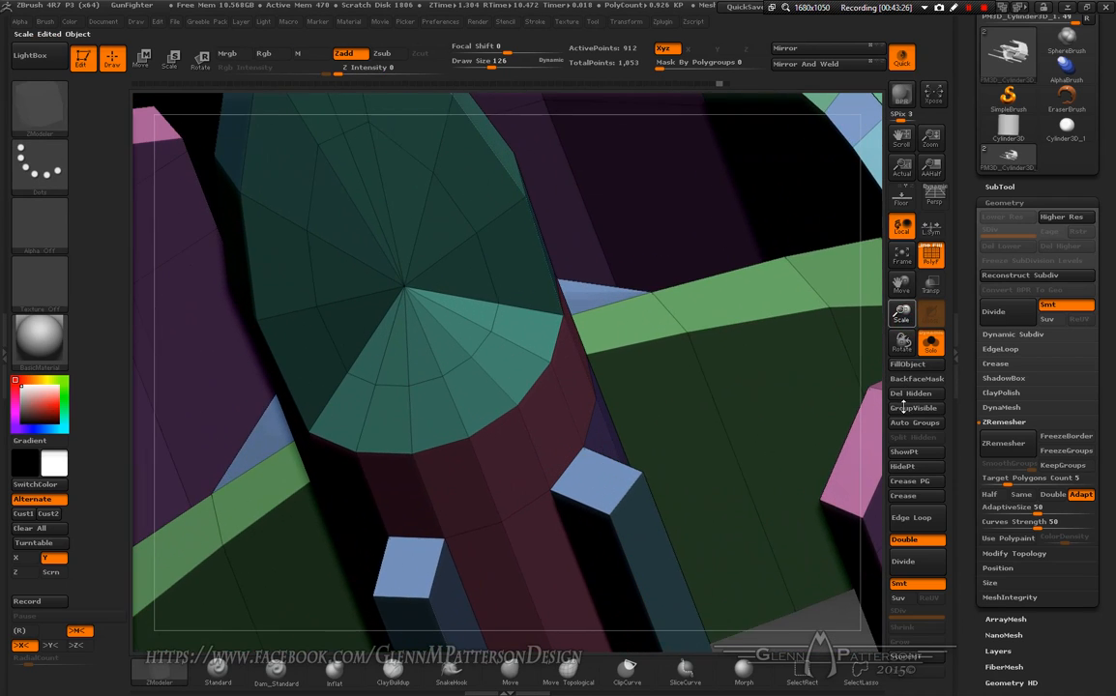
left_click_drag(556, 443, 567, 446)
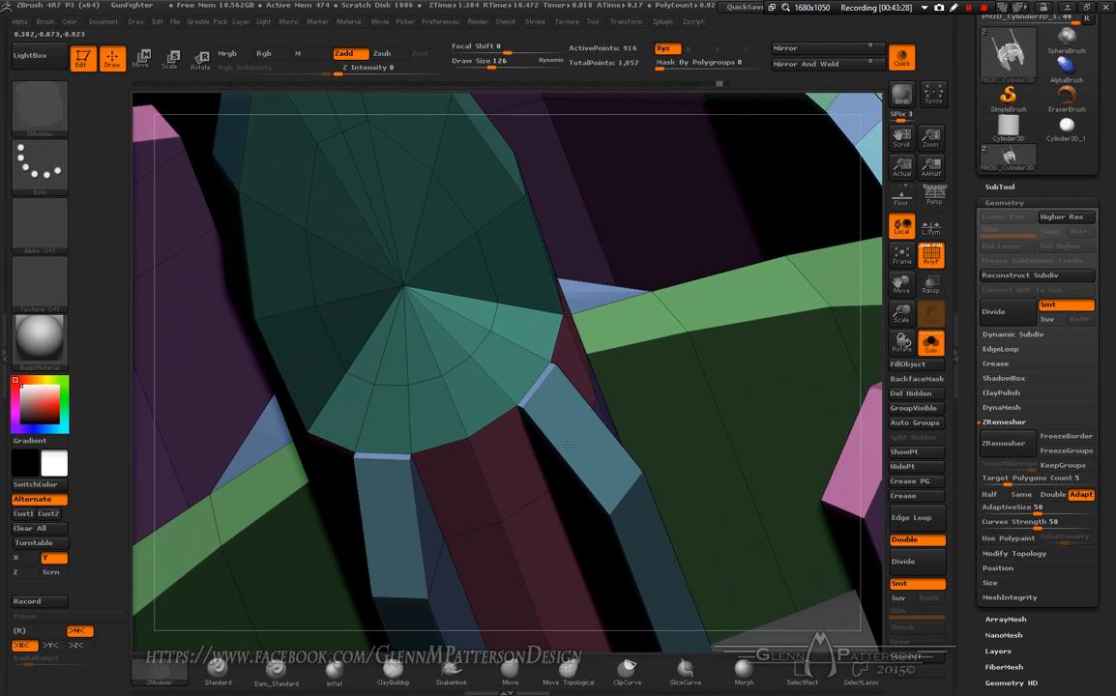
right_click_drag(569, 538, 591, 540)
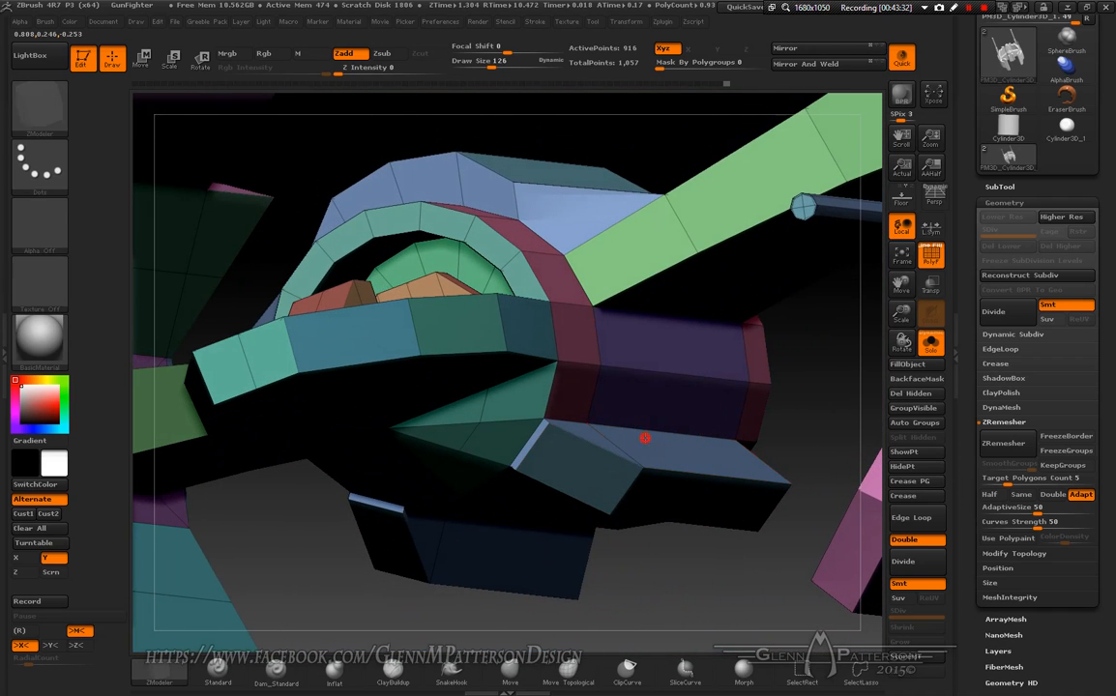
left_click_drag(645, 438, 644, 428)
- Examine the whole gunship from below, the side and the front to check its overall shape
mouse_move(645, 430)
right_mouse_down()
mouse_move(618, 359)
mouse_move(611, 267)
mouse_move(636, 441)
right_mouse_up()
left_click_drag(901, 315, 621, 522)
right_click_drag(633, 553, 600, 455)
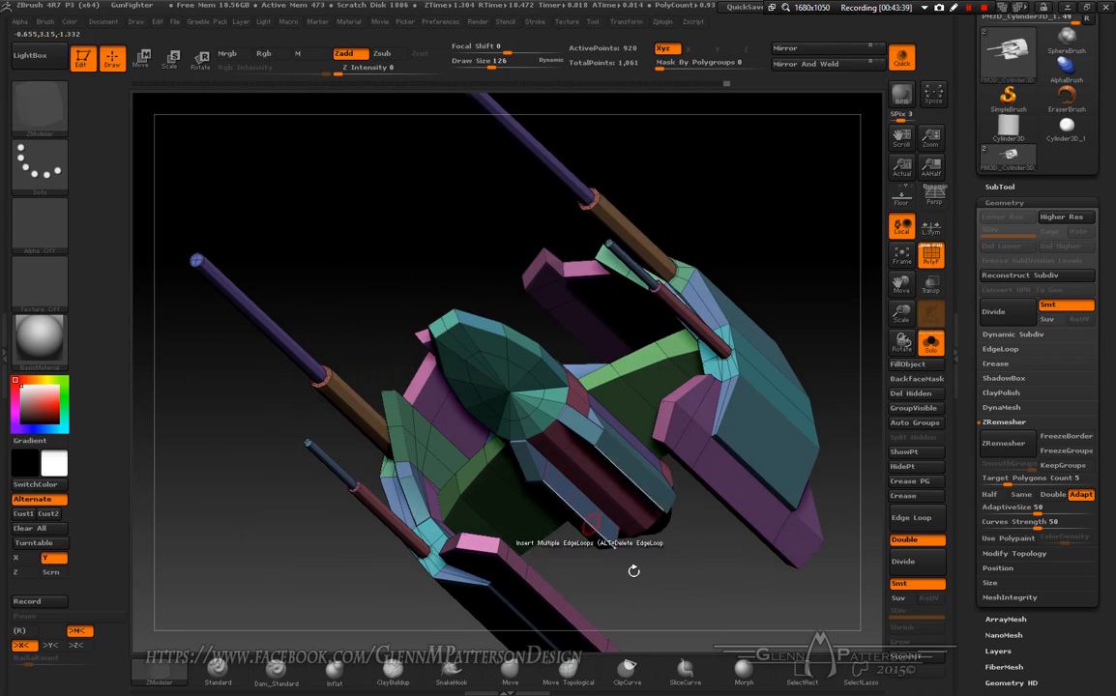
key("space")
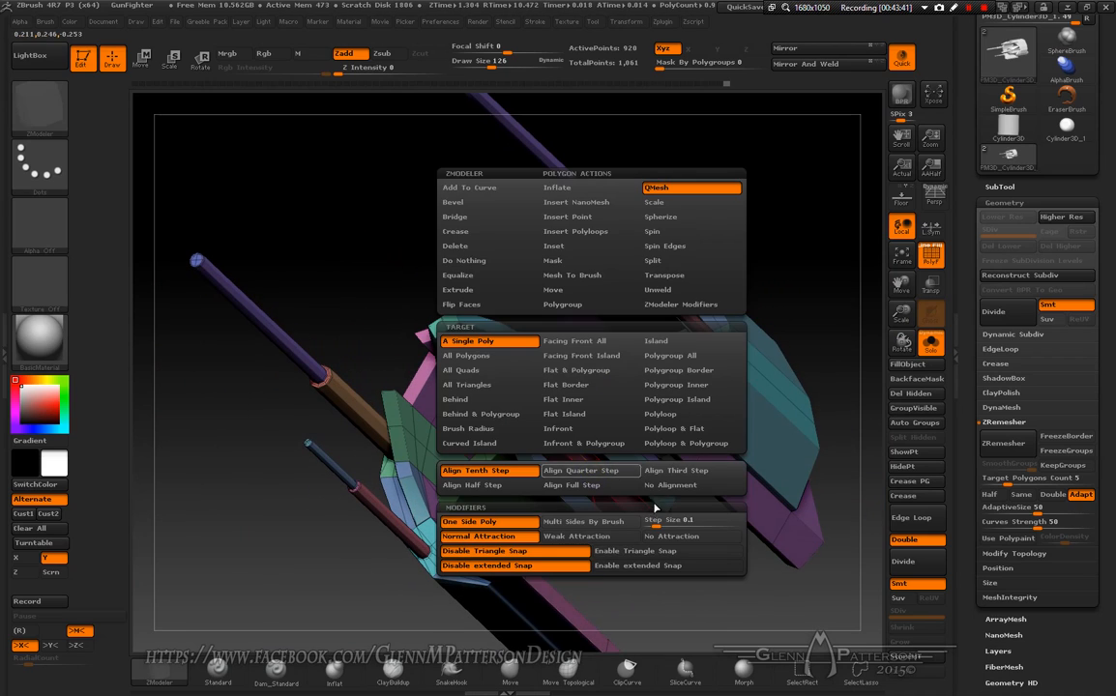
right_click_drag(601, 394, 600, 476)
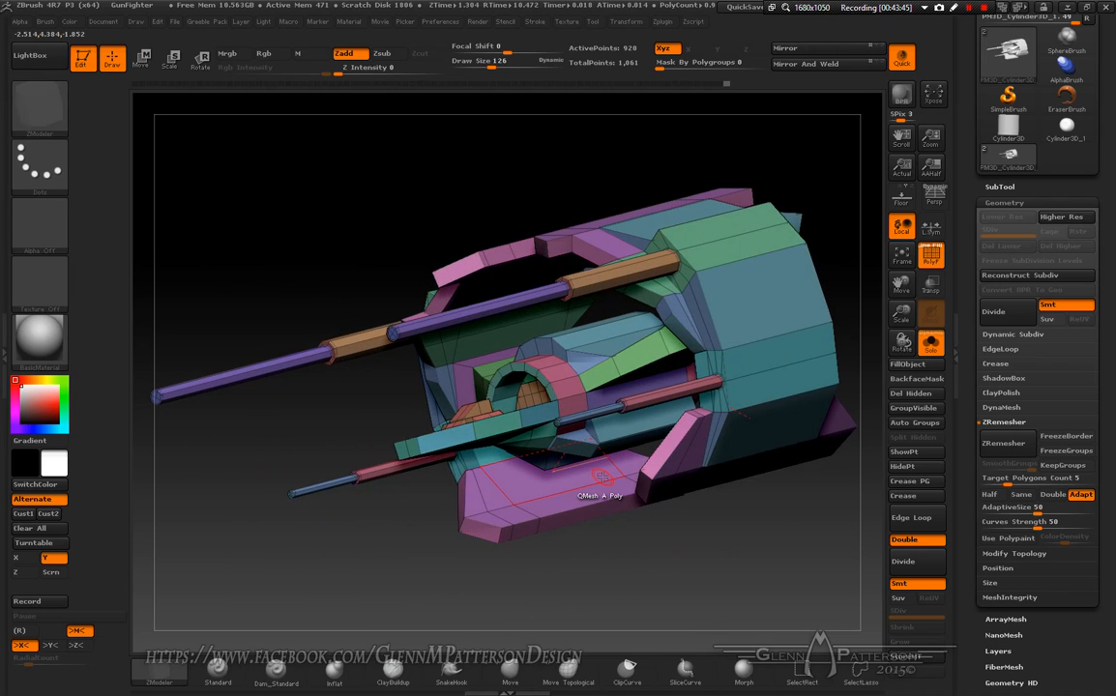
right_click_drag(539, 300, 580, 387)
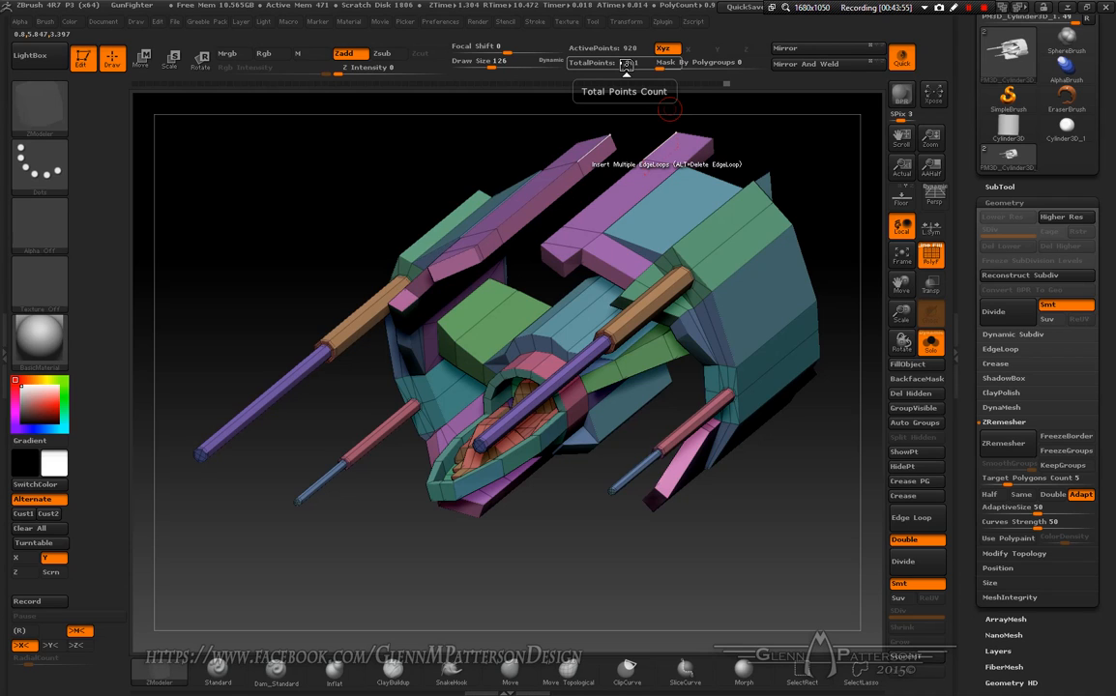
right_click_drag(664, 228, 600, 193)
mouse_move(740, 308)
right_mouse_down()
mouse_move(661, 314)
mouse_move(731, 320)
right_mouse_up()
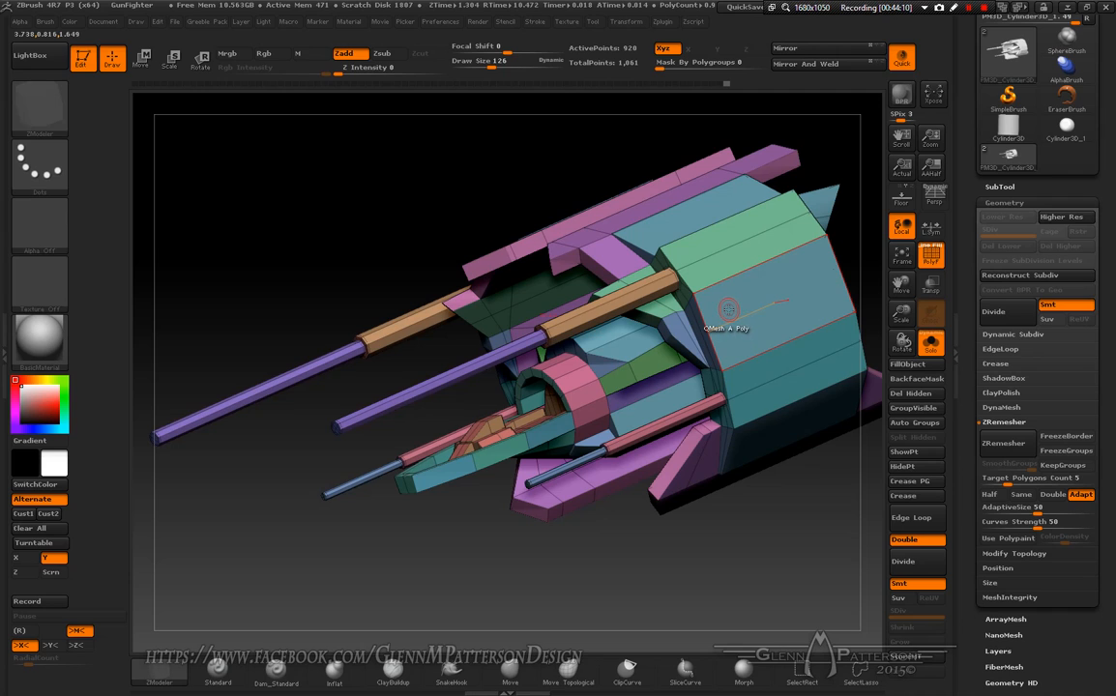
right_click_drag(726, 310, 759, 312)
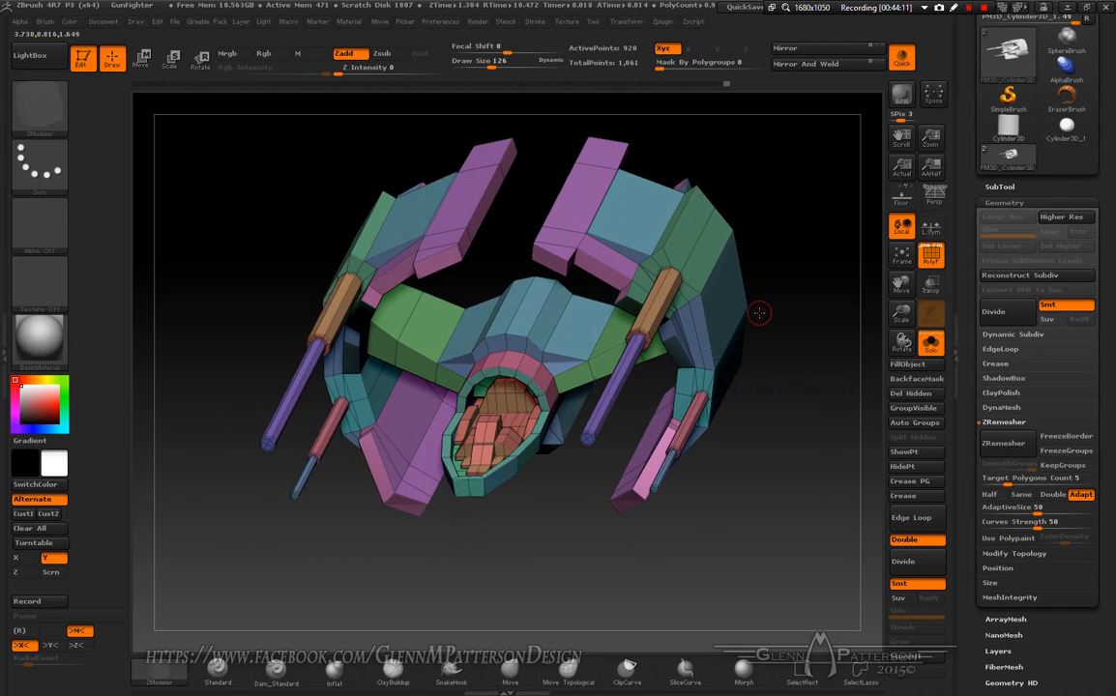
mouse_move(700, 518)
right_mouse_down()
mouse_move(633, 464)
mouse_move(635, 348)
mouse_move(634, 449)
mouse_move(691, 513)
right_mouse_up()
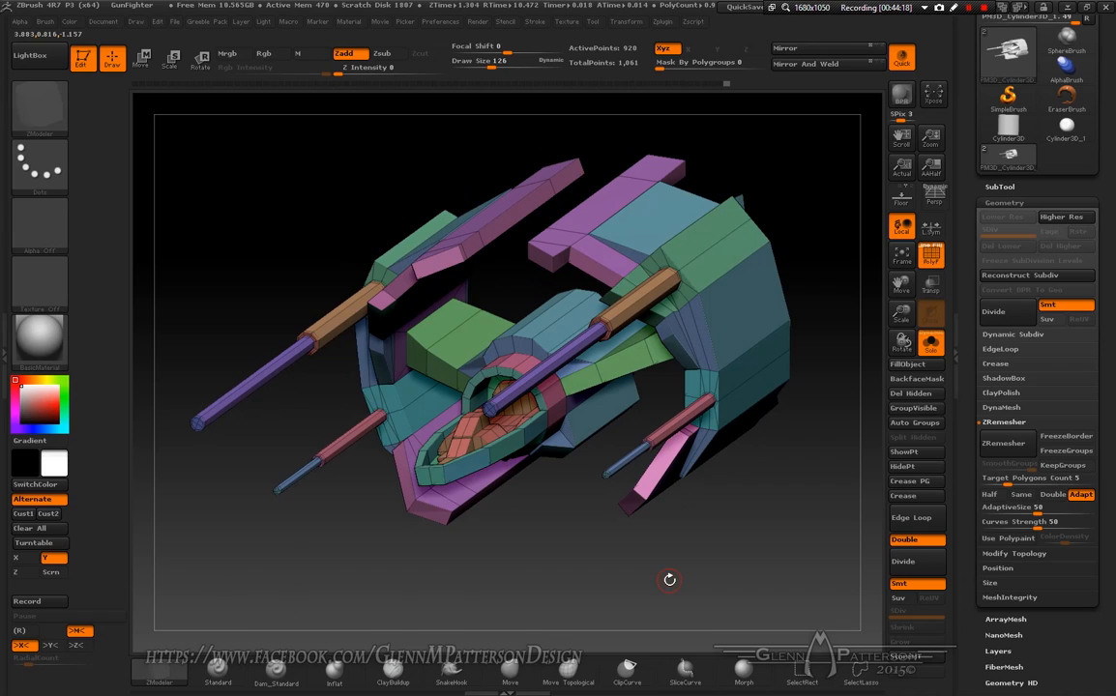
- Try to activate Dynamic Subdiv on the model and repair its geometry with Fix Mesh
left_click(1005, 335)
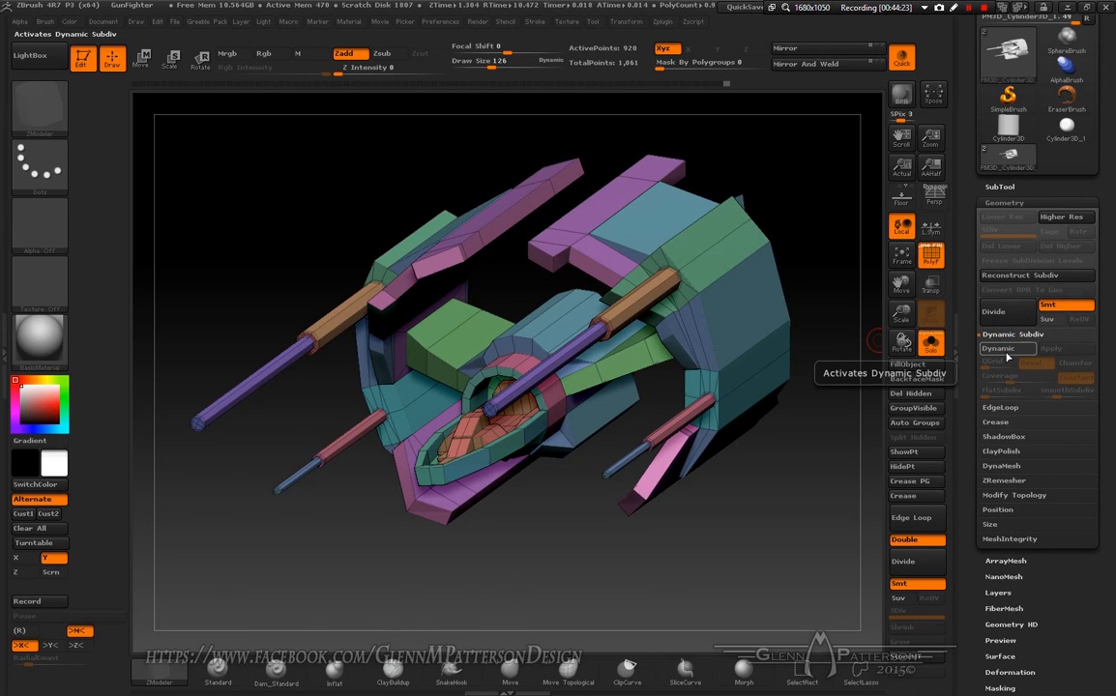
left_click(999, 350)
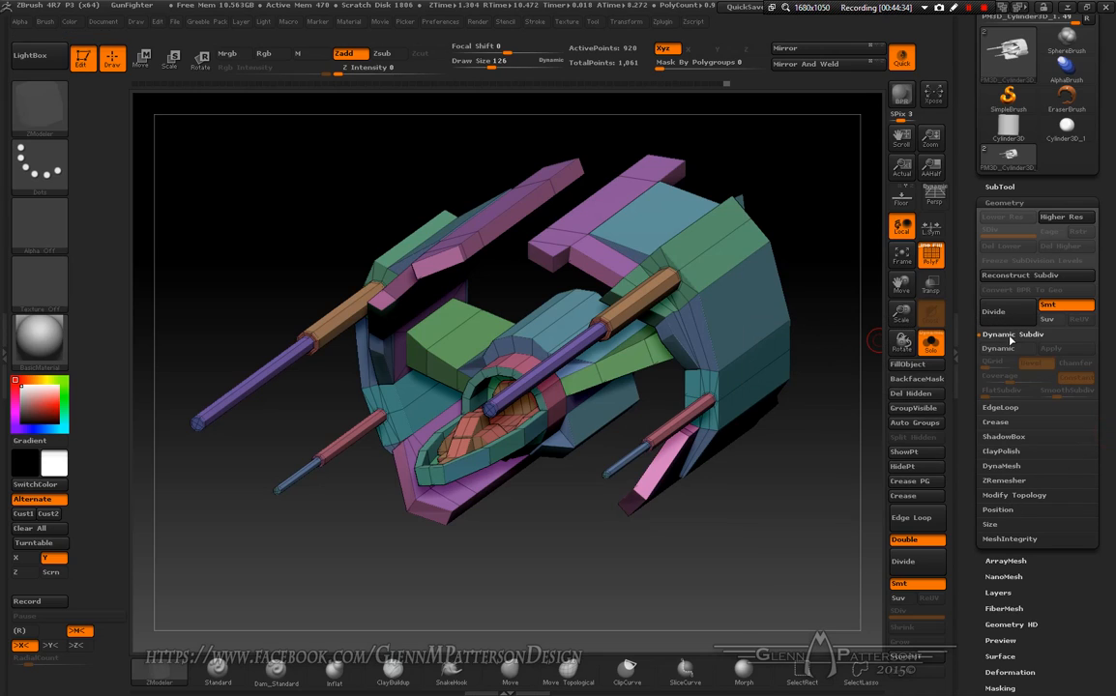
left_click(1017, 540)
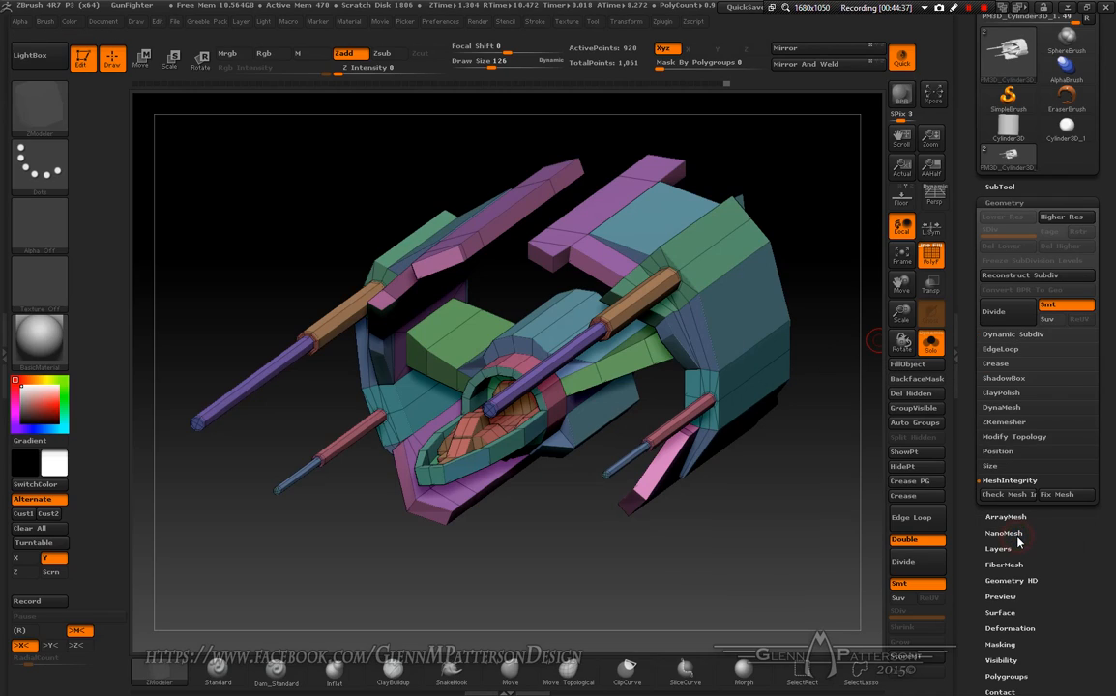
left_click(1062, 496)
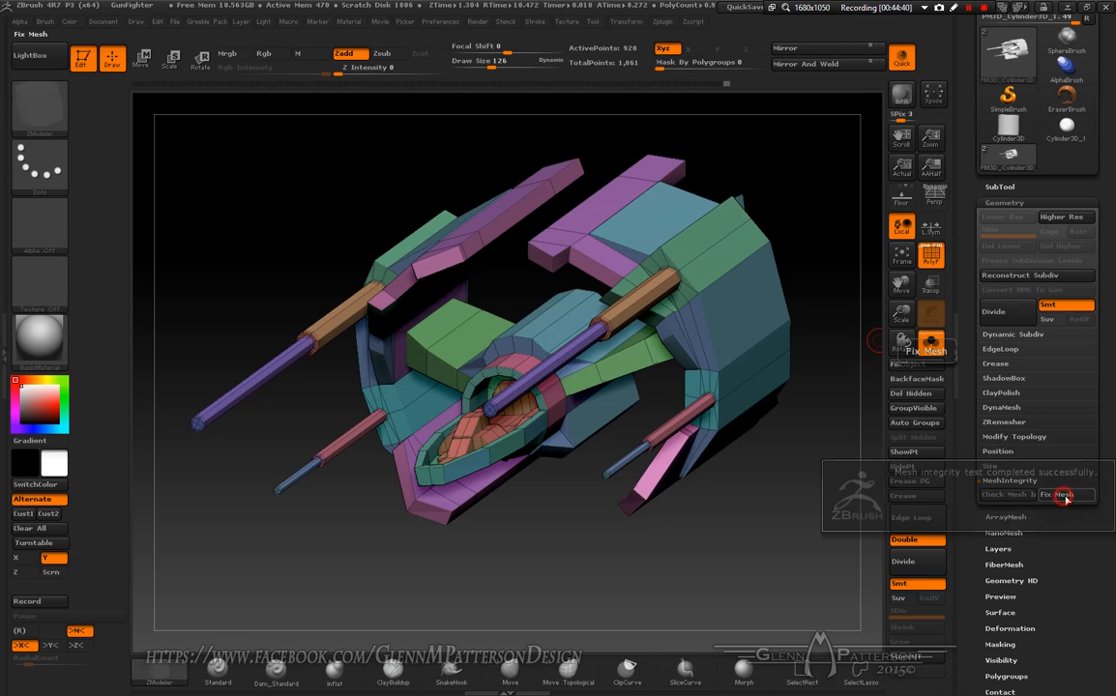
- Activate Dynamic Subdiv with SmoothSubdiv set to 4 and hide the polyframe to show the plain smoothed surface
left_click(1011, 334)
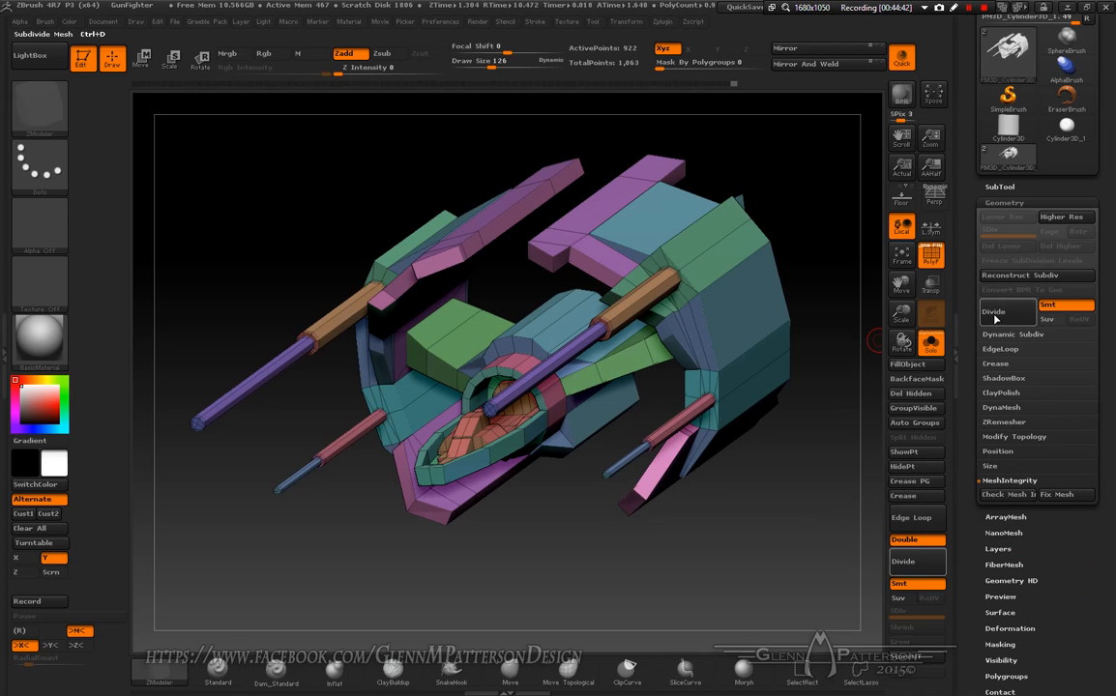
left_click(1000, 348)
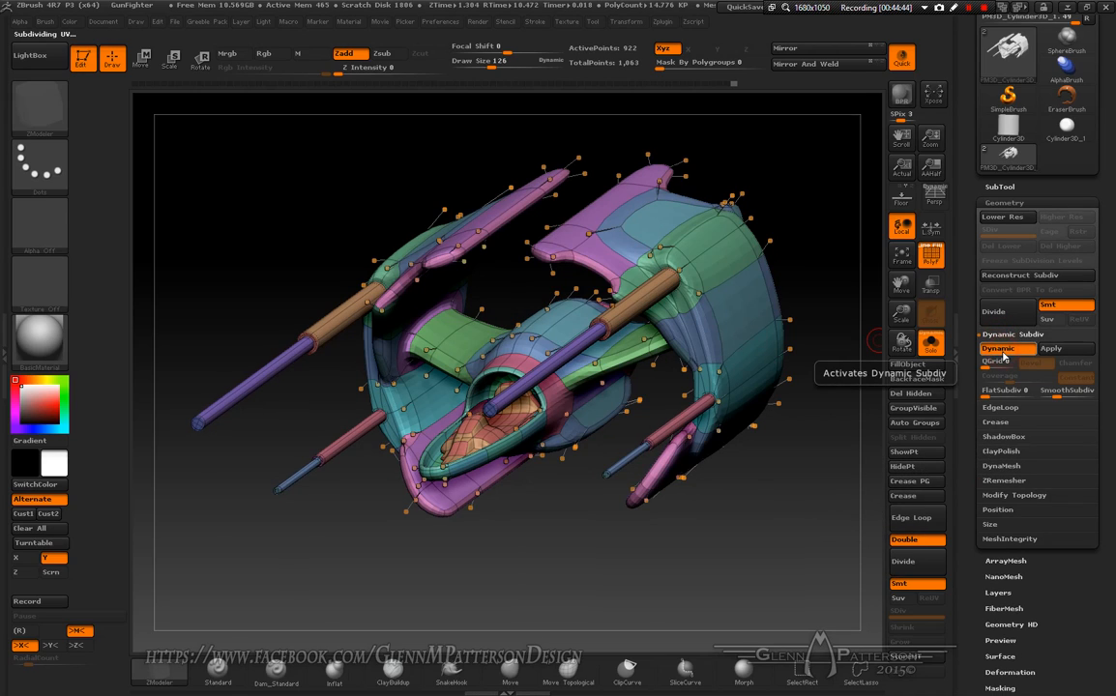
mouse_move(748, 556)
left_mouse_down()
mouse_move(735, 542)
mouse_move(762, 572)
mouse_move(735, 537)
mouse_move(744, 547)
left_mouse_up()
left_click(931, 260)
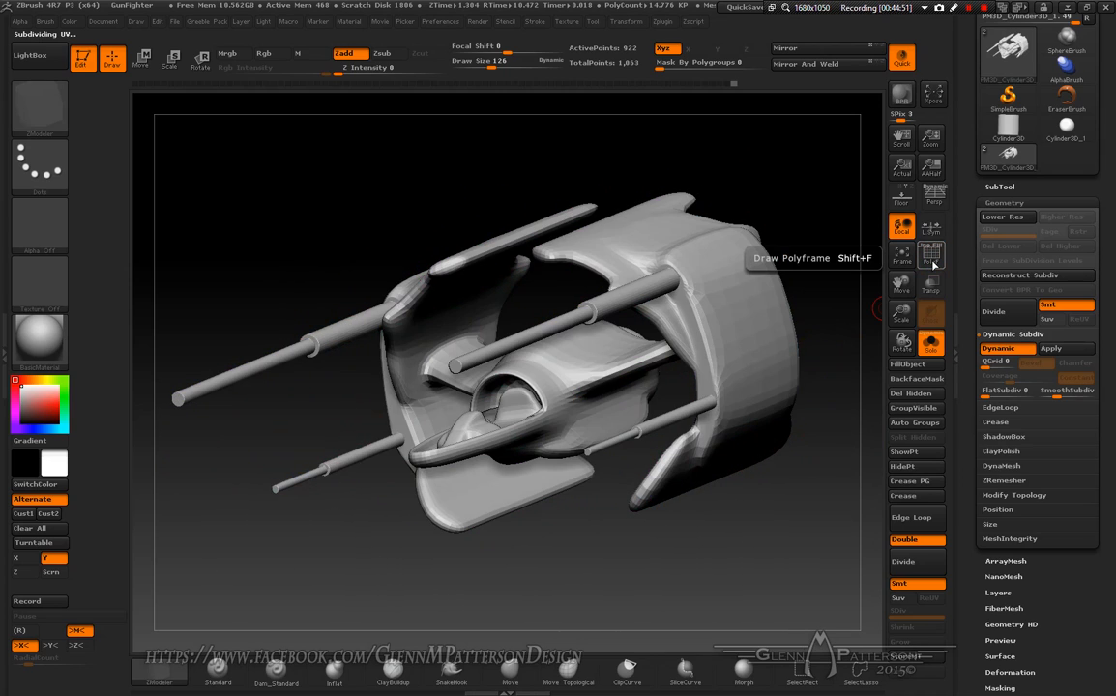
left_click(1064, 392)
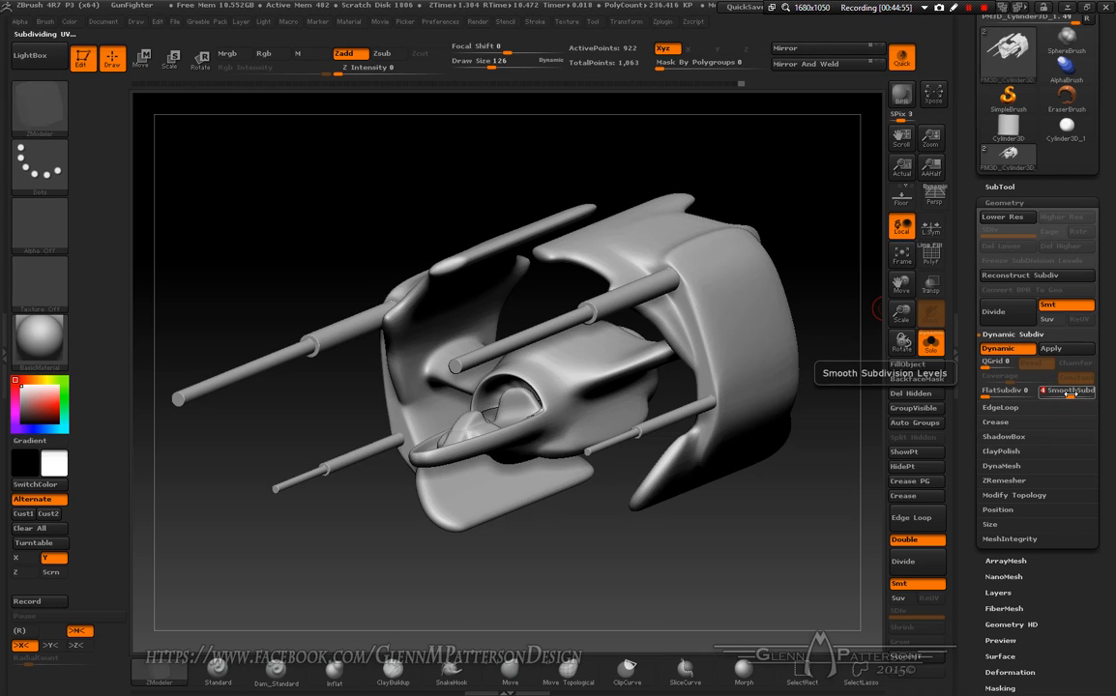
- Show the polyframe again around the large cannon mount and set the ZModeler polygon action to Crease
left_click_drag(752, 571, 862, 382)
left_click_drag(897, 312, 884, 398)
mouse_move(579, 398)
right_mouse_down()
mouse_move(615, 402)
mouse_move(580, 393)
right_mouse_up()
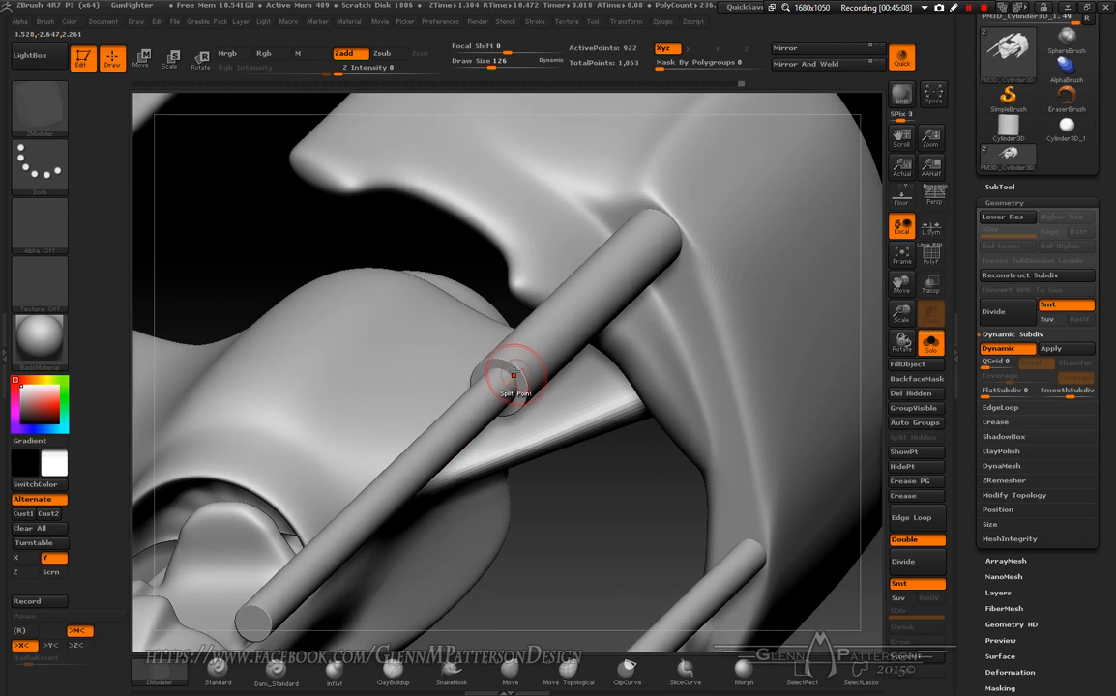
right_click_drag(498, 369, 468, 383)
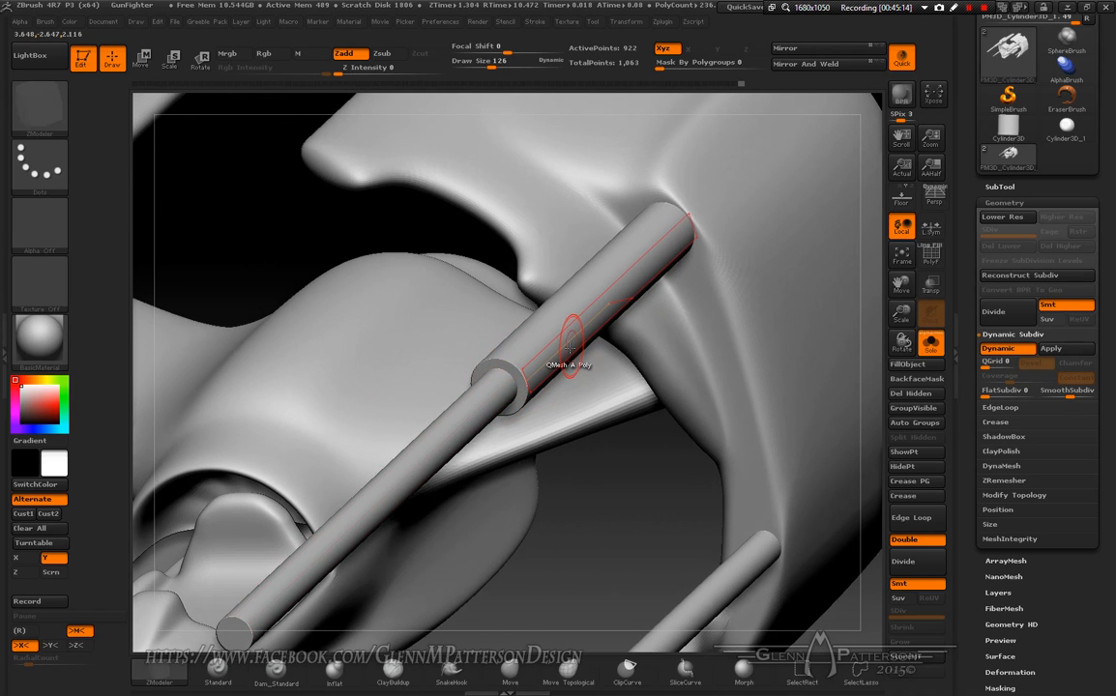
mouse_move(570, 349)
right_mouse_down()
mouse_move(505, 326)
mouse_move(551, 342)
right_mouse_up()
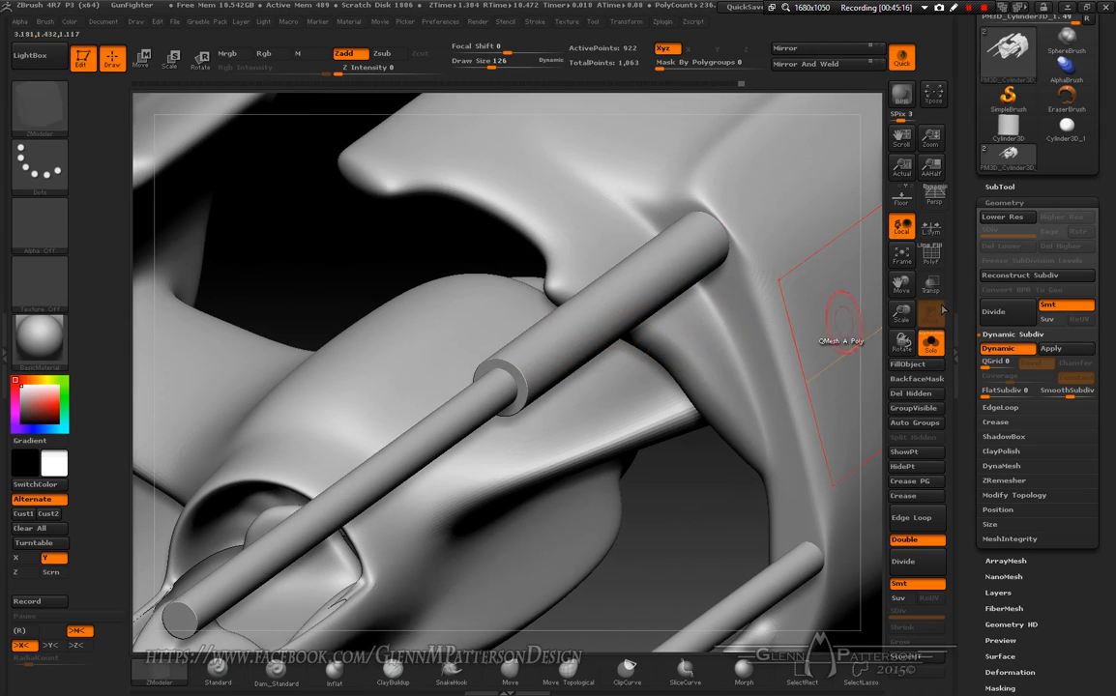
left_click(931, 258)
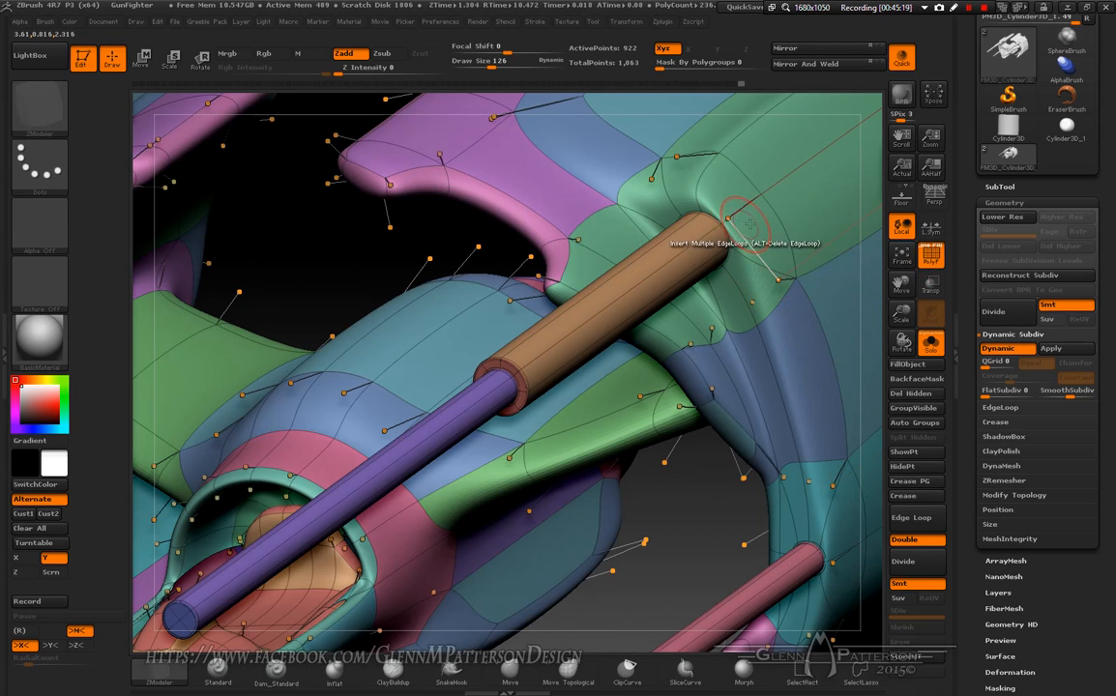
key("space")
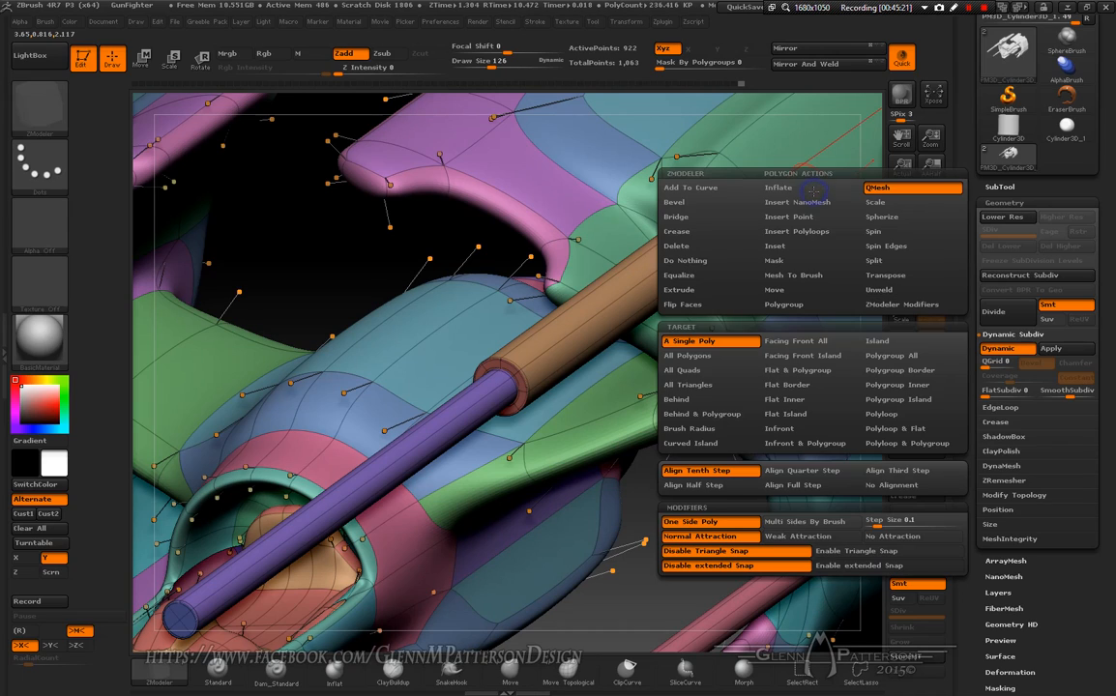
left_click(721, 232)
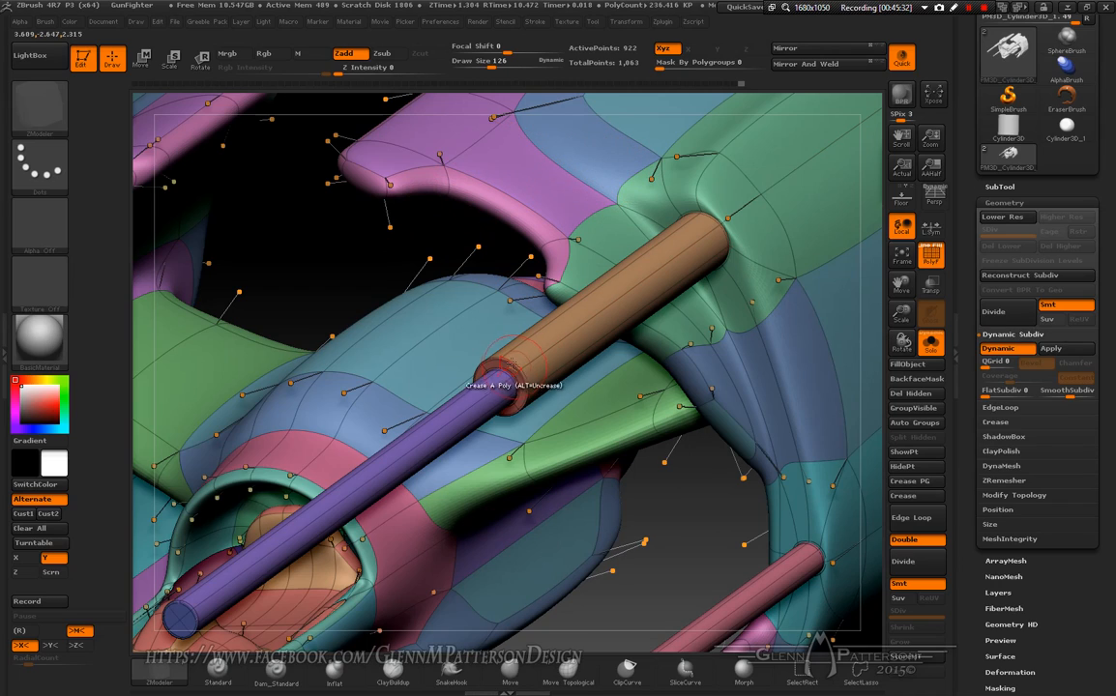
- Set both the ZModeler edge action and the point action to Crease
key("space")
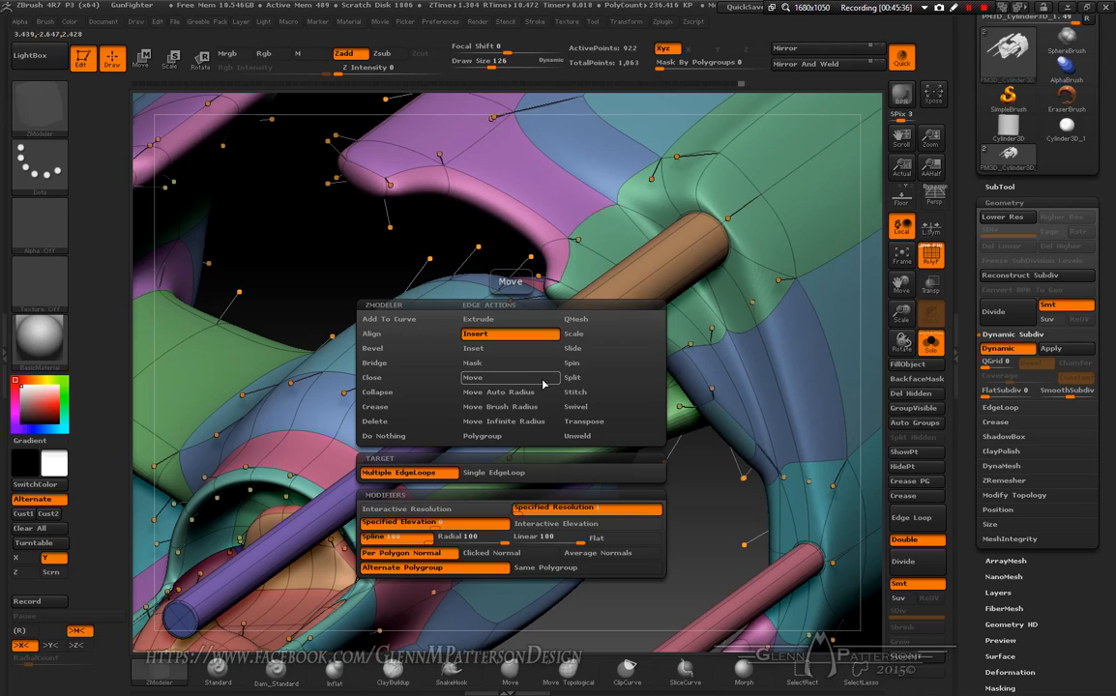
left_click(398, 410)
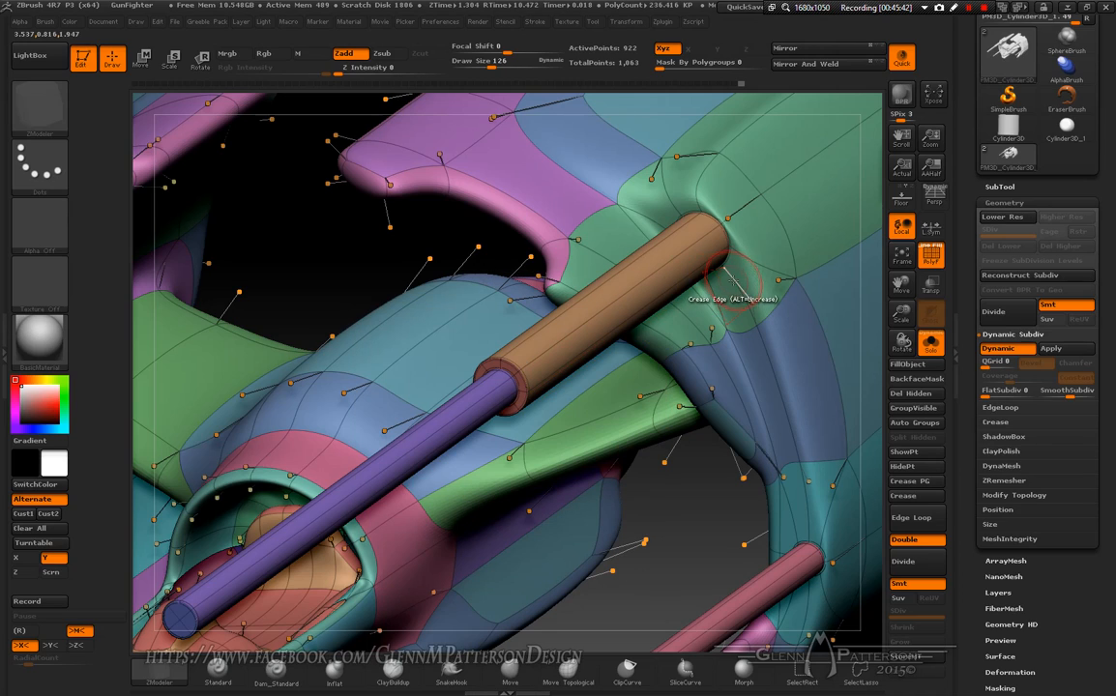
key("space")
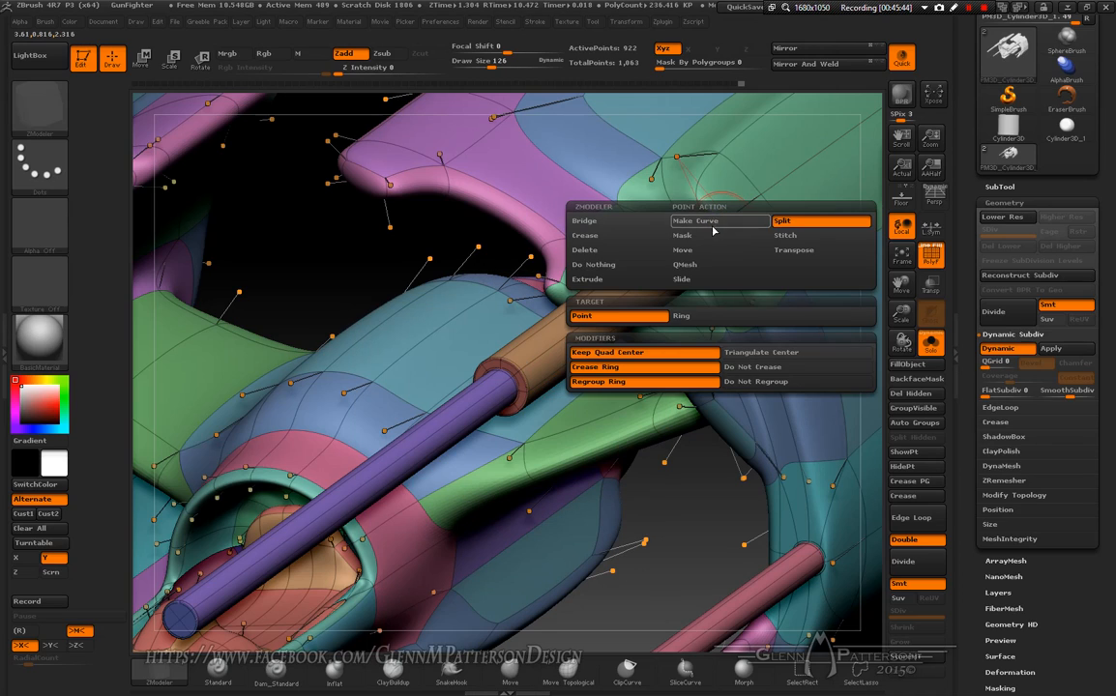
left_click(617, 264)
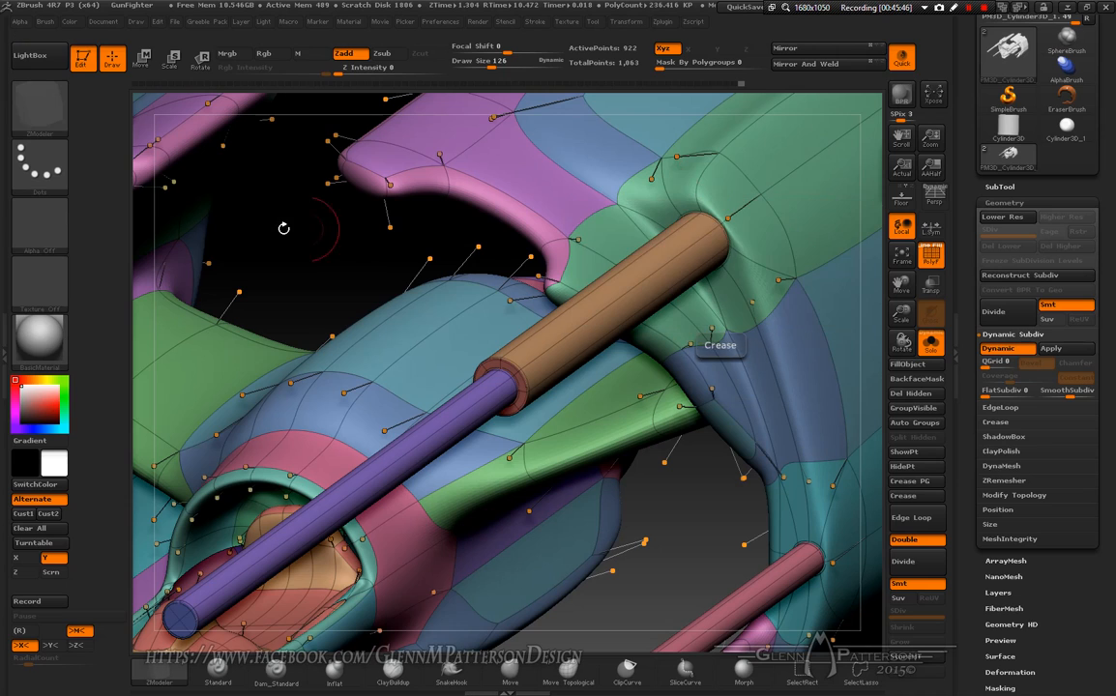
- Crease the upper, middle and lower polygons on the outer armour plate beside the large cannon
mouse_move(756, 231)
right_mouse_down()
mouse_move(847, 327)
mouse_move(821, 338)
right_mouse_up()
left_click_drag(897, 292, 710, 247)
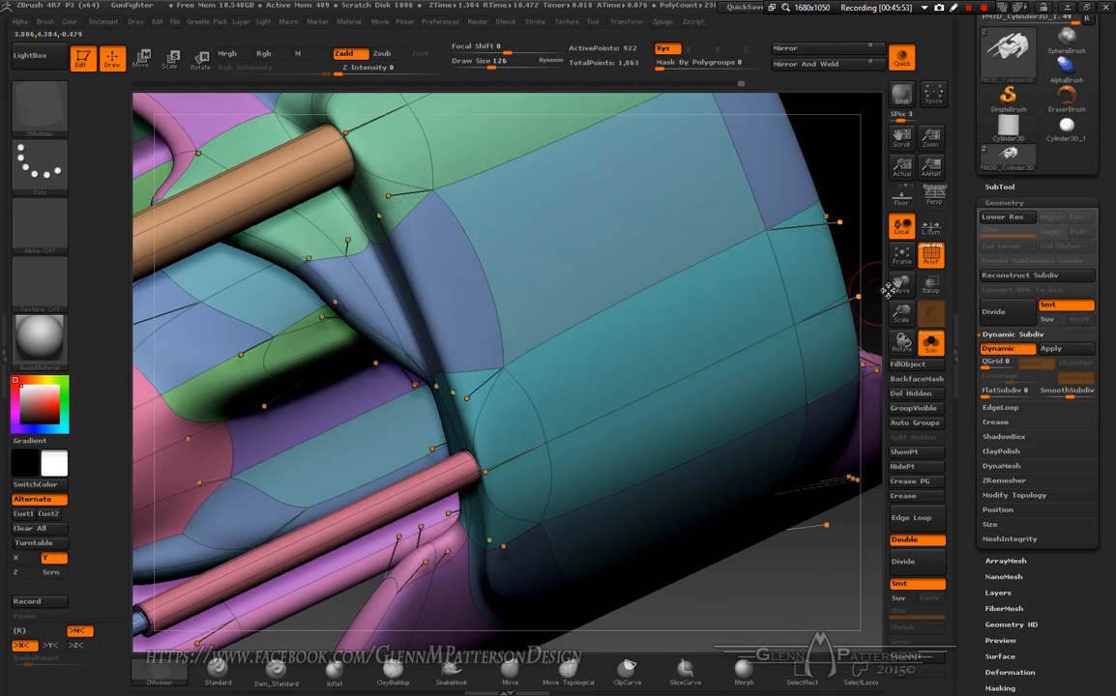
mouse_move(901, 314)
left_mouse_down()
mouse_move(910, 281)
mouse_move(875, 308)
mouse_move(842, 302)
left_mouse_up()
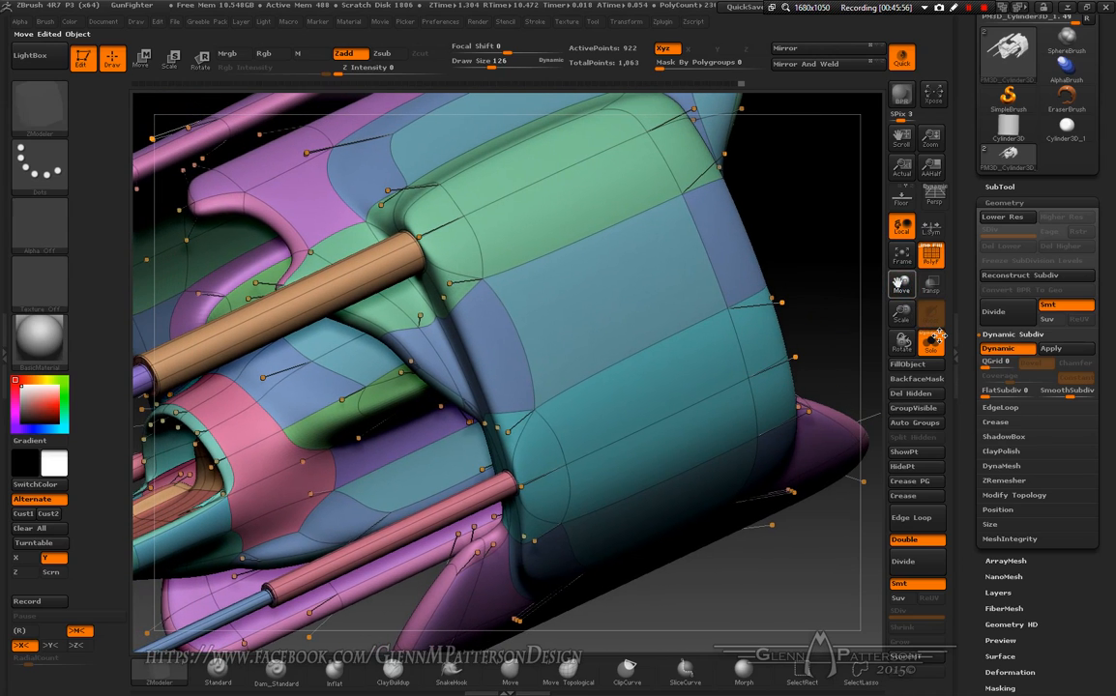
left_click(586, 306)
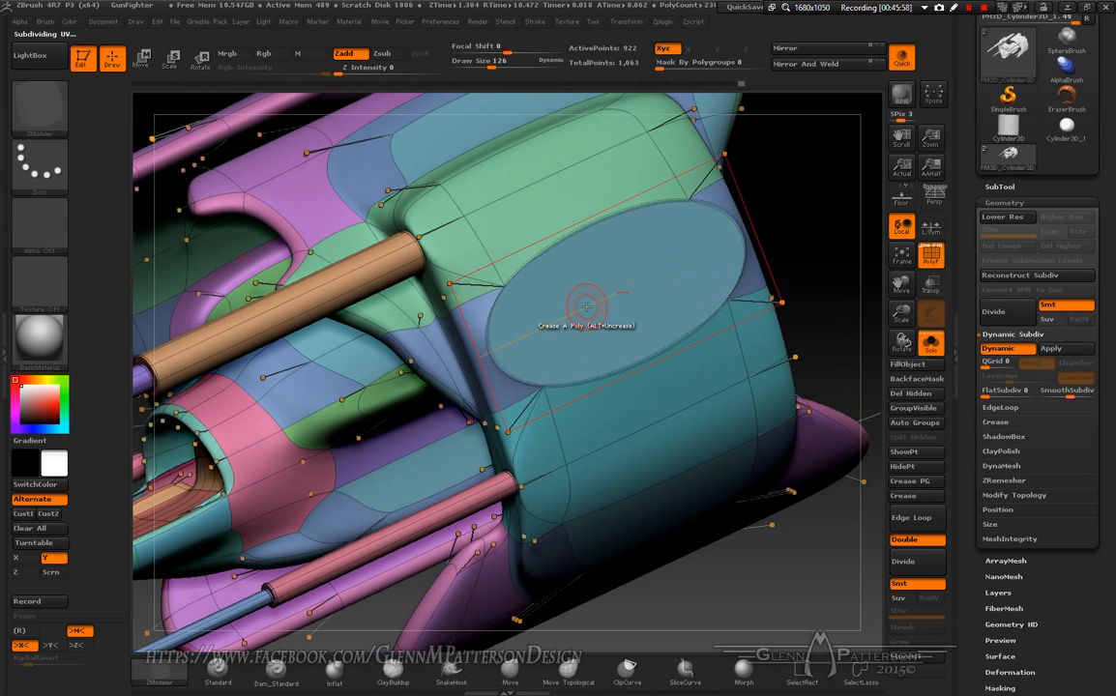
left_click(535, 203)
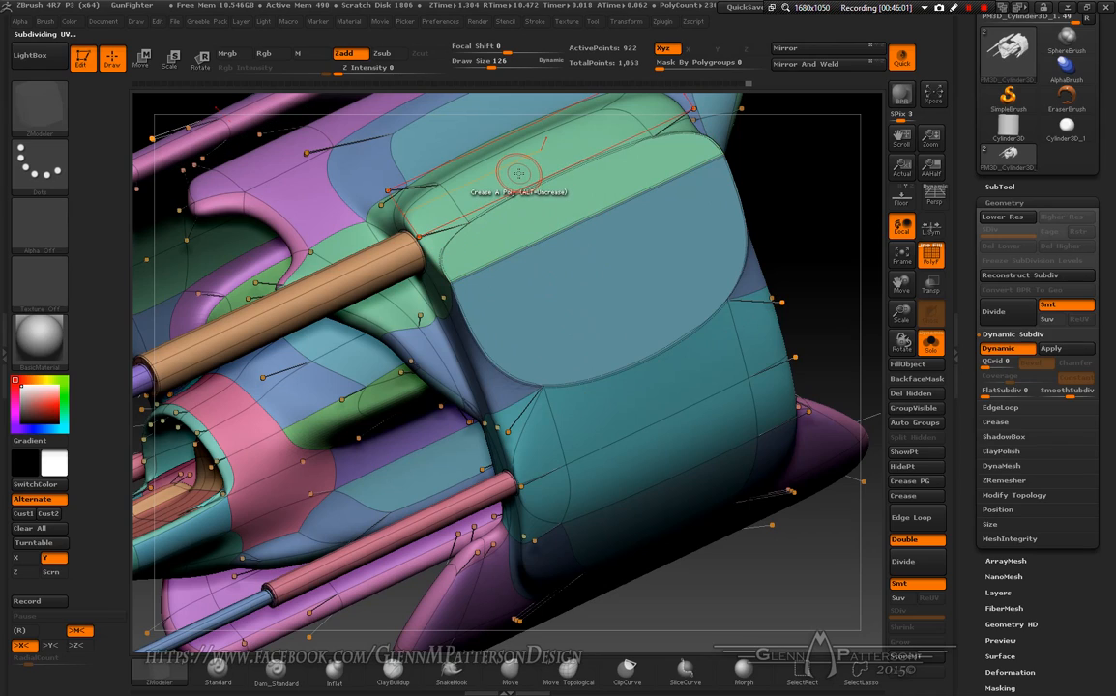
left_click(518, 172)
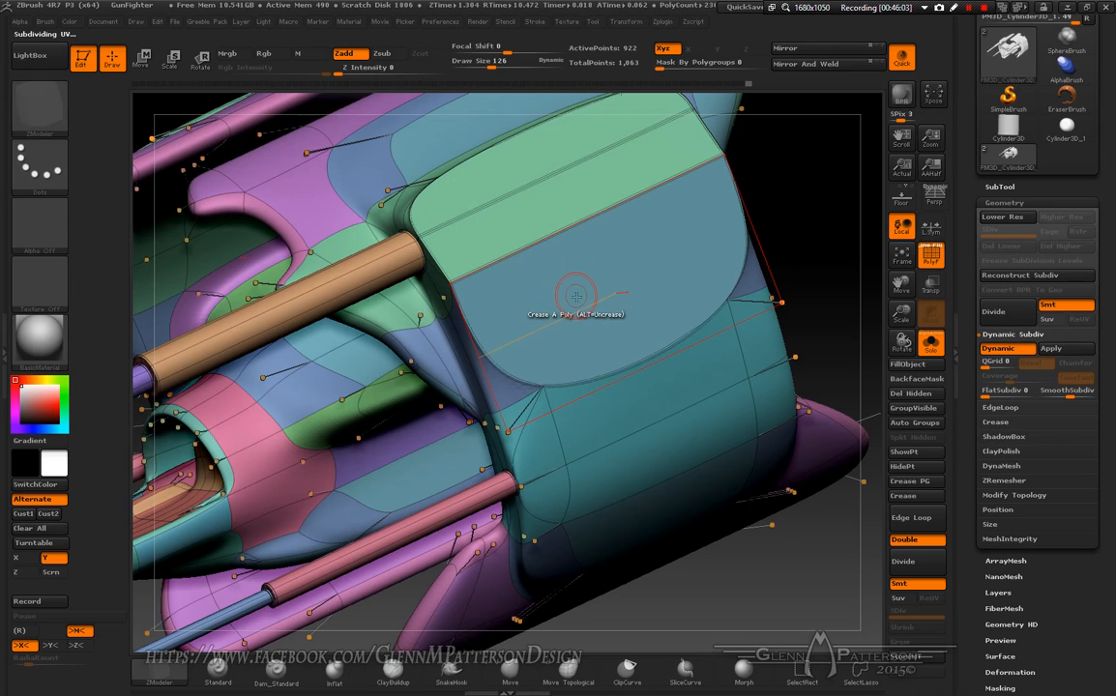
left_click(621, 416)
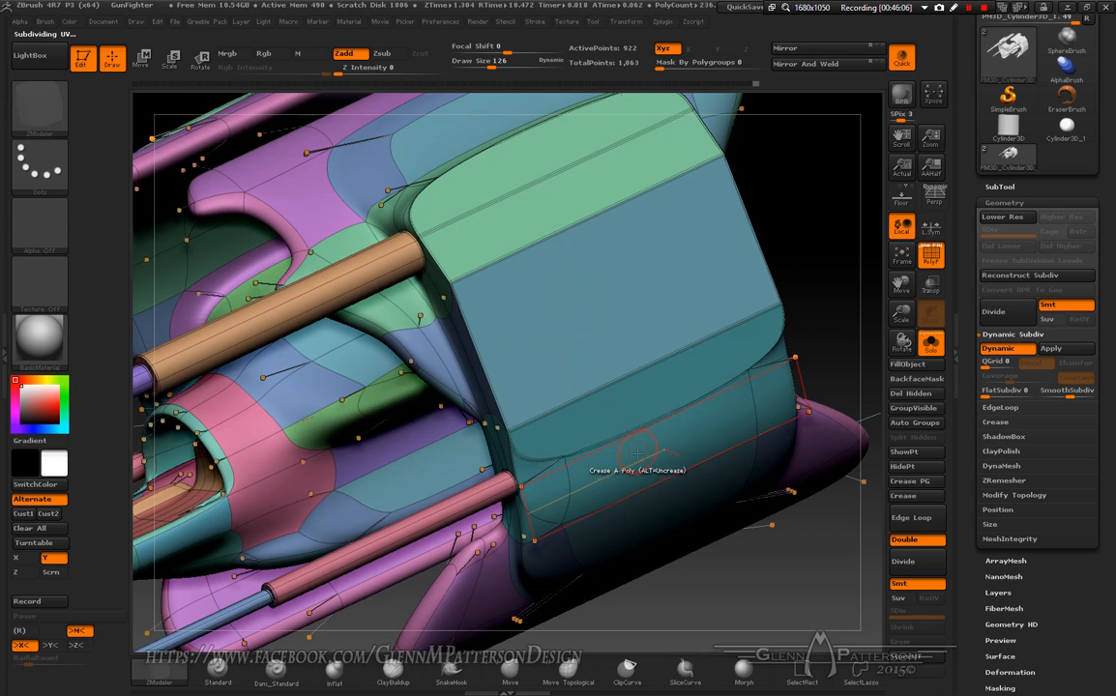
left_click(637, 454)
right_click_drag(637, 450, 625, 384)
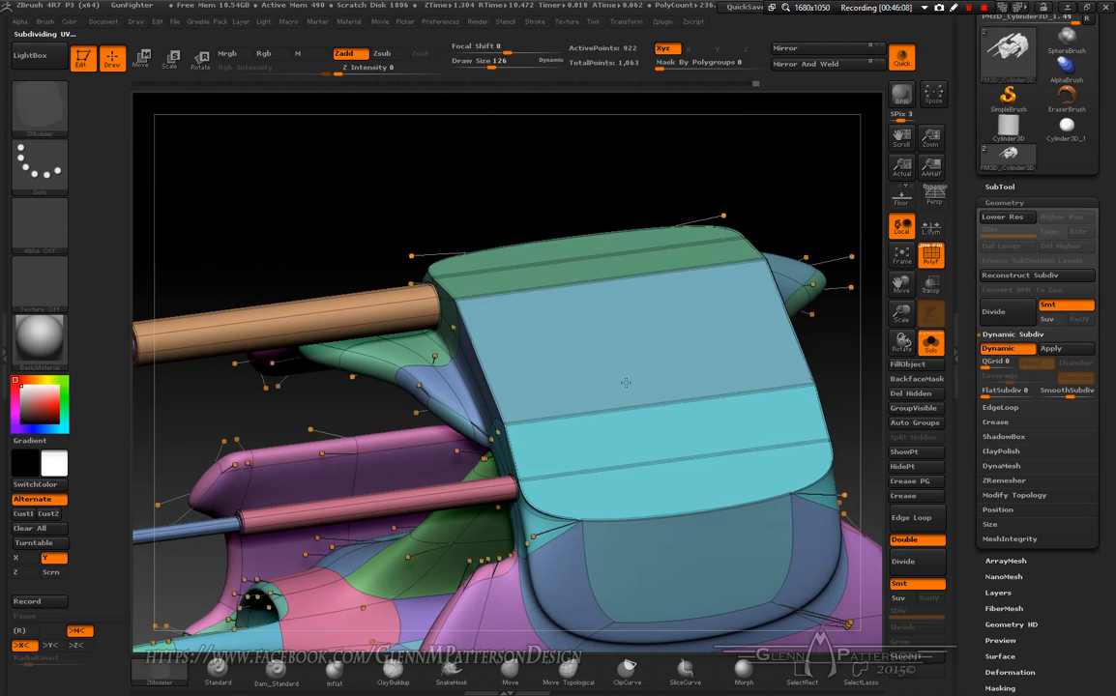
- Crease the remaining end faces of the armour plate, including its lowest polygon
left_click(650, 553)
right_click_drag(650, 554, 693, 579)
left_click(452, 222)
right_click_drag(503, 343, 523, 417)
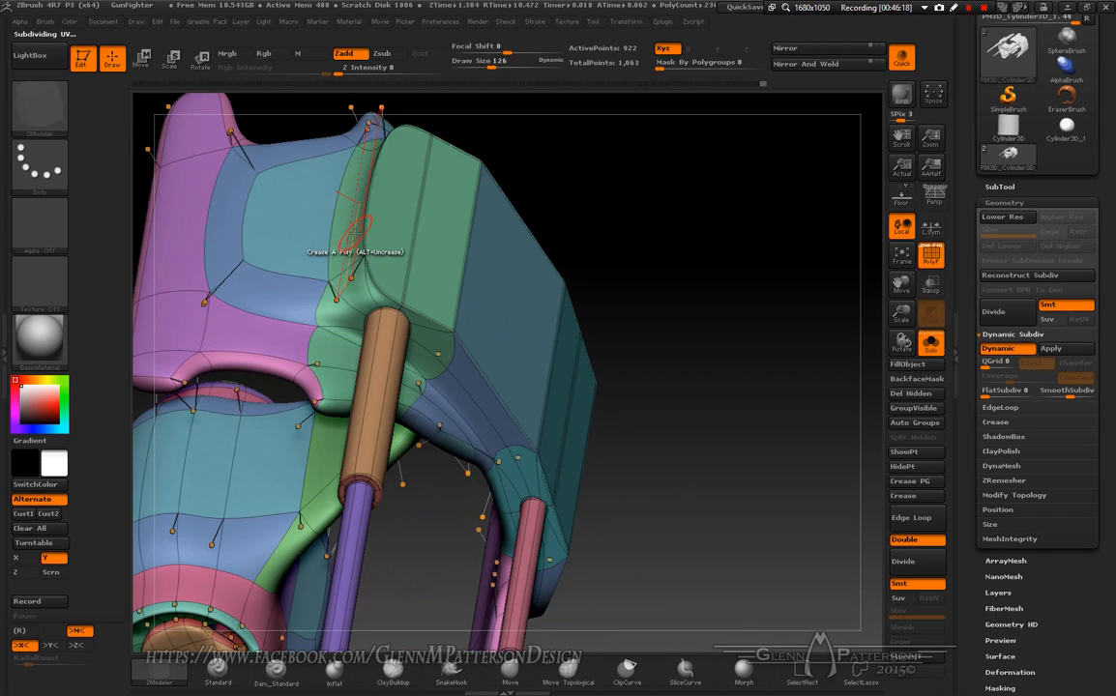
right_click_drag(466, 289, 449, 324)
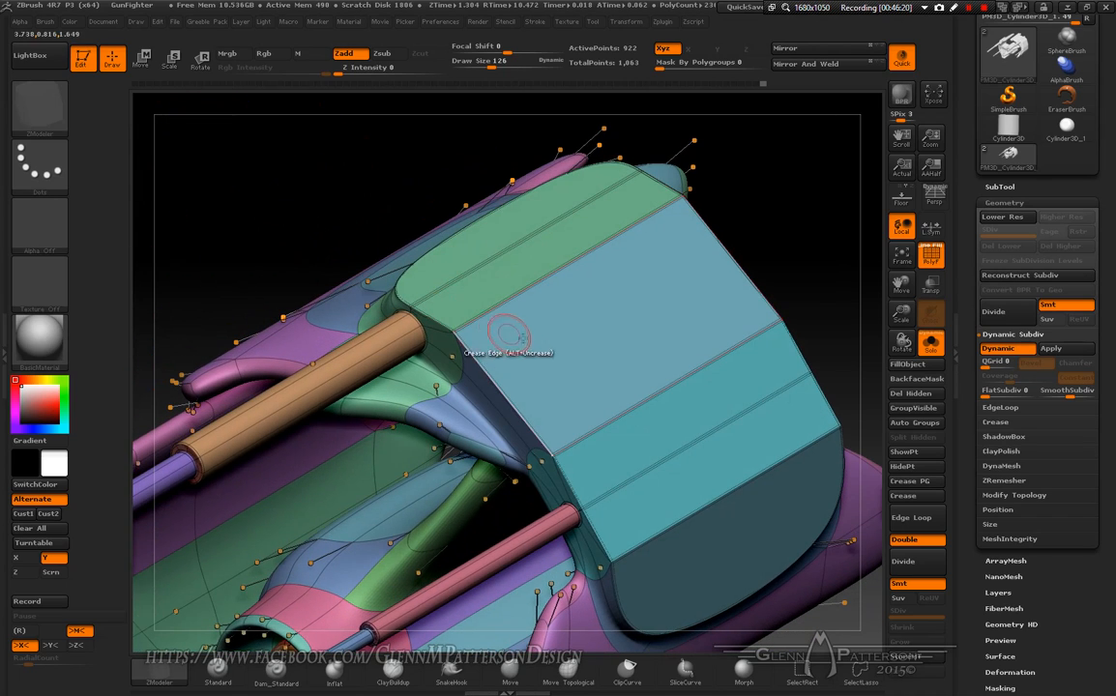
- Mark the armour plate's large central polygon as a temporary selection and apply the Crease action to it
left_click(581, 357, "alt")
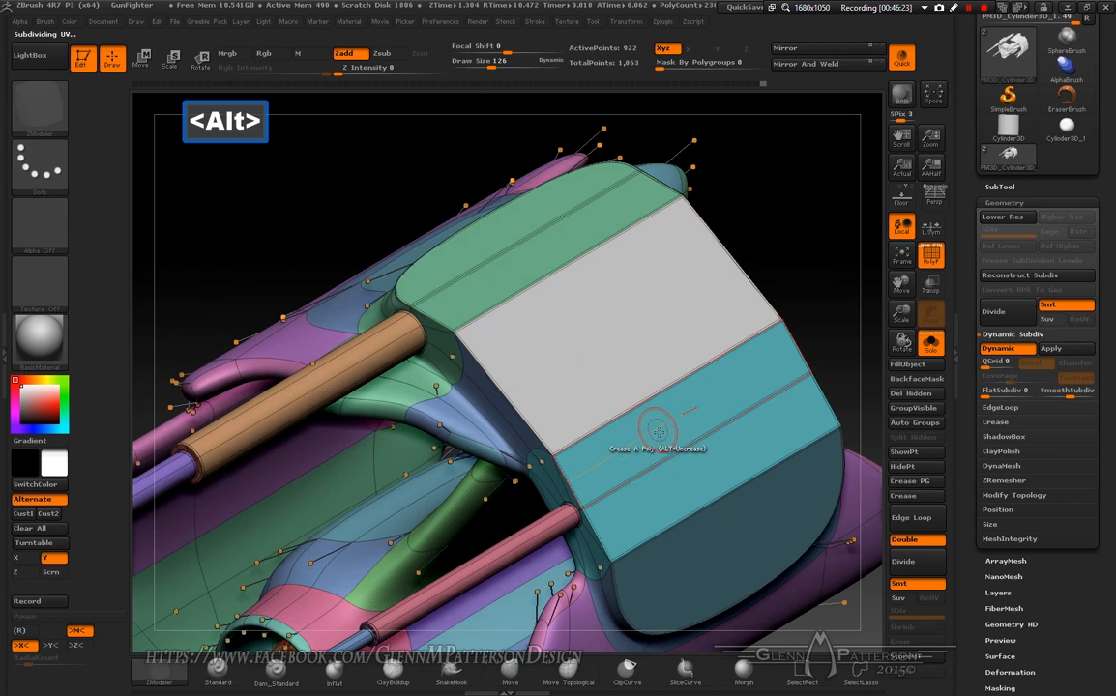
left_click(578, 336)
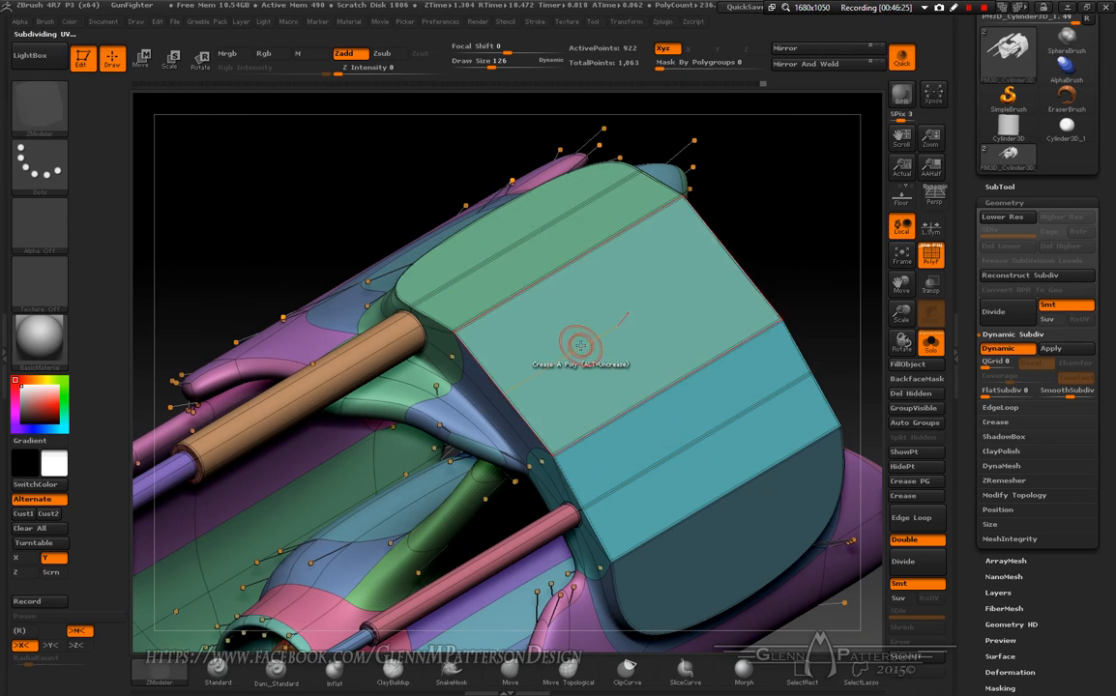
mouse_move(610, 354)
right_mouse_down()
mouse_move(626, 359)
mouse_move(598, 349)
right_mouse_up()
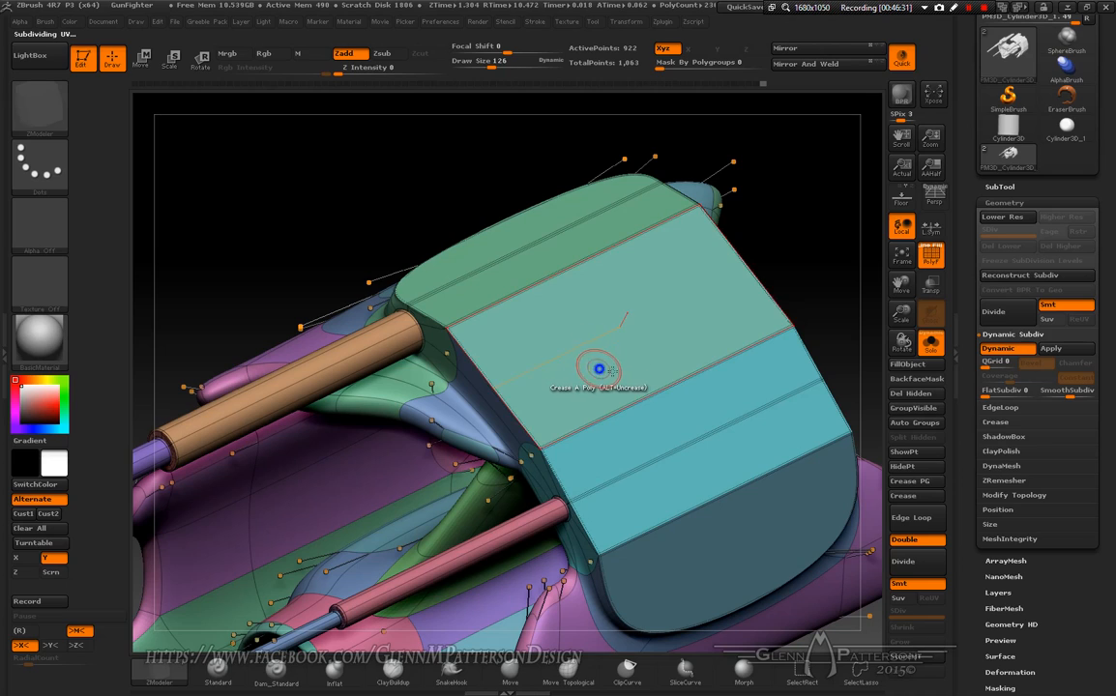
right_click_drag(598, 367, 566, 356)
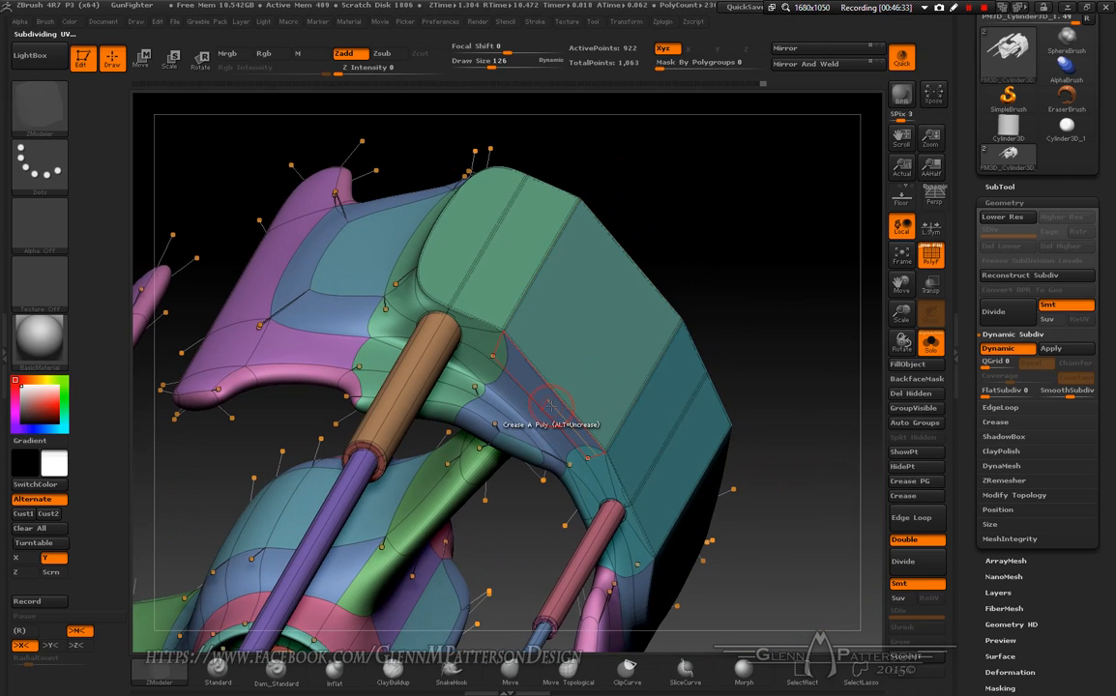
right_click_drag(579, 363, 511, 396)
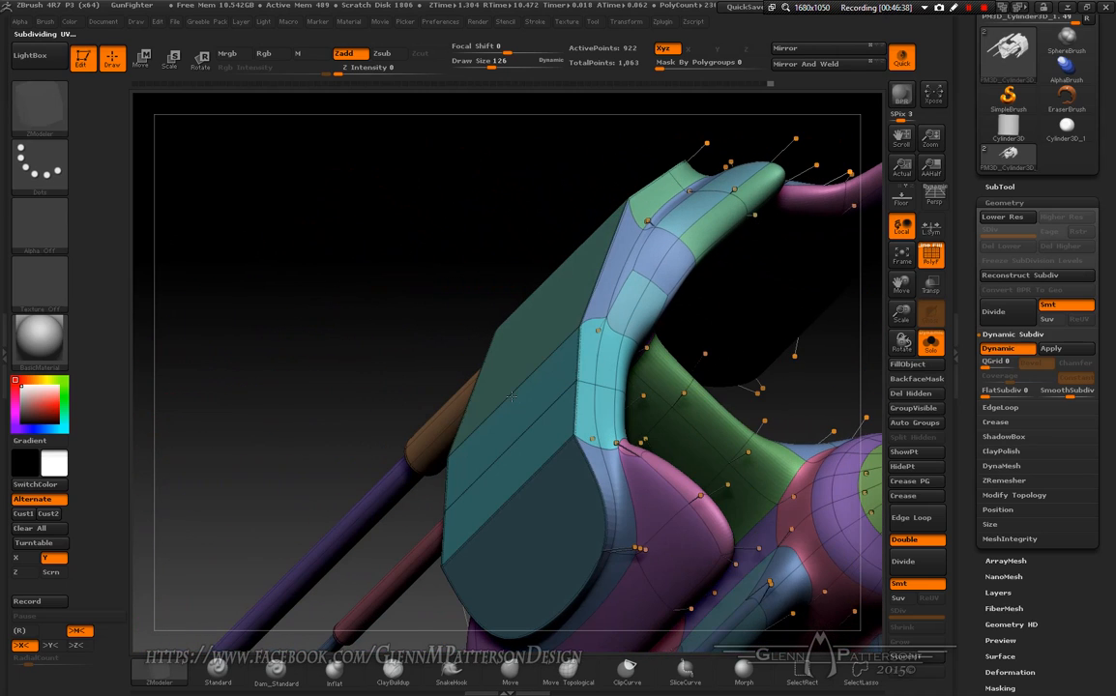
- Hide the polyframe and crease the polygons on the plate's inner side next to the large cannon mount
left_click(930, 256)
key("f")
right_click_drag(692, 319, 708, 316)
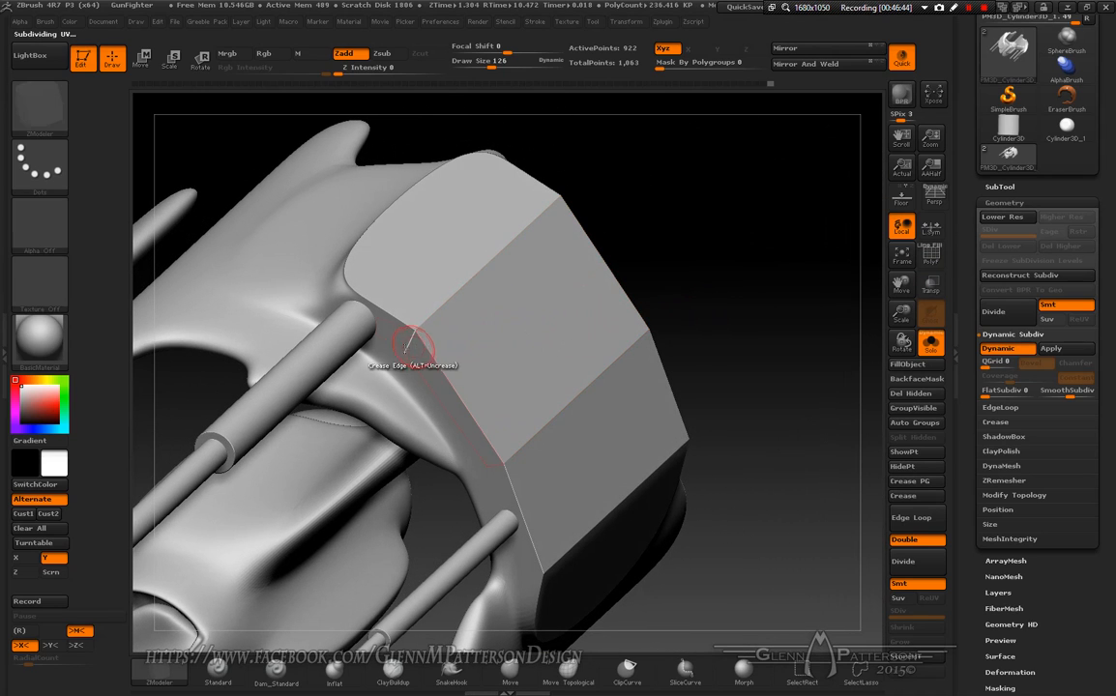
right_click_drag(422, 365, 426, 368)
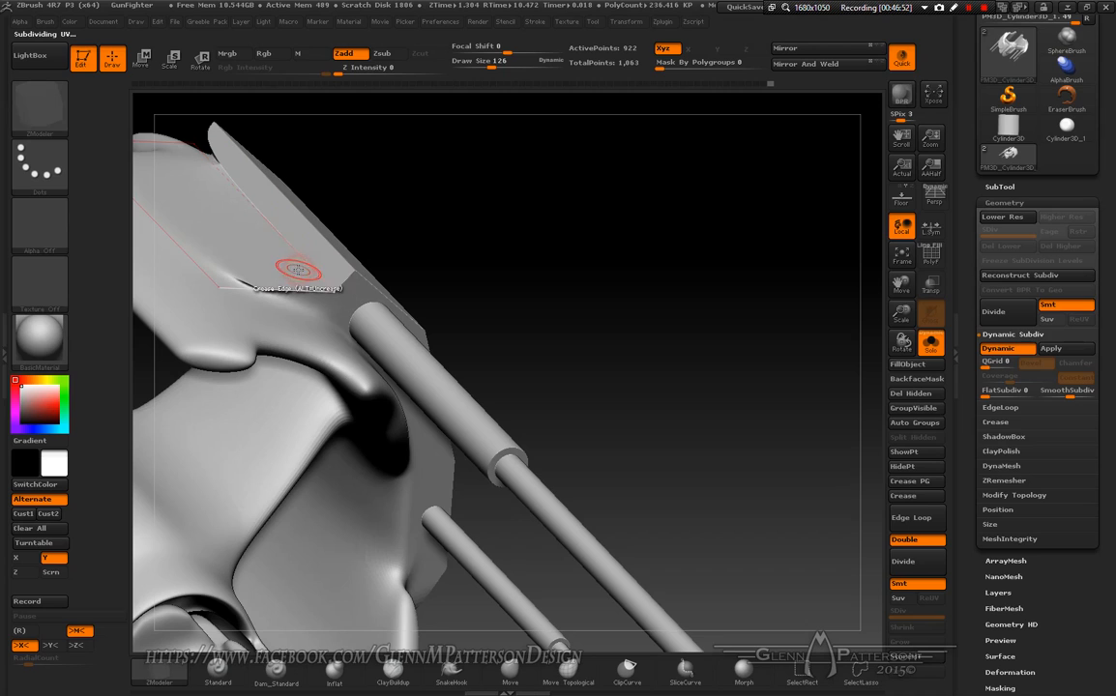
mouse_move(316, 258)
right_mouse_down()
mouse_move(304, 287)
mouse_move(313, 253)
right_mouse_up()
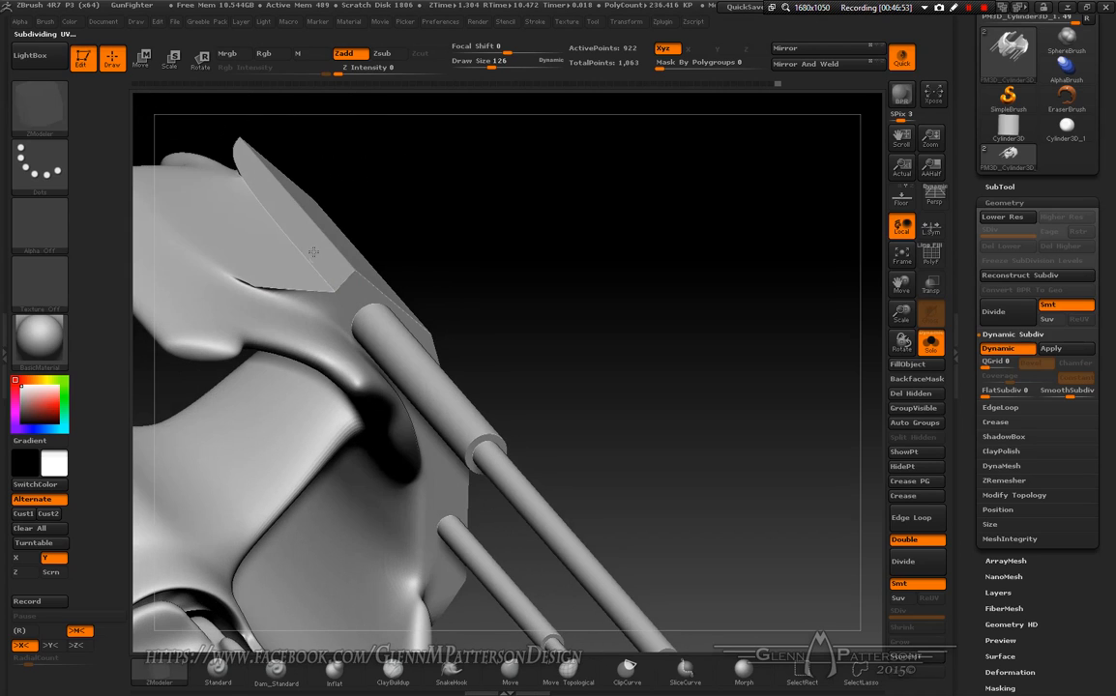
left_click(301, 298)
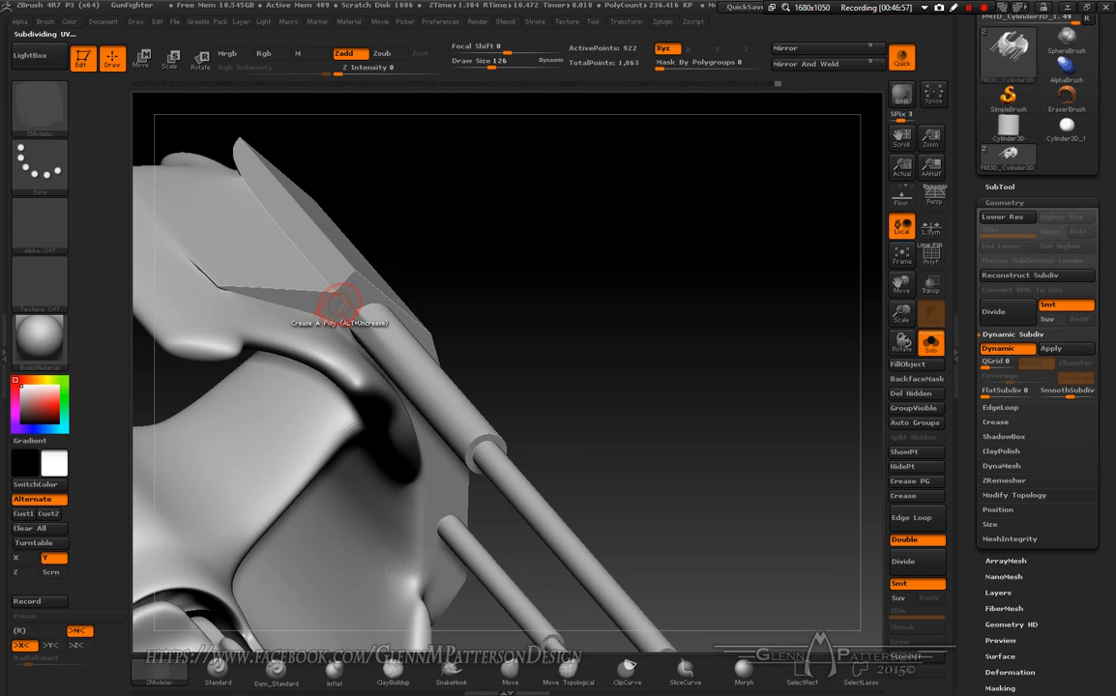
right_click_drag(259, 252, 267, 288)
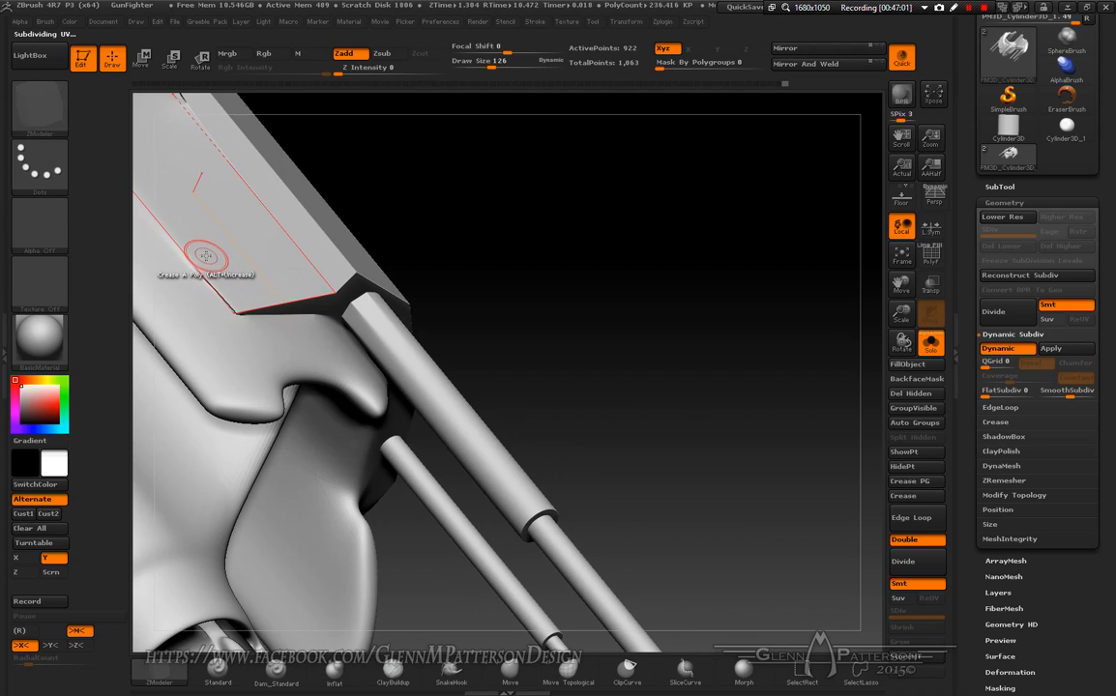
- Crease the long wing polygon and the edge that run alongside the armour plate's inner face
right_click_drag(875, 276, 821, 256)
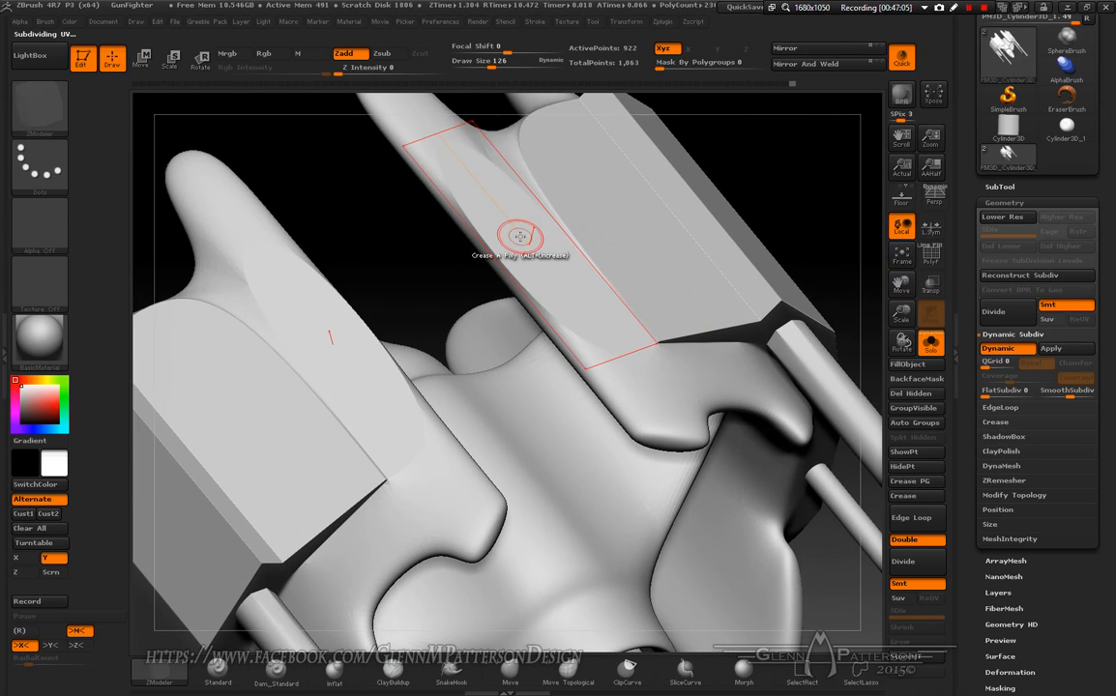
right_click_drag(523, 242, 571, 228)
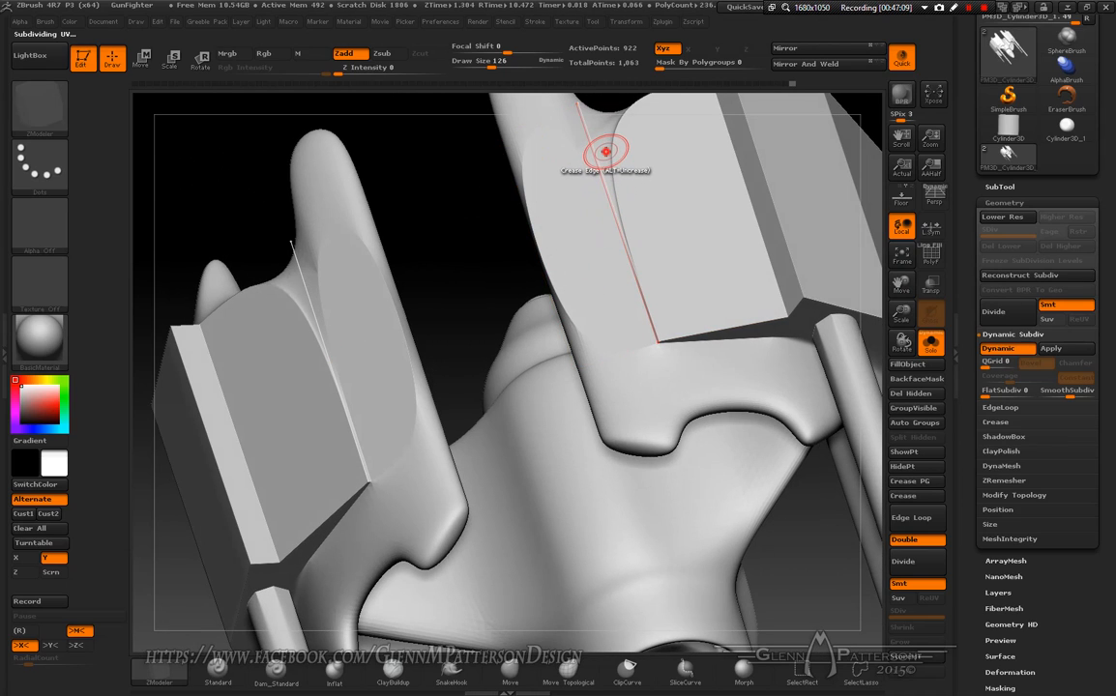
right_click_drag(553, 254, 603, 128)
- Crease the polygons of the raised spine behind the cockpit and those on the hull's underside
right_click_drag(899, 285, 884, 149)
right_click_drag(454, 441, 468, 379)
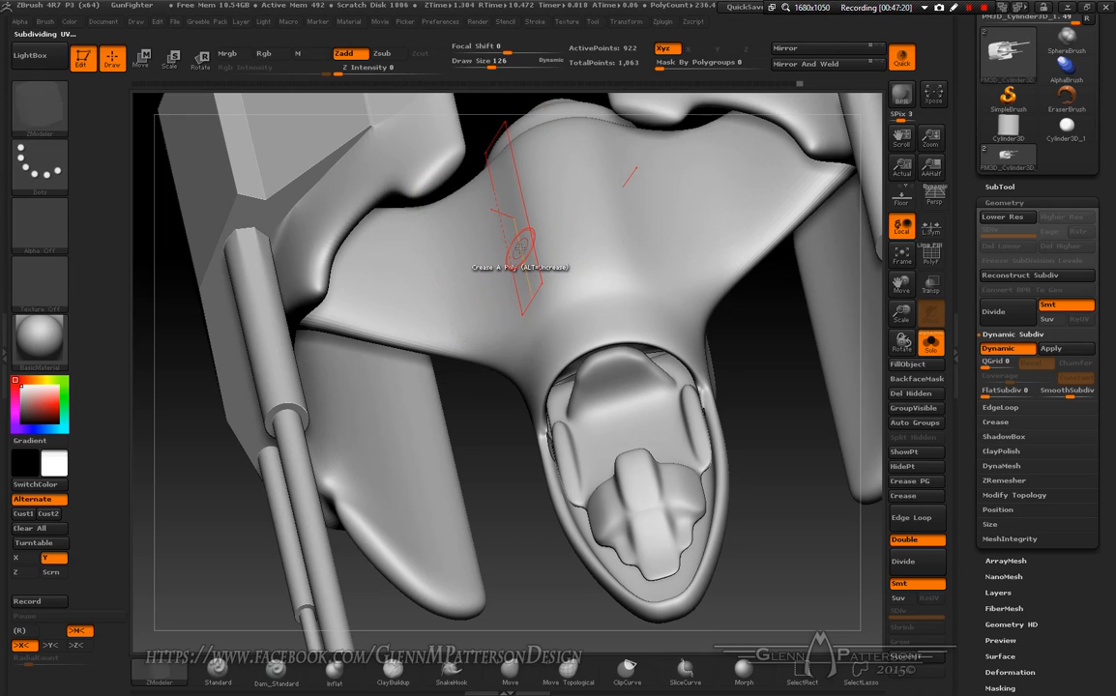
left_click(550, 246)
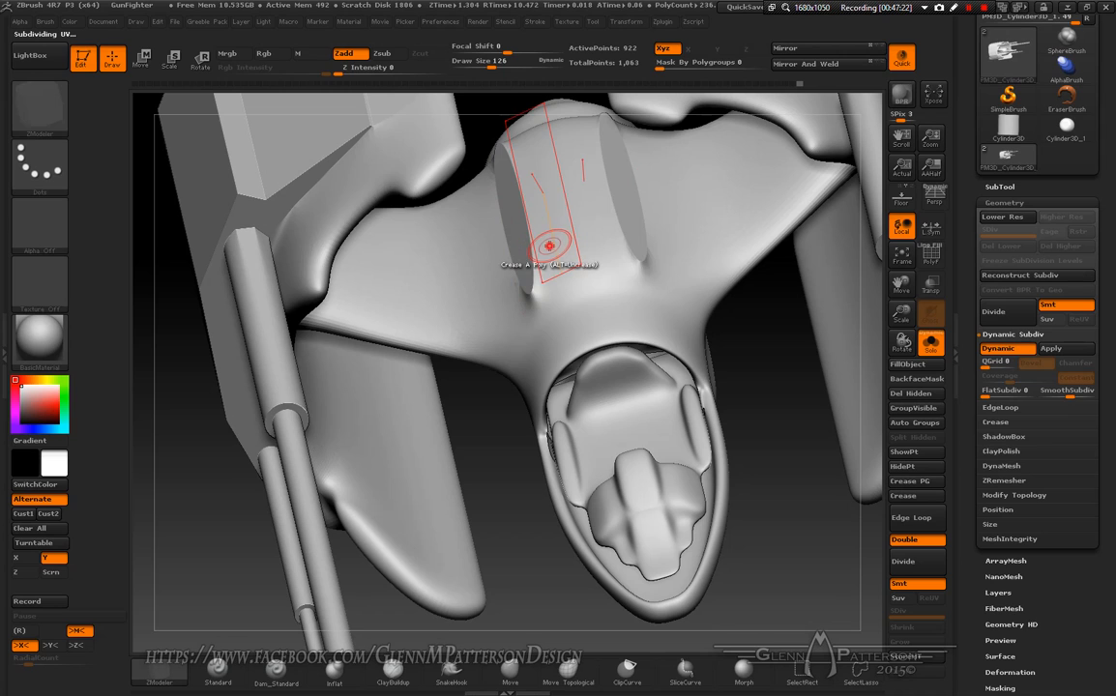
right_click_drag(546, 237, 555, 196)
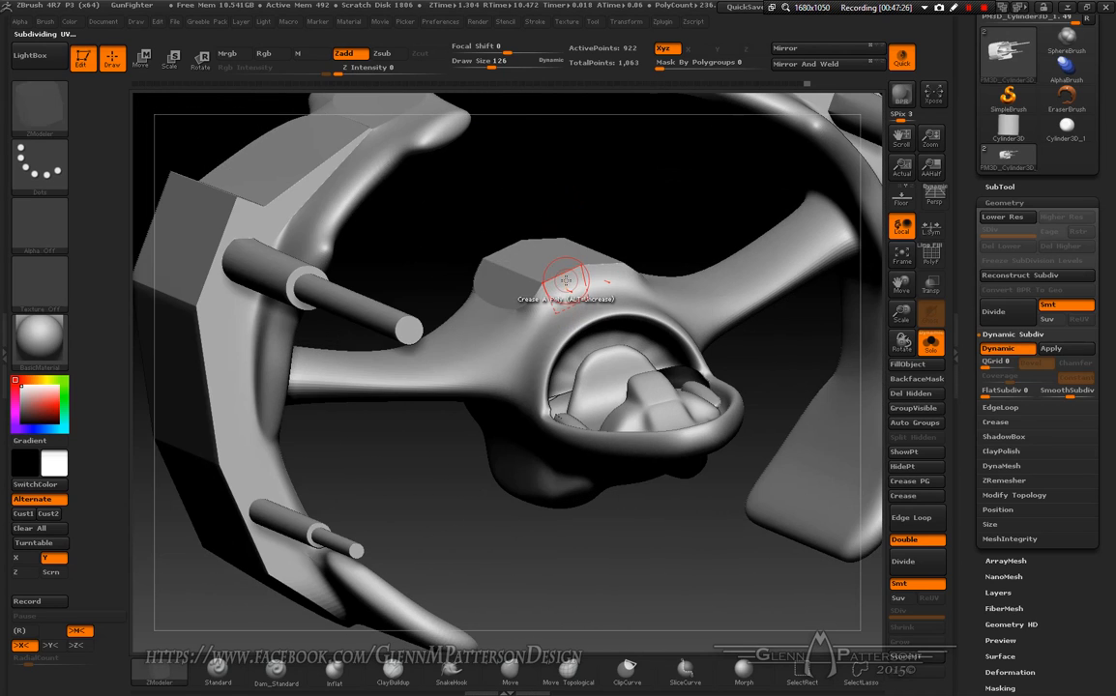
right_click_drag(631, 498, 584, 519)
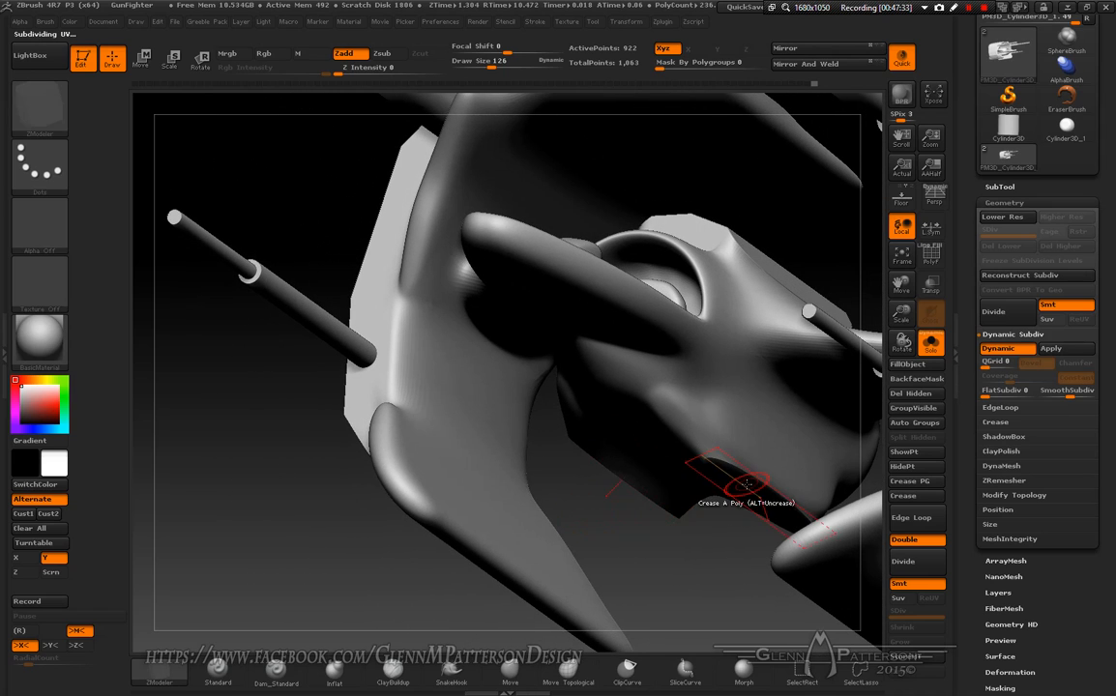
right_click_drag(735, 449, 773, 398)
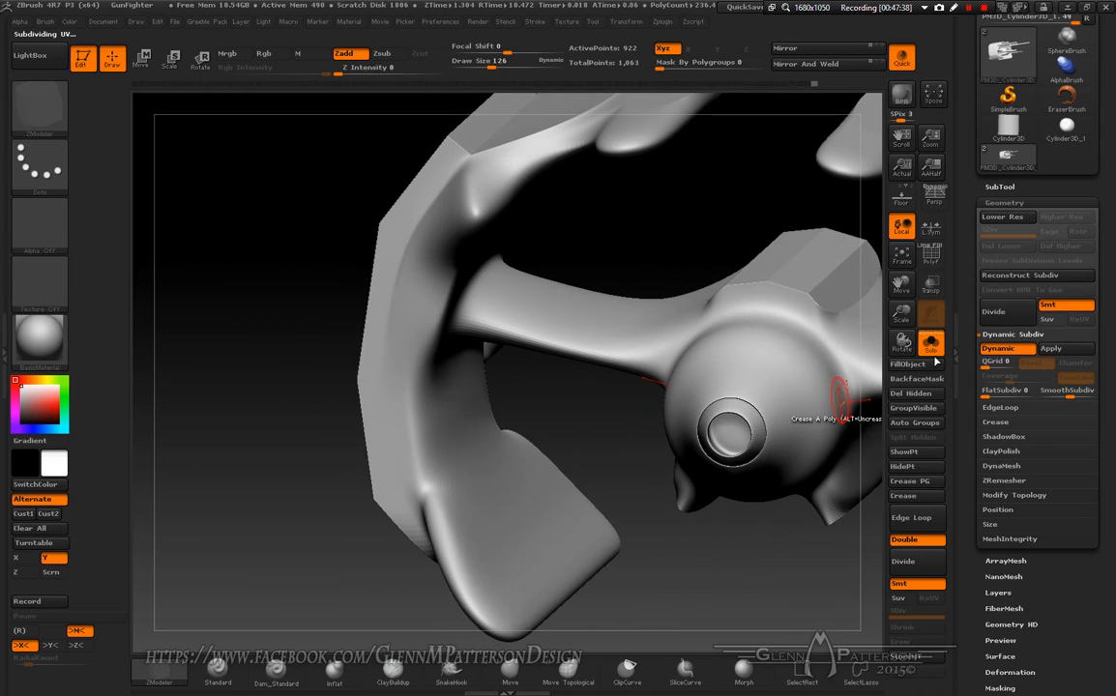
- Show the polyframe on the round rear nozzle, turn off Dynamic Subdiv and set the polygon Crease target to Polyloop
left_click_drag(904, 320, 884, 528)
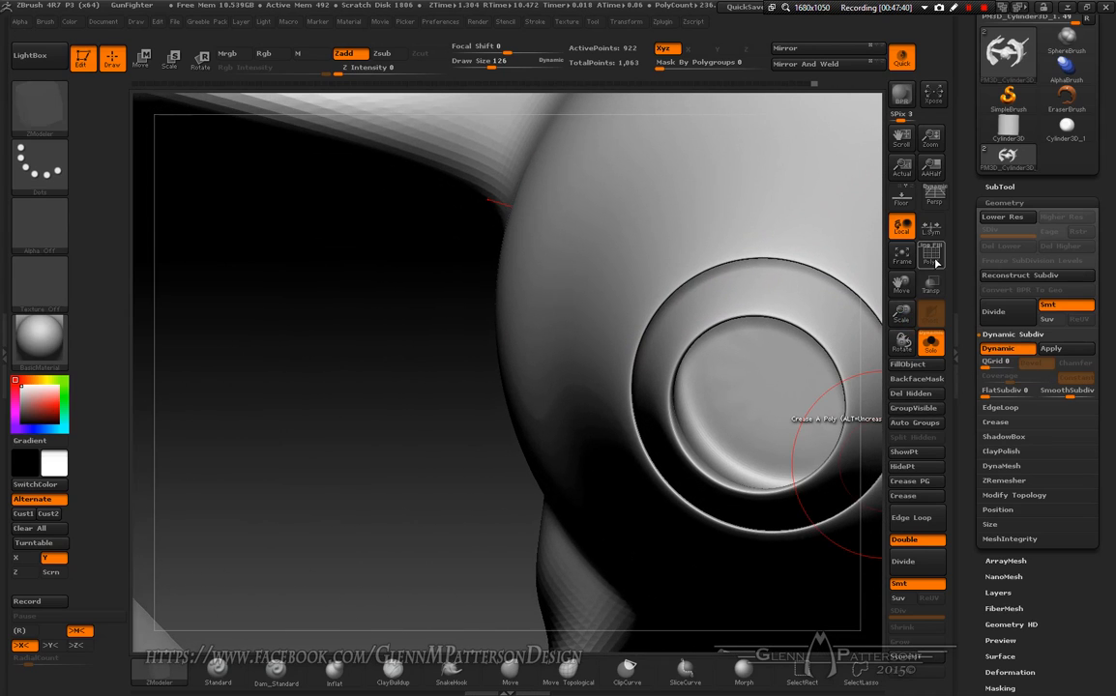
left_click(930, 259)
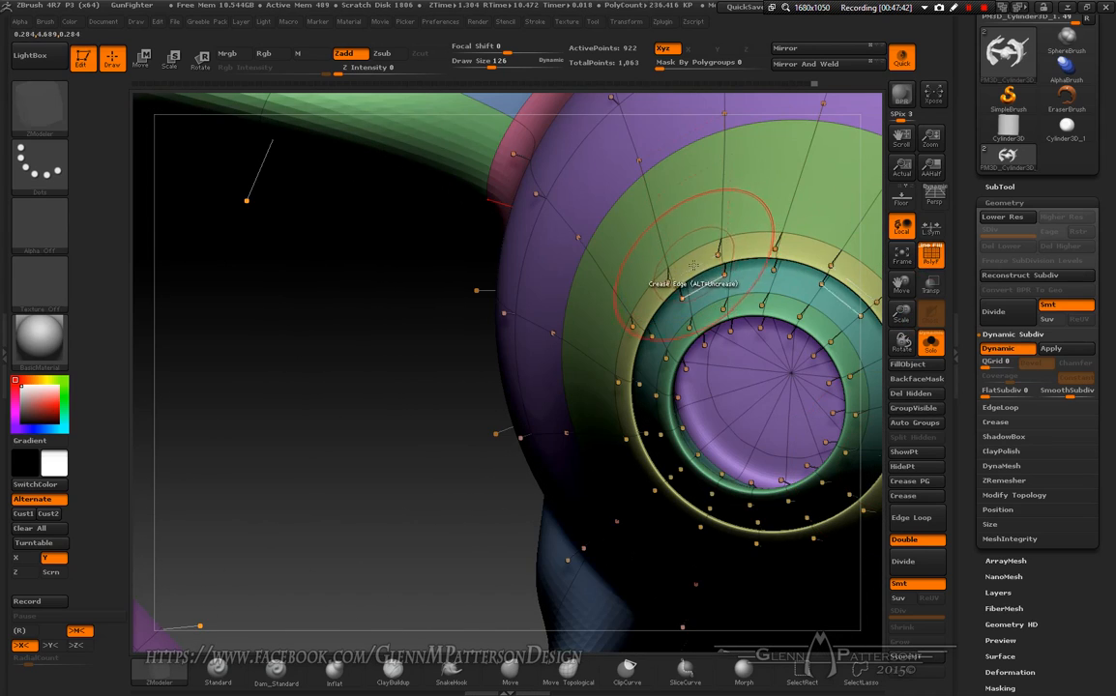
left_click(1032, 350)
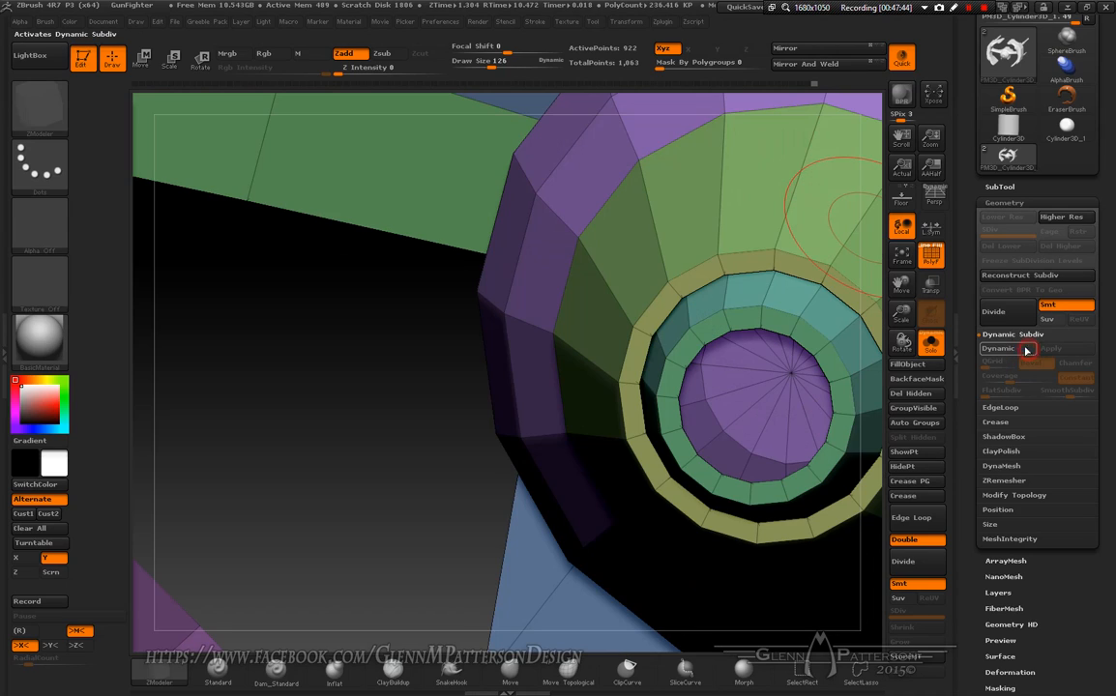
key("space")
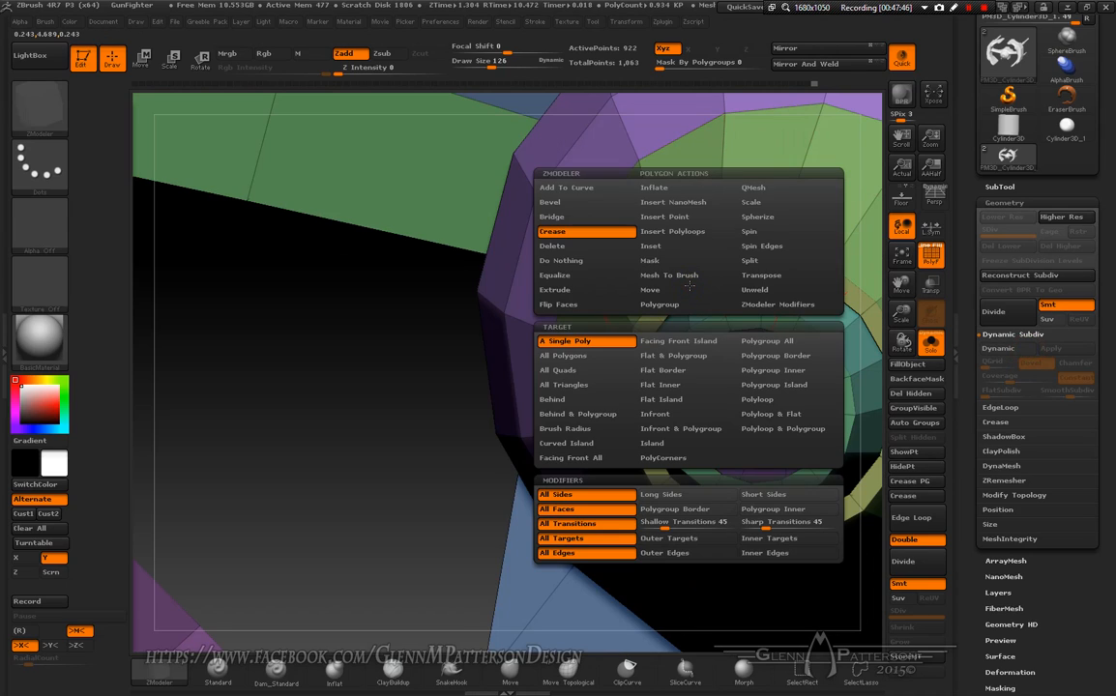
left_click(786, 399)
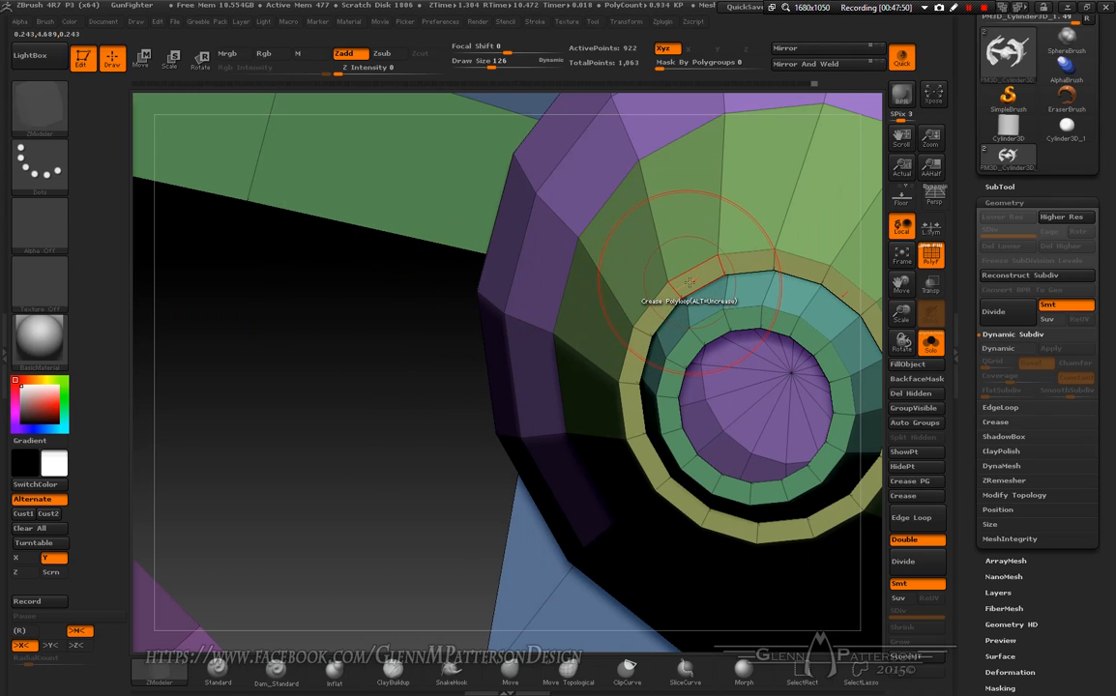
- Crease the nozzle's outer and inner ring polyloops, reactivate Dynamic Subdiv and hide the polyframe
key("space")
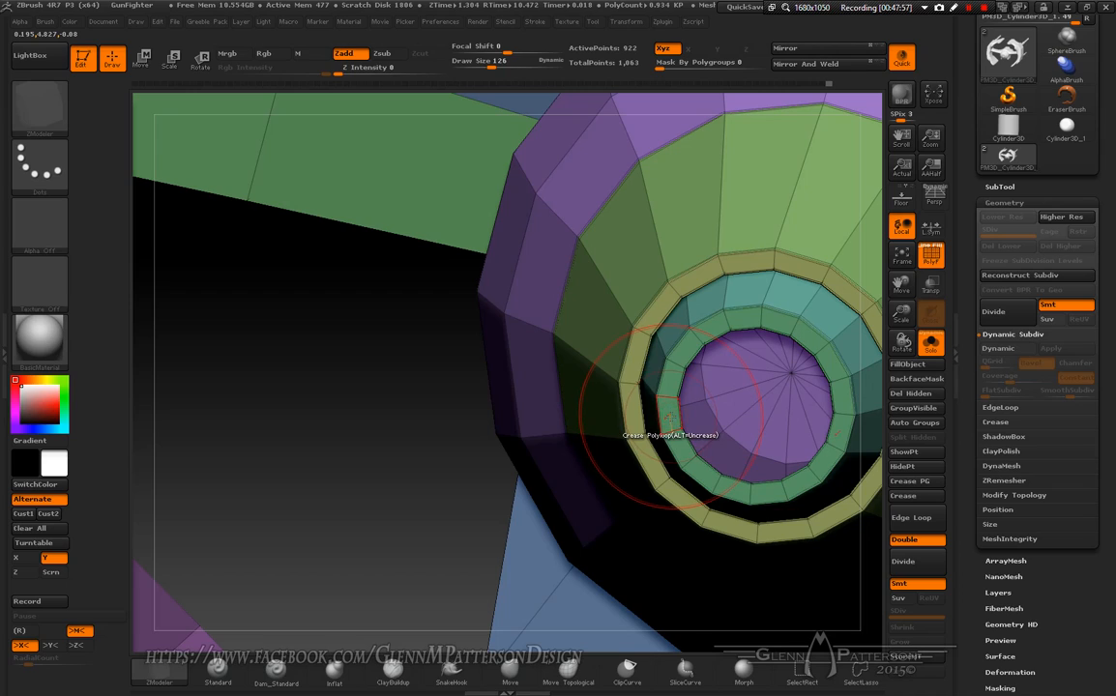
left_click(1007, 352)
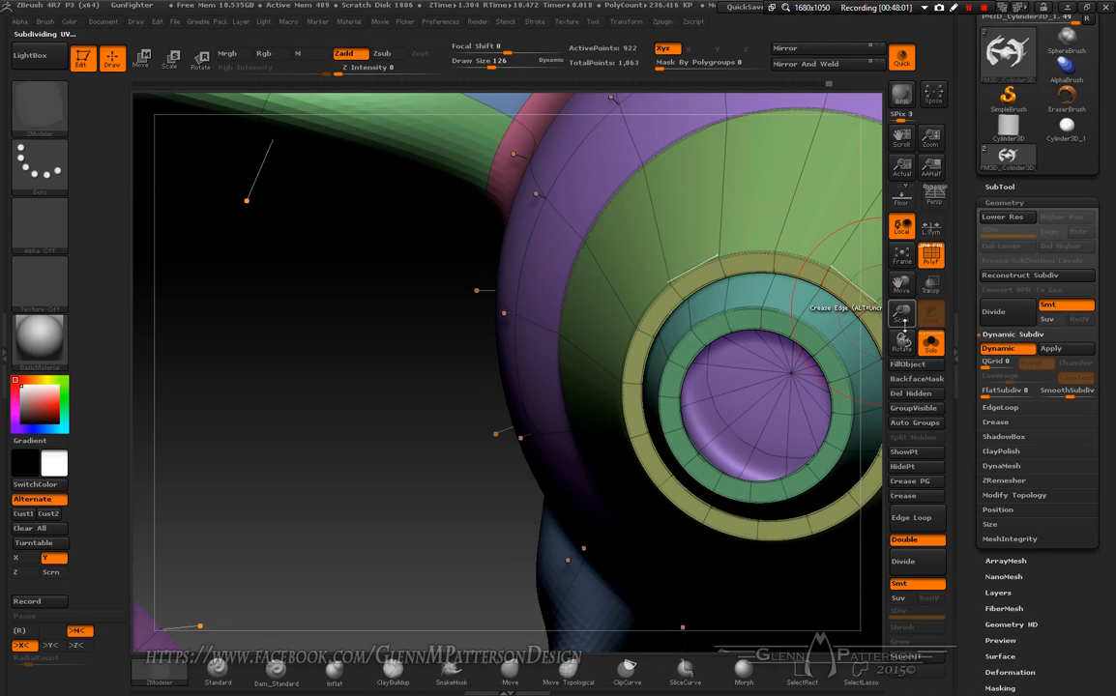
left_click_drag(907, 319, 912, 233)
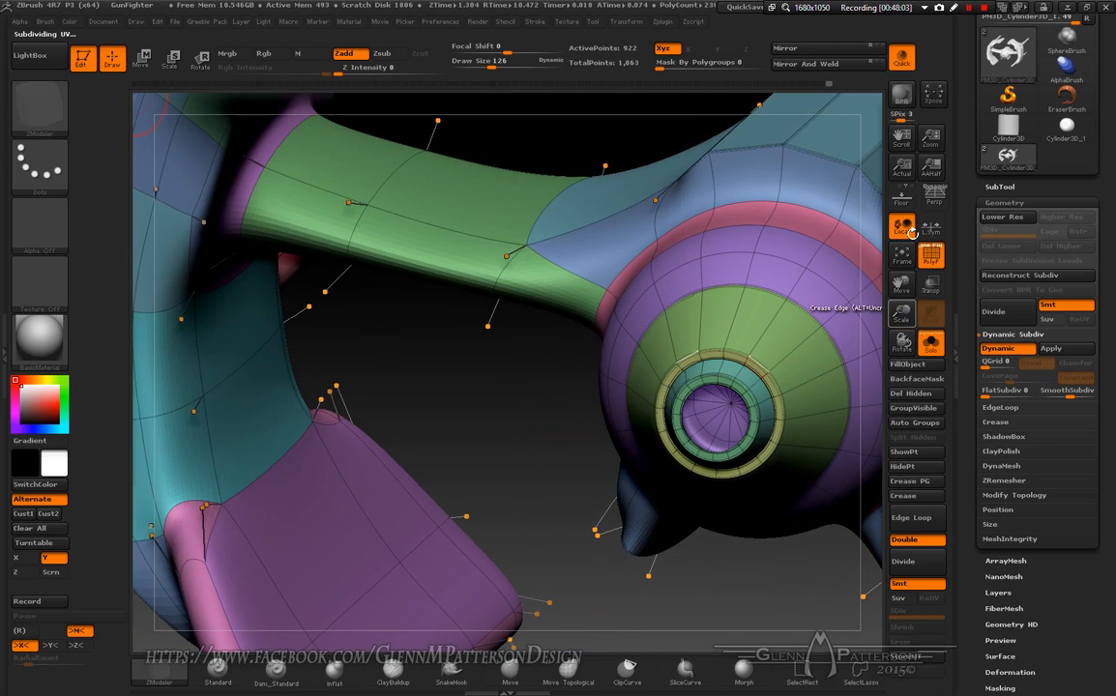
left_click(926, 267)
mouse_move(752, 333)
right_mouse_down()
mouse_move(677, 319)
mouse_move(619, 285)
right_mouse_up()
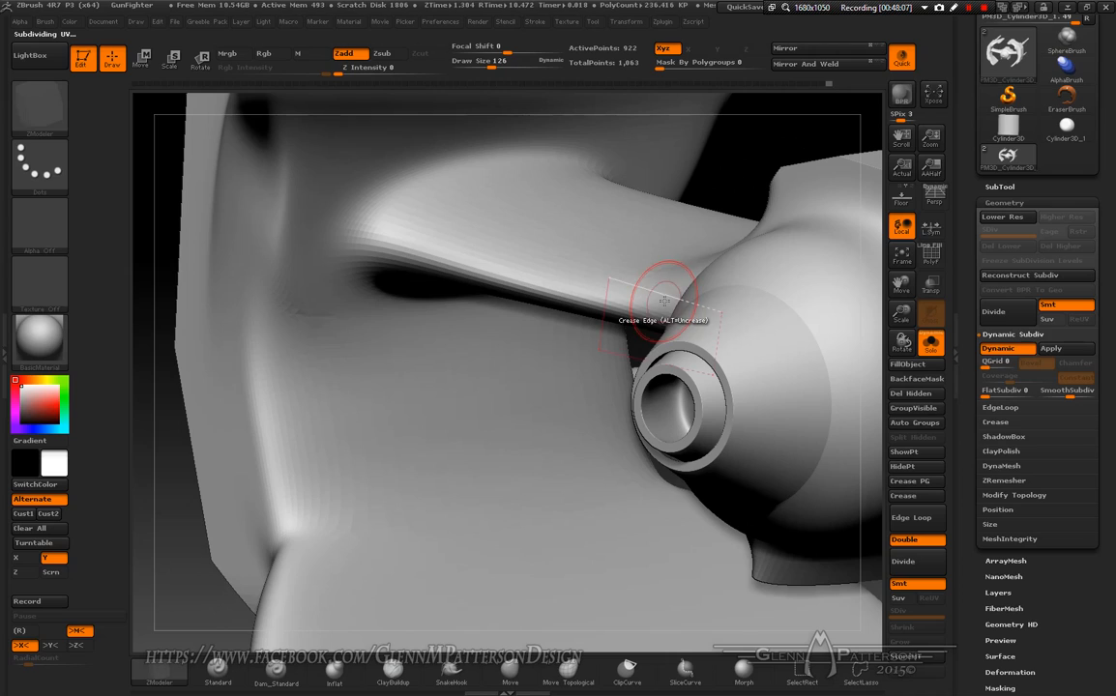
- Set the polygon Crease to A Single Poly with All Faces, try it on the wing strut beside the nozzle and undo that crease
key("space")
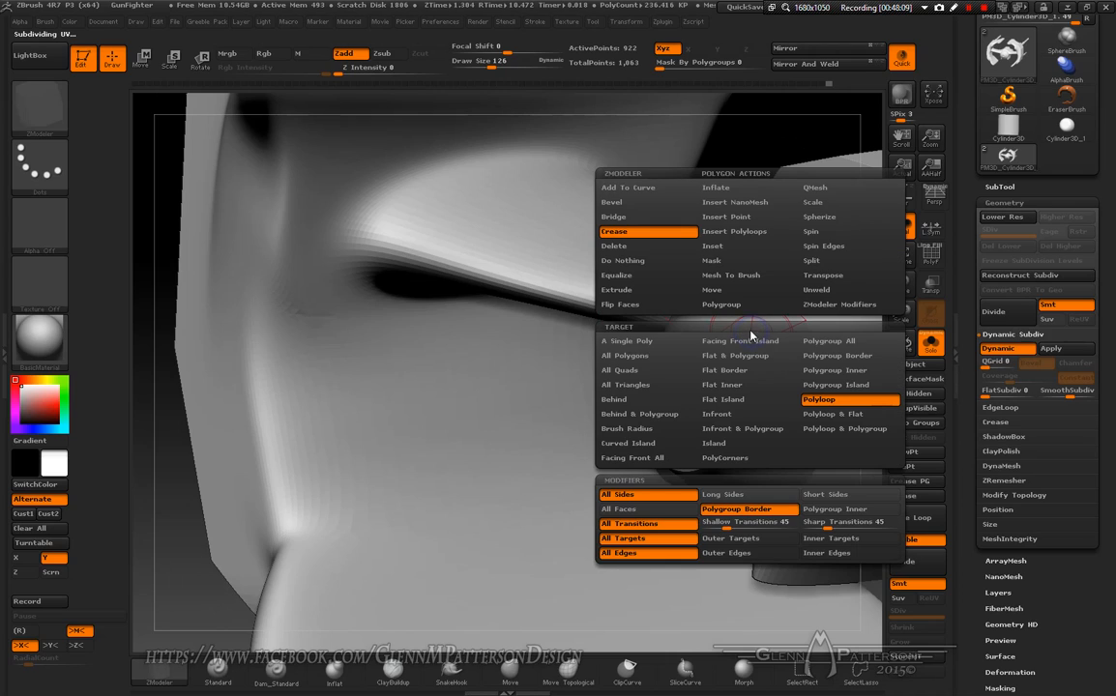
left_click(676, 510)
left_click(627, 341)
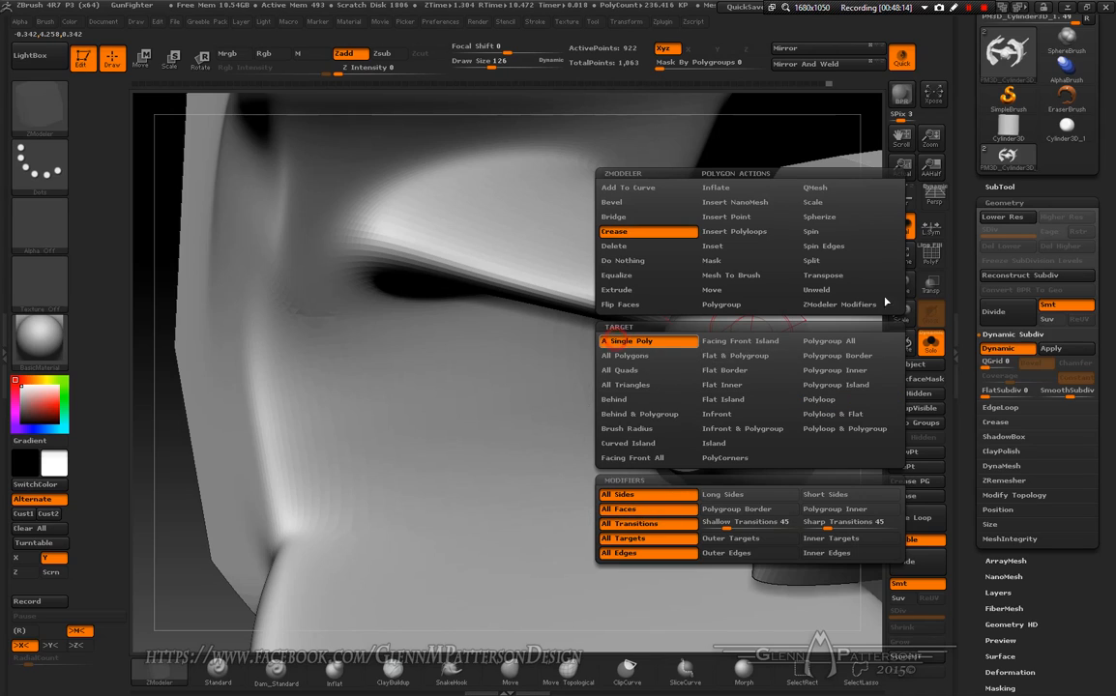
left_click(386, 265)
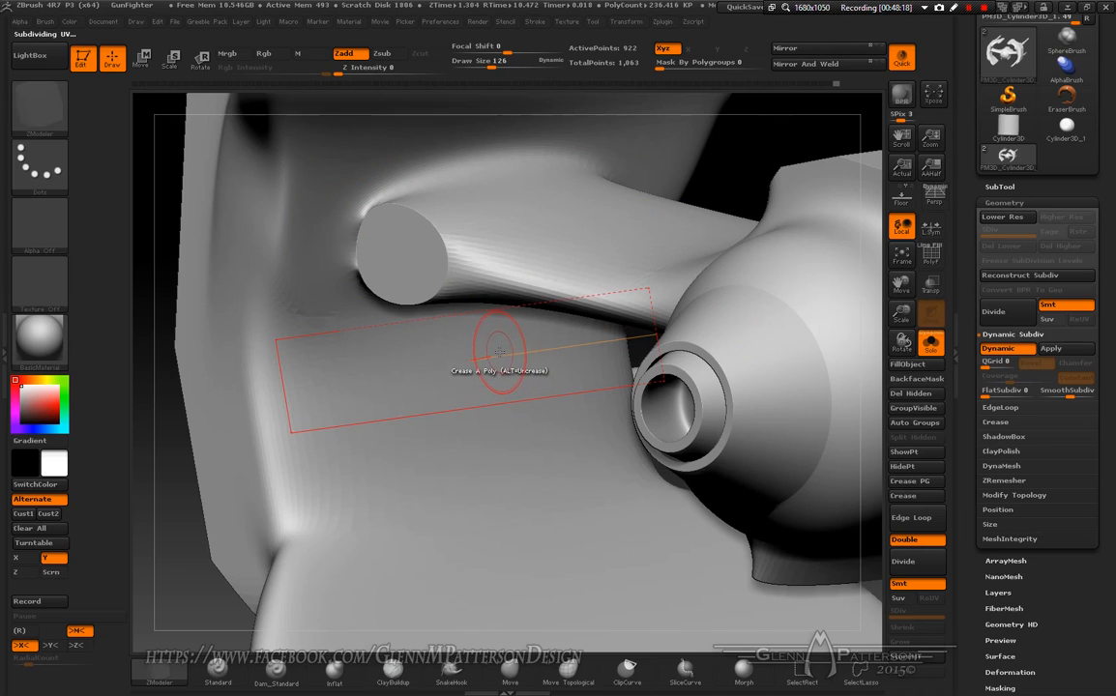
key("ctrl+z")
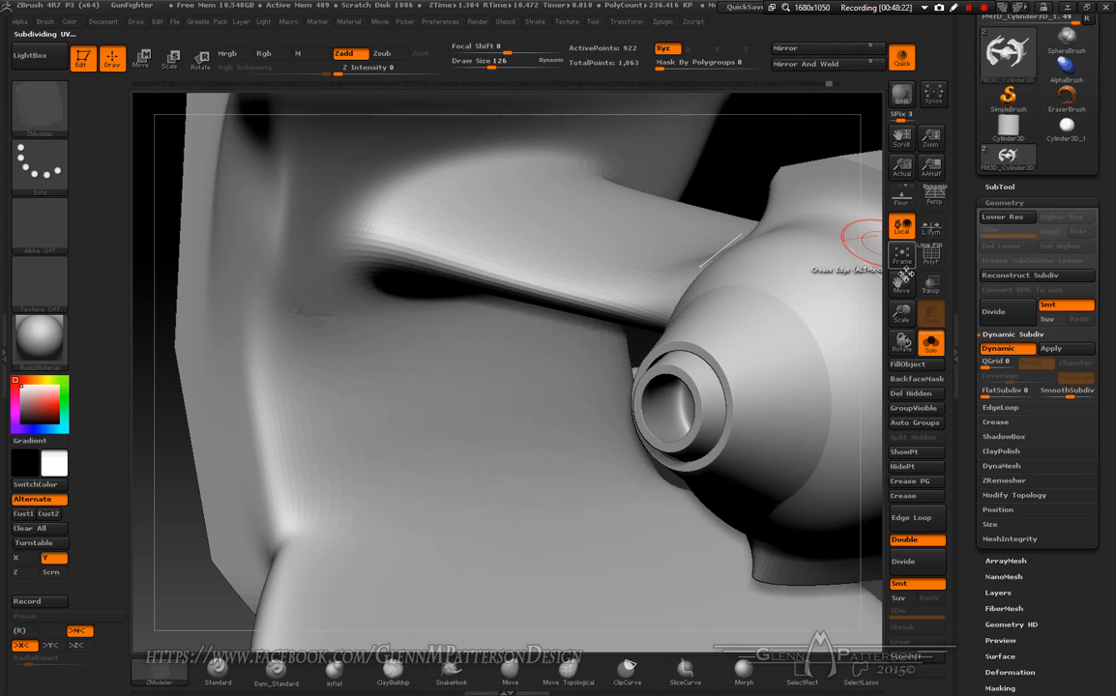
- Crease the single polygons of the spine's rear face that arch over the nozzle dome, down to the wing roots
left_click_drag(901, 288, 610, 261)
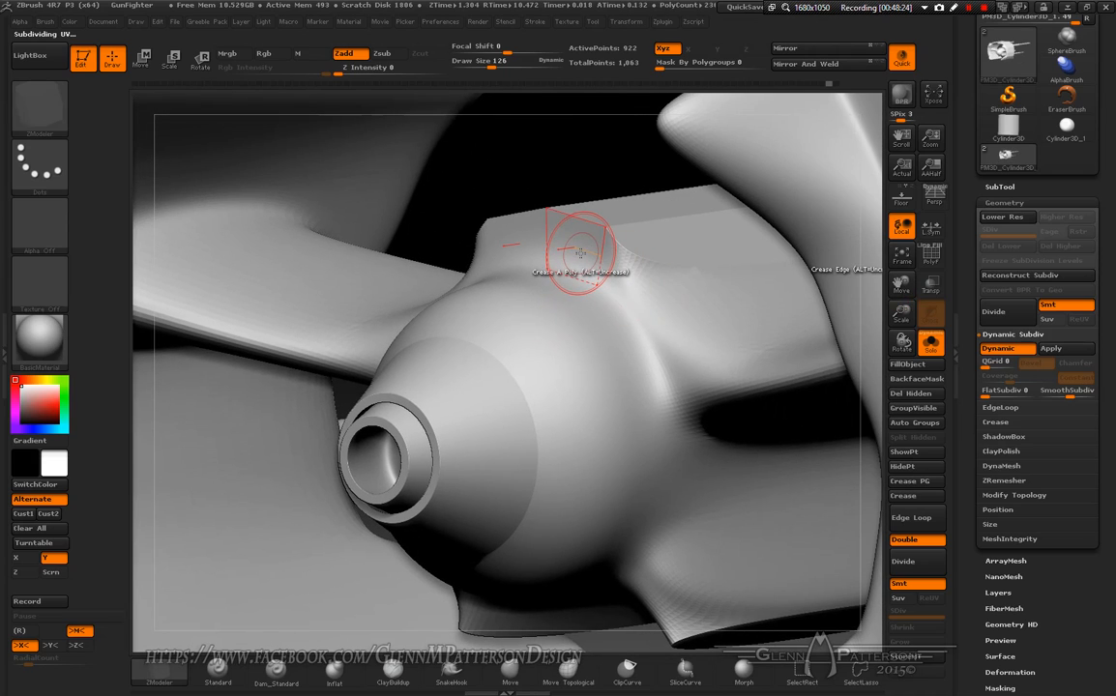
left_click(579, 254)
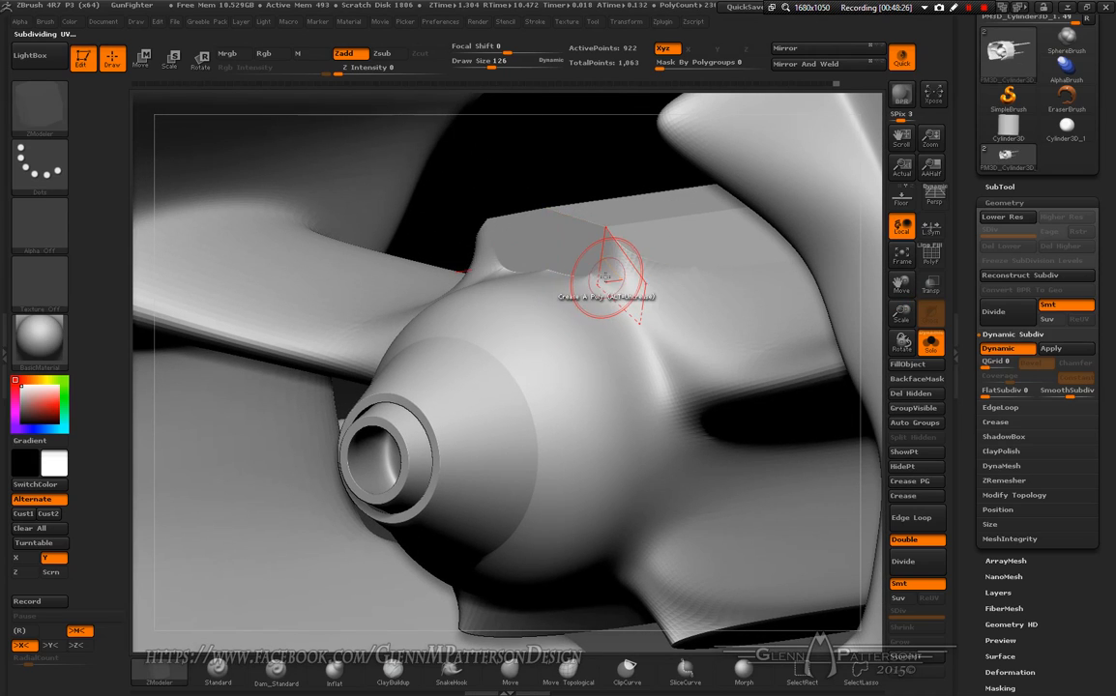
left_click(600, 263)
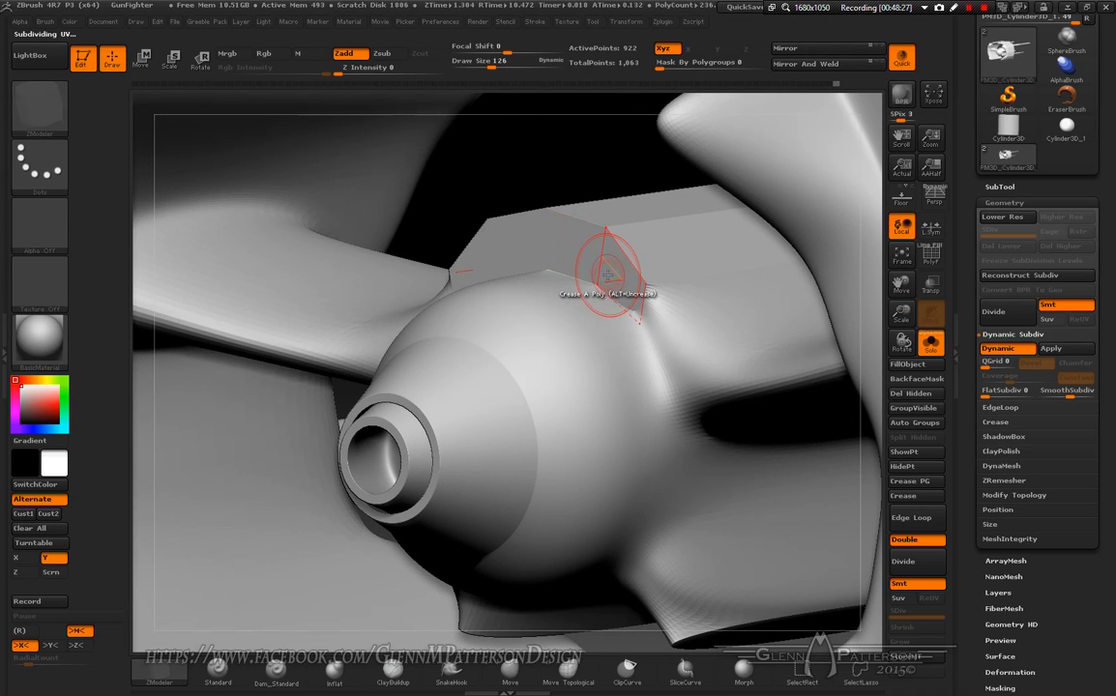
left_click(664, 336)
mouse_move(663, 335)
right_mouse_down()
mouse_move(745, 373)
mouse_move(661, 354)
mouse_move(677, 366)
right_mouse_up()
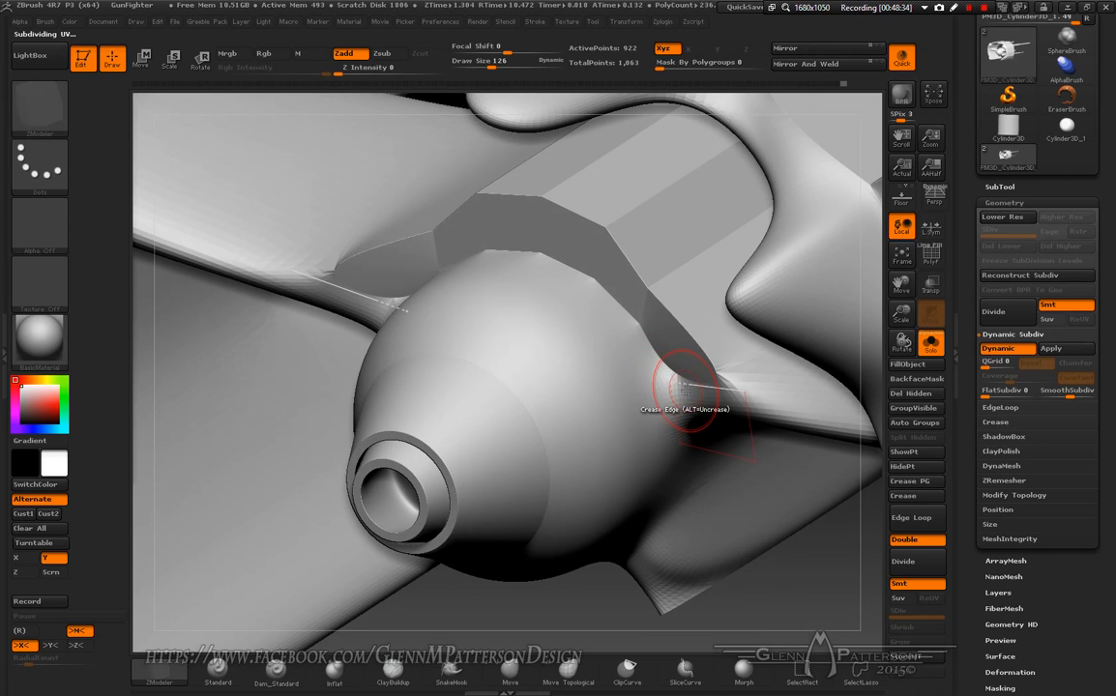
left_click(698, 413)
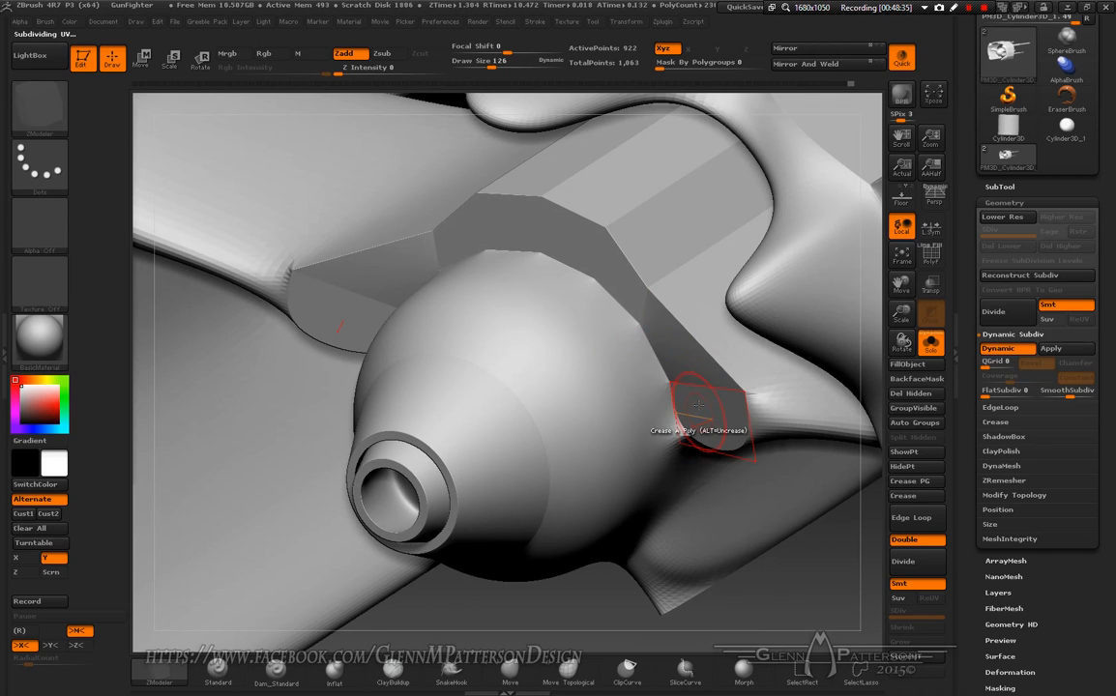
- Uncrease the edges dividing the spine's rear face near the wing roots so its outer polygons blend into one curved surface
right_click_drag(661, 324, 691, 385)
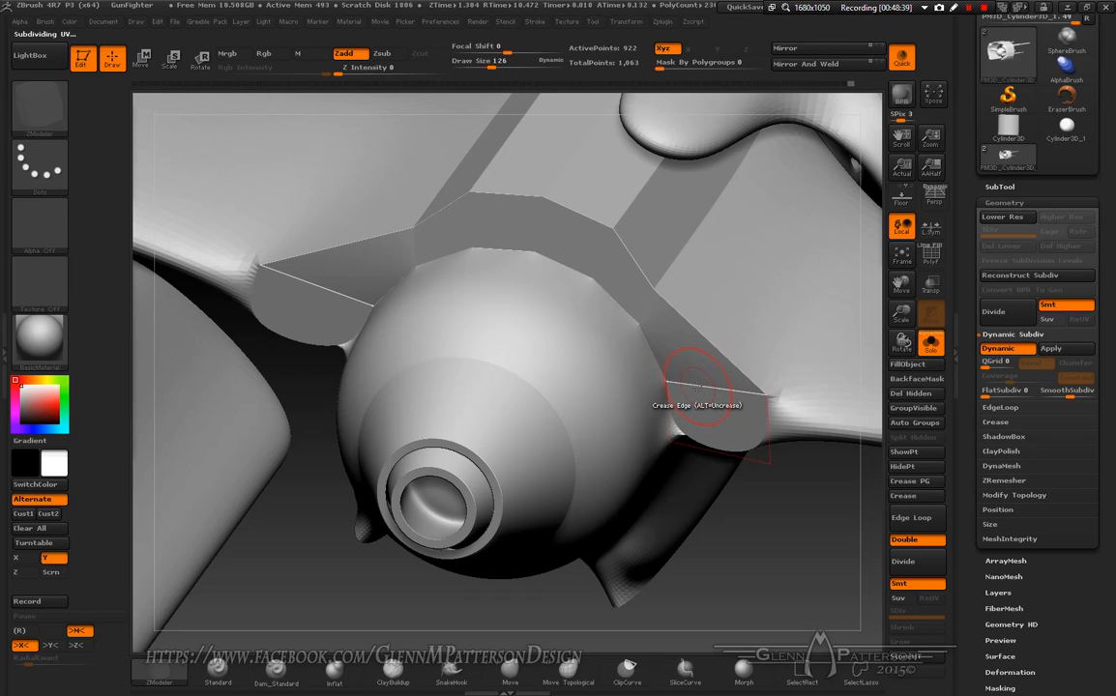
key("alt")
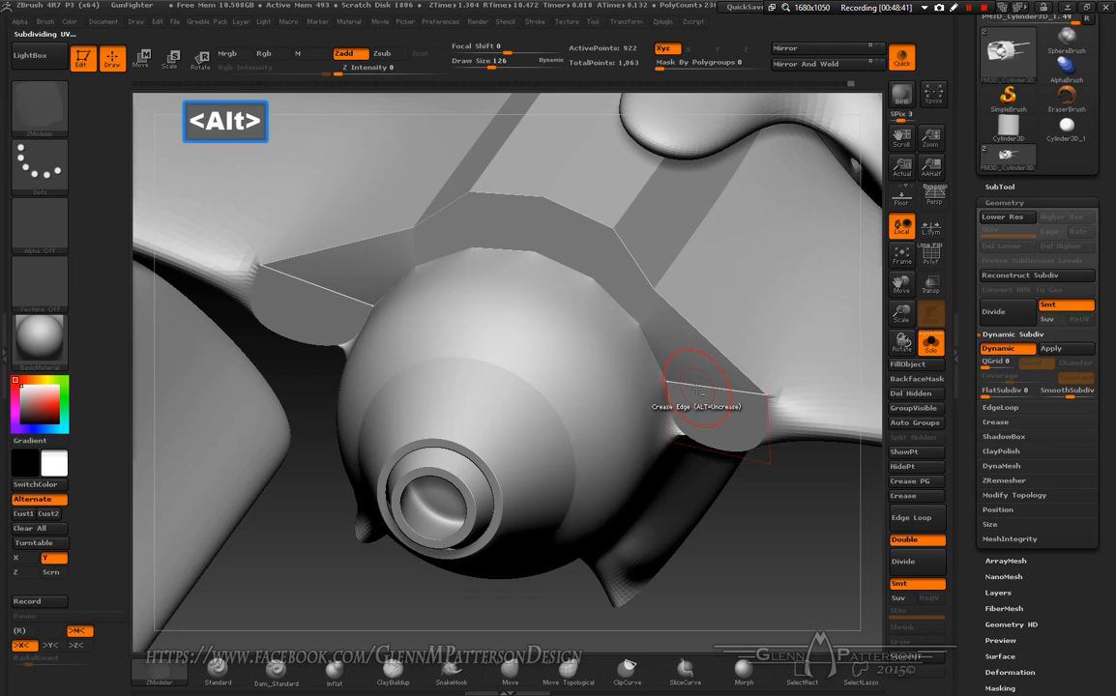
left_click(696, 390, "alt")
left_click(648, 295, "alt")
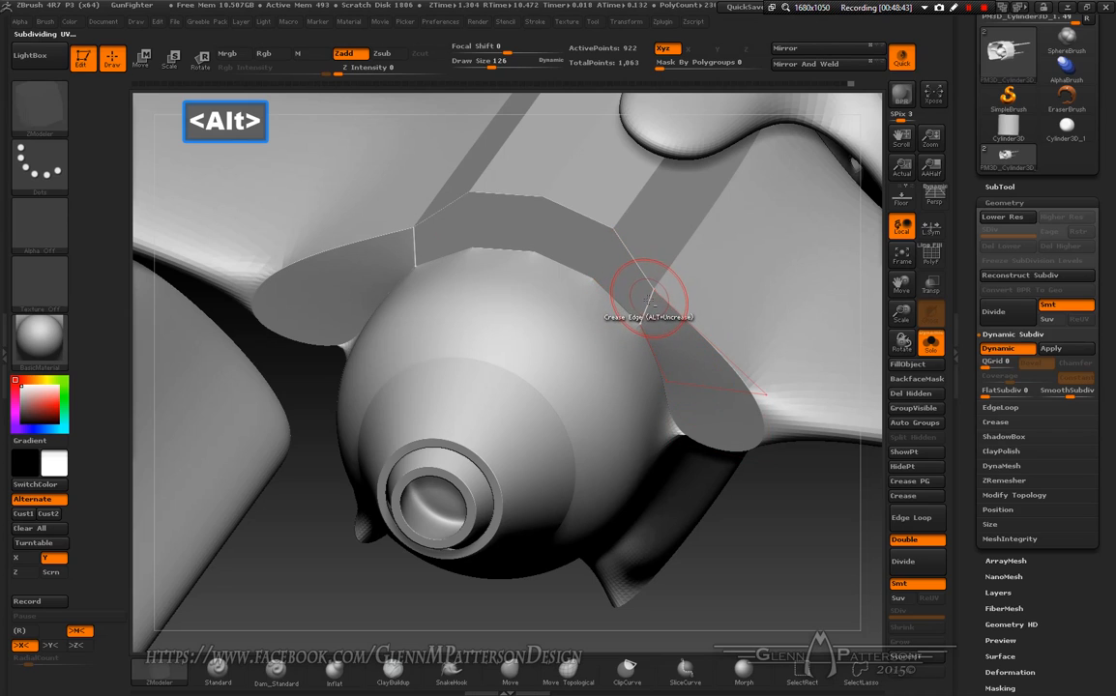
left_click(646, 300, "alt")
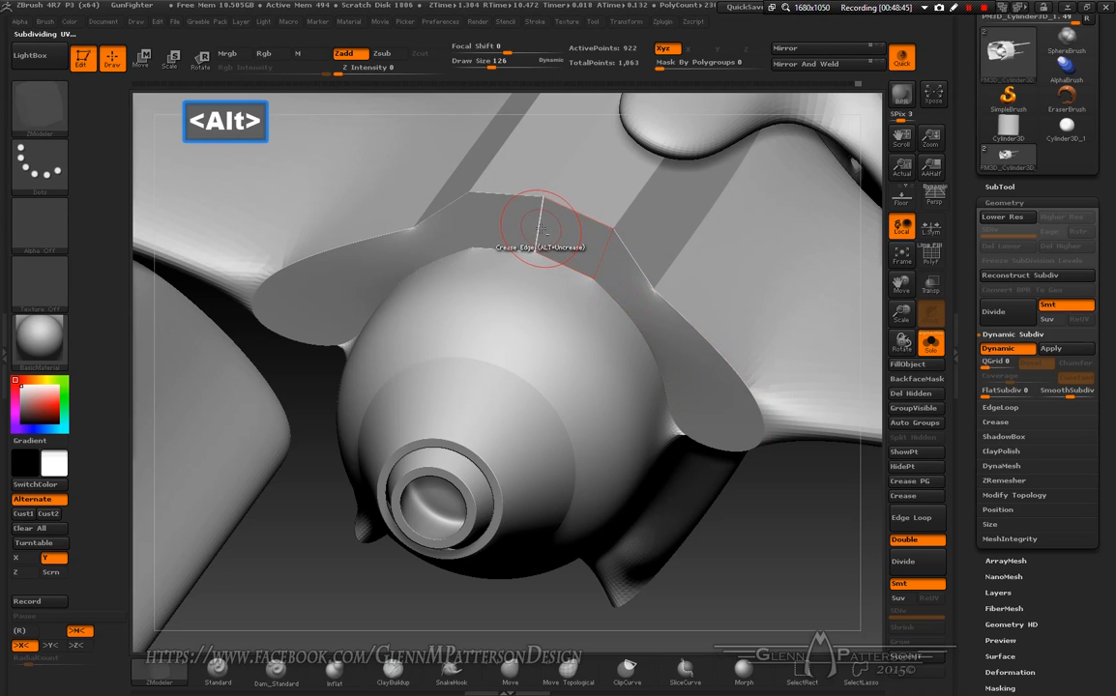
- Show the polyframe, set the polygon Crease target to Polyloop and crease the polyloop around the cockpit rim
mouse_move(561, 230)
right_mouse_down()
mouse_move(575, 234)
mouse_move(547, 247)
mouse_move(510, 200)
right_mouse_up()
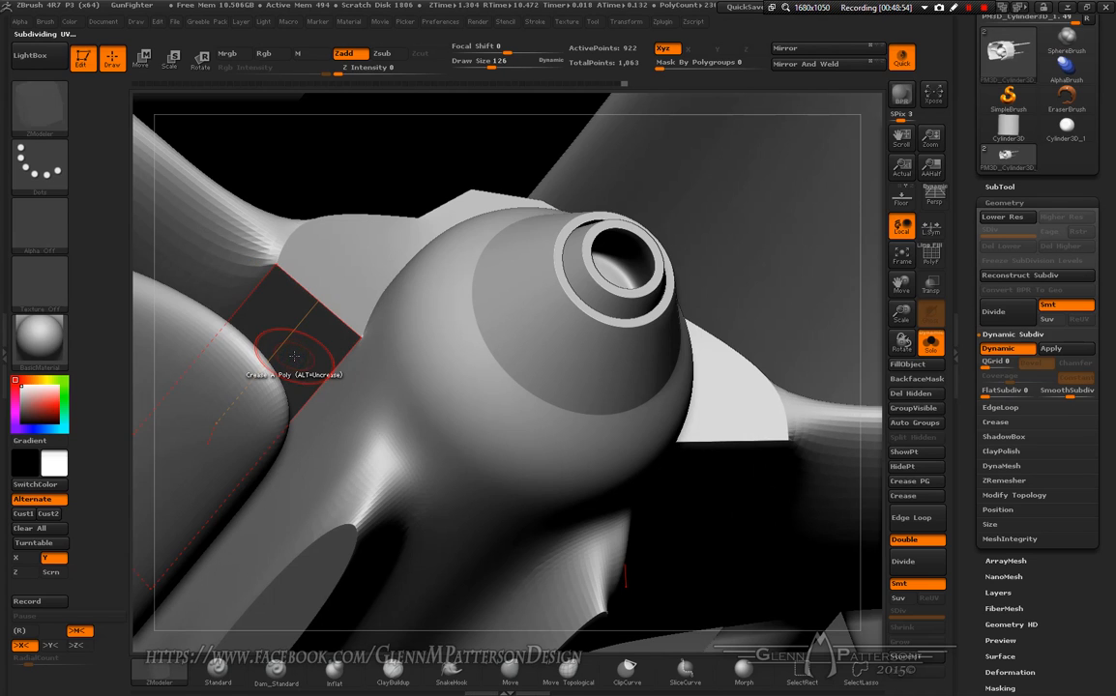
right_click_drag(419, 368, 476, 463)
left_click_drag(897, 290, 1102, 85)
left_click(929, 258)
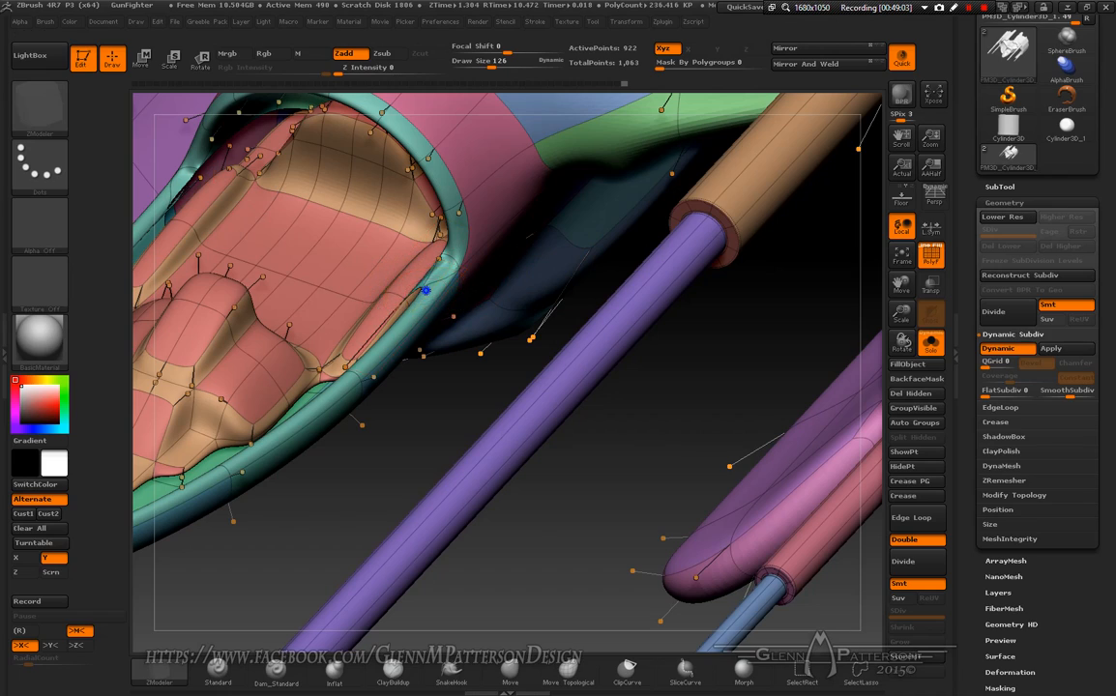
key("space")
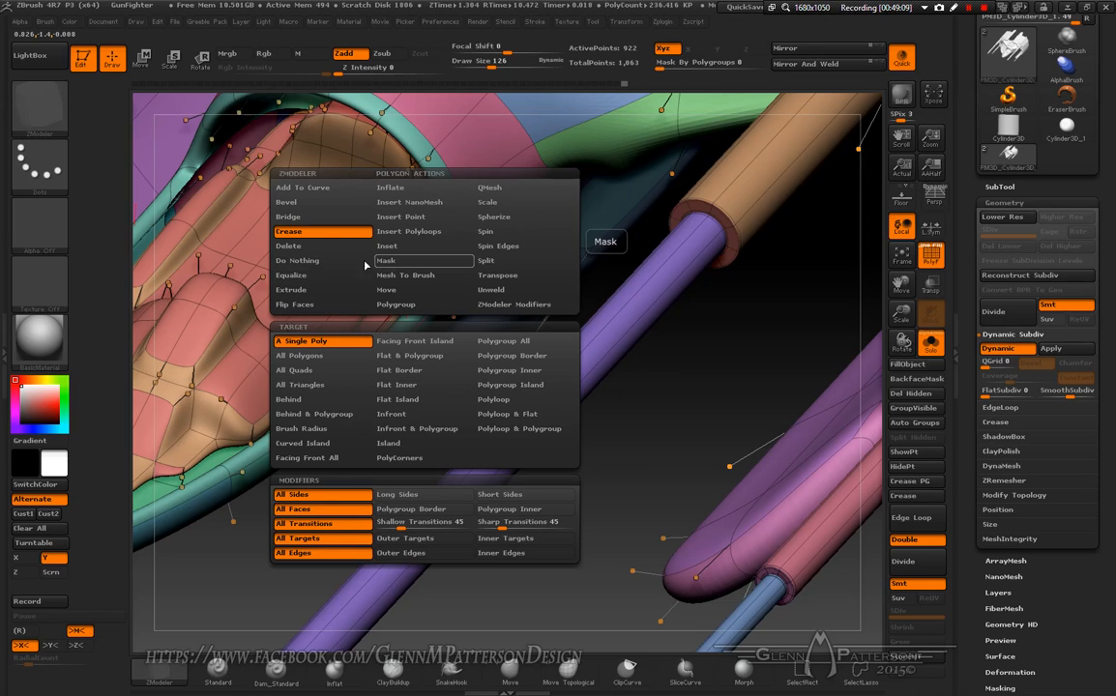
left_click(484, 404)
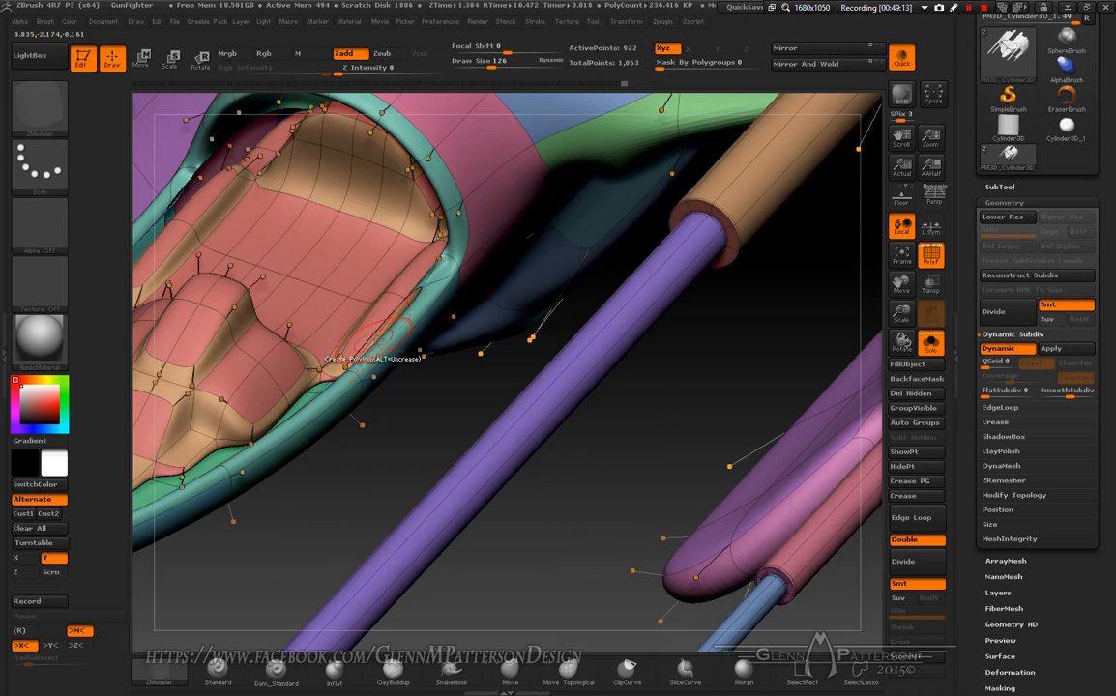
left_click(376, 350)
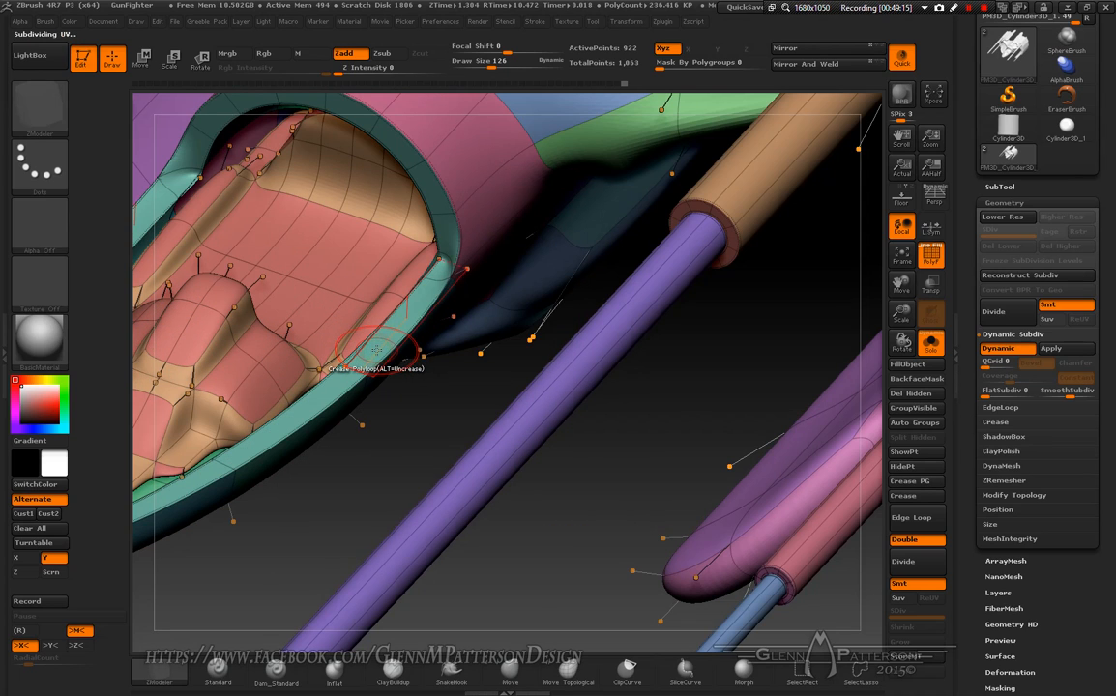
- Turn off Dynamic Subdiv and inspect the cockpit tub by isolating the interior's polygroup, inverting the visibility and restoring all parts
right_click_drag(468, 174, 495, 163)
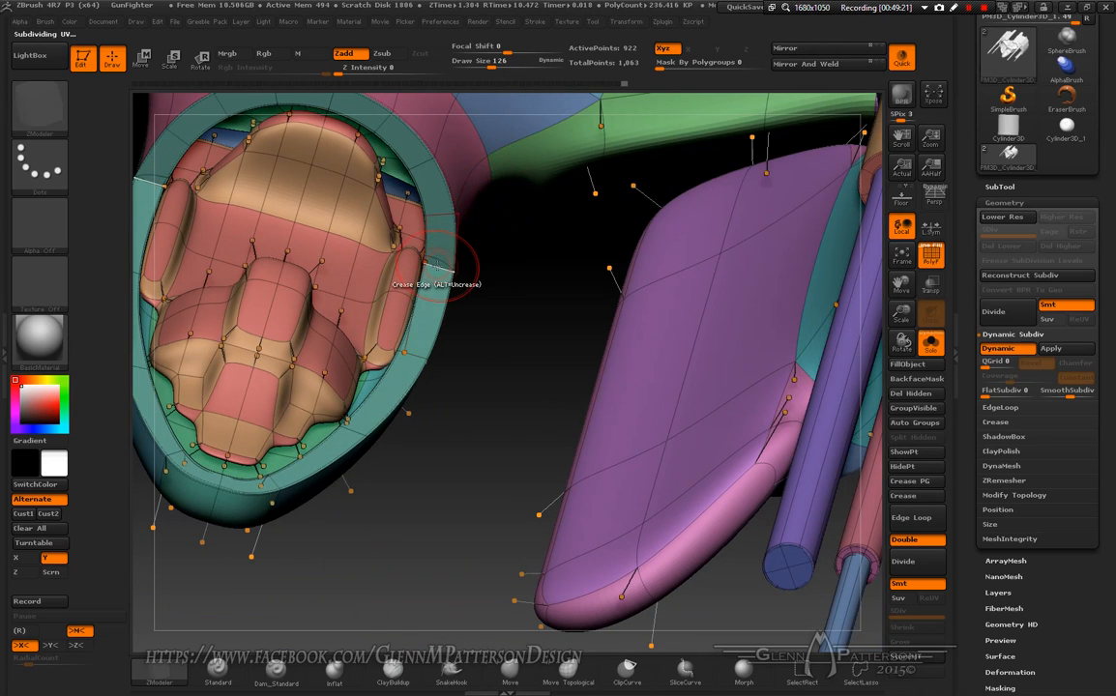
mouse_move(470, 290)
right_mouse_down()
mouse_move(446, 333)
mouse_move(447, 292)
mouse_move(431, 289)
mouse_move(478, 291)
right_mouse_up()
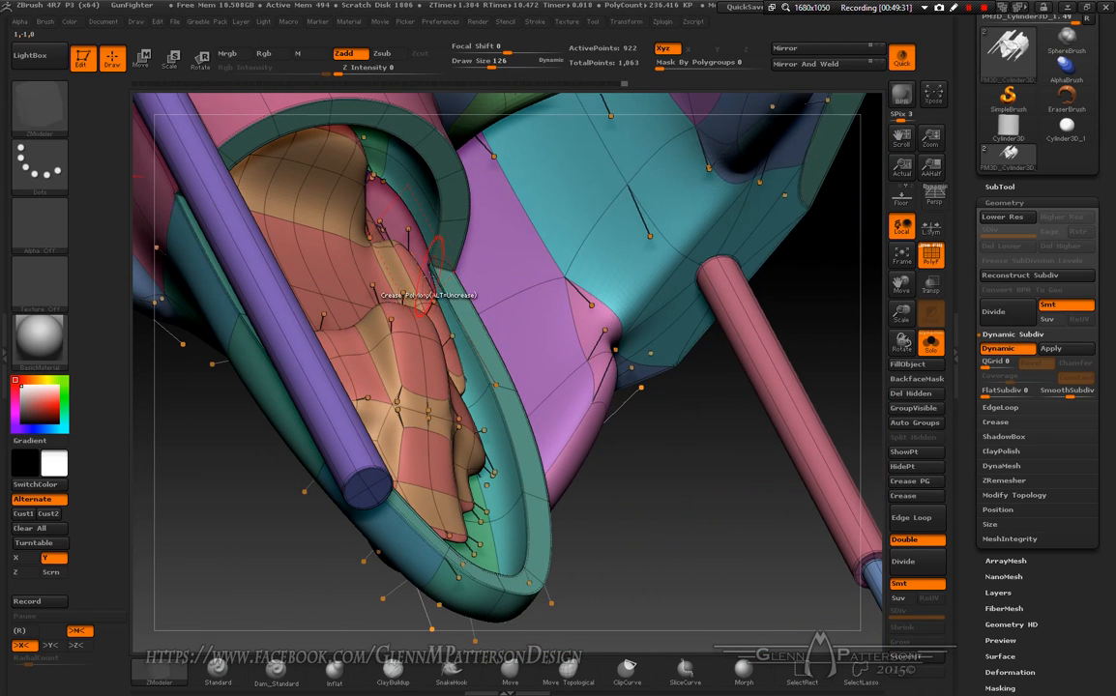
left_click(998, 350)
right_click_drag(373, 463, 420, 315)
key("ctrl+shift")
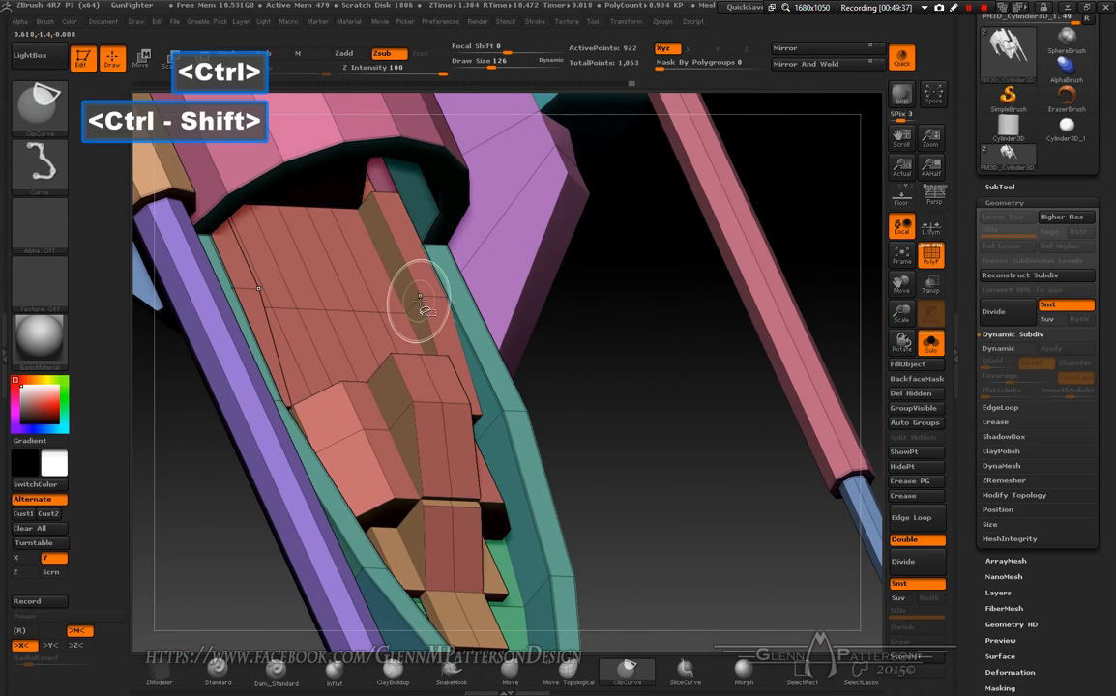
left_click(421, 302, "ctrl+shift")
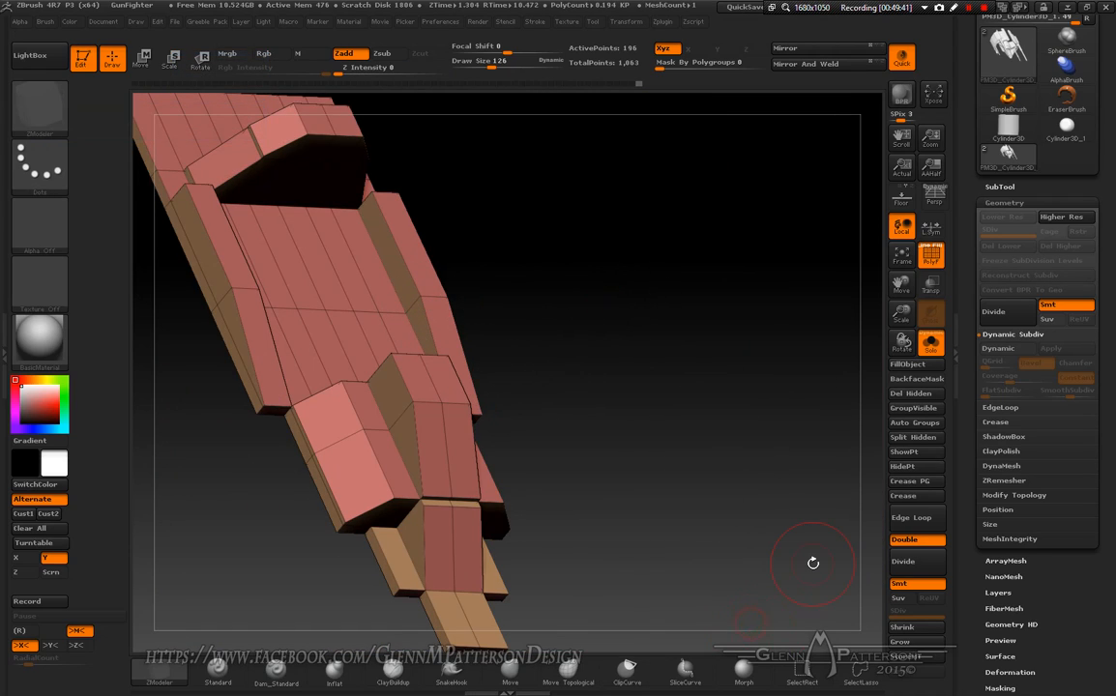
left_click_drag(727, 384, 665, 440, "ctrl+shift")
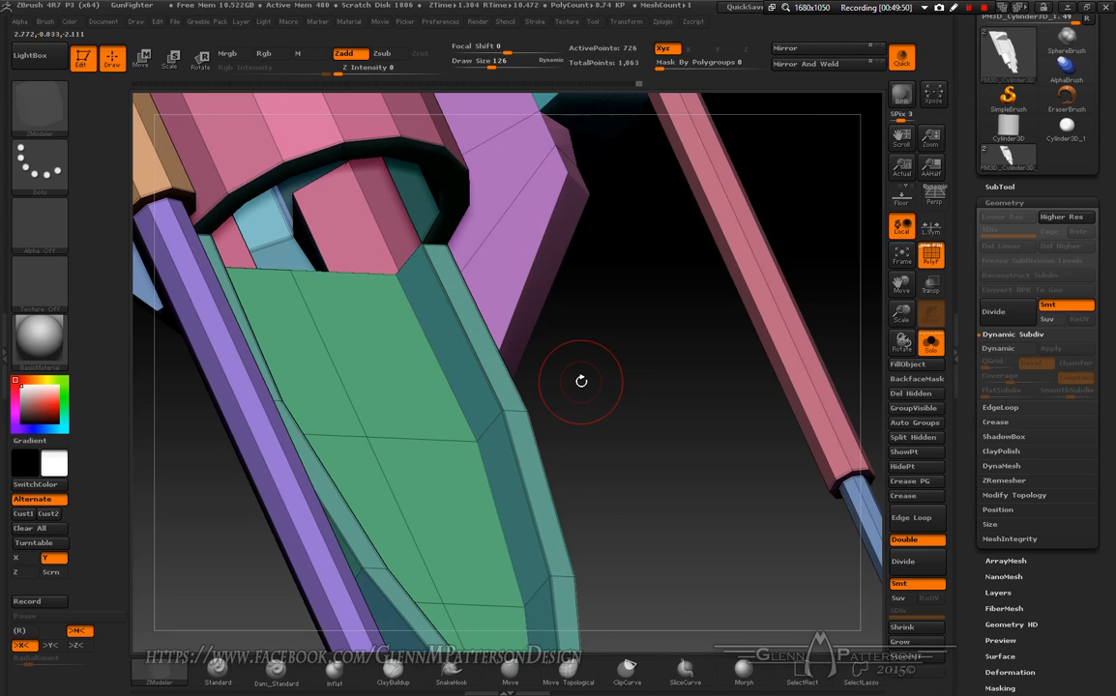
left_click(705, 498, "ctrl+shift")
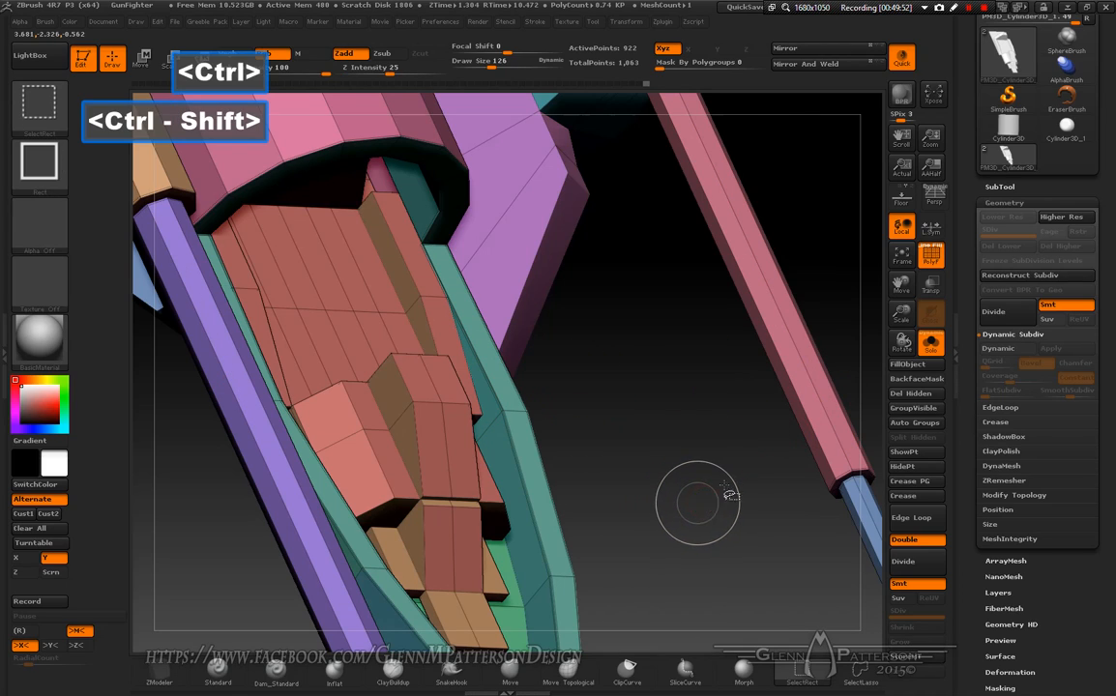
- Turn Dynamic Subdiv back on and view the whole ship from the front with the polyframe hidden
left_click(1023, 352)
left_click_drag(653, 386, 592, 409)
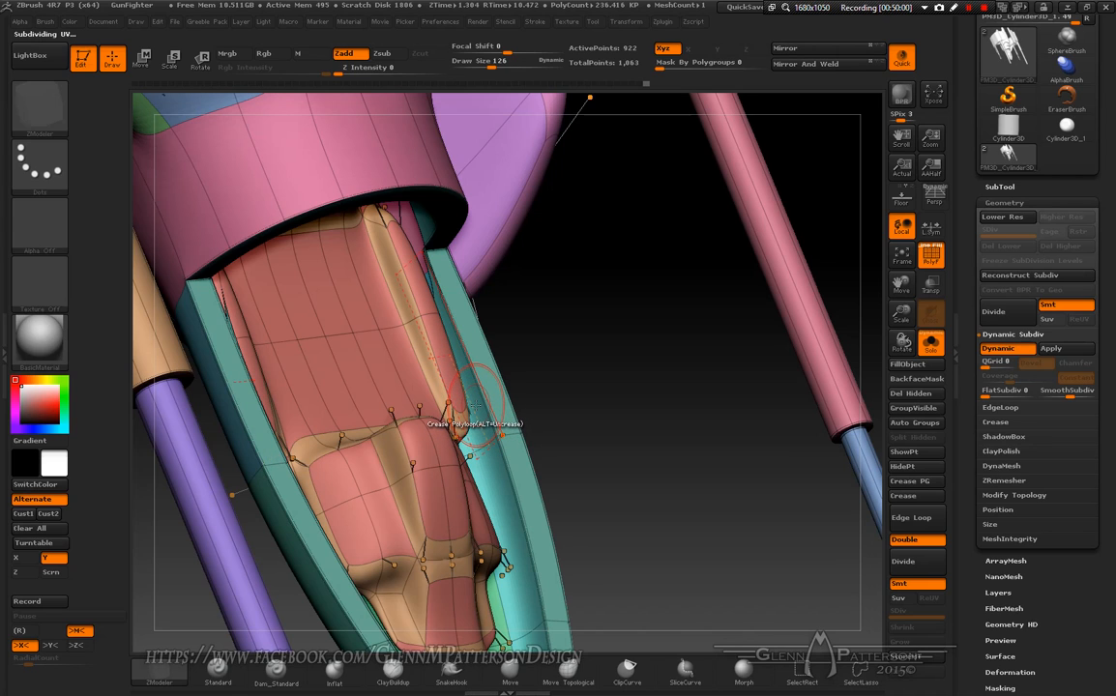
left_click_drag(630, 459, 679, 444)
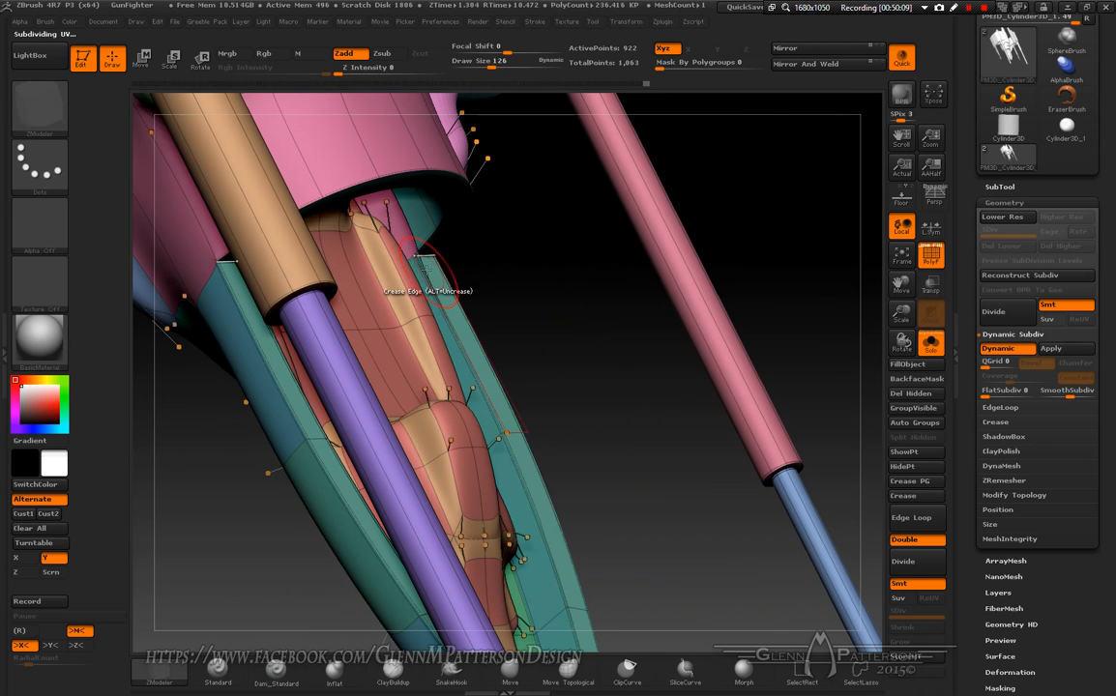
mouse_move(419, 259)
right_mouse_down()
mouse_move(300, 271)
mouse_move(311, 220)
right_mouse_up()
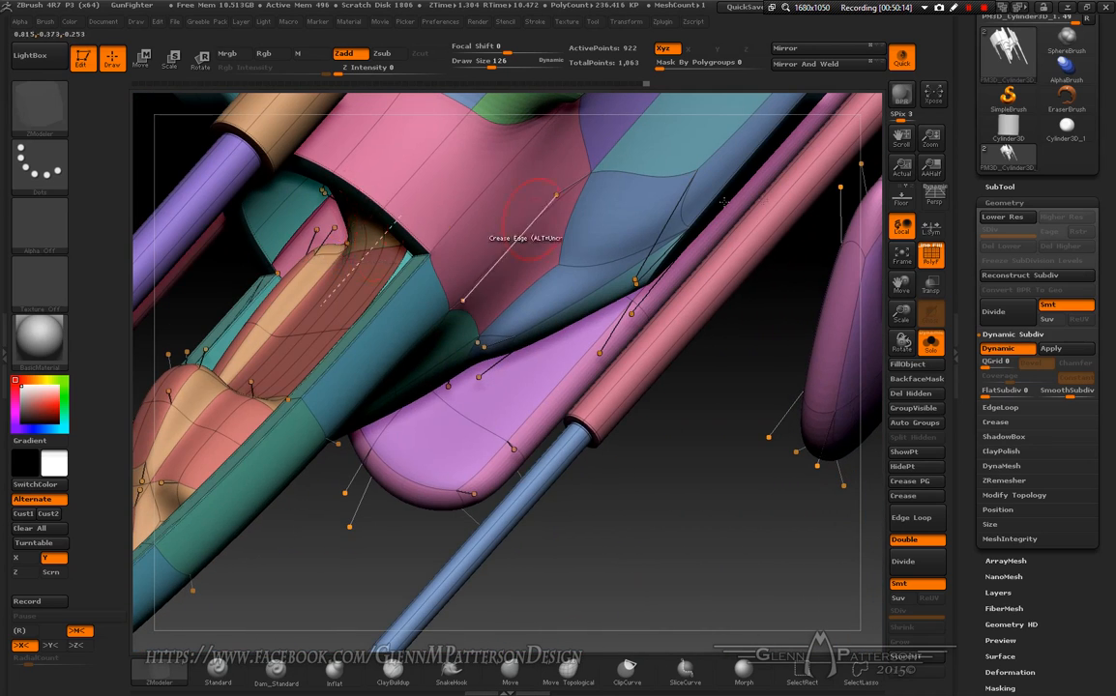
left_click(902, 254)
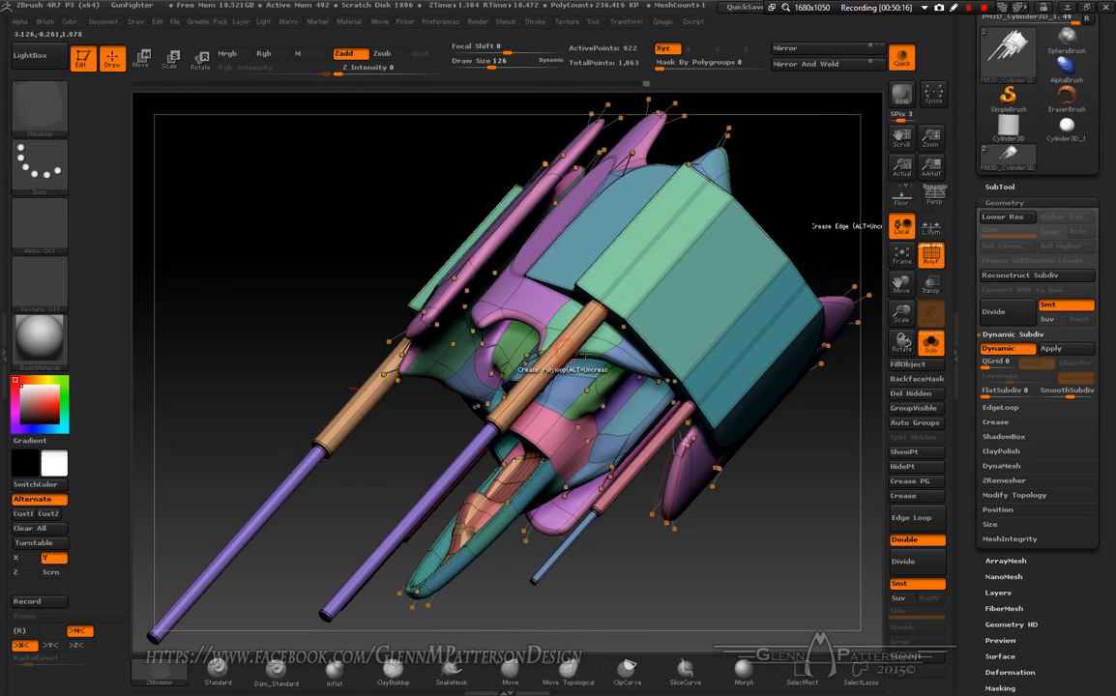
right_click_drag(267, 375, 464, 290)
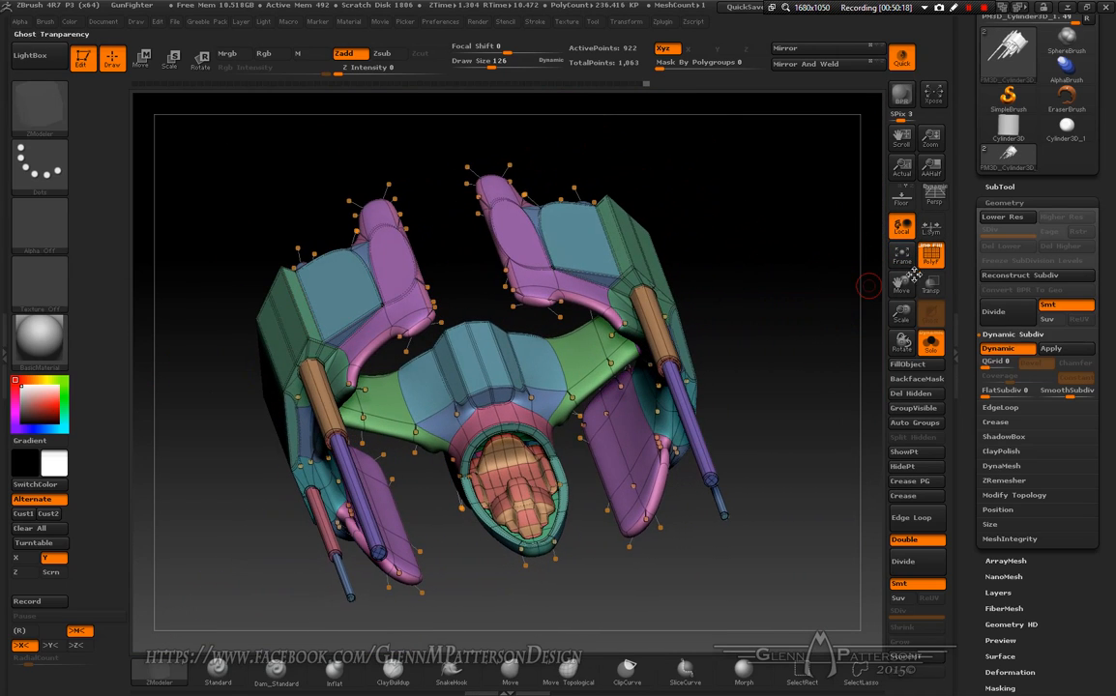
left_click(931, 259)
mouse_move(797, 369)
right_mouse_down()
mouse_move(790, 386)
mouse_move(721, 297)
mouse_move(652, 268)
mouse_move(699, 280)
mouse_move(619, 232)
mouse_move(800, 349)
mouse_move(743, 309)
mouse_move(788, 363)
right_mouse_up()
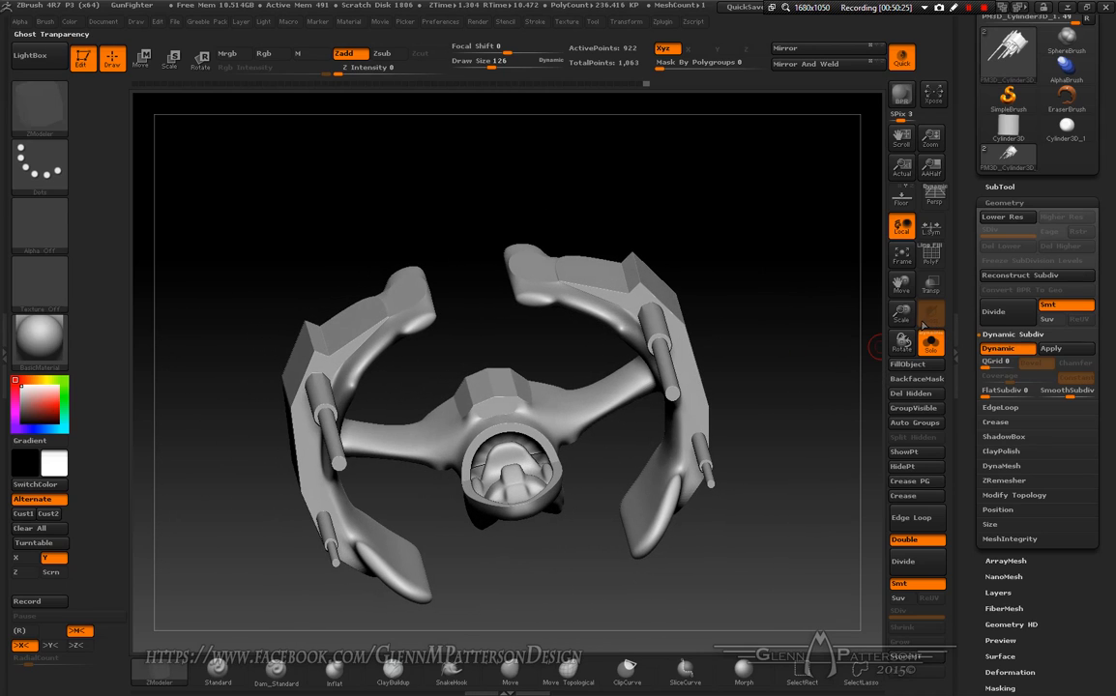
- Set the polygon Crease to A Single Poly with All Faces and crease the outer polygon of the spine's front face above the cockpit
left_click_drag(901, 314, 943, 290)
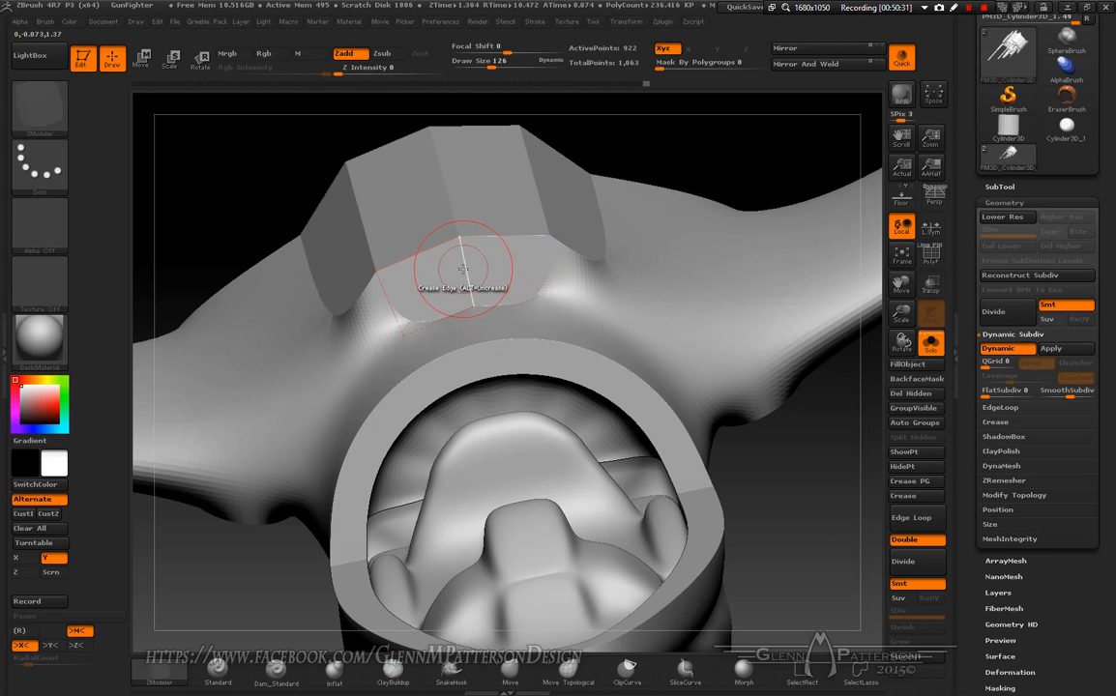
key("space")
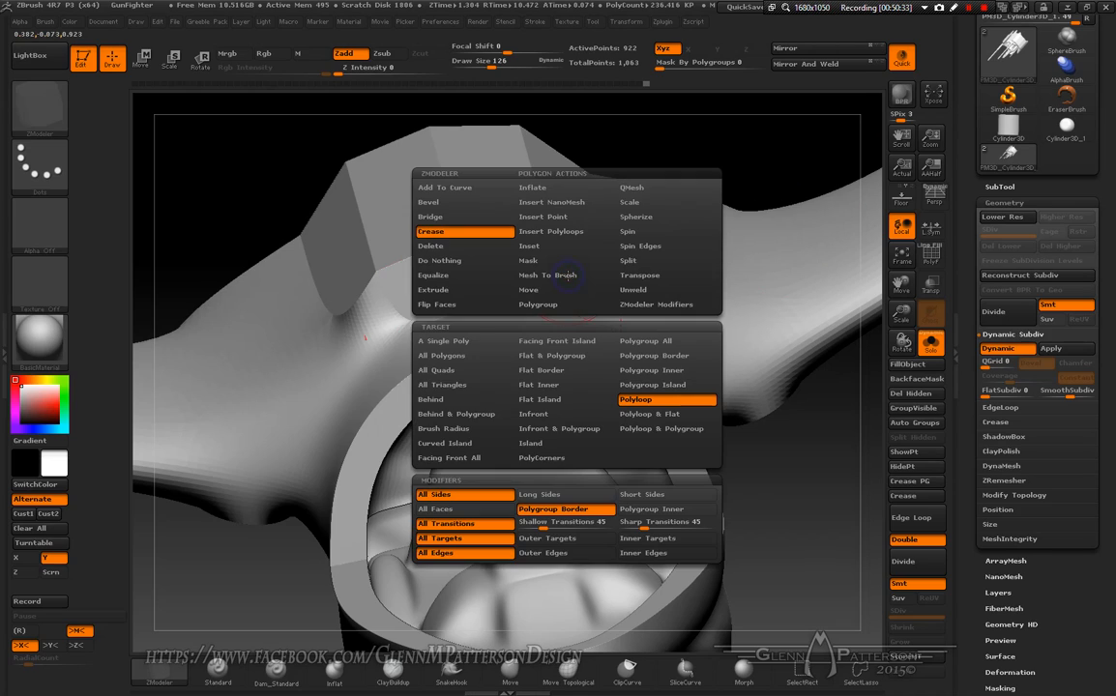
left_click(446, 342)
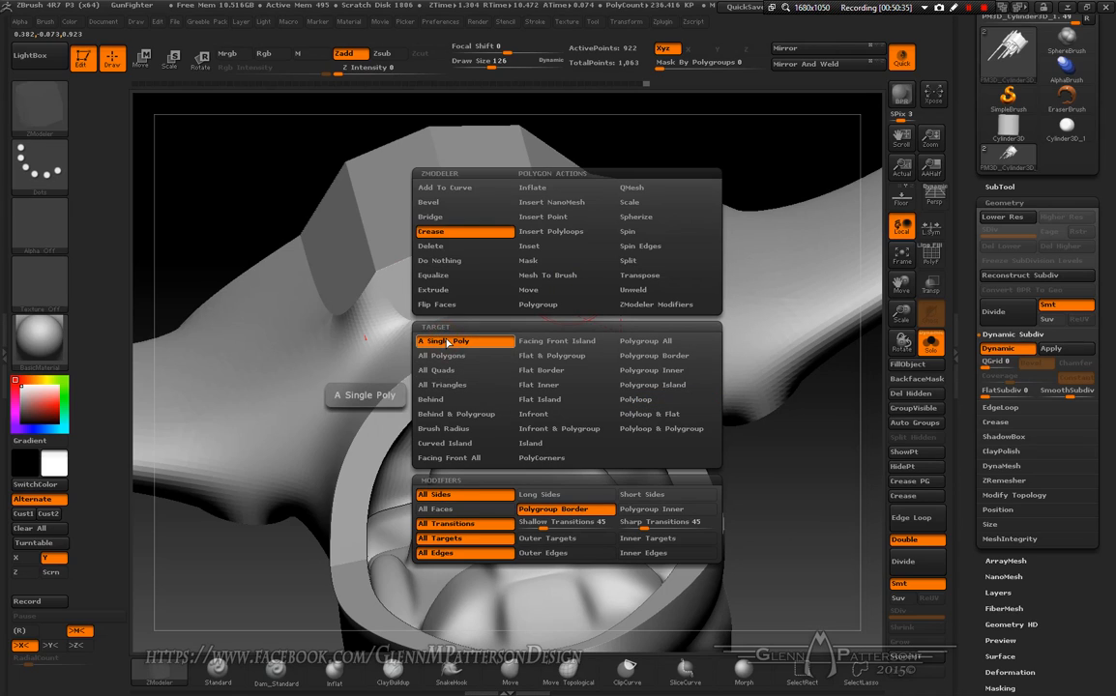
left_click(444, 510)
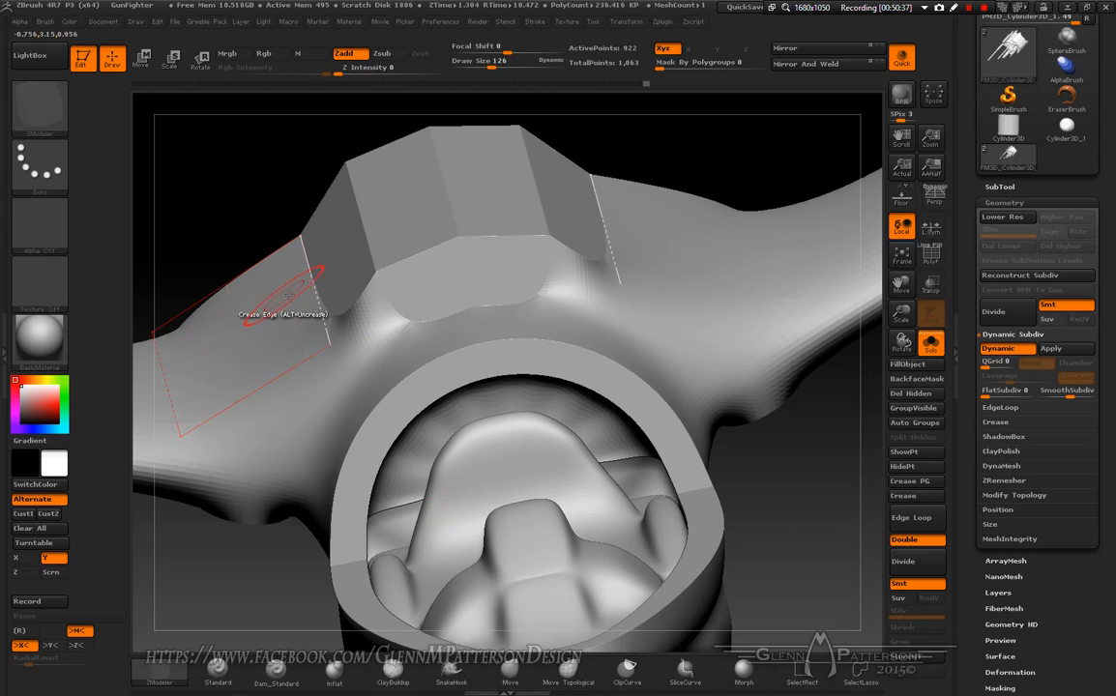
left_click(363, 333)
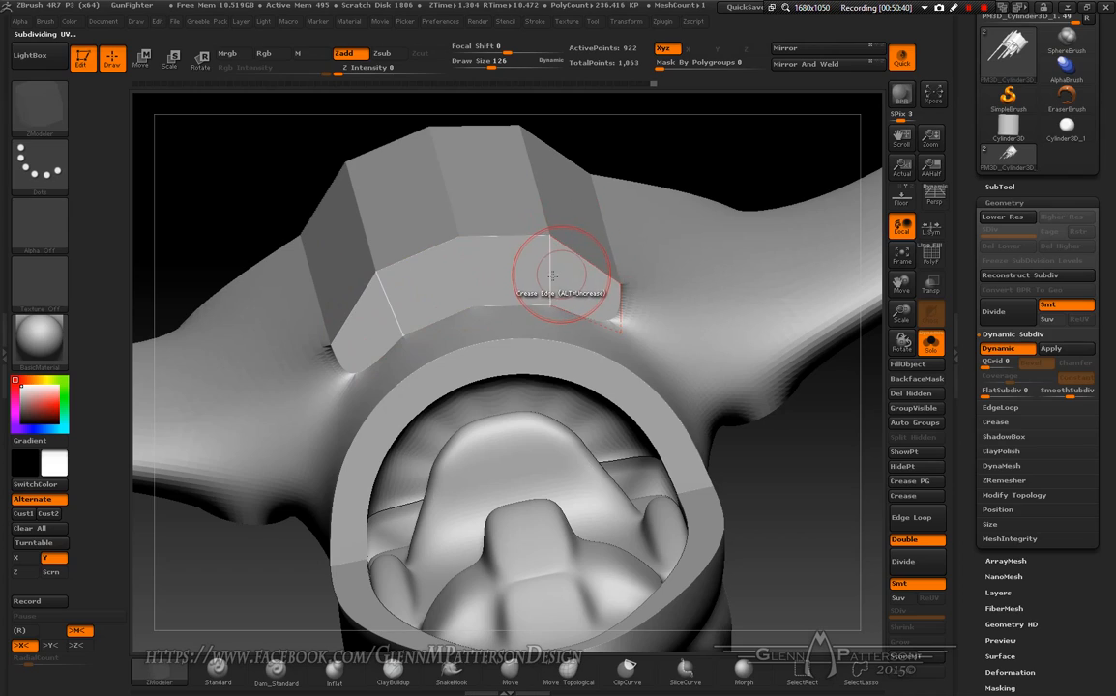
- Uncrease the inner edges of the spine's front face and the lengthwise edges along the top of the spine above the cockpit
key("alt")
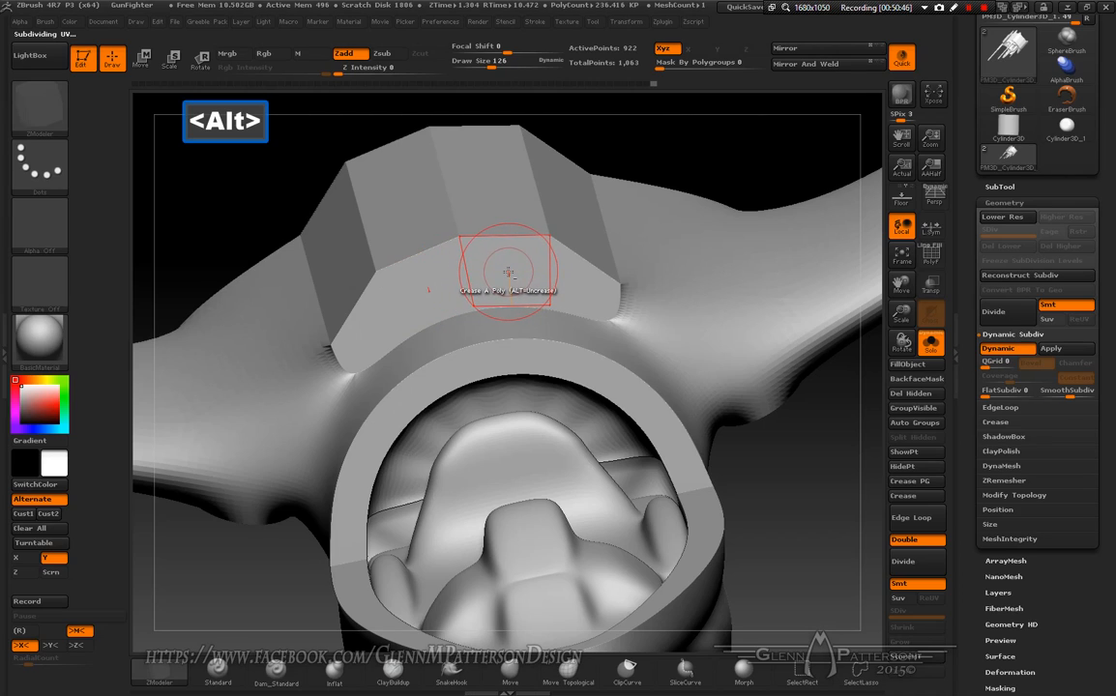
key("alt")
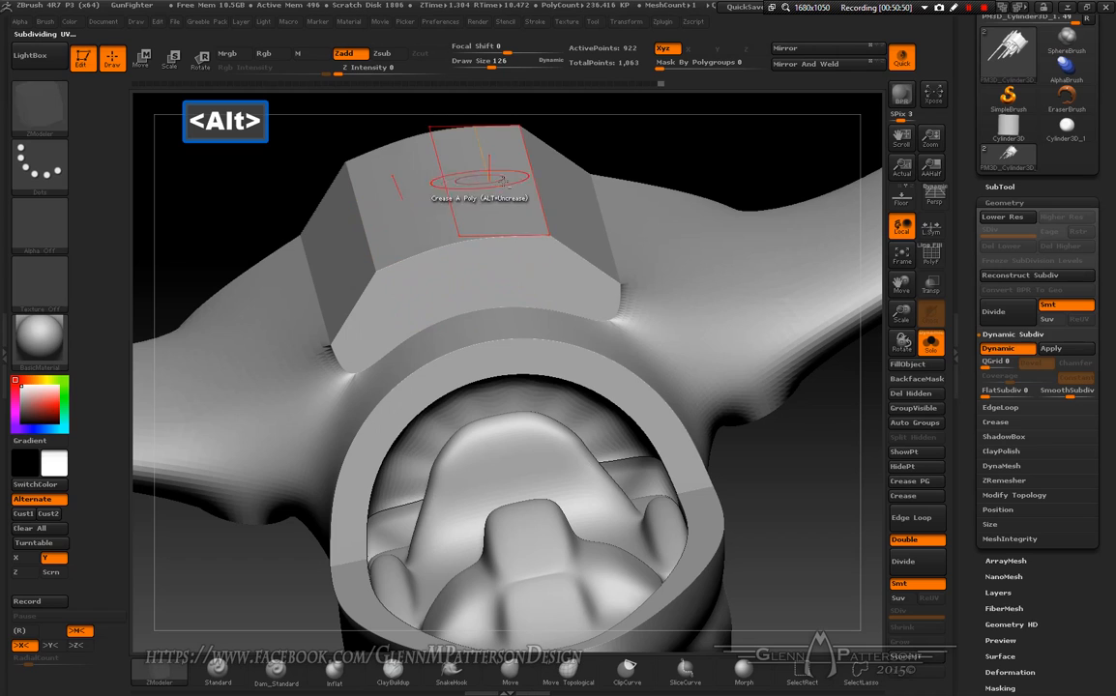
left_click(532, 182, "alt")
right_click_drag(531, 189, 528, 234)
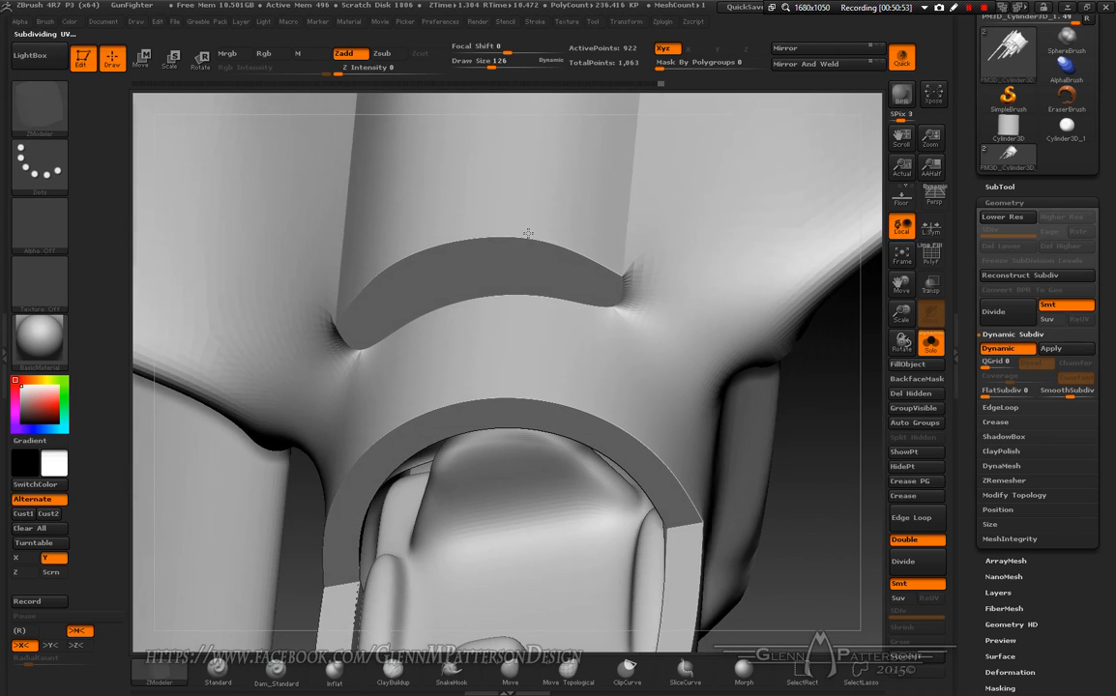
left_click(630, 144, "alt")
key("ctrl+z")
right_click_drag(652, 228, 643, 190)
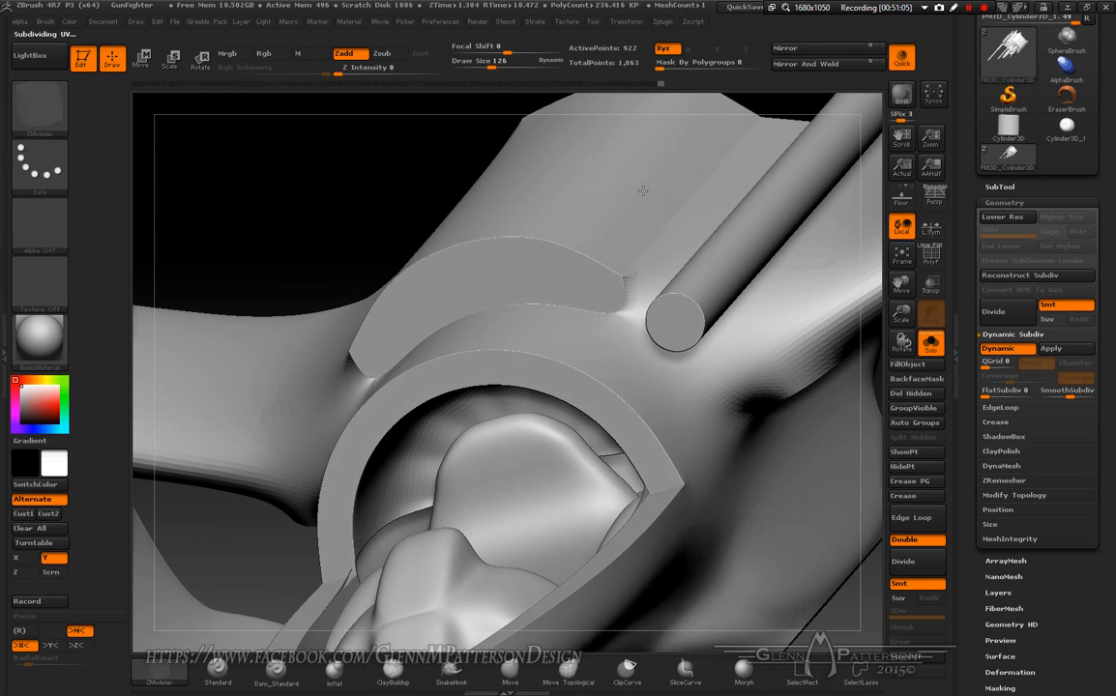
- Crease the chain of single narrow polygons along the wings' inner edge, from the upper tips down past the connecting struts
left_click(901, 258)
mouse_move(628, 523)
right_mouse_down()
mouse_move(615, 553)
mouse_move(684, 544)
mouse_move(622, 533)
right_mouse_up()
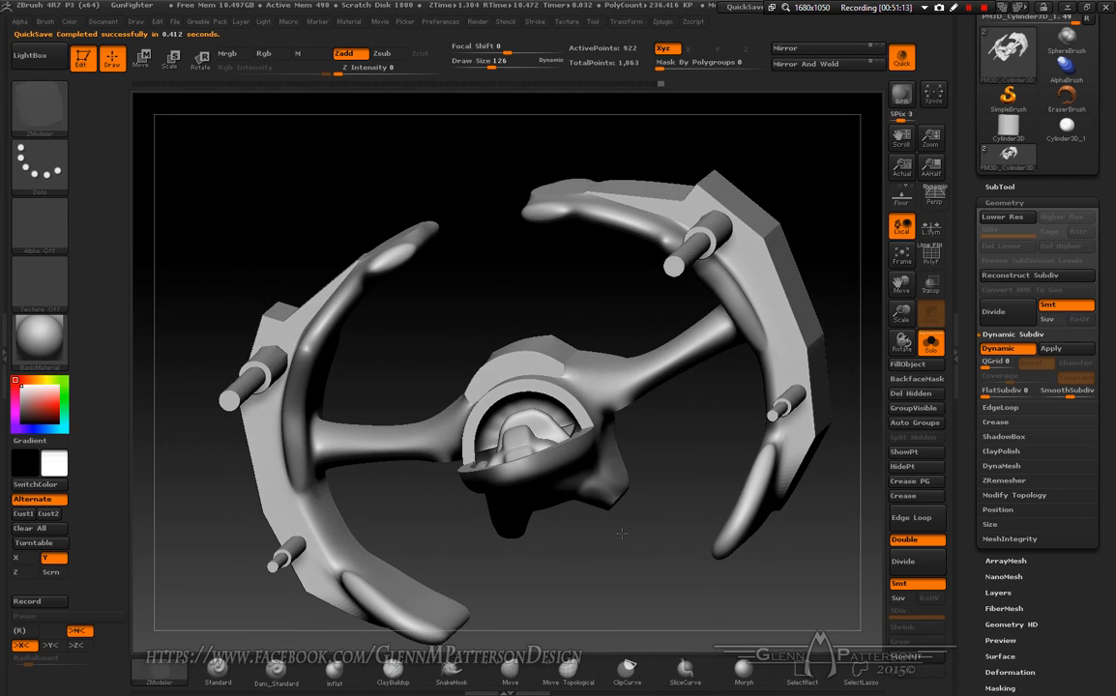
left_click(386, 262)
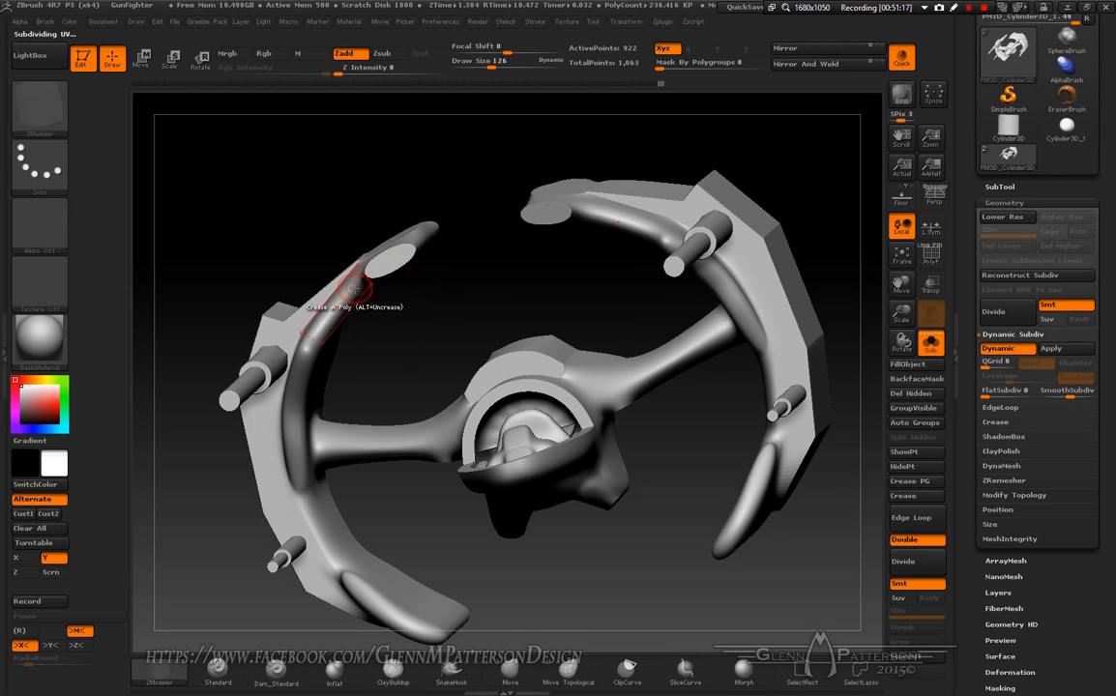
left_click(354, 288)
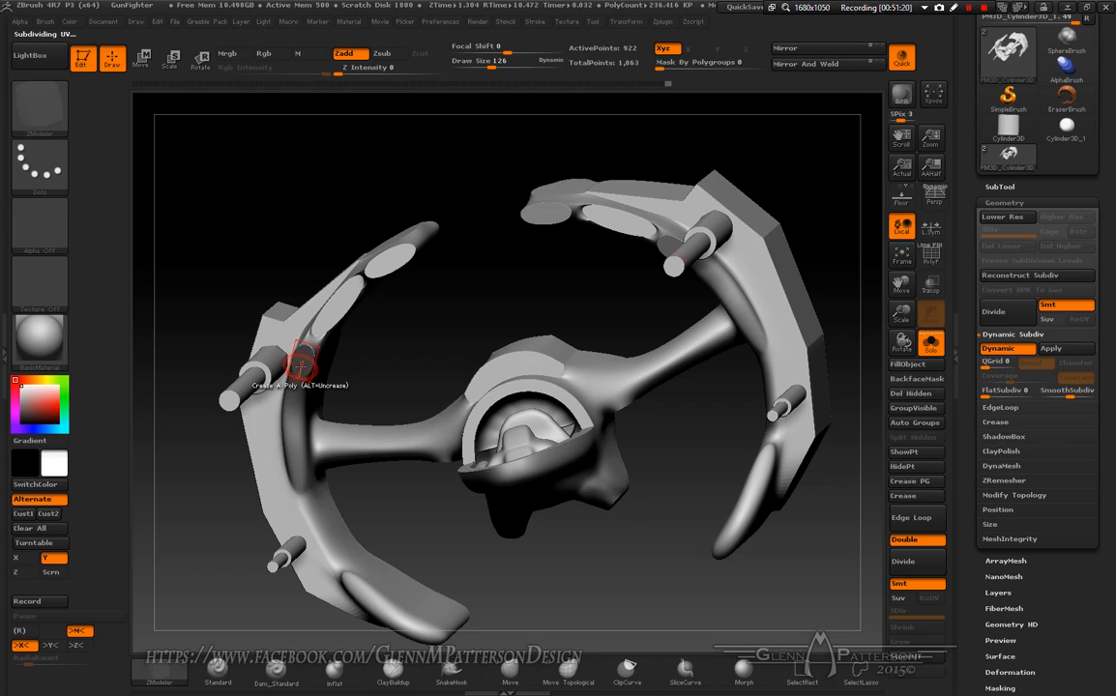
left_click(293, 402)
left_click(292, 427)
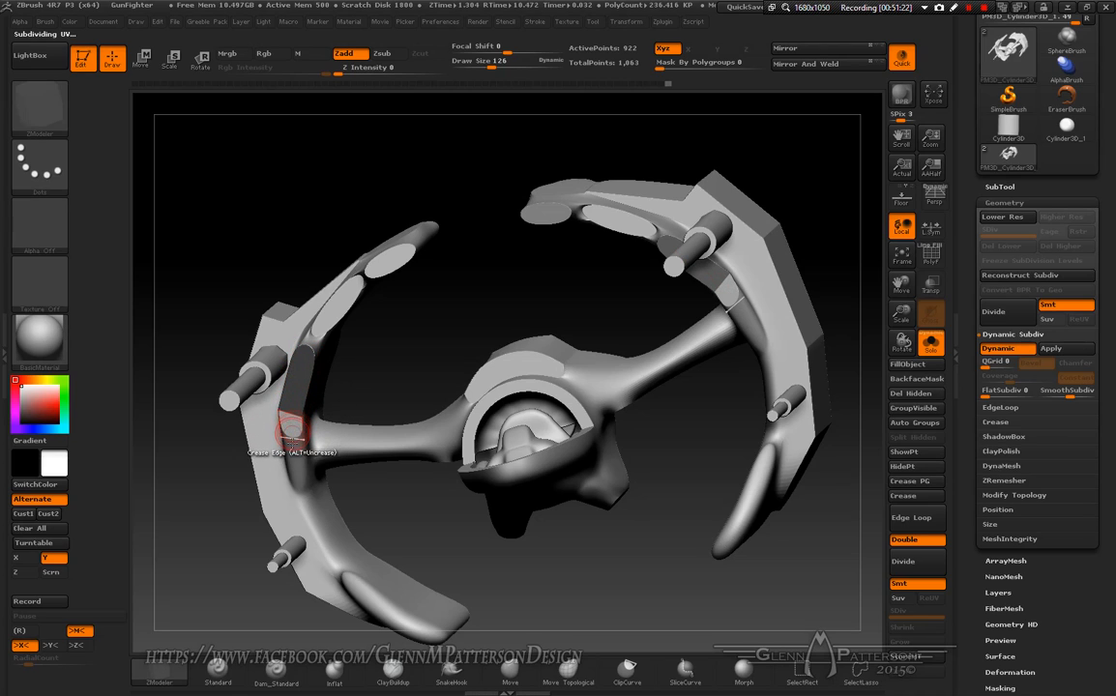
left_click(293, 448)
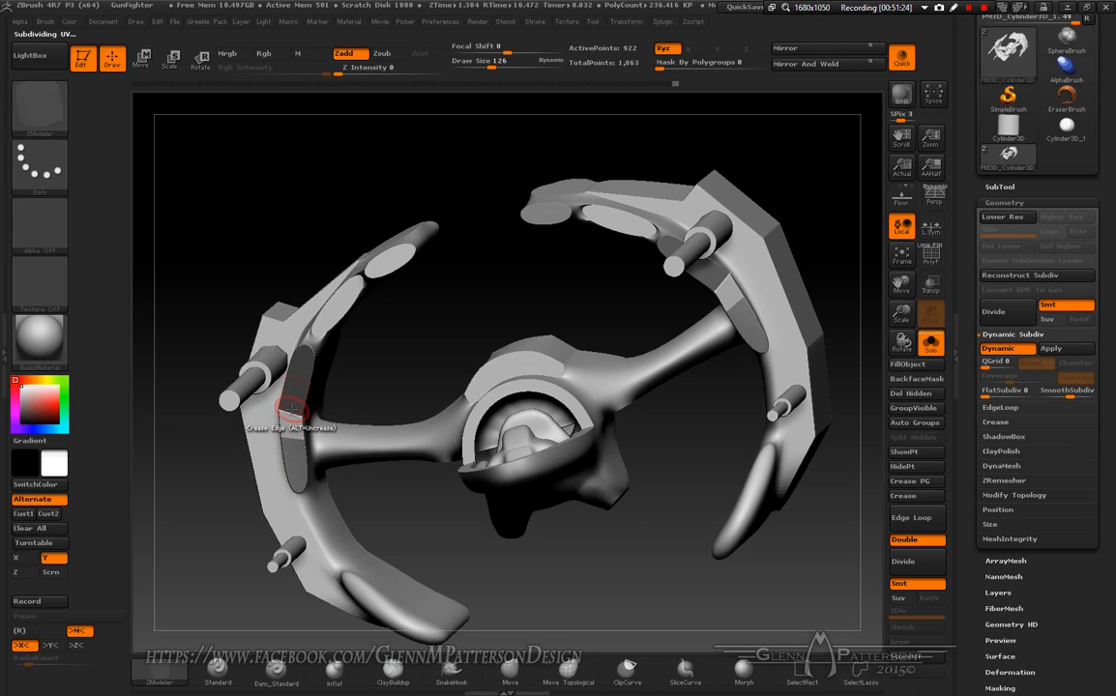
right_click_drag(292, 408, 295, 398)
right_click_drag(328, 300, 312, 345)
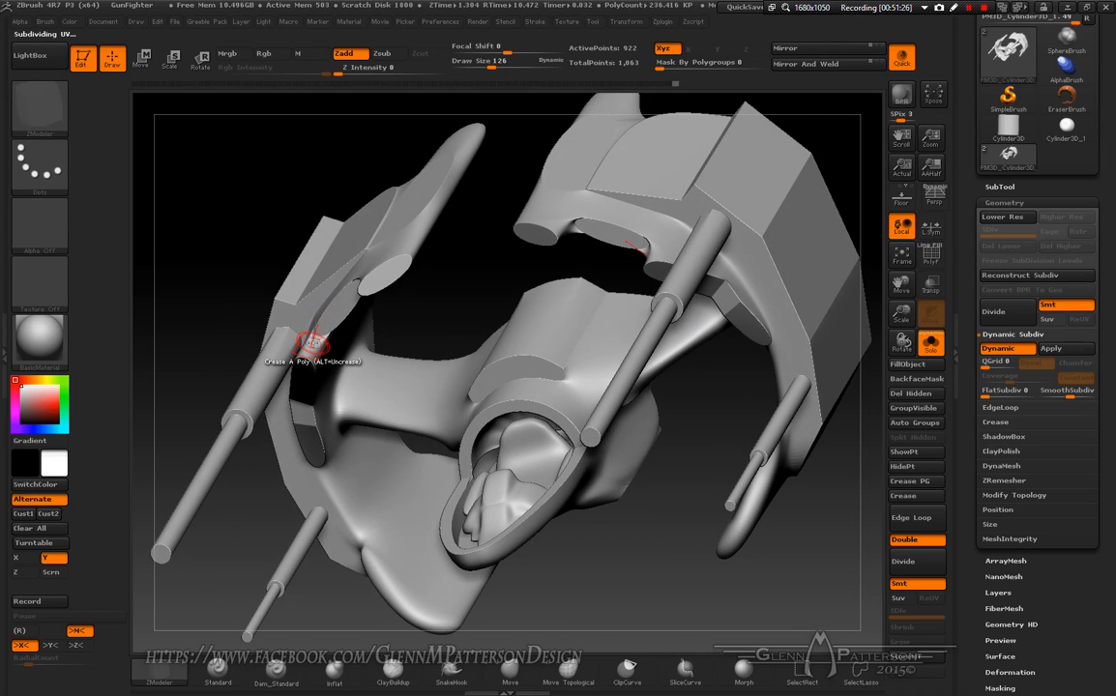
left_click(310, 343)
- Uncrease the cross edges between the creased polygons along the wings' inner edge so each strip flows as one smooth curve
right_click_drag(363, 297, 365, 271)
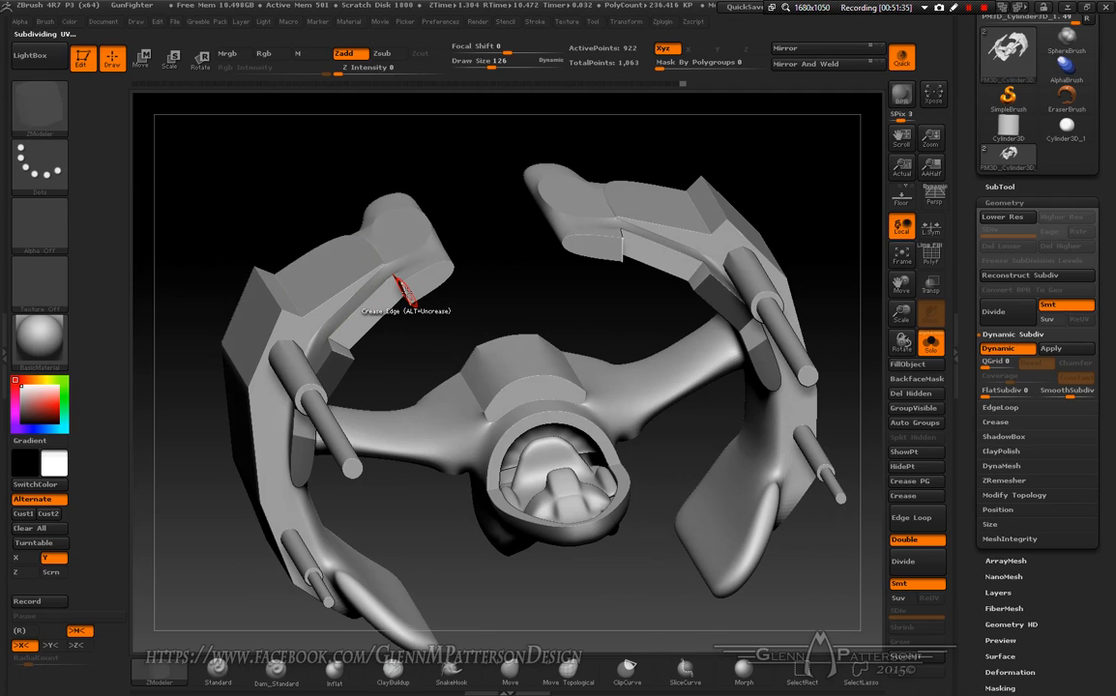
key("alt")
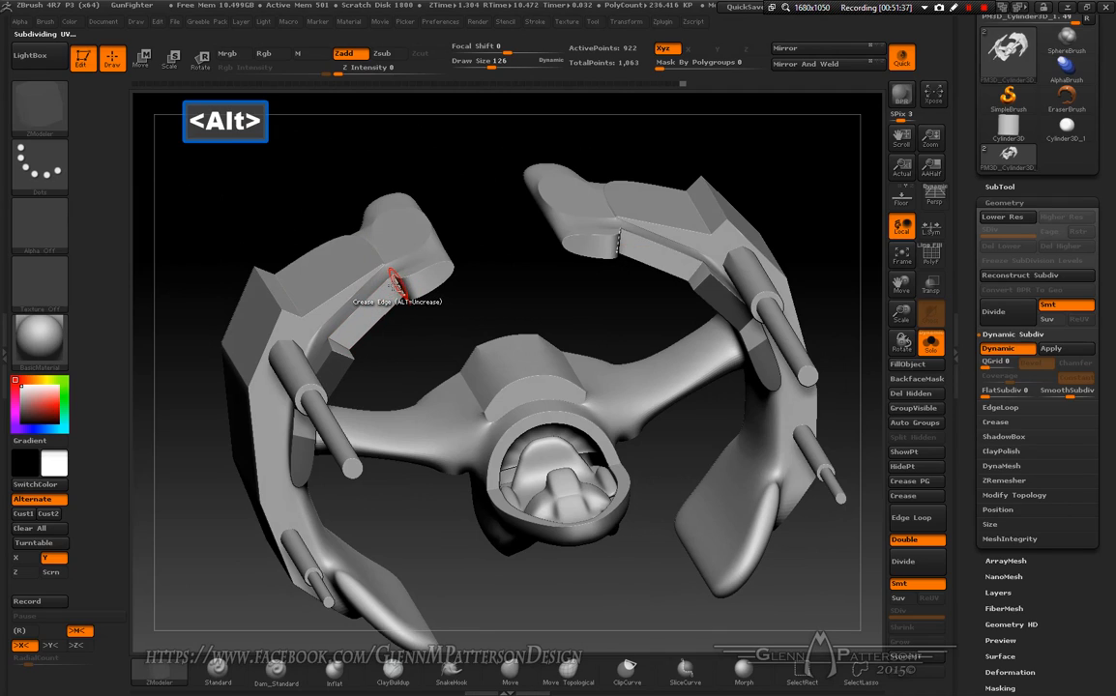
left_click(344, 341, "alt")
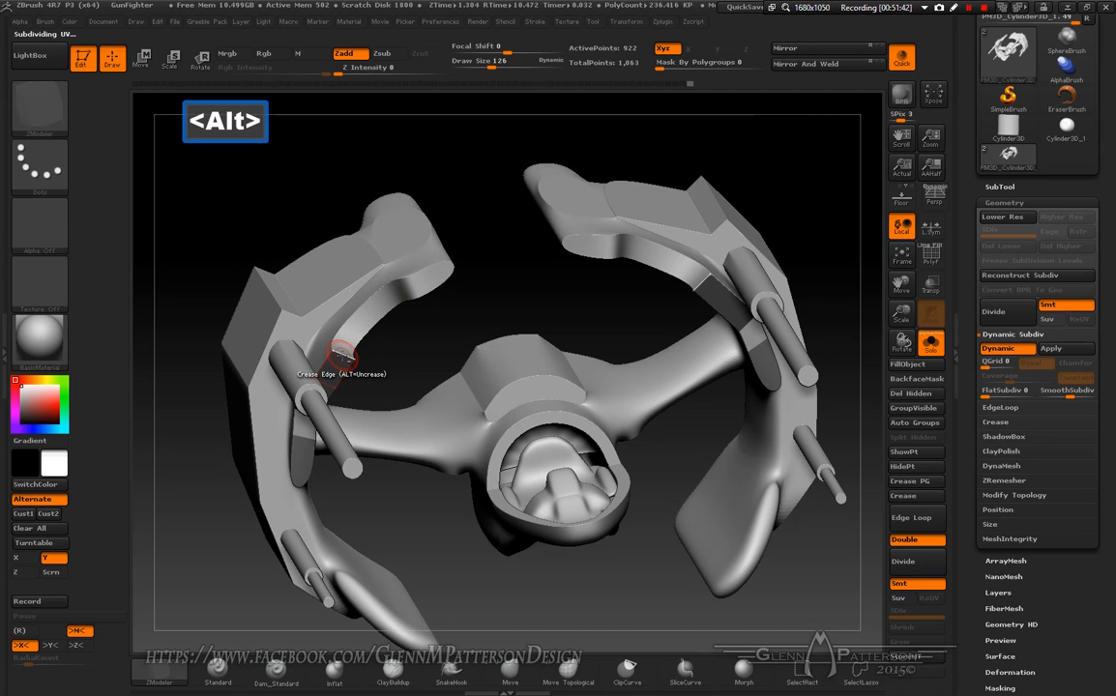
left_click_drag(414, 345, 332, 332)
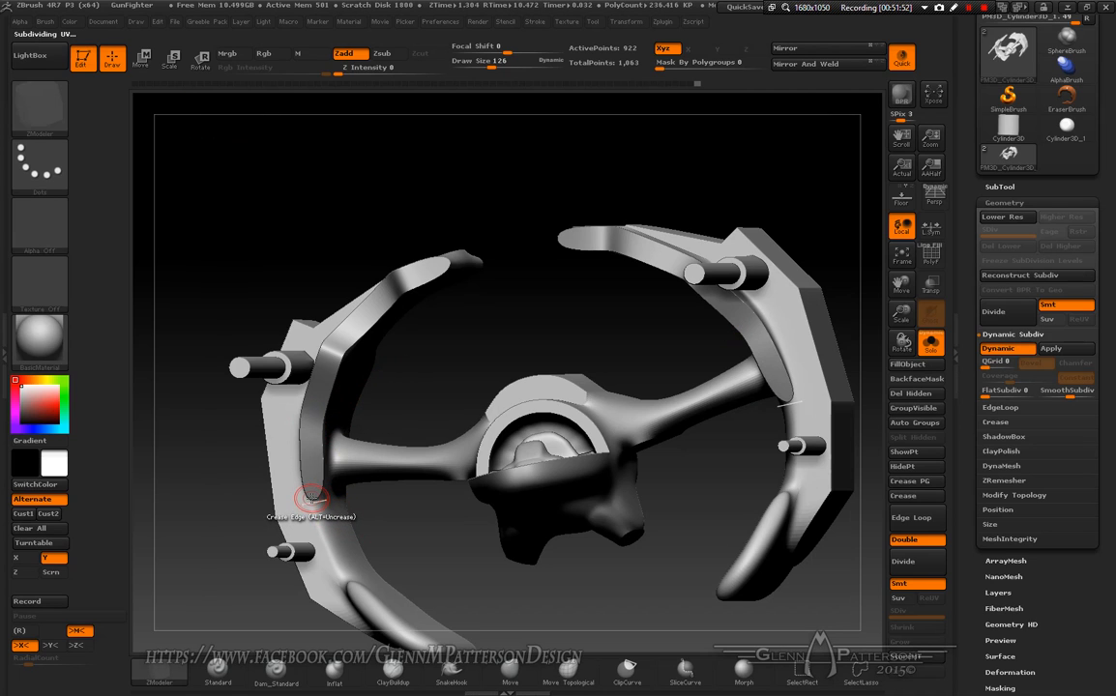
left_click_drag(254, 468, 343, 334)
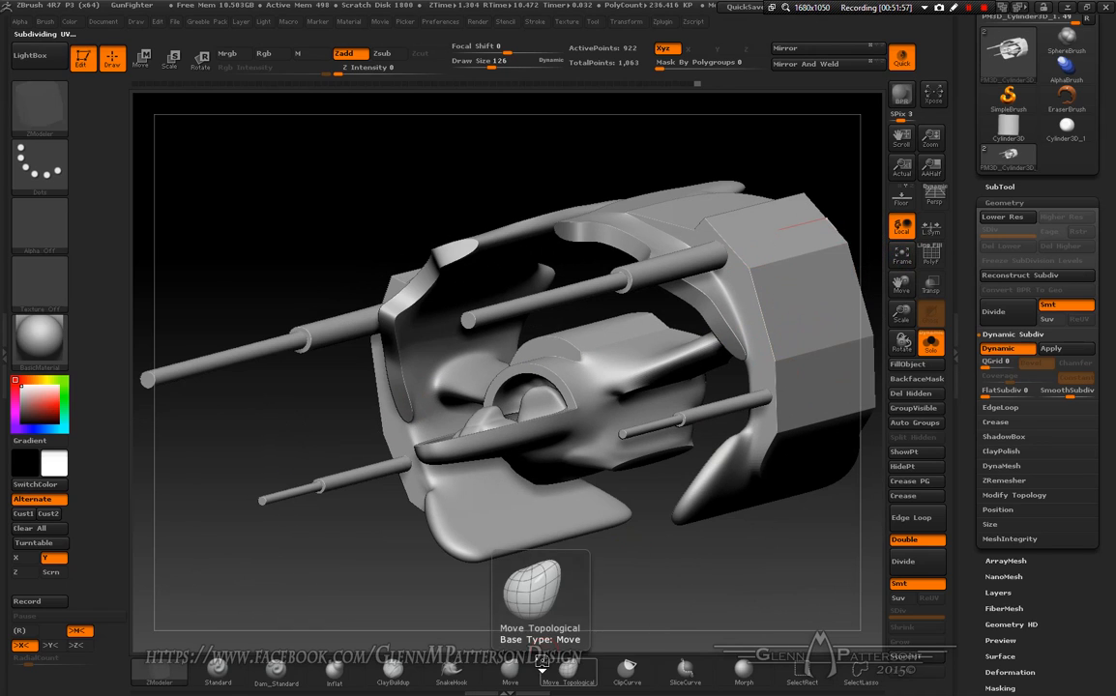
mouse_move(343, 593)
left_mouse_down()
mouse_move(420, 588)
mouse_move(337, 588)
left_mouse_up()
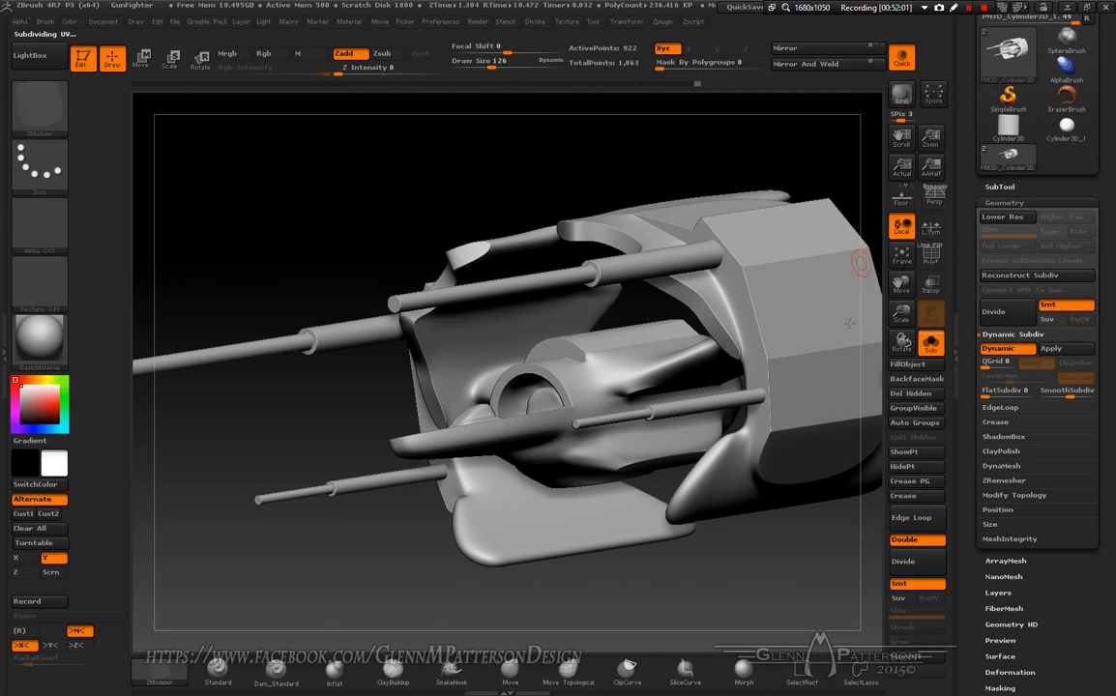
- Make the canopy the active subtool and turn off Solo mode to display it on the ship's cockpit
left_click(1002, 184)
left_click(1079, 180)
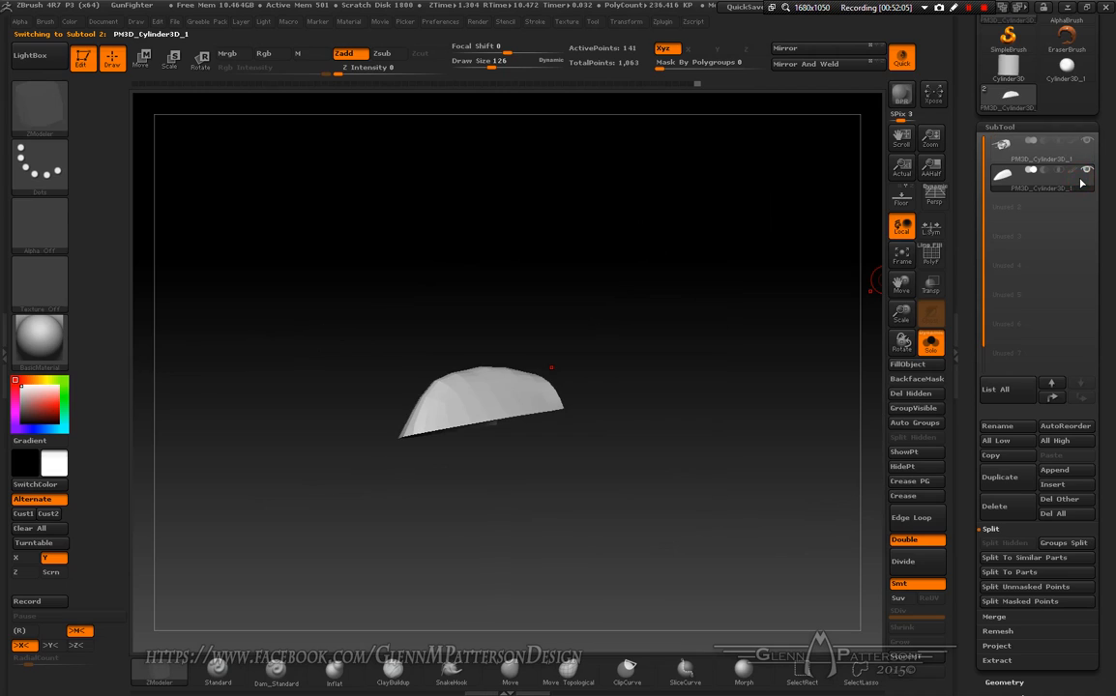
left_click(930, 350)
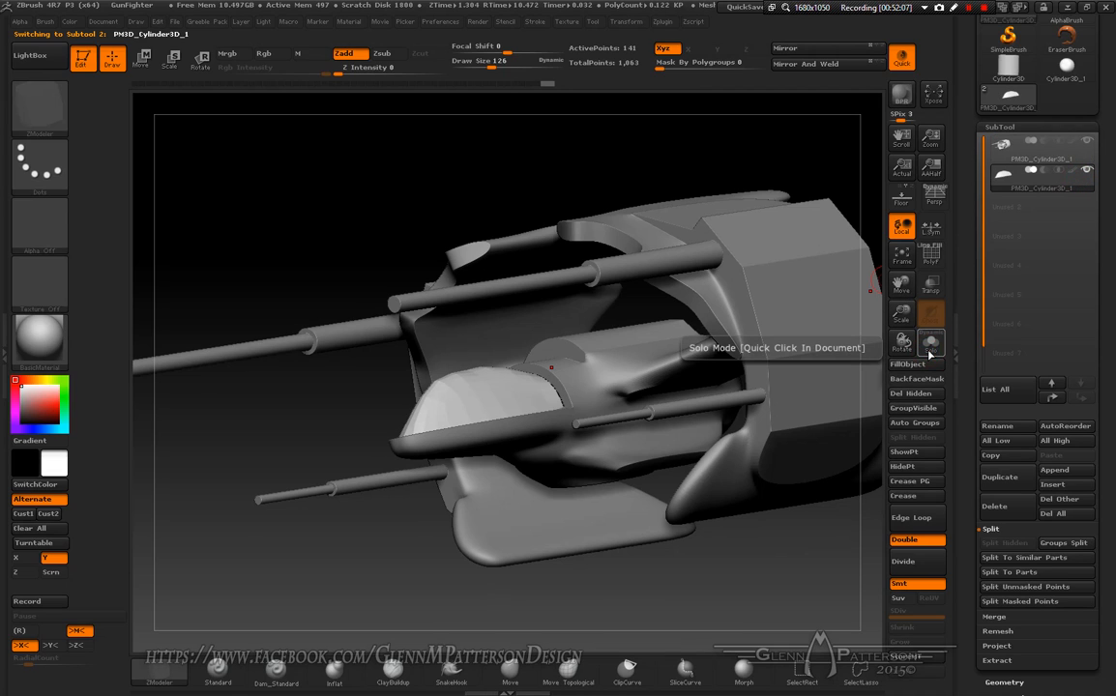
left_click_drag(900, 314, 813, 379)
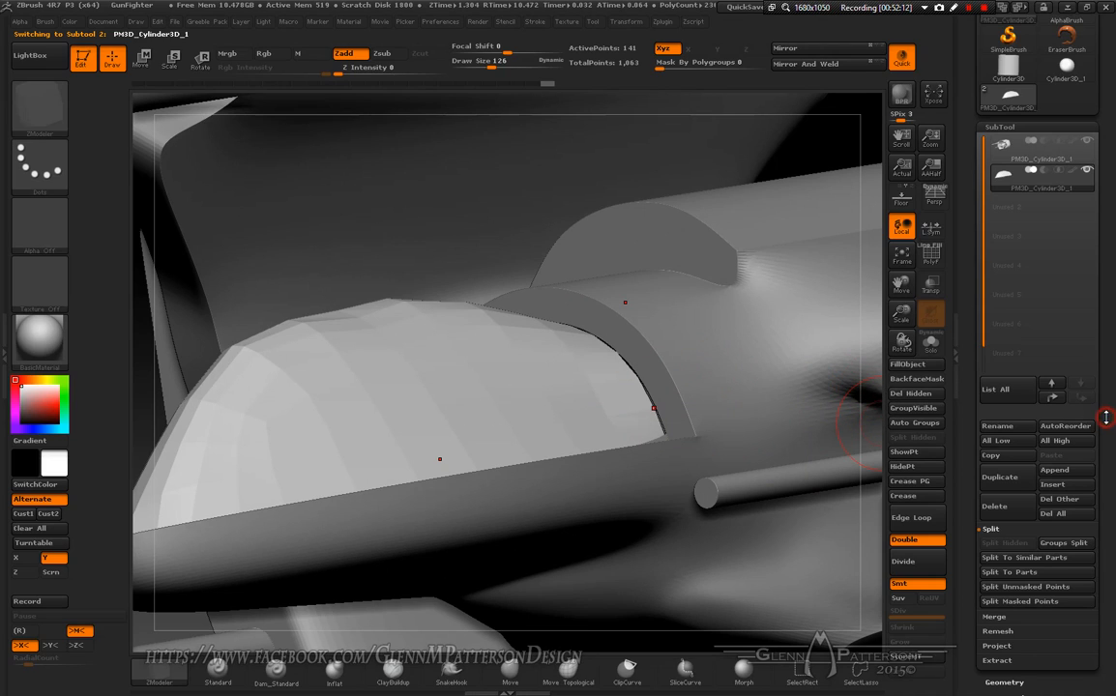
- Show the canopy's polyframe and crease its polygroup borders with Crease PG
left_click_drag(1105, 417, 1113, 302)
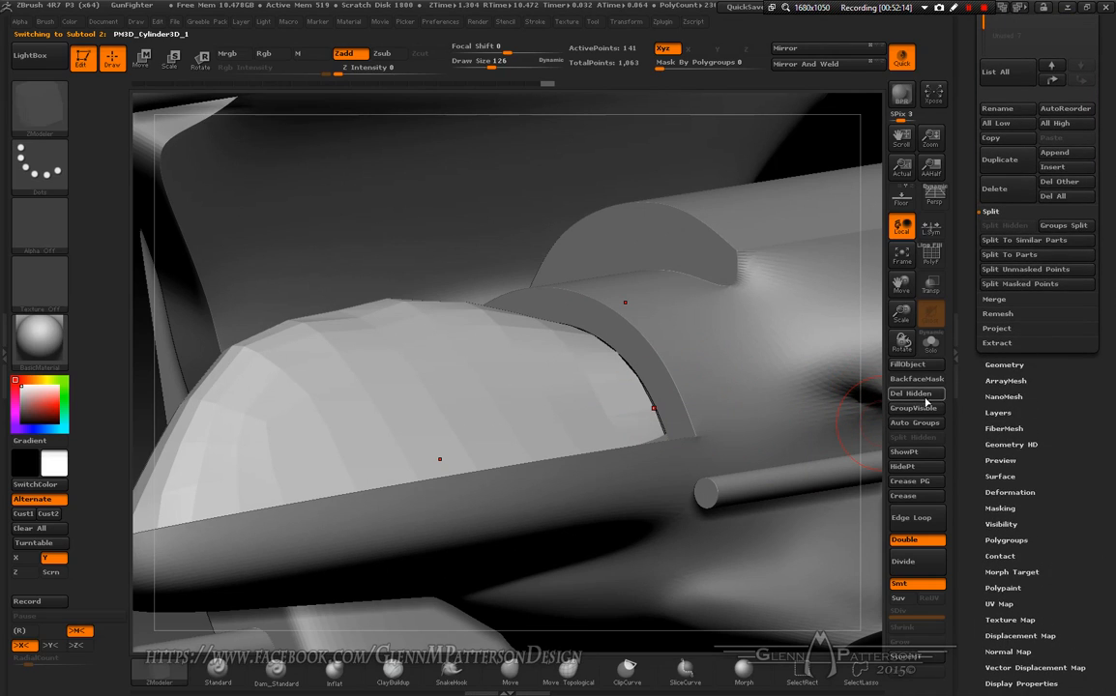
left_click(926, 257)
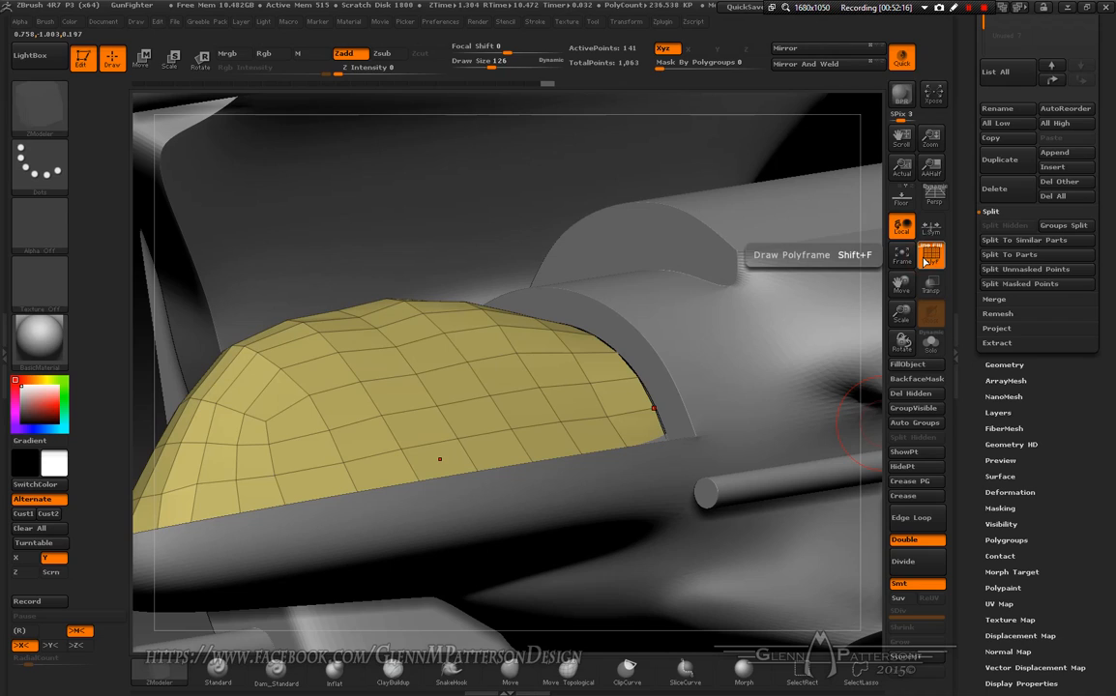
left_click(1006, 365)
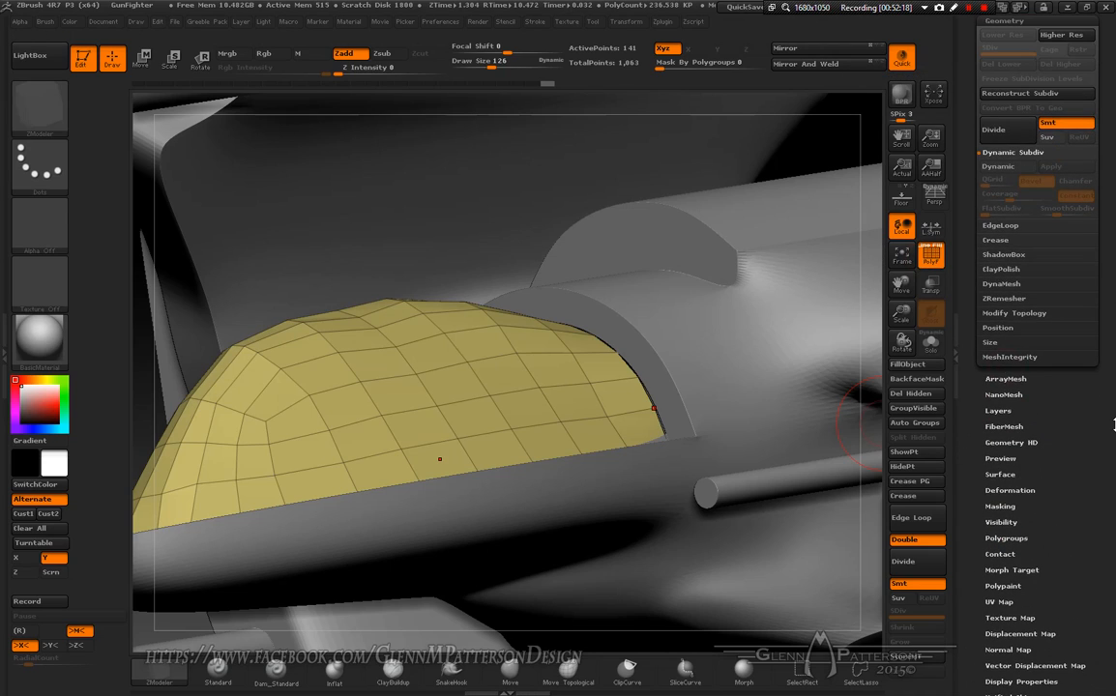
left_click(991, 289)
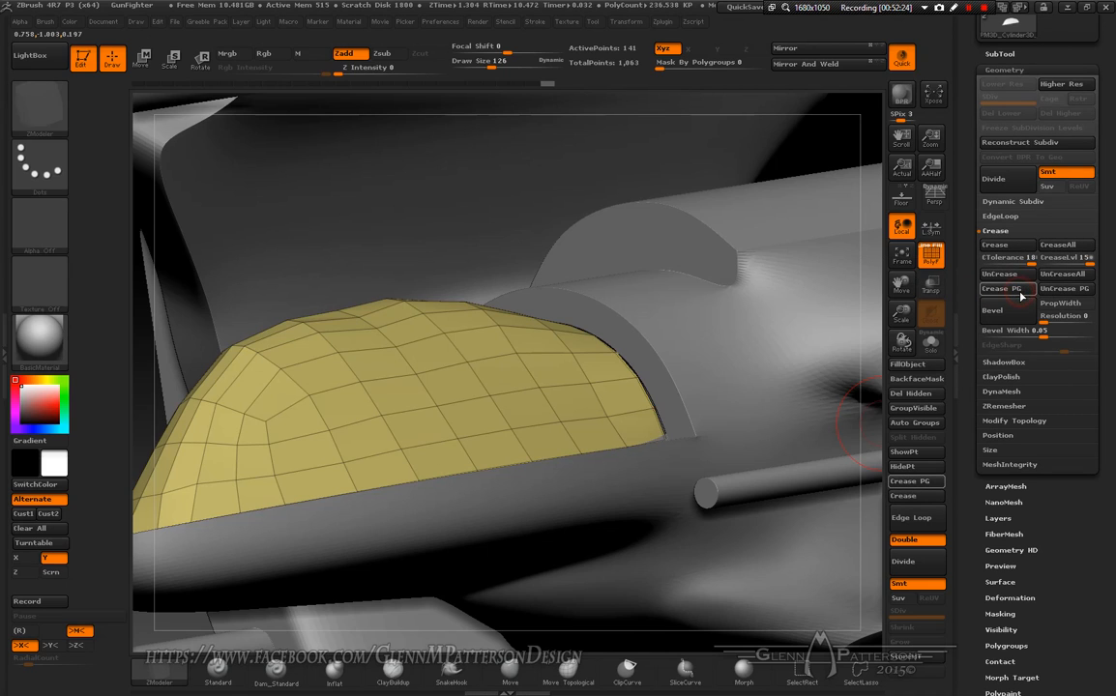
- Turn on Dynamic Subdiv for the canopy and view it from the side
mouse_move(722, 398)
left_mouse_down()
mouse_move(704, 409)
mouse_move(721, 406)
left_mouse_up()
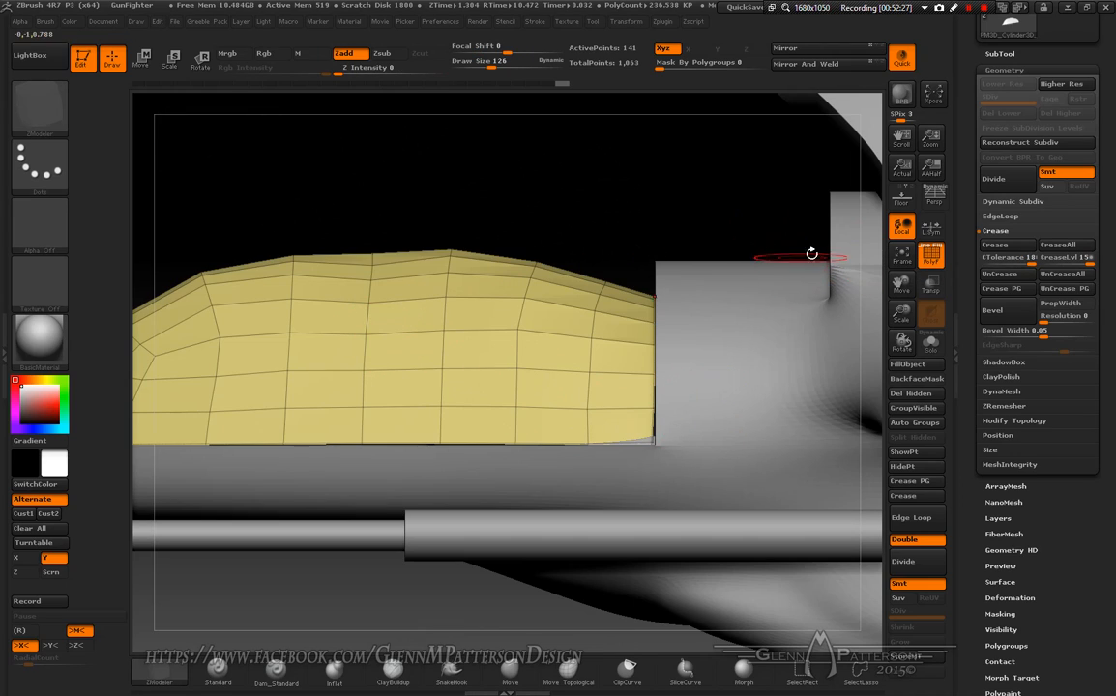
left_click(1011, 204)
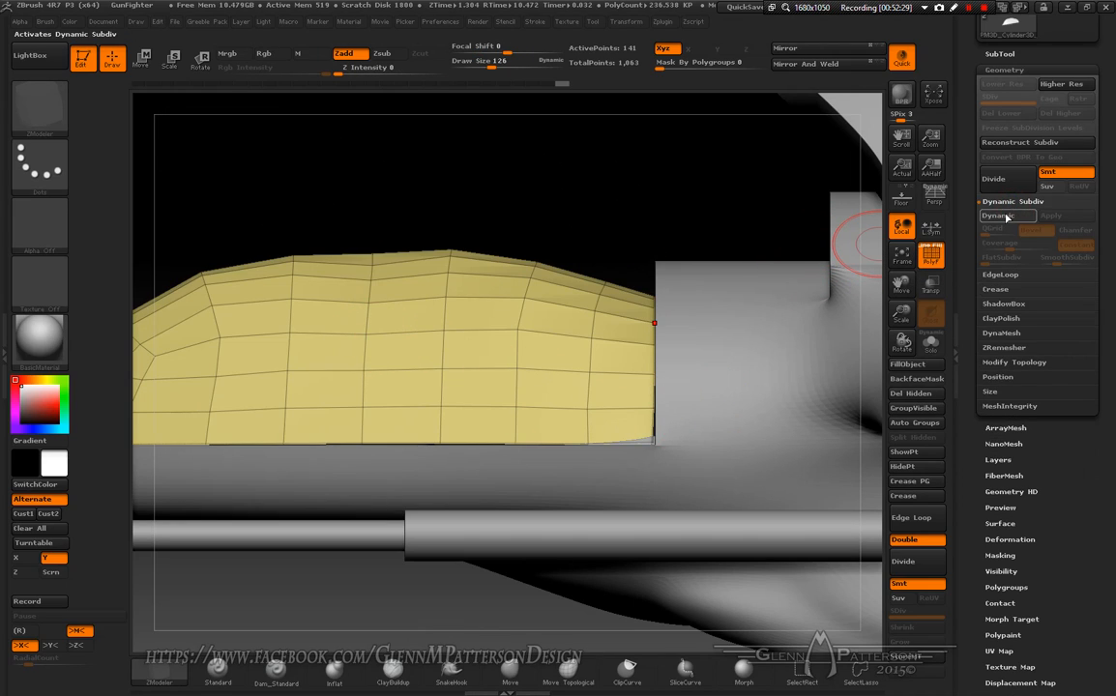
left_click(998, 215)
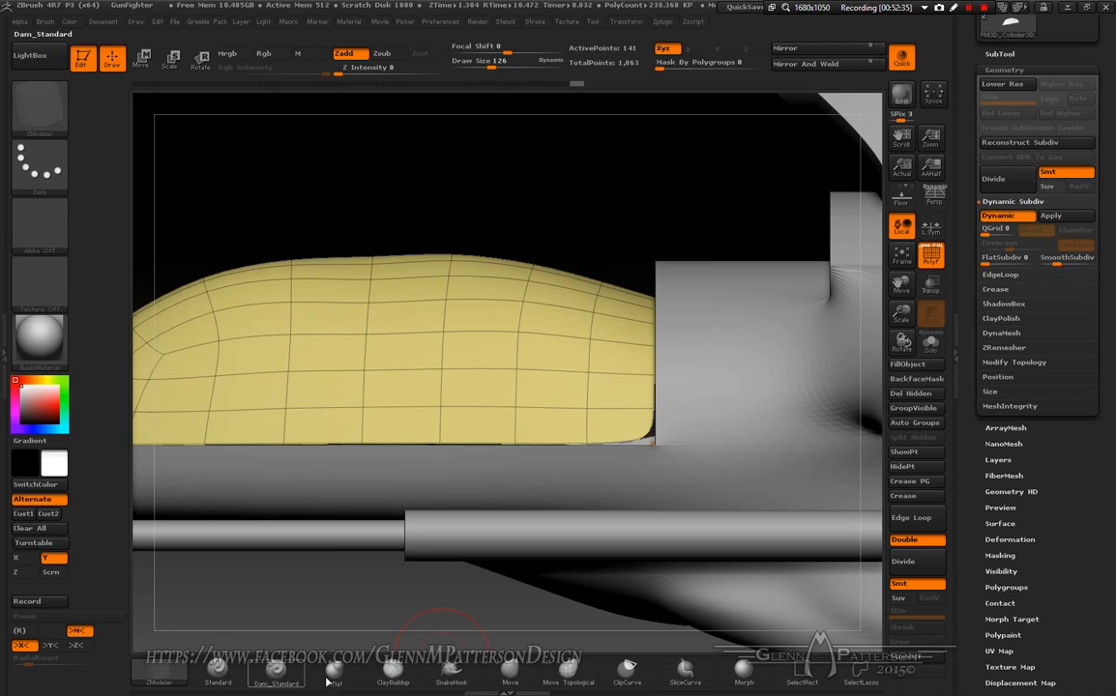
- With the Move brush at Draw Size 340, pull the canopy's rear upper edge and lower corner to meet the fuselage and even out its roofline
left_click(512, 668)
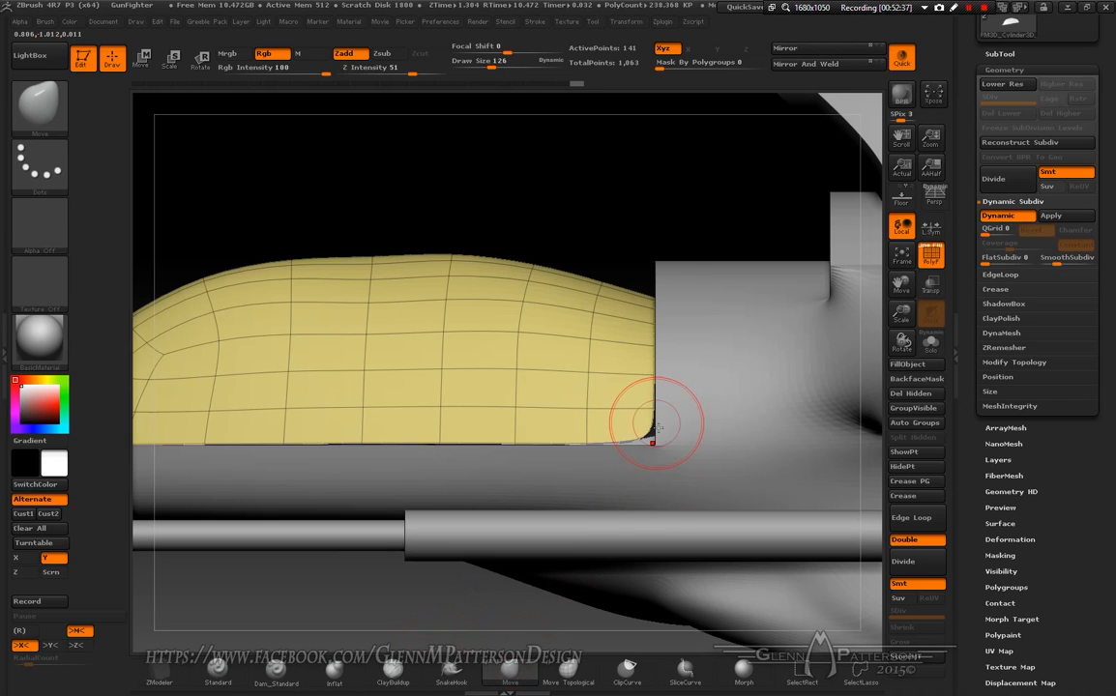
key("space")
key("space")
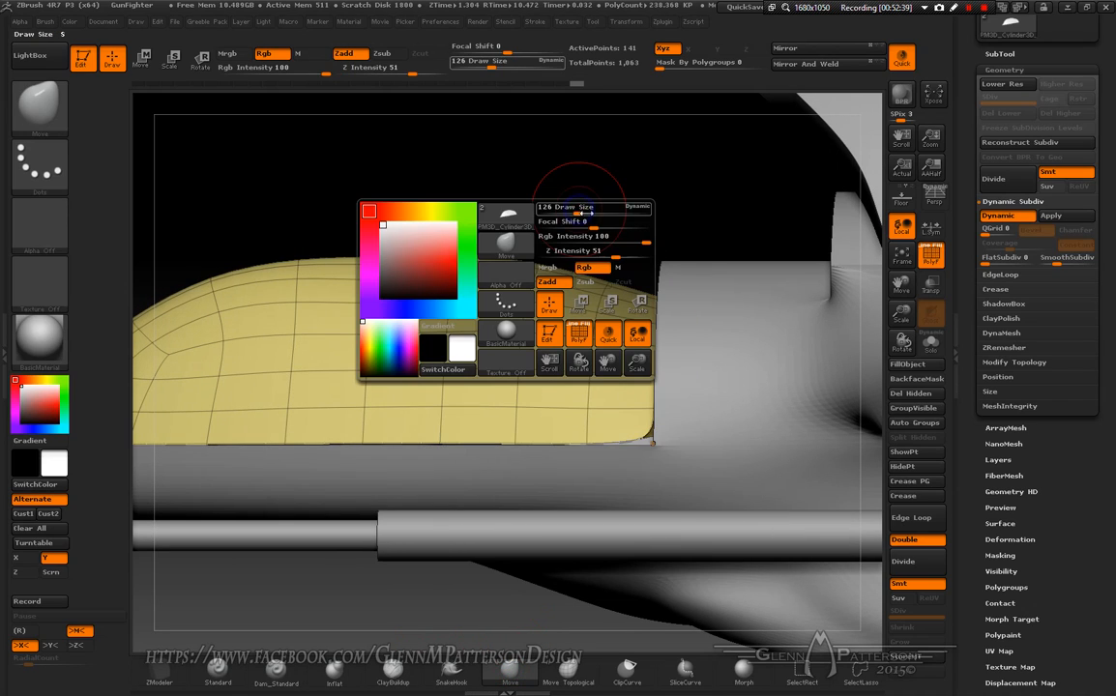
left_click_drag(576, 208, 602, 212)
key("shift")
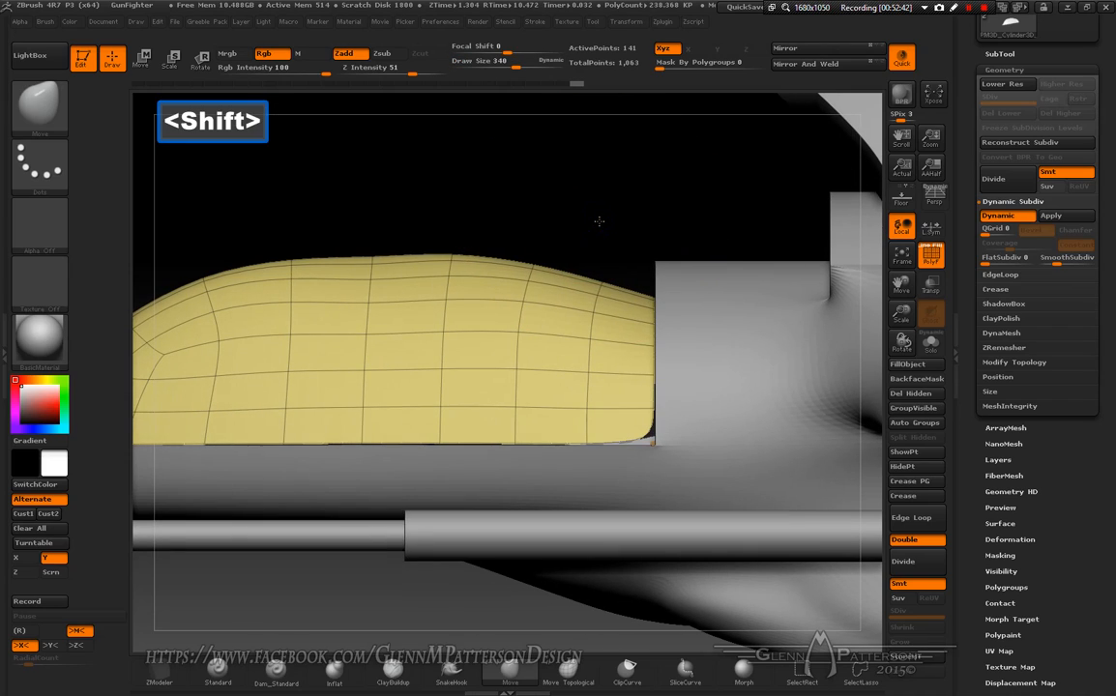
left_click_drag(653, 299, 666, 273)
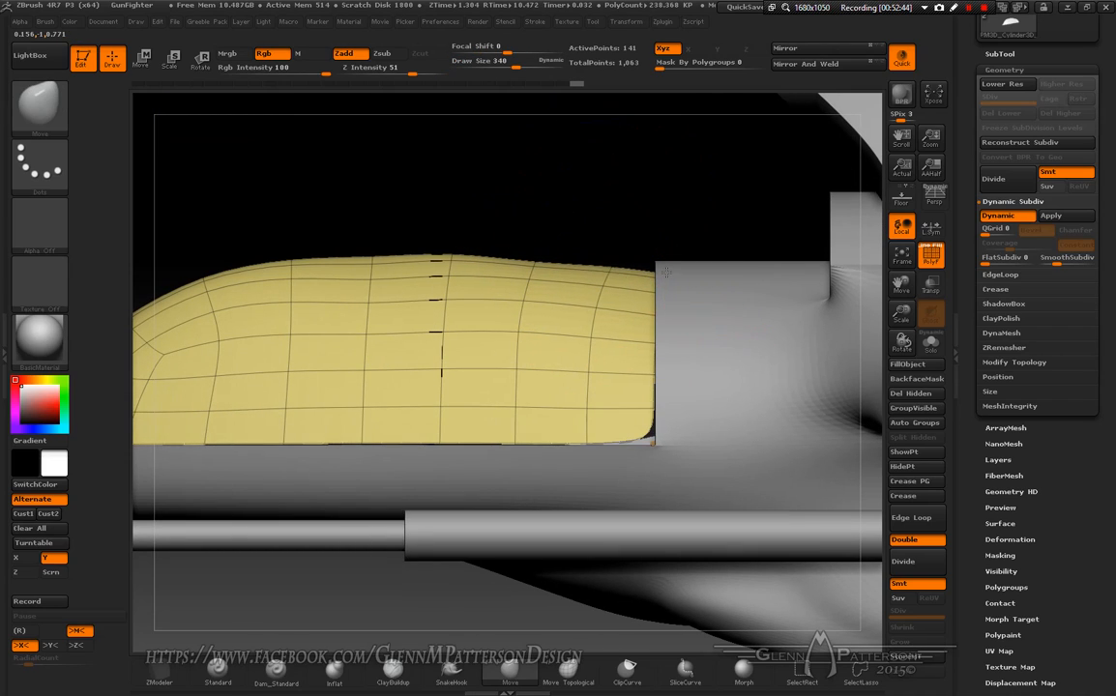
left_click_drag(652, 438, 688, 455)
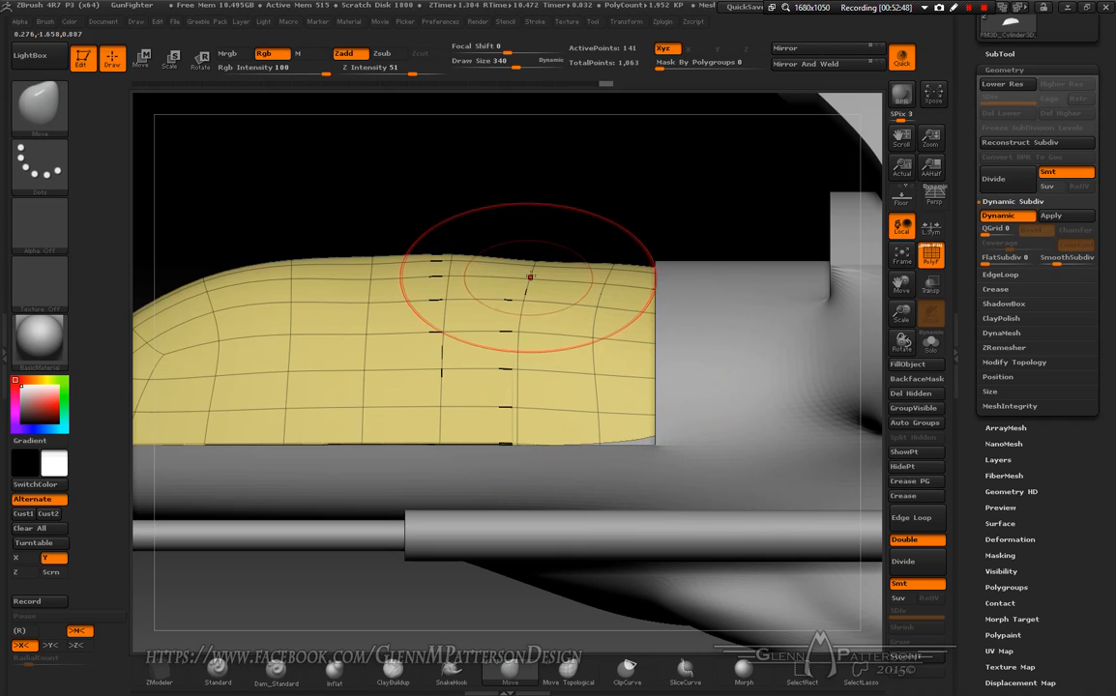
left_click_drag(531, 259, 531, 252)
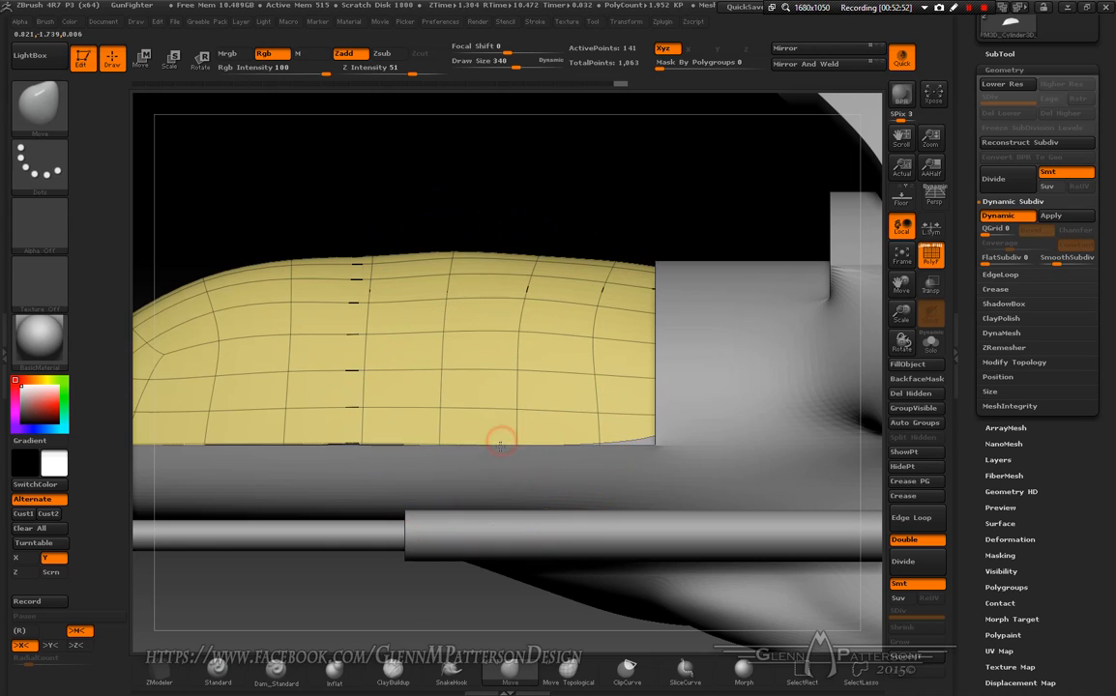
left_click_drag(659, 436, 657, 436)
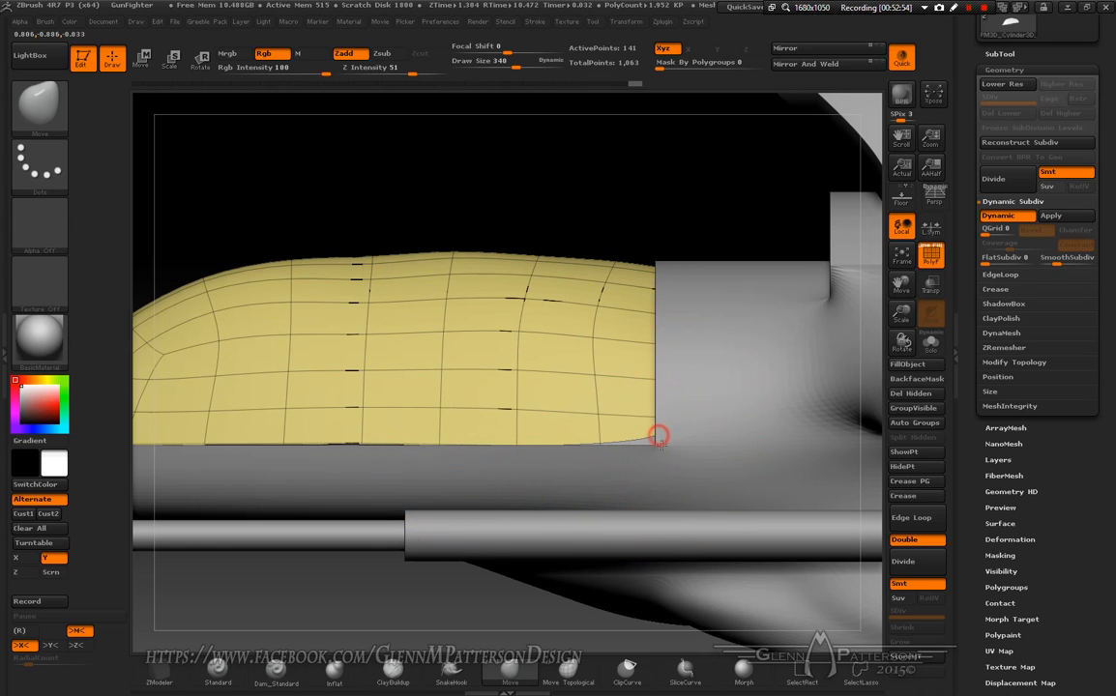
- Pull the canopy's sides outward with the Move brush so they fit along the cockpit rim
mouse_move(665, 429)
right_mouse_down()
mouse_move(707, 451)
mouse_move(711, 440)
right_mouse_up()
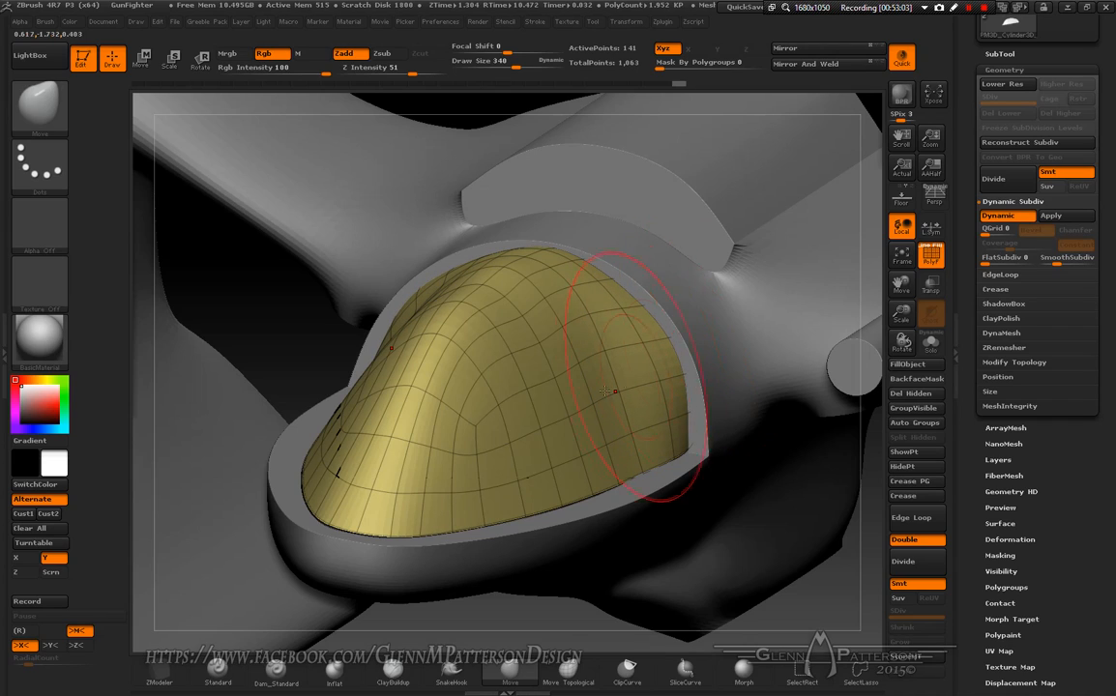
left_click_drag(595, 378, 625, 375)
left_click_drag(556, 377, 583, 398)
left_click_drag(466, 429, 570, 459)
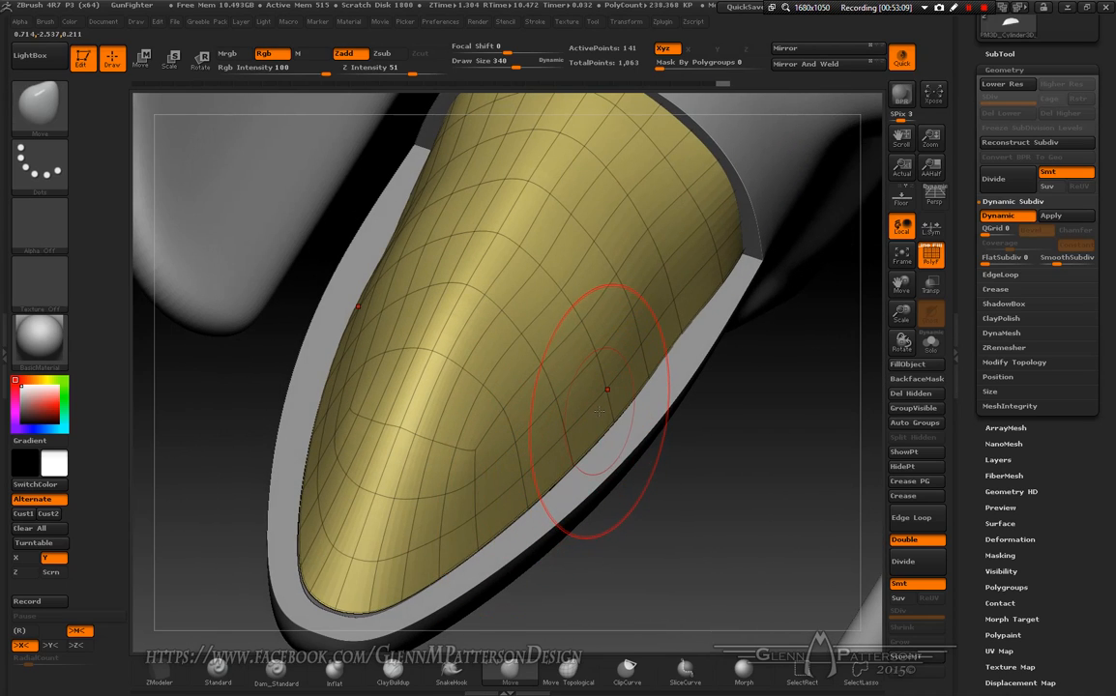
- Enlarge the Move brush to Draw Size 741 and pull the canopy's sides and nose outward to fill the cockpit rim
key("space")
mouse_move(351, 320)
left_mouse_down()
mouse_move(370, 320)
mouse_move(355, 278)
mouse_move(316, 270)
left_mouse_up()
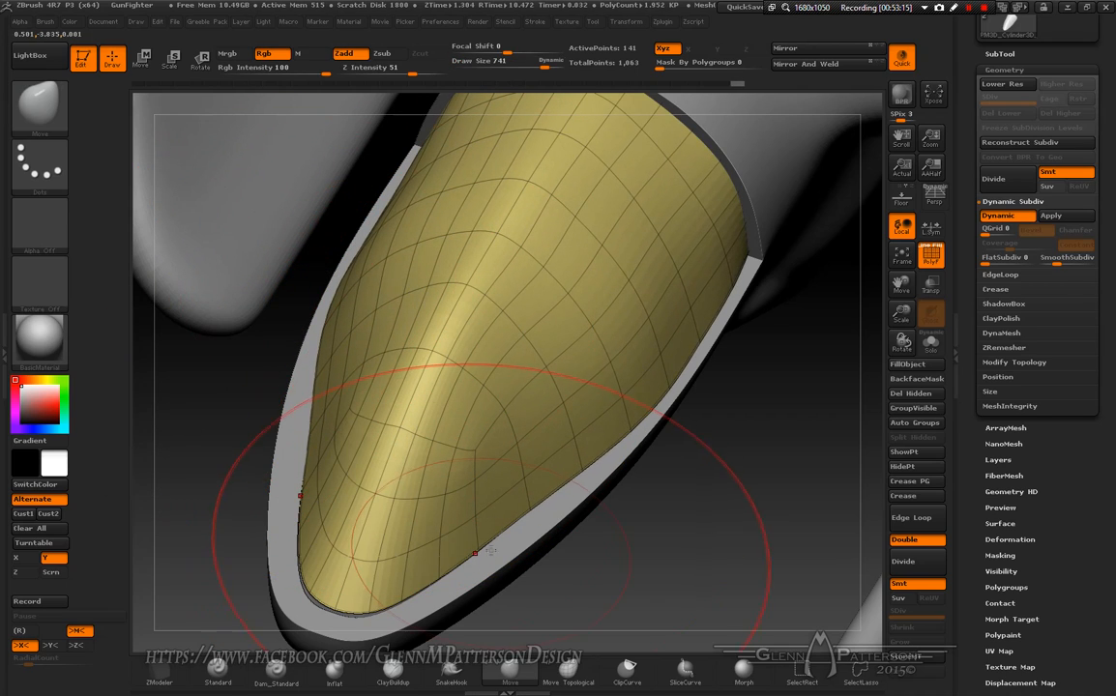
left_click_drag(464, 523, 522, 541)
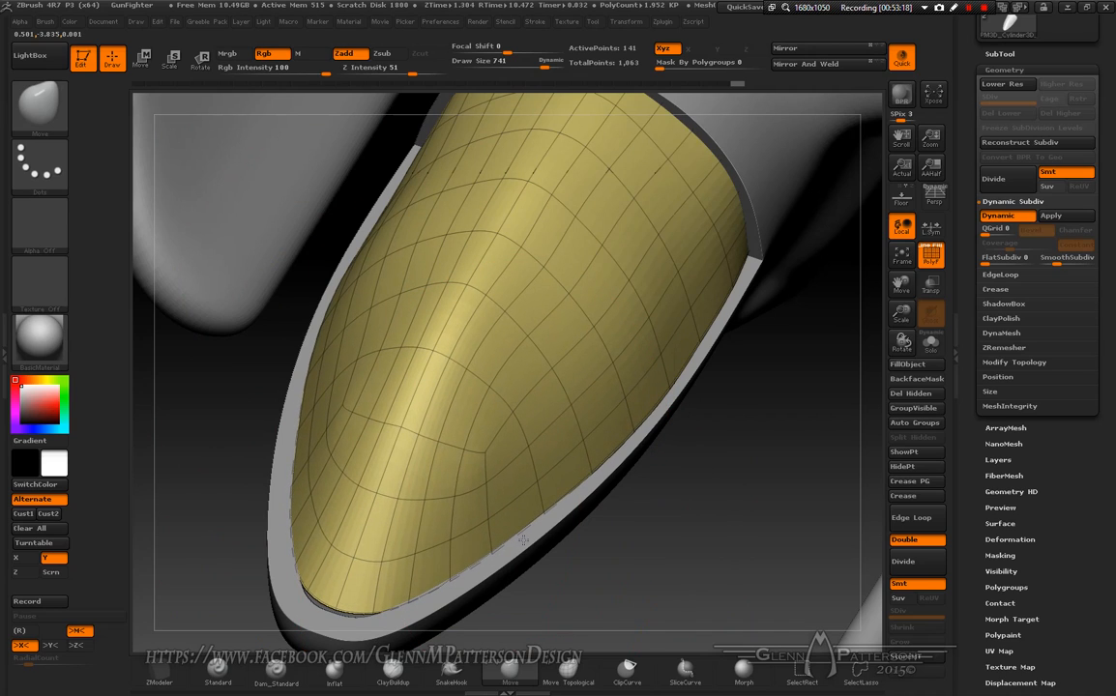
mouse_move(473, 485)
left_mouse_down()
mouse_move(511, 531)
mouse_move(427, 538)
left_mouse_up()
left_click_drag(322, 600, 301, 612)
- From a straight side view, nudge the canopy's lower edge and rear lower corner with the Move brush to line up with the fuselage
mouse_move(396, 556)
right_mouse_down()
mouse_move(458, 530)
mouse_move(421, 506)
right_mouse_up()
right_click_drag(465, 253, 457, 393, "shift")
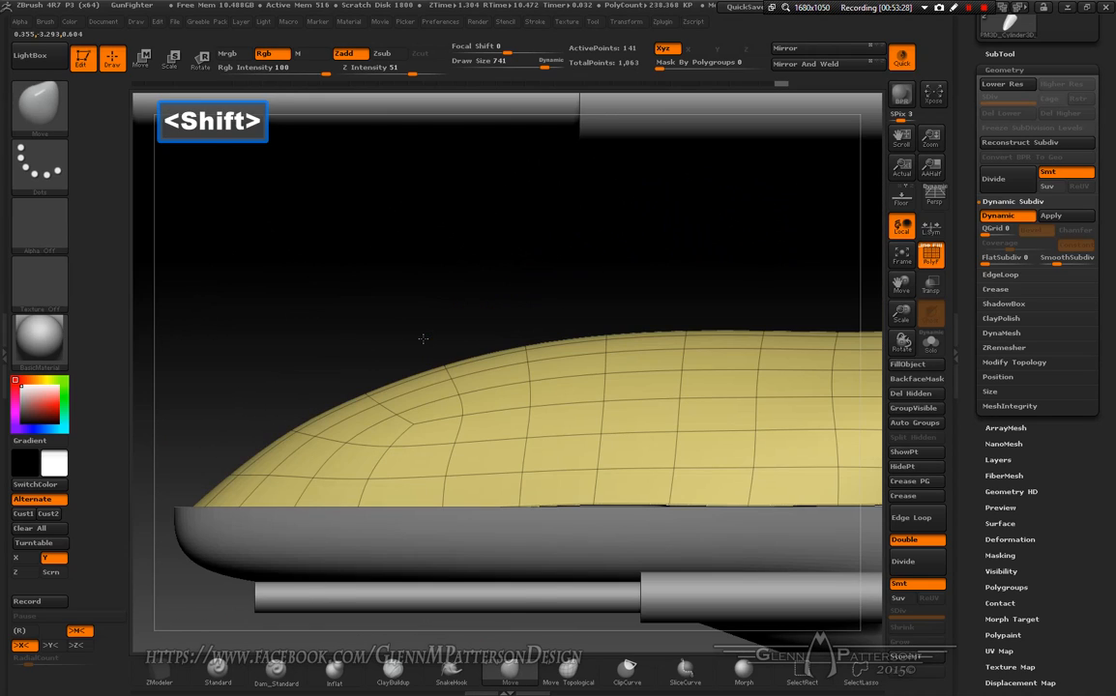
key("b")
key("m")
key("v")
left_click_drag(663, 500, 658, 510)
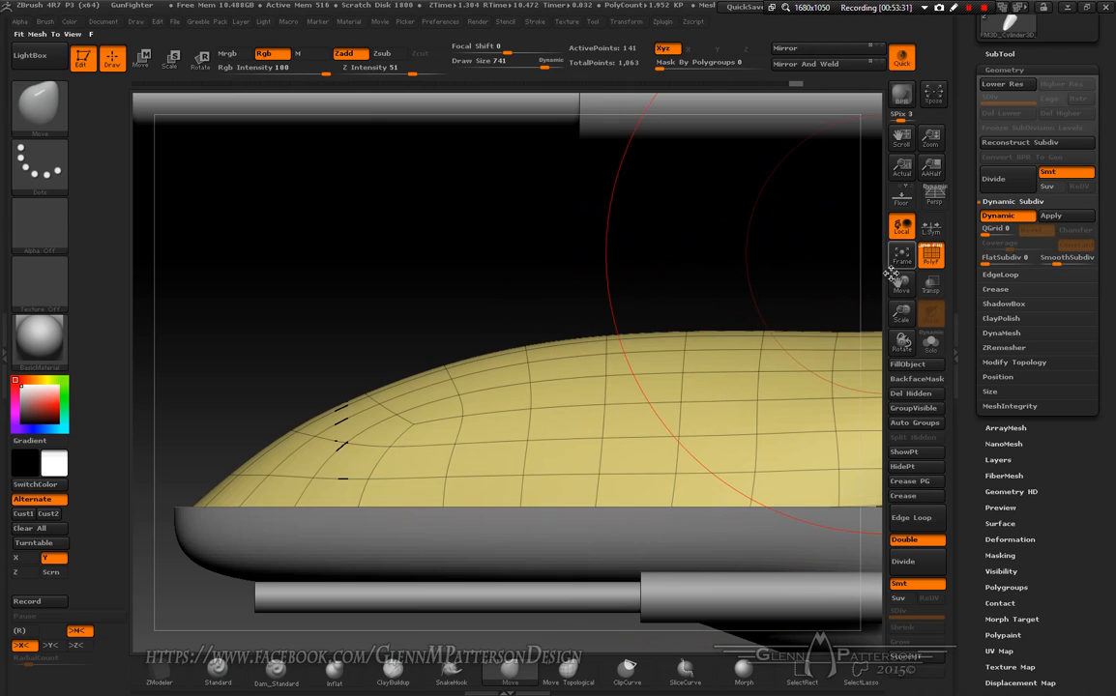
left_click_drag(901, 284, 669, 538)
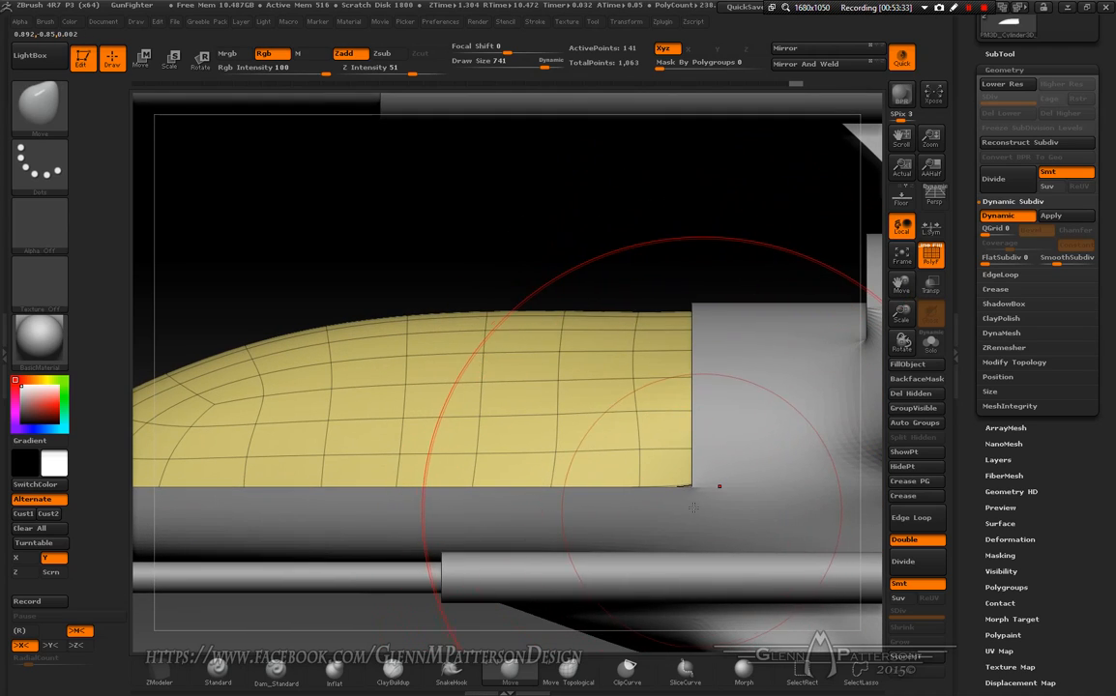
left_click_drag(669, 493, 682, 507)
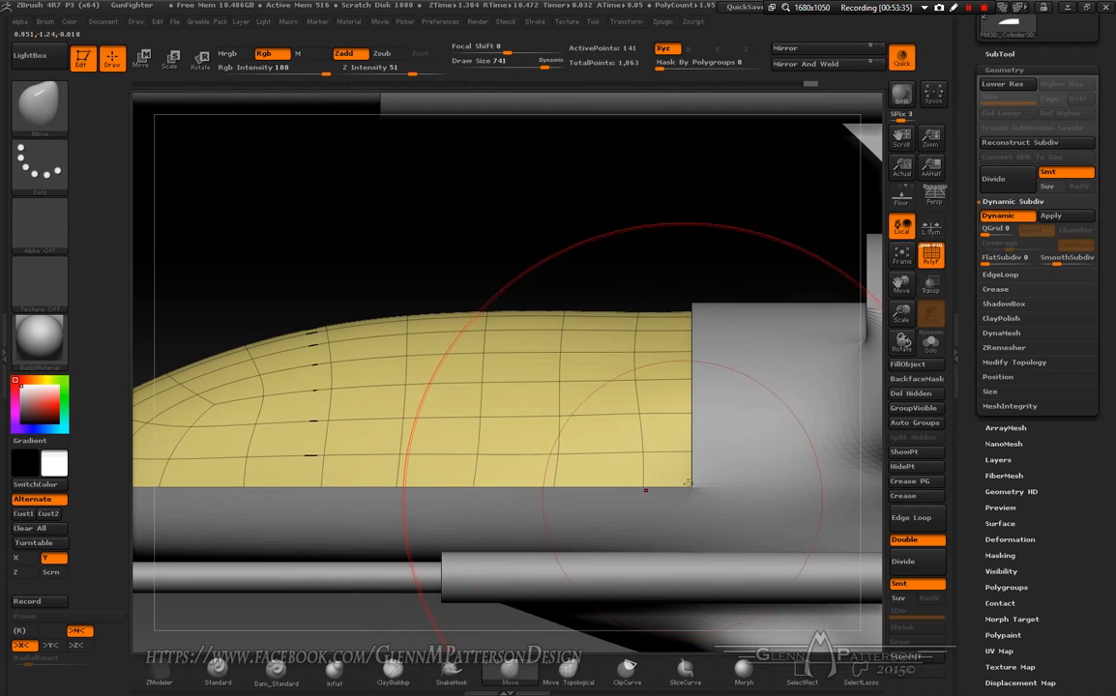
- Hide the polyframe, make the fuselage active and turn on ghost transparency to reveal the cockpit interior through the canopy
left_click(904, 261)
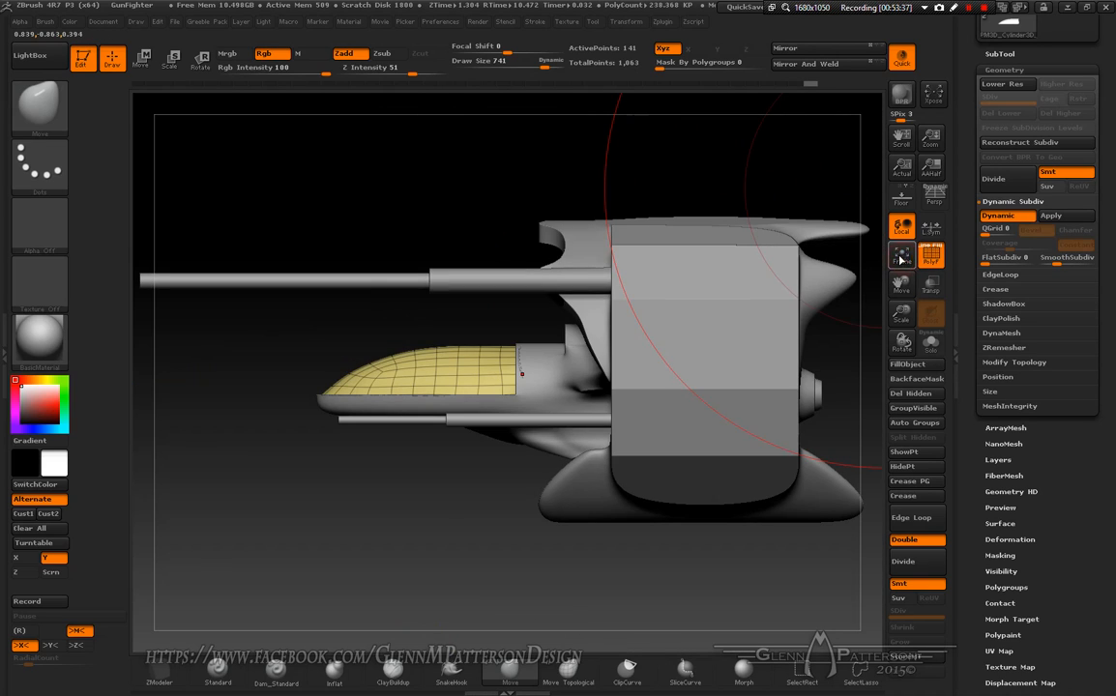
mouse_move(401, 542)
left_mouse_down()
mouse_move(462, 578)
mouse_move(803, 619)
left_mouse_up()
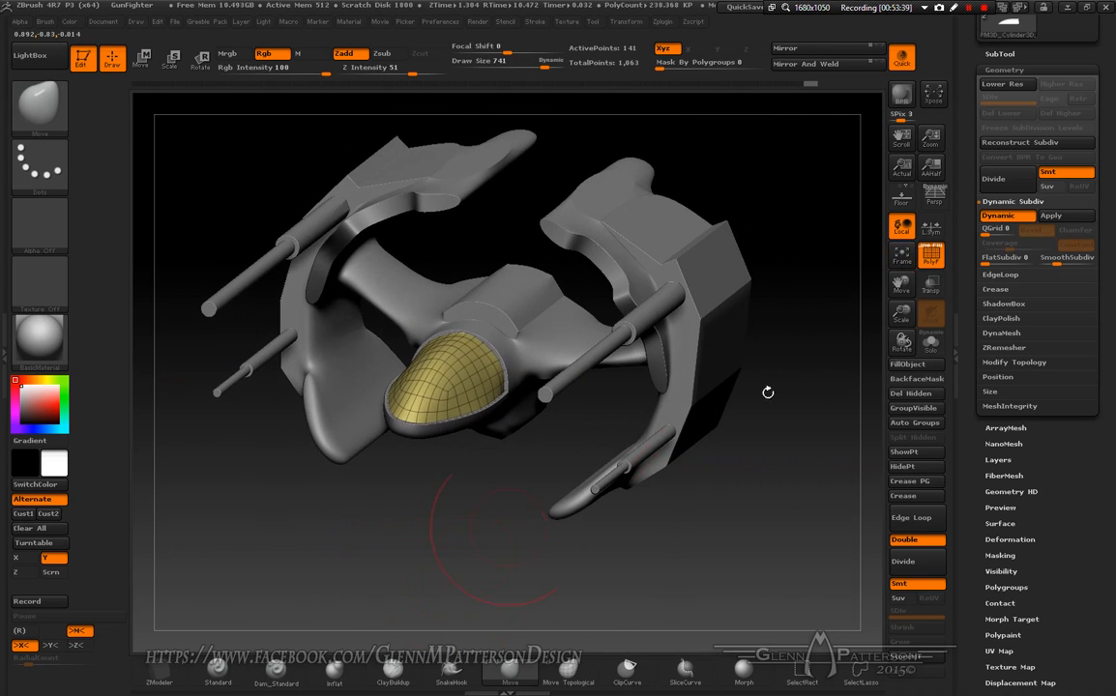
left_click(927, 260)
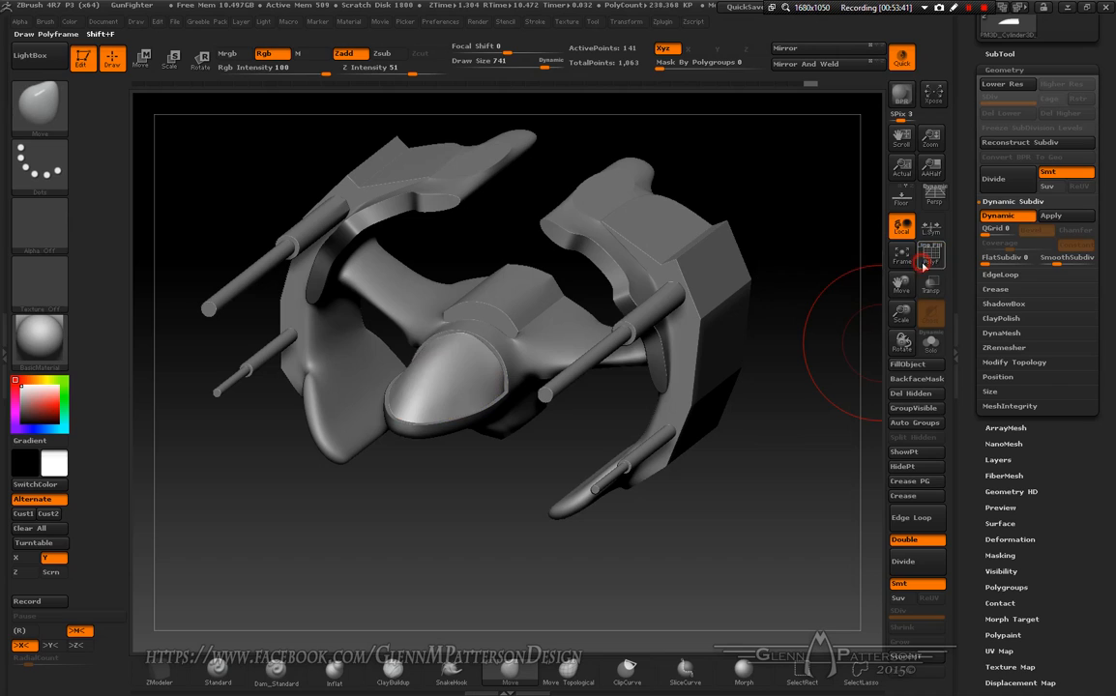
left_click_drag(766, 538, 747, 542)
key("ctrl+d")
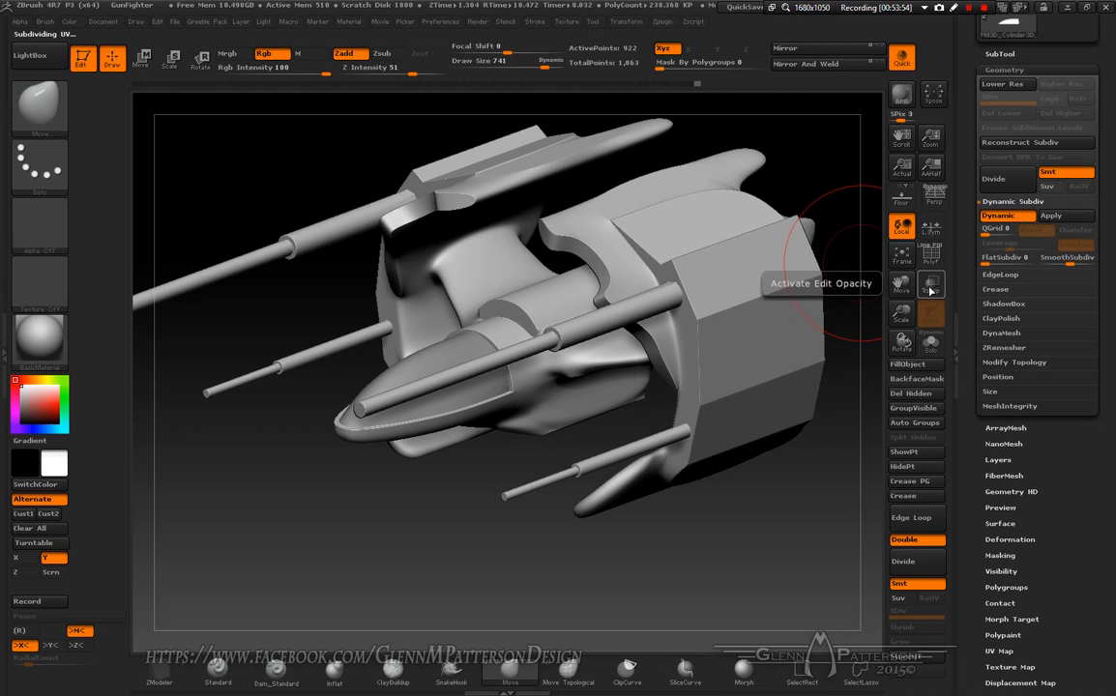
left_click(932, 290)
left_click_drag(494, 530, 677, 425)
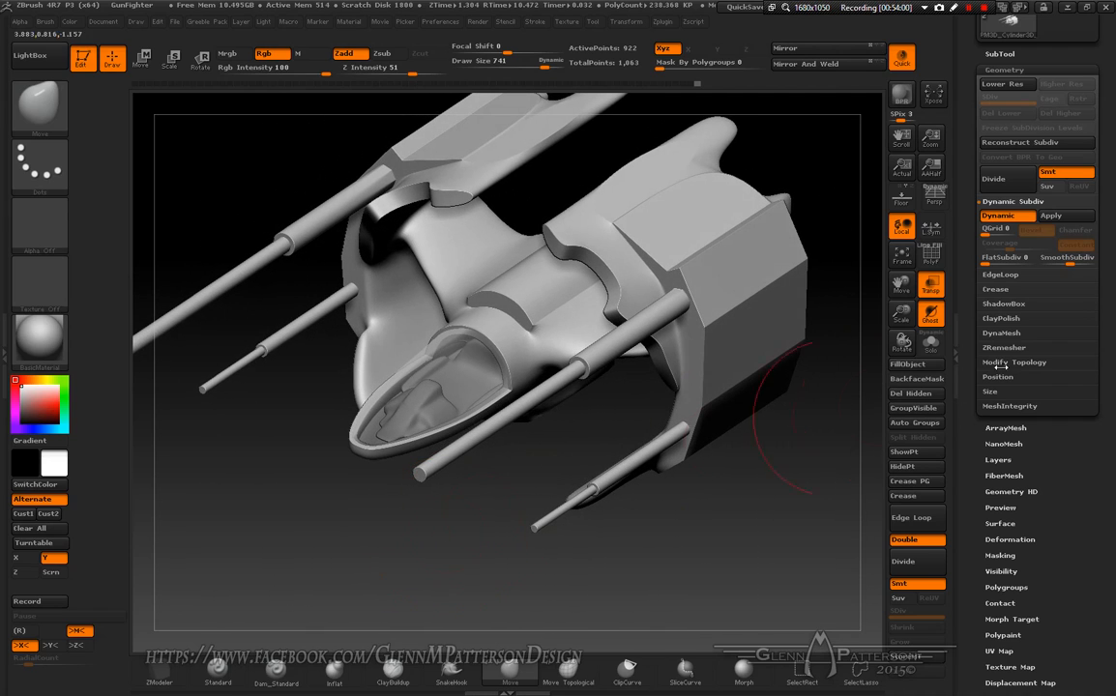
- Save the tool as Fighter in the DEMO_FIGHTER Downloads folder
scroll(1112, 378, "up", 3)
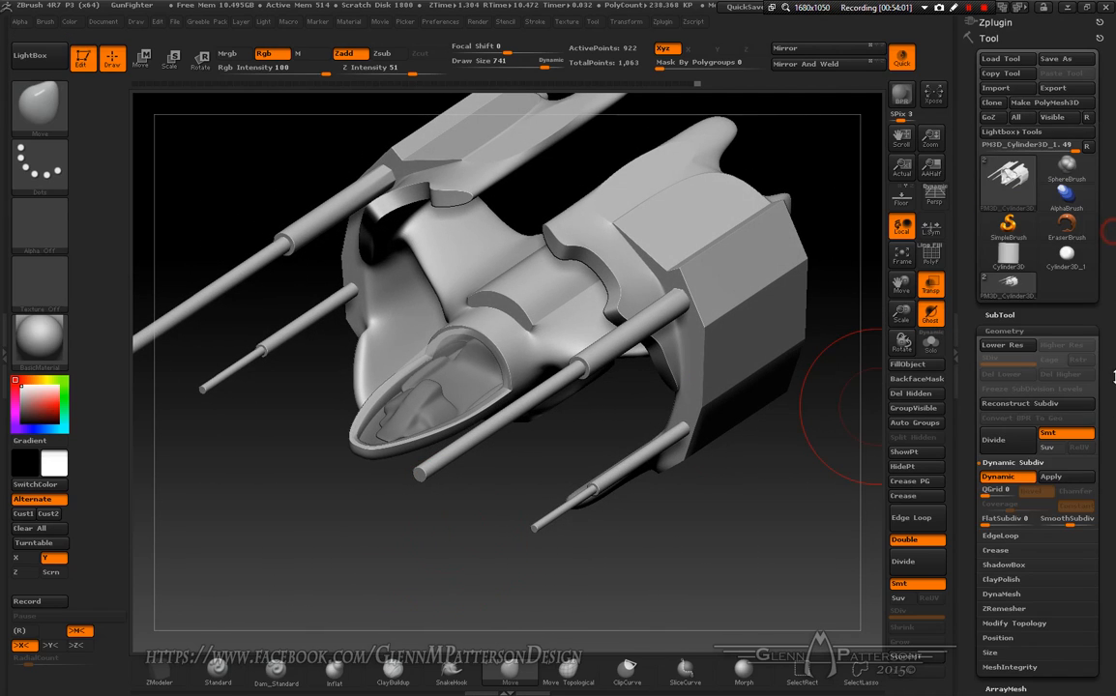
left_click(1060, 60)
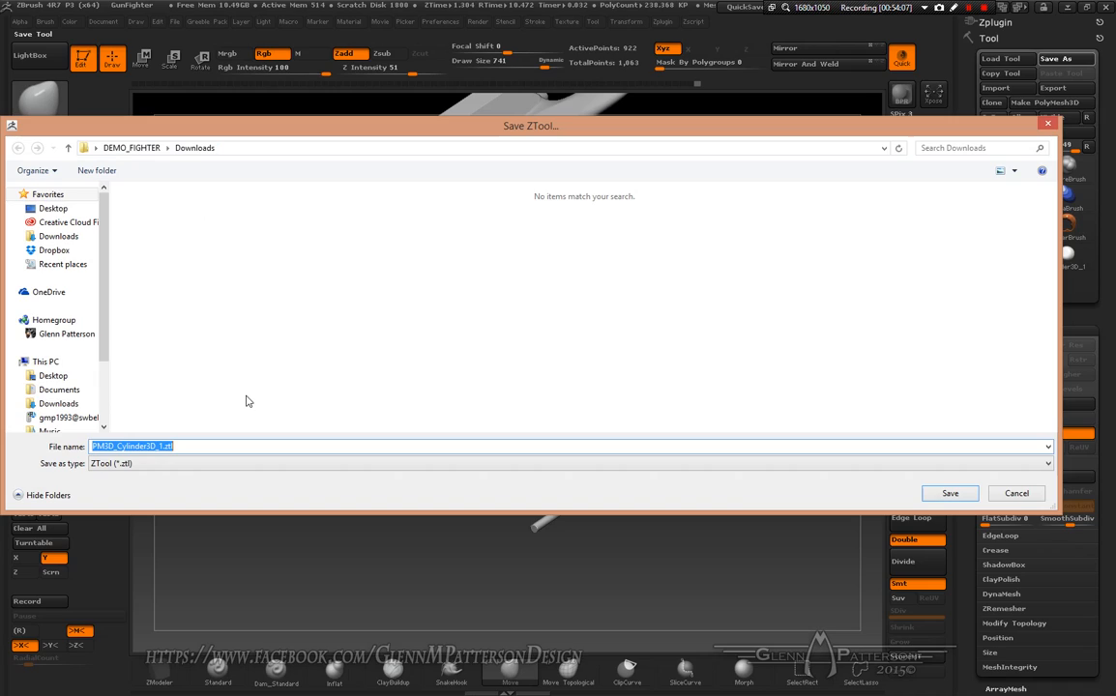
type("Fighter")
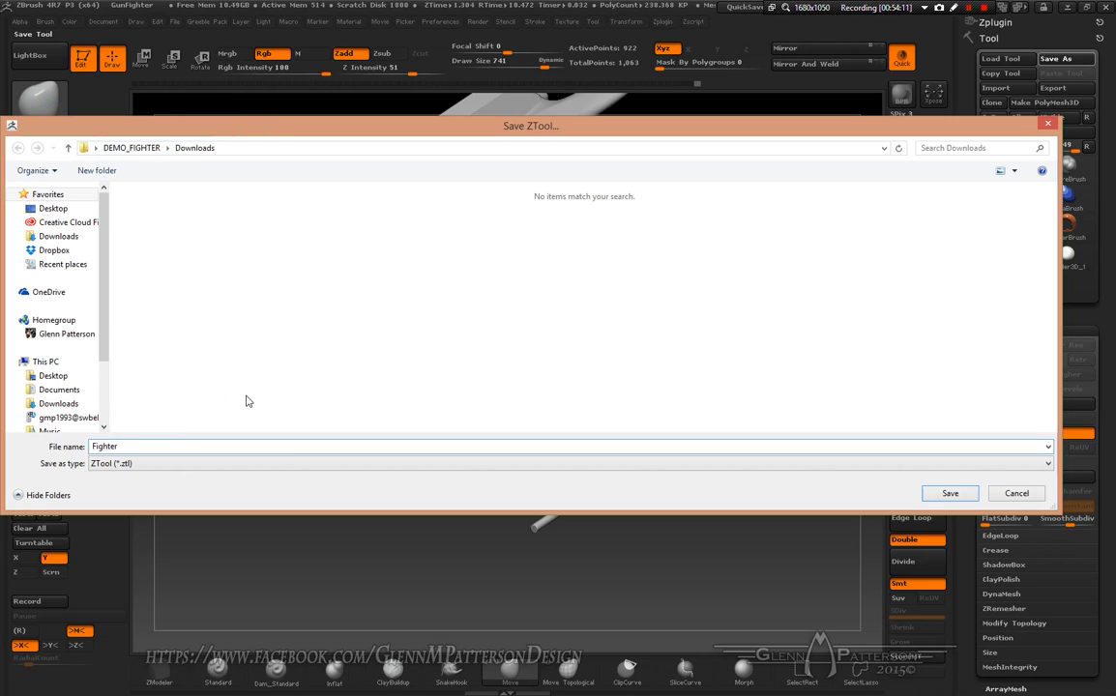
key("Return")
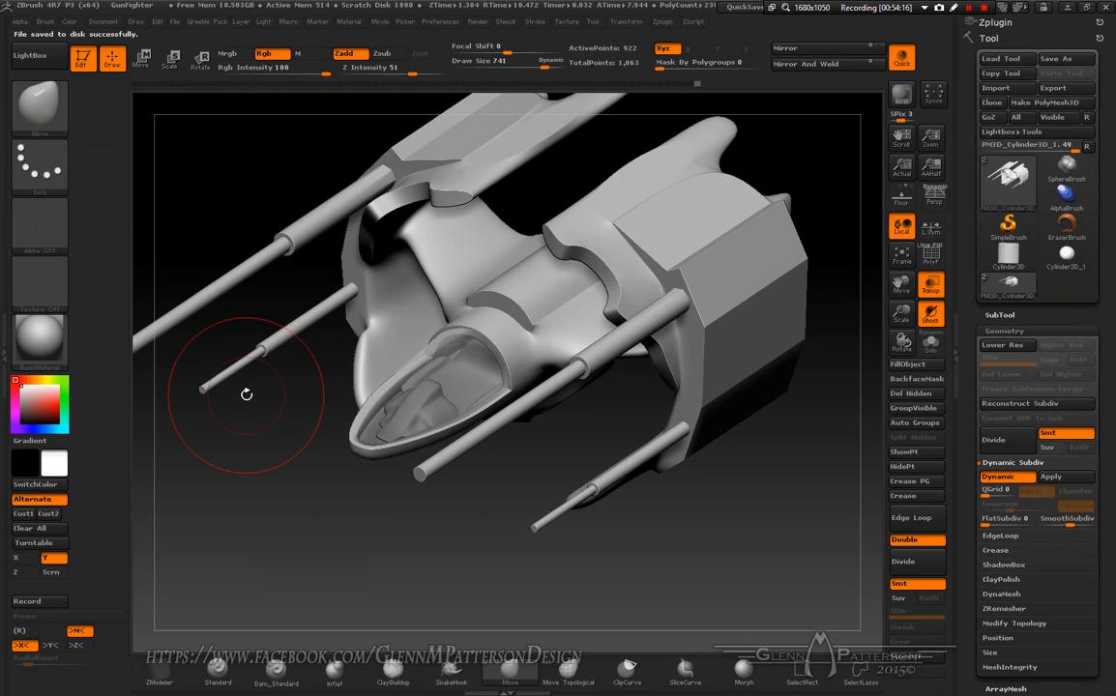
left_click(970, 11)
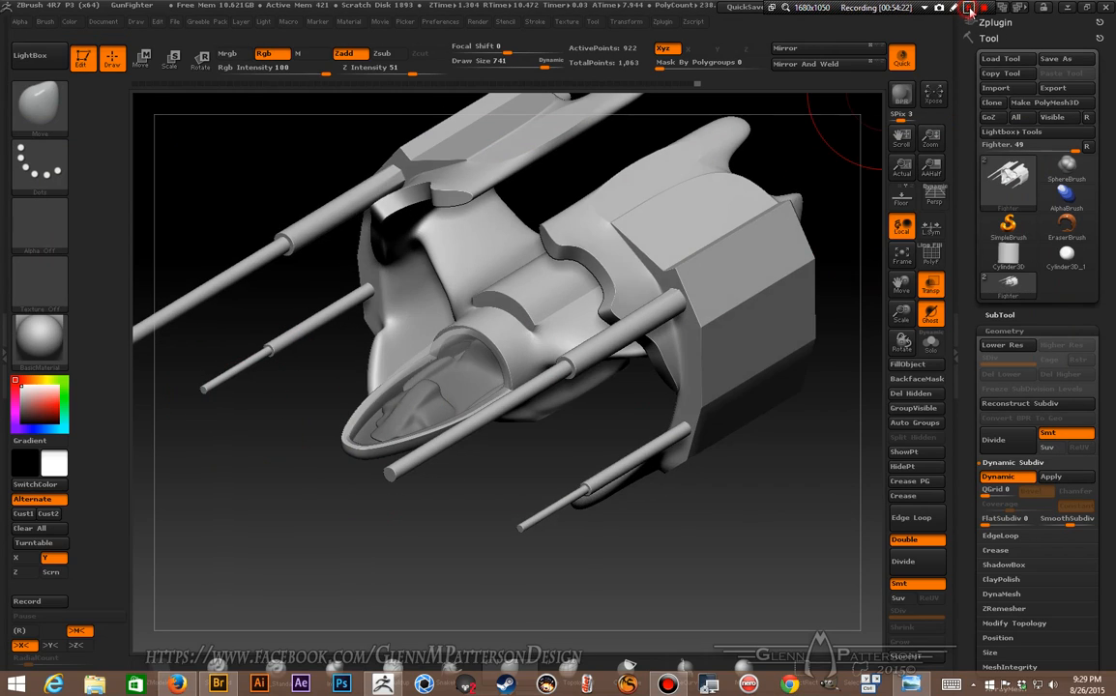
- Crease the upper, rear and side faces of the raised block inside the cockpit with ZModeler's Crease A Poly
mouse_move(737, 542)
left_mouse_down()
mouse_move(720, 545)
mouse_move(732, 558)
mouse_move(750, 541)
left_mouse_up()
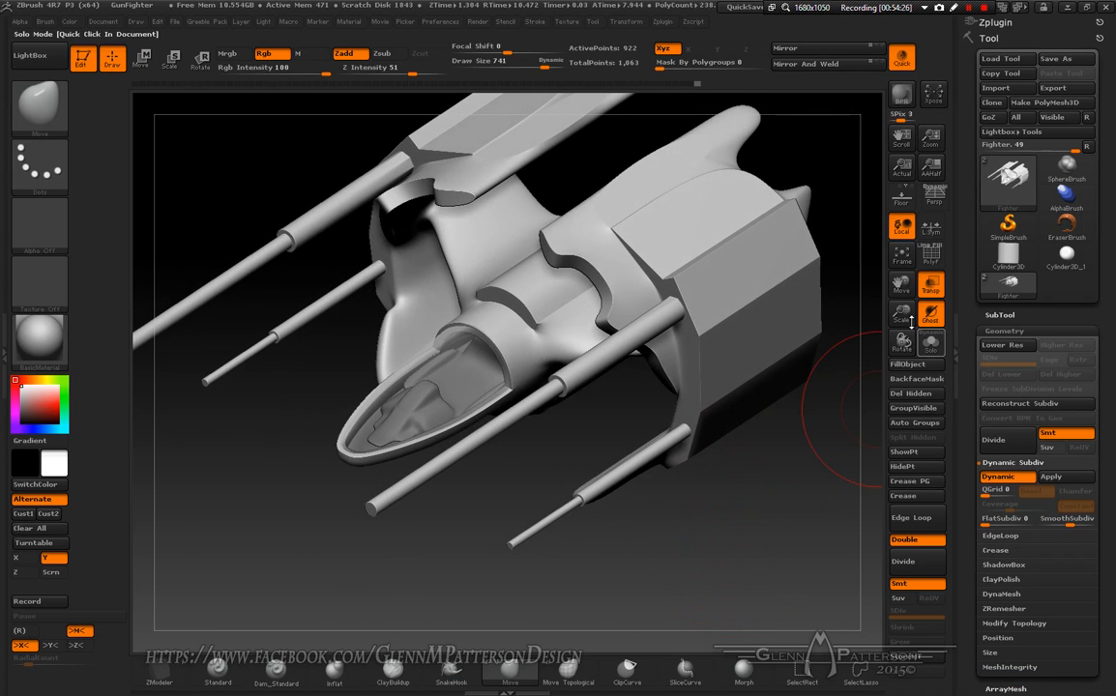
left_click_drag(910, 325, 1093, 281)
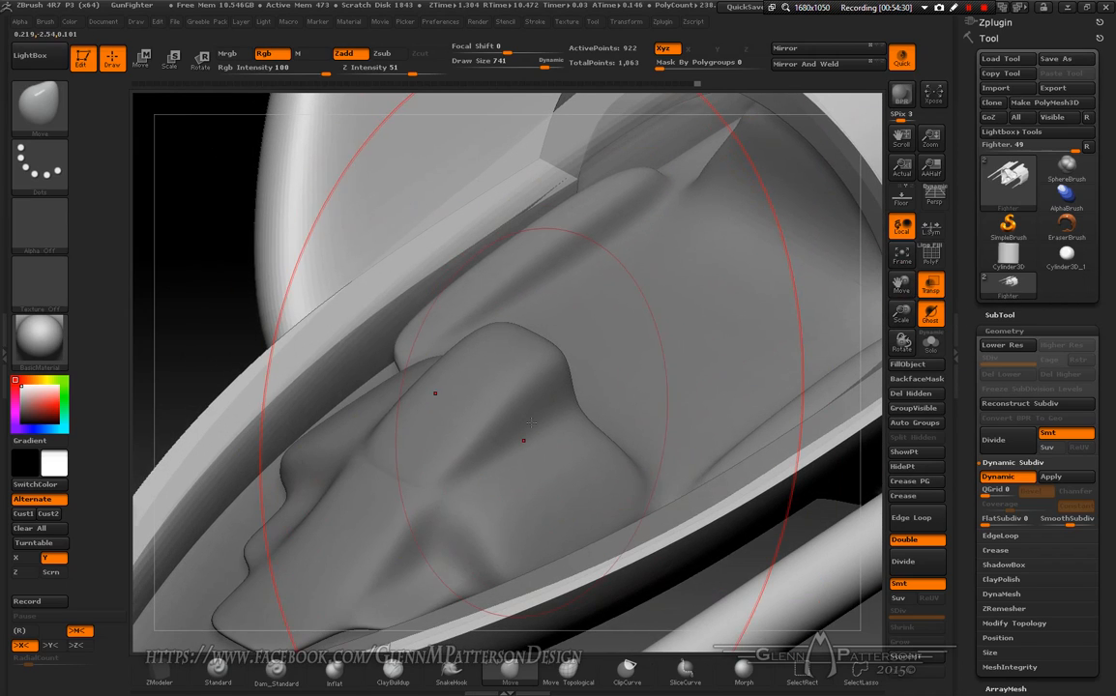
left_click(159, 671)
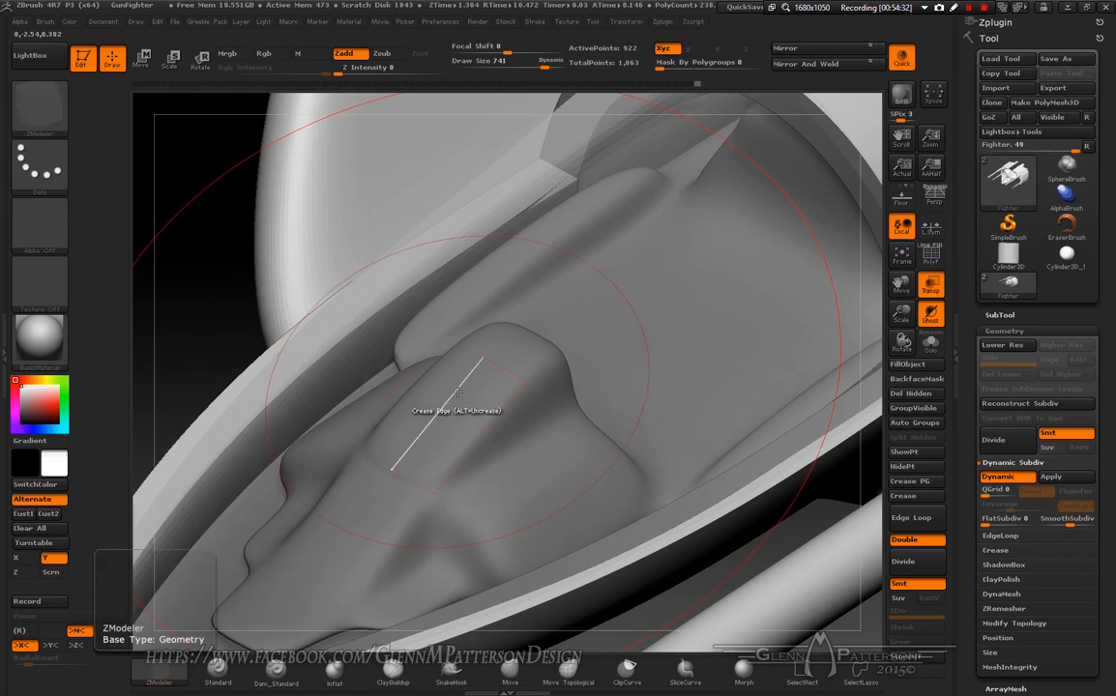
left_click(468, 411)
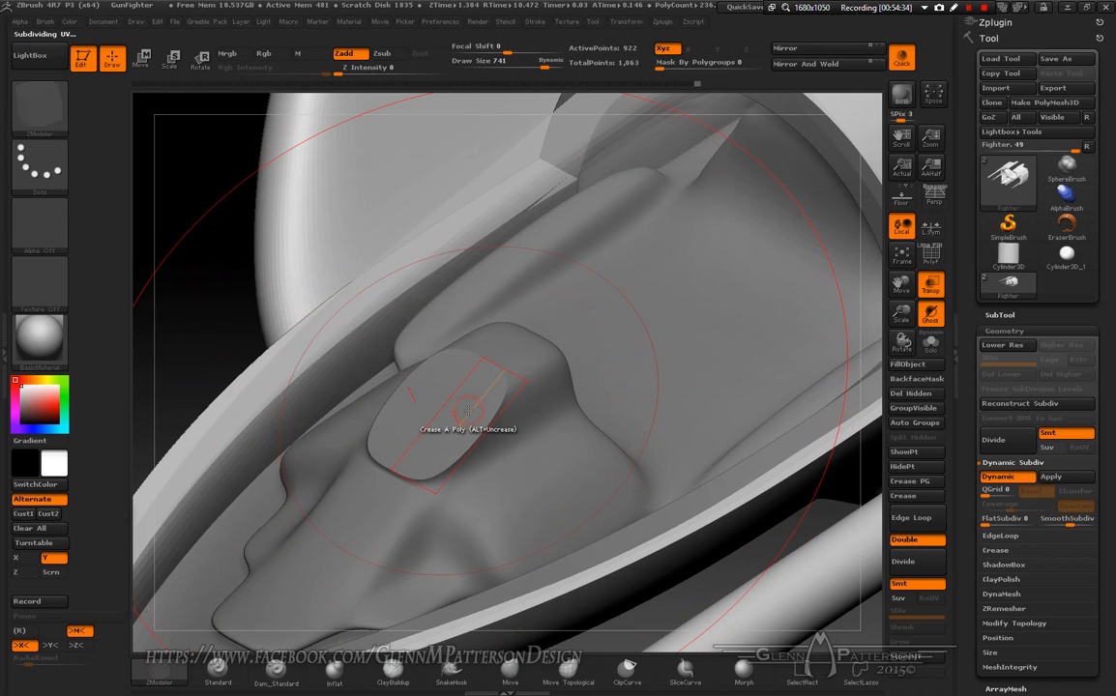
left_click(523, 352)
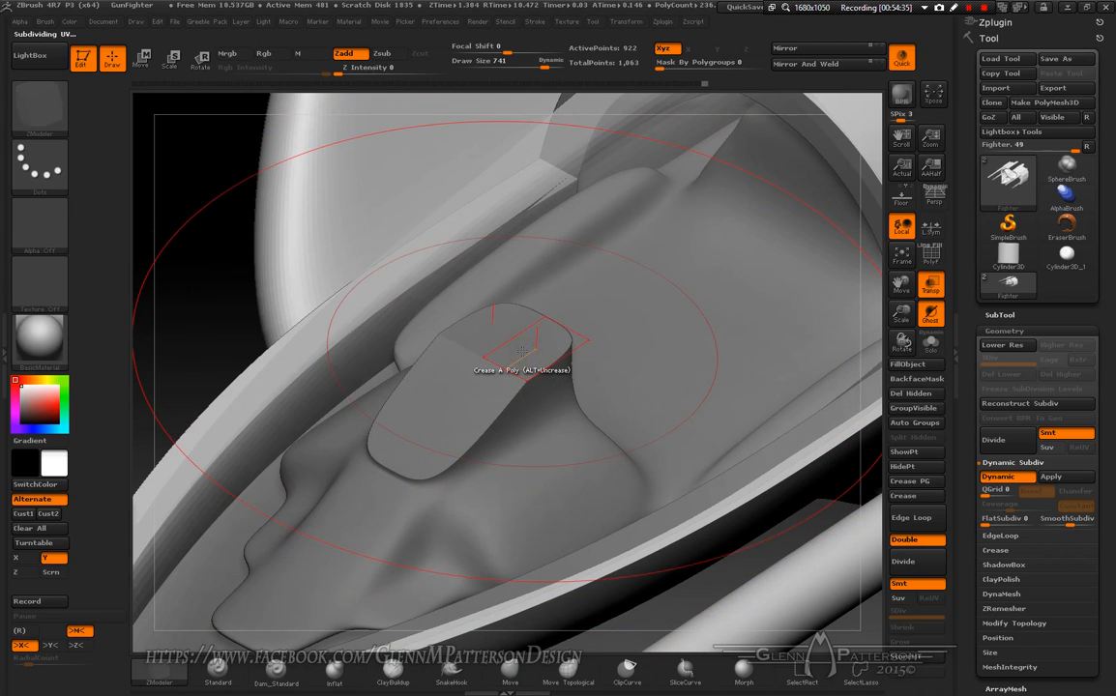
left_click(547, 397)
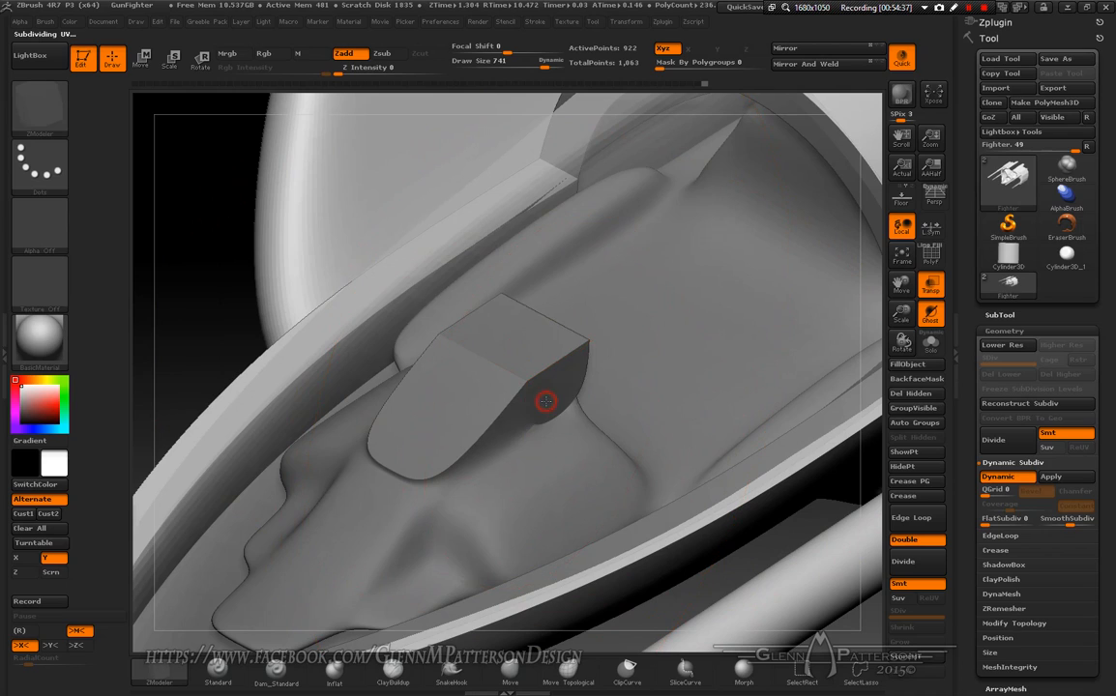
left_click(501, 445)
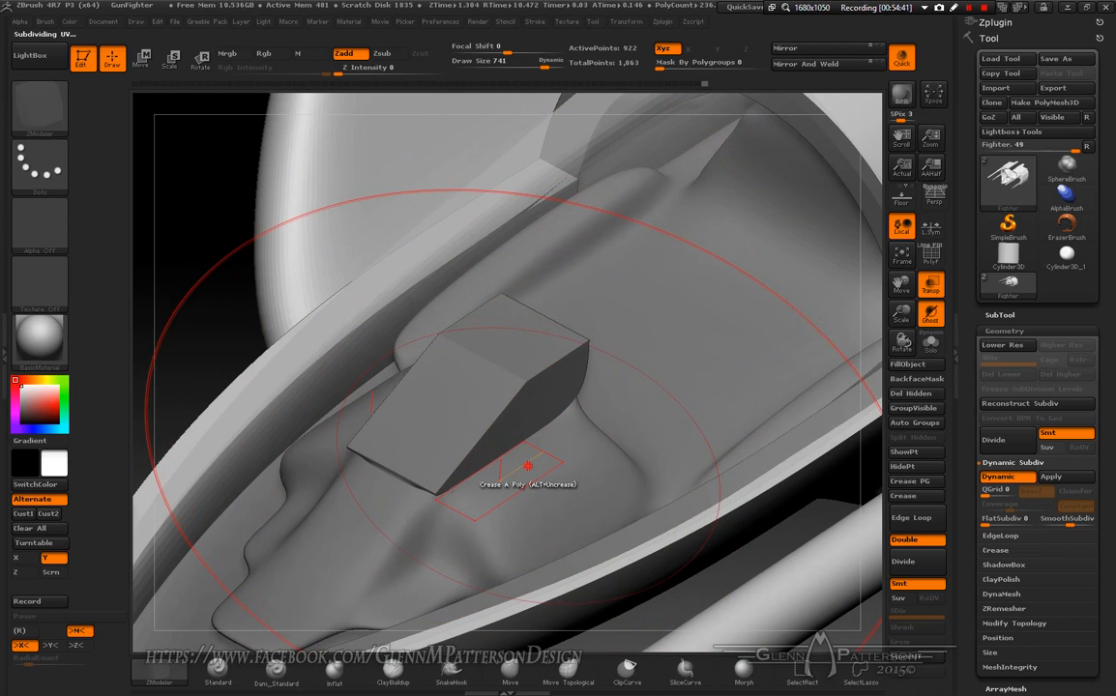
- Crease the ledge and shoulder polygons beside the raised cockpit block with Crease A Poly
left_click(529, 466)
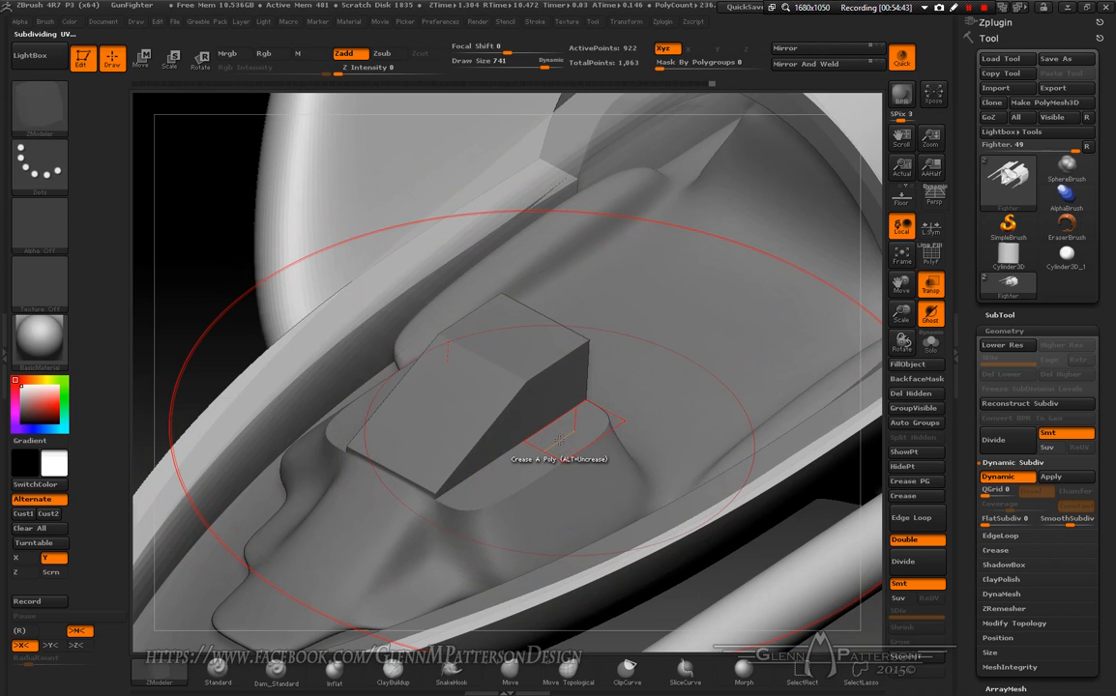
left_click(537, 504)
left_click_drag(544, 498, 467, 528)
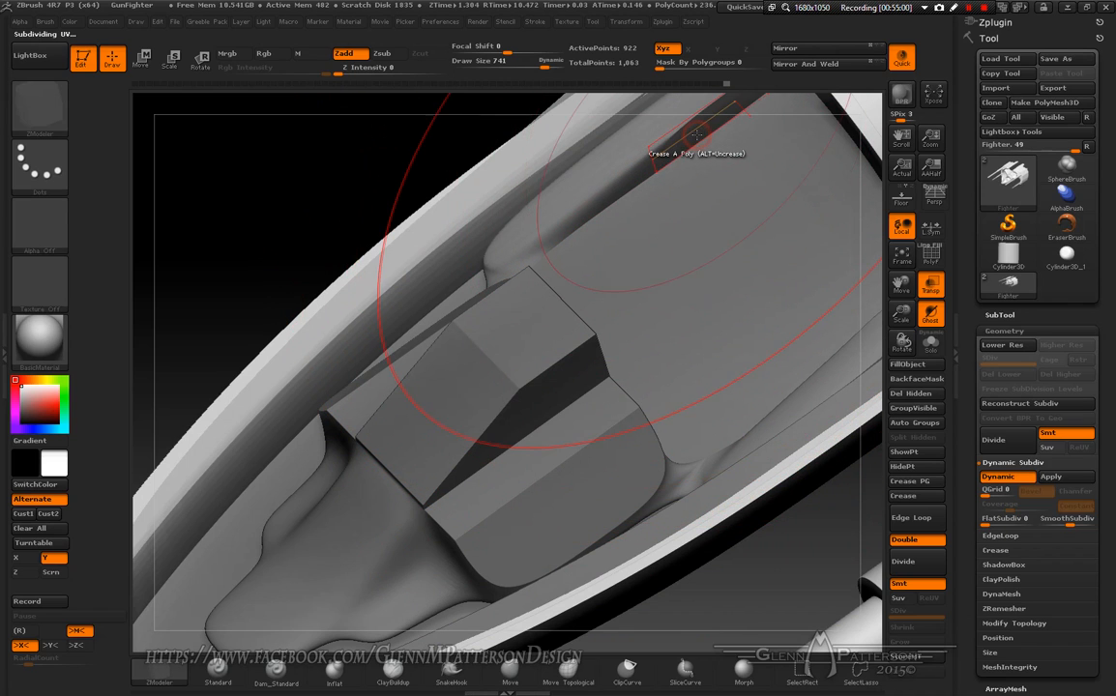
- Crease the center, tip and side polygons of the cockpit form ahead of the raised block, toward the nose
right_click_drag(705, 239, 541, 319)
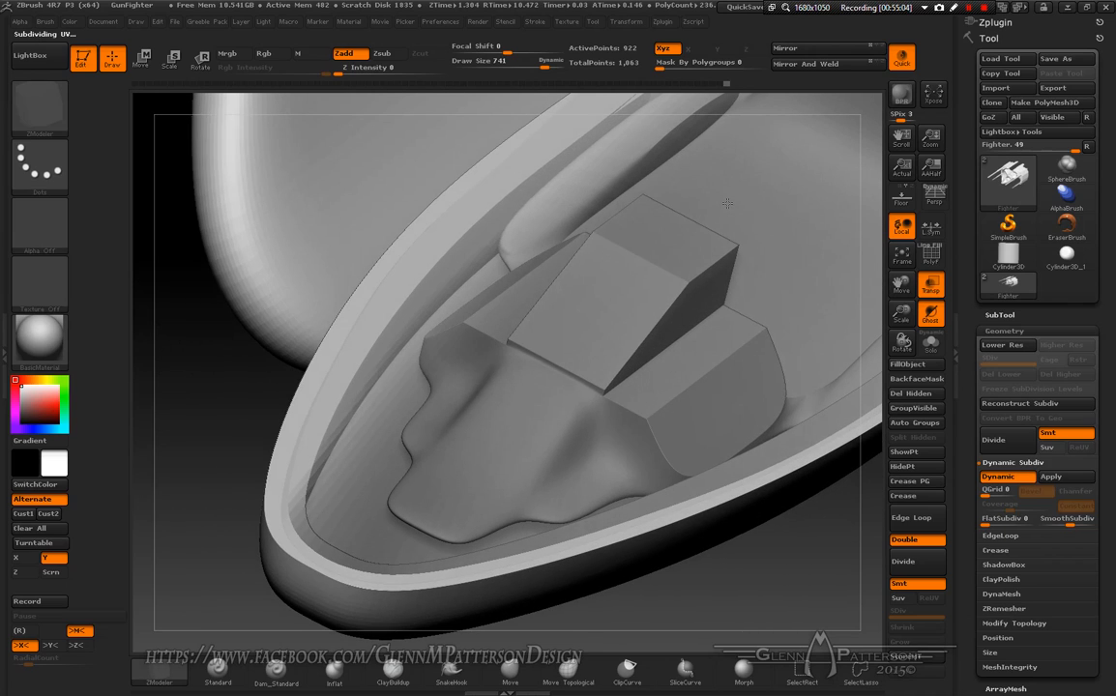
left_click(488, 432)
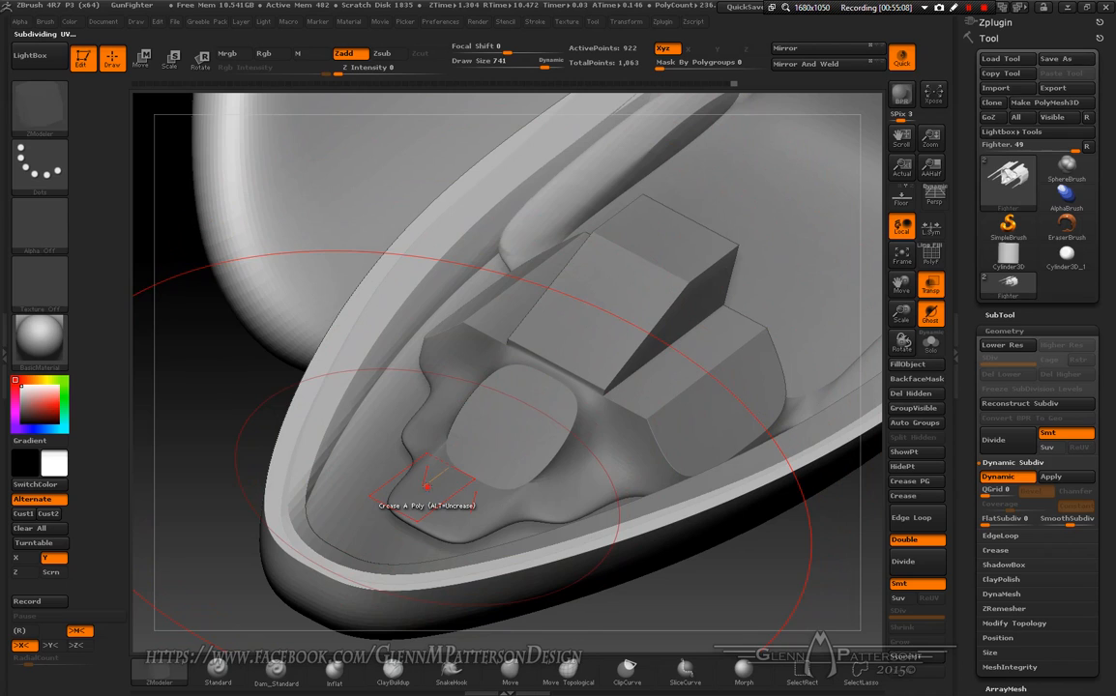
left_click(392, 436)
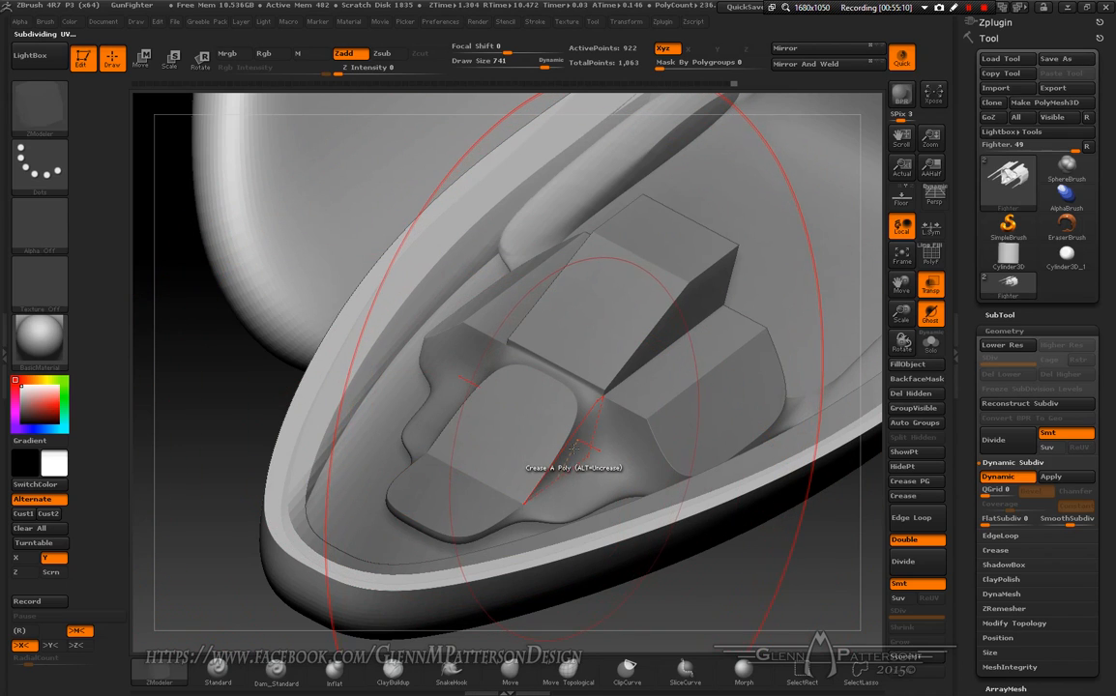
left_click(572, 447)
left_click(475, 365)
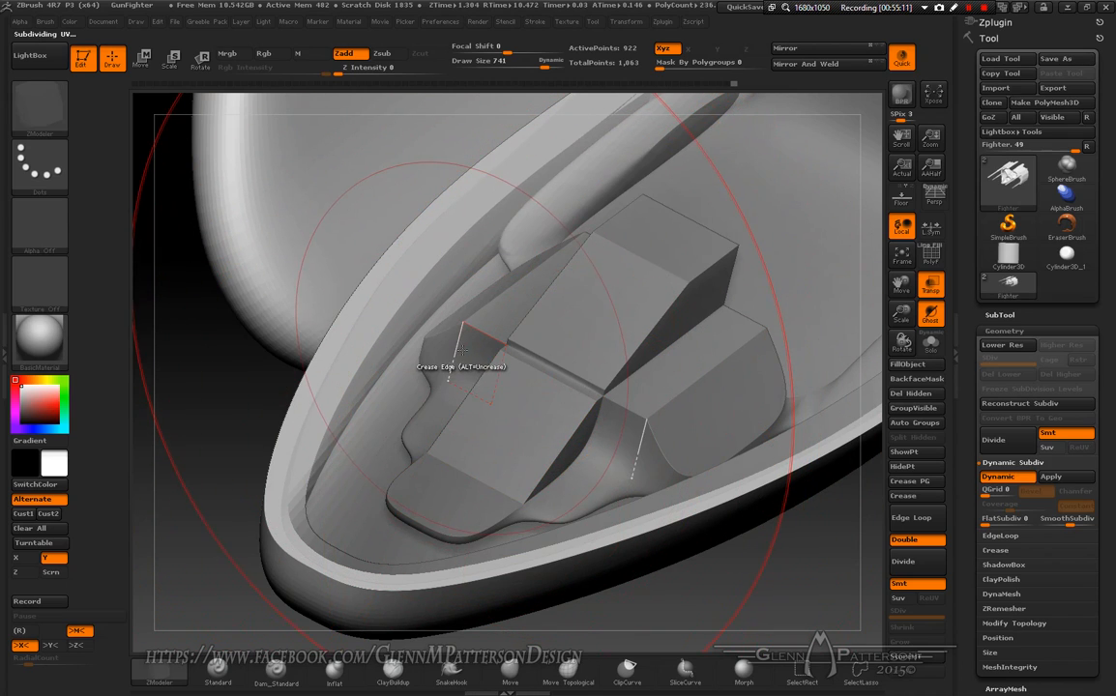
left_click(448, 401)
right_click_drag(465, 396, 541, 373)
left_click_drag(901, 315, 899, 157)
mouse_move(625, 508)
right_mouse_down()
mouse_move(584, 487)
mouse_move(655, 505)
mouse_move(619, 517)
right_mouse_up()
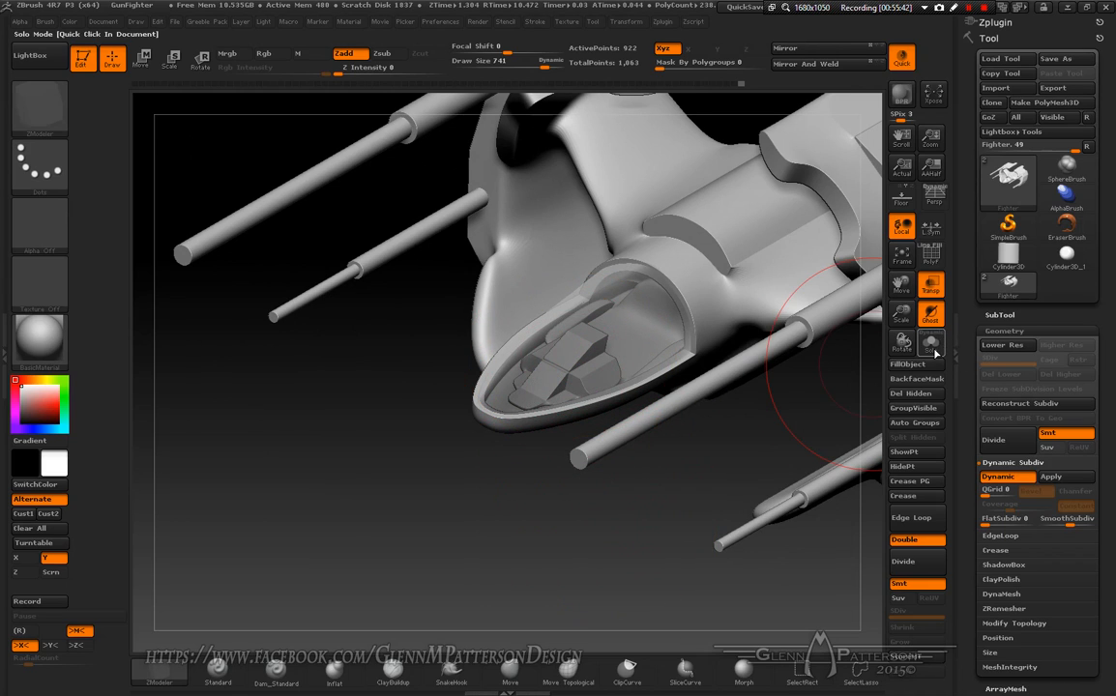
- Examine the existing Fighter.ZTL in the save dialog by listing the Downloads folder in Details view, leaving without saving
left_click(1053, 58)
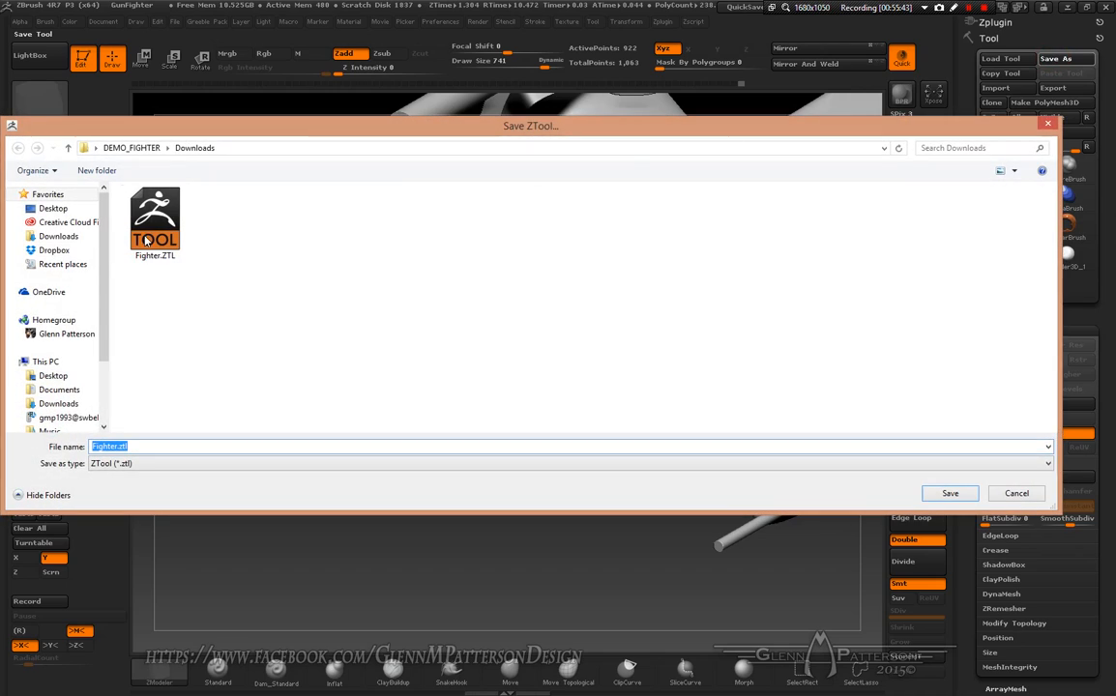
left_click(154, 237)
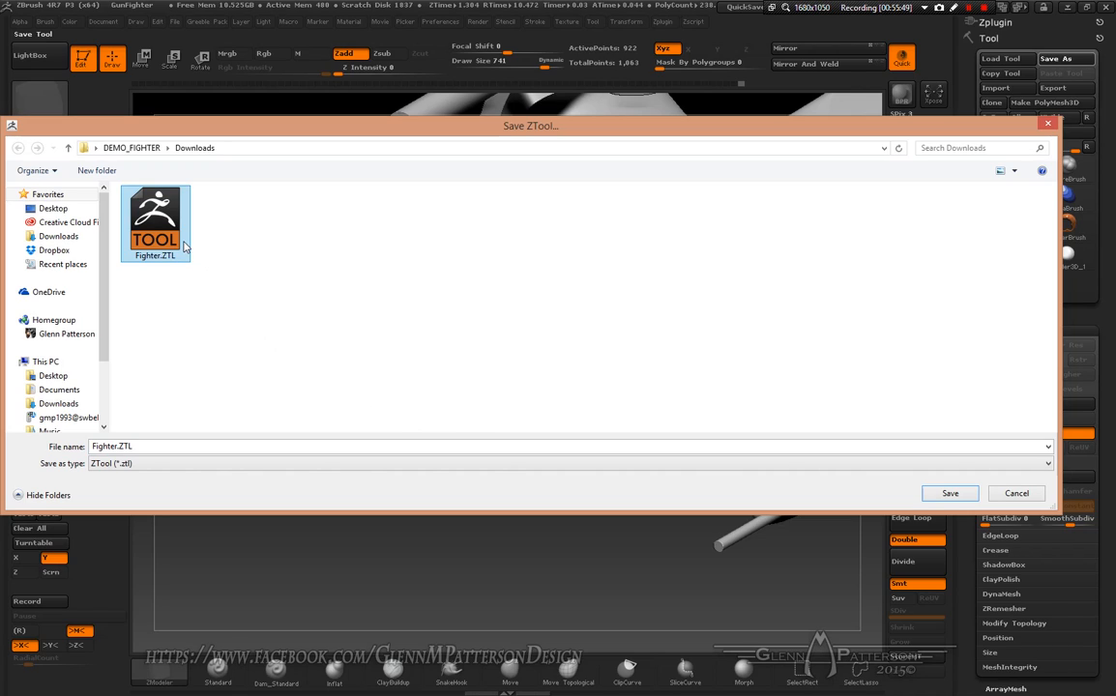
right_click(341, 235)
mouse_move(319, 245)
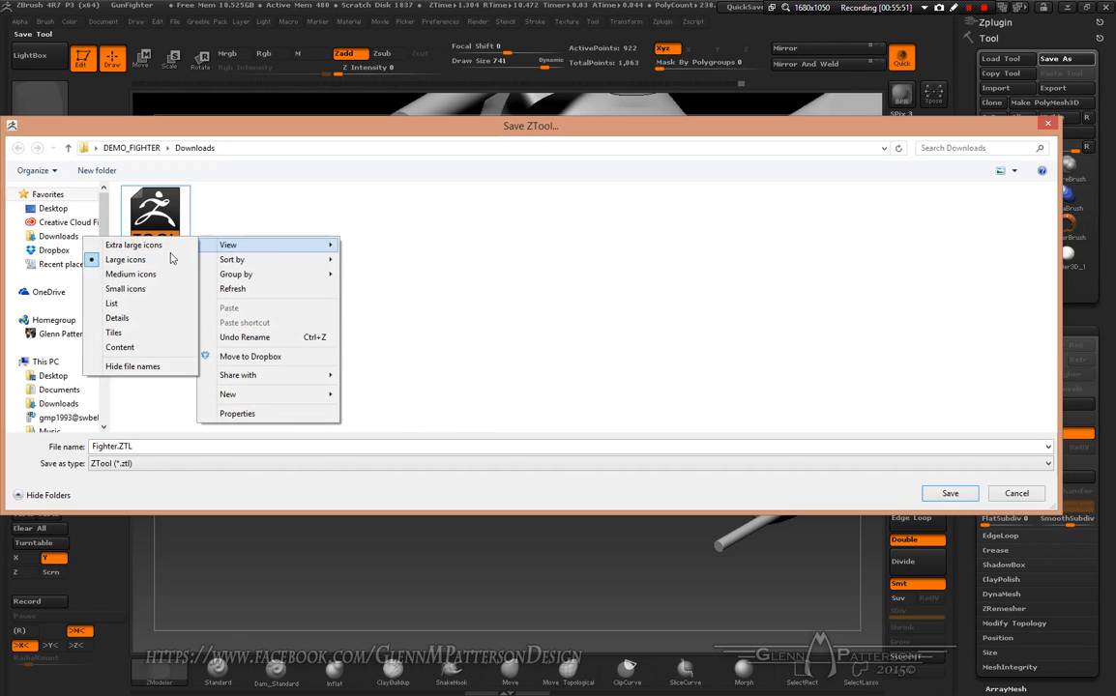
left_click(126, 317)
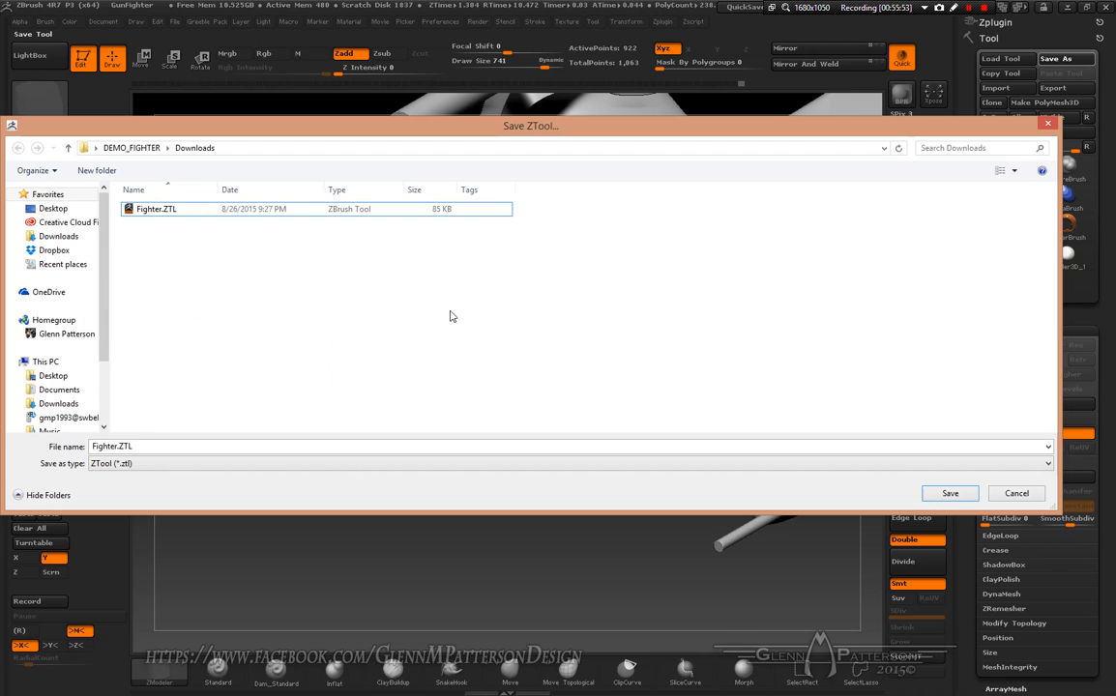
left_click(437, 212)
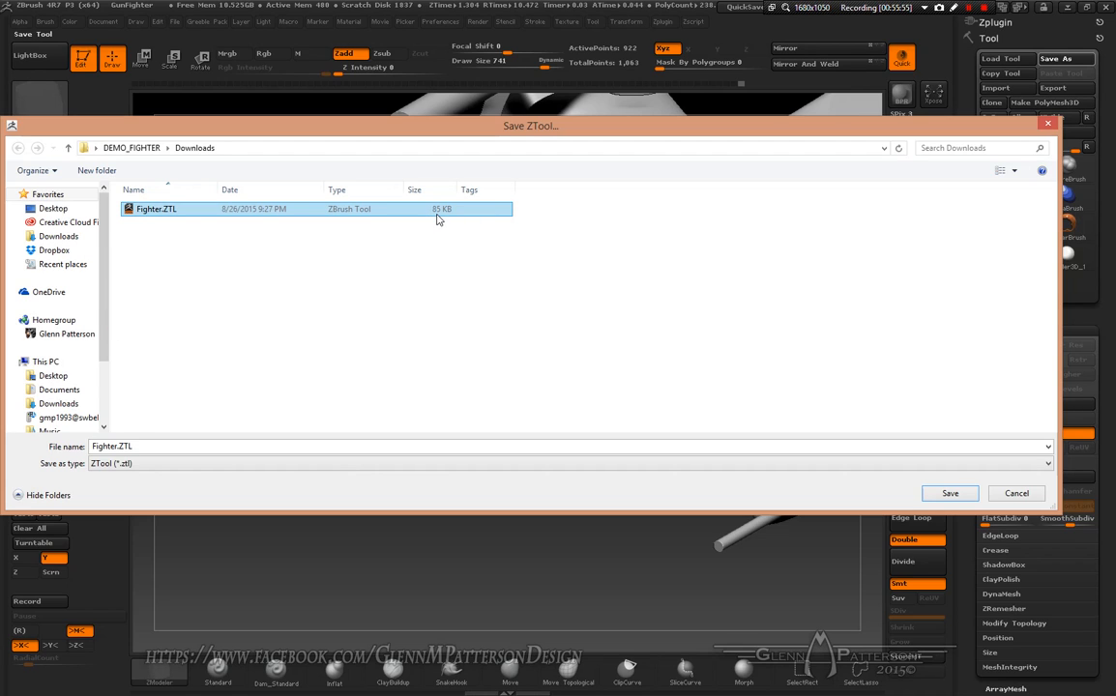
left_click(759, 353)
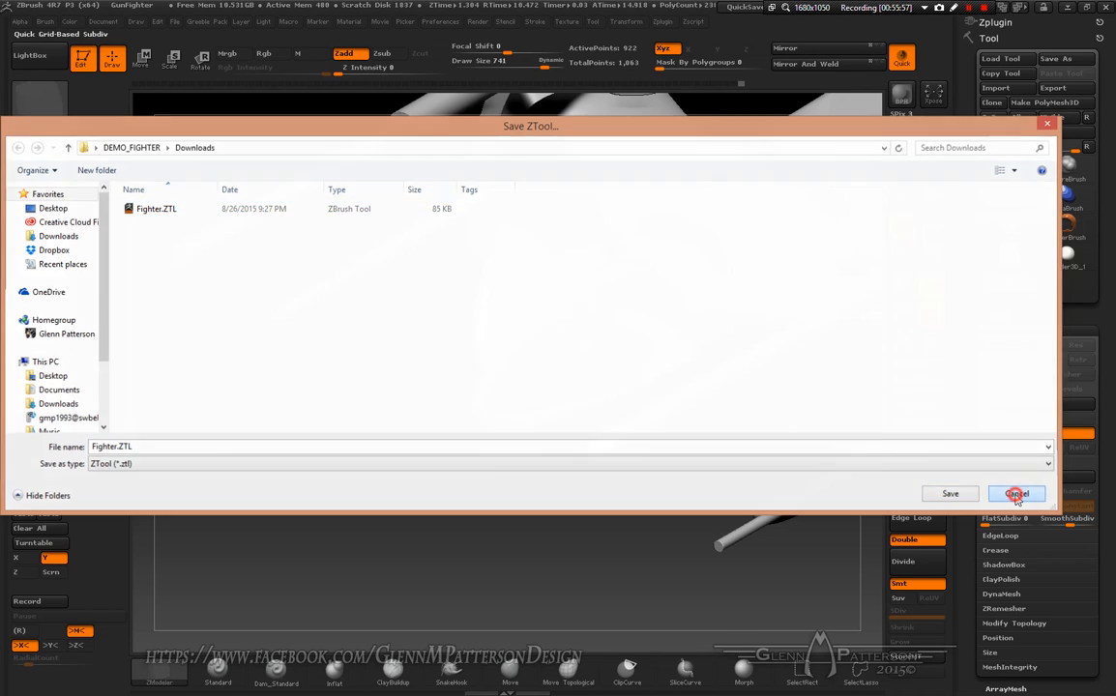
left_click(1016, 494)
mouse_move(410, 514)
left_mouse_down()
mouse_move(523, 541)
mouse_move(658, 503)
mouse_move(410, 513)
left_mouse_up()
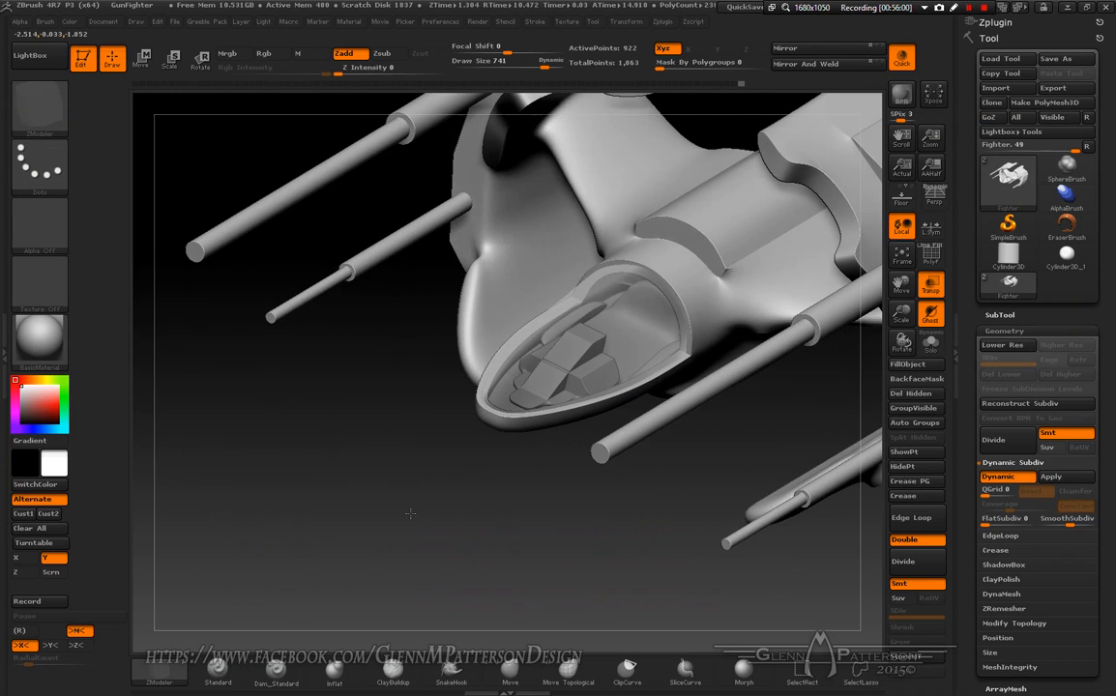
- Save the tool again as Fighter.ztl in the DEMO_FIGHTER Downloads folder, overwriting the existing file
left_click(1069, 64)
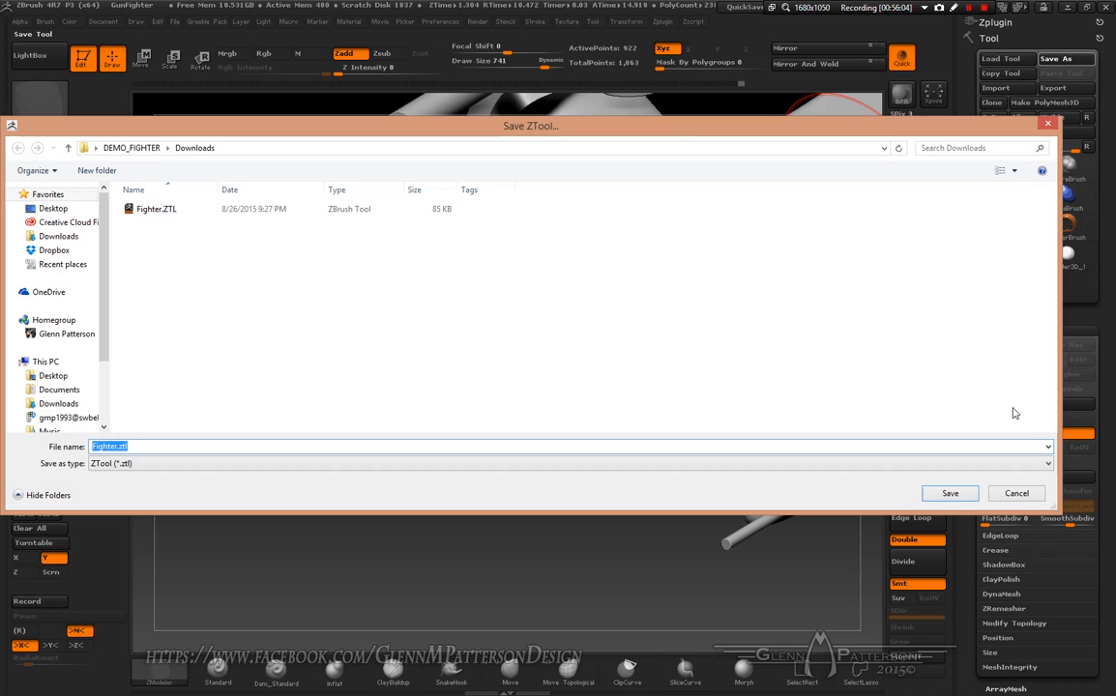
left_click(950, 495)
left_click(598, 345)
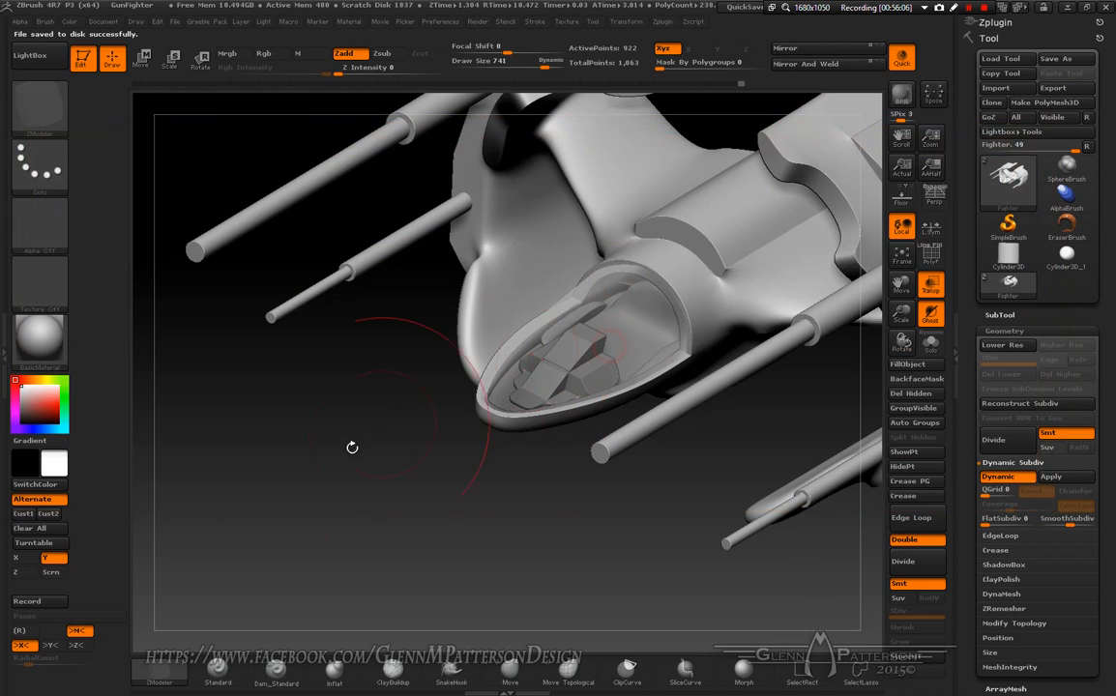
- Create UVs for the fighter with GUVTiles, using a UV map size of 4096 and a map border of 1
left_click(901, 257)
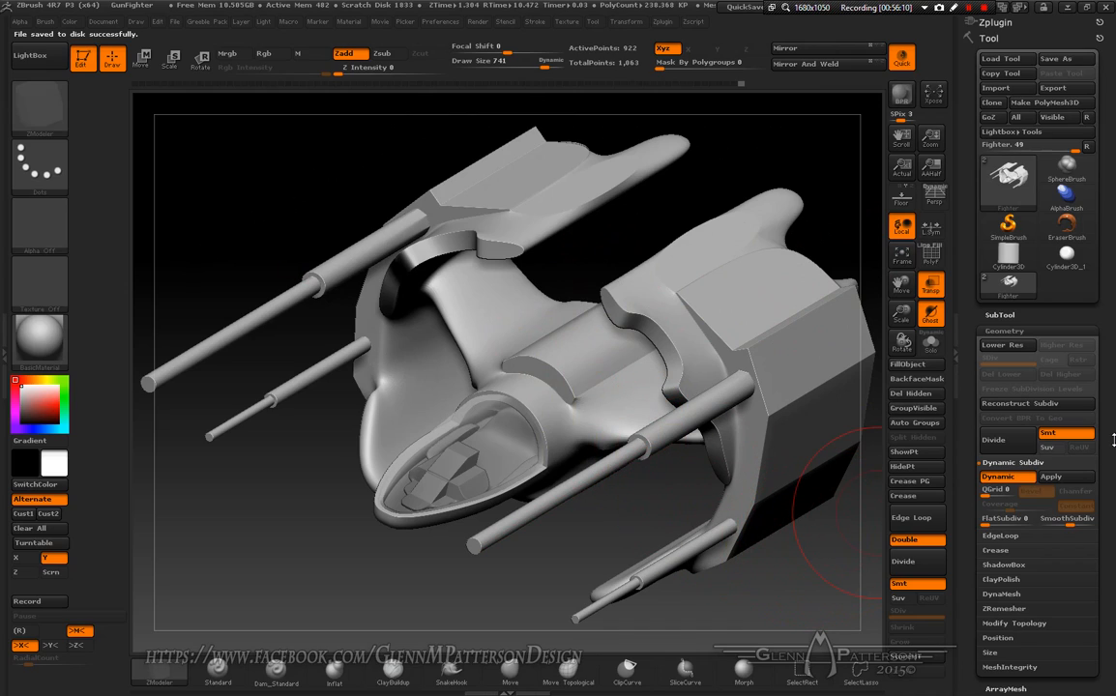
scroll(1113, 440, "down", 5)
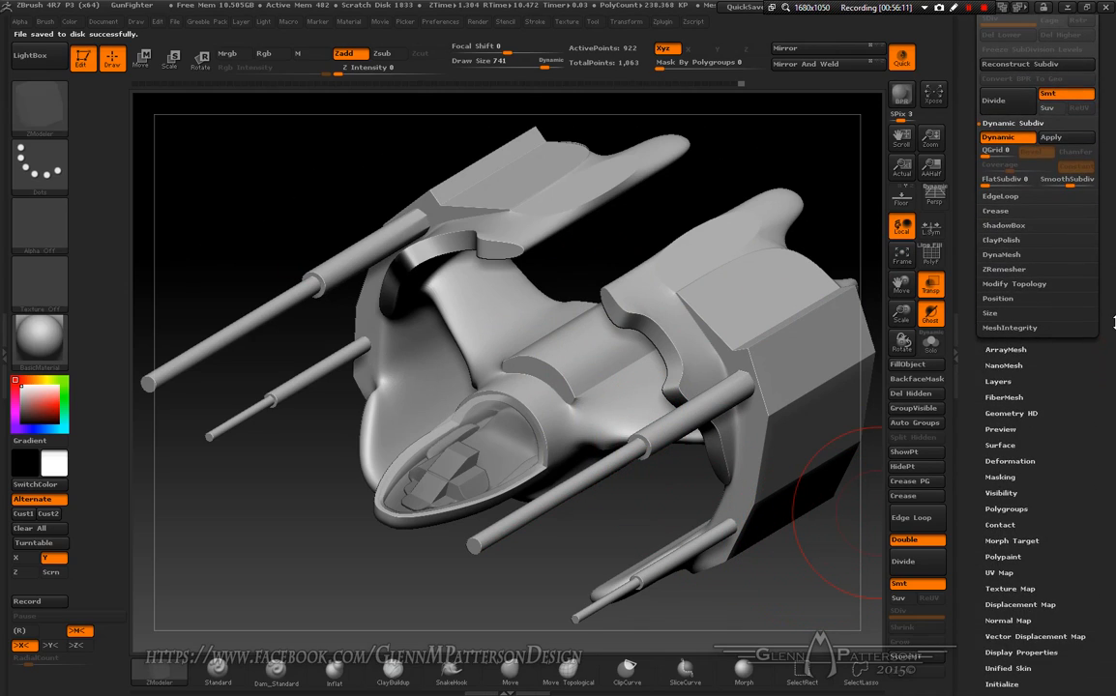
left_click_drag(1113, 324, 1111, 344)
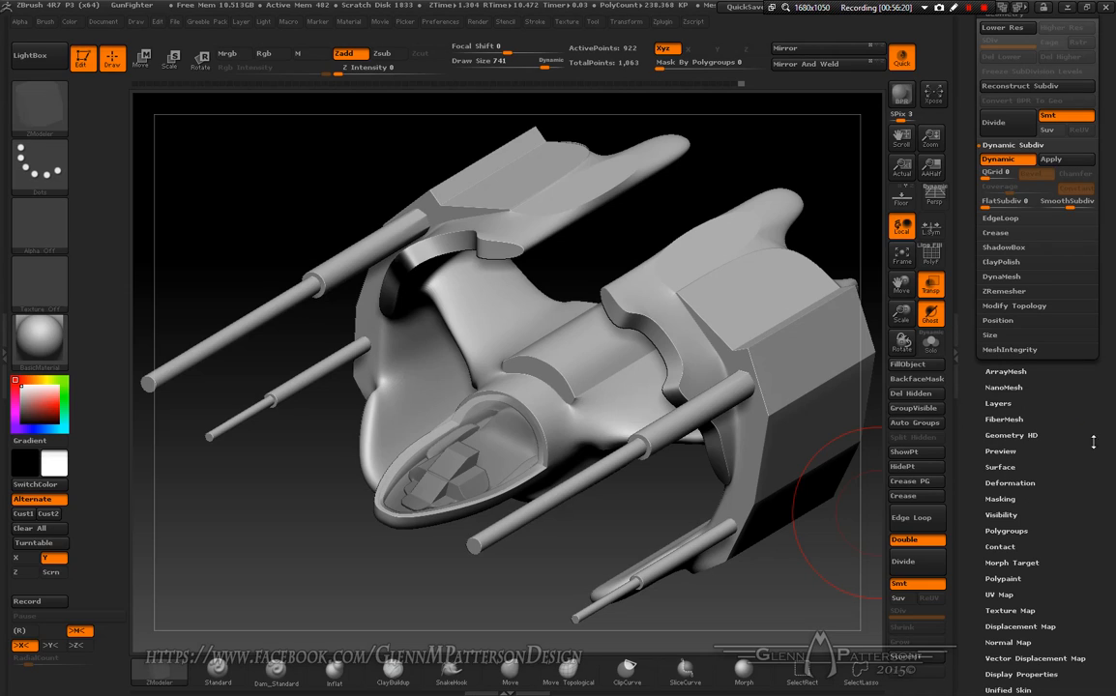
left_click(1000, 593)
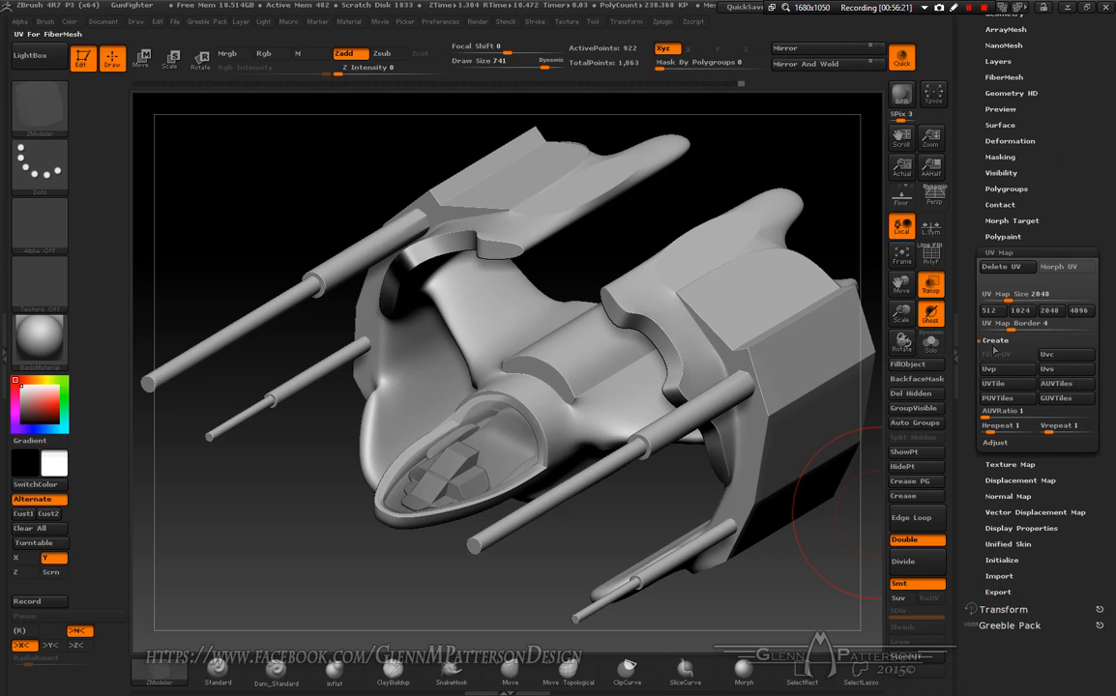
left_click(1080, 311)
left_click_drag(1009, 330, 989, 330)
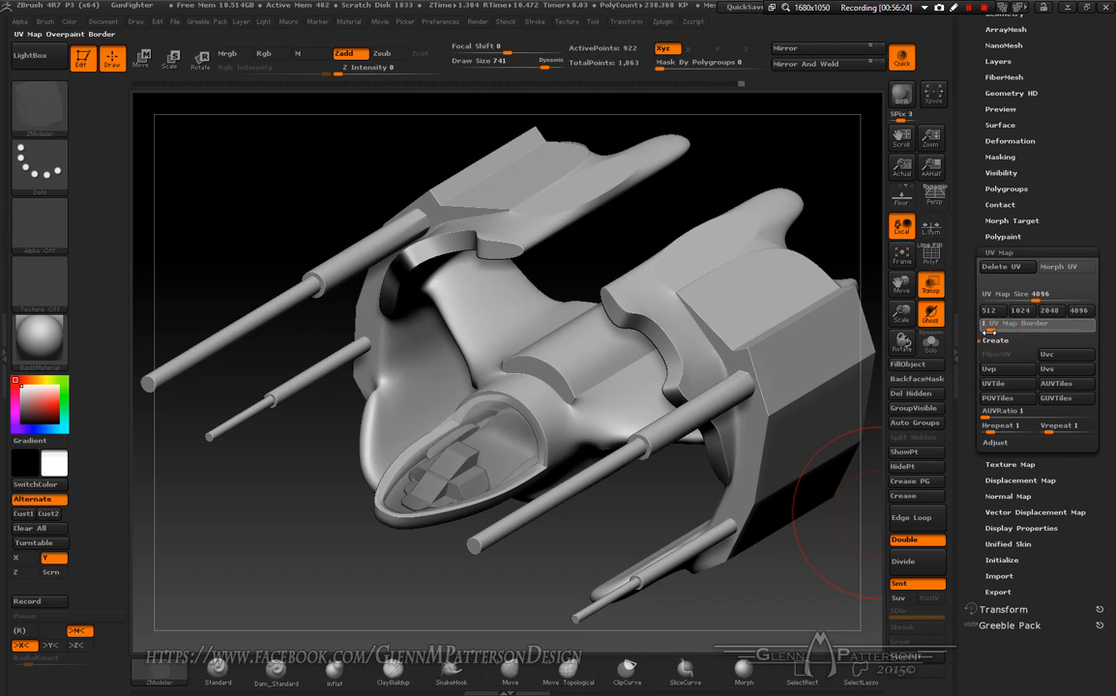
left_click(1055, 399)
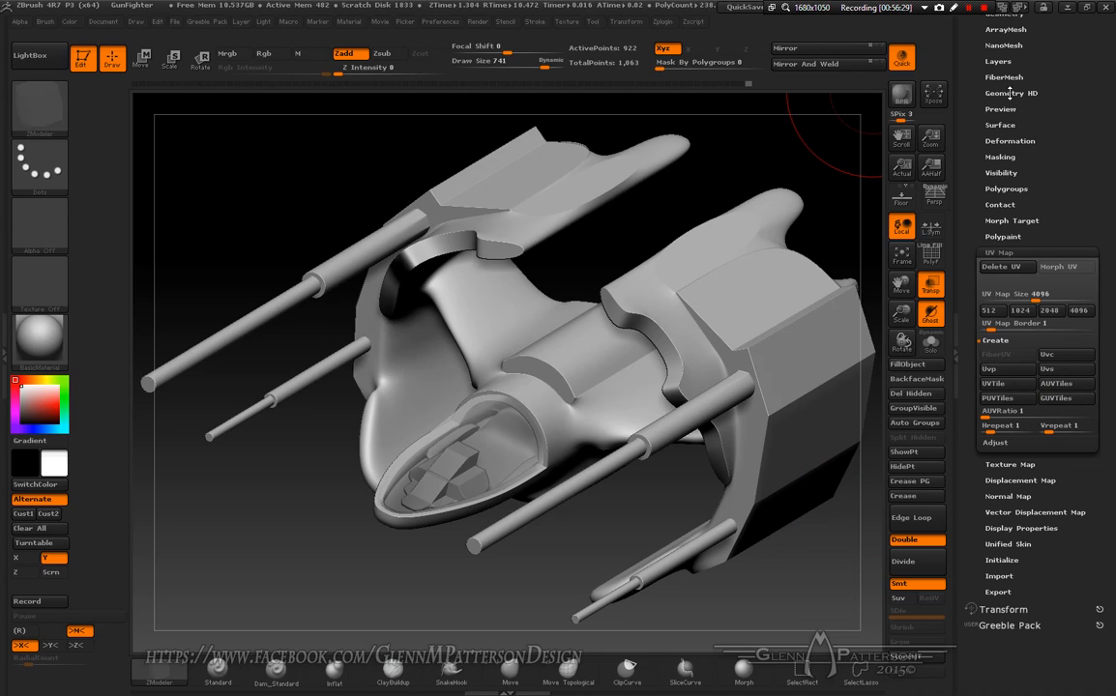
- Apply Mirror And Weld to the fighter mesh to make its topology symmetrical
left_click_drag(1061, 112, 1068, 208)
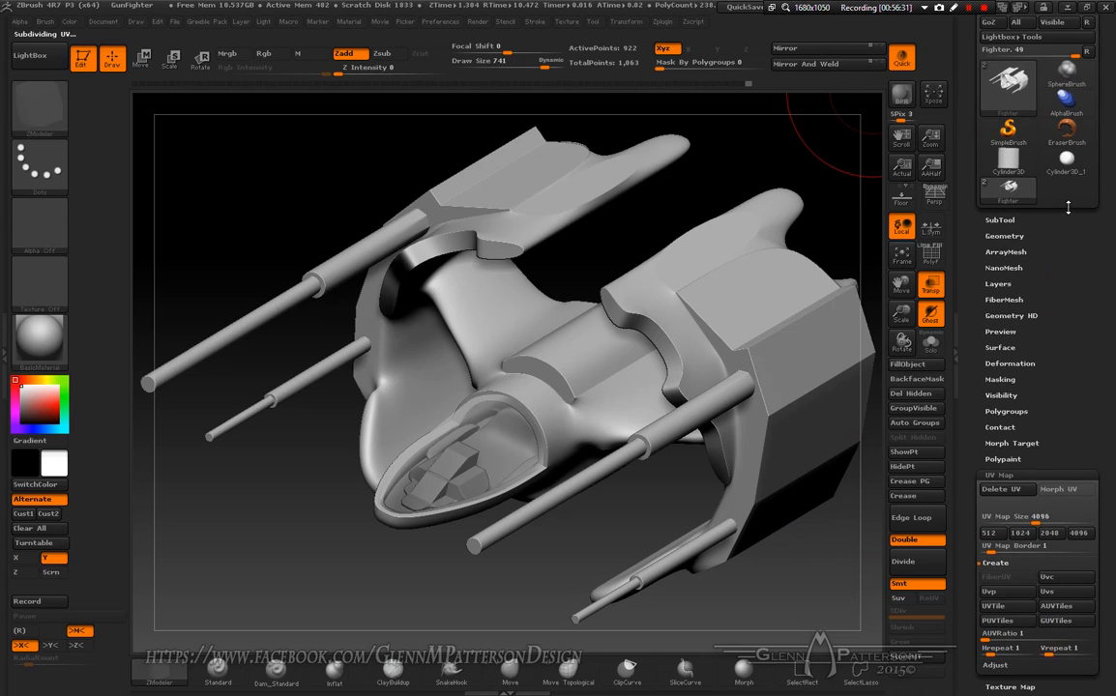
left_click(1006, 236)
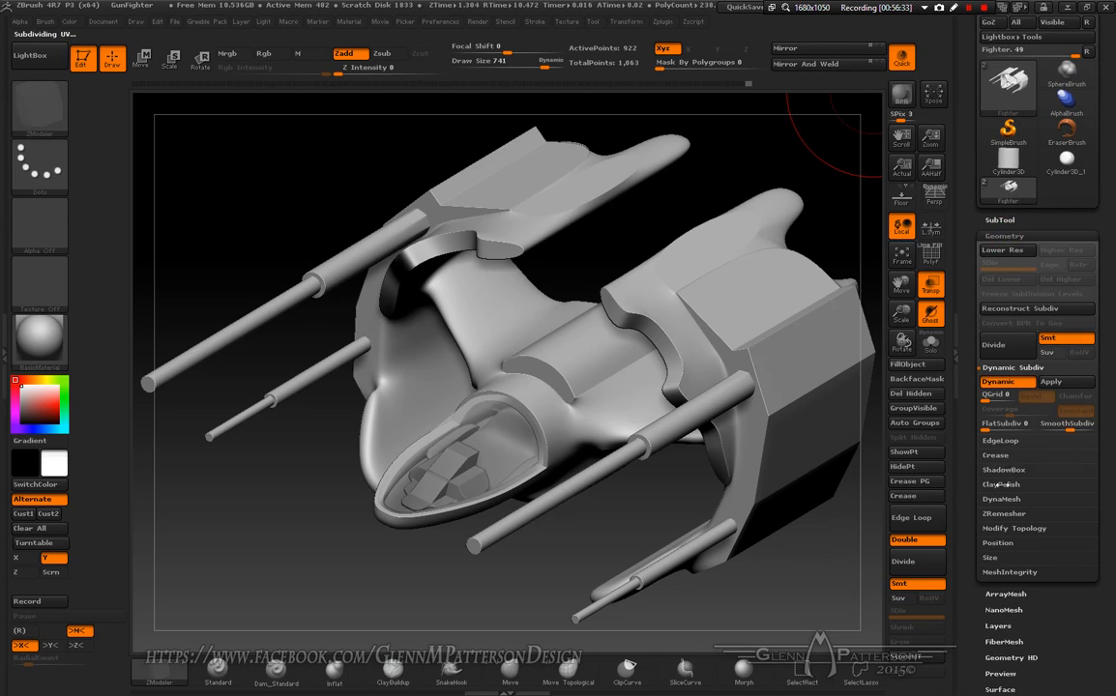
left_click(1015, 528)
left_click(1010, 514)
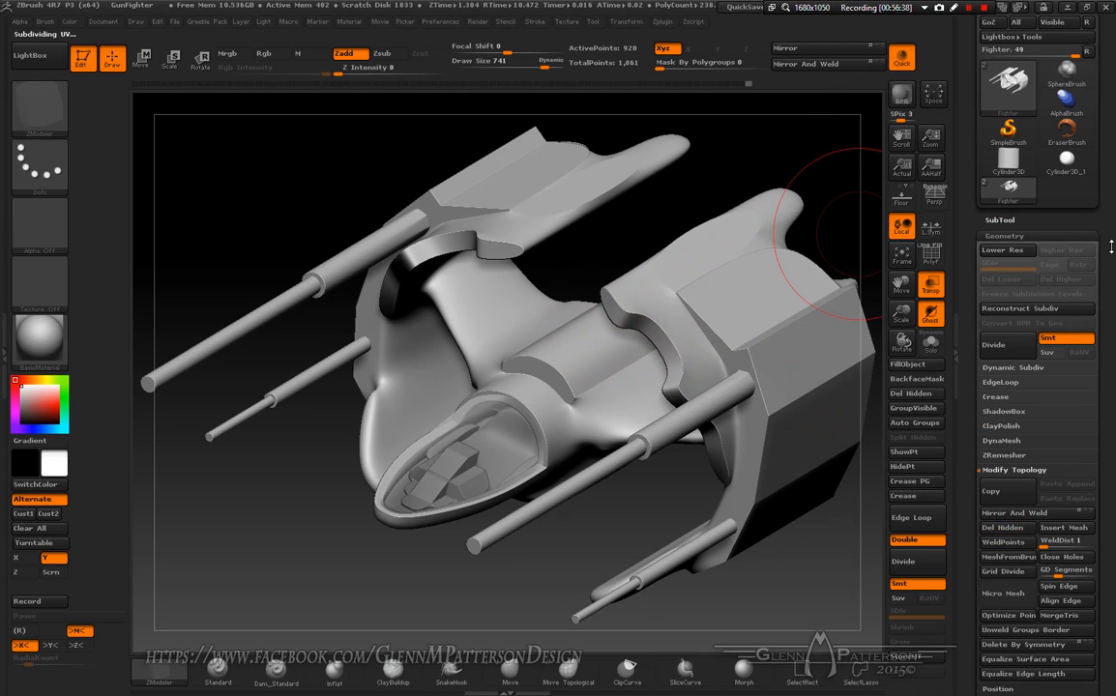
left_click(1006, 236)
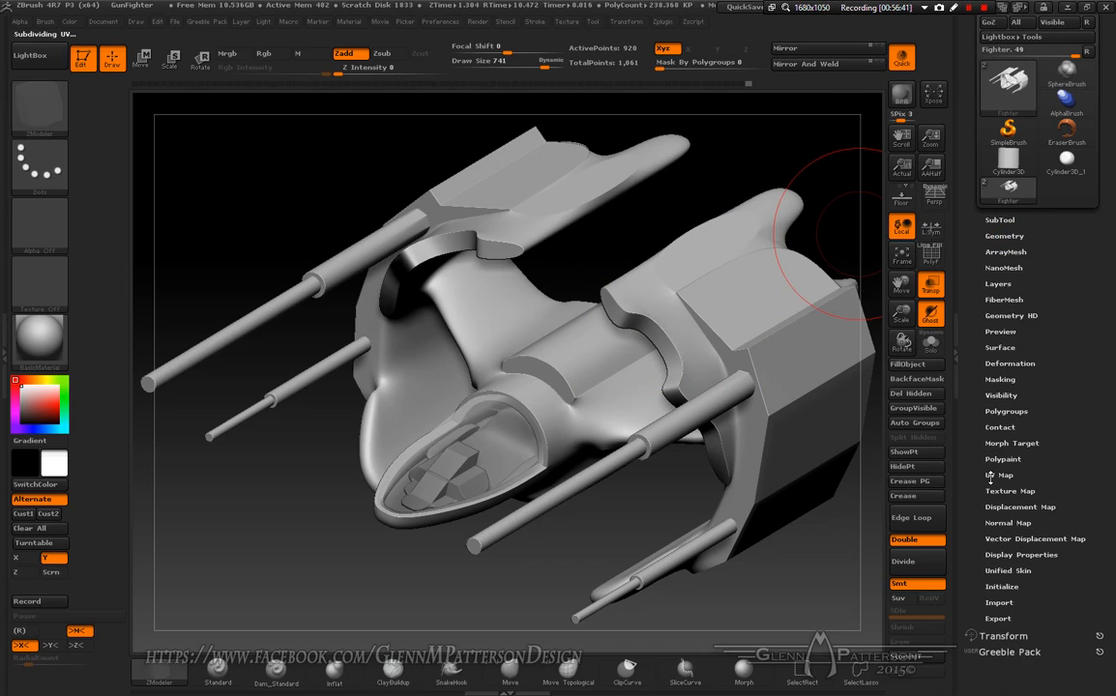
- Add surface noise to the fighter in Uv mode, with GreebleSurface.tif as the noise alpha
left_click(1000, 347)
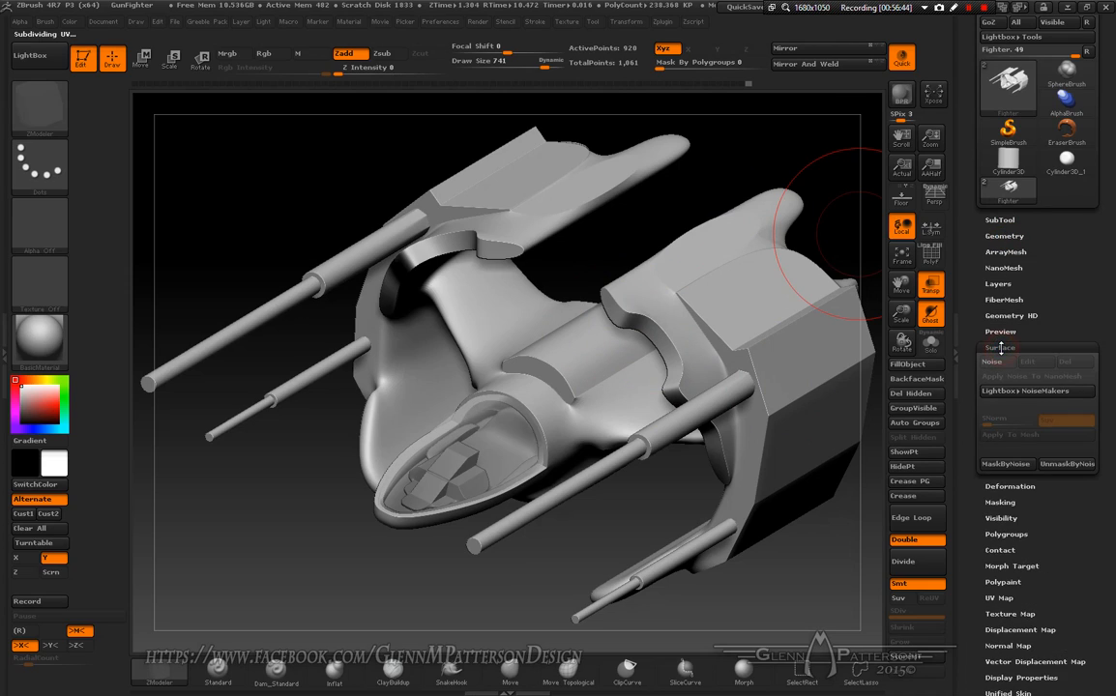
left_click(993, 361)
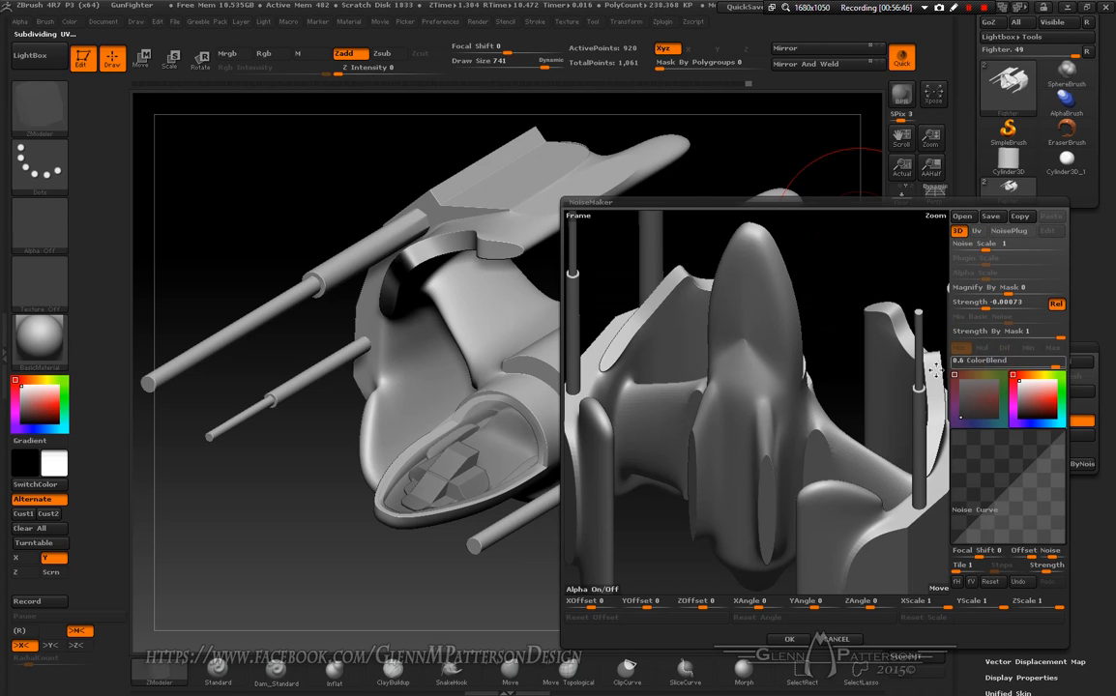
left_click_drag(849, 359, 832, 385)
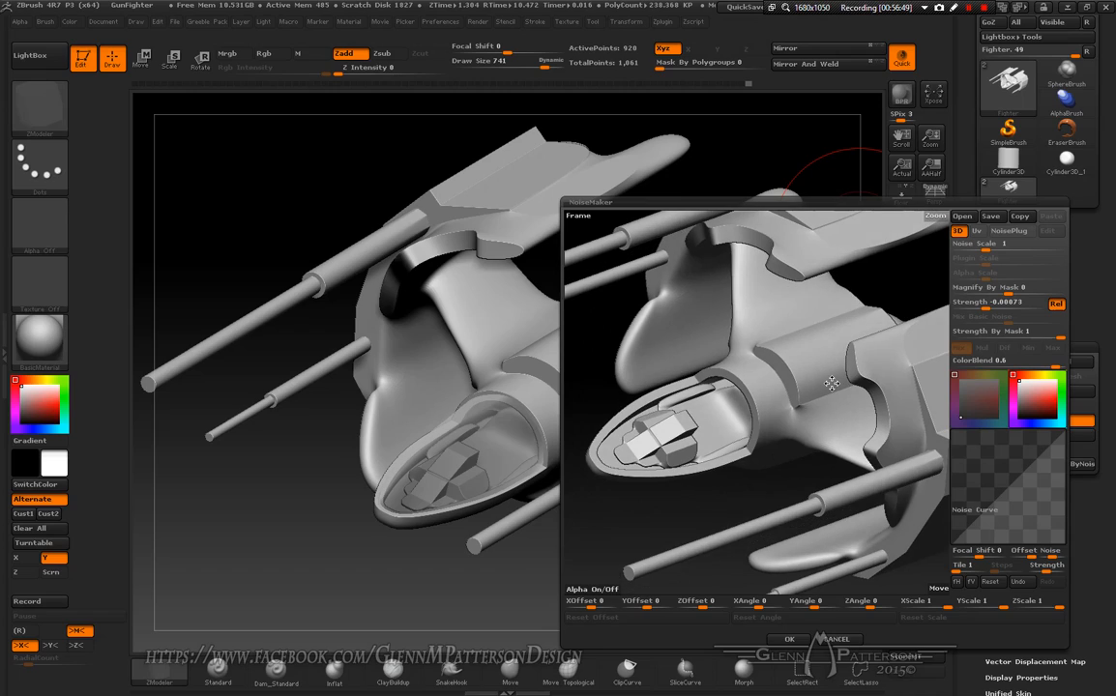
left_click(978, 232)
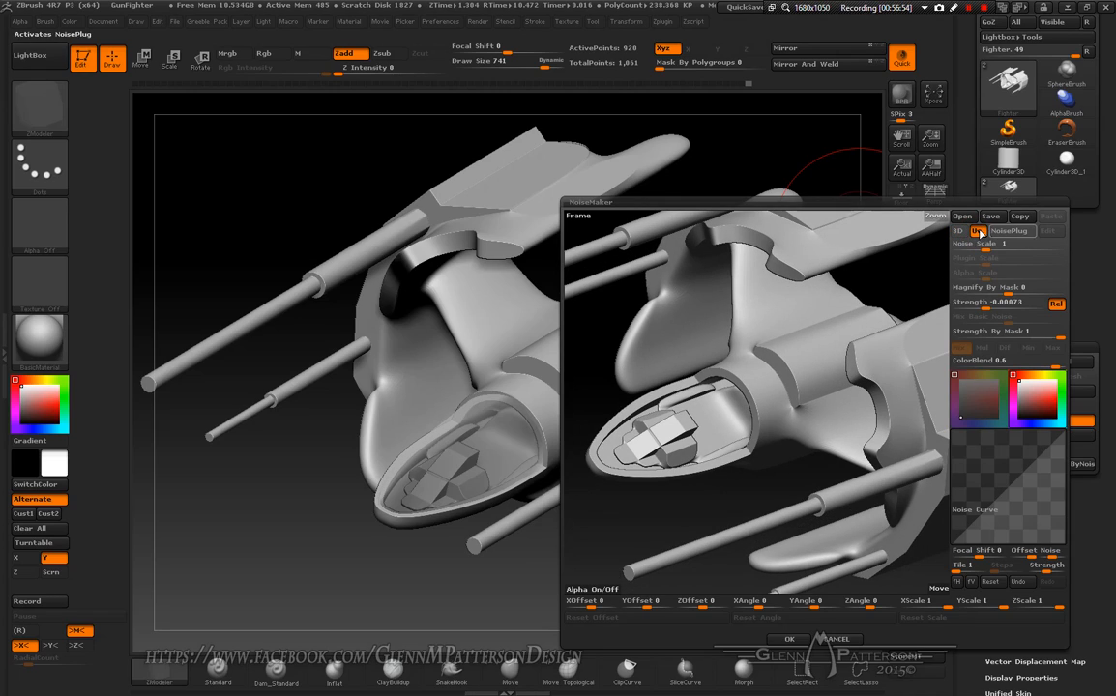
left_click(586, 590)
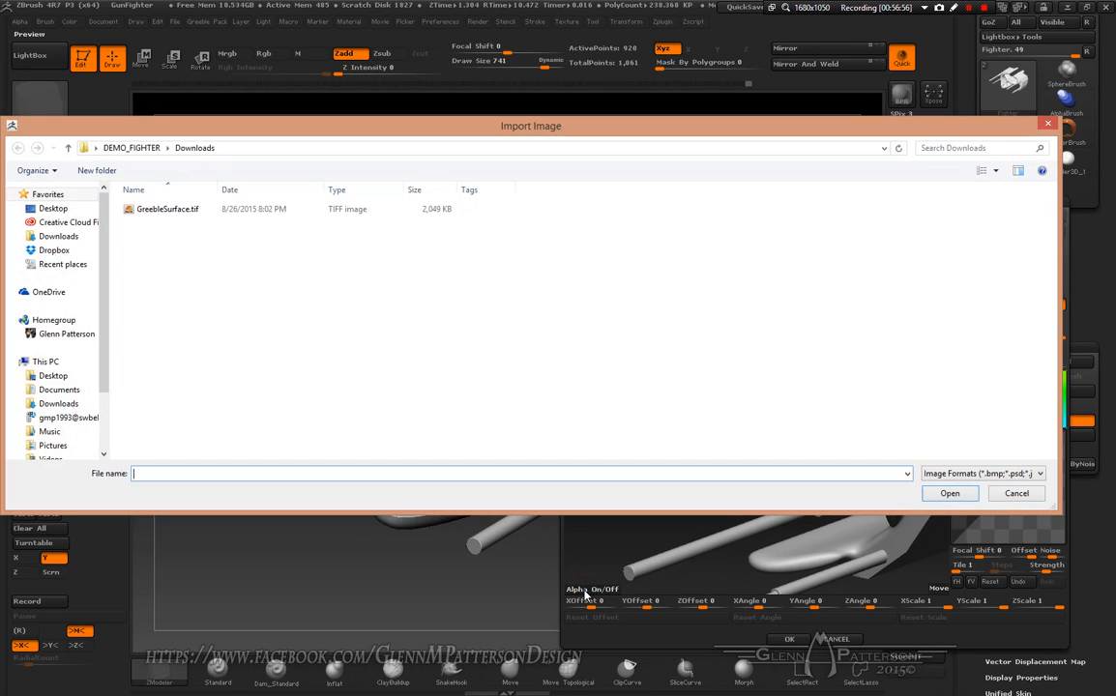
double_click(131, 211)
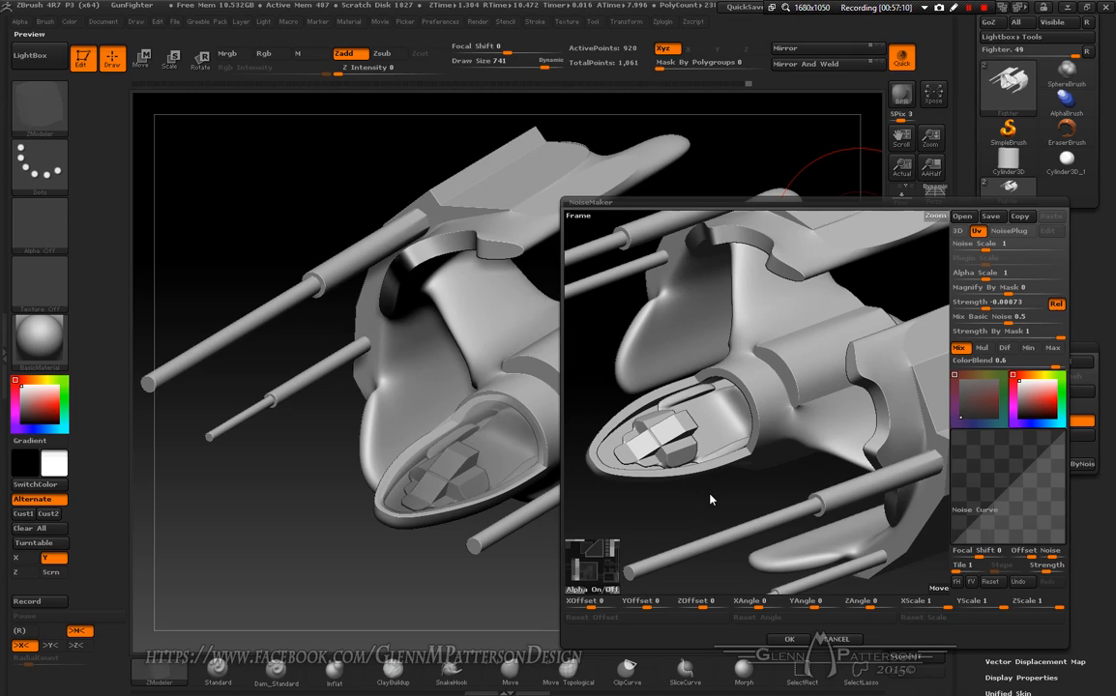
- Set the surface noise's Mix Basic Noise to 0 so only the imported alpha drives the noise
left_click(980, 302)
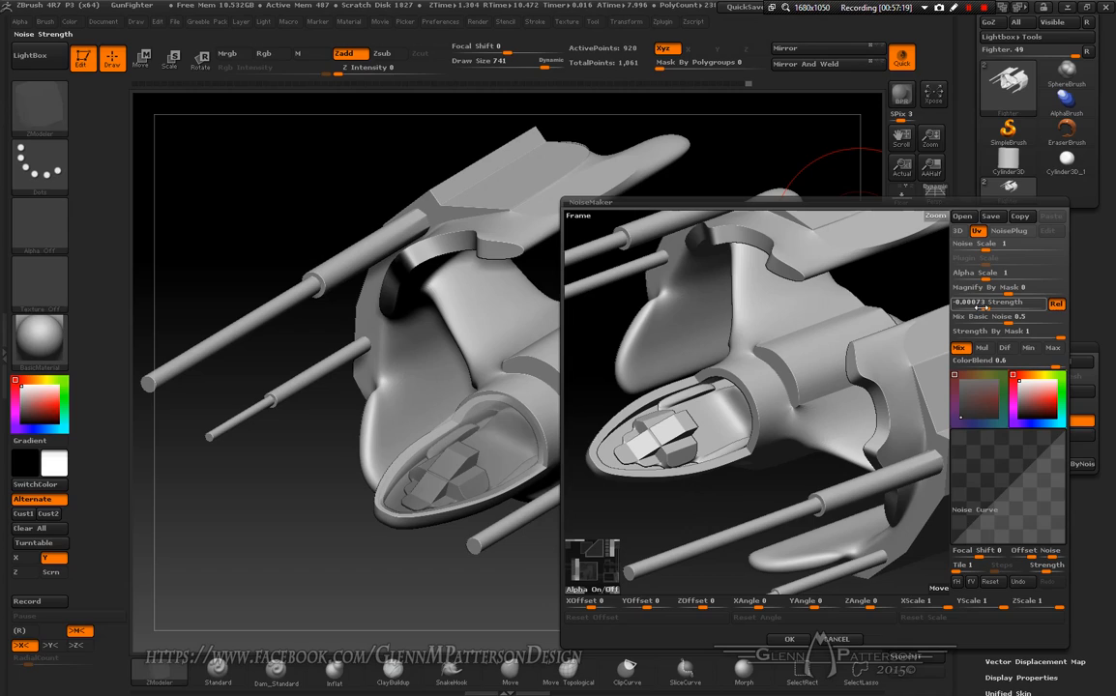
left_click(1009, 320)
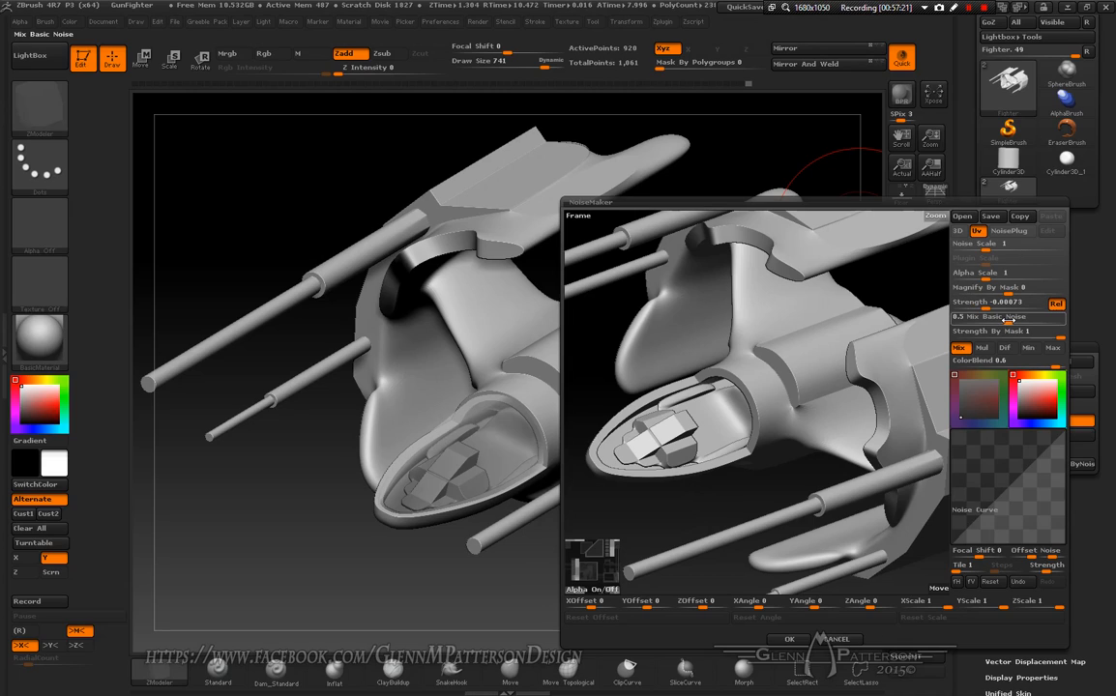
type("0")
left_click(1002, 331)
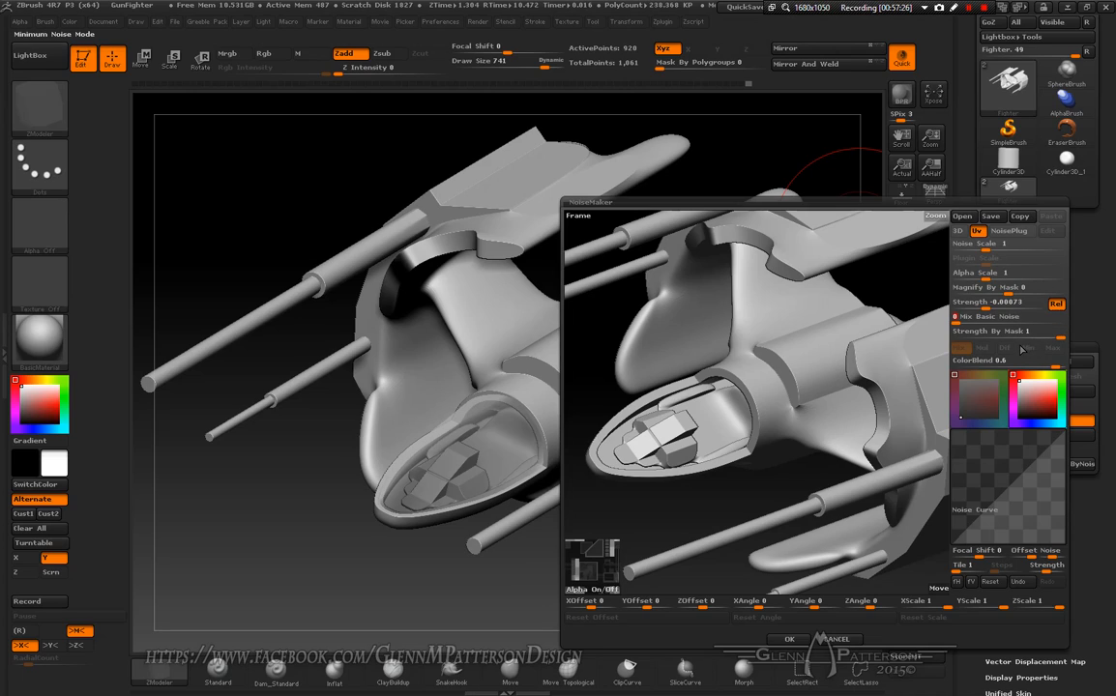
- Flip the noise curve horizontally and set the noise Offset to -0.01
left_click(957, 582)
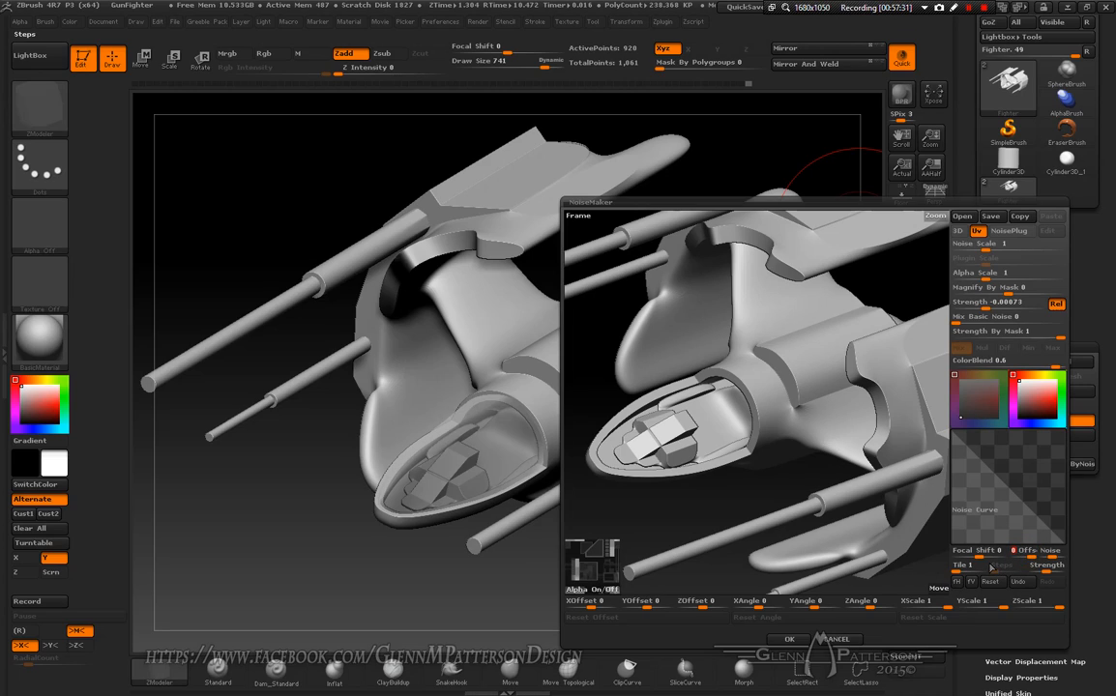
type("-.01")
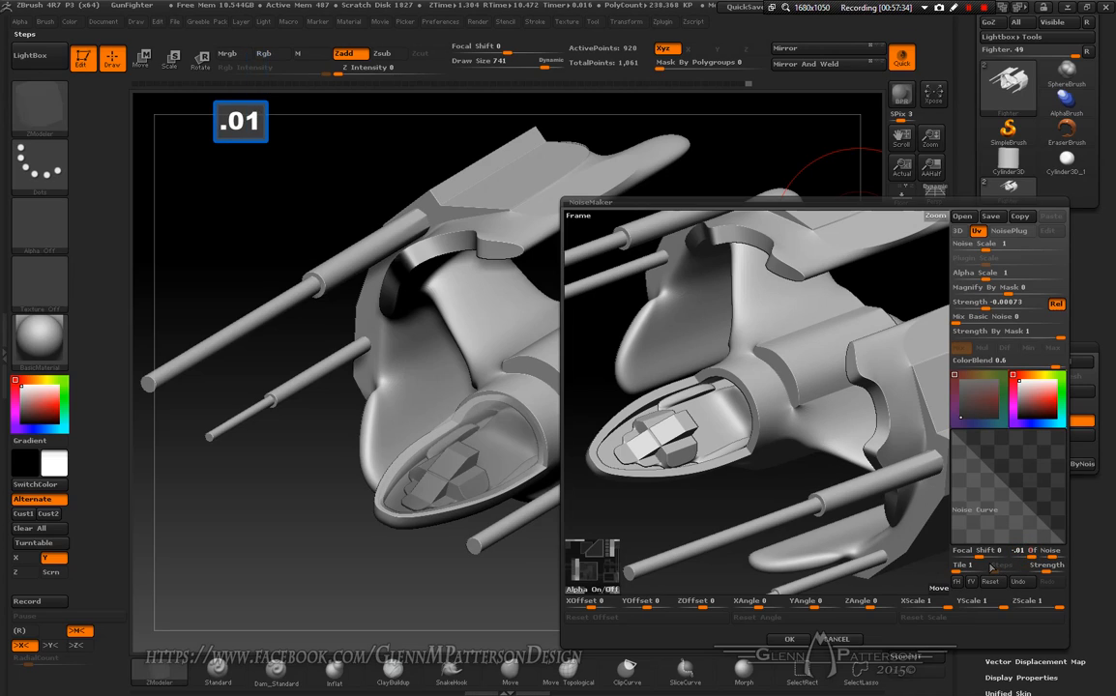
key("Return")
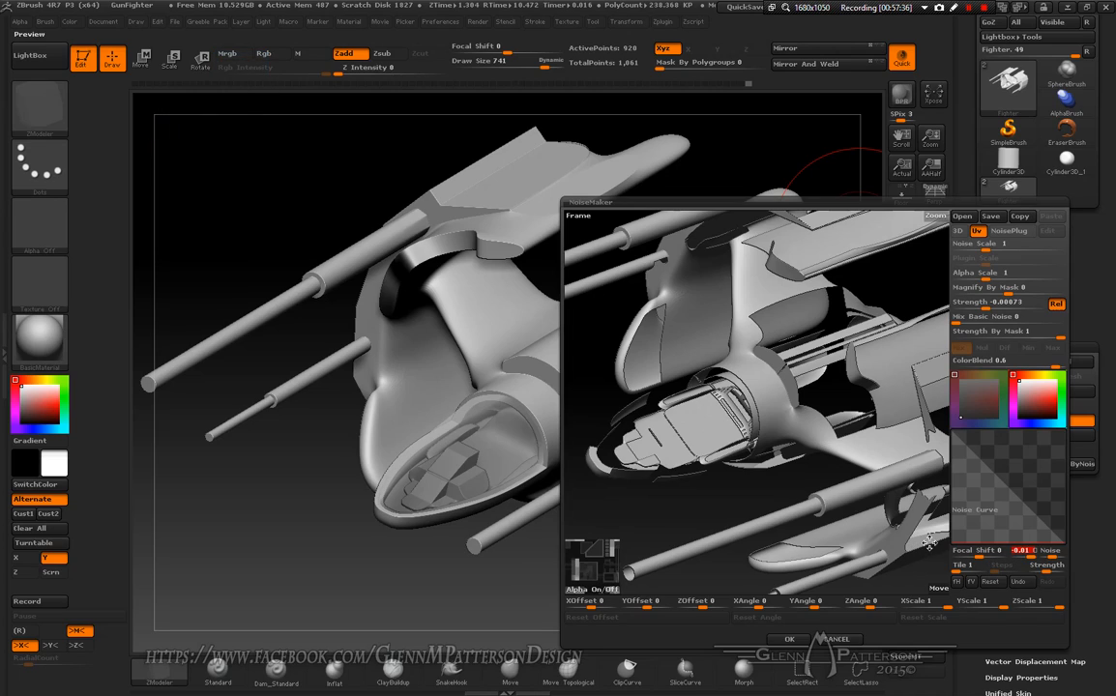
- Raise the noise Strength to 0.5 and reduce the Alpha Scale to about 0.2 for finer greeble panels
left_click_drag(986, 304, 1061, 303)
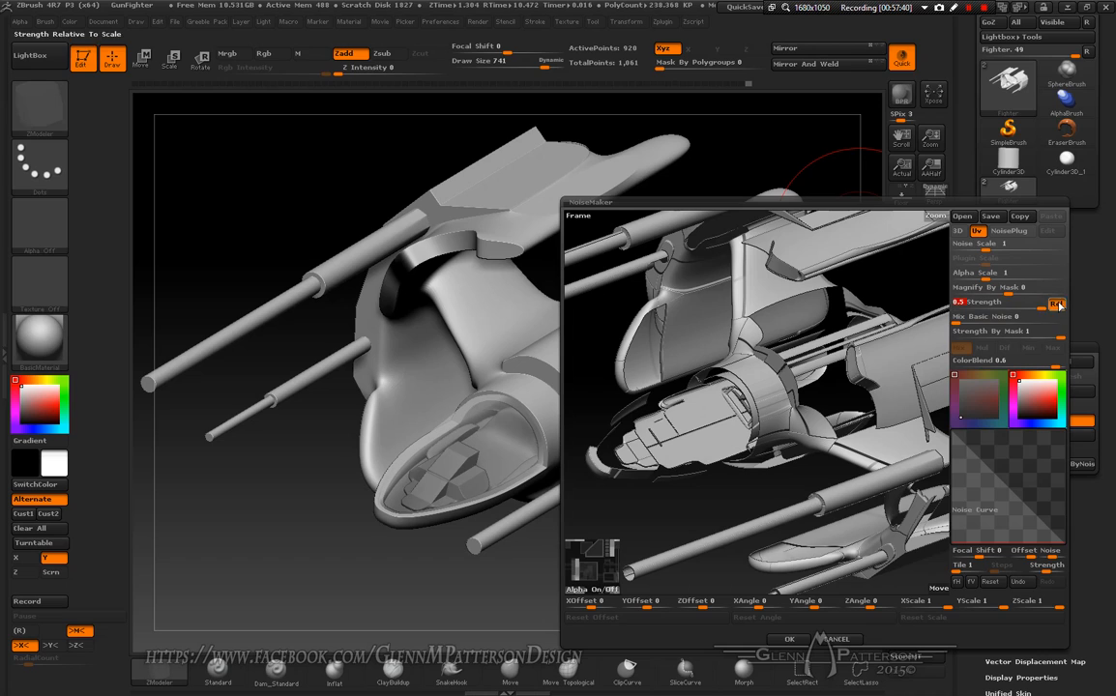
mouse_move(705, 520)
left_mouse_down()
mouse_move(699, 499)
mouse_move(769, 527)
mouse_move(711, 506)
left_mouse_up()
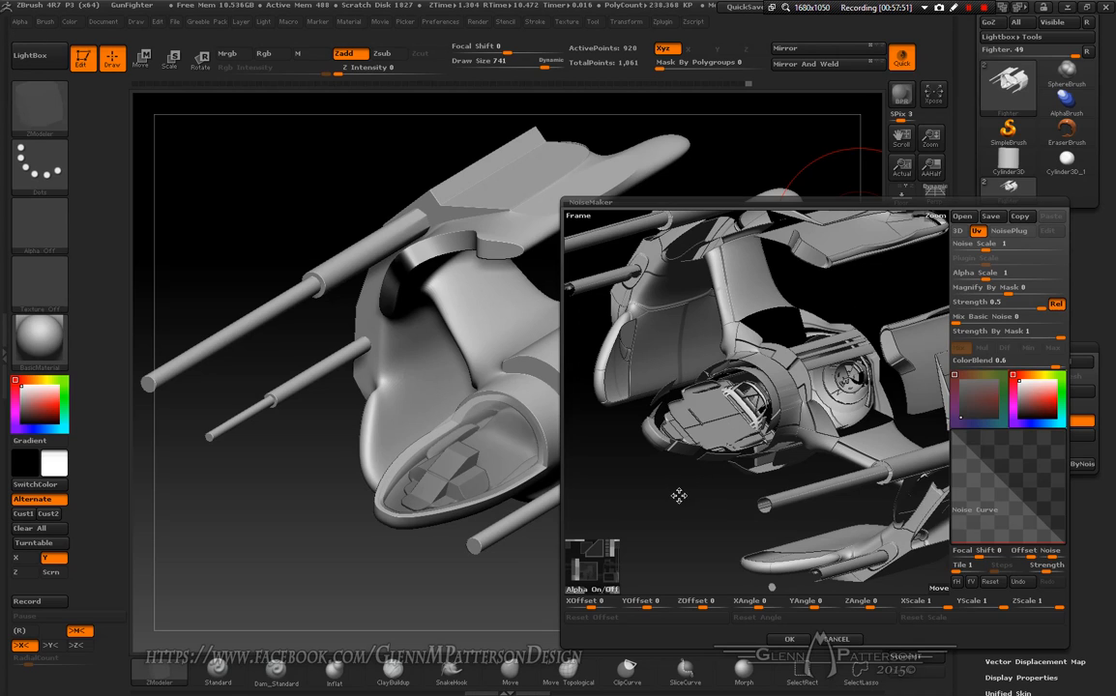
left_click_drag(675, 498, 767, 387)
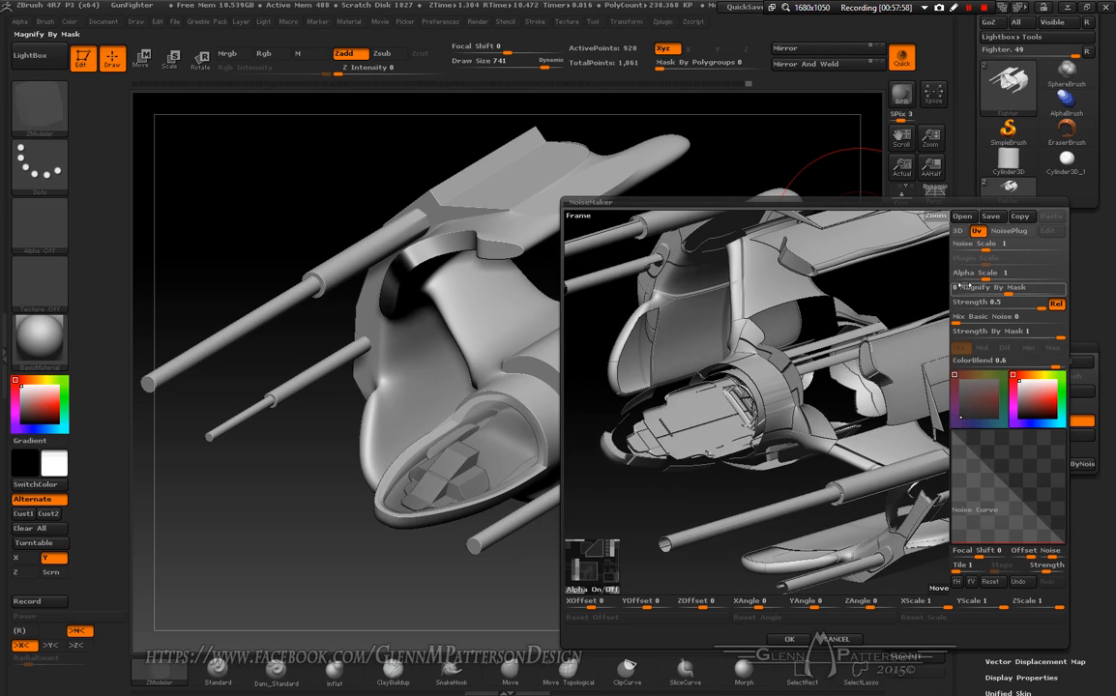
left_click_drag(982, 276, 975, 278)
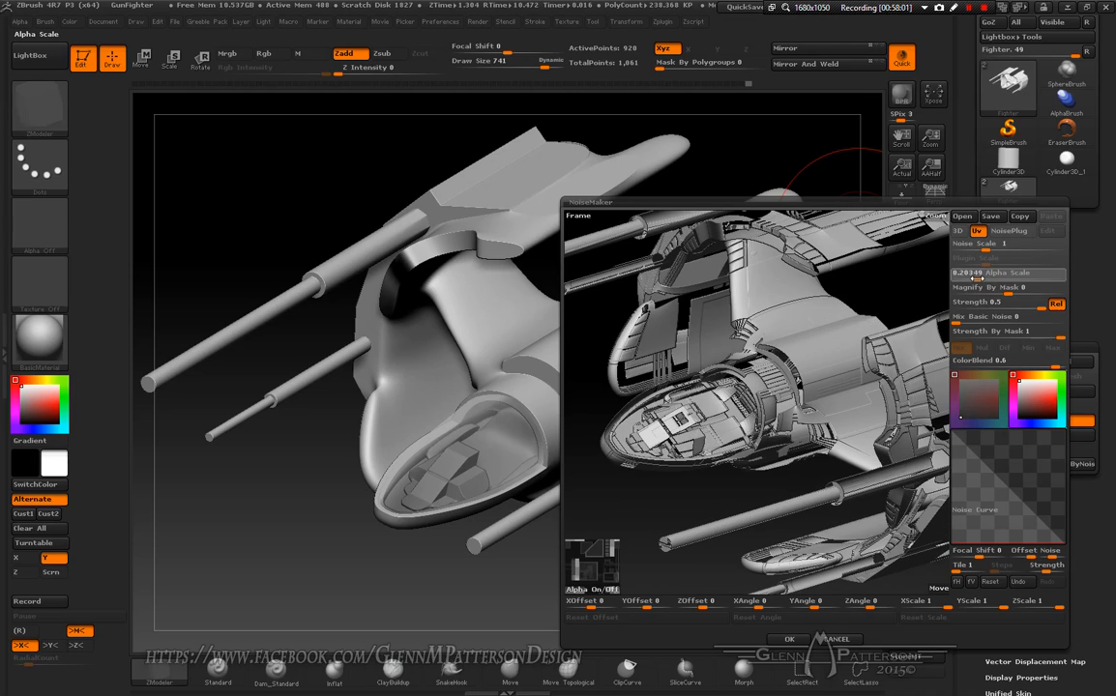
- Reduce the surface noise's Alpha Scale to about 0.126 and set its ColorBlend to 1
left_click_drag(976, 278, 974, 278)
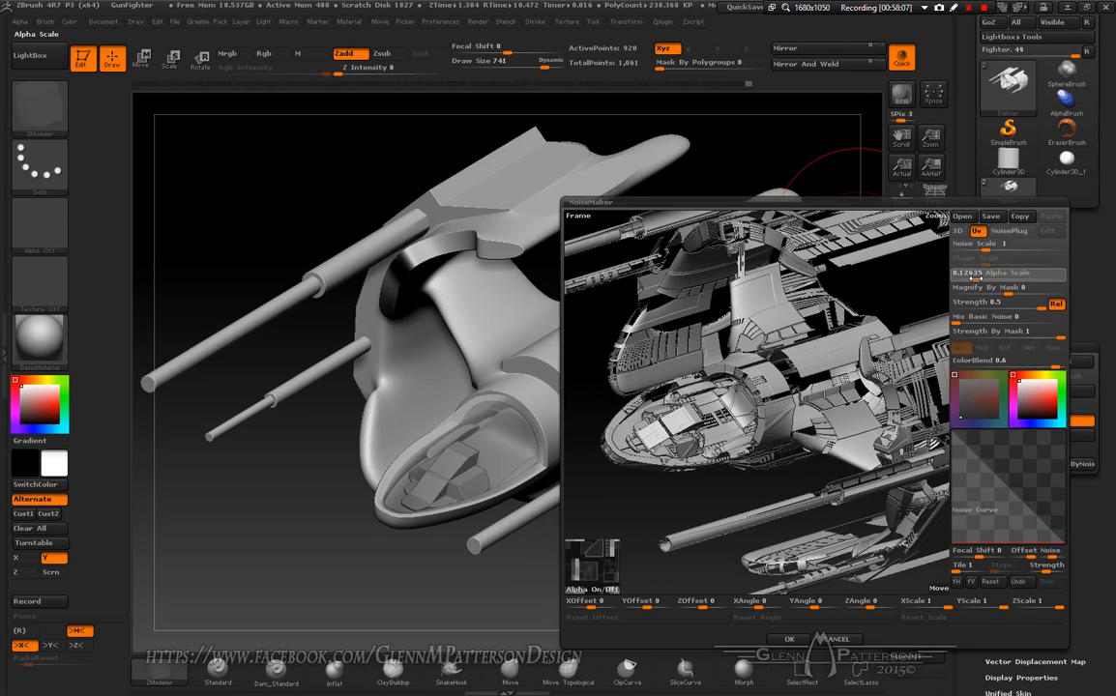
left_click(975, 277)
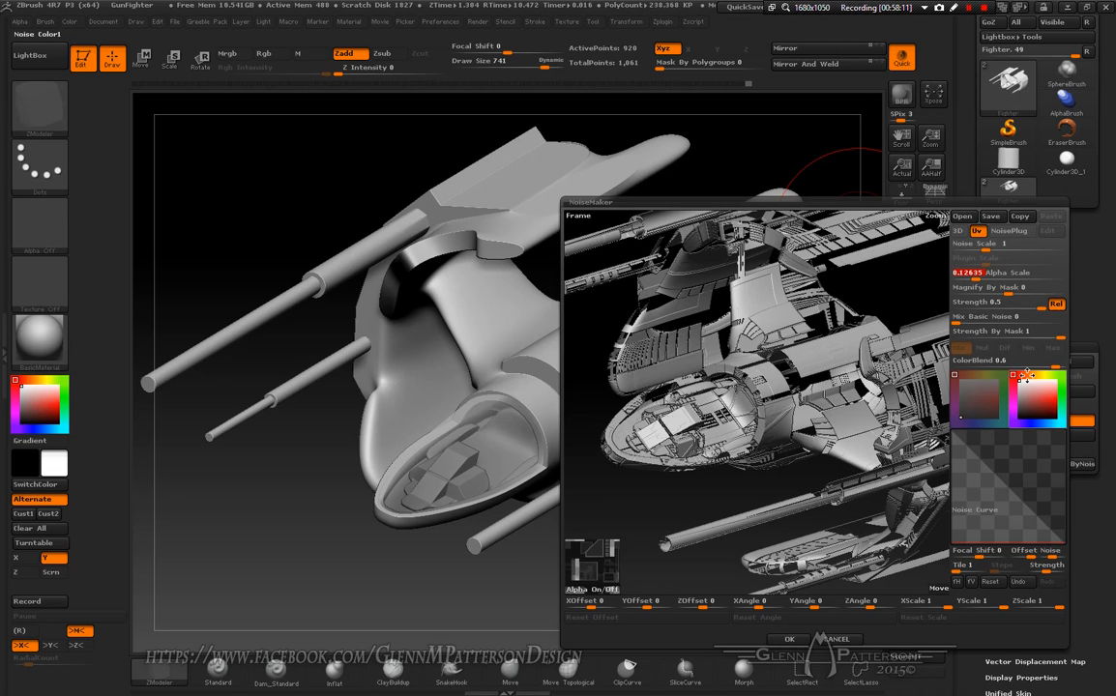
left_click_drag(813, 271, 897, 299)
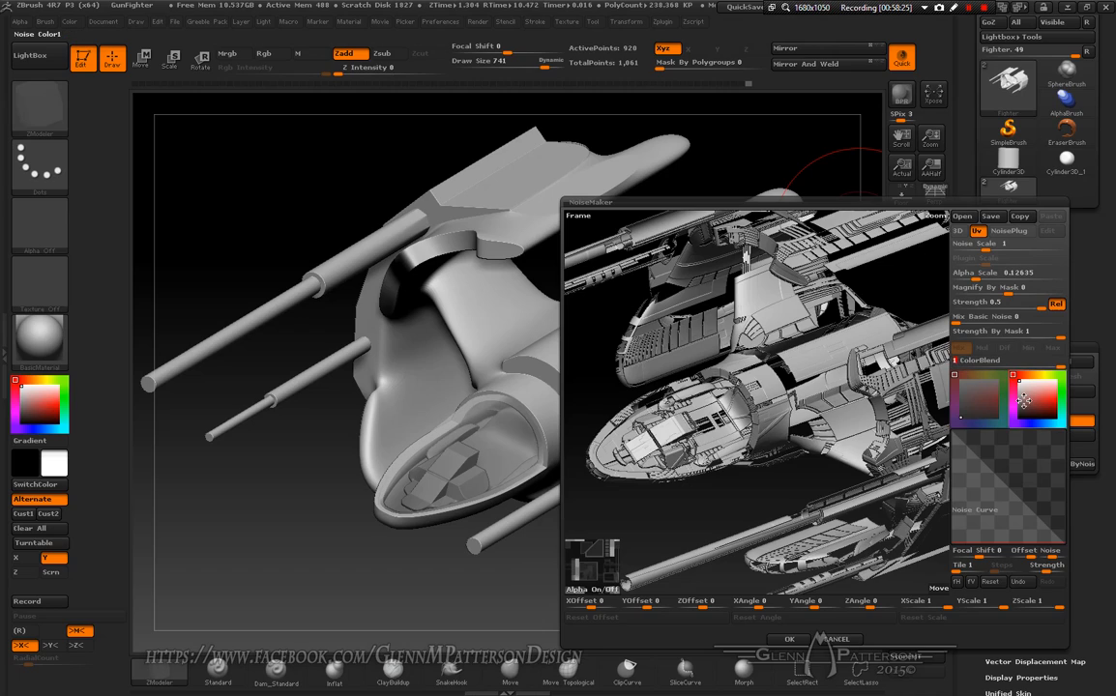
- Change the second noise color to black and accept the NoiseMaker settings
left_click_drag(1021, 400, 1013, 424)
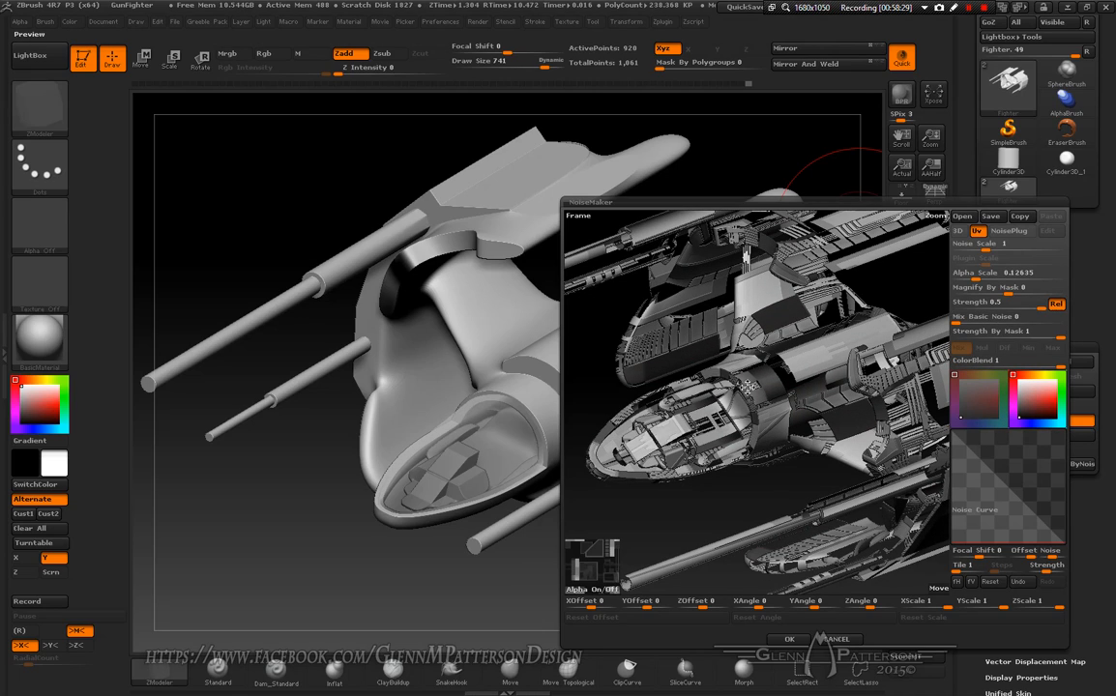
mouse_move(757, 501)
left_mouse_down()
mouse_move(681, 445)
mouse_move(677, 402)
mouse_move(763, 498)
left_mouse_up()
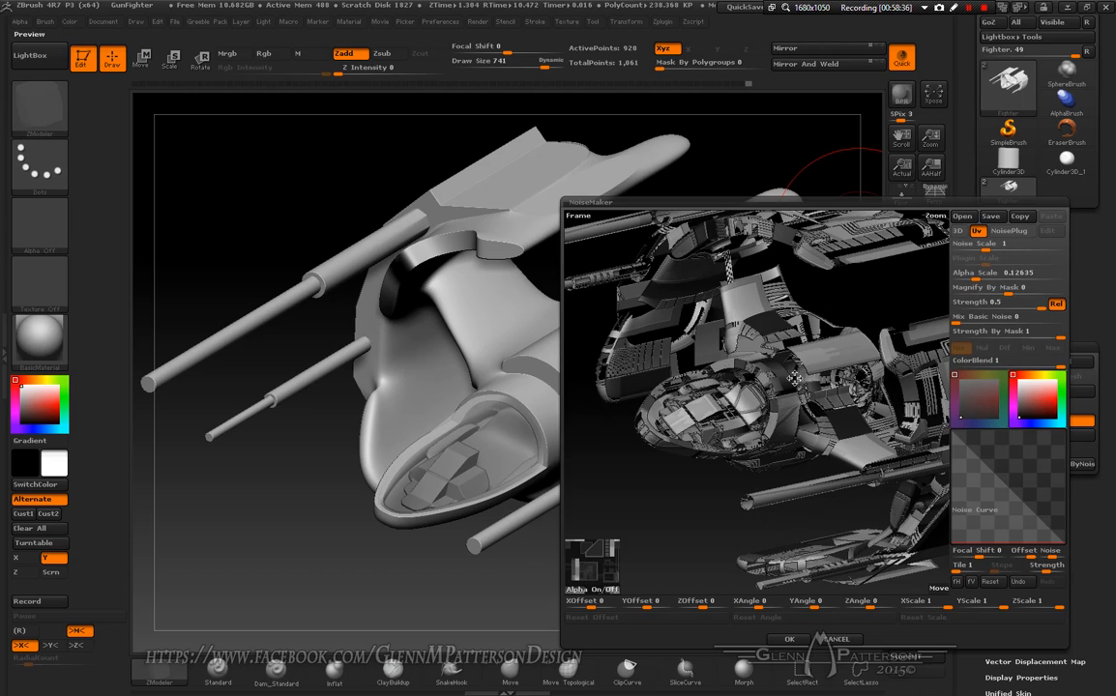
left_click(791, 640)
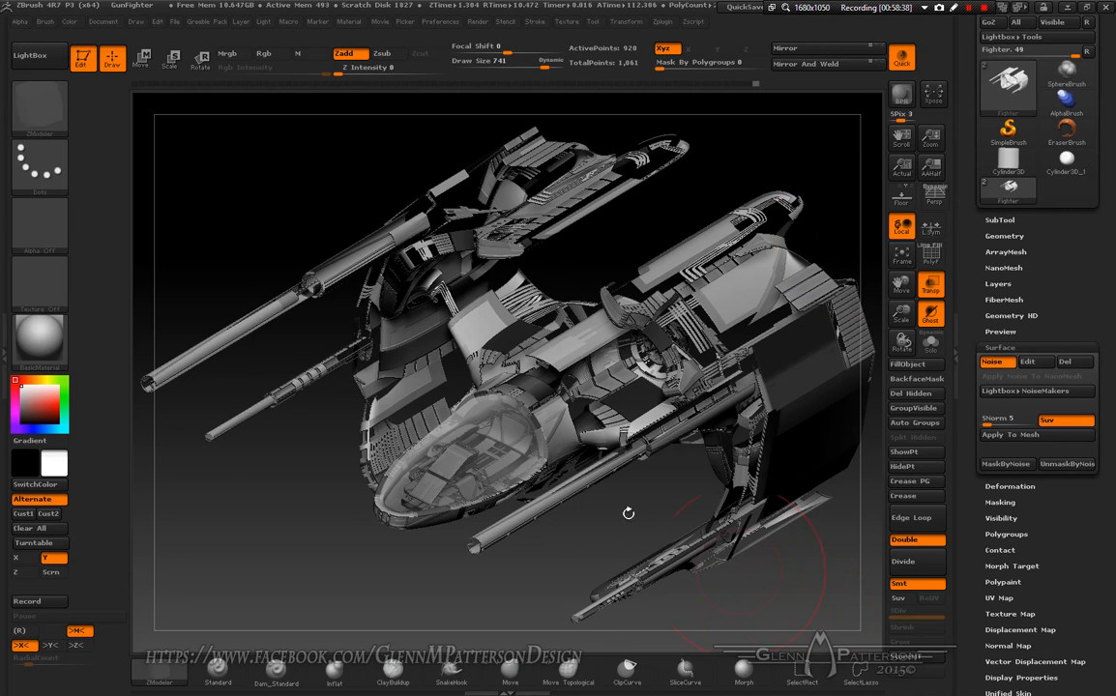
- Enable polypaint display on the Fighter subtool and make a BPR render of the ship
left_click(996, 220)
mouse_move(1071, 150)
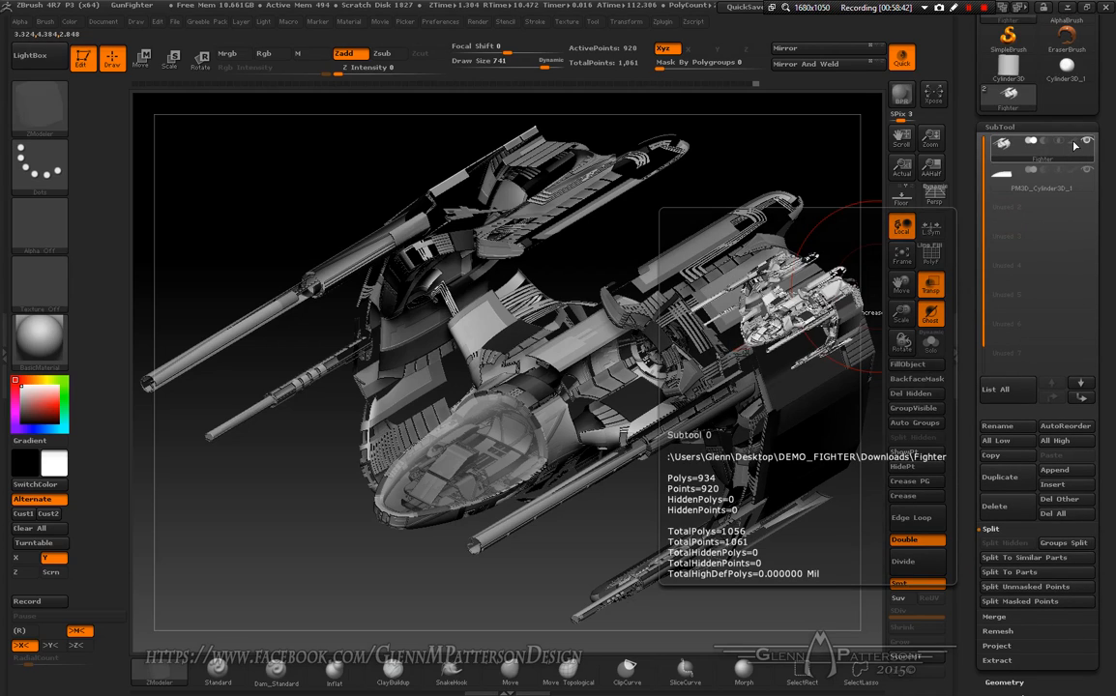
left_click(1073, 143)
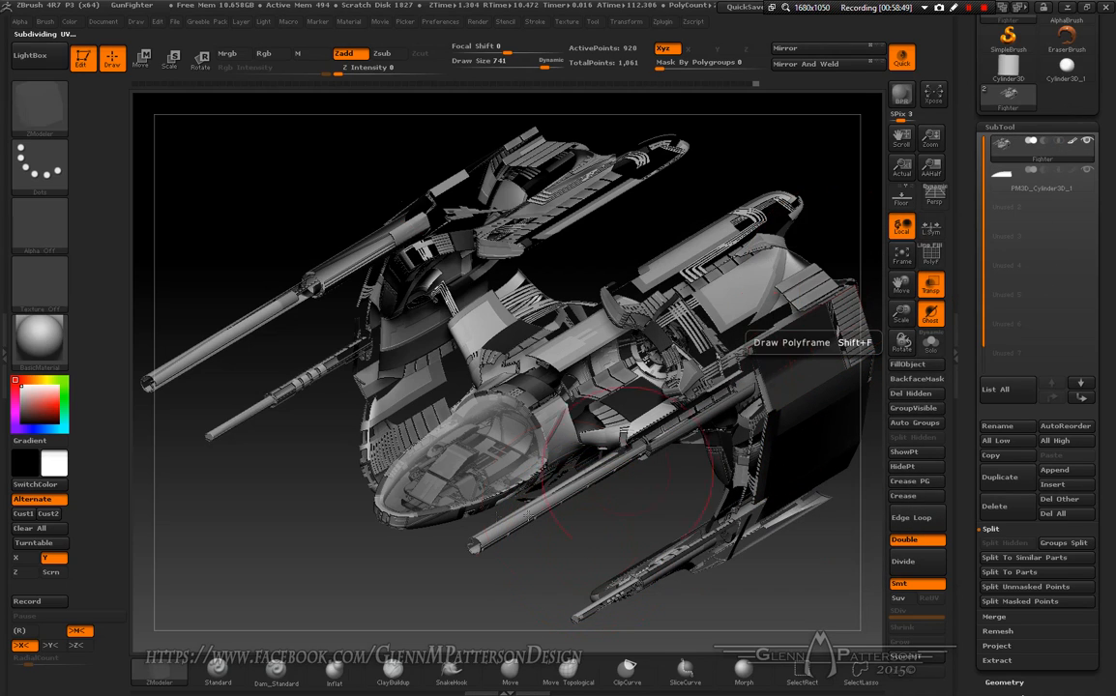
left_click_drag(506, 587, 715, 418)
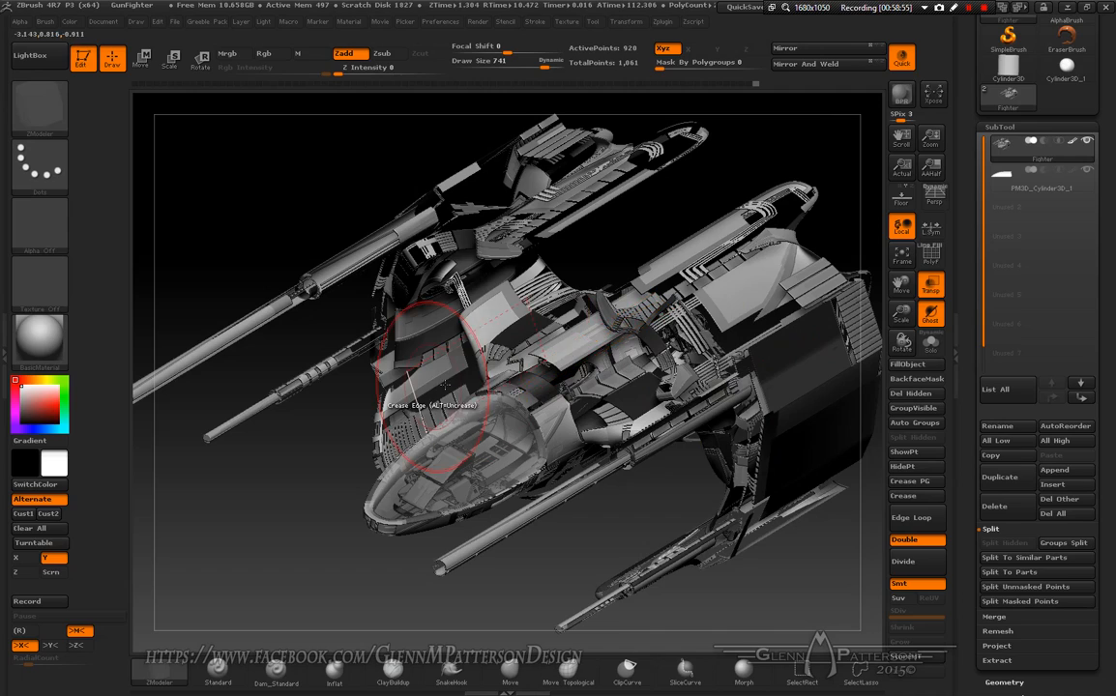
left_click(904, 99)
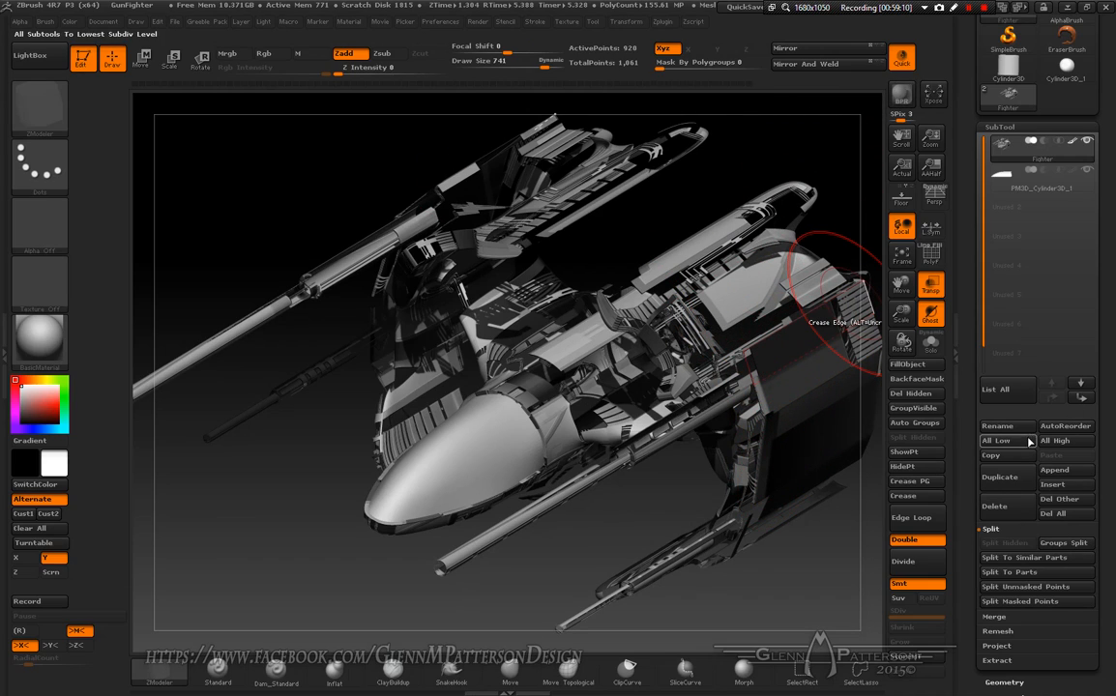
- Duplicate the Fighter subtool and apply an Inflate deformation of -5 to the copy
left_click(1007, 477)
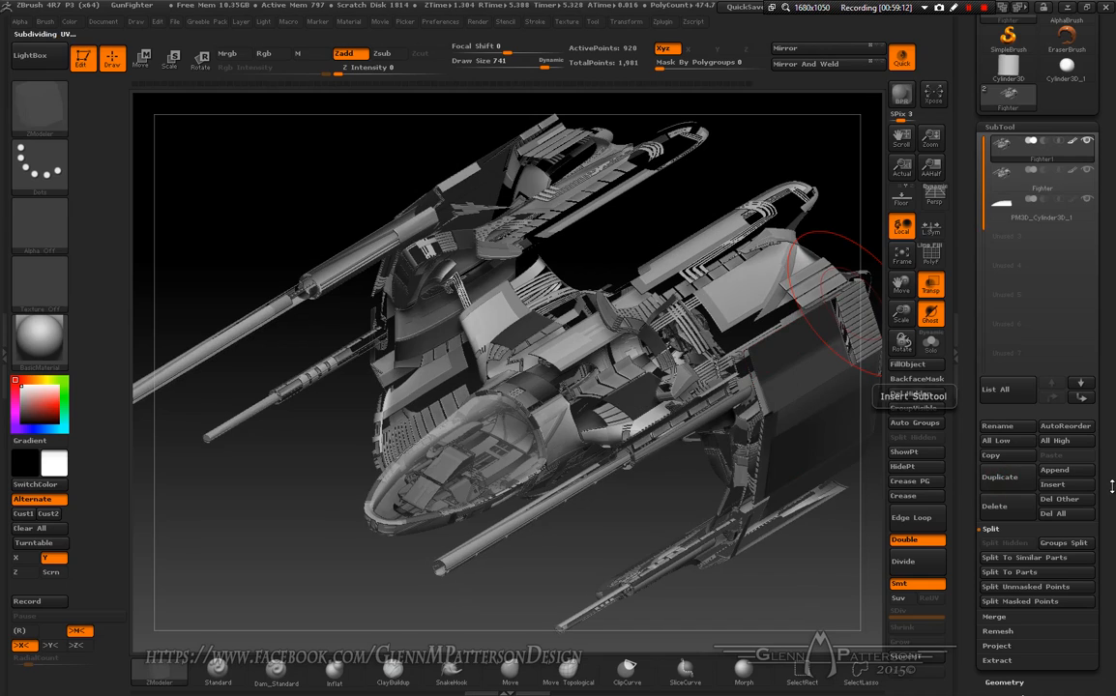
scroll(1026, 407, "down", 10)
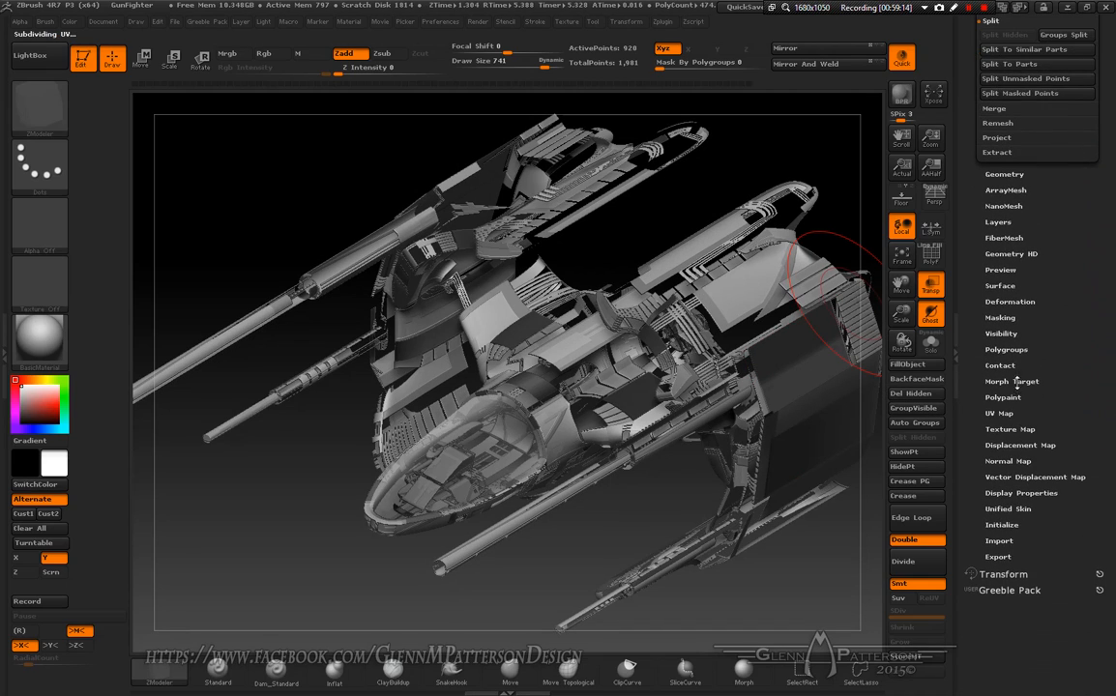
left_click(1008, 303)
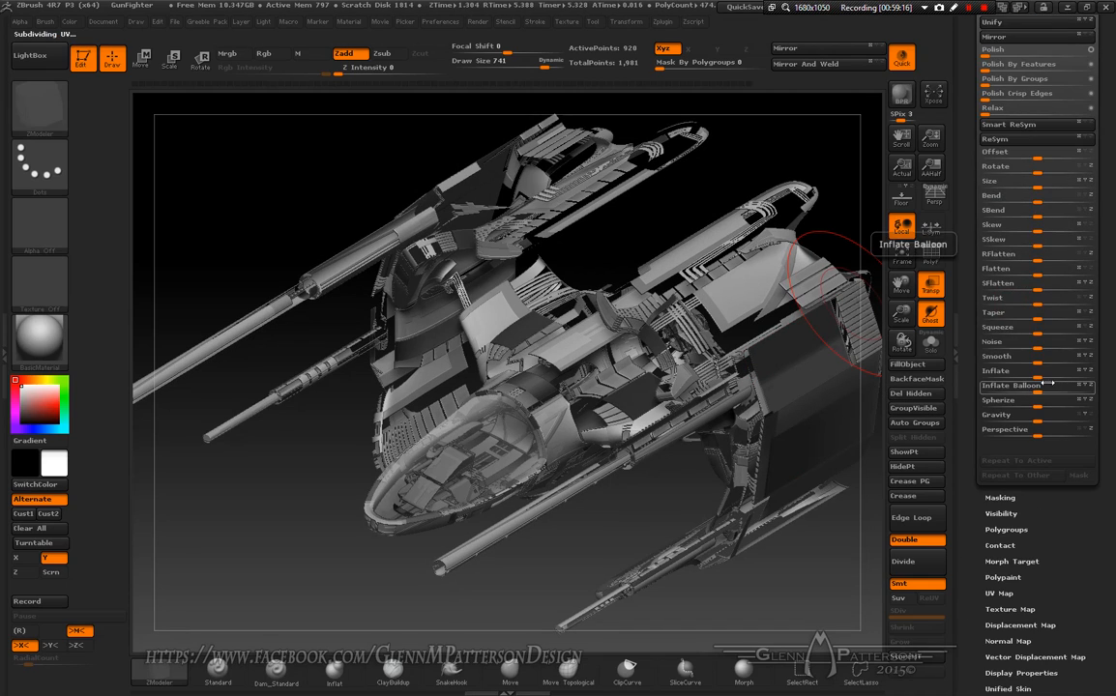
left_click(1034, 373)
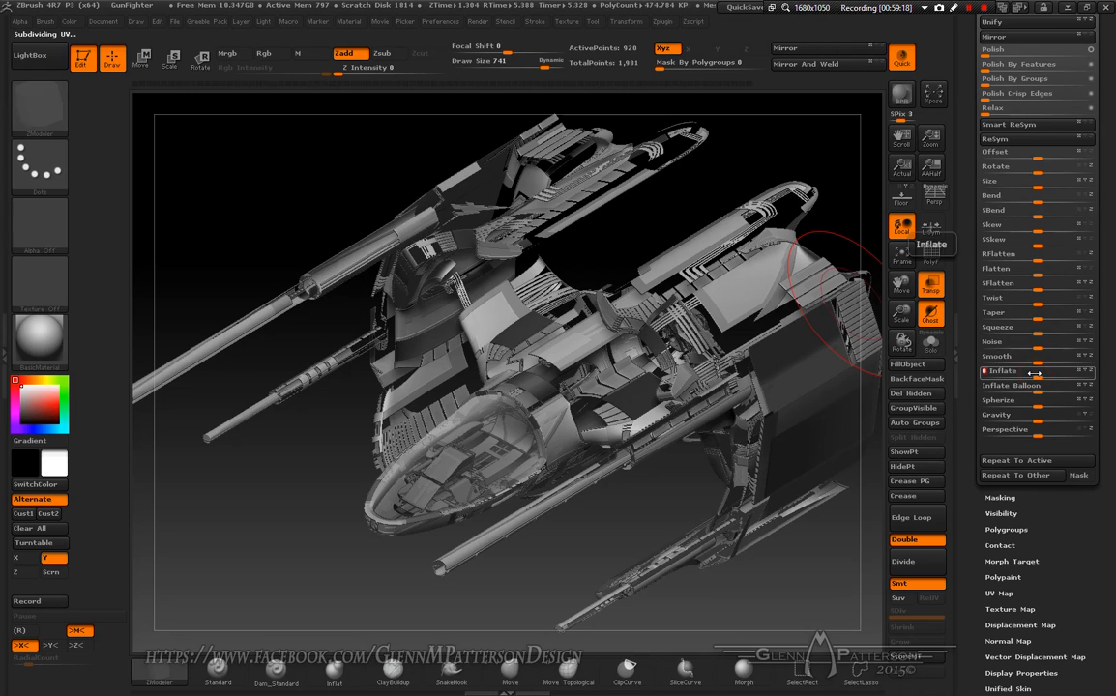
type("-5")
key("Return")
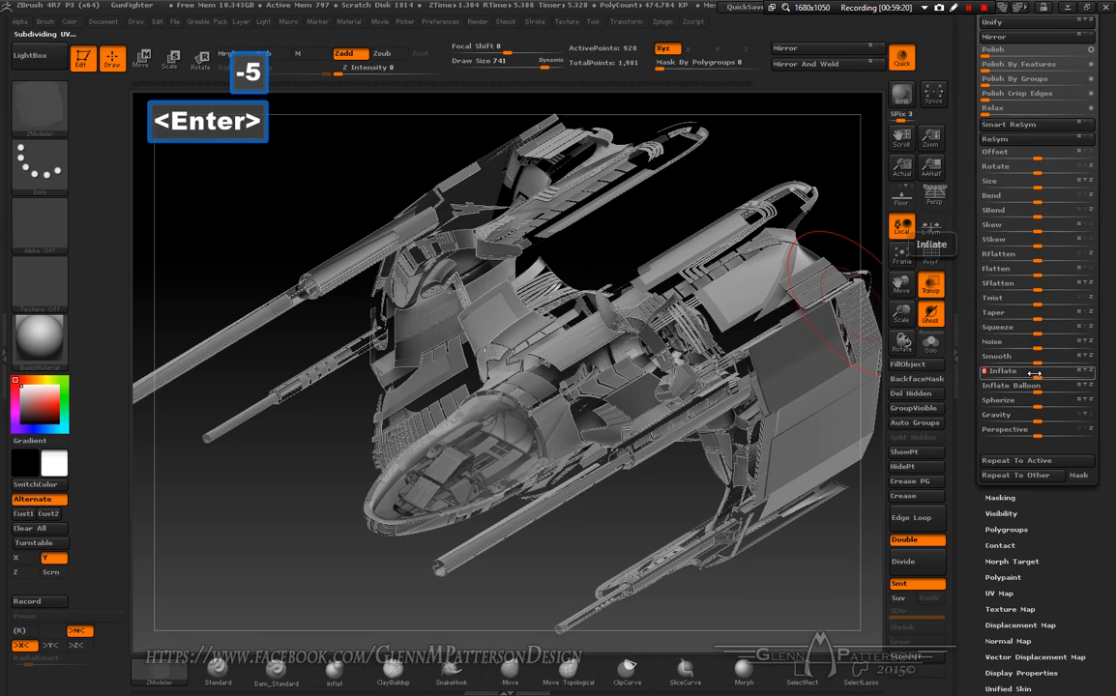
- Turn off transparency for the subtools and open the duplicate's Surface settings
left_click(931, 288)
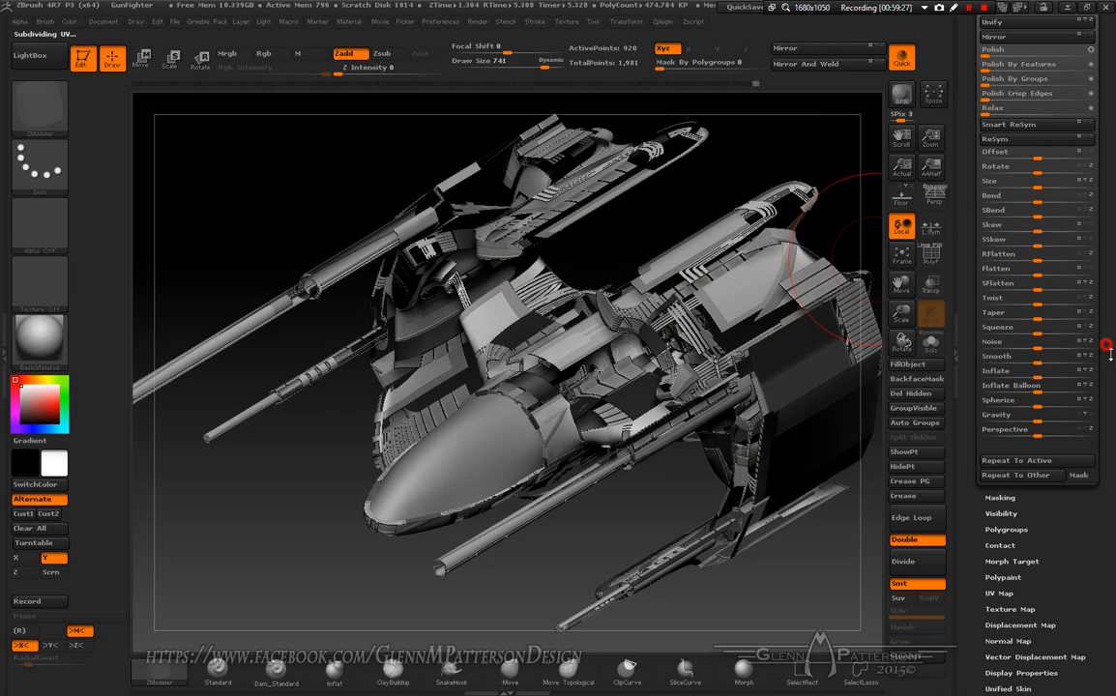
scroll(1079, 344, "up", 5)
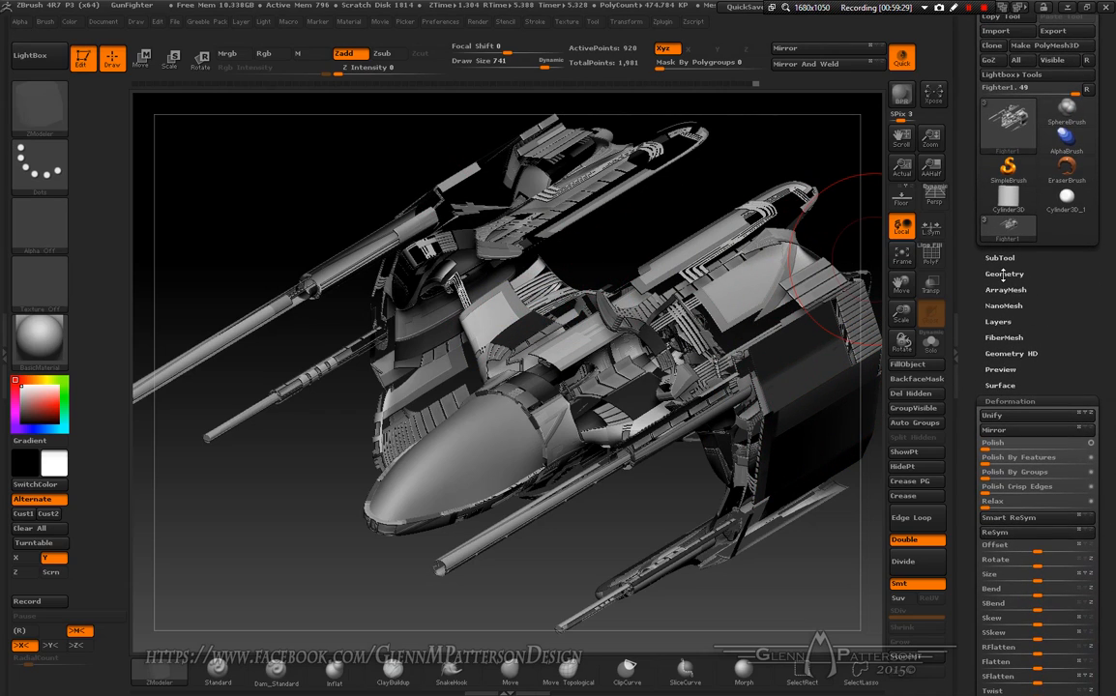
left_click(1001, 386)
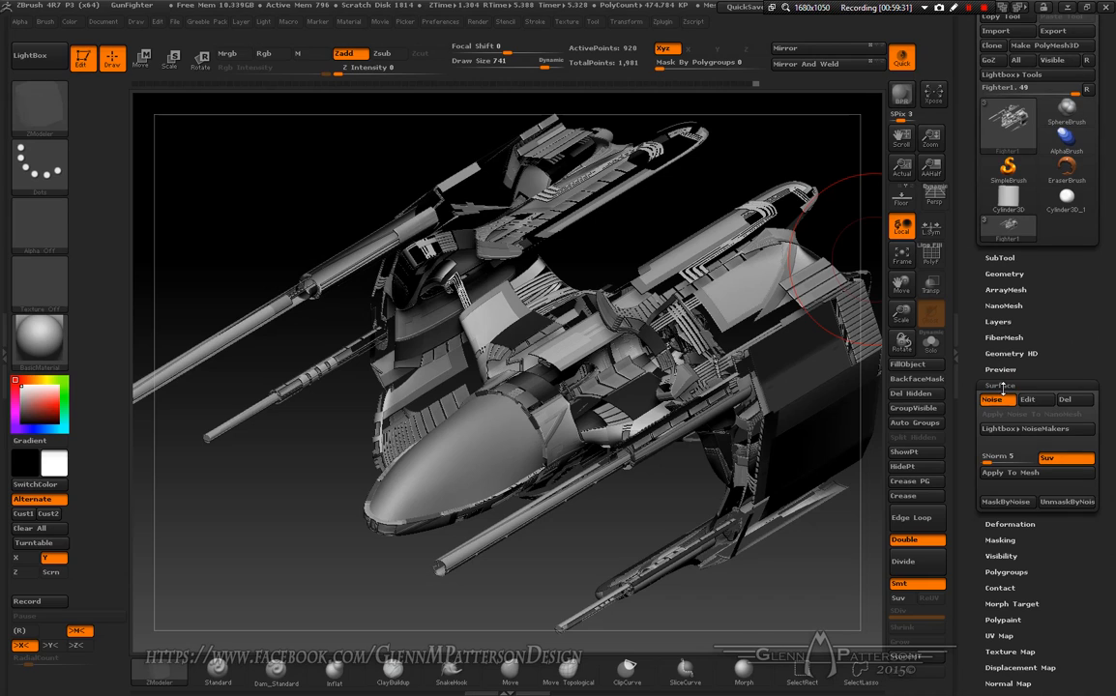
left_click_drag(902, 315, 902, 312)
left_click_drag(814, 259, 813, 264, "alt")
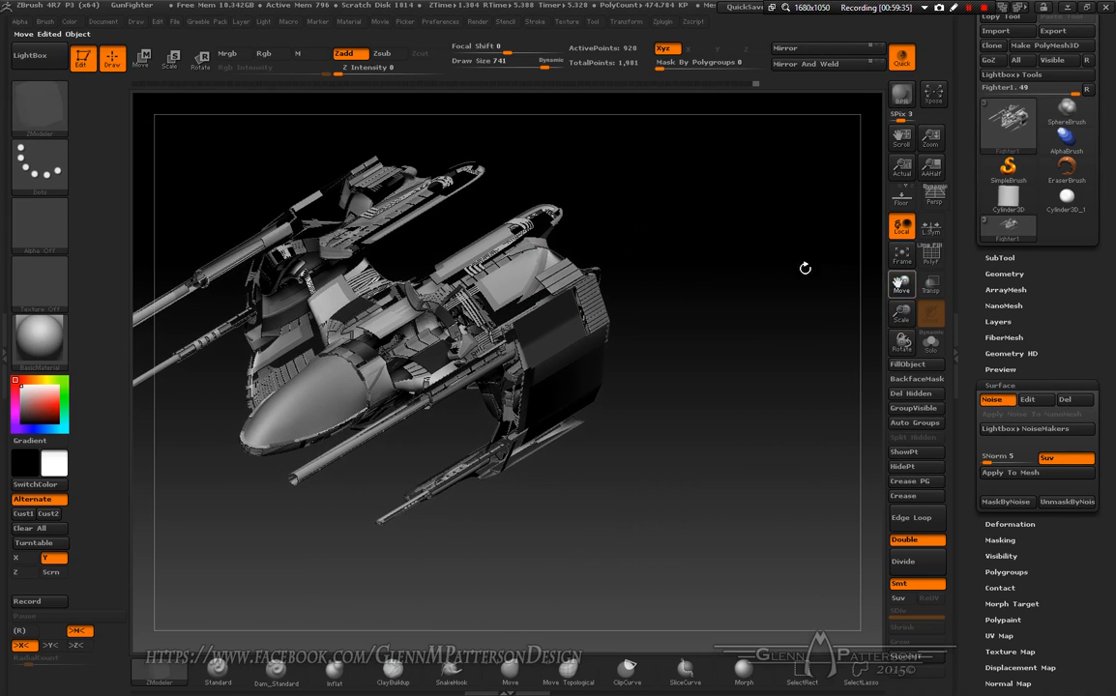
left_click_drag(598, 521, 610, 520)
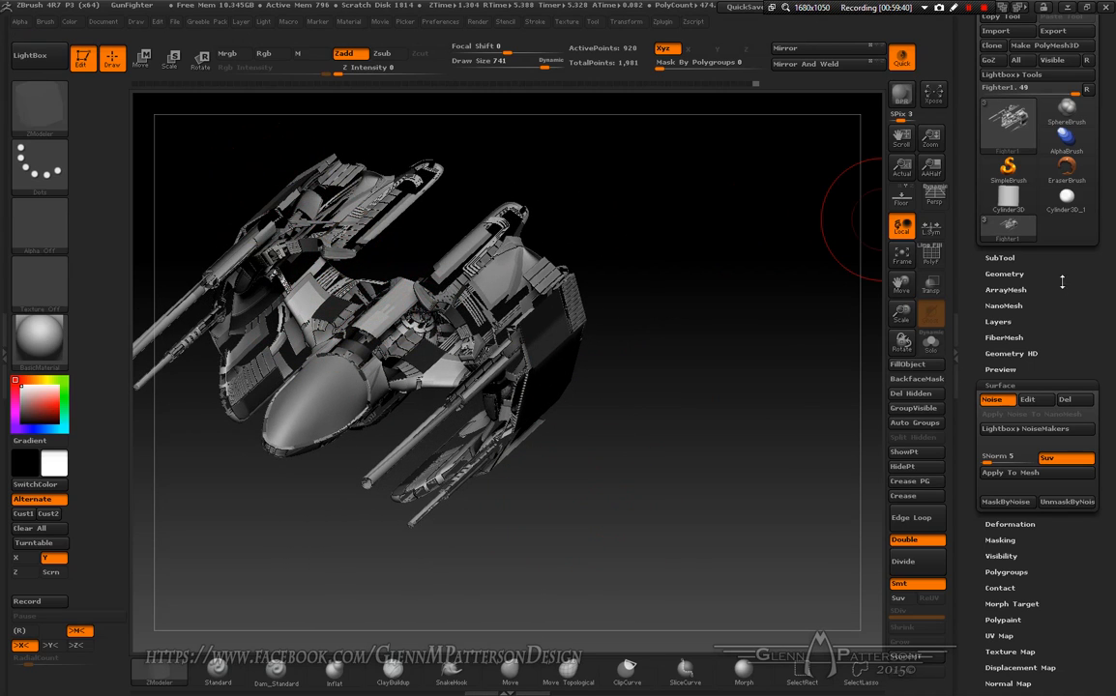
- Edit the duplicated fighter's surface noise, raising its Alpha Scale to about 0.313, and accept the settings
left_click(1028, 399)
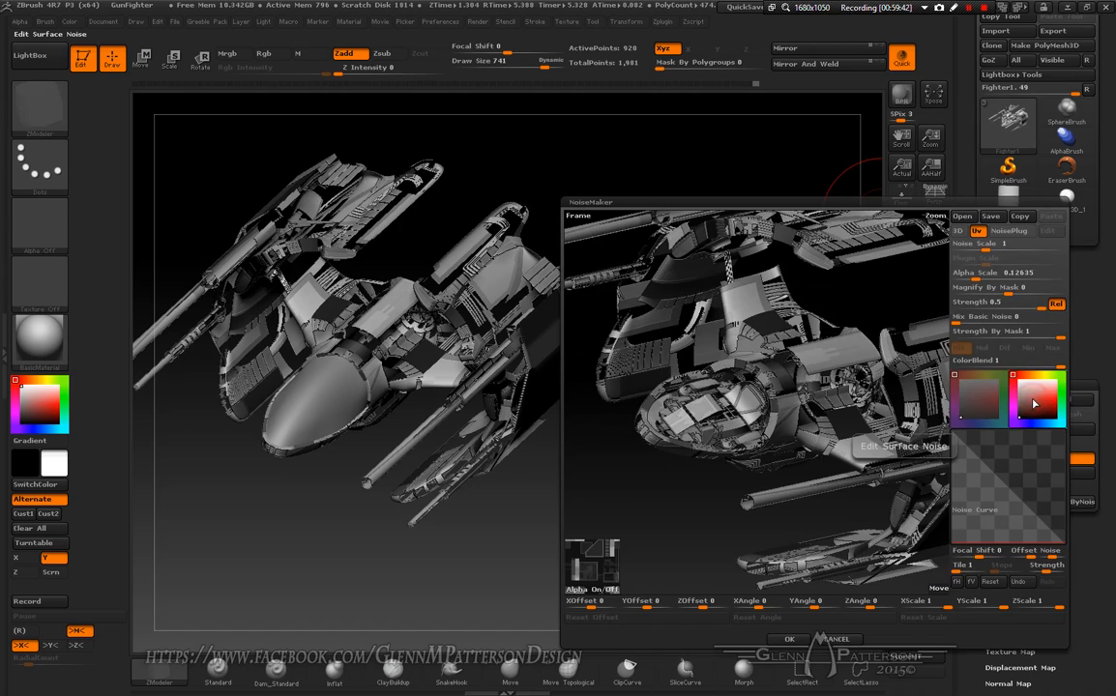
left_click_drag(674, 497, 838, 327)
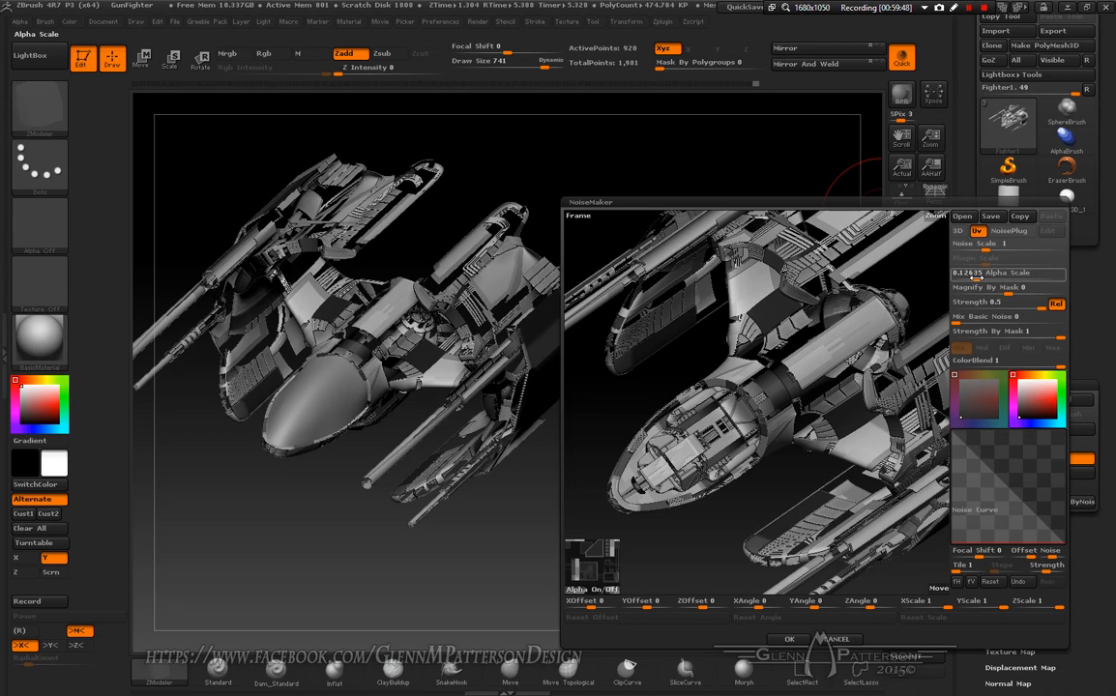
left_click_drag(977, 277, 976, 277)
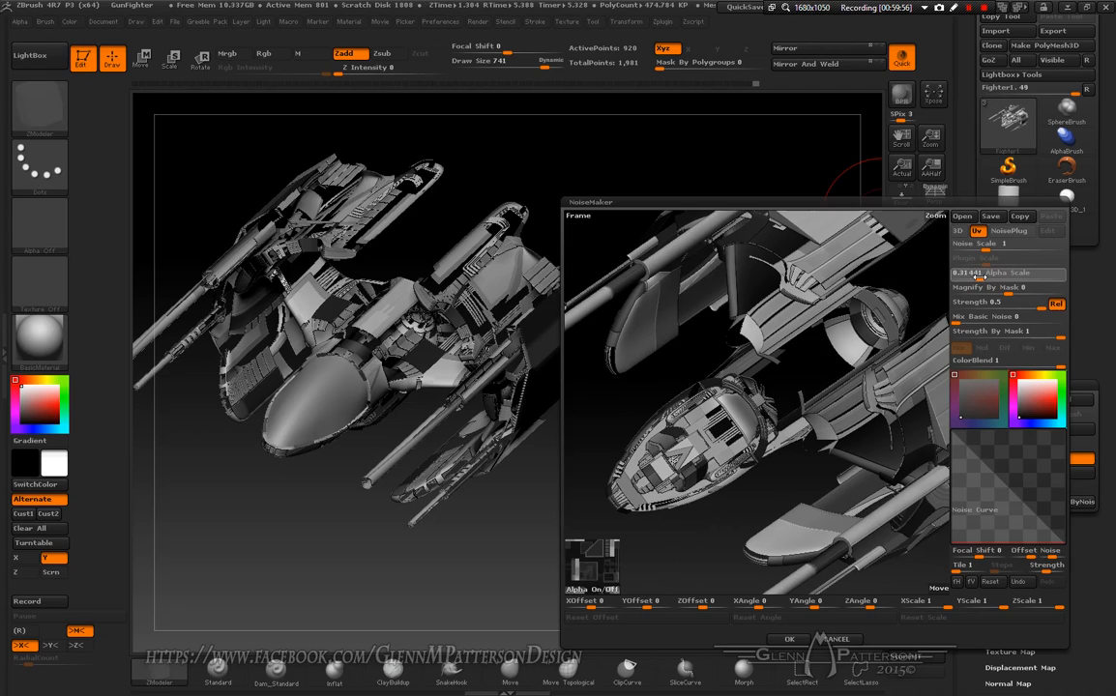
left_click(979, 275)
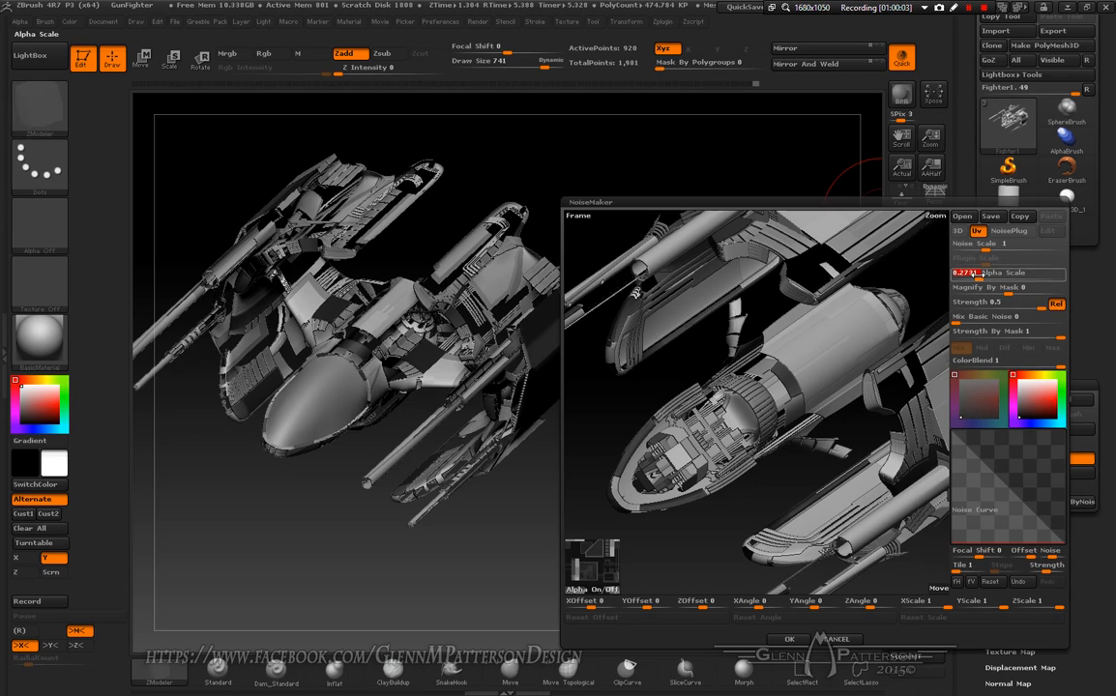
left_click_drag(977, 274, 994, 272)
left_click_drag(989, 273, 992, 273)
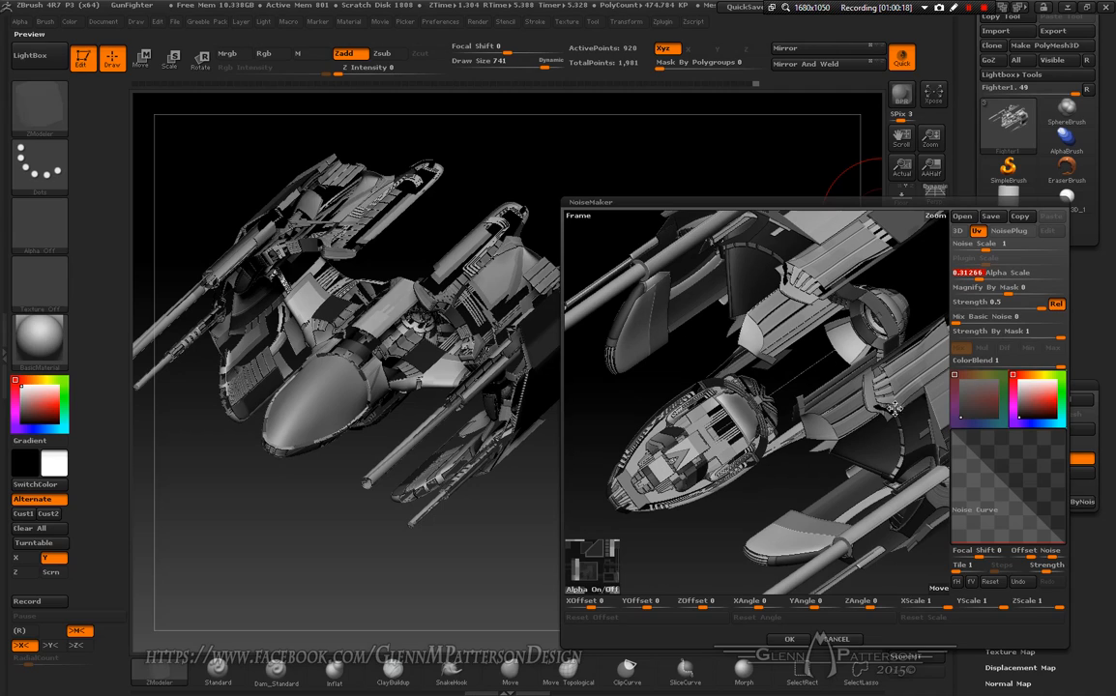
left_click(790, 639)
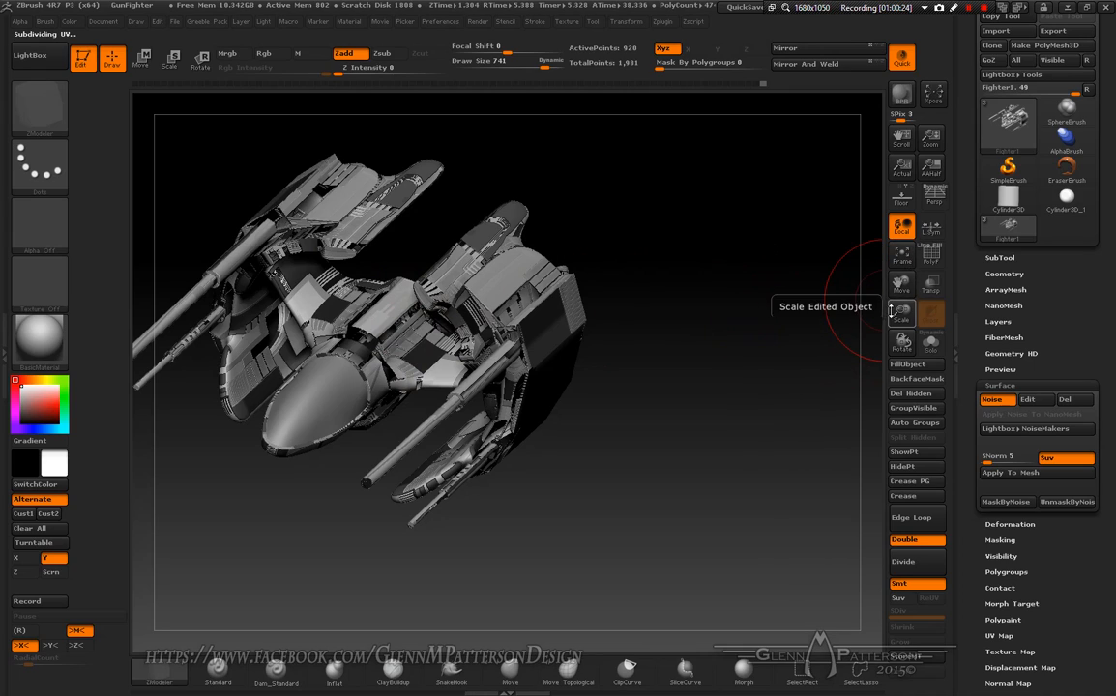
- Make BPR renders of the layered fighter from the front and close up on the rear engine
left_click(901, 95)
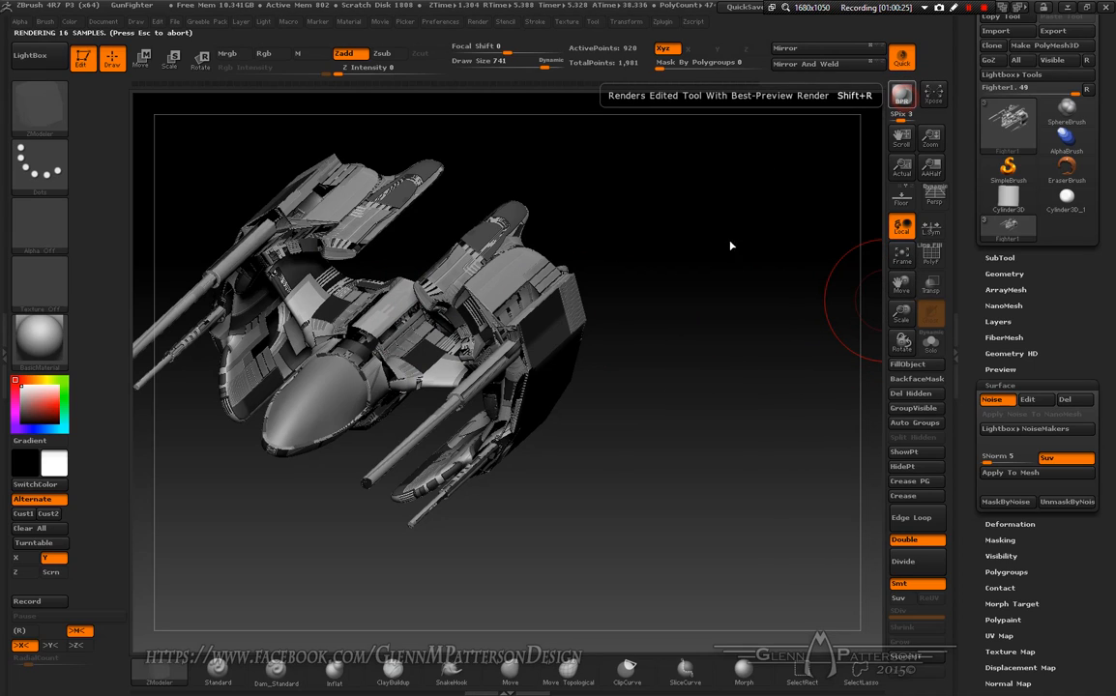
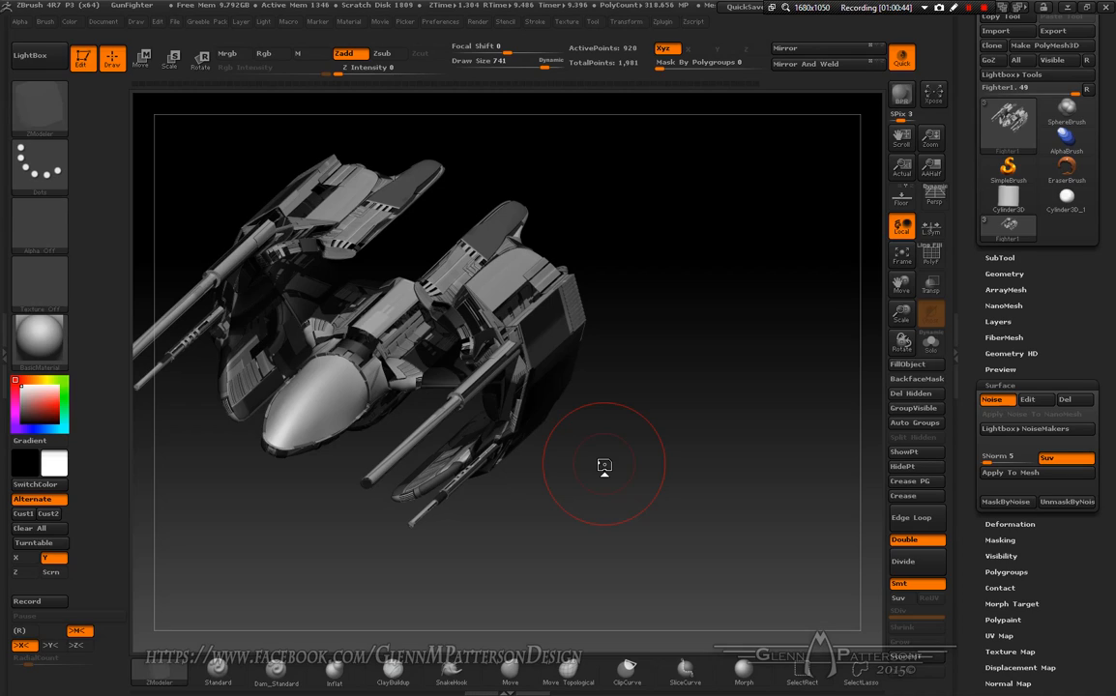
left_click_drag(622, 471, 720, 349)
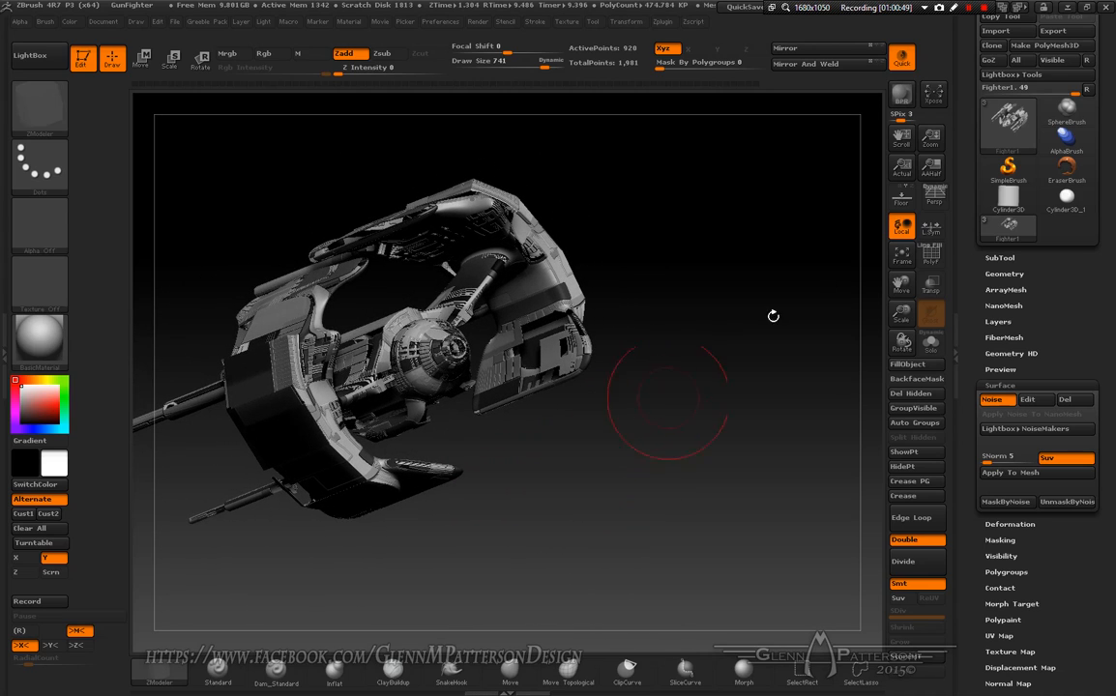
left_click_drag(902, 314, 903, 516)
left_click_drag(899, 282, 684, 318)
left_click(899, 101)
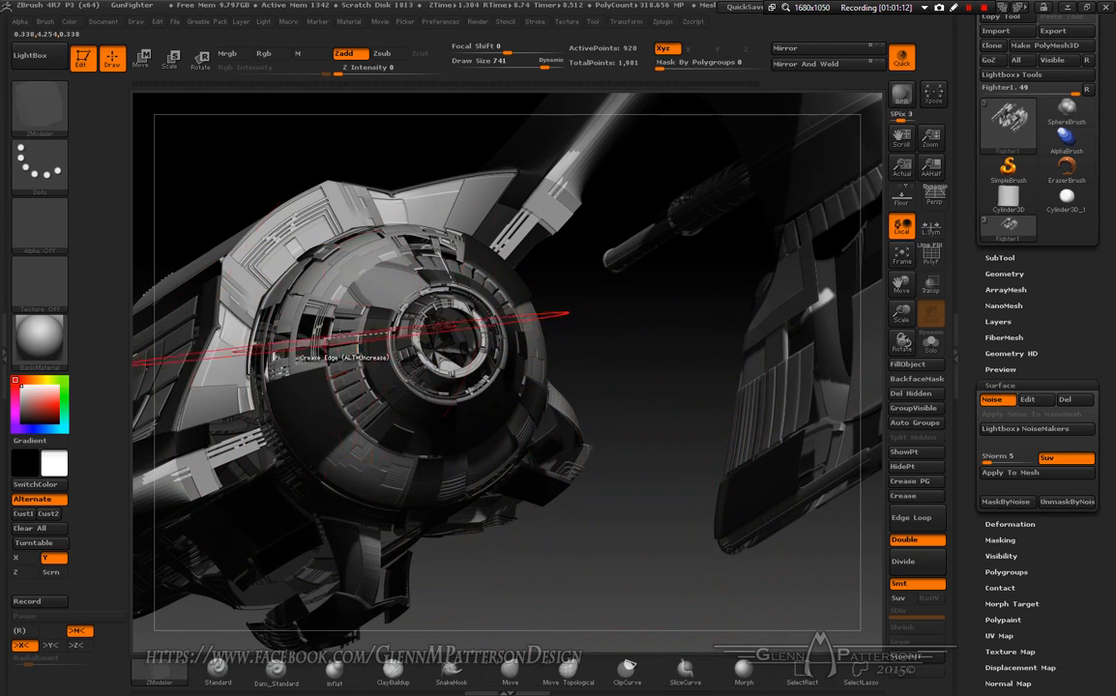
- Switch to the Standard brush and inspect the layered greeble detail from the rear and the front of the ship
left_click(209, 681)
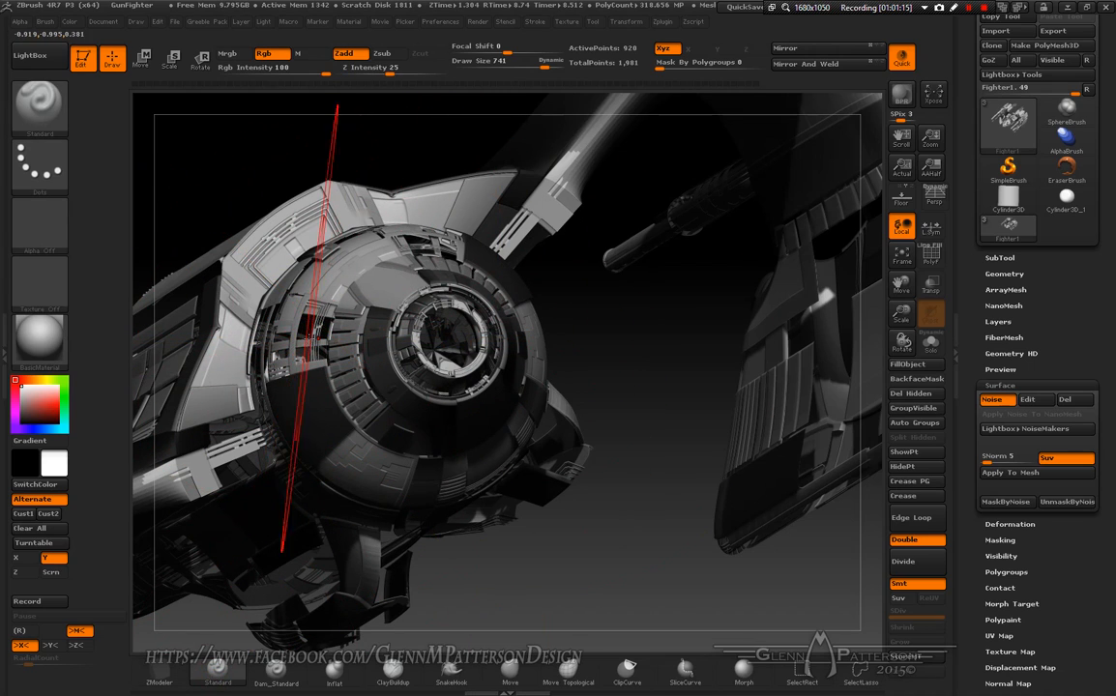
mouse_move(553, 555)
left_mouse_down()
mouse_move(663, 600)
mouse_move(622, 535)
mouse_move(581, 367)
mouse_move(569, 397)
mouse_move(252, 324)
left_mouse_up()
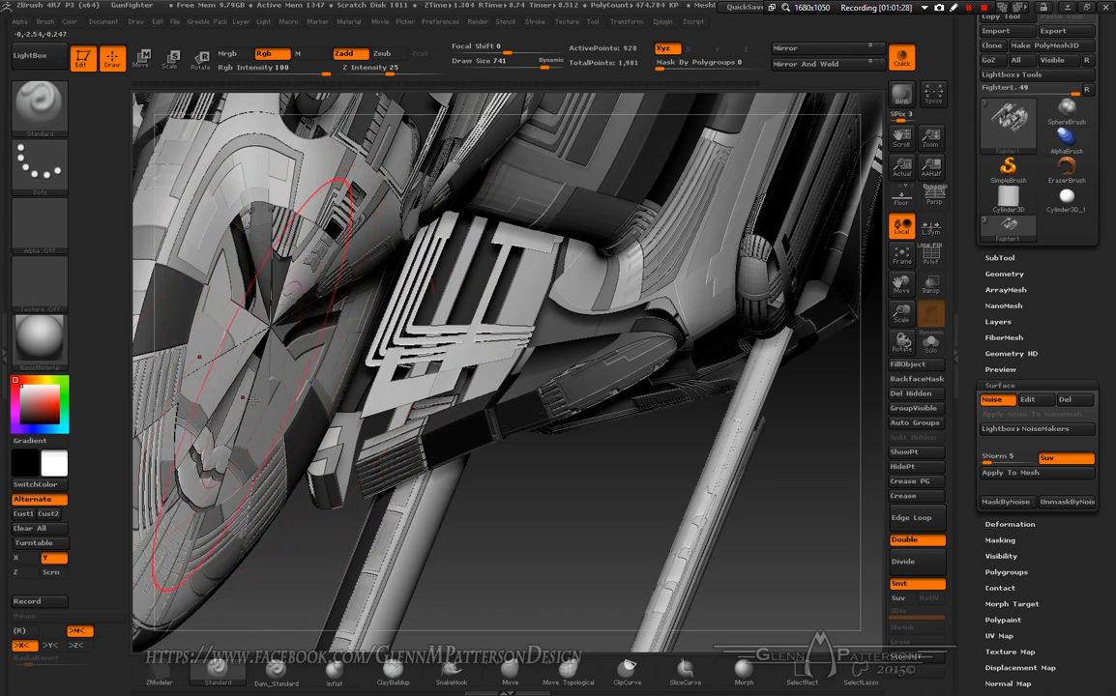
left_click(902, 257)
mouse_move(773, 442)
left_mouse_down()
mouse_move(761, 441)
mouse_move(819, 520)
left_mouse_up()
left_click_drag(328, 527, 649, 475)
left_click_drag(897, 283, 590, 339)
left_click_drag(901, 314, 863, 356)
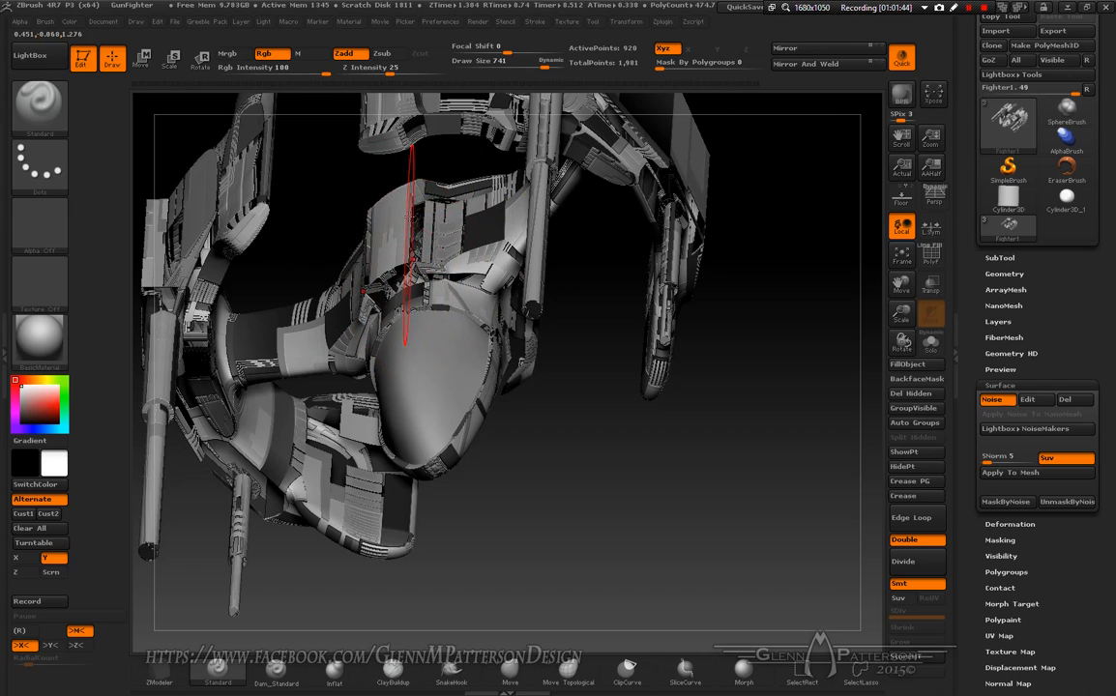
- Duplicate the Fighter1 subtool to create another greeble layer
left_click(1001, 259)
left_click(994, 478)
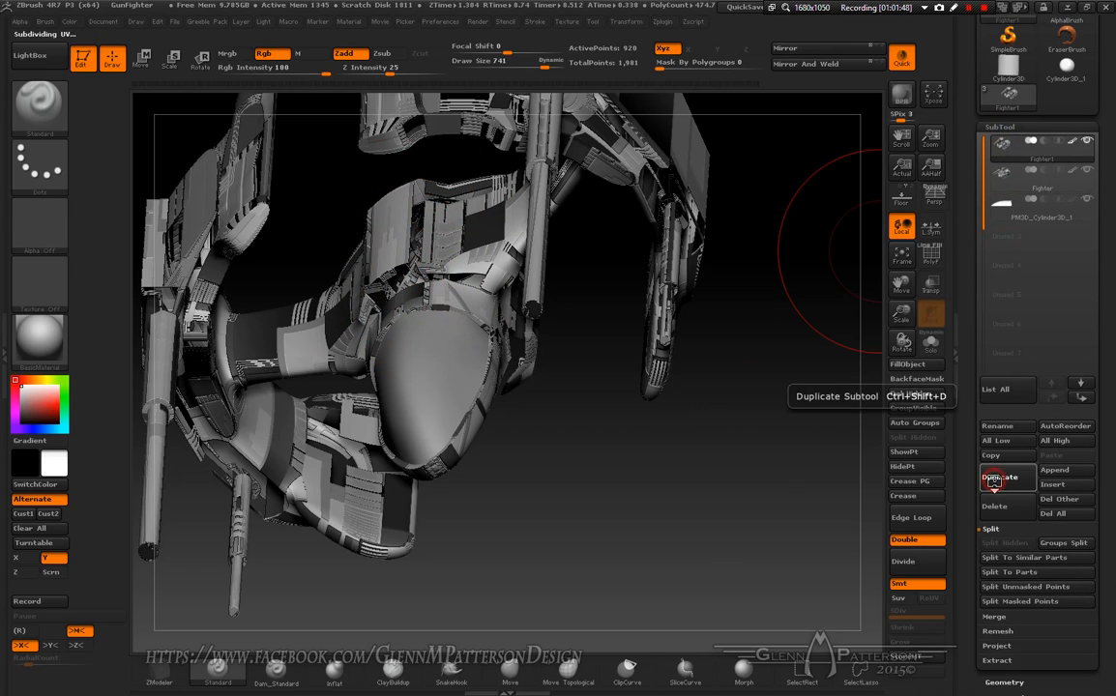
left_click_drag(1106, 529, 1103, 425)
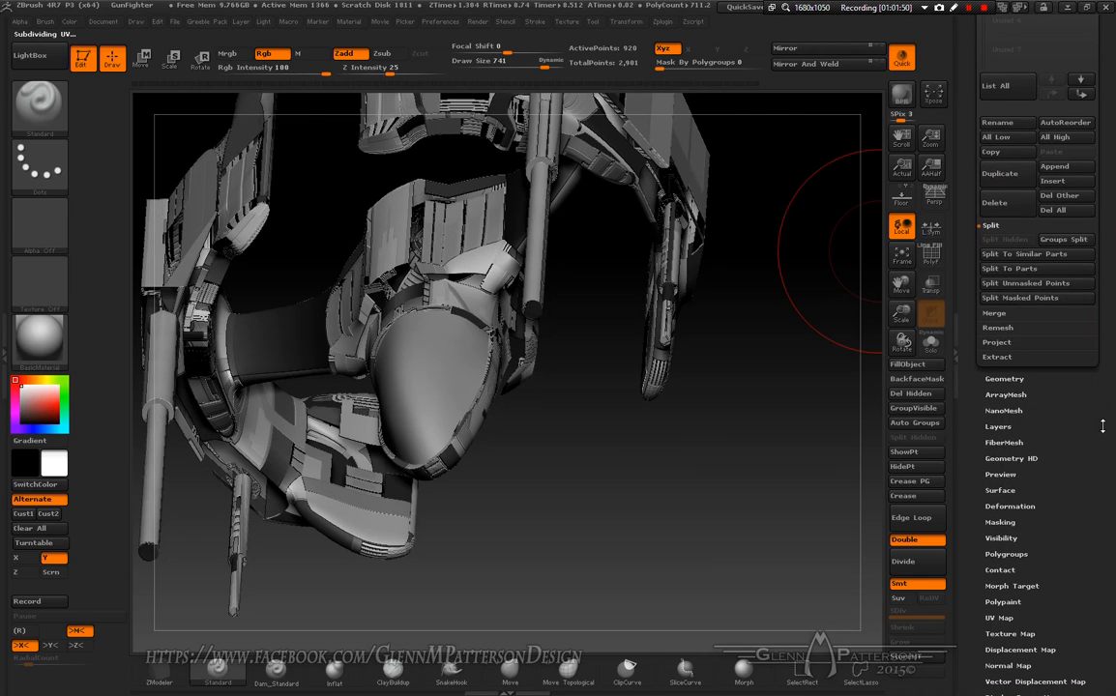
- Apply an Inflate deformation of -5 to the duplicated fighter layer
left_click(1009, 507)
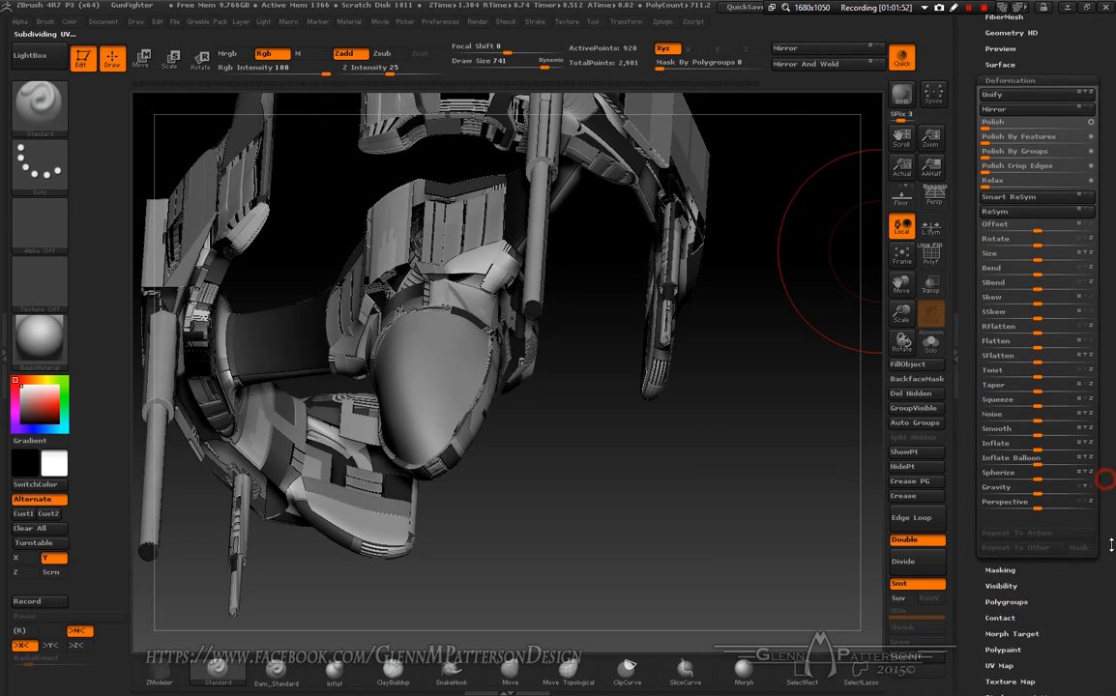
left_click(1036, 506)
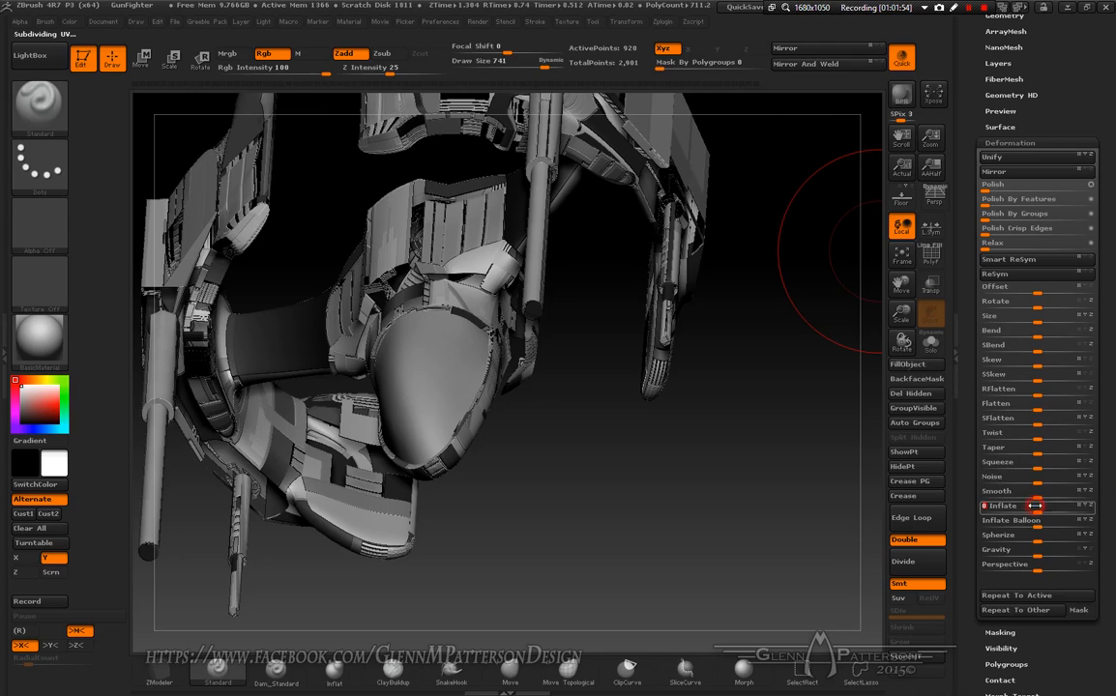
type("5")
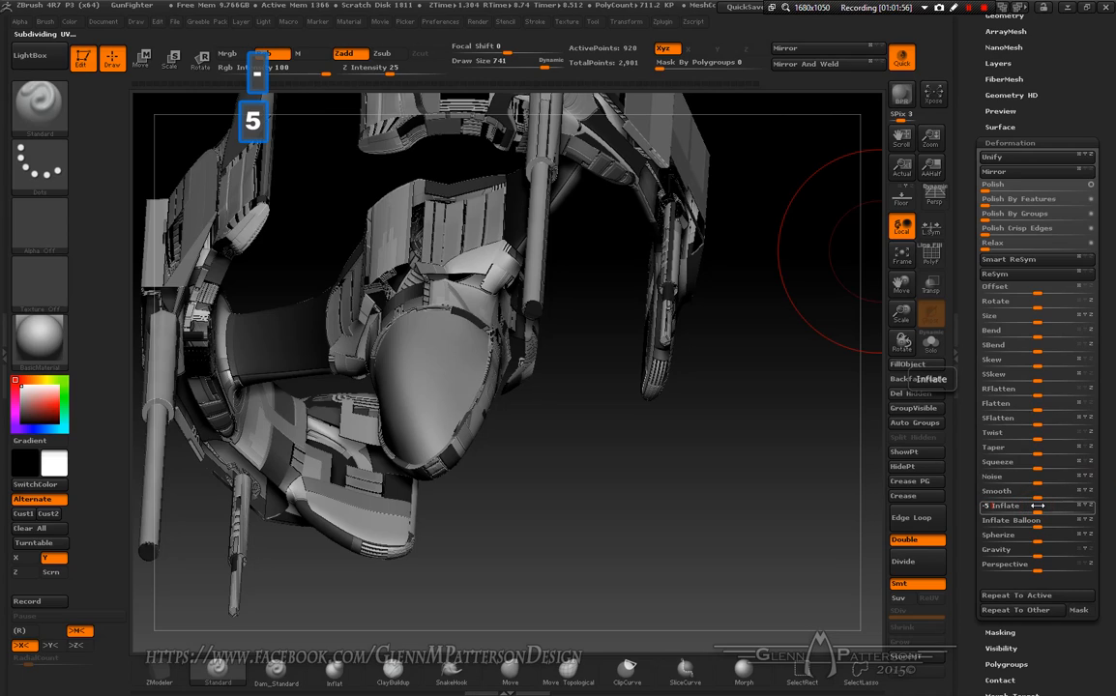
key("Return")
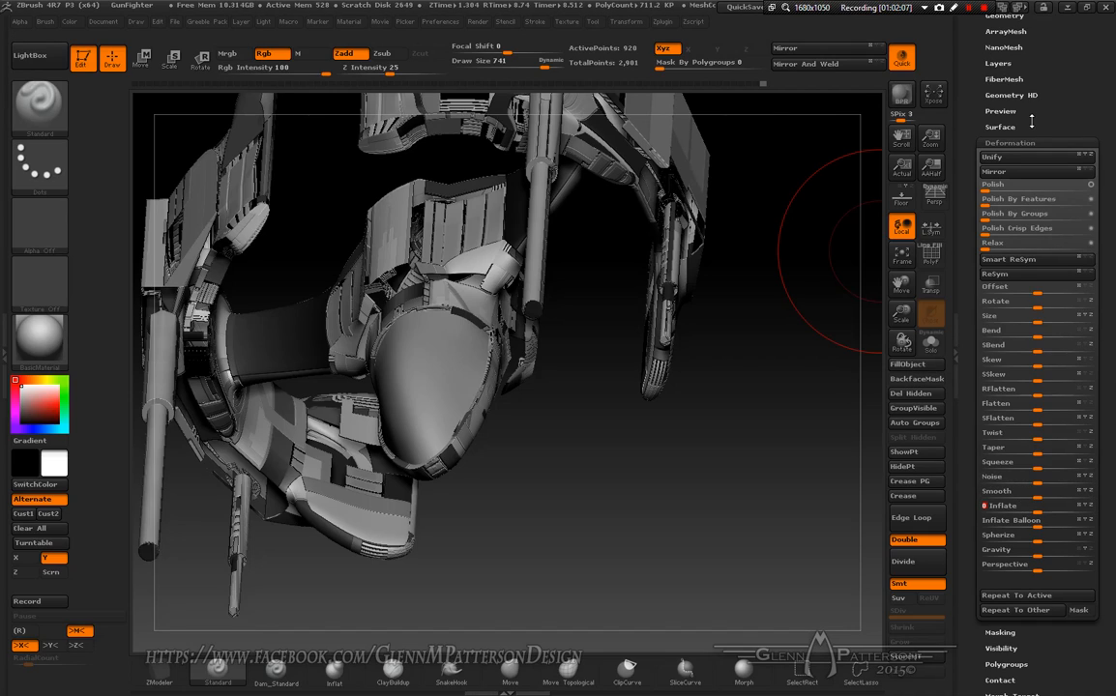
- Edit the duplicated fighter's surface noise, raising its Alpha Scale to about 0.643, and accept the settings
left_click(1007, 126)
left_click(928, 133)
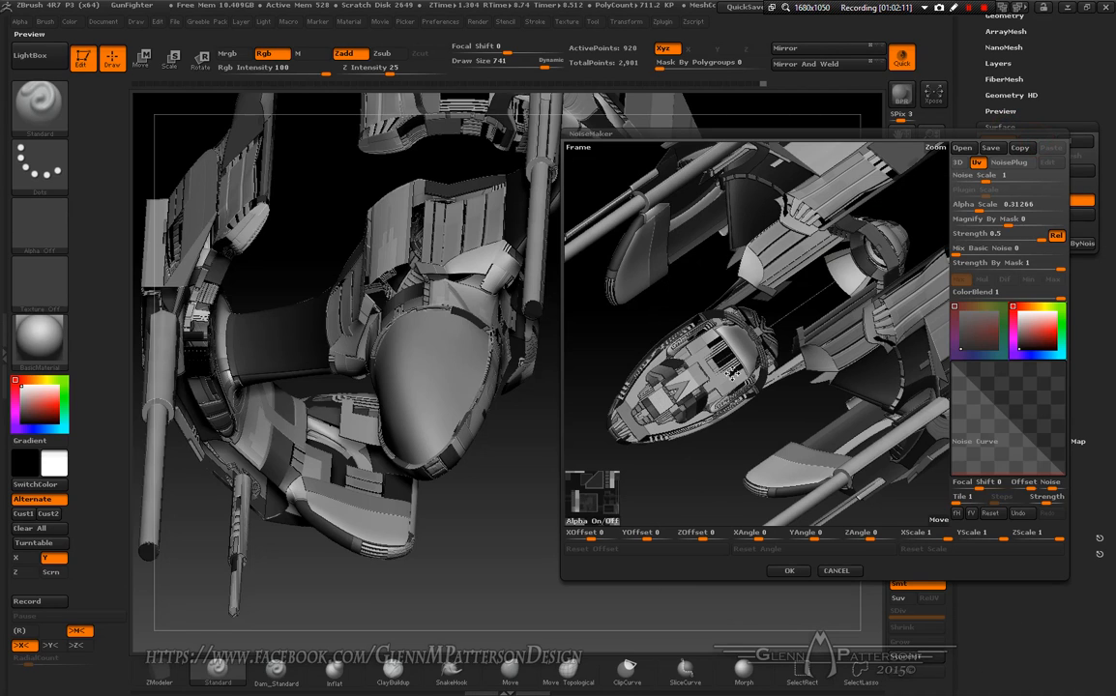
left_click_drag(734, 455, 846, 311)
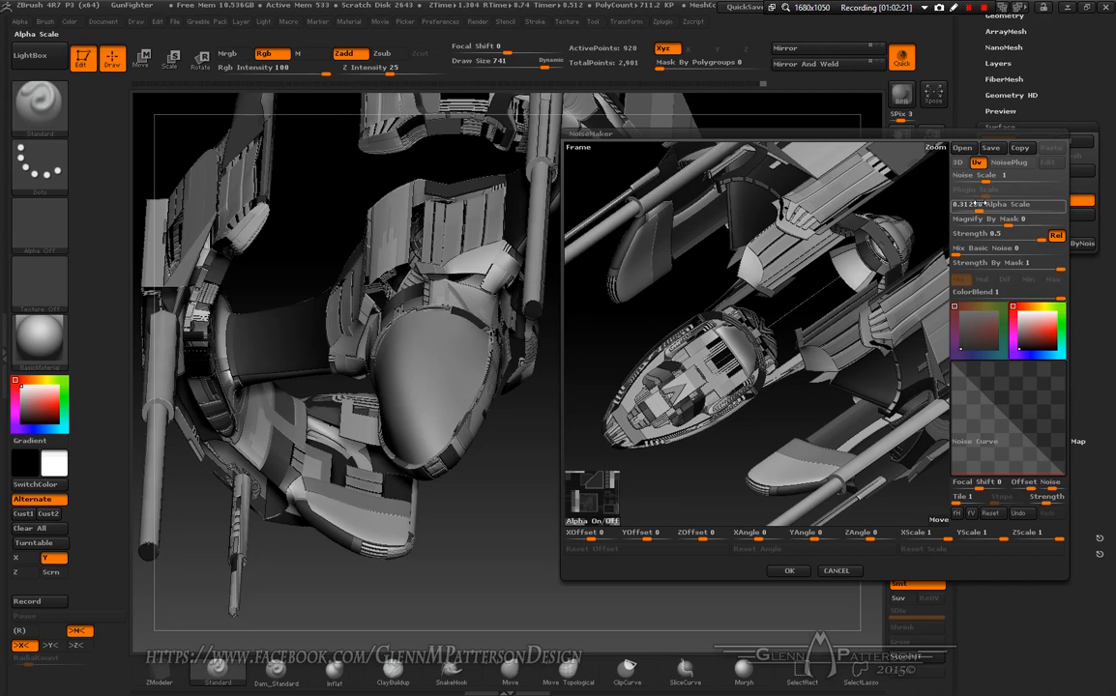
left_click_drag(980, 204, 980, 203)
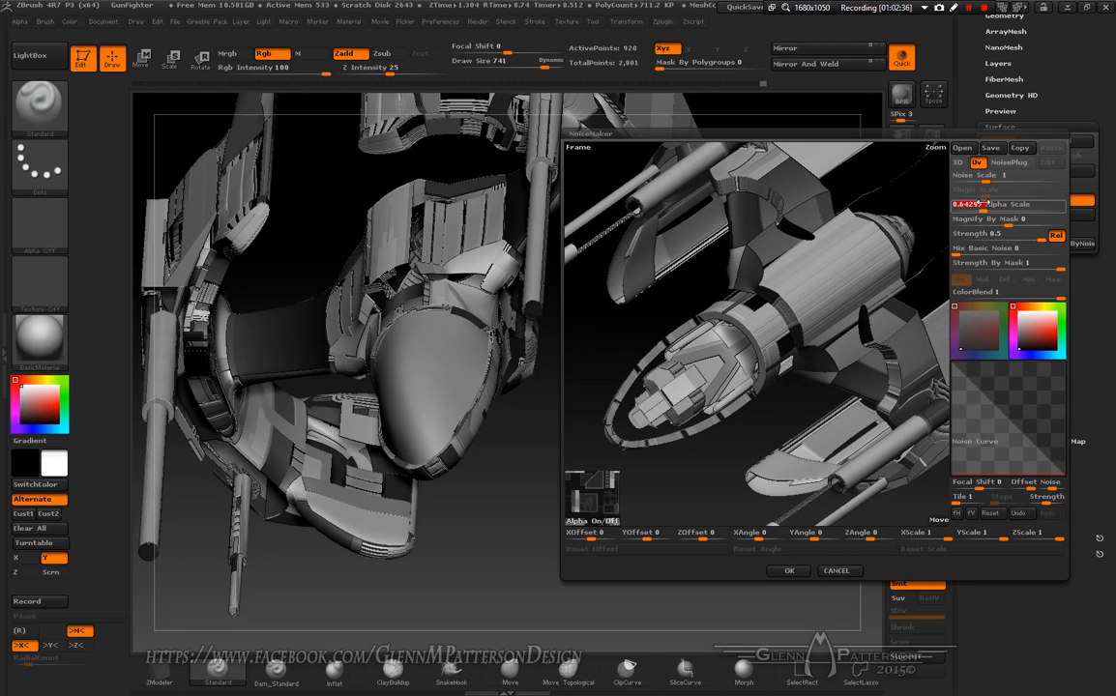
left_click(787, 570)
- Make a BPR render of the layered fighter from above the nose, and examine its greeble detail from the front
left_click_drag(514, 510, 743, 481)
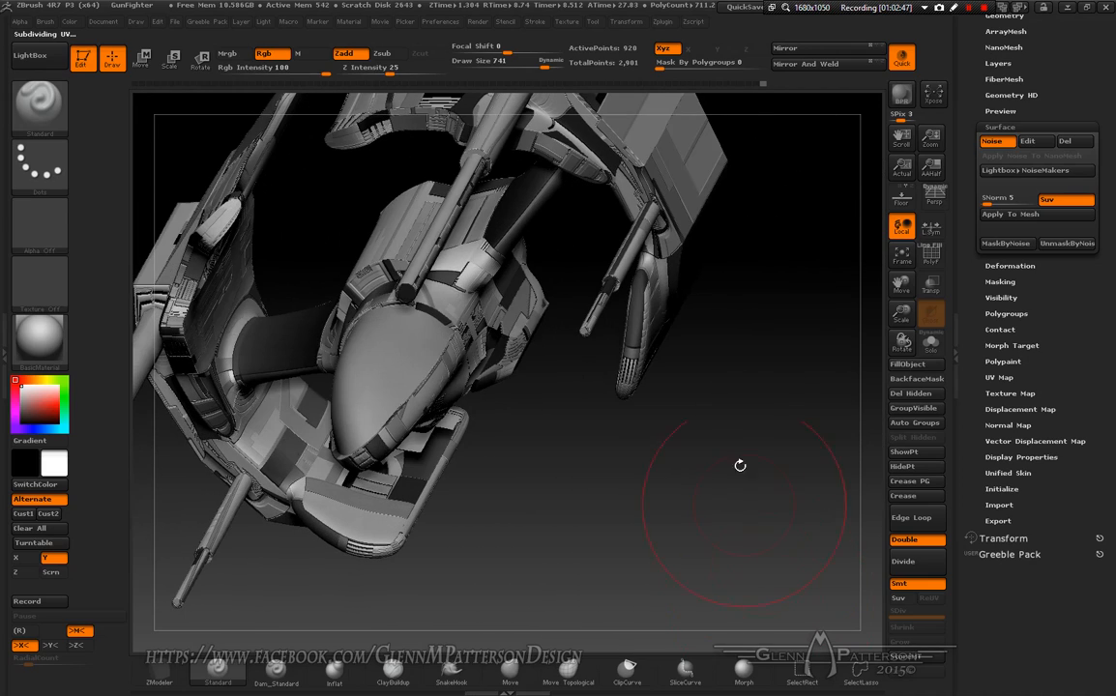
left_click_drag(739, 387, 753, 290)
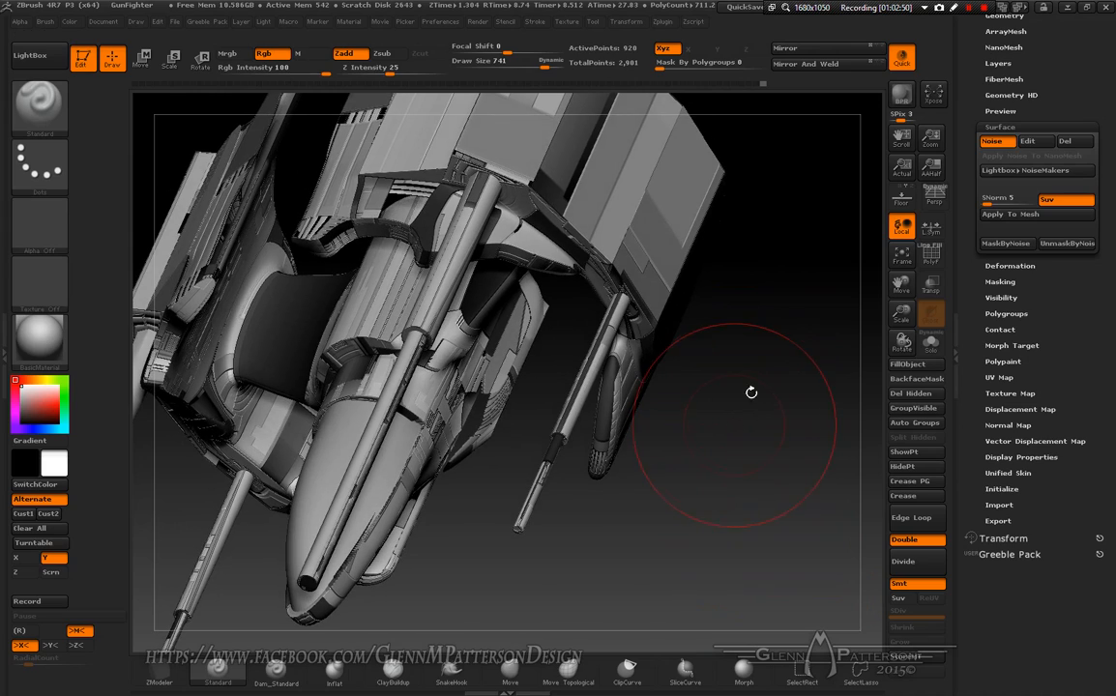
left_click(901, 96)
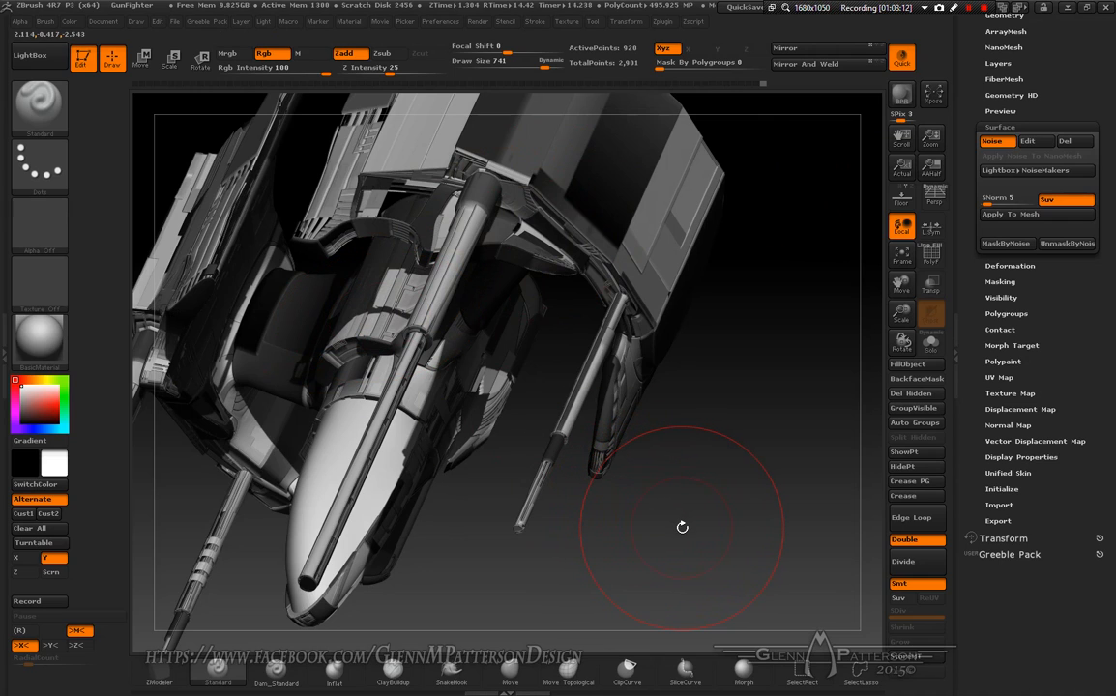
left_click_drag(682, 528, 875, 377)
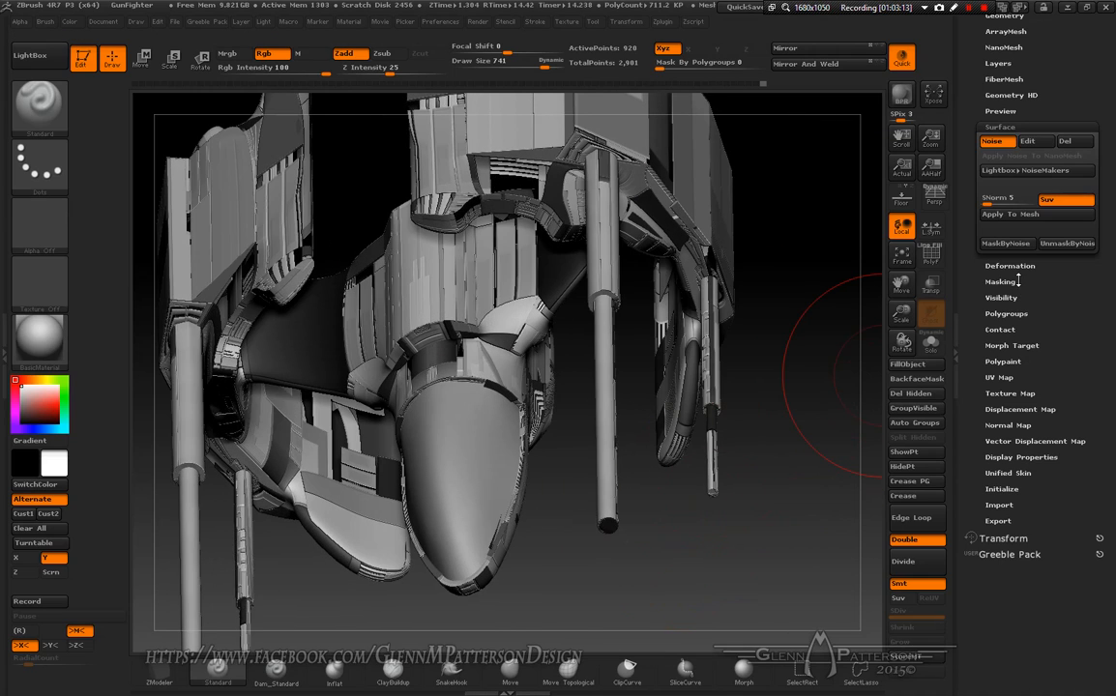
- Duplicate the Fighter2 subtool to add another greeble layer
left_click(1012, 265)
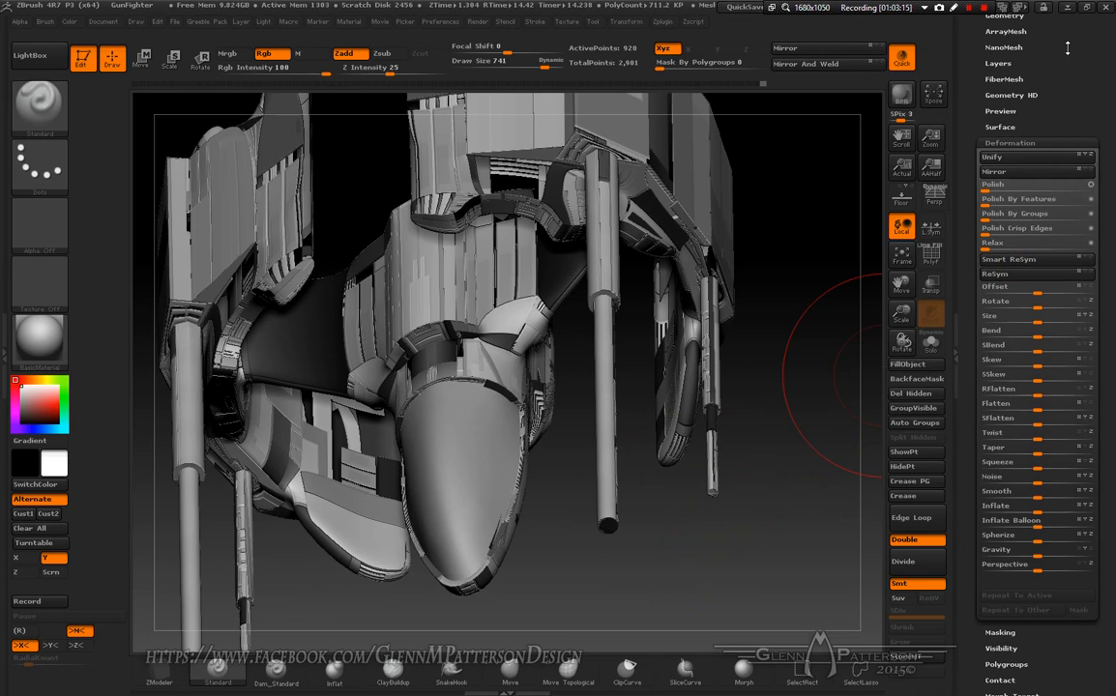
scroll(1074, 112, "up", 3)
left_click(1001, 108)
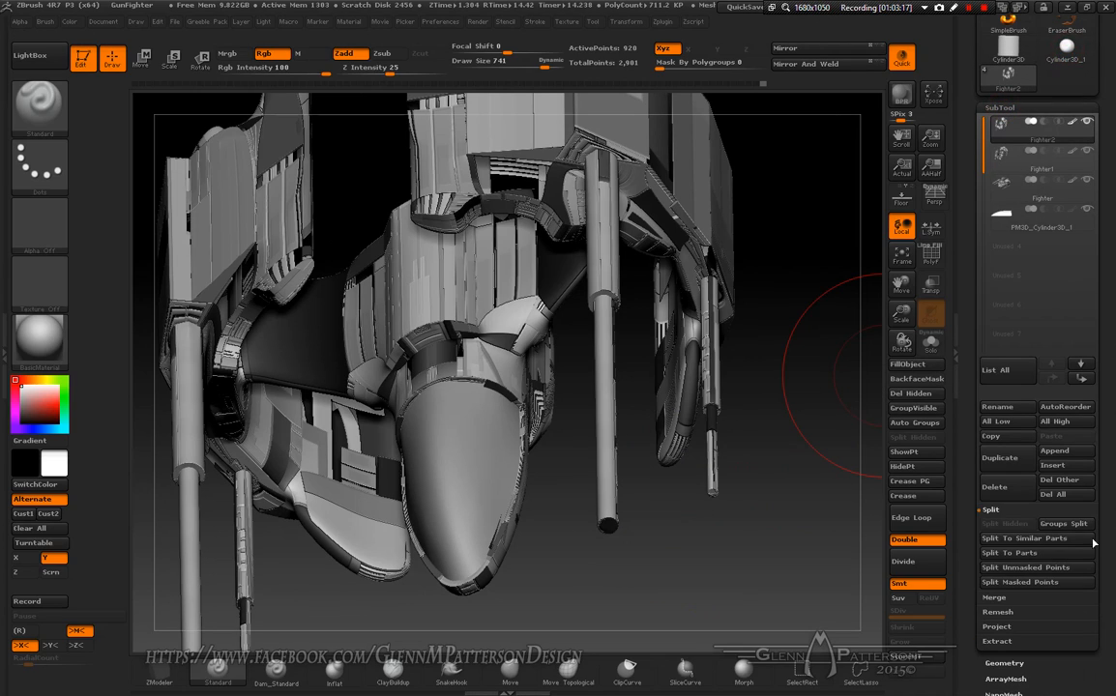
left_click(1006, 462)
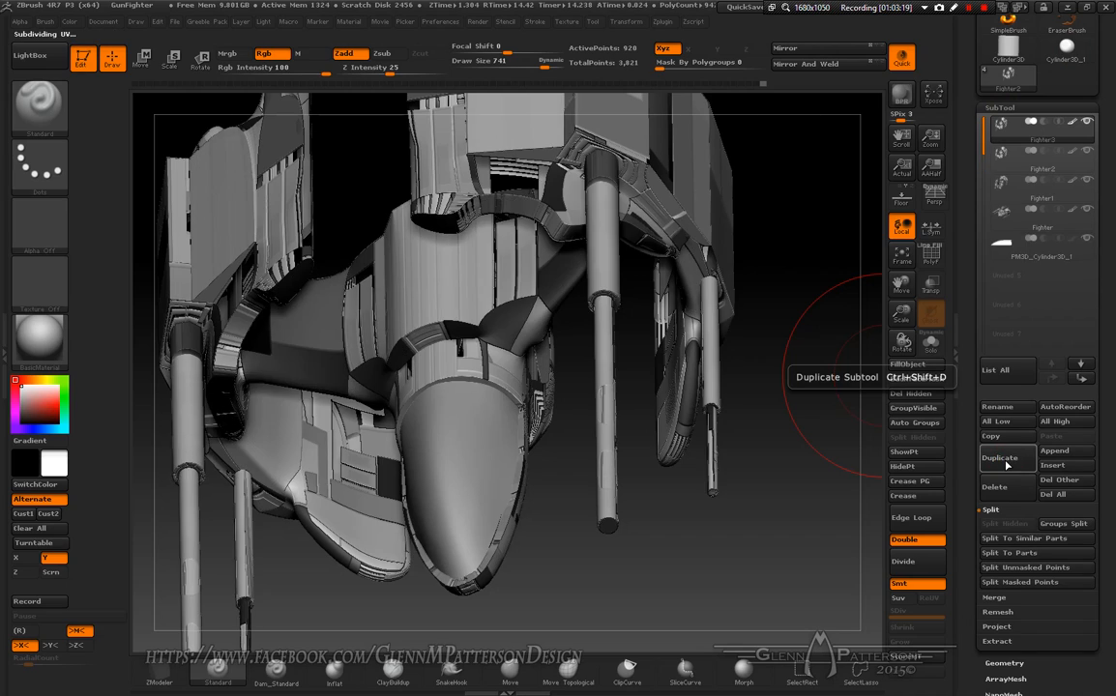
- Shrink the new Fighter3 layer with an Inflate deformation of -5
left_click_drag(1110, 275, 1088, 286)
left_click(1009, 492)
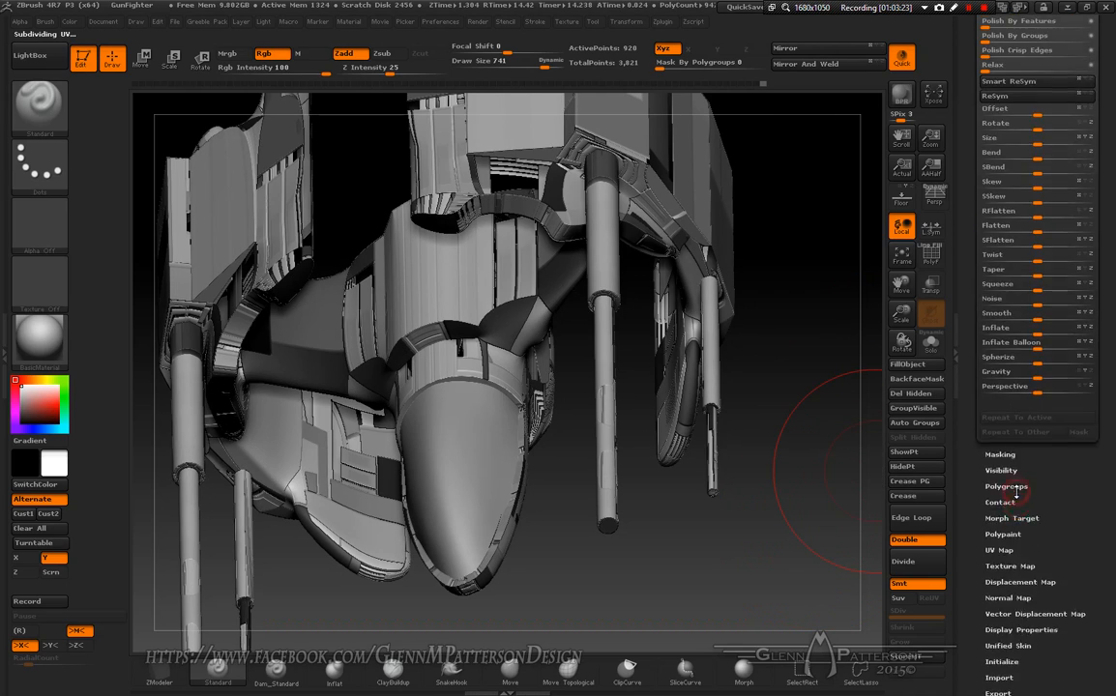
left_click(1040, 384)
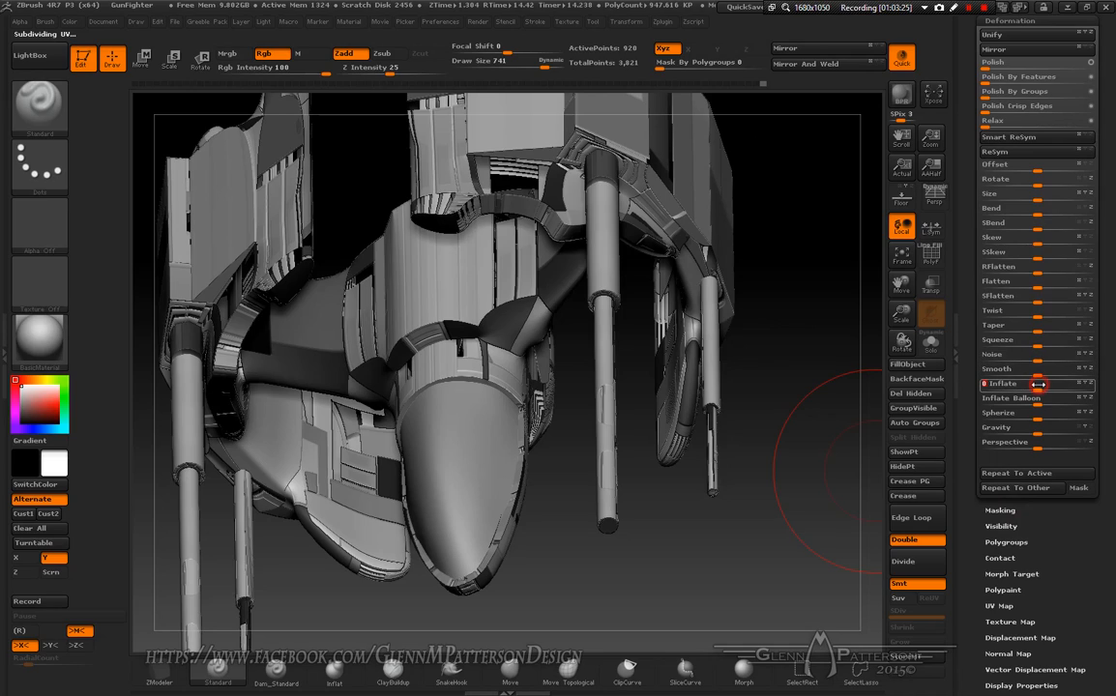
type("-")
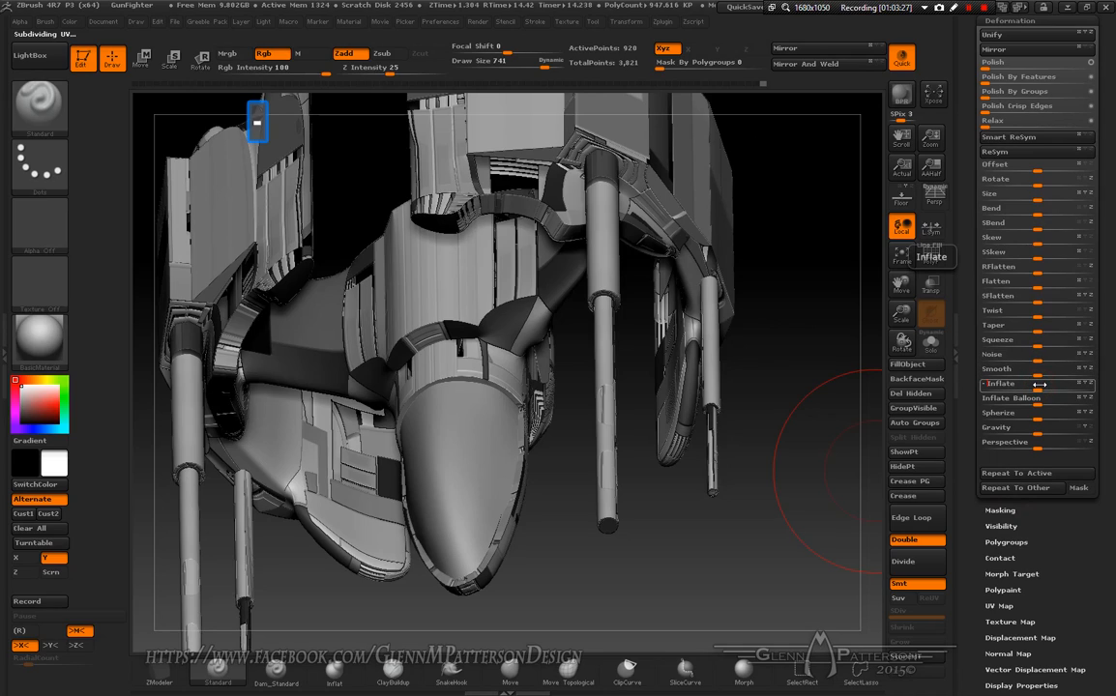
type("5")
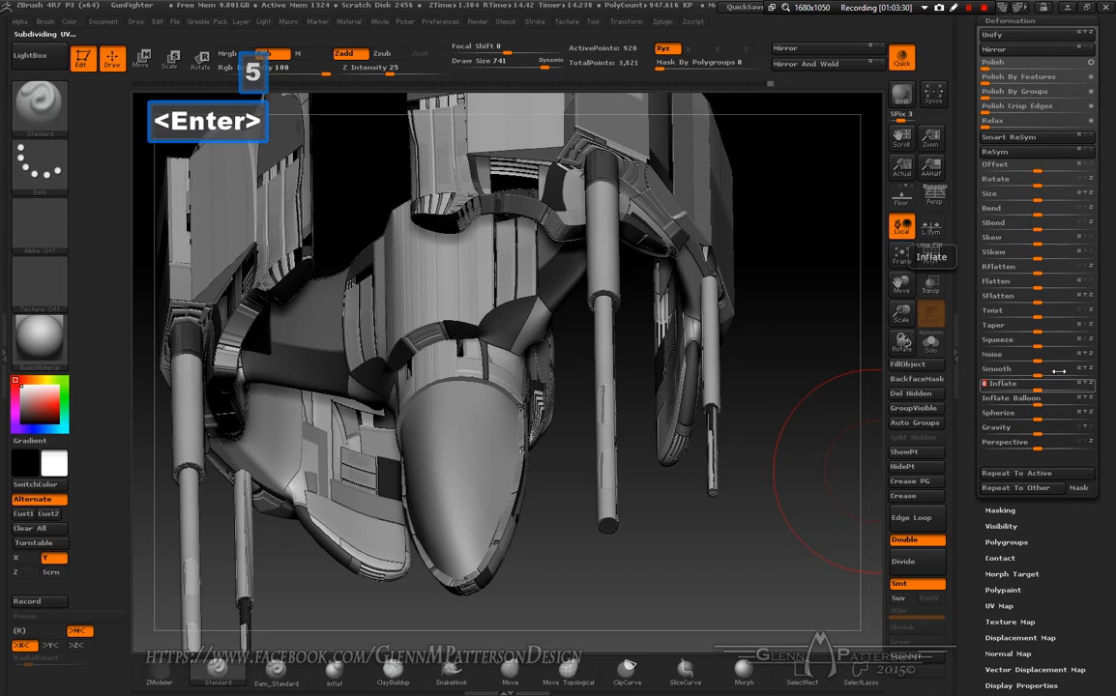
- Open the Fighter3 layer's surface noise for editing and lower its Alpha Scale to about 0.174
left_click_drag(1110, 220, 1111, 411)
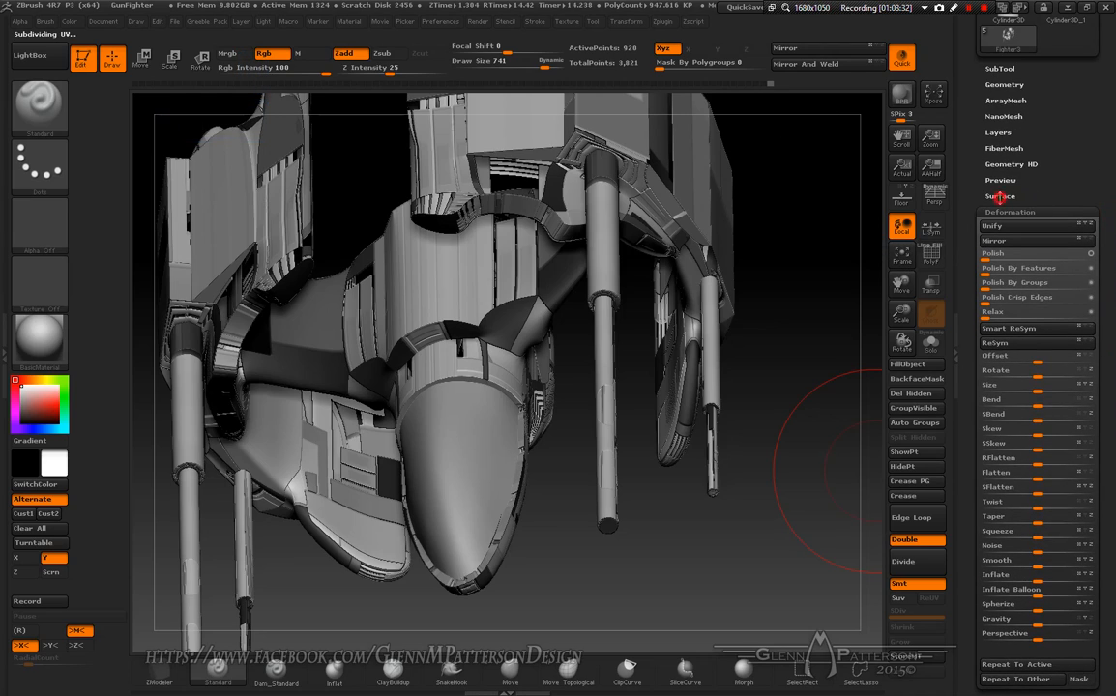
left_click(1006, 196)
left_click(961, 218)
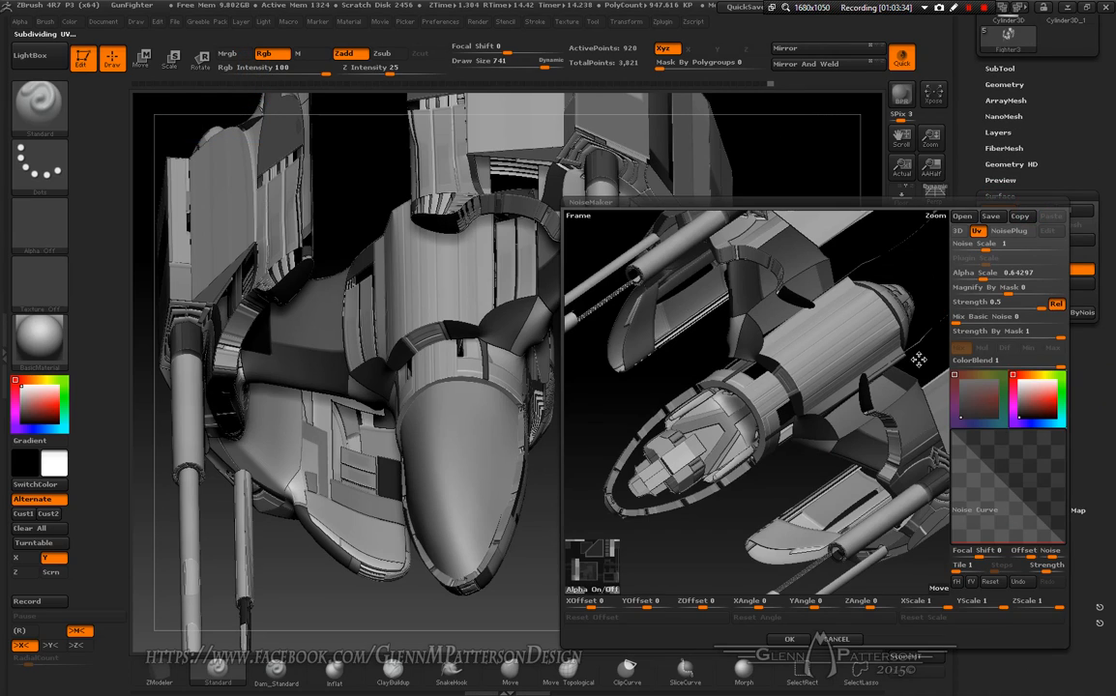
left_click(981, 275)
left_click_drag(981, 278, 979, 279)
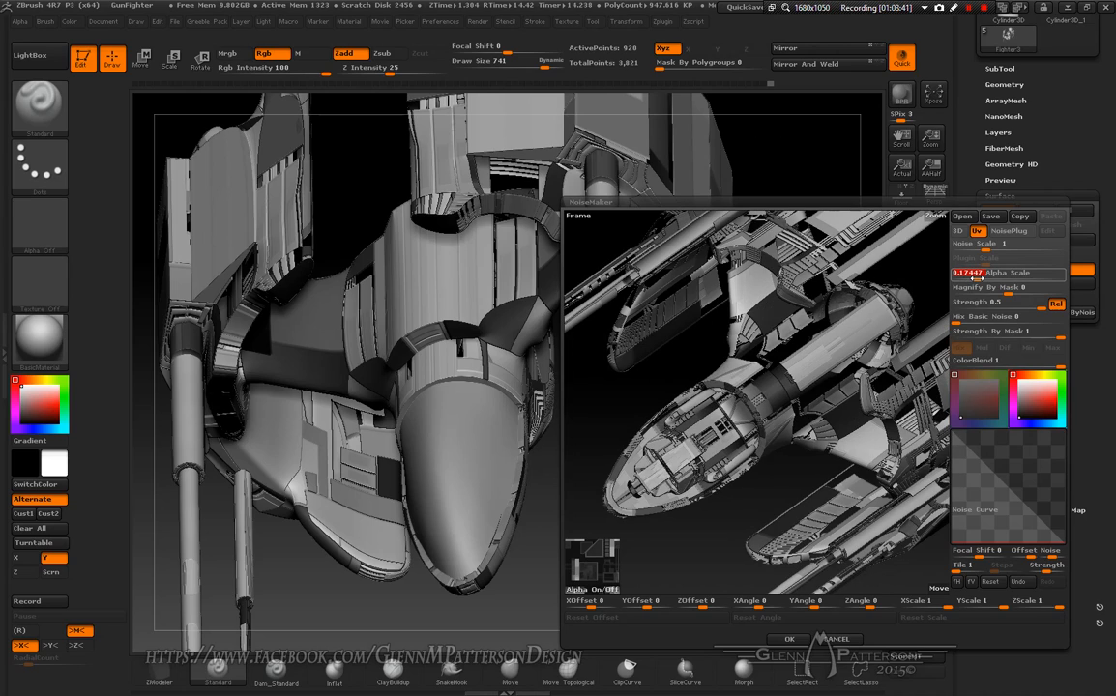
mouse_move(982, 460)
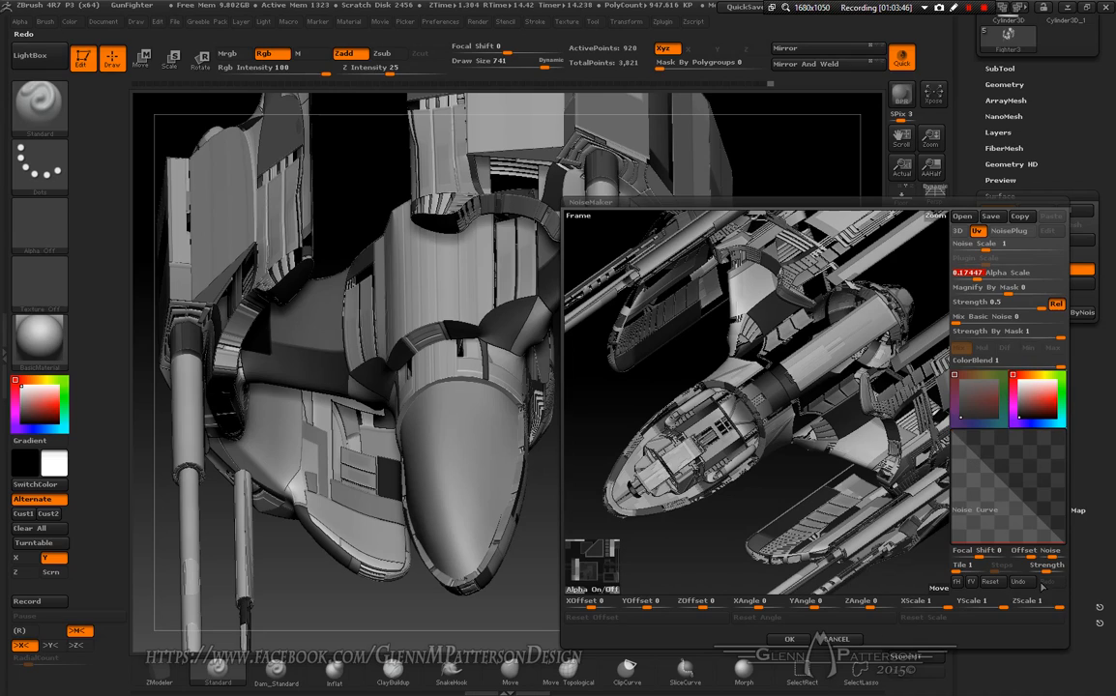
- Set the noise Offset to 0, reduce the Alpha Scale to about 0.062, and accept the noise settings
left_click(1025, 553)
type("0")
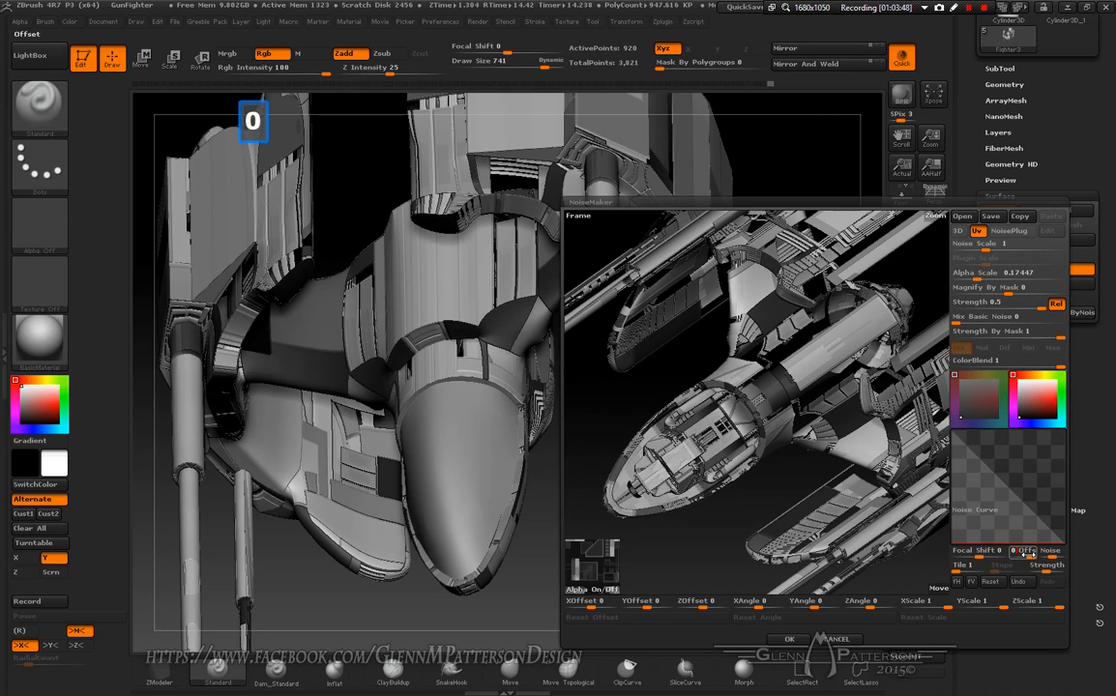
key("Return")
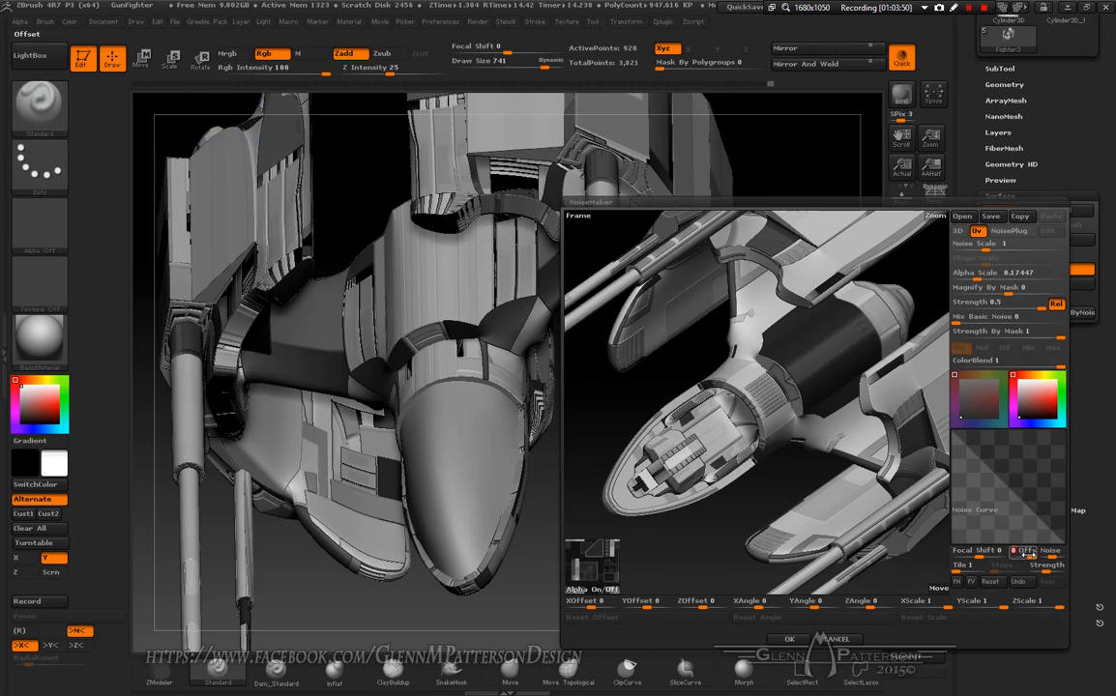
left_click_drag(977, 273, 973, 278)
left_click(972, 279)
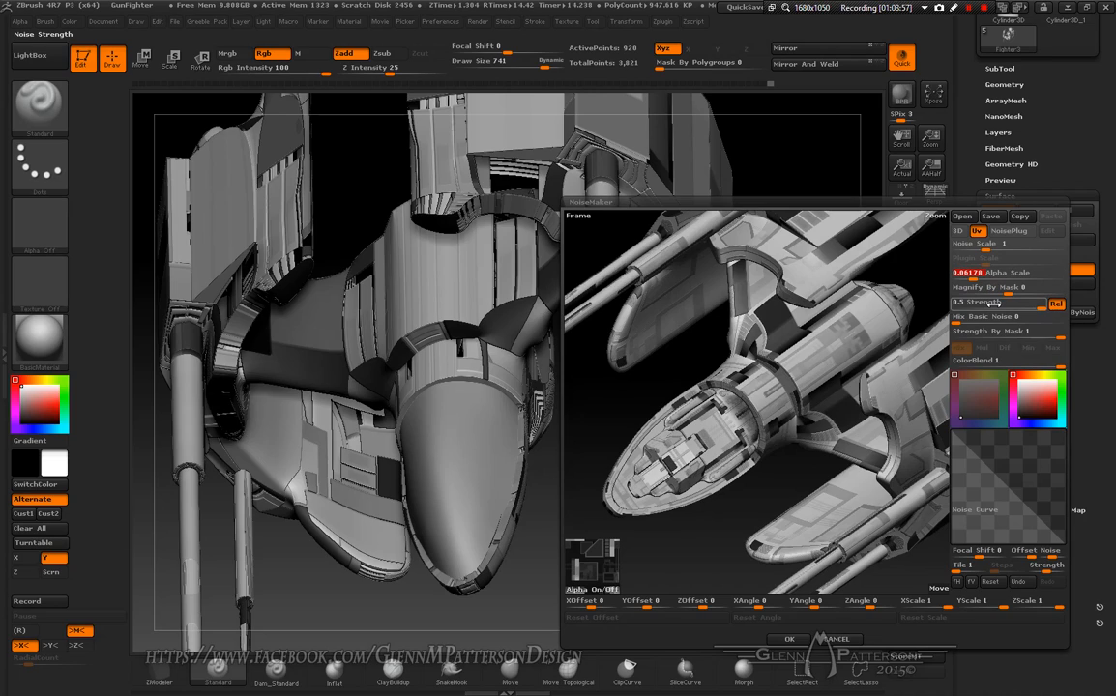
left_click(797, 639)
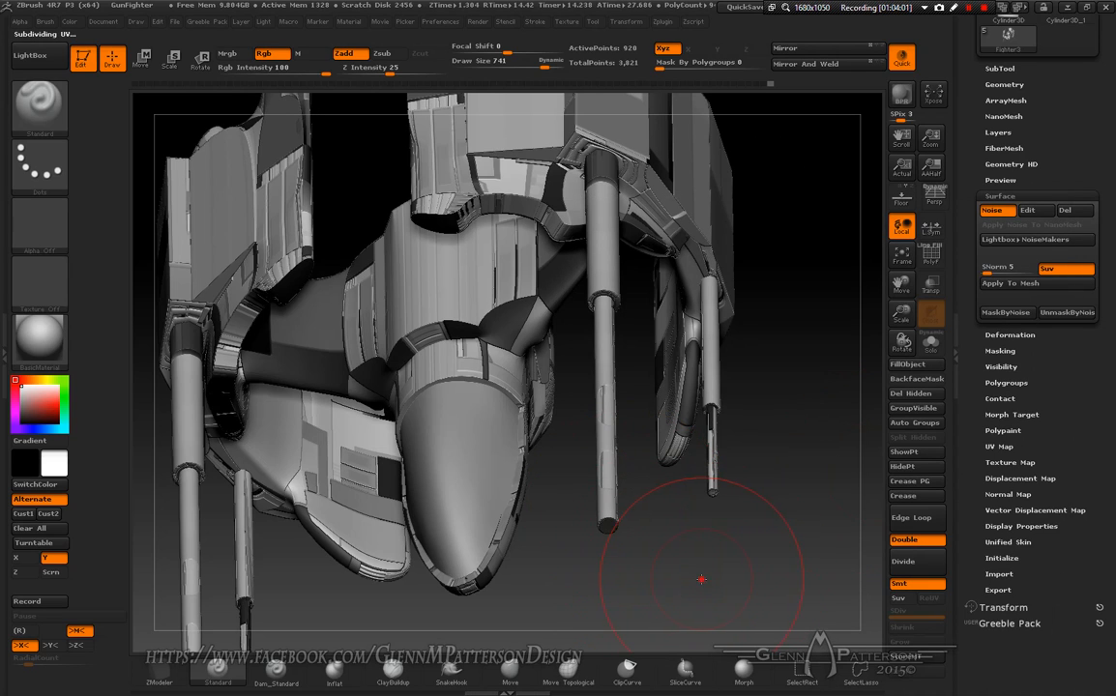
- Make a BPR render of the layered fighter in a tilted front view
mouse_move(705, 555)
left_mouse_down()
mouse_move(730, 546)
mouse_move(706, 565)
mouse_move(721, 546)
left_mouse_up()
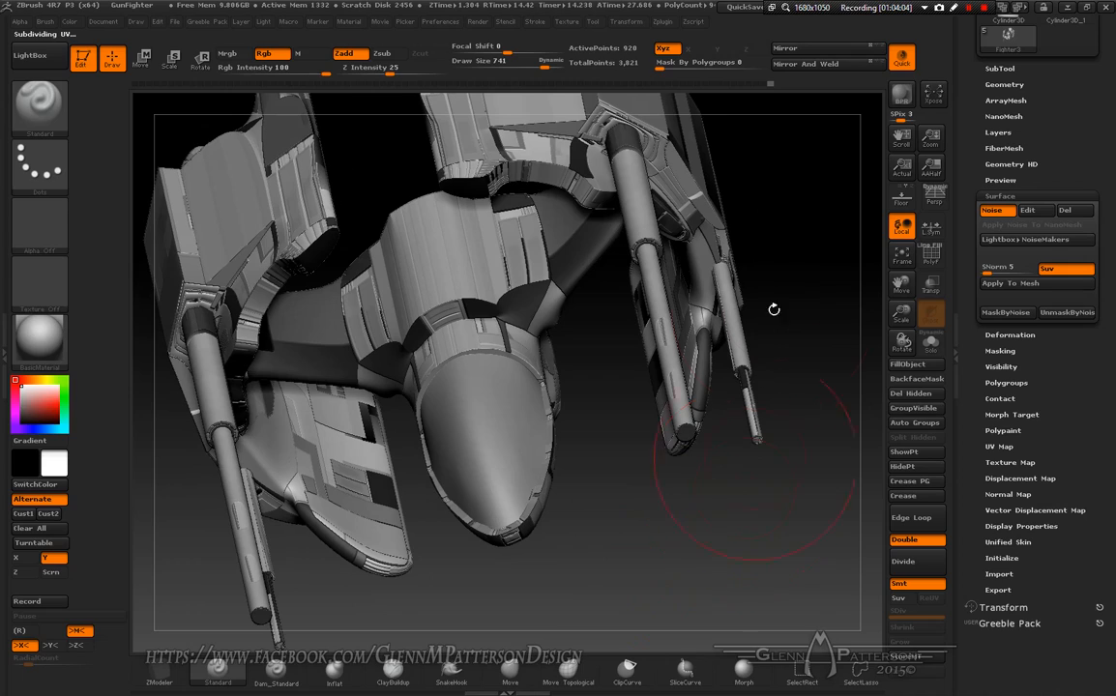
left_click(900, 95)
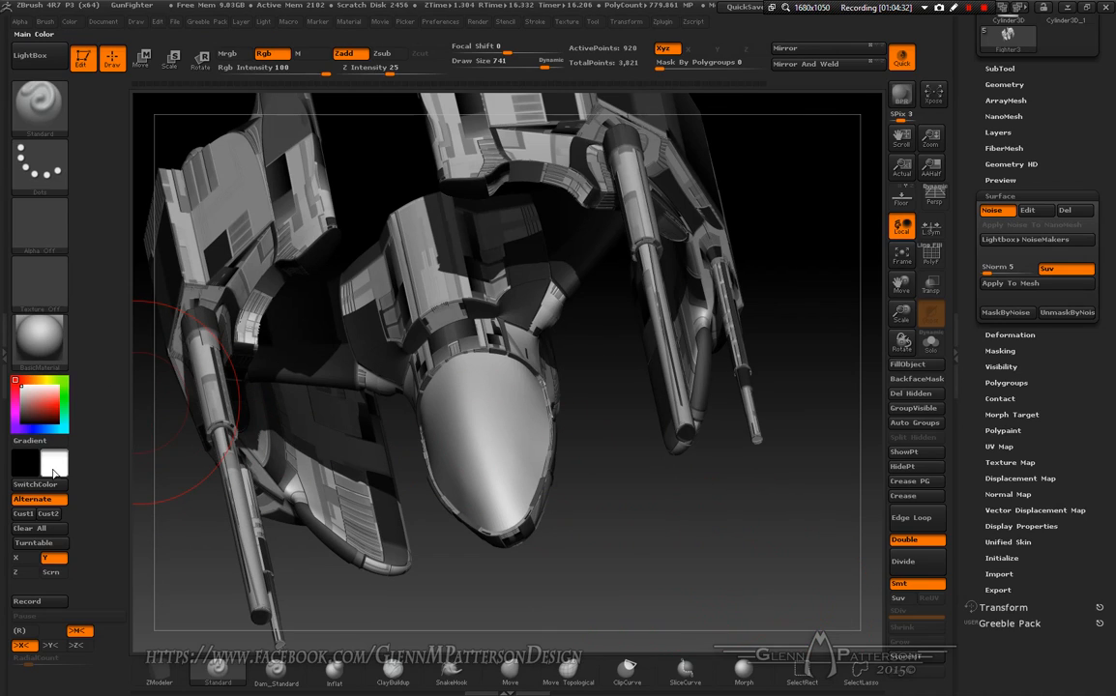
- Choose a mid grey of RGB 119 as the main colour and fill the Fighter3 layer with it
left_click(53, 471)
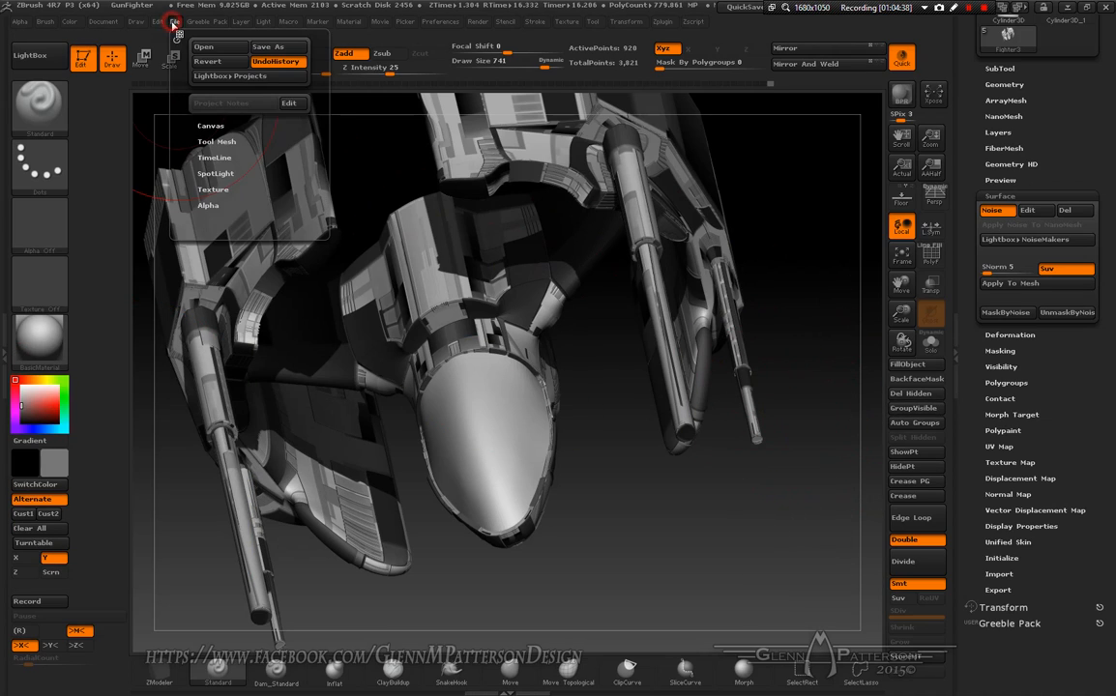
mouse_move(90, 23)
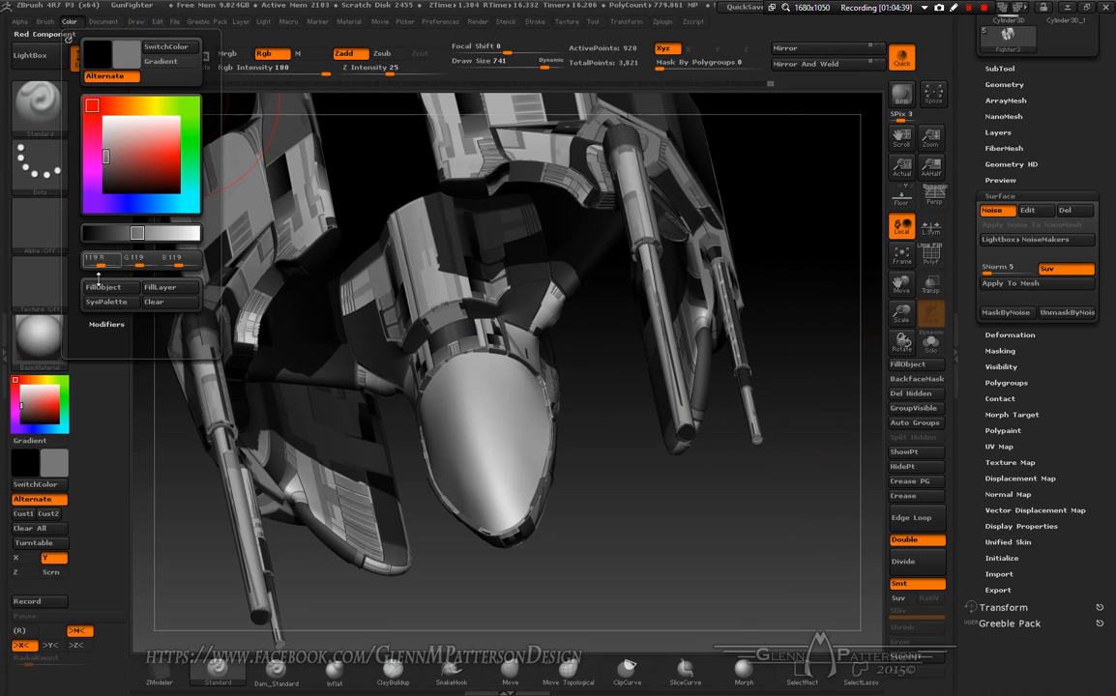
left_click(102, 288)
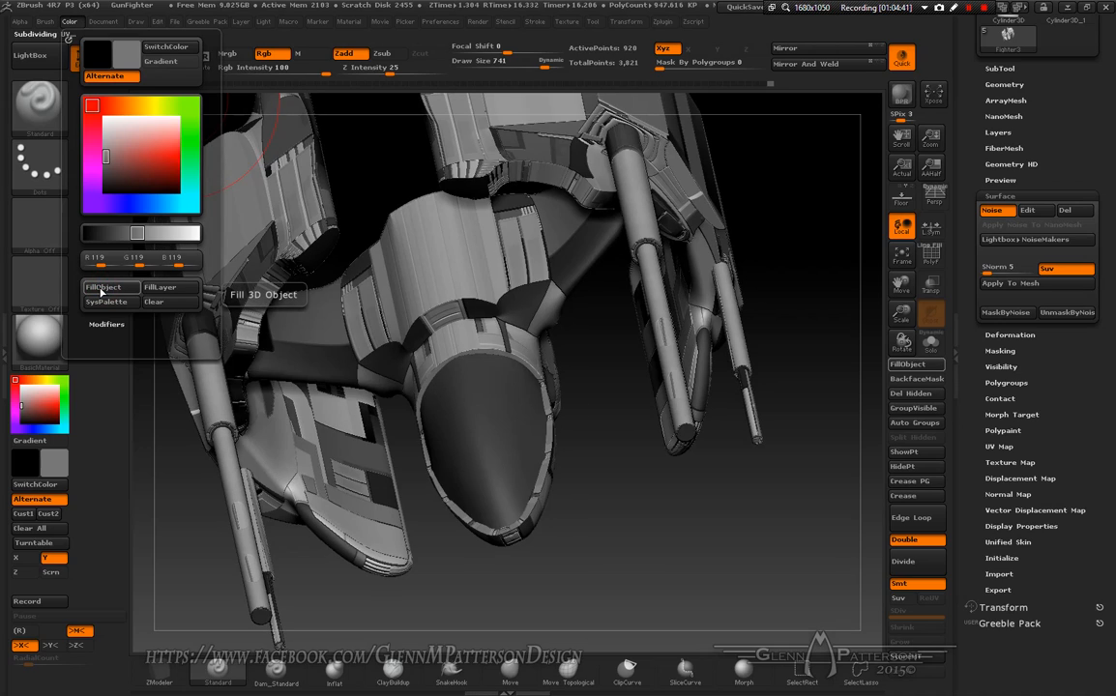
- Change the main colour to a very dark grey
mouse_move(40, 416)
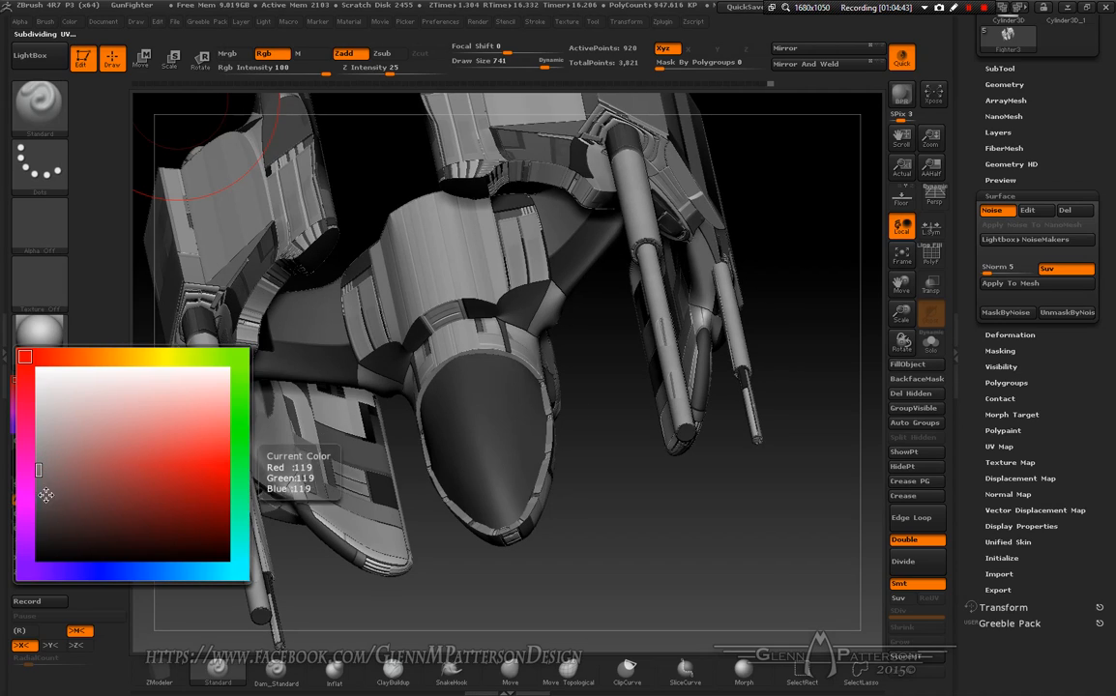
left_click(34, 531)
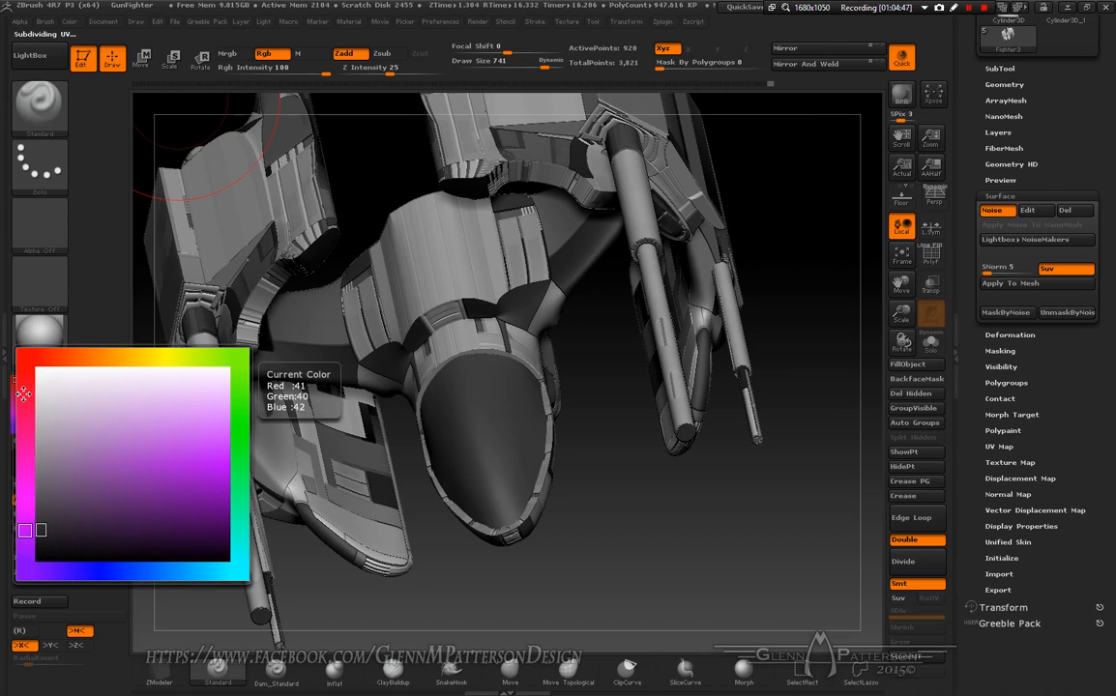
left_click_drag(23, 394, 24, 352)
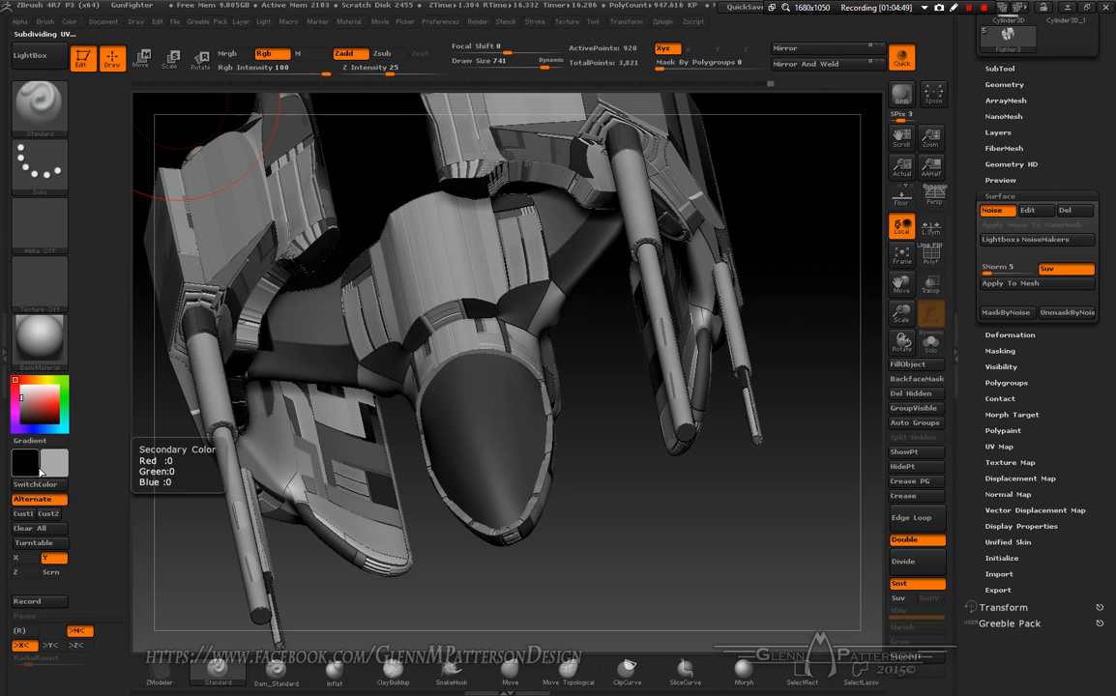
left_click(38, 428)
left_click_drag(39, 428, 37, 520)
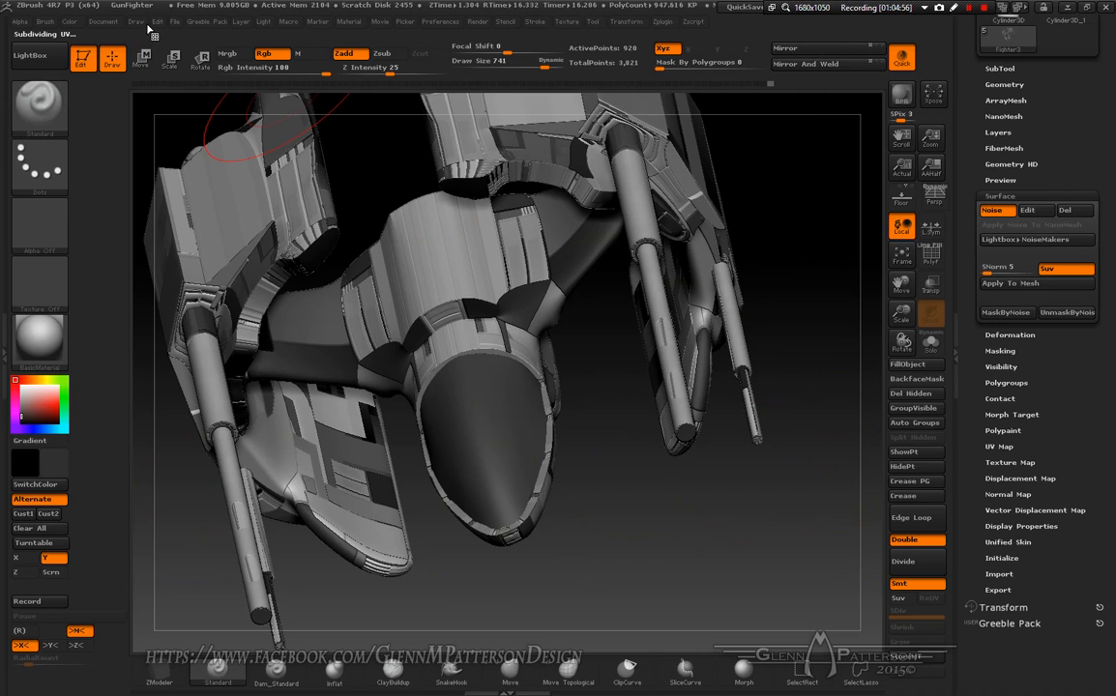
- Fill the active Fighter3 subtool with the very dark grey main colour
left_click(137, 21)
left_click(70, 21)
left_click(117, 290)
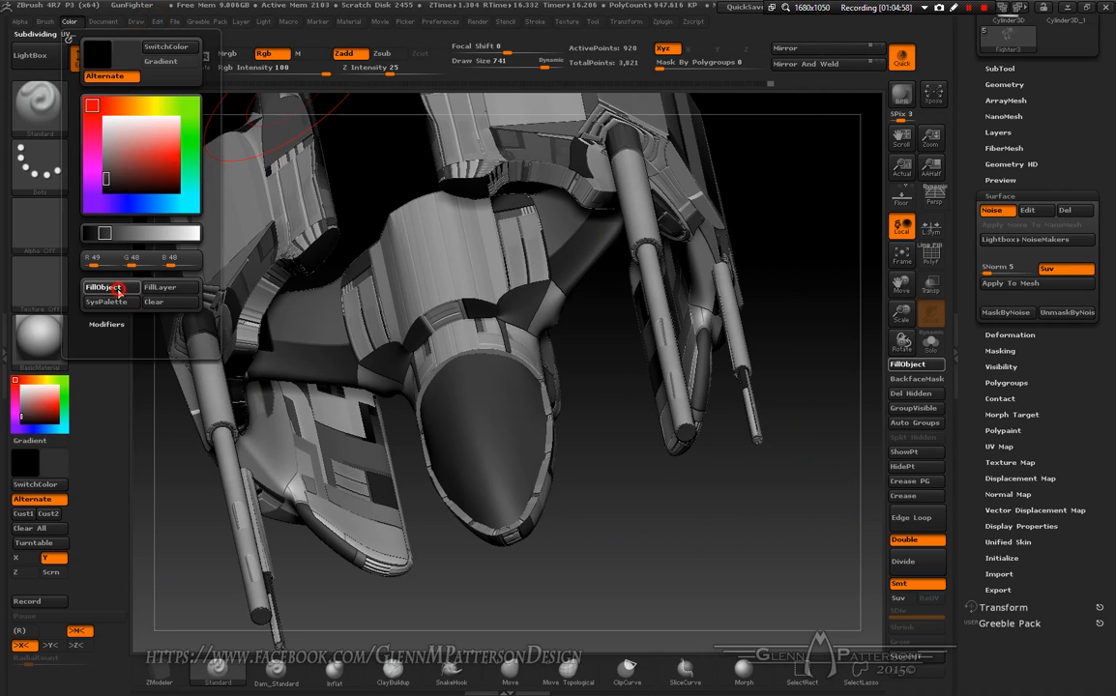
- Make a BPR render of the whole fighter, framed in a raised three-quarter front view
left_click_drag(688, 561, 673, 561)
mouse_move(610, 505)
left_mouse_down()
mouse_move(735, 522)
mouse_move(870, 473)
left_mouse_up()
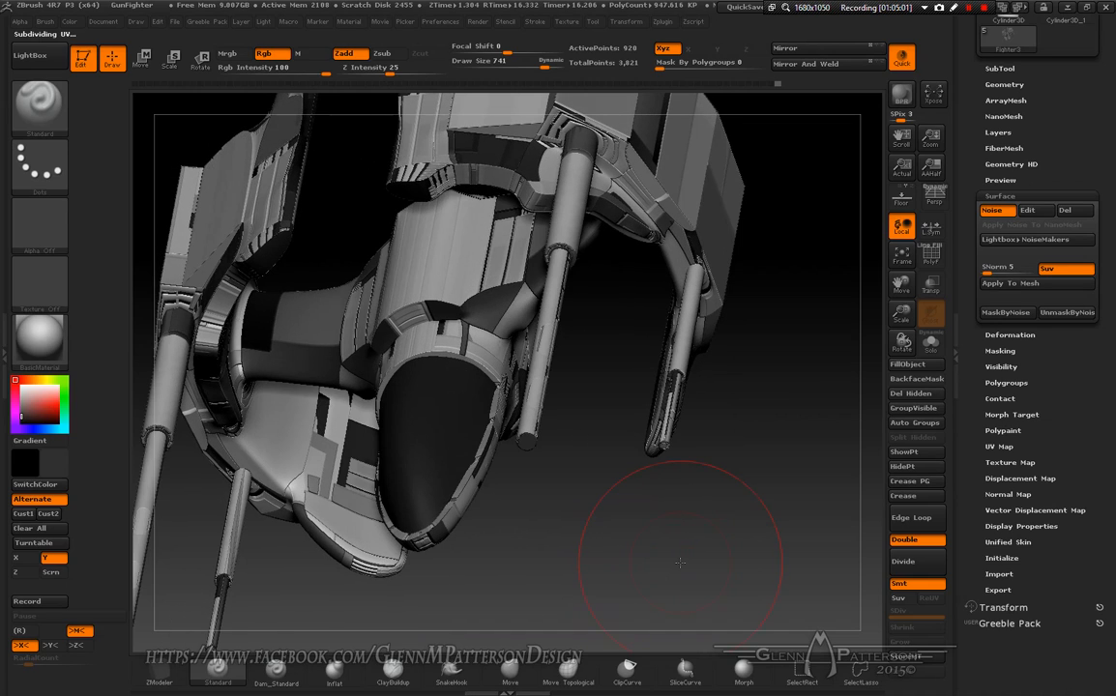
left_click(901, 255)
left_click_drag(653, 609, 793, 309)
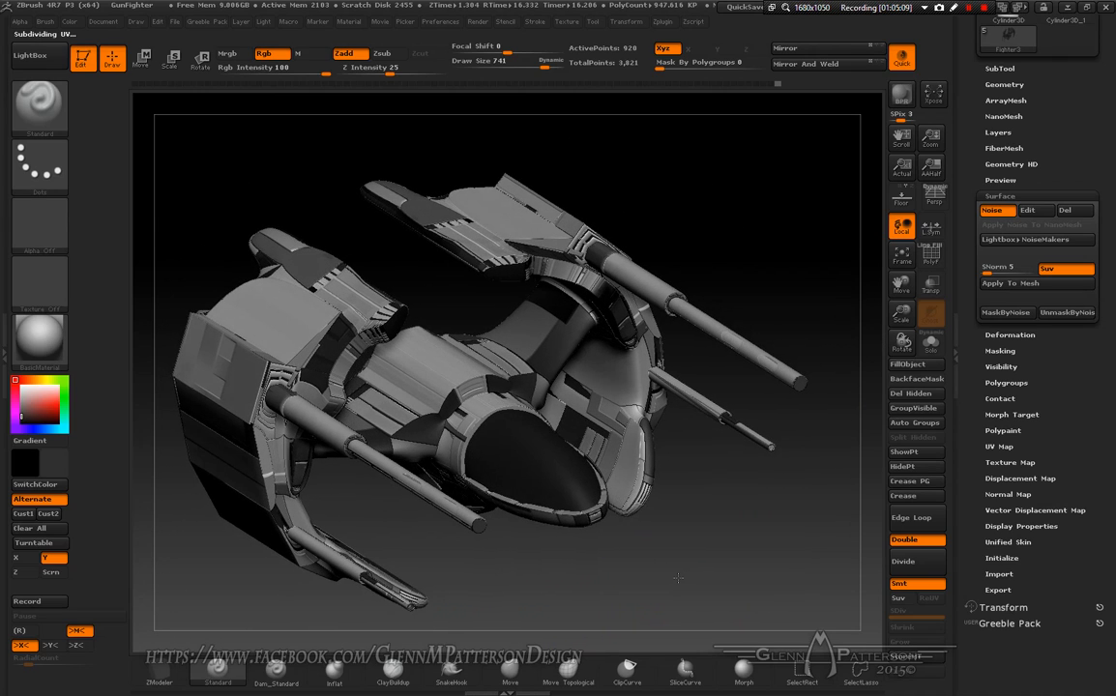
left_click(900, 94)
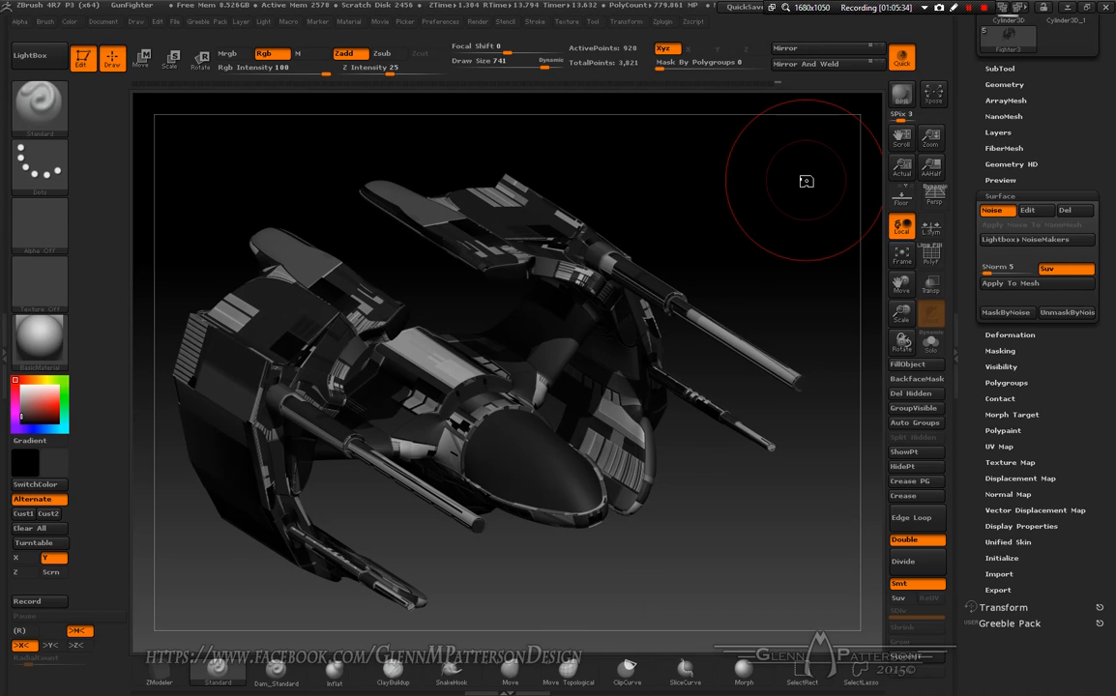
- Make a BPR render of the whole fighter from a tilted side view, with the nose and guns pointing left
mouse_move(748, 533)
left_mouse_down()
mouse_move(726, 360)
mouse_move(674, 481)
mouse_move(712, 528)
mouse_move(673, 574)
mouse_move(613, 512)
mouse_move(663, 554)
mouse_move(630, 510)
mouse_move(715, 339)
left_mouse_up()
left_click(901, 256)
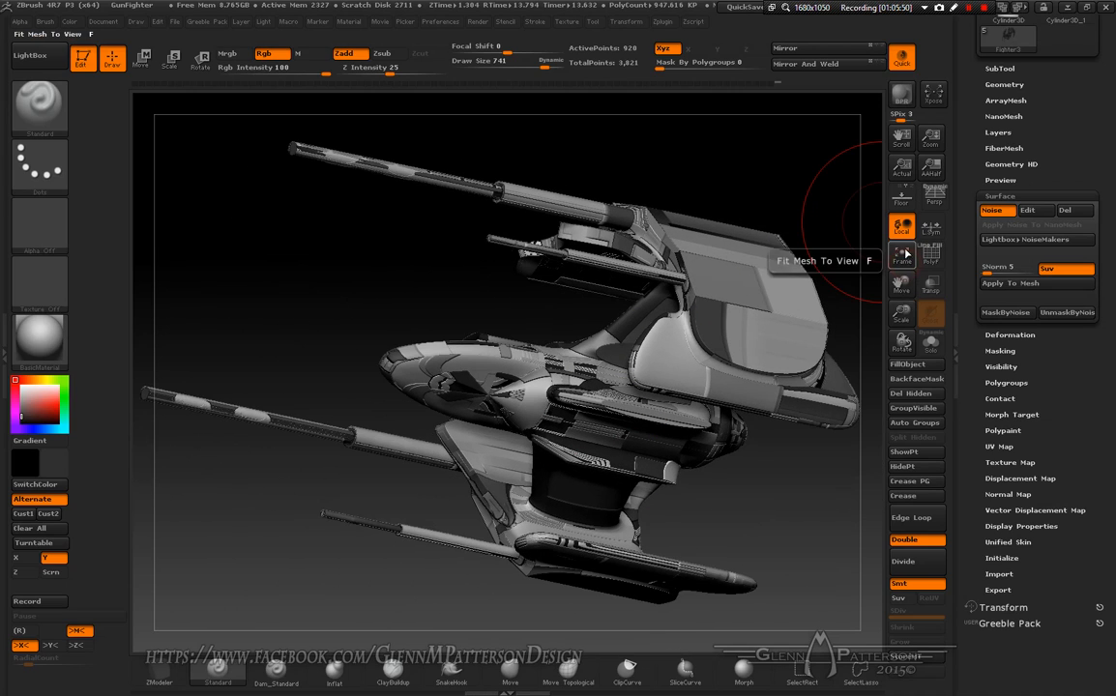
left_click(903, 96)
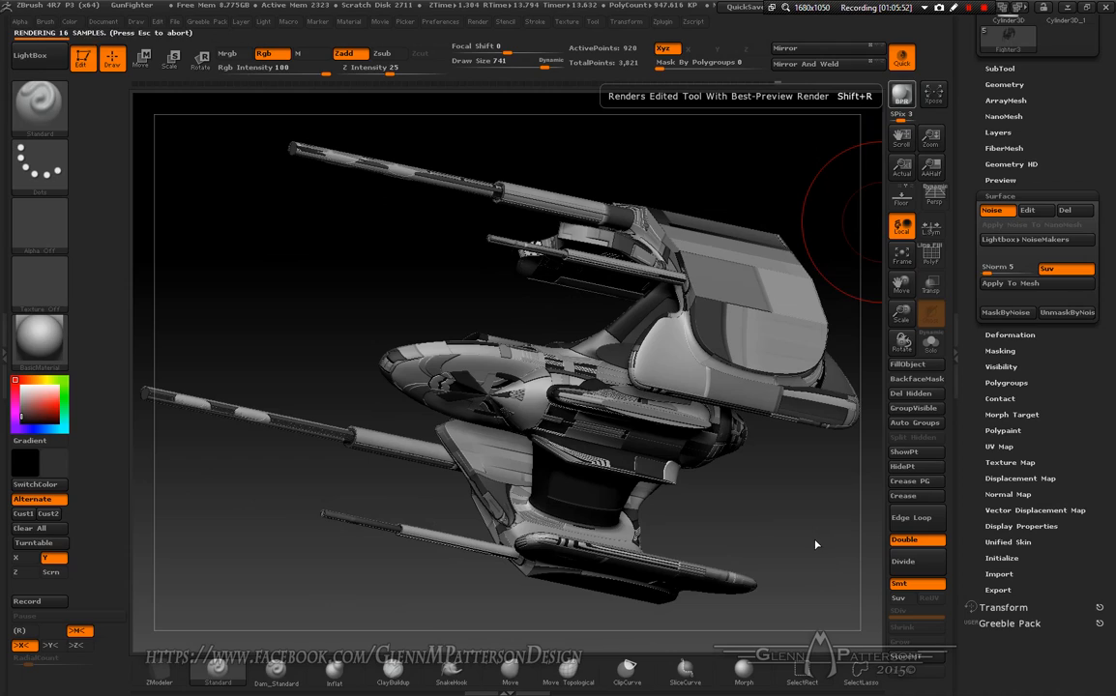